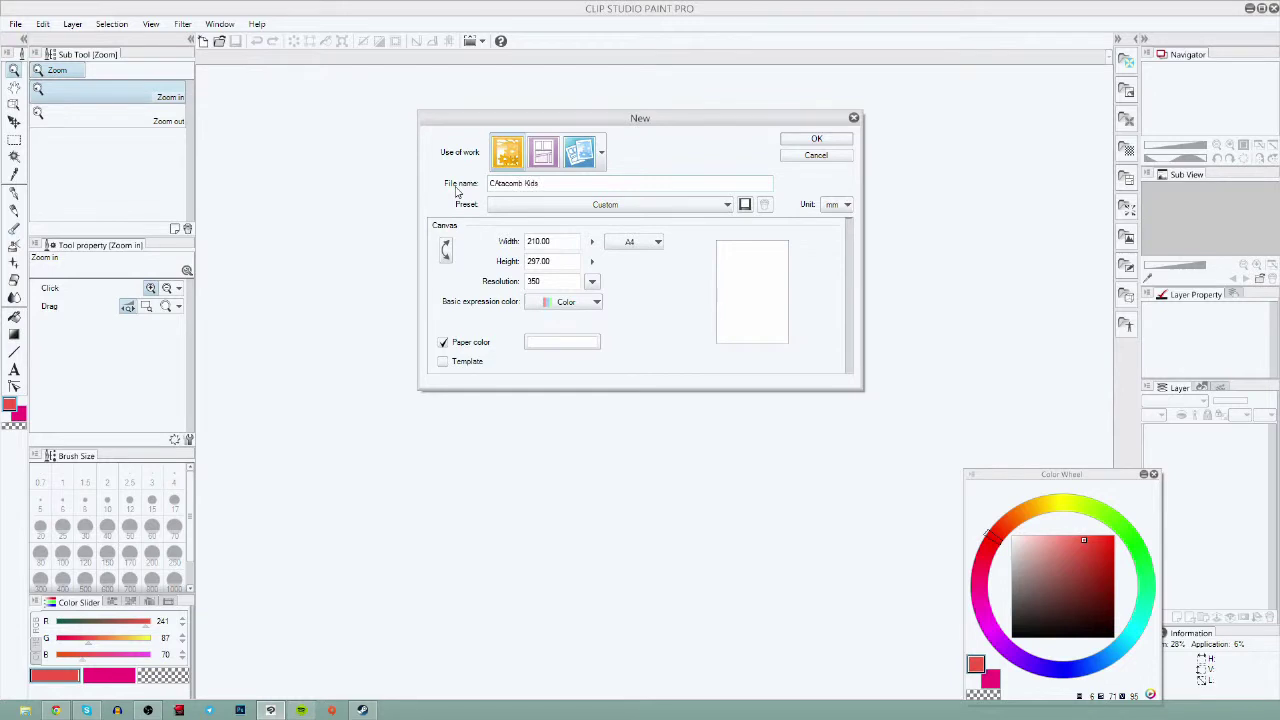
- Create the canvas with the file name CAtacomb Kids Thumb and rename its drawing layer Sketch
text(Thumb)
key(Return)
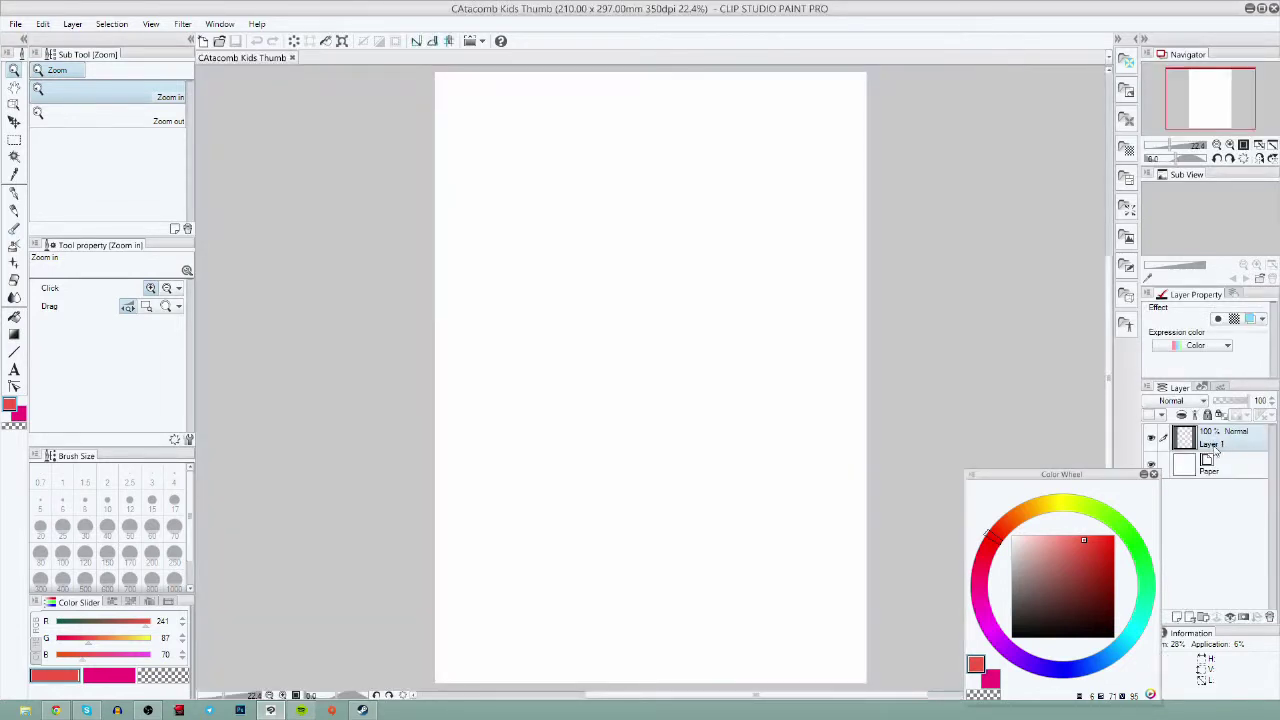
double_click(1212, 444)
text(Sketch)
key(Return)
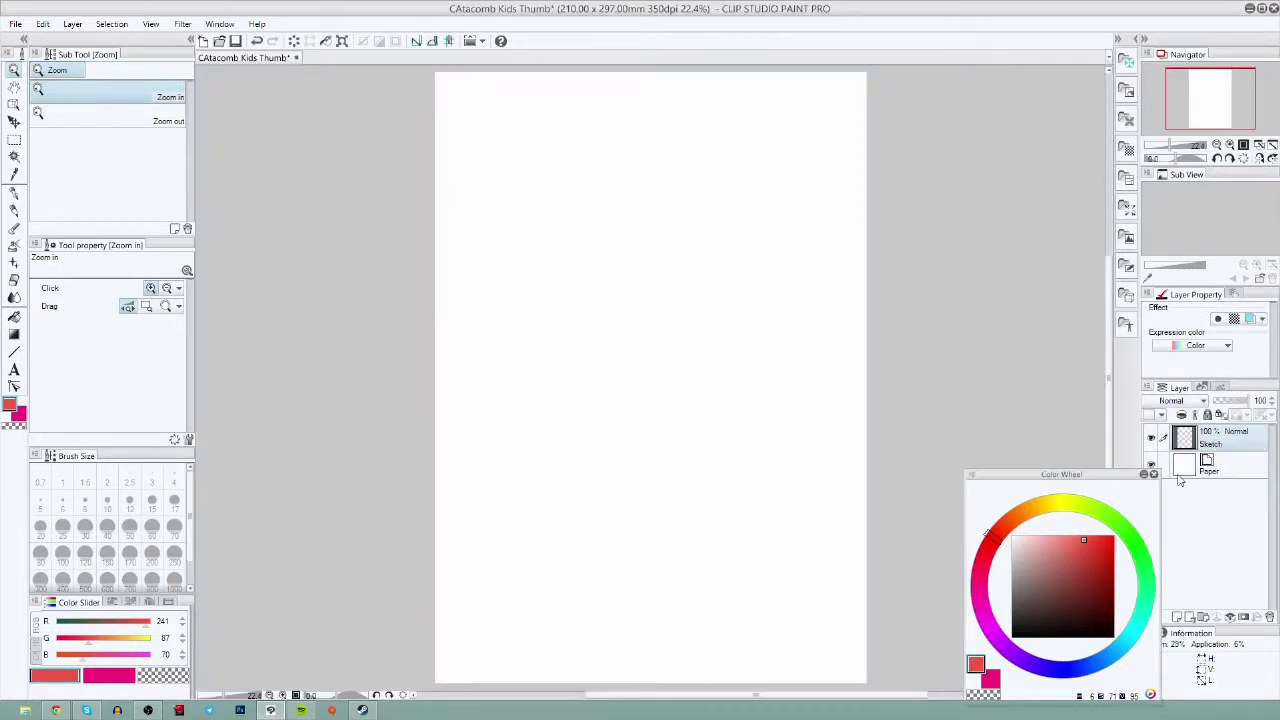
- With the Darker pencil, rough in the figure's round head, neck, shoulder joints and oval pelvis in red
click(14, 210)
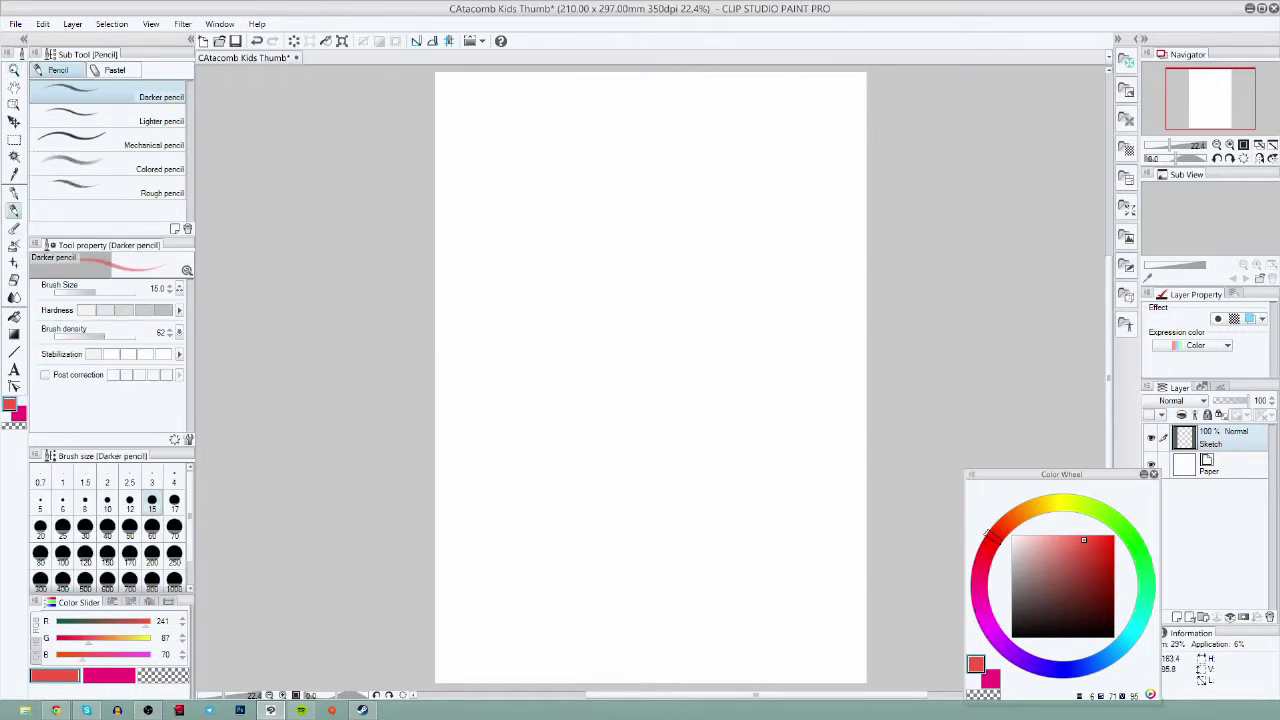
mouse_move(634, 181)
mouse_down()
mouse_move(612, 262)
mouse_move(655, 183)
mouse_move(616, 300)
mouse_up()
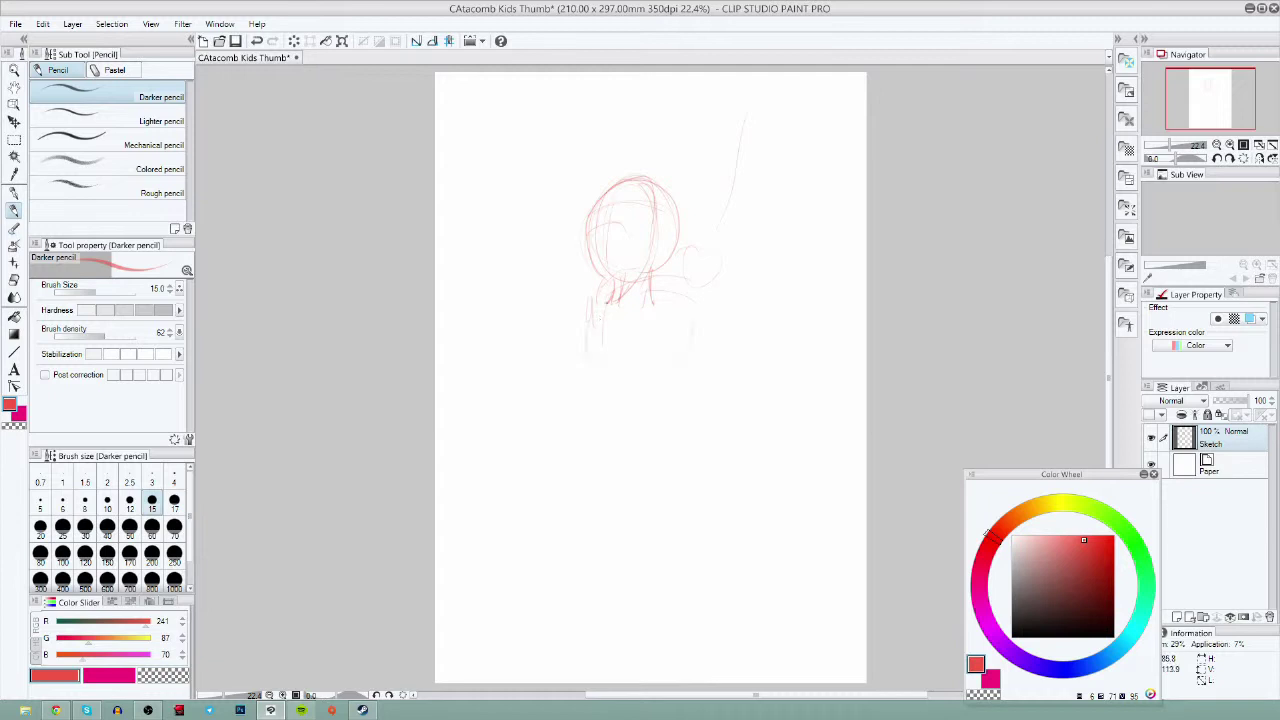
mouse_move(655, 292)
mouse_down()
mouse_move(684, 340)
mouse_move(700, 325)
mouse_up()
drag(602, 292, 582, 326)
drag(620, 352, 640, 400)
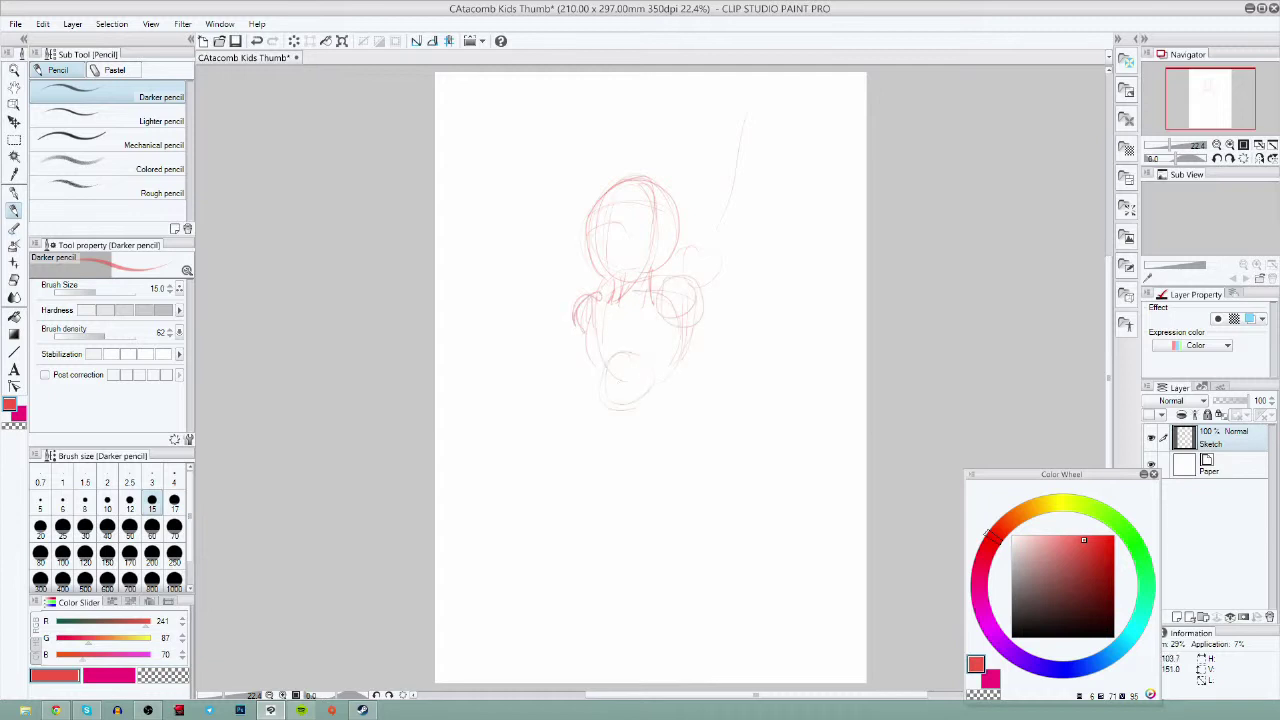
drag(620, 355, 580, 414)
drag(652, 377, 651, 404)
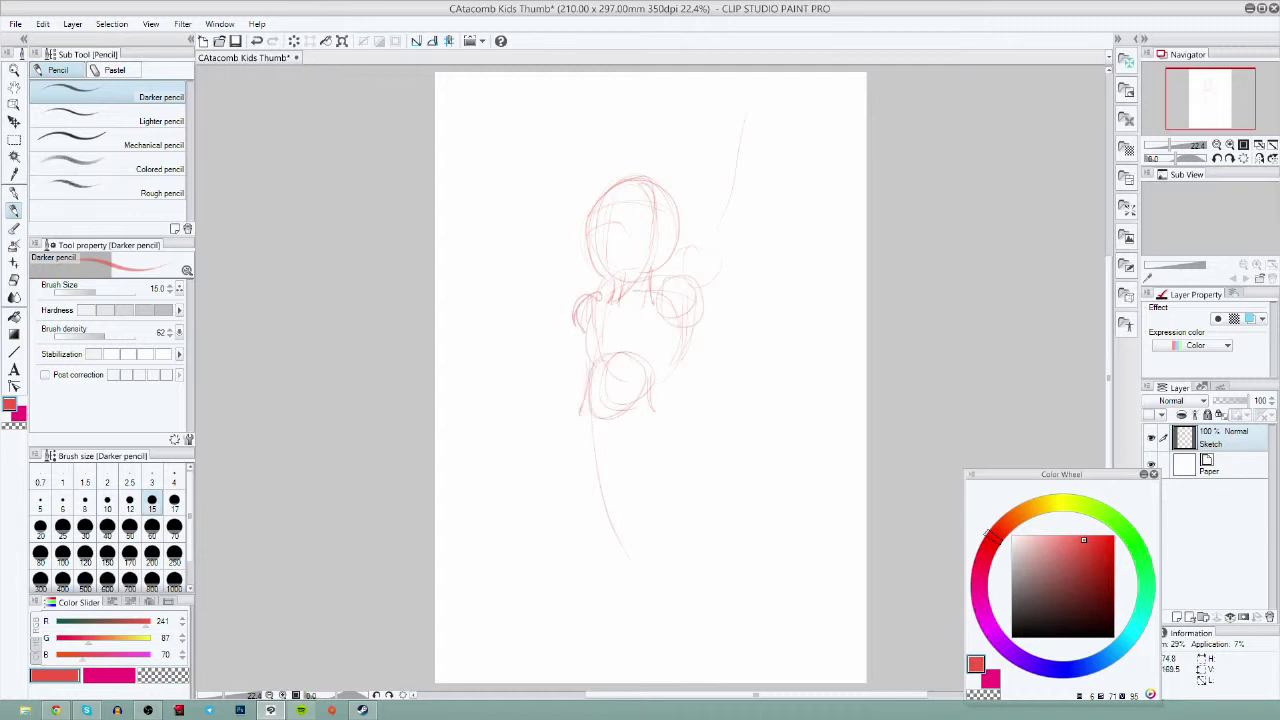
drag(598, 356, 646, 342)
key(ctrl+z)
key(ctrl+z)
key(ctrl+z)
- Sketch the chest and waist contours and strengthen the head's outline and side plane, undoing the last two stray strokes
mouse_move(601, 301)
mouse_down()
mouse_move(590, 357)
mouse_move(643, 293)
mouse_up()
drag(661, 301, 654, 417)
mouse_move(598, 226)
mouse_down()
mouse_move(588, 276)
mouse_move(632, 182)
mouse_up()
mouse_move(640, 190)
mouse_down()
mouse_move(632, 286)
mouse_move(650, 297)
mouse_up()
drag(654, 189, 652, 267)
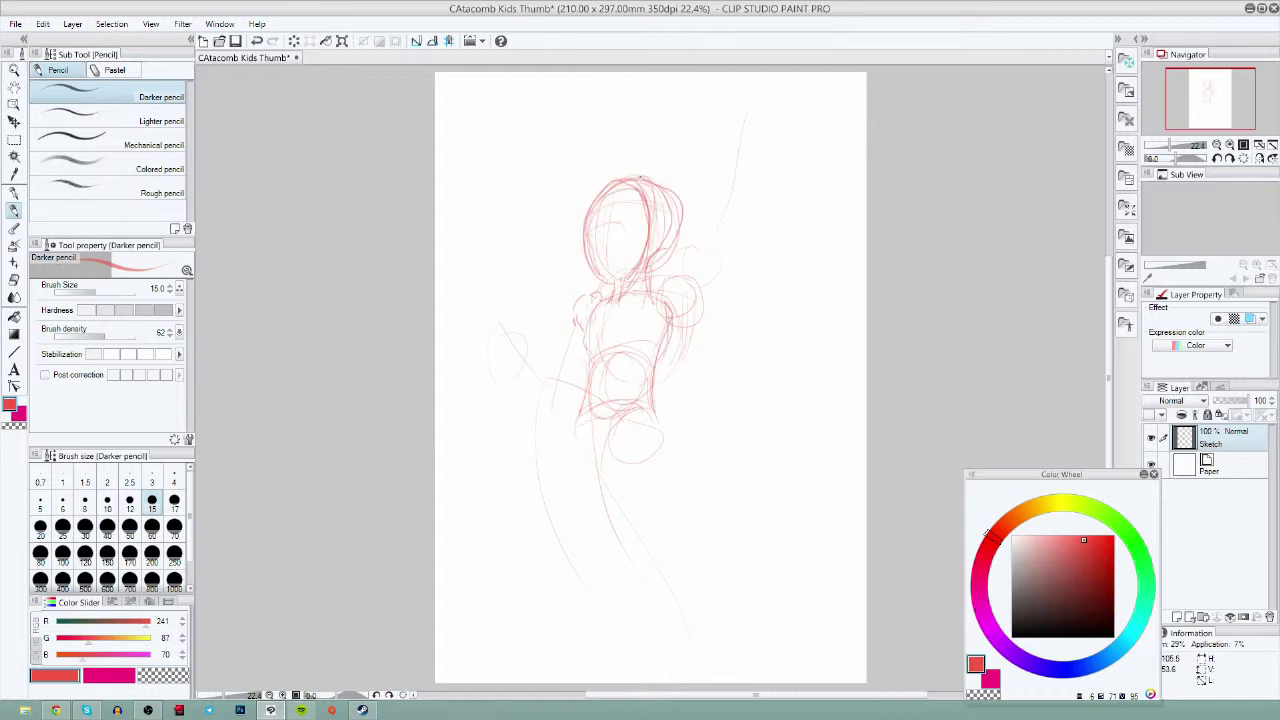
drag(677, 210, 634, 275)
mouse_move(630, 177)
mouse_down()
mouse_move(656, 267)
mouse_move(639, 181)
mouse_up()
key(ctrl+z)
key(ctrl+z)
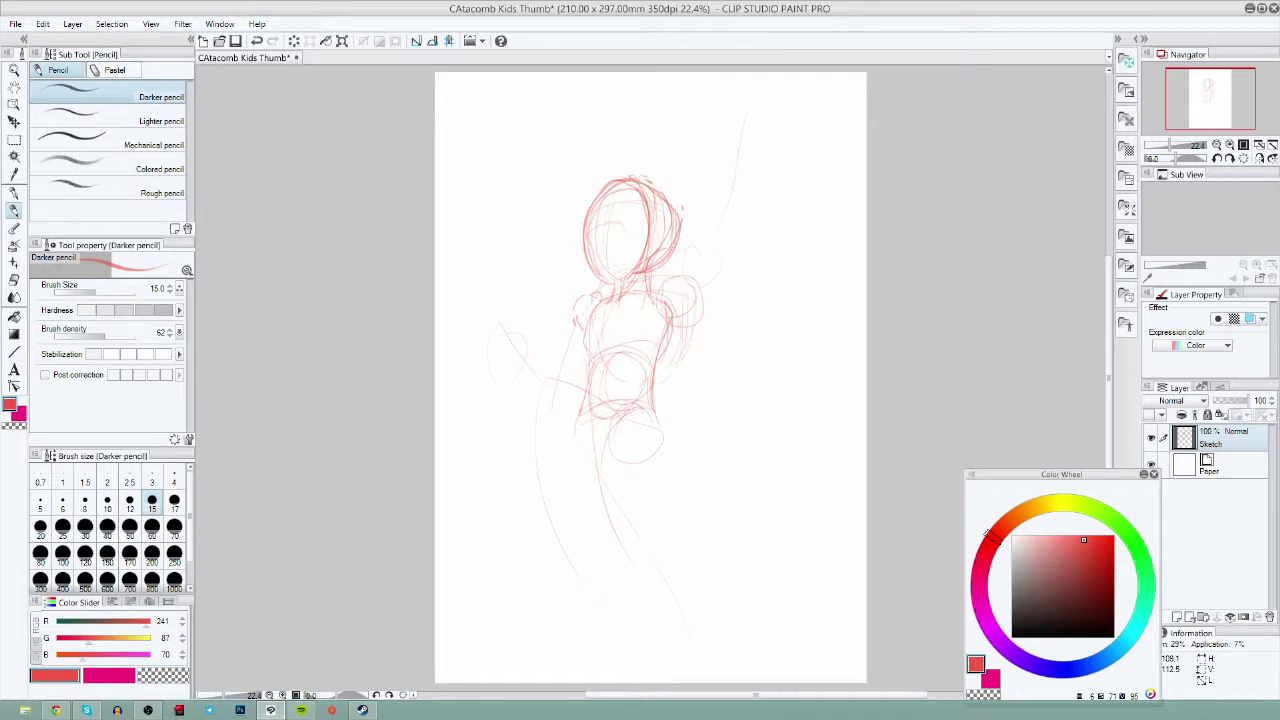
- Define the back contour, shoulder and hip, and sketch the long front leg down to a rough foot
drag(670, 321, 653, 382)
mouse_move(652, 282)
mouse_down()
mouse_move(672, 316)
mouse_move(576, 325)
mouse_up()
drag(552, 375, 560, 633)
mouse_move(649, 405)
mouse_down()
mouse_move(560, 420)
mouse_move(660, 443)
mouse_up()
drag(604, 620, 548, 644)
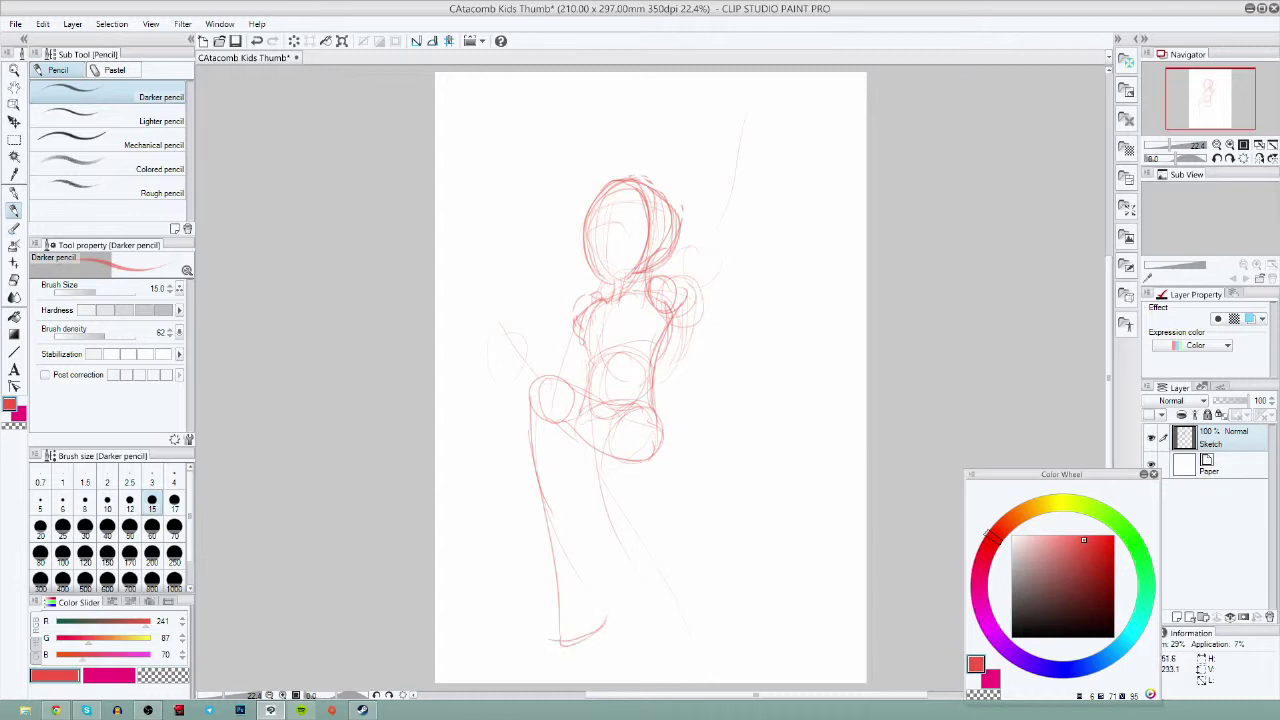
- Sketch the front leg's lower shin with a rounded calf form, a banded boot cuff and foot lines
drag(544, 502, 540, 654)
drag(550, 642, 604, 616)
drag(584, 528, 576, 560)
drag(538, 495, 546, 612)
drag(560, 606, 600, 588)
mouse_move(606, 584)
mouse_down()
mouse_move(542, 604)
mouse_move(546, 578)
mouse_up()
mouse_move(552, 580)
mouse_down()
mouse_move(600, 578)
mouse_move(598, 602)
mouse_up()
drag(598, 568, 618, 608)
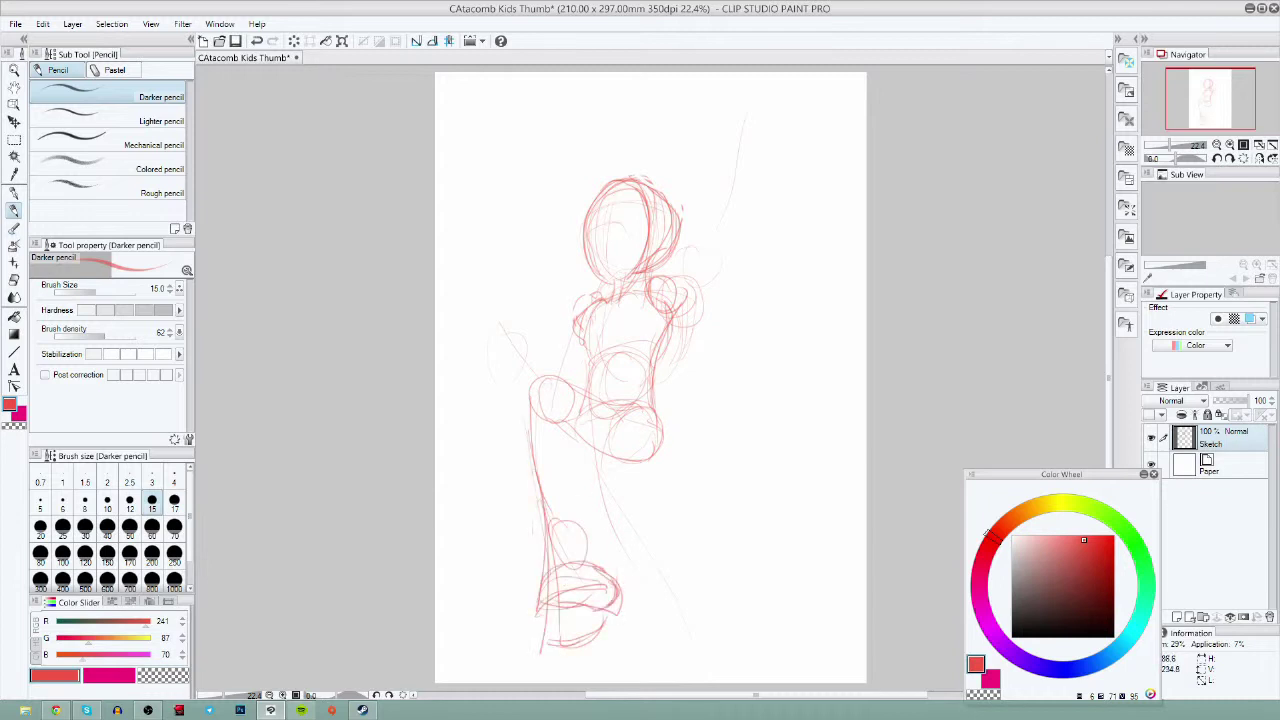
- Draw the rear contour of the front leg and sketch the trailing leg's knee and flared lower leg
drag(562, 412, 612, 598)
mouse_move(618, 532)
mouse_down()
mouse_move(636, 574)
mouse_move(636, 560)
mouse_up()
drag(640, 566, 680, 660)
drag(662, 528, 668, 544)
drag(674, 548, 704, 620)
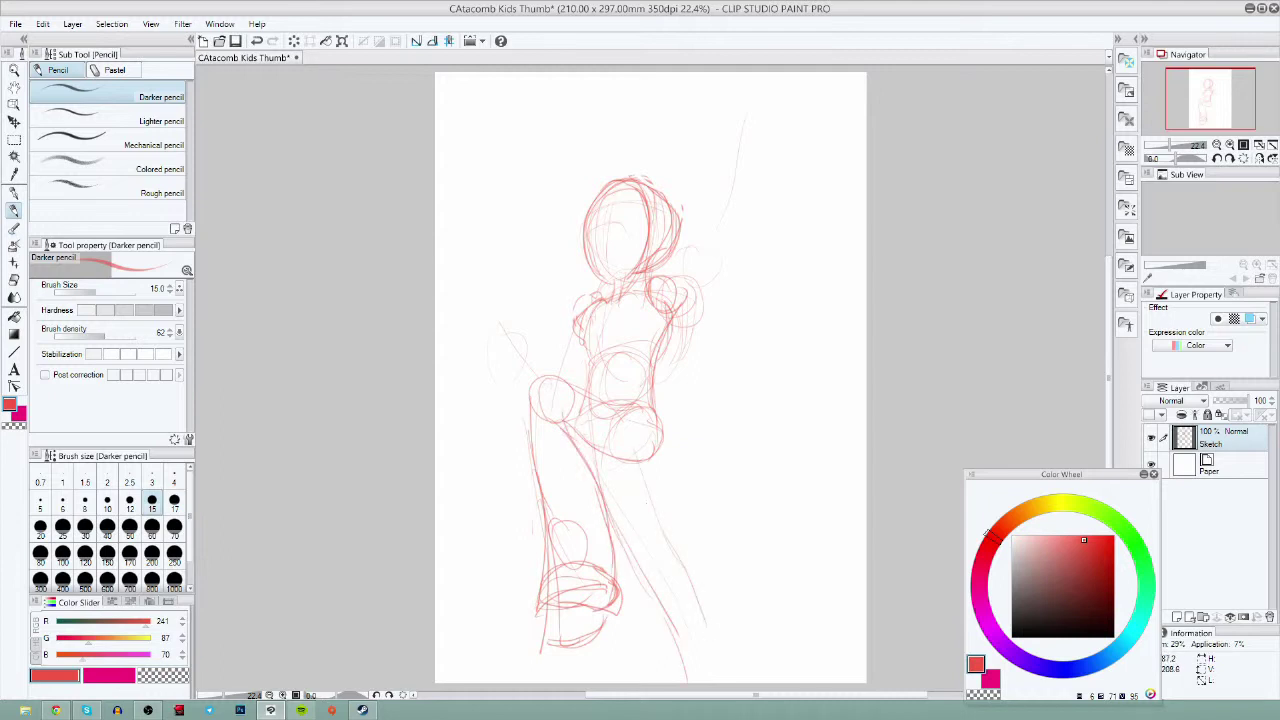
drag(618, 502, 624, 538)
drag(630, 502, 656, 566)
drag(662, 534, 726, 680)
drag(651, 592, 666, 682)
- Erase most of the foot lines below the front leg's boot cuff
drag(551, 629, 576, 608)
mouse_move(576, 608)
mouse_down()
mouse_move(549, 626)
mouse_move(541, 606)
mouse_up()
drag(604, 620, 576, 642)
drag(620, 590, 608, 612)
drag(584, 638, 564, 645)
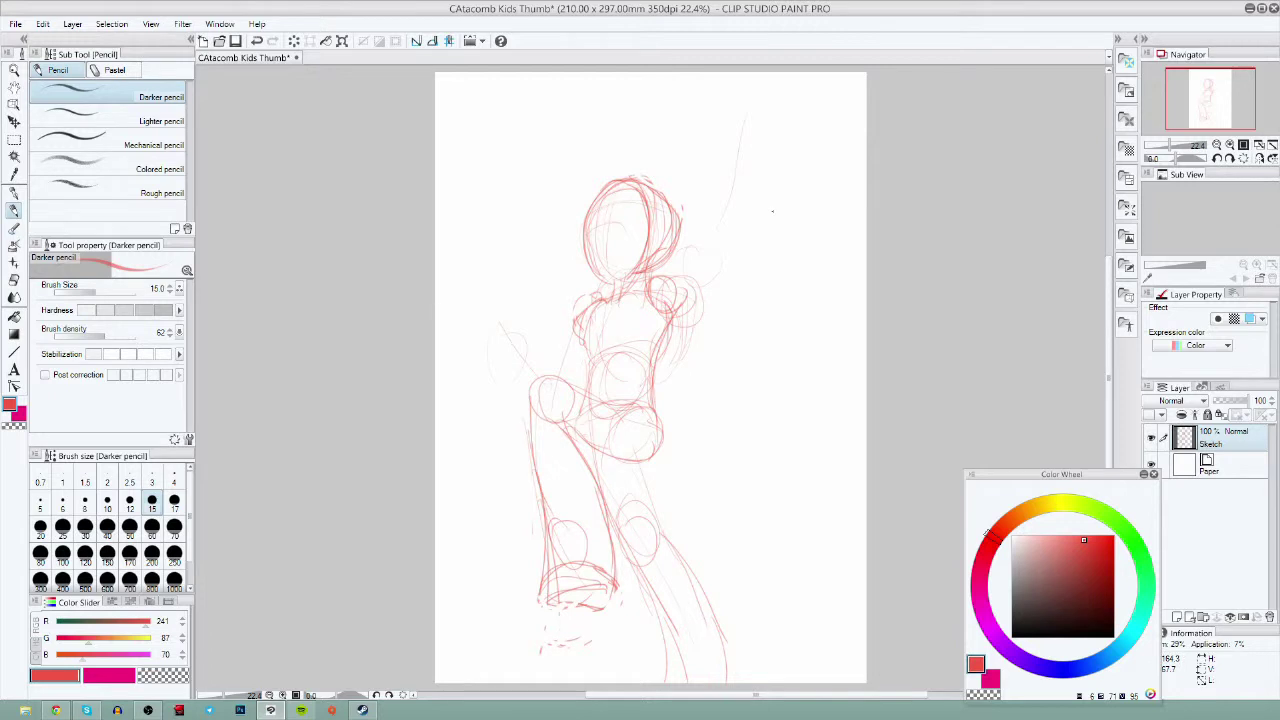
- Scale down the whole sketch proportionally and reposition it so the full figure fits on the page
click(14, 122)
drag(614, 490, 640, 460)
key(ctrl+t)
drag(778, 632, 739, 547)
drag(639, 266, 669, 357)
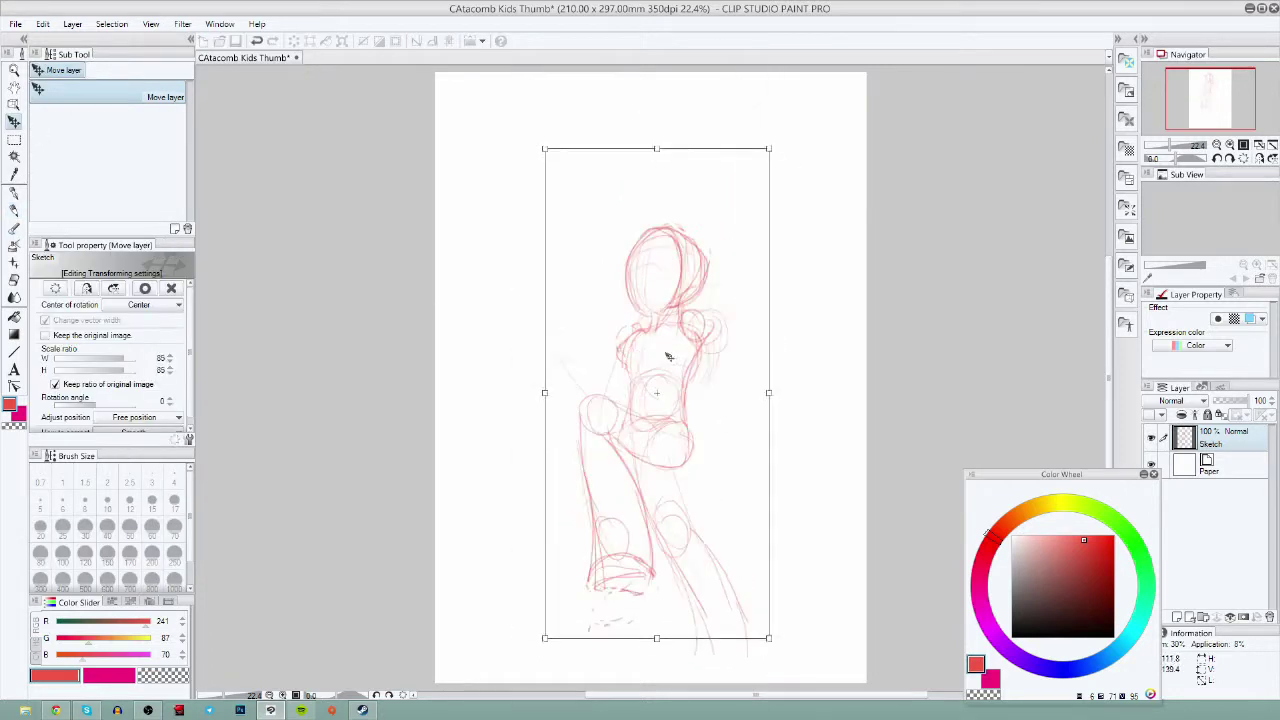
drag(767, 635, 756, 618)
key(Return)
- Sketch the waist and trailing thigh with the pencil and reinforce the raised front thigh from knee to hip
click(14, 211)
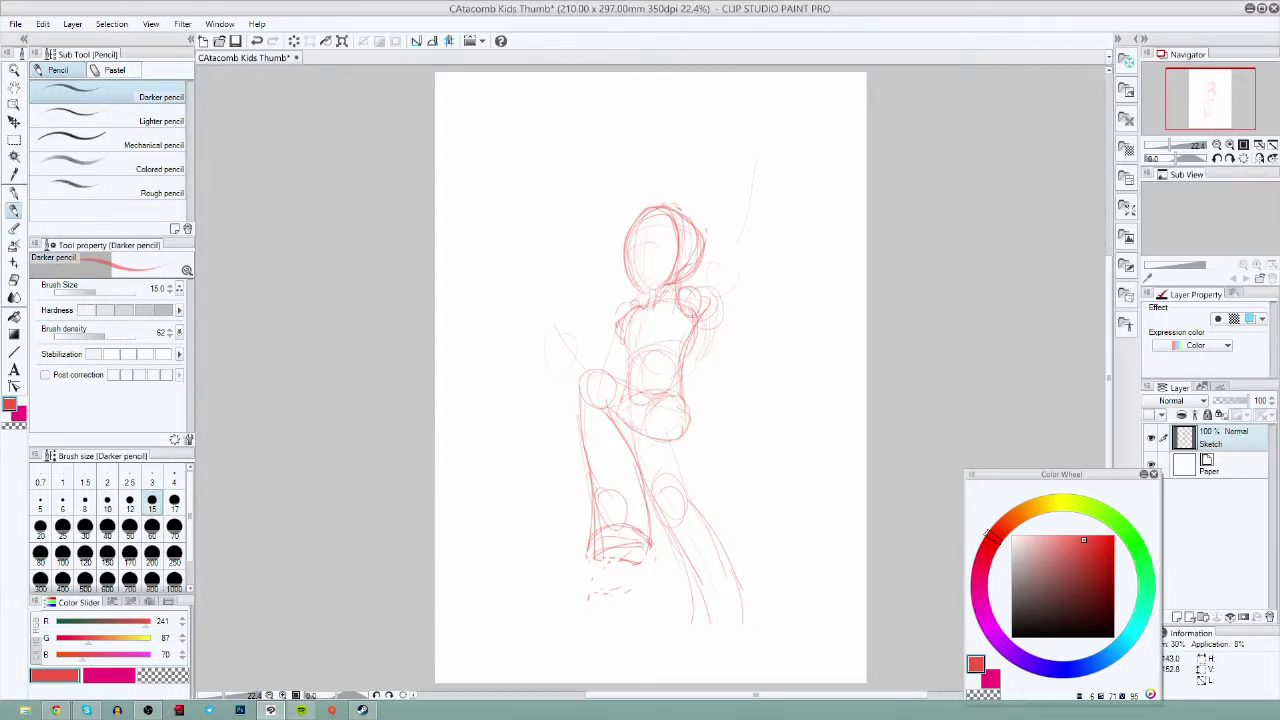
drag(686, 436, 690, 322)
mouse_move(616, 422)
mouse_down()
mouse_move(686, 428)
mouse_move(690, 538)
mouse_up()
drag(668, 424, 688, 510)
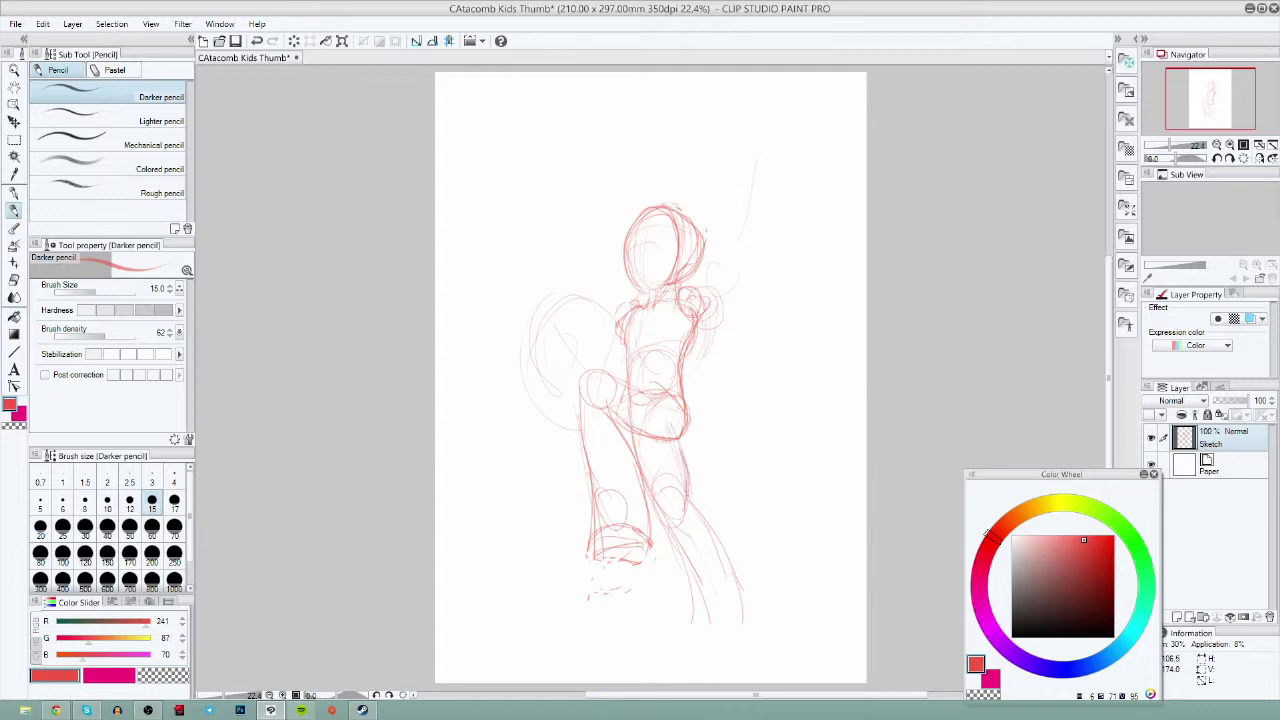
mouse_move(604, 404)
mouse_down()
mouse_move(636, 390)
mouse_move(596, 372)
mouse_up()
drag(594, 378, 678, 398)
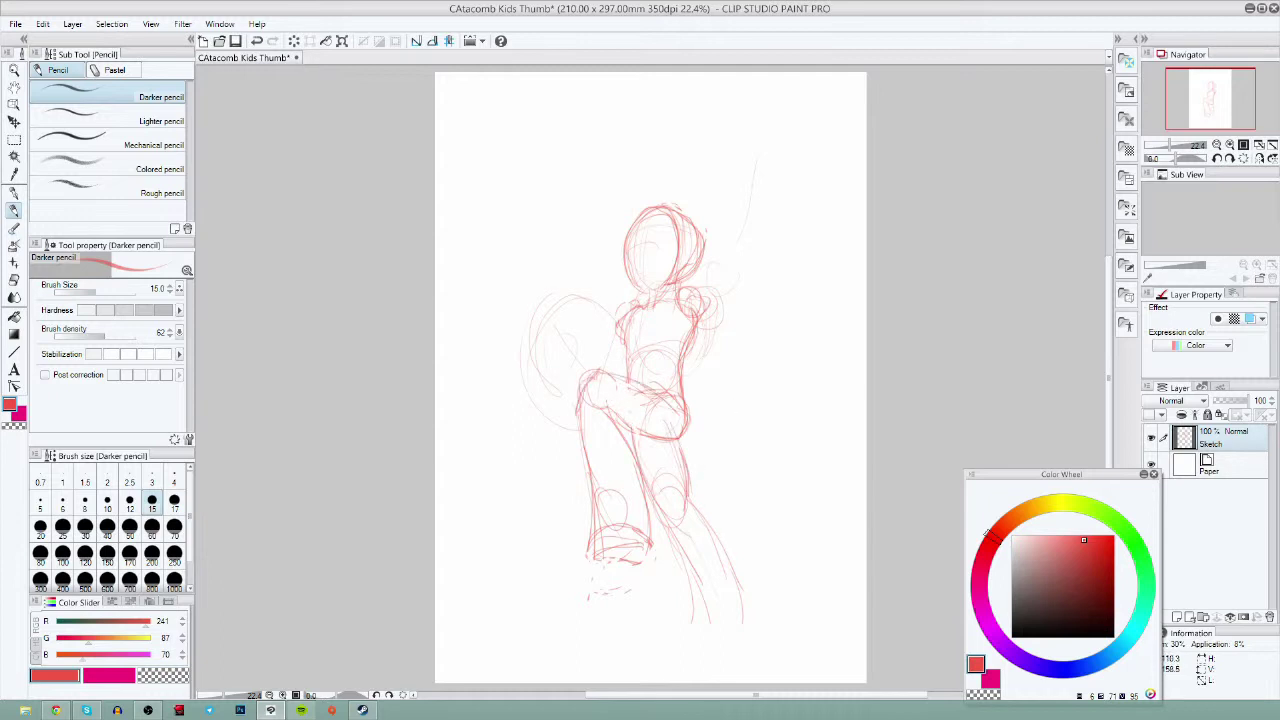
- Redraw the front leg's shin and ankle and close the foot below the cuff
drag(598, 492, 610, 574)
drag(650, 466, 640, 552)
drag(604, 578, 656, 538)
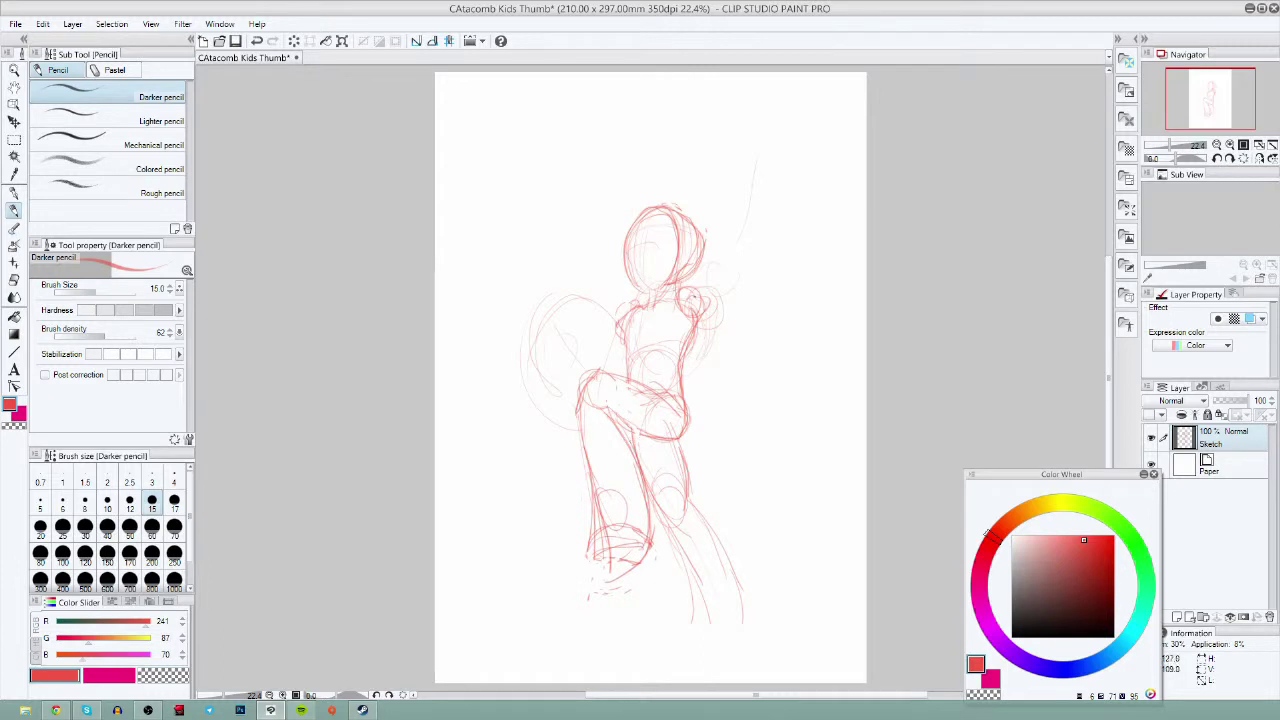
- Sketch the arm raised behind the head with its hand, and a long curved shape sweeping to the page's upper corner
drag(700, 316, 748, 226)
drag(672, 300, 716, 240)
mouse_move(706, 314)
mouse_down()
mouse_move(740, 244)
mouse_move(720, 186)
mouse_up()
drag(746, 248, 738, 158)
mouse_move(720, 186)
mouse_down()
mouse_move(748, 160)
mouse_move(690, 202)
mouse_up()
mouse_move(728, 130)
mouse_down()
mouse_move(764, 182)
mouse_move(828, 74)
mouse_up()
drag(762, 162, 864, 100)
drag(772, 128, 845, 76)
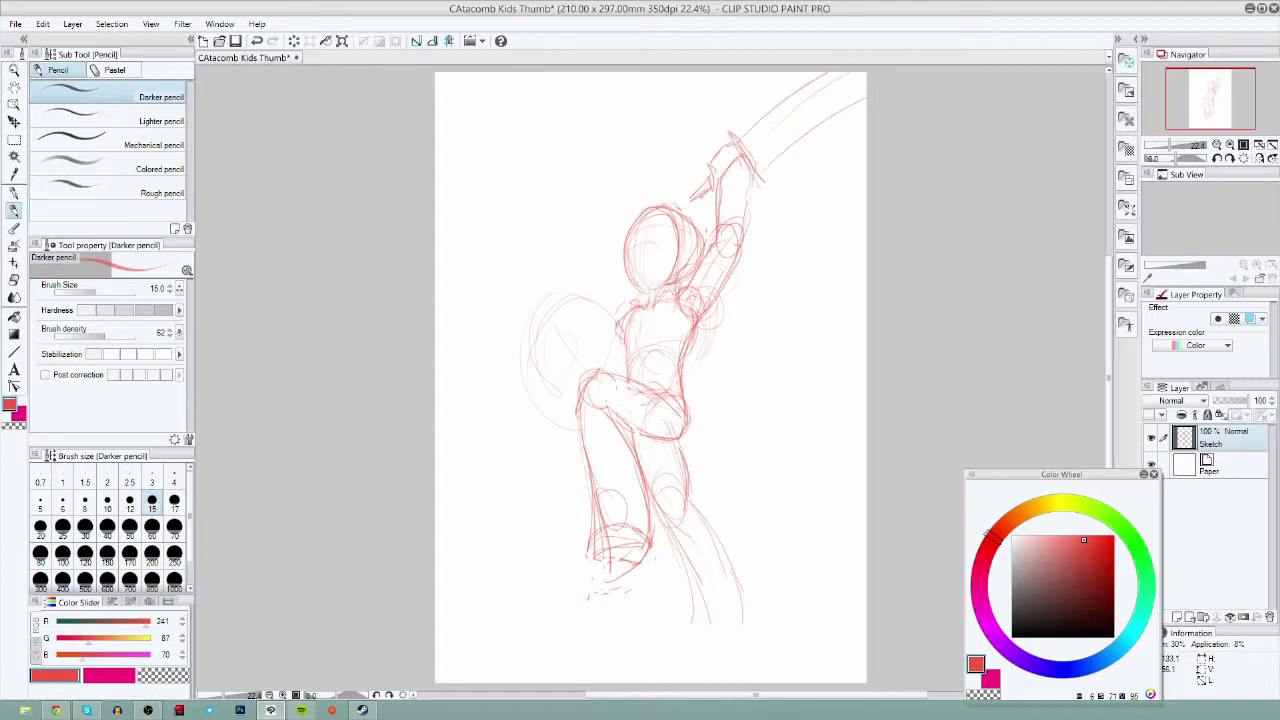
drag(712, 174, 684, 208)
- Sketch the pointed shield in front of the figure with a gripping hand at its center and a shaft extending behind it
mouse_move(570, 334)
mouse_down()
mouse_move(552, 370)
mouse_move(580, 358)
mouse_move(554, 380)
mouse_up()
mouse_move(519, 318)
mouse_down()
mouse_move(566, 439)
mouse_move(534, 402)
mouse_up()
drag(523, 302, 571, 274)
drag(580, 276, 612, 306)
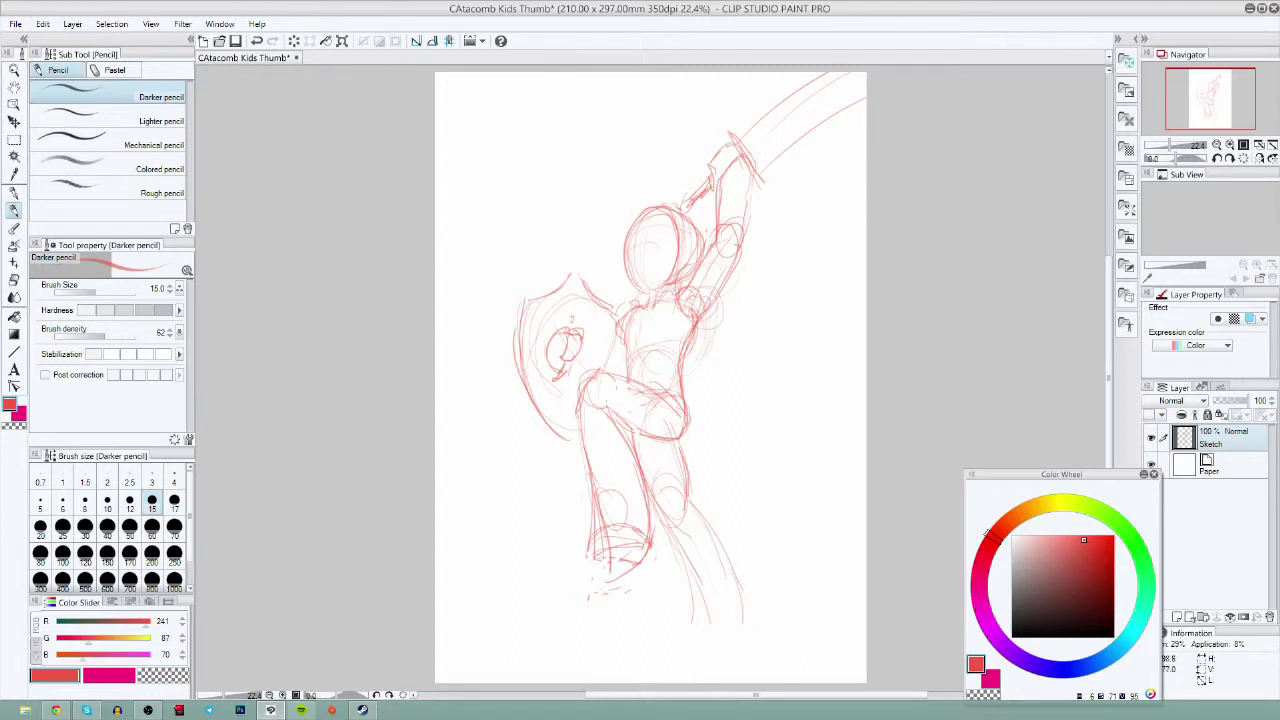
mouse_move(632, 214)
mouse_down()
mouse_move(628, 280)
mouse_move(654, 292)
mouse_up()
drag(620, 338, 570, 438)
drag(560, 370, 518, 440)
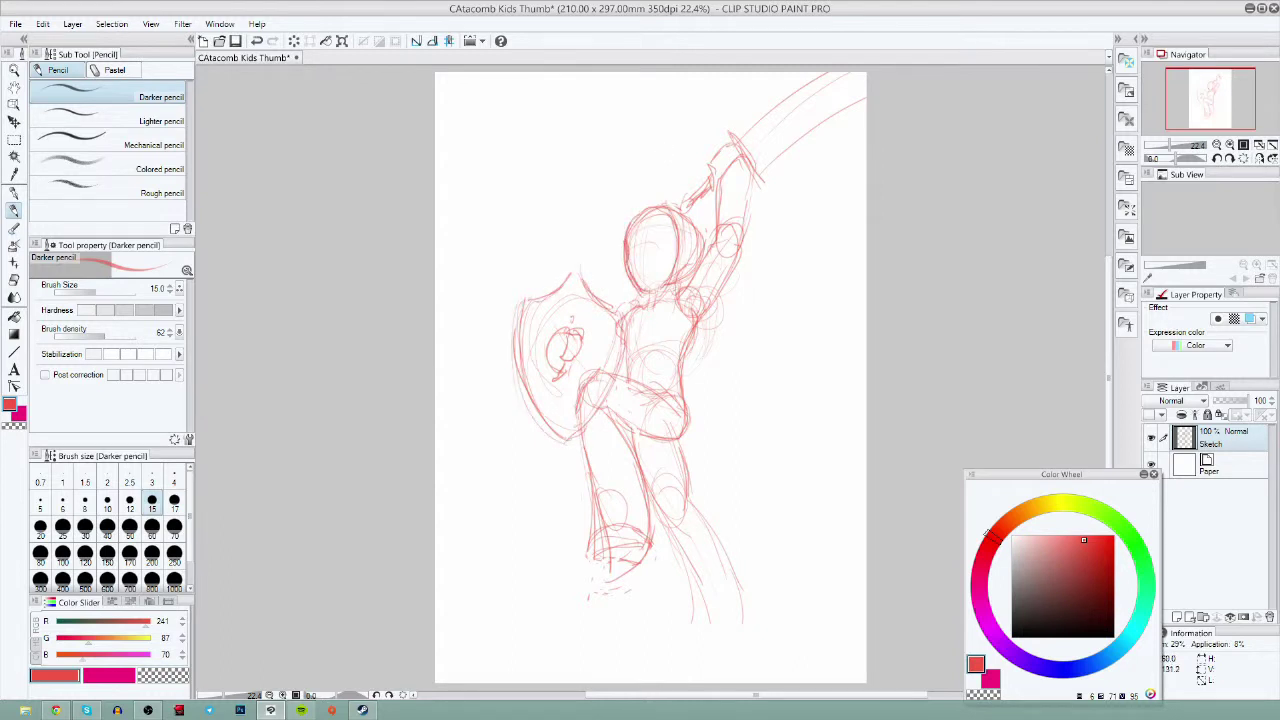
drag(484, 296, 516, 324)
- Sketch spiky locks above the forehead and hair sweeping back behind the raised arm
drag(640, 187, 708, 162)
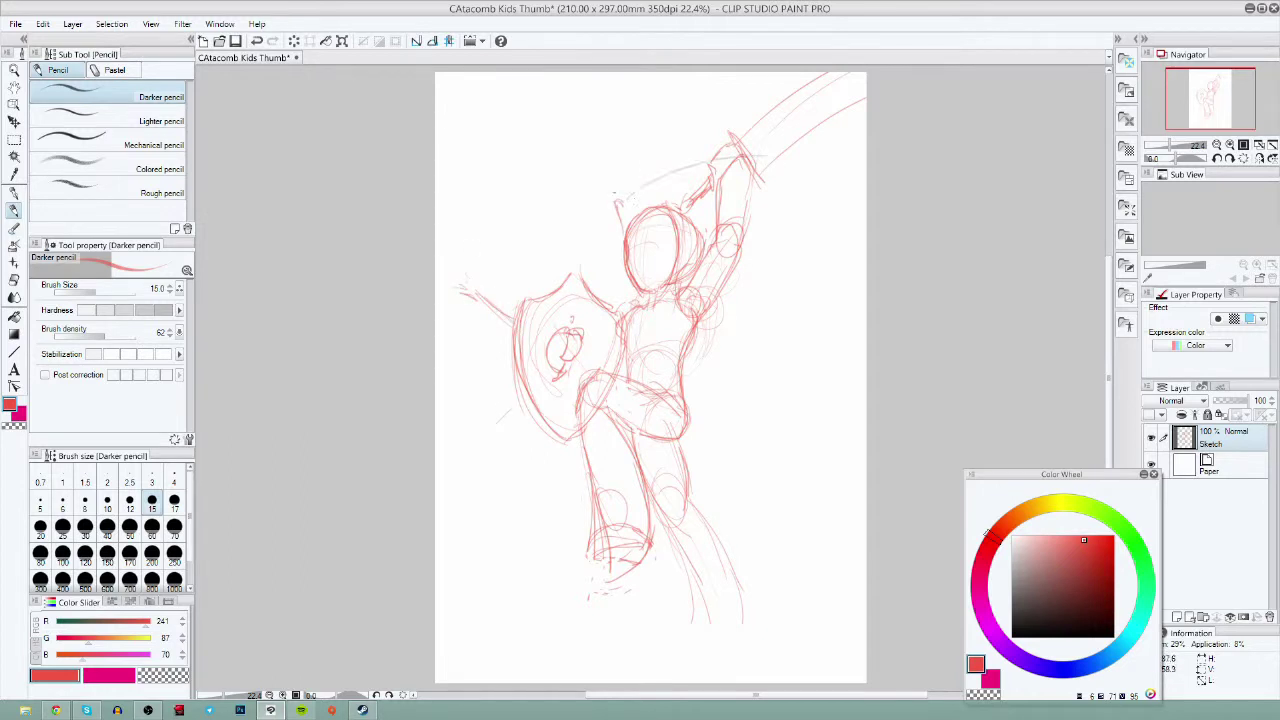
key(ctrl+z)
mouse_move(618, 208)
mouse_down()
mouse_move(624, 238)
mouse_move(633, 183)
mouse_up()
mouse_move(633, 183)
mouse_down()
mouse_move(638, 195)
mouse_move(788, 164)
mouse_move(790, 192)
mouse_up()
drag(768, 209, 722, 231)
mouse_move(724, 241)
mouse_down()
mouse_move(758, 256)
mouse_move(702, 286)
mouse_up()
drag(708, 290, 756, 312)
drag(722, 188, 766, 210)
drag(734, 194, 762, 226)
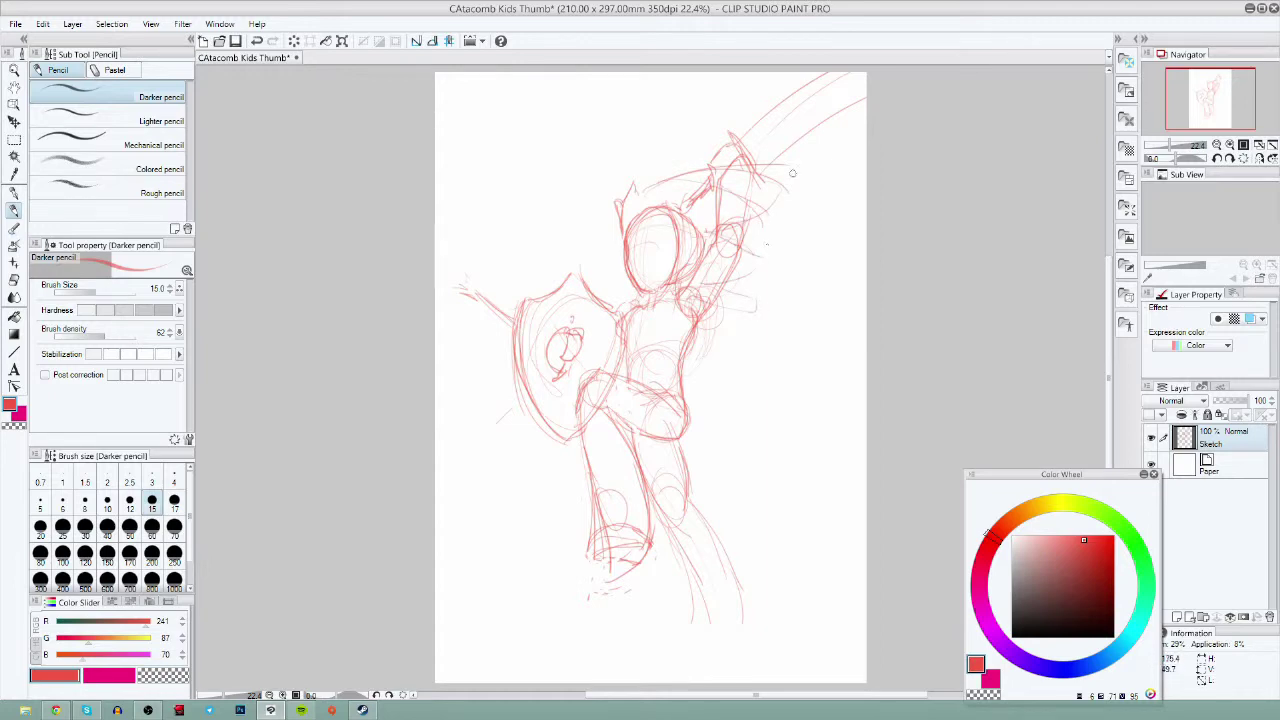
- Sketch the face's eyes, angry slanted brows and nose inside the head outline
drag(642, 217, 639, 287)
click(14, 70)
mouse_move(630, 240)
mouse_down()
mouse_move(690, 226)
mouse_move(616, 266)
mouse_up()
click(14, 208)
mouse_move(660, 232)
mouse_down()
mouse_move(644, 262)
mouse_move(617, 269)
mouse_up()
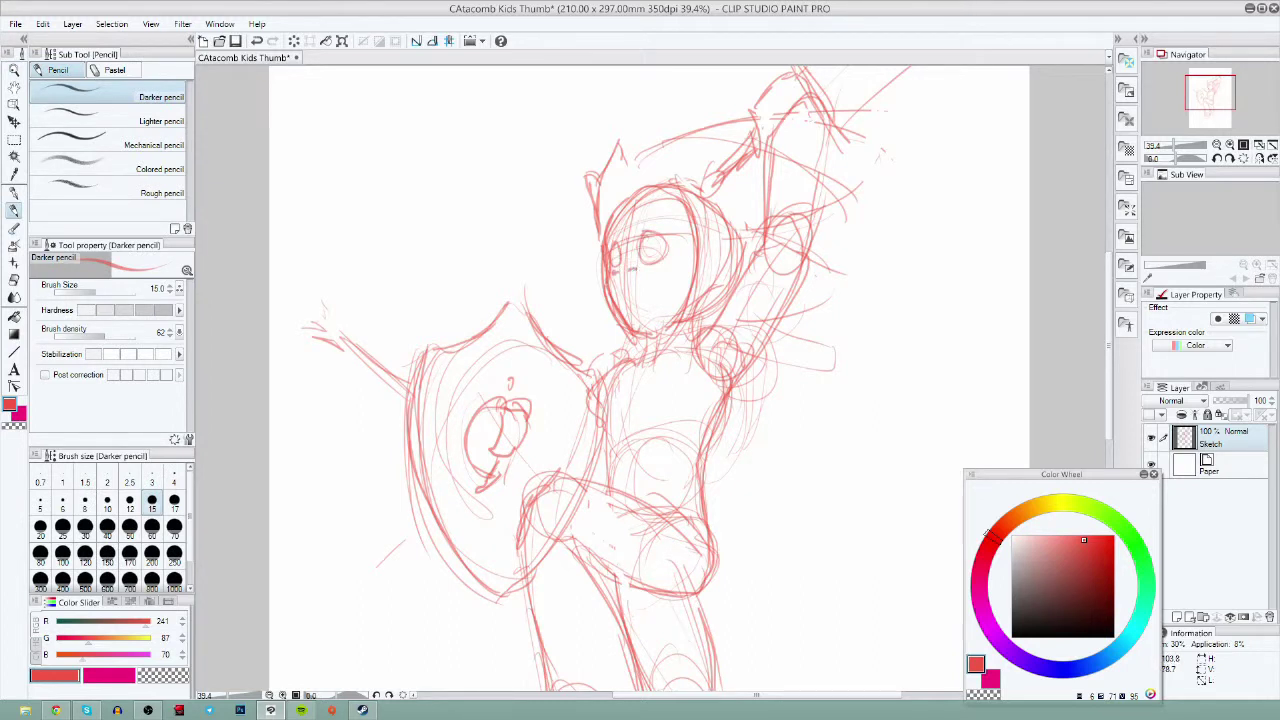
mouse_move(634, 218)
mouse_down()
mouse_move(642, 248)
mouse_move(694, 226)
mouse_up()
mouse_move(636, 216)
mouse_down()
mouse_move(702, 196)
mouse_move(702, 236)
mouse_move(590, 252)
mouse_move(618, 268)
mouse_up()
mouse_move(616, 247)
mouse_down()
mouse_move(622, 277)
mouse_move(664, 277)
mouse_move(628, 314)
mouse_move(668, 282)
mouse_move(630, 320)
mouse_move(658, 288)
mouse_move(646, 312)
mouse_move(615, 308)
mouse_move(640, 336)
mouse_move(602, 298)
mouse_move(630, 341)
mouse_move(708, 268)
mouse_up()
- Sketch the jaw, ear and neck details and touch up the raised arm's shoulder and elbow
drag(682, 318, 694, 302)
mouse_move(700, 254)
mouse_down()
mouse_move(718, 248)
mouse_move(708, 284)
mouse_up()
mouse_move(718, 341)
mouse_down()
mouse_move(712, 388)
mouse_move(710, 372)
mouse_up()
drag(710, 376, 724, 388)
drag(762, 264, 806, 244)
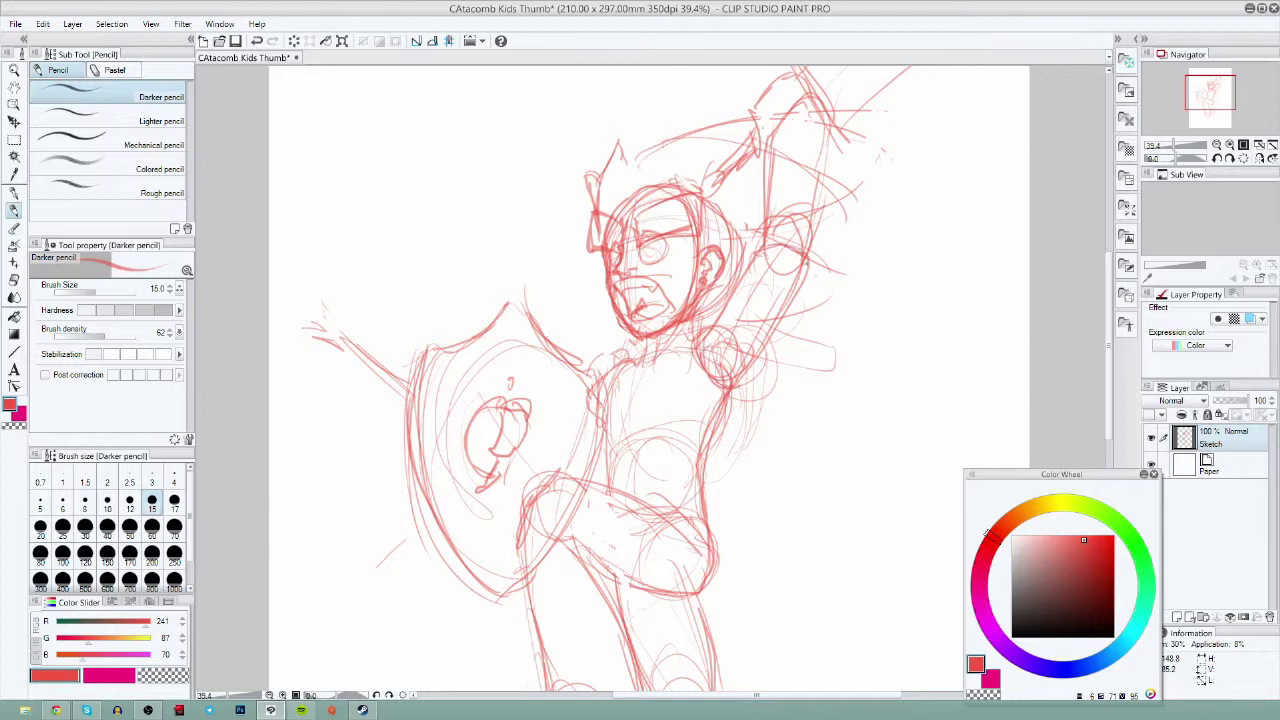
- Sketch the forearm reaching from the shield's grip toward the torso and undo the last two strokes
drag(639, 366, 685, 203)
drag(574, 255, 648, 303)
drag(547, 307, 632, 320)
mouse_move(792, 298)
mouse_down()
mouse_move(712, 210)
mouse_move(738, 388)
mouse_up()
scroll(640, 380, up, 2)
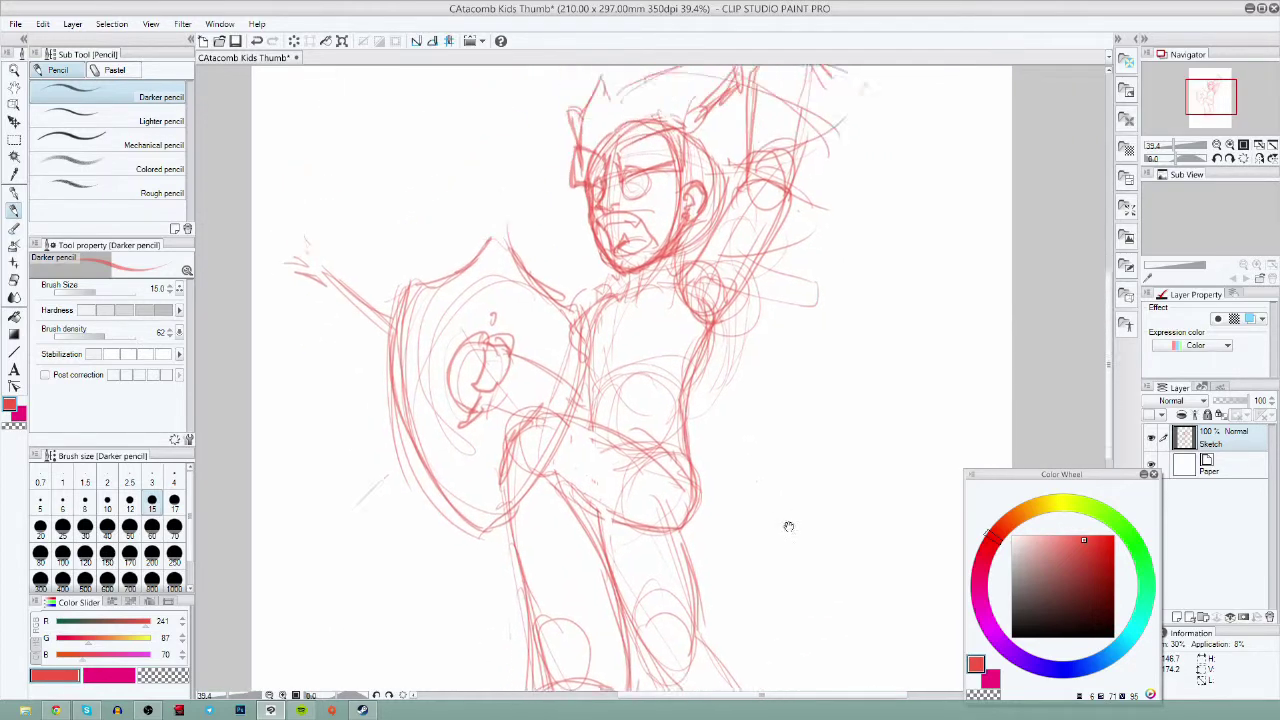
key(ctrl+z)
key(ctrl+z)
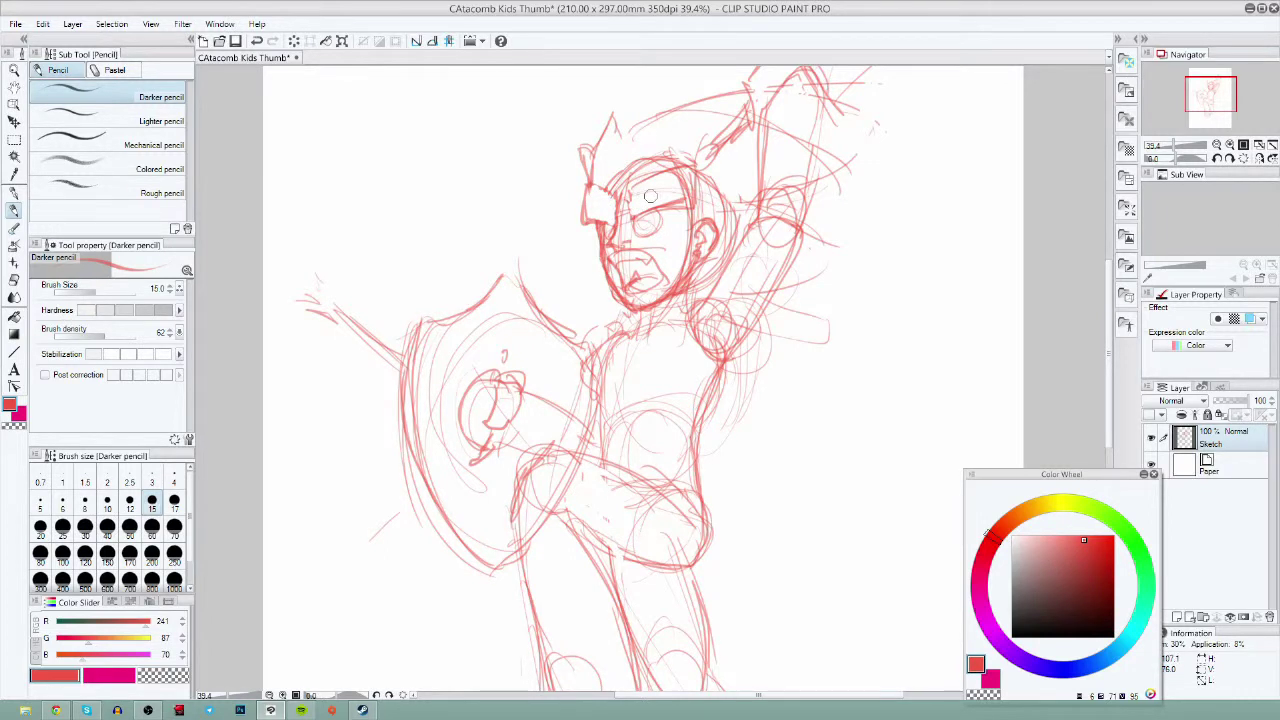
- Refine the near eye into a narrowed glare and touch up the jaw and neck lines
drag(636, 220, 662, 229)
drag(648, 212, 668, 223)
drag(679, 298, 686, 325)
mouse_move(642, 313)
mouse_down()
mouse_move(636, 329)
mouse_move(718, 276)
mouse_move(602, 299)
mouse_move(612, 317)
mouse_up()
- Lasso the head, shift it slightly forward and down toward the shield, and clear the selection
click(15, 141)
click(81, 129)
click(14, 122)
mouse_move(685, 235)
mouse_down()
mouse_move(674, 248)
mouse_move(741, 229)
mouse_move(651, 250)
mouse_up()
key(ctrl+t)
key(Return)
click(14, 139)
click(826, 421)
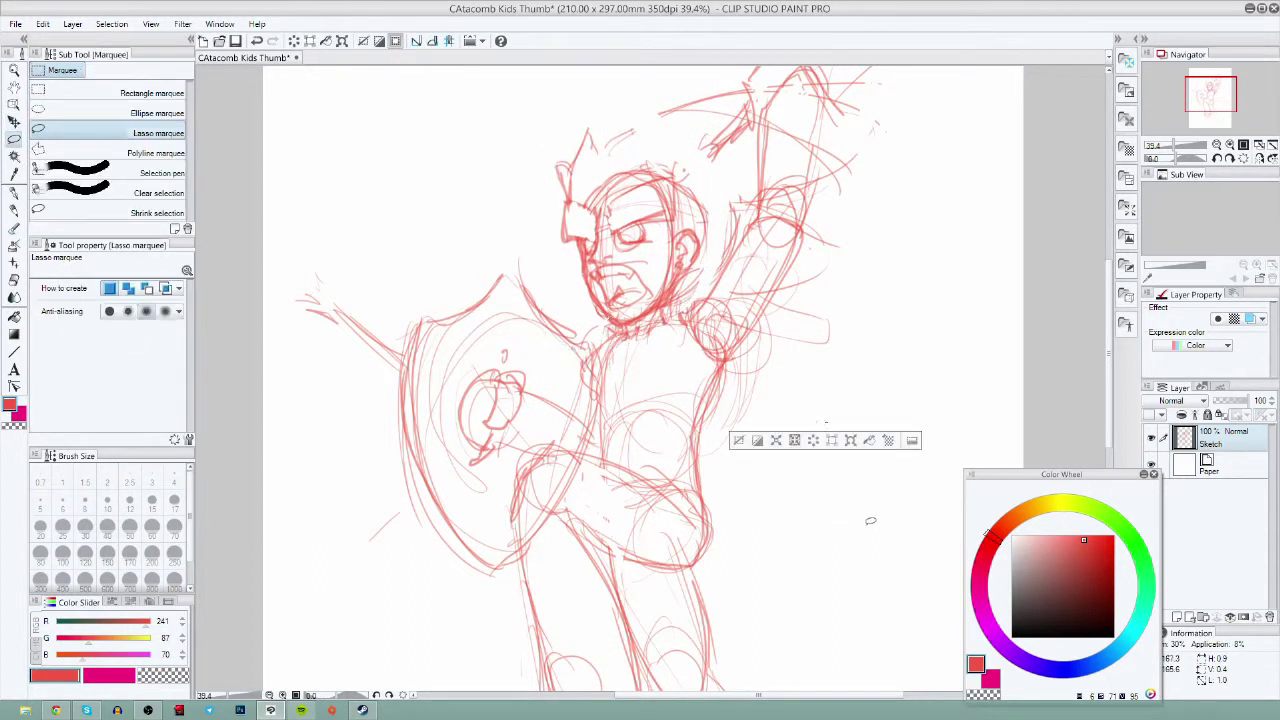
click(90, 93)
- Sketch a tied round pouch hanging behind the figure's hip with the Darker pencil
key(ctrl+space)
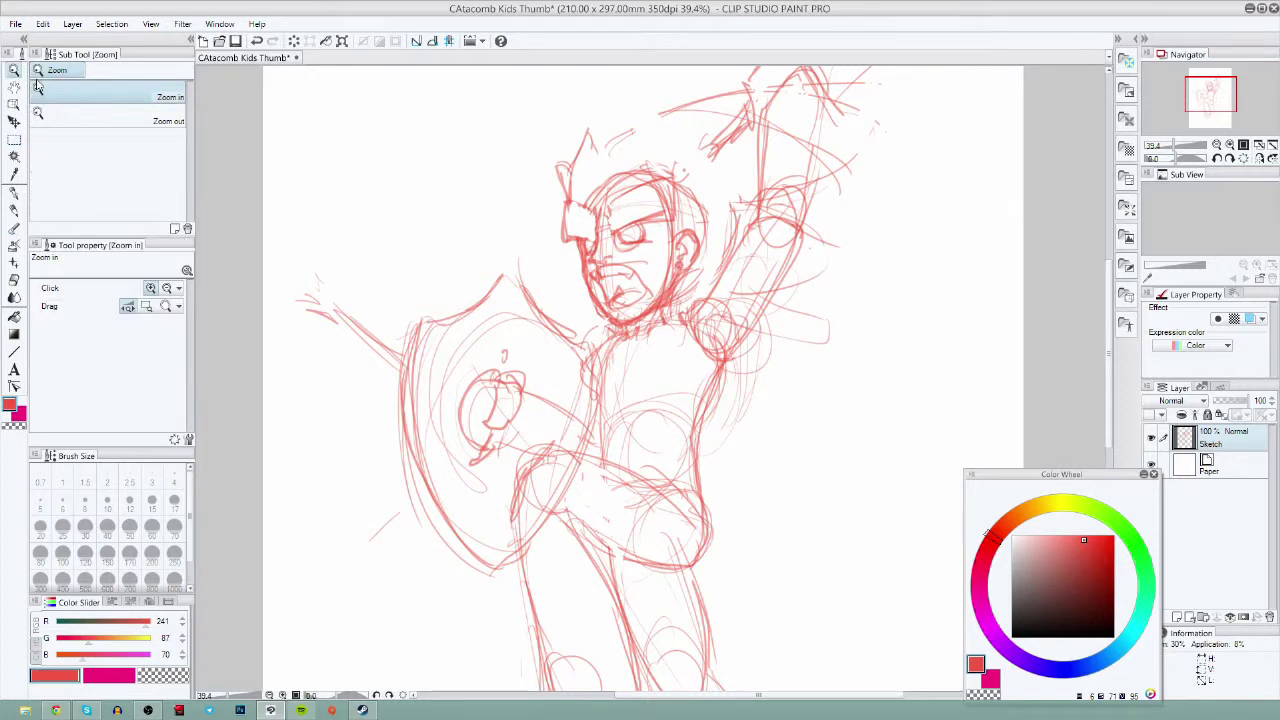
drag(809, 539, 759, 430)
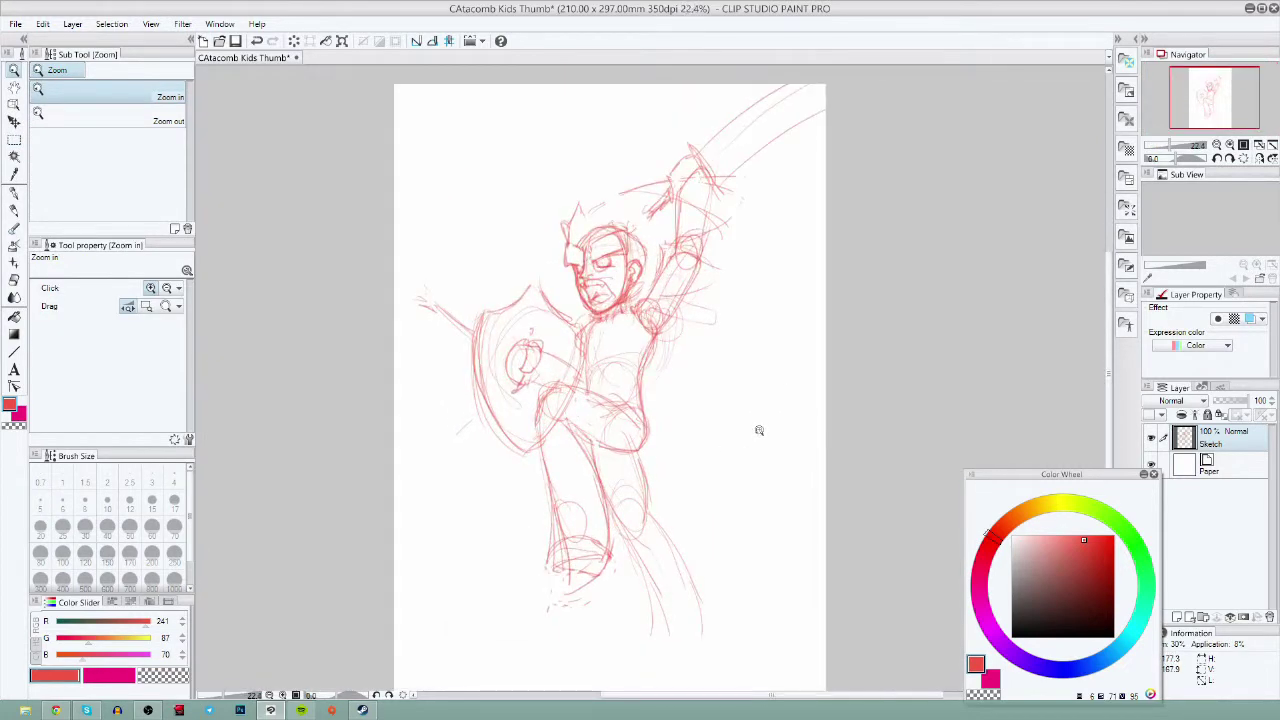
key(p)
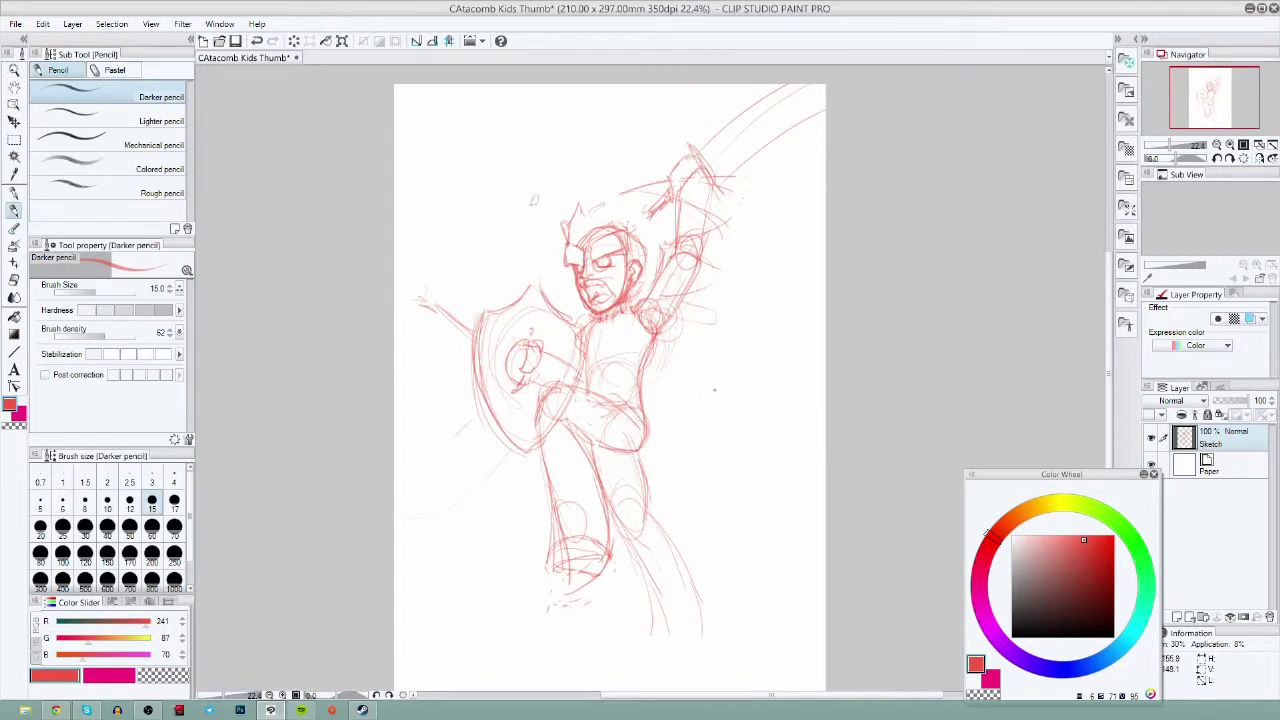
drag(648, 405, 677, 398)
mouse_move(650, 412)
mouse_down()
mouse_move(641, 464)
mouse_move(680, 402)
mouse_up()
mouse_move(640, 462)
mouse_down()
mouse_move(712, 462)
mouse_move(684, 462)
mouse_up()
drag(648, 398, 668, 378)
mouse_move(673, 379)
mouse_down()
mouse_move(673, 397)
mouse_move(676, 380)
mouse_move(686, 404)
mouse_move(688, 390)
mouse_up()
drag(642, 448, 656, 476)
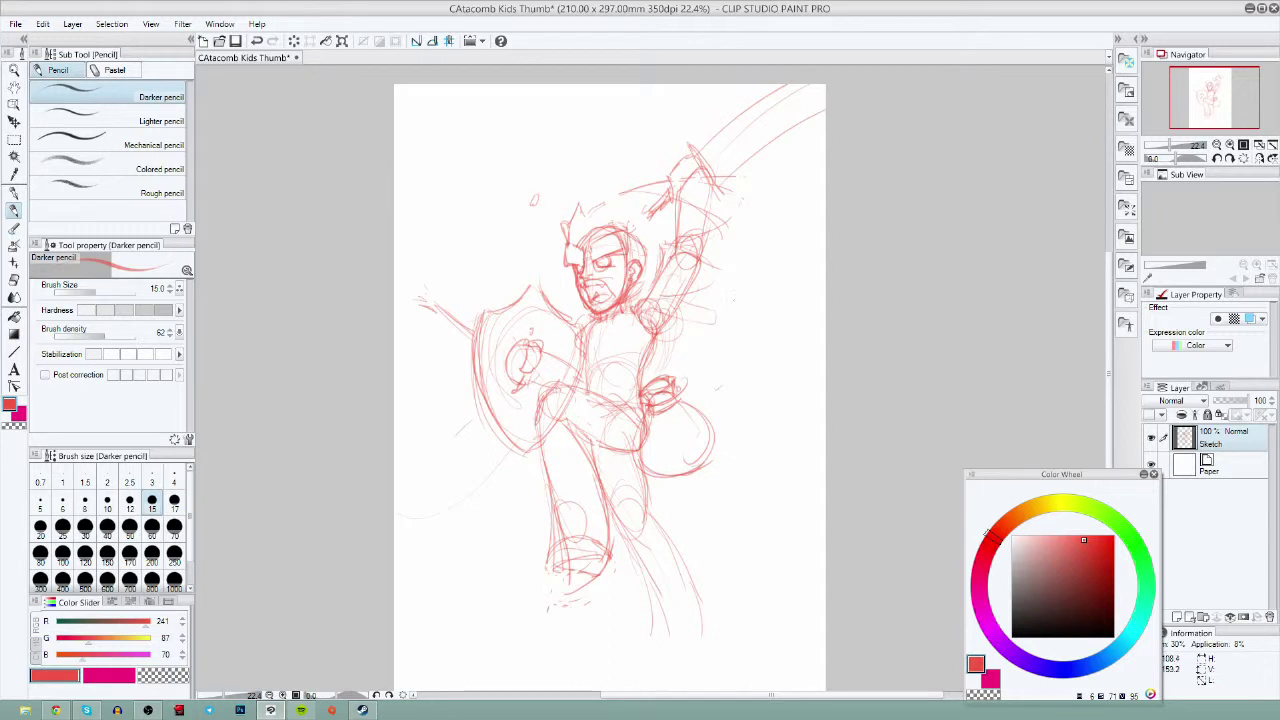
- Add a raster layer above Sketch and outline the pelvis and both knees in blue (RGB 70, 114, 241)
click(1177, 617)
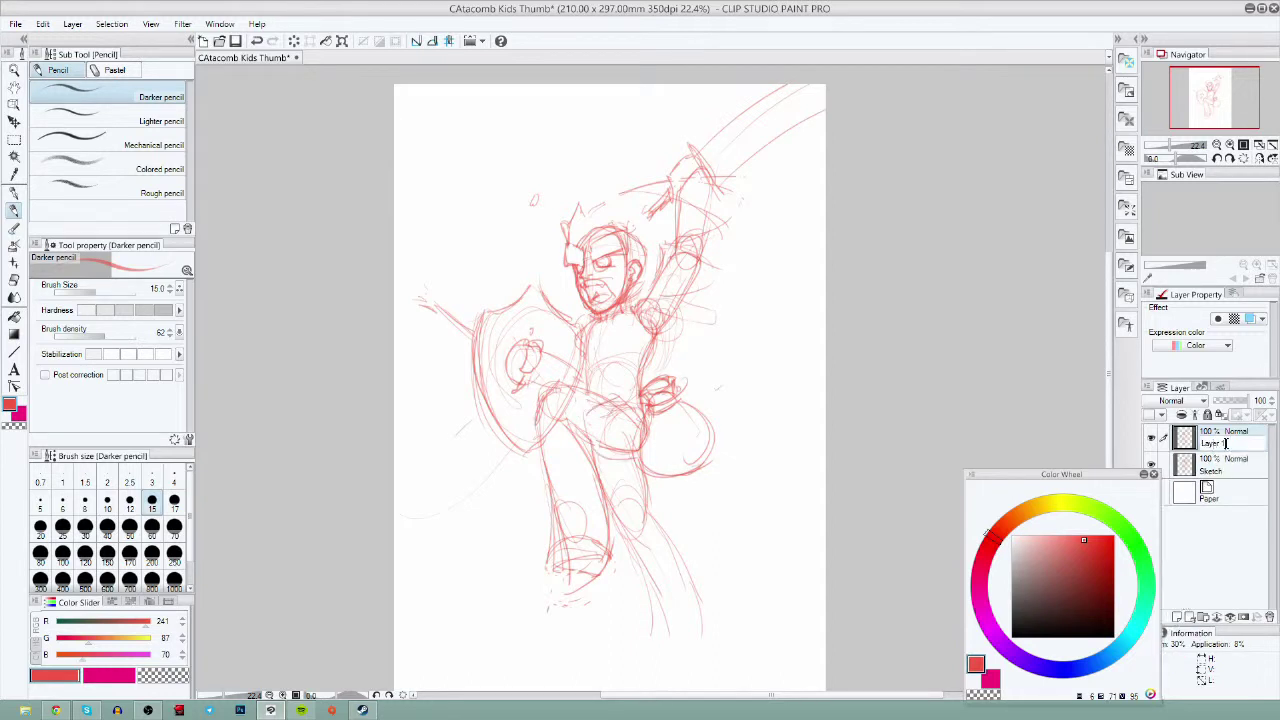
click(1114, 650)
click(1086, 665)
mouse_move(577, 406)
mouse_down()
mouse_move(615, 396)
mouse_move(640, 452)
mouse_up()
mouse_move(606, 399)
mouse_down()
mouse_move(630, 397)
mouse_move(558, 416)
mouse_move(542, 438)
mouse_up()
drag(642, 518, 636, 547)
drag(614, 498, 640, 502)
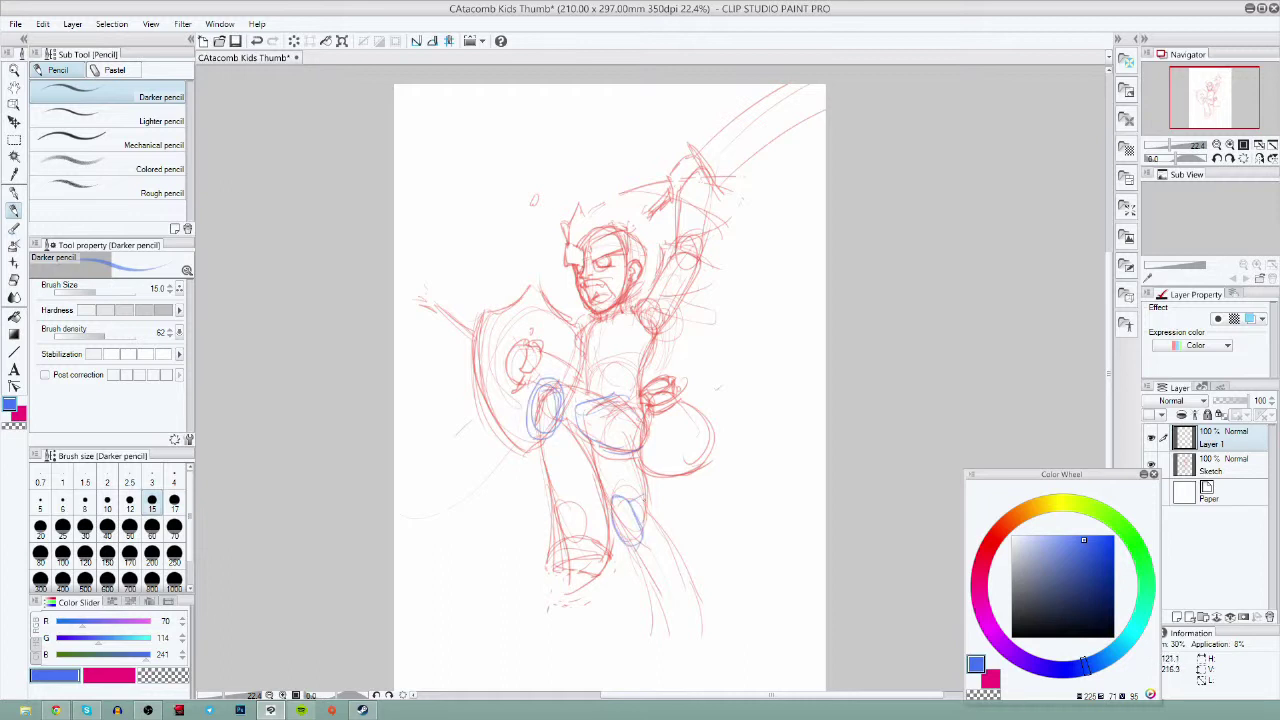
- Draw the trailing lower leg and the front shin in blue over the red sketch
drag(634, 556, 651, 544)
drag(650, 551, 694, 643)
drag(633, 556, 655, 648)
drag(655, 648, 690, 651)
mouse_move(558, 438)
mouse_down()
mouse_move(578, 530)
mouse_move(545, 542)
mouse_up()
drag(577, 470, 575, 543)
- Draw the waist curve, upper chest line and both shoulders in blue over the red sketch
drag(643, 305, 658, 360)
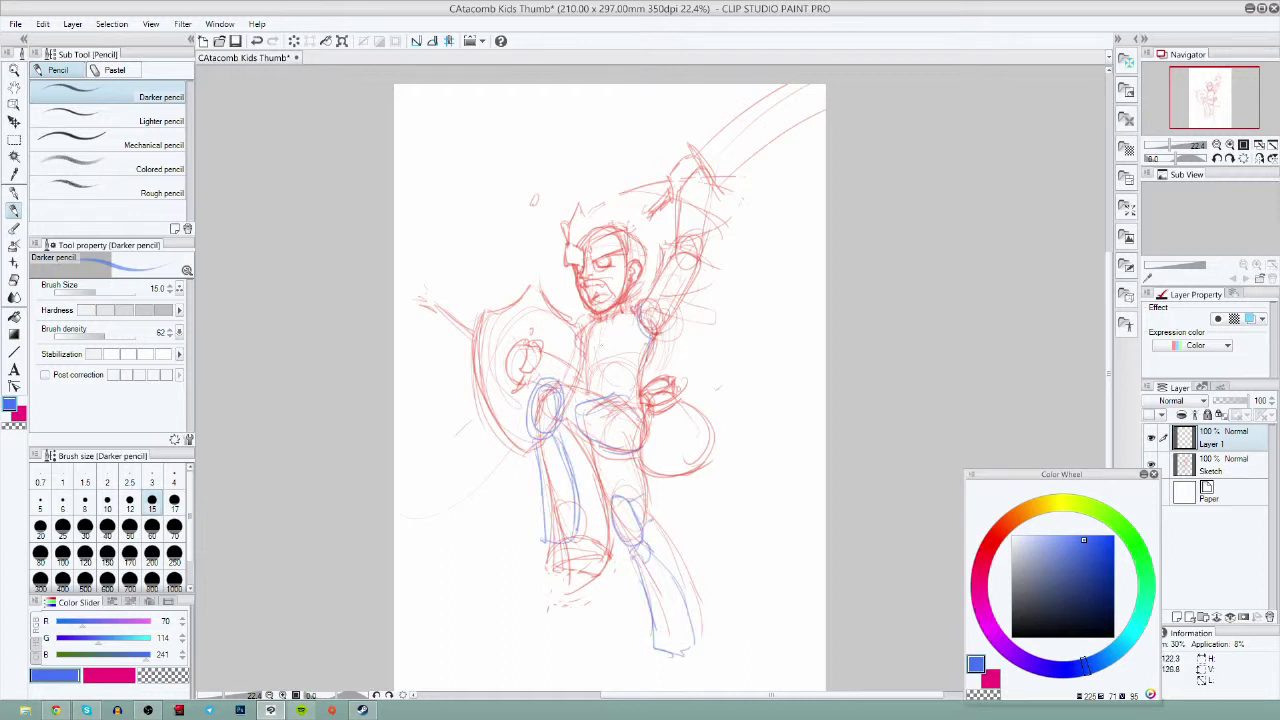
drag(582, 372, 640, 364)
drag(584, 322, 650, 306)
drag(590, 316, 568, 326)
drag(562, 334, 564, 356)
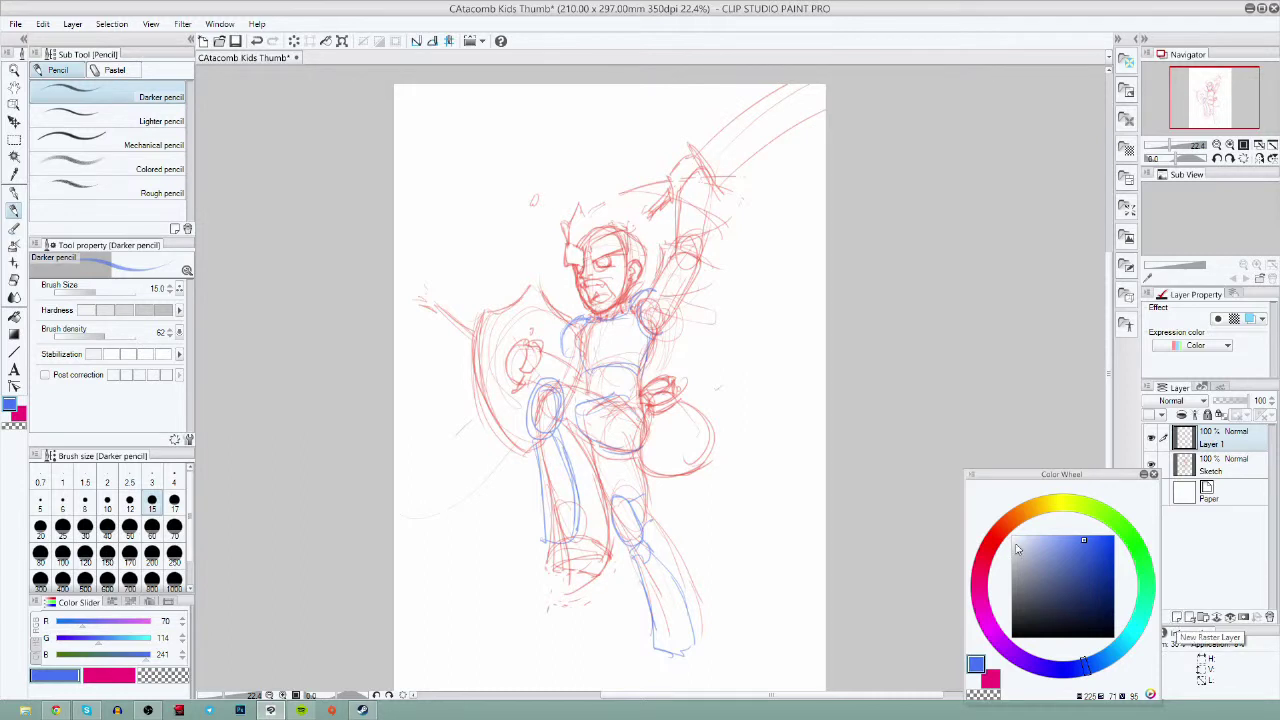
- Draw the torso sides and raised upper arm in blue, and reinforce the rear shoulder and both knees
drag(638, 374, 645, 401)
drag(664, 290, 688, 268)
drag(570, 338, 582, 394)
drag(642, 342, 652, 374)
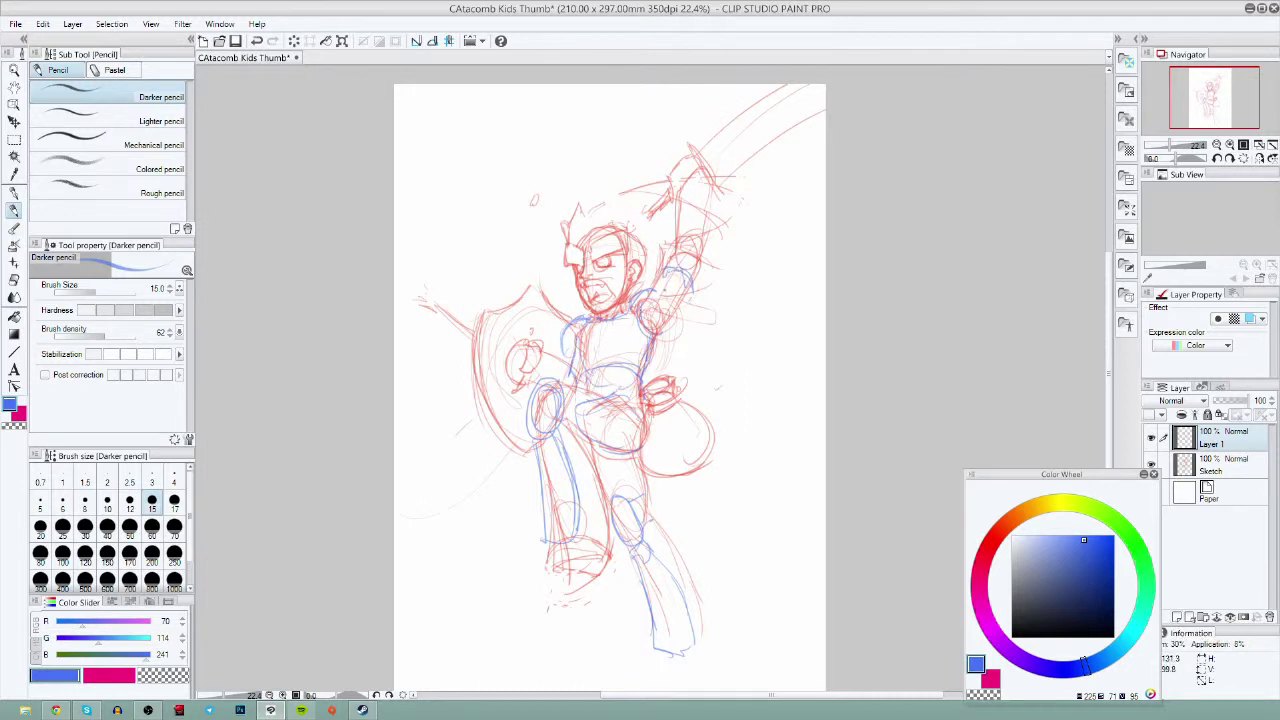
drag(672, 290, 650, 318)
mouse_move(550, 386)
mouse_down()
mouse_move(538, 432)
mouse_move(526, 402)
mouse_up()
drag(626, 498, 614, 542)
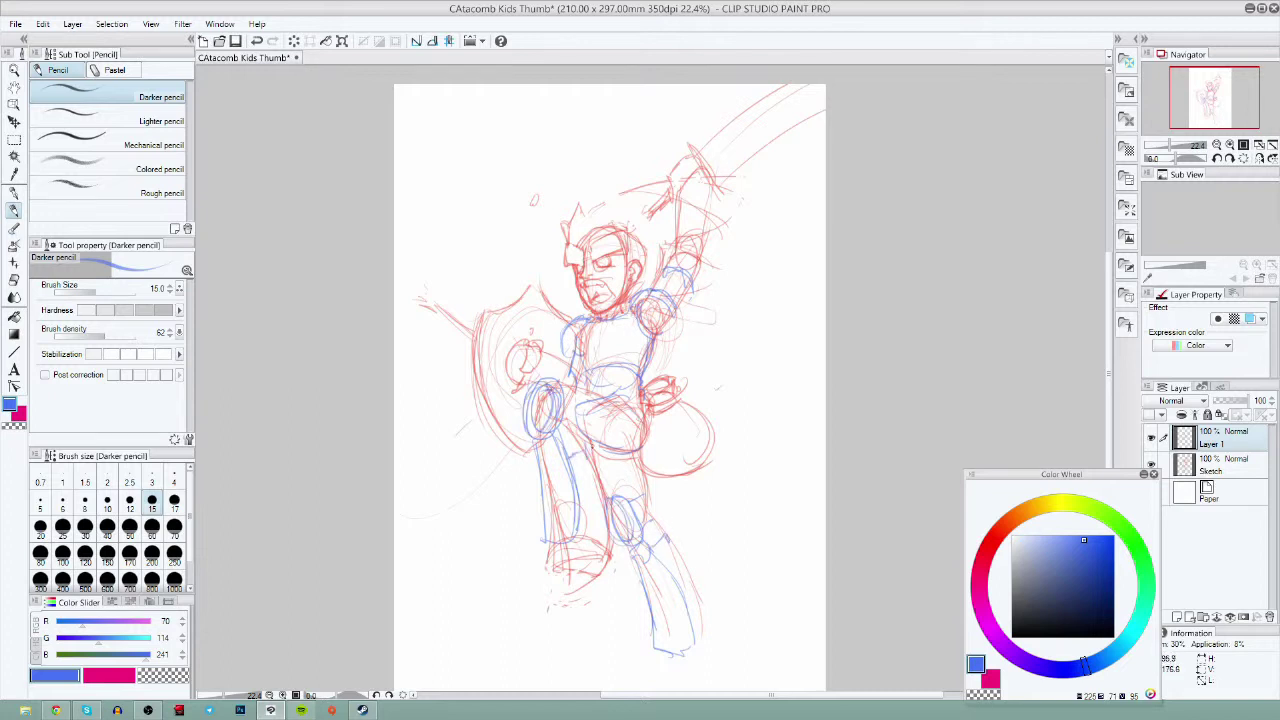
- Lower the opacity of Layer 1 to 38% and of the Sketch layer to 55%
drag(1240, 401, 1227, 401)
click(1224, 465)
click(1232, 401)
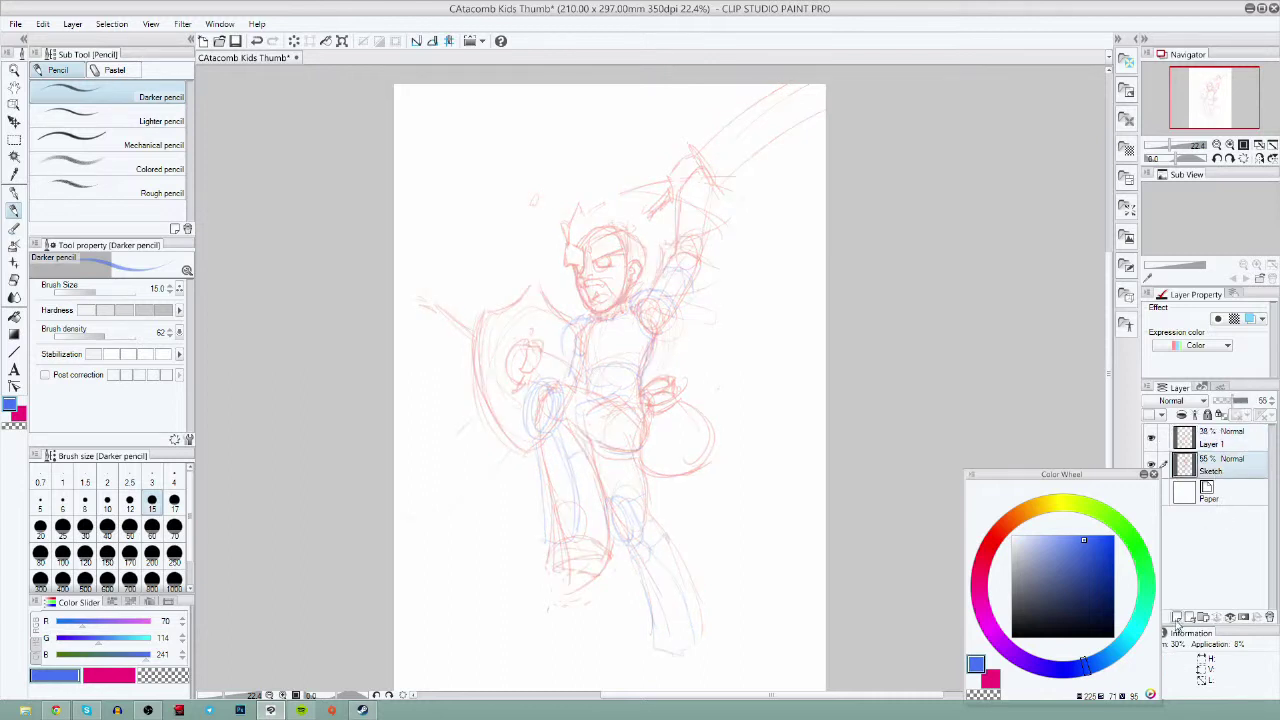
- Add a raster layer on top of the stack and name it Lines
click(1177, 618)
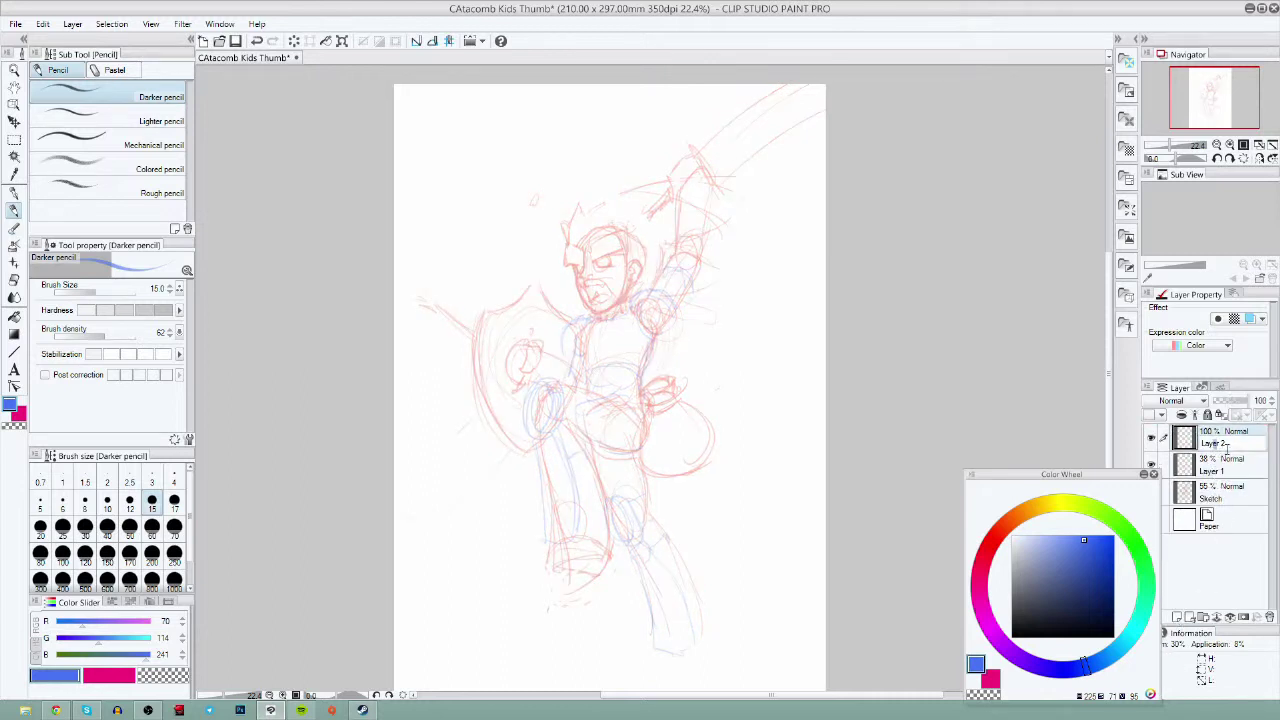
double_click(1226, 445)
text(Lines)
key(Return)
- Ink the blocky eyebrow over the near eye in black with the Turnip pen at size 17
click(16, 195)
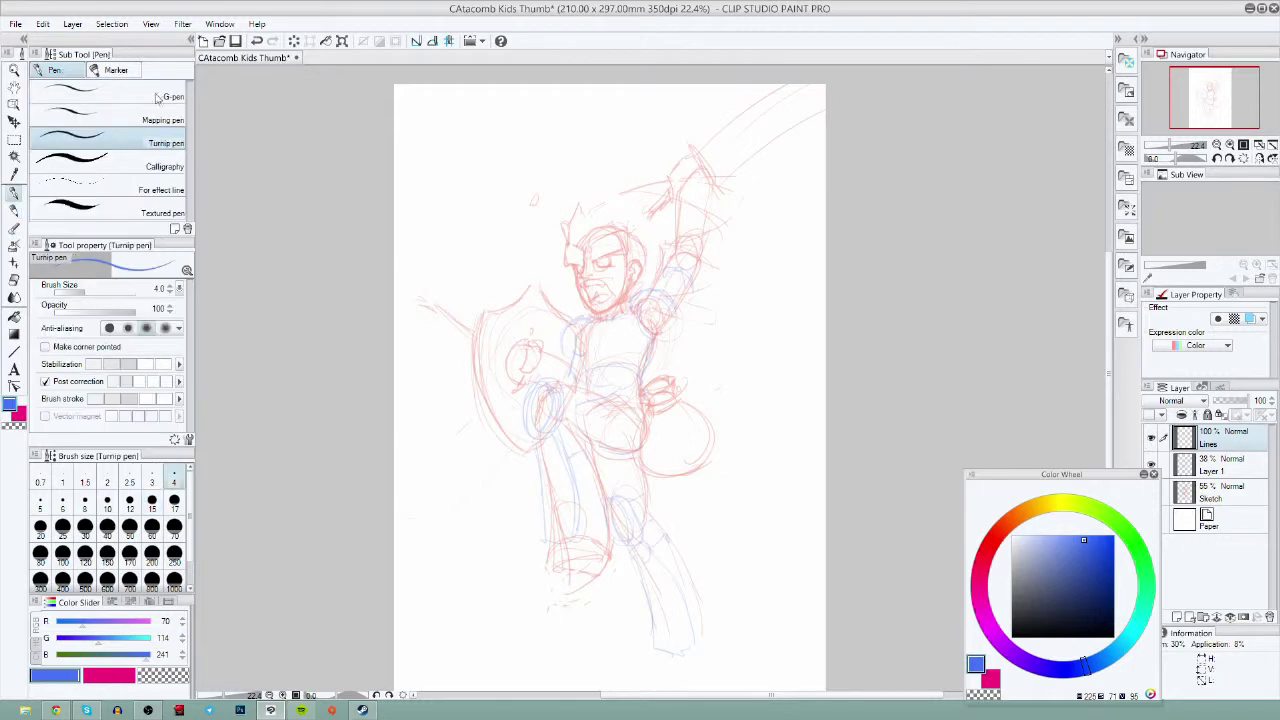
drag(625, 330, 805, 199)
click(14, 71)
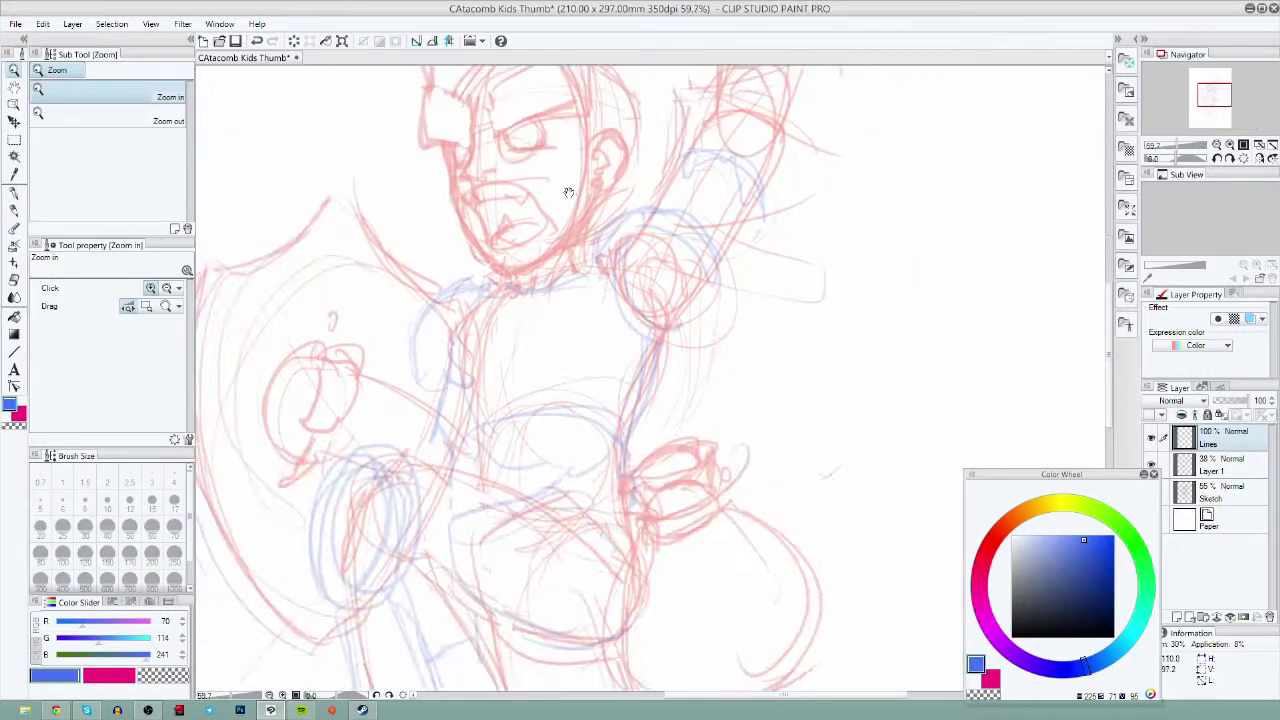
drag(568, 191, 687, 364)
click(16, 193)
click(157, 500)
click(174, 500)
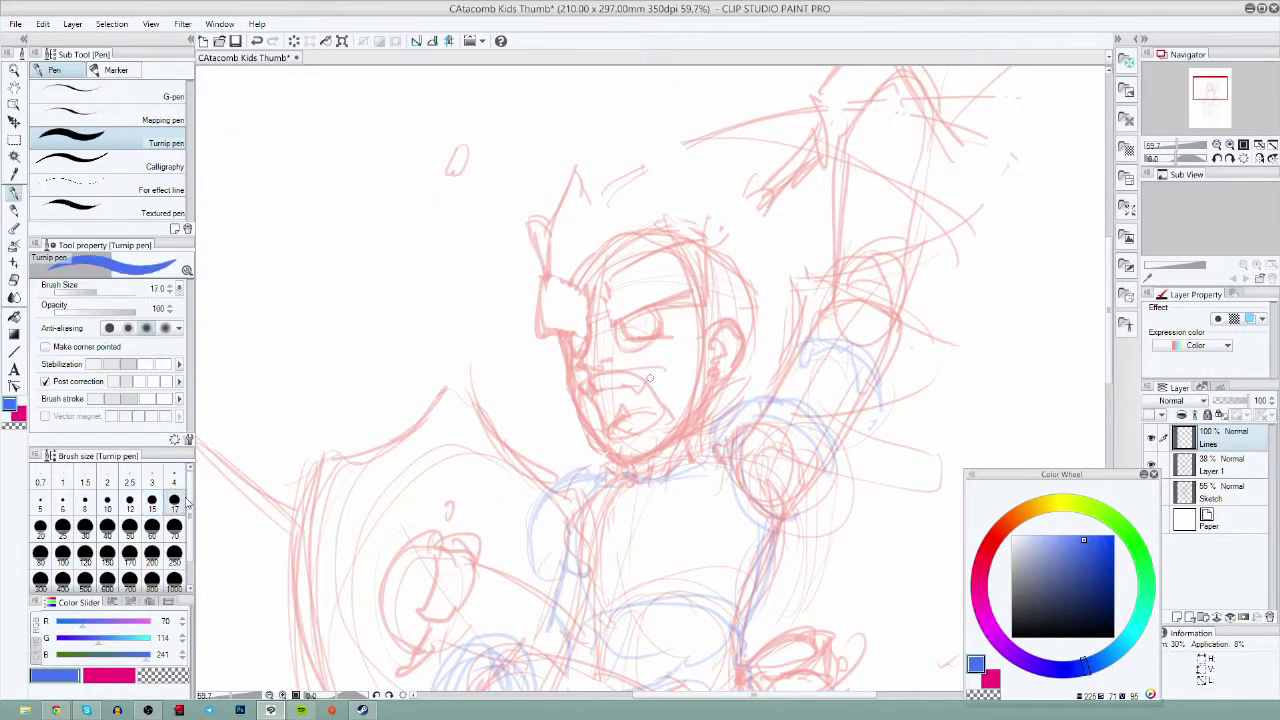
mouse_move(606, 295)
mouse_down()
mouse_move(614, 324)
mouse_move(608, 300)
mouse_move(714, 244)
mouse_up()
click(257, 41)
click(1012, 636)
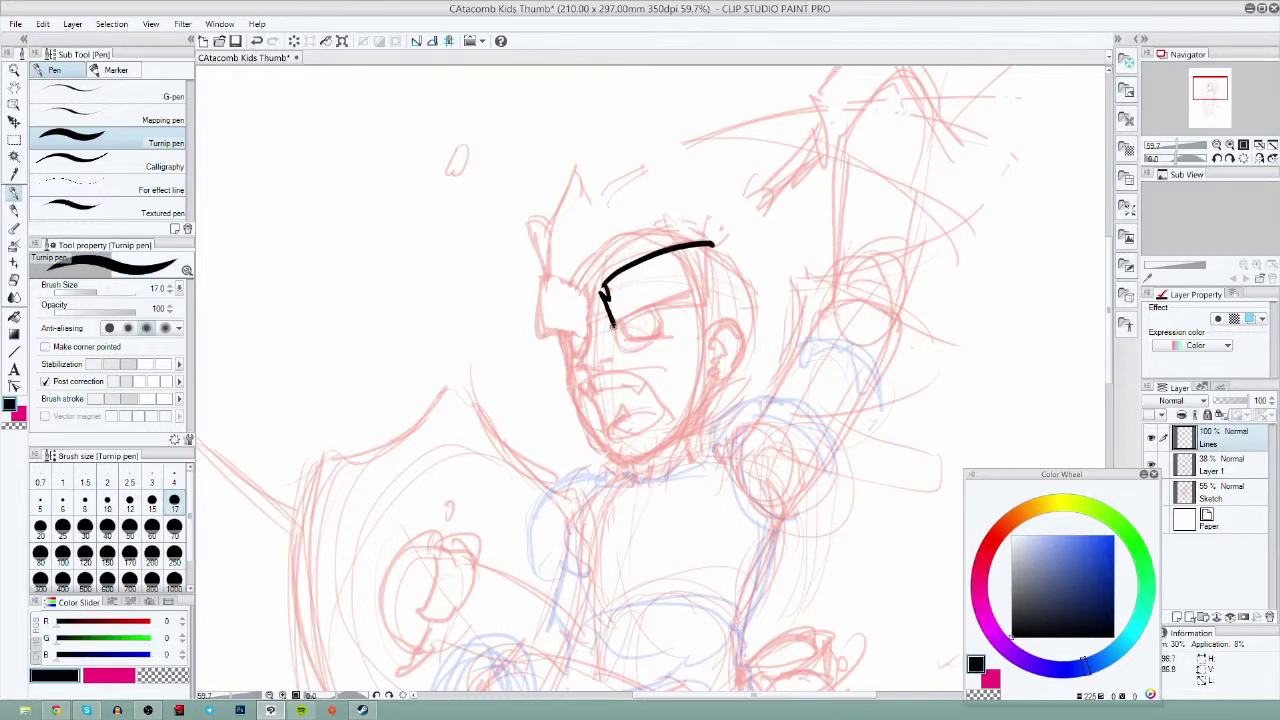
drag(612, 326, 722, 296)
drag(712, 244, 722, 296)
- Ink the far eyebrow, the jaw and ear outlines, and the eyes and nose in black
mouse_move(598, 285)
mouse_down()
mouse_move(585, 338)
mouse_move(588, 308)
mouse_move(540, 274)
mouse_move(533, 334)
mouse_move(567, 354)
mouse_move(618, 460)
mouse_move(650, 456)
mouse_move(708, 392)
mouse_up()
click(257, 41)
mouse_move(708, 328)
mouse_down()
mouse_move(720, 394)
mouse_move(706, 391)
mouse_up()
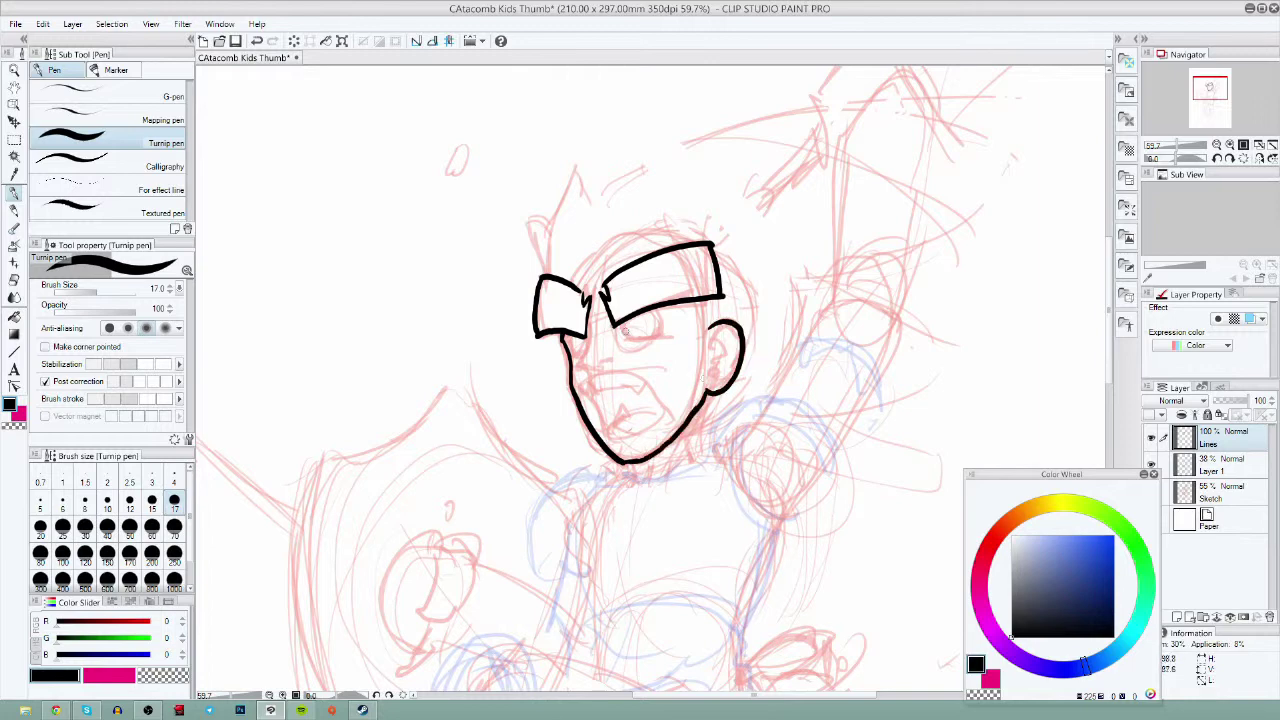
drag(621, 323, 630, 337)
mouse_move(659, 308)
mouse_down()
mouse_move(658, 333)
mouse_move(577, 366)
mouse_move(596, 374)
mouse_move(610, 366)
mouse_move(580, 358)
mouse_move(686, 338)
mouse_up()
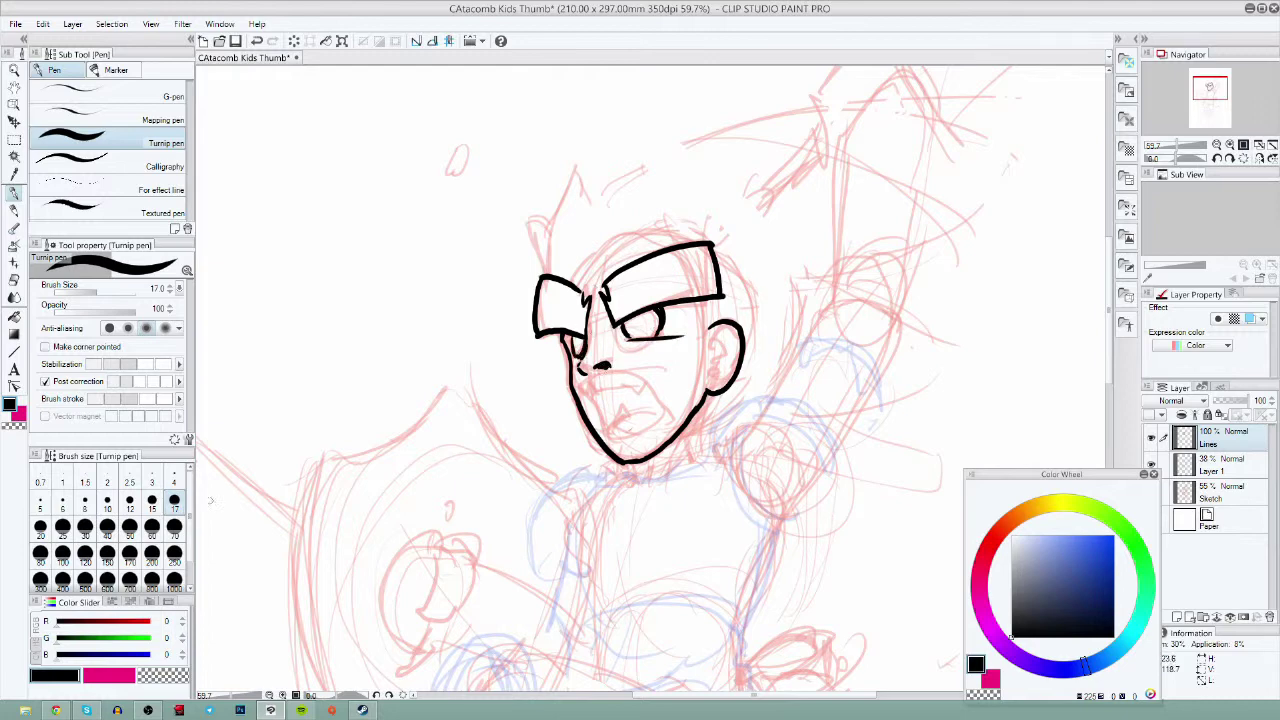
- Ink the outline of the wide-open shouting mouth with the Turnip pen at size 15
click(152, 500)
mouse_move(578, 374)
mouse_down()
mouse_move(652, 380)
mouse_move(606, 428)
mouse_move(624, 442)
mouse_move(662, 426)
mouse_up()
drag(632, 378, 662, 430)
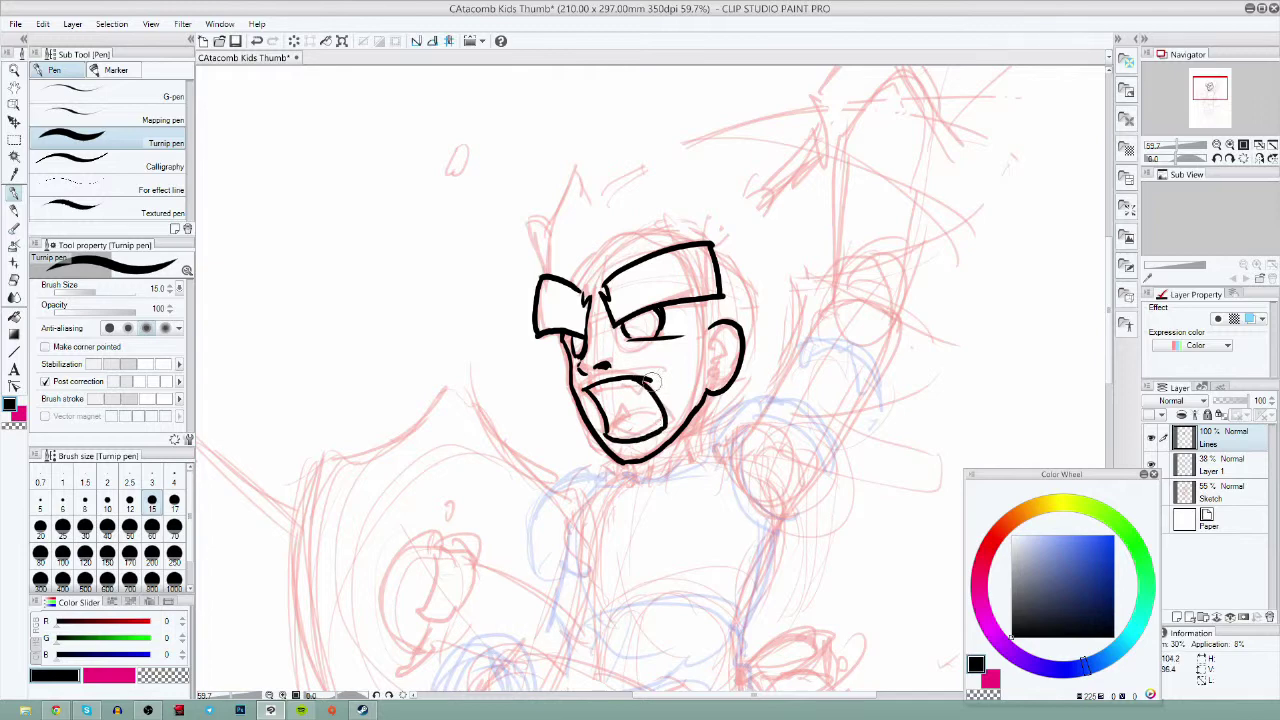
drag(654, 381, 637, 370)
- Ink the teeth, tongue, inner ear and short hatch lines beside the eyebrows with the pen at size 8
click(85, 500)
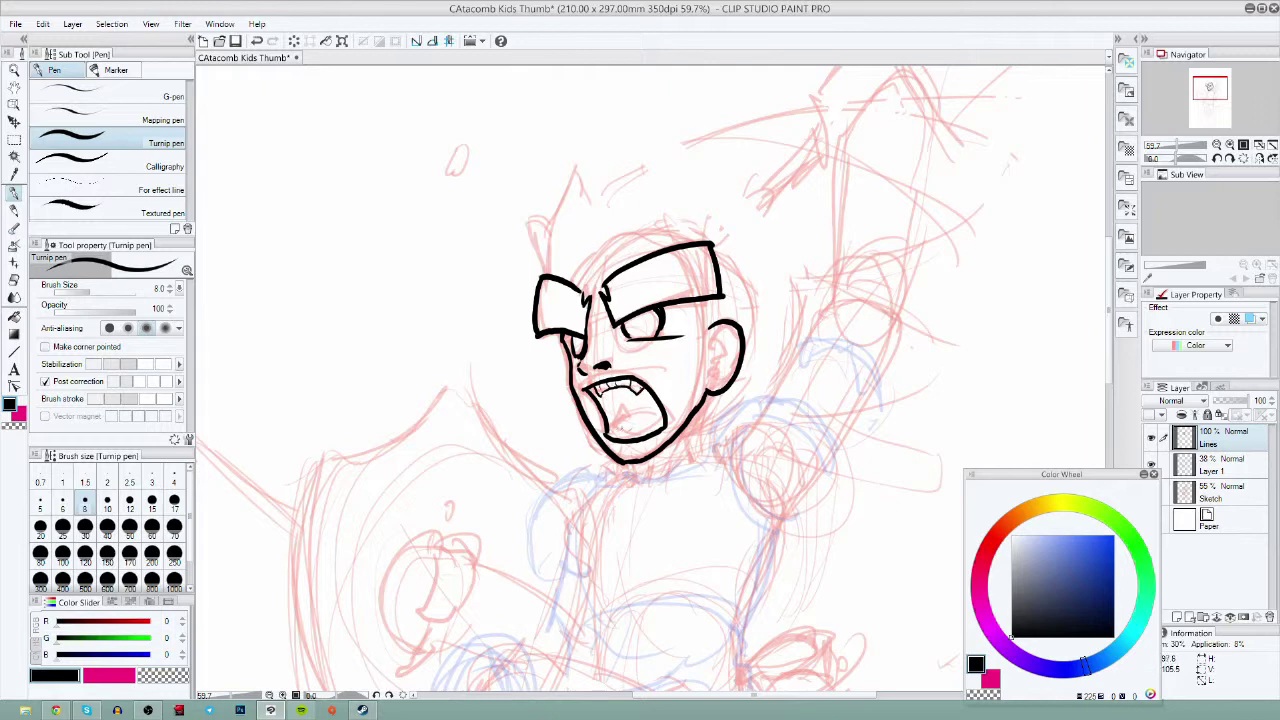
drag(621, 430, 662, 418)
click(256, 40)
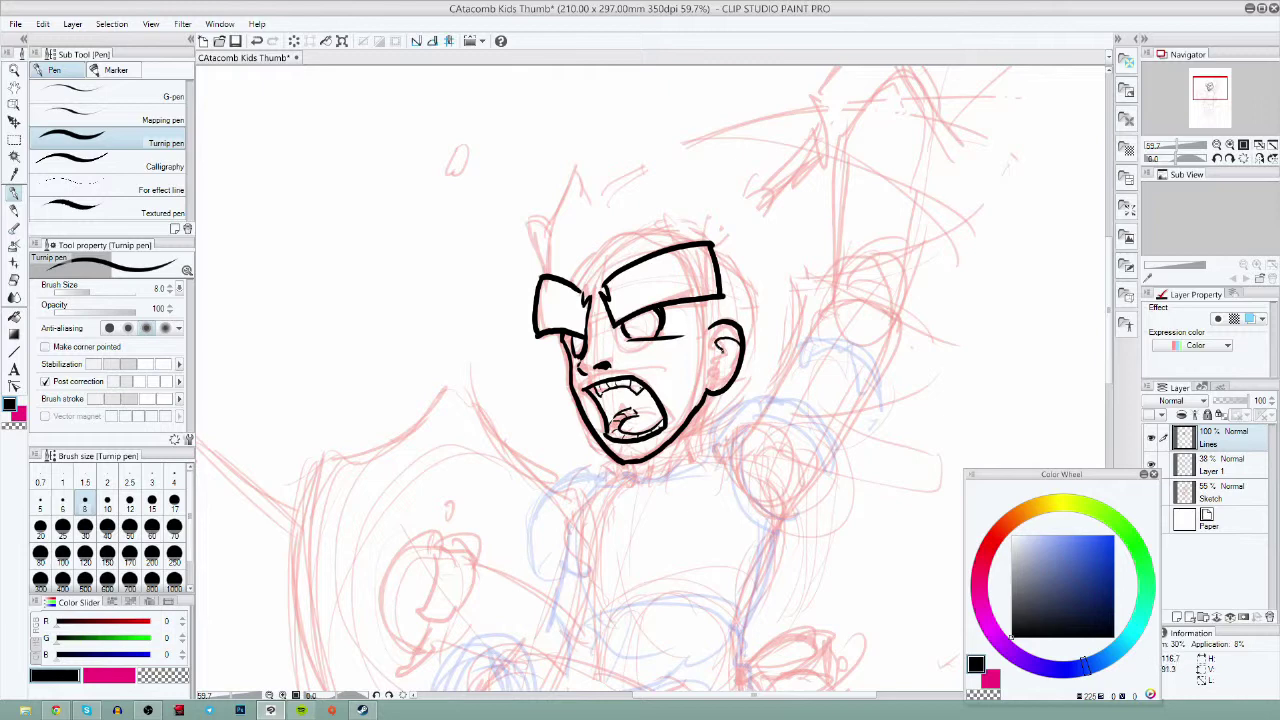
drag(816, 480, 784, 537)
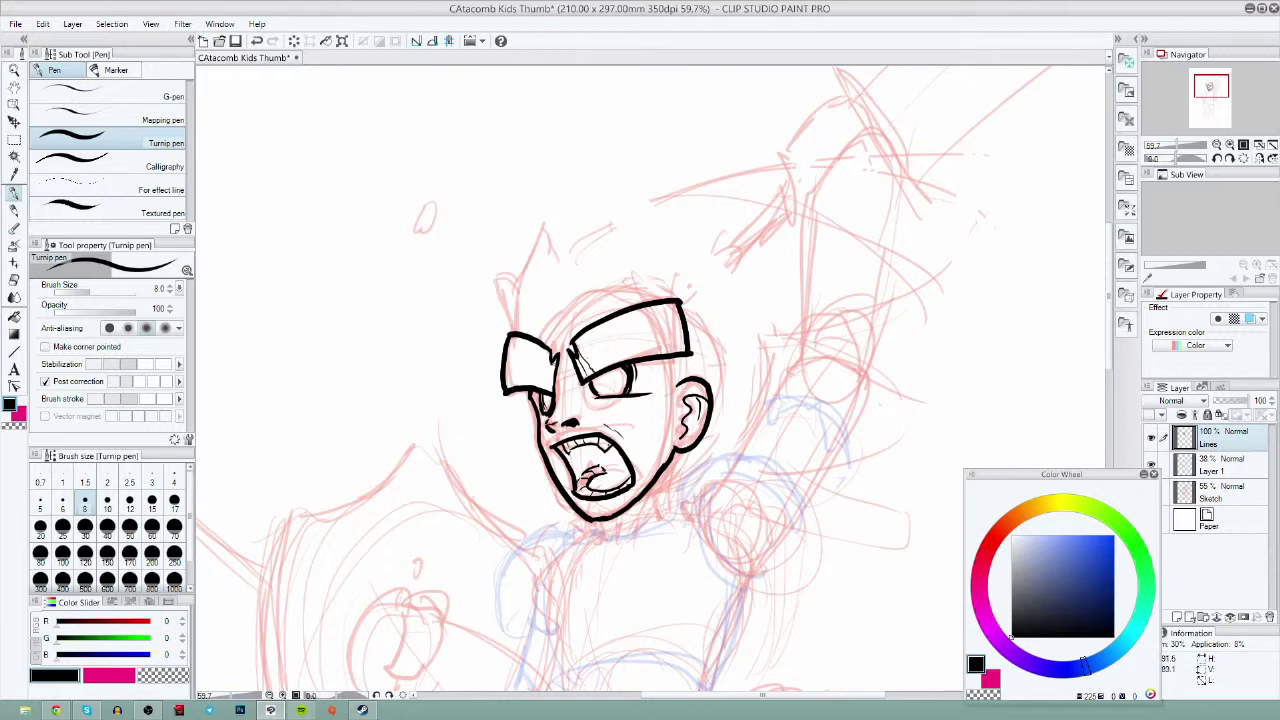
drag(686, 302, 698, 344)
drag(500, 340, 494, 378)
- Ink the pointed front hair spike above the far eyebrow with the pen at size 15
click(152, 500)
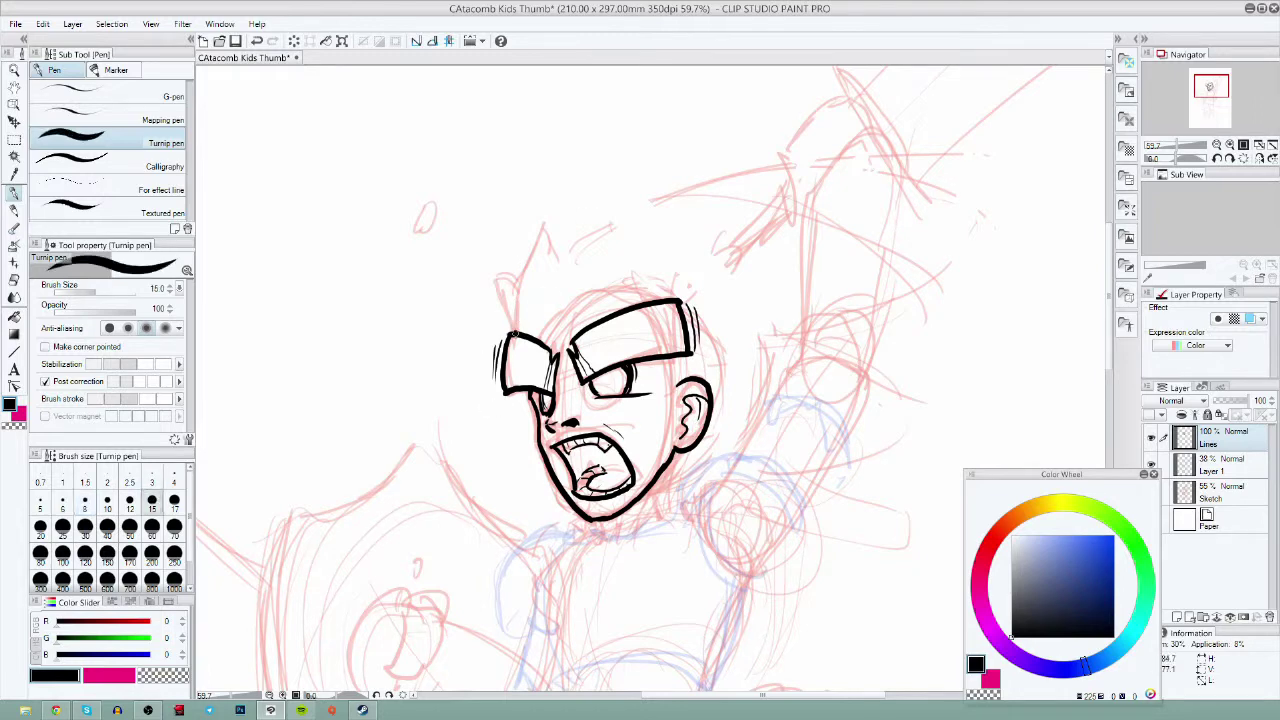
mouse_move(518, 330)
mouse_down()
mouse_move(547, 204)
mouse_move(558, 258)
mouse_move(1030, 168)
mouse_up()
key(ctrl+z)
drag(556, 258, 932, 304)
key(ctrl+z)
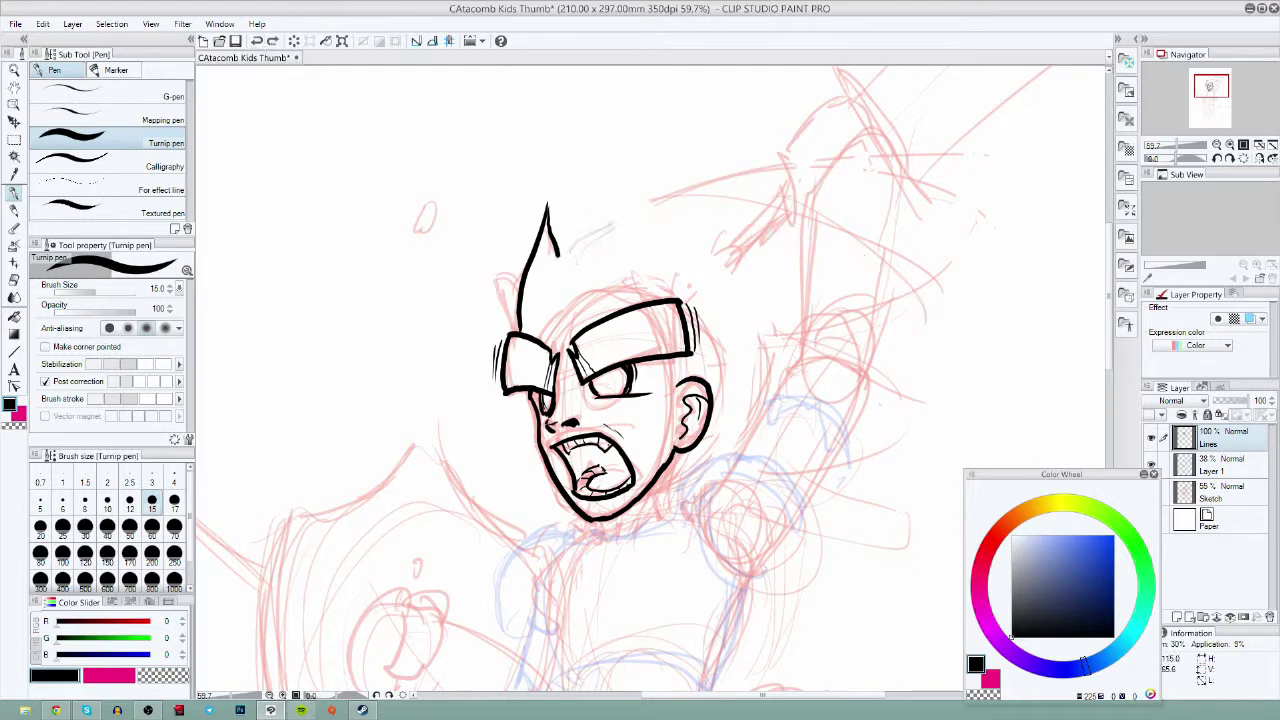
- Try to ink the swept-back crown and rear hair spikes, and undo those strokes
drag(558, 258, 886, 250)
drag(762, 340, 918, 220)
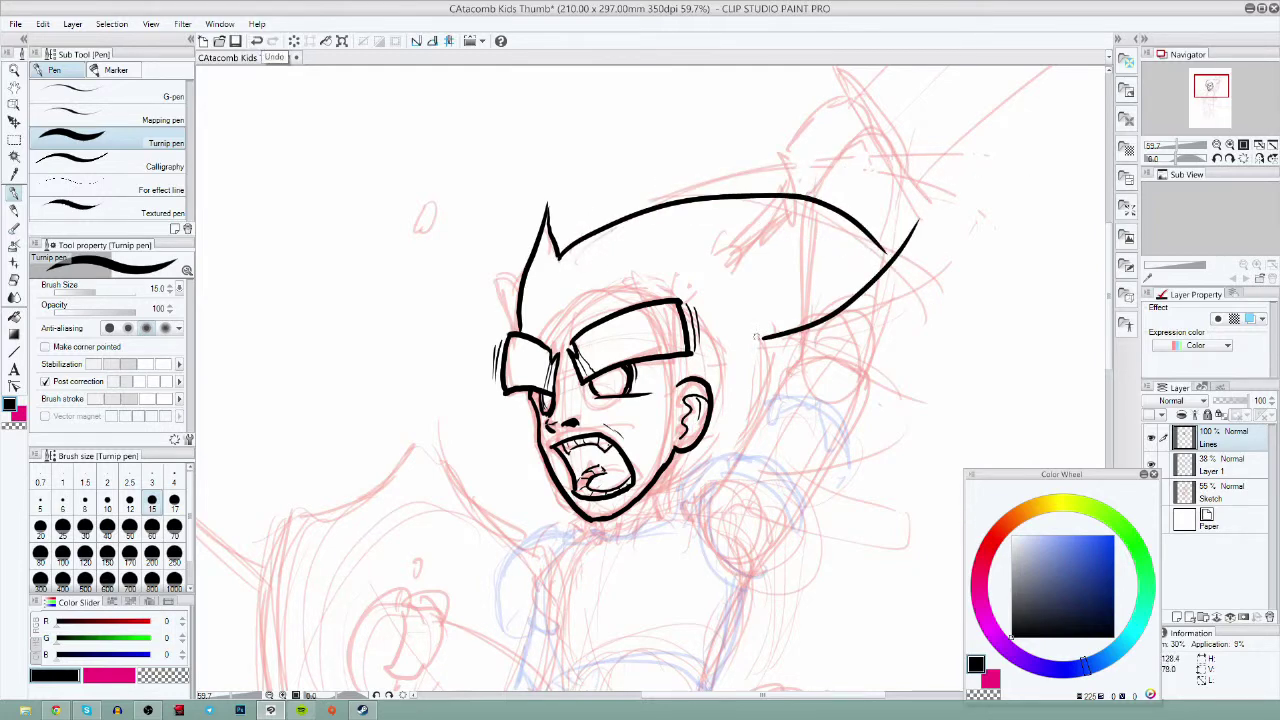
drag(764, 338, 911, 357)
click(258, 41)
mouse_move(764, 340)
mouse_down()
mouse_move(928, 381)
mouse_move(937, 368)
mouse_up()
mouse_move(925, 382)
mouse_down()
mouse_move(738, 466)
mouse_move(773, 488)
mouse_up()
click(258, 41)
click(258, 41)
click(256, 41)
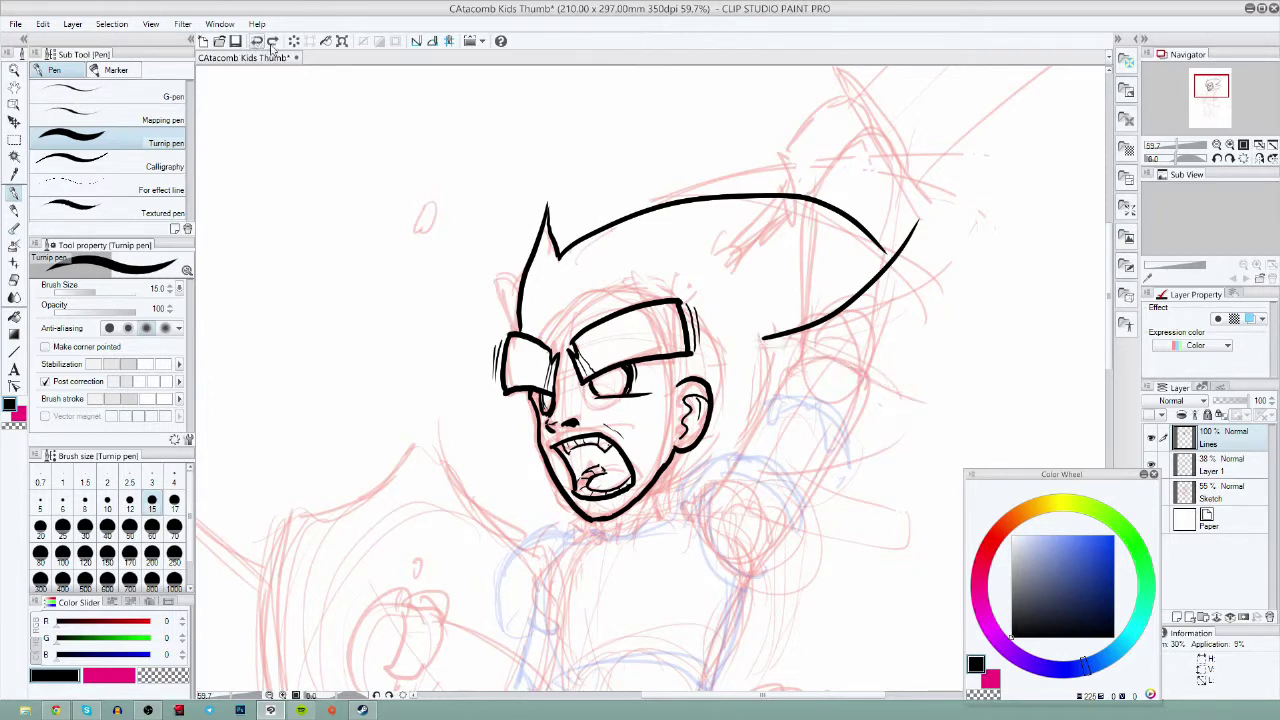
click(256, 41)
click(256, 41)
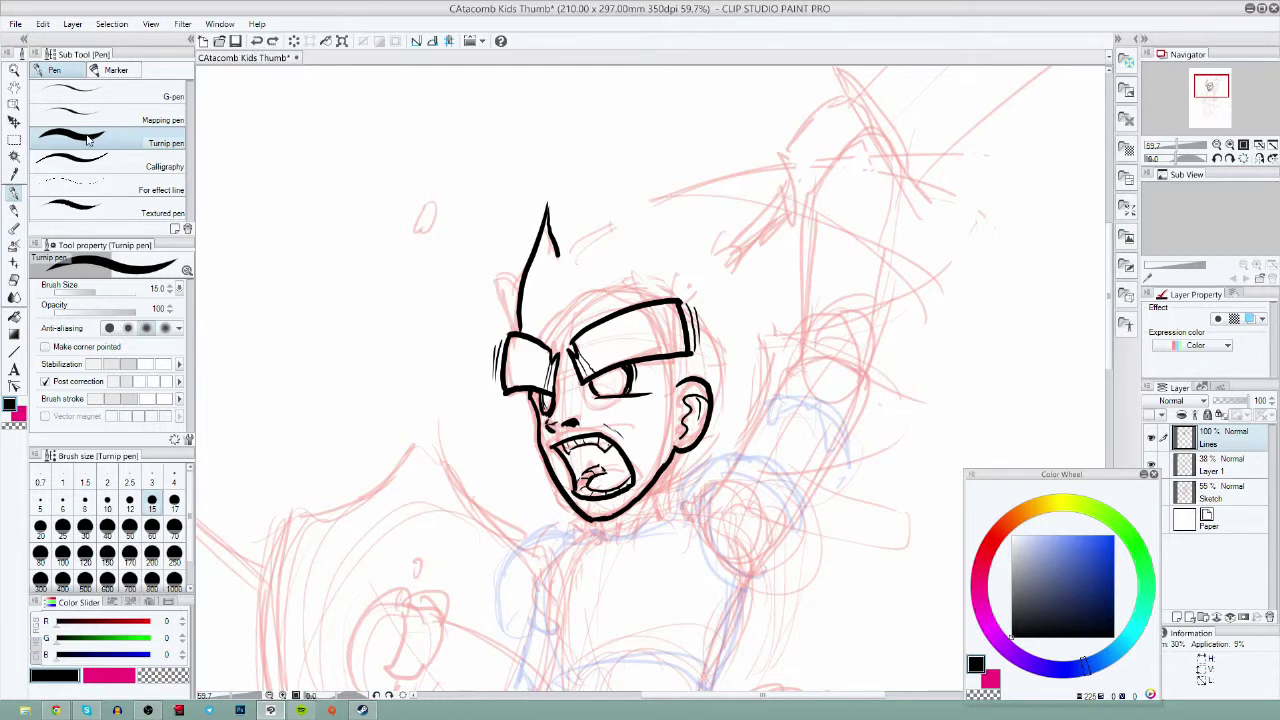
click(342, 42)
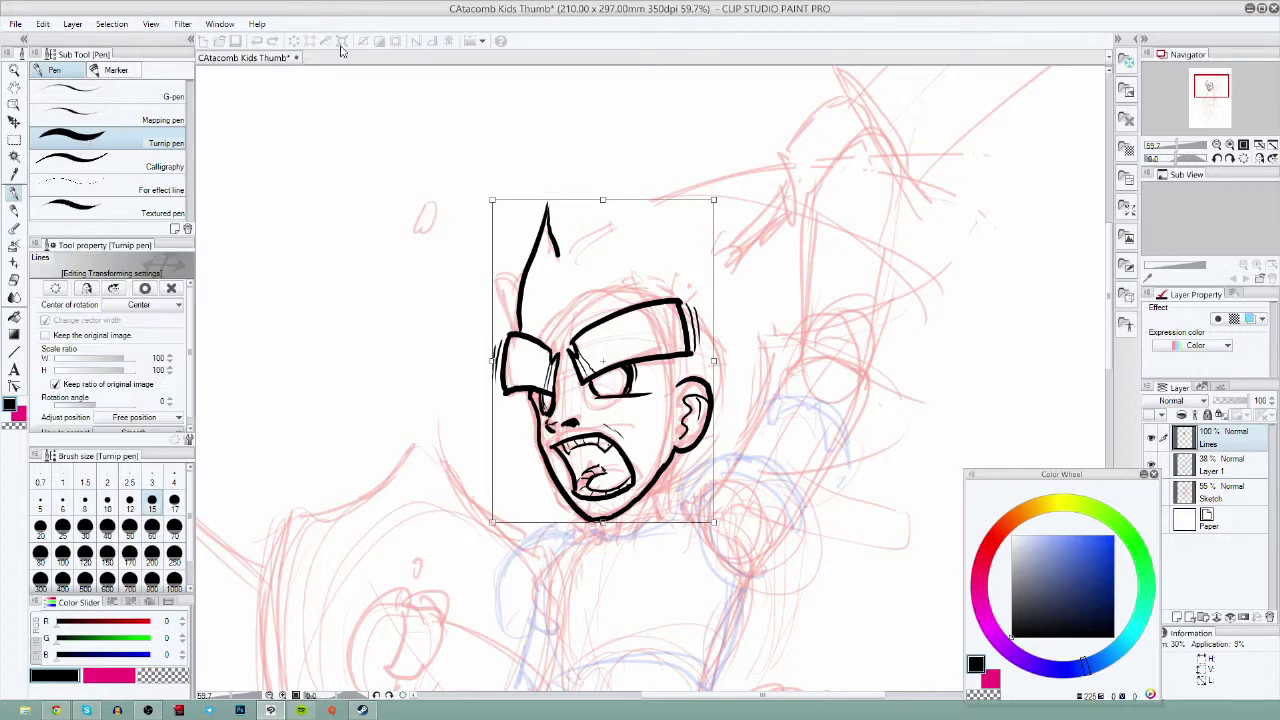
click(257, 42)
- Rotate the canvas and ink the swept-back crown of the hair and its rear spikes in black
click(14, 88)
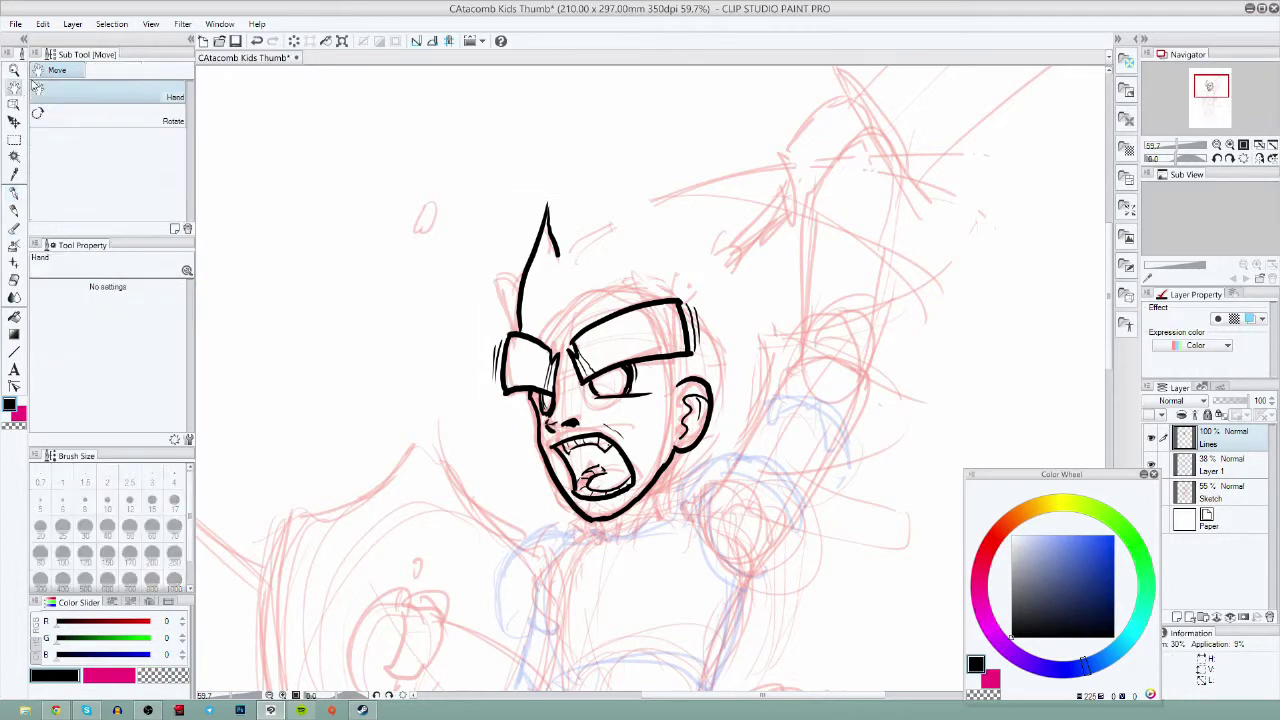
click(52, 116)
drag(866, 386, 750, 190)
drag(854, 349, 592, 500)
click(19, 194)
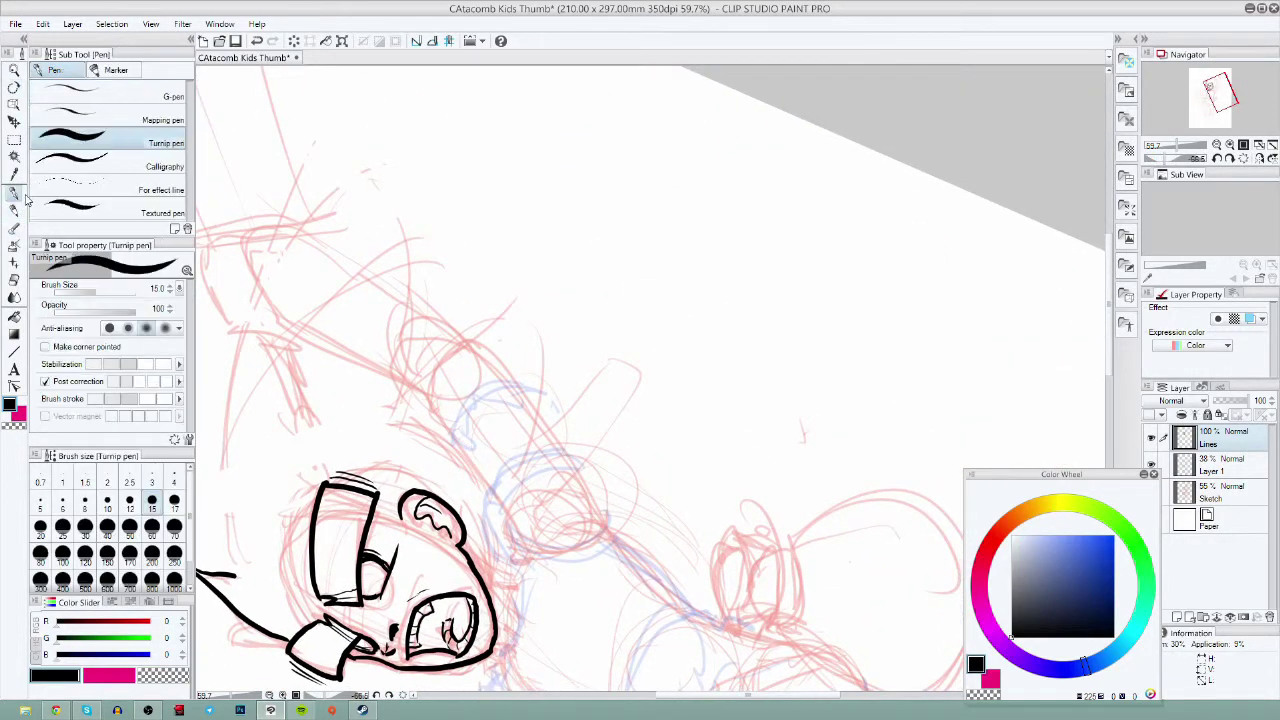
drag(542, 433, 630, 406)
click(258, 42)
mouse_move(324, 553)
mouse_down()
mouse_move(310, 497)
mouse_move(494, 226)
mouse_move(486, 377)
mouse_move(594, 284)
mouse_move(617, 386)
mouse_up()
drag(617, 386, 573, 511)
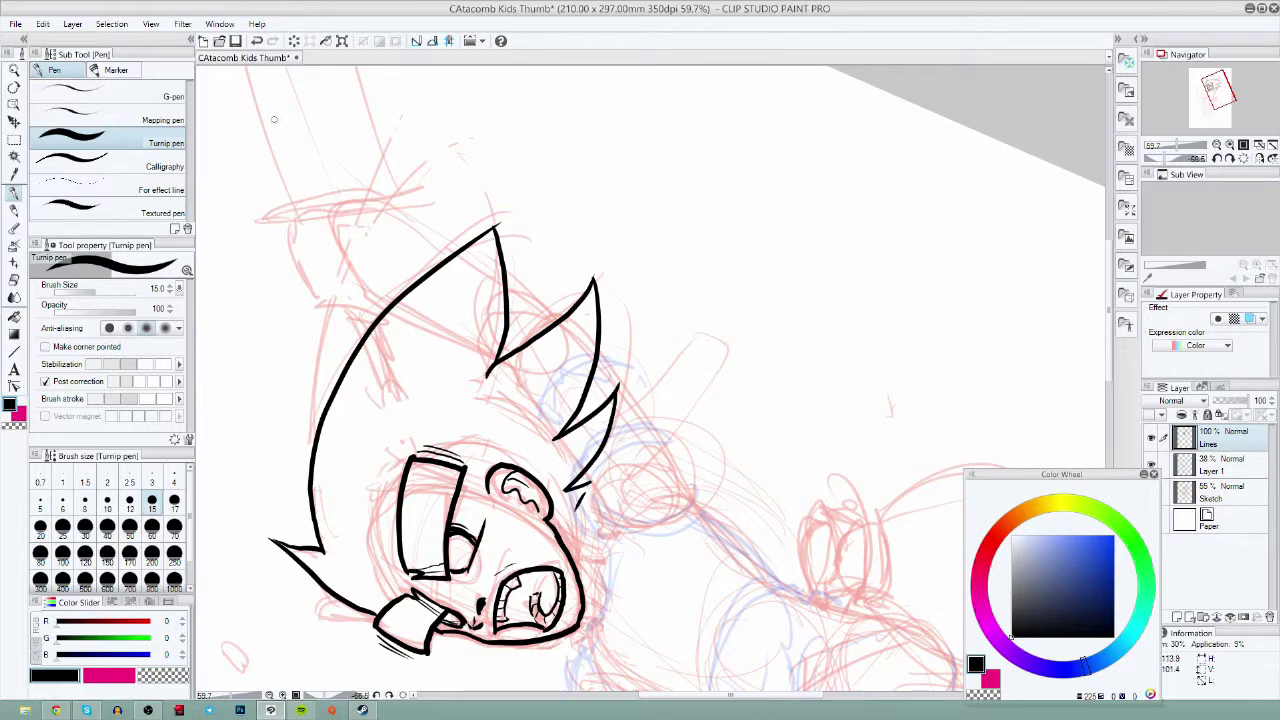
- Restore the canvas rotation and ink thin hair strands above the brow and behind the temple at size 8
click(14, 88)
mouse_move(654, 270)
mouse_down()
mouse_move(720, 357)
mouse_move(711, 350)
mouse_move(853, 431)
mouse_up()
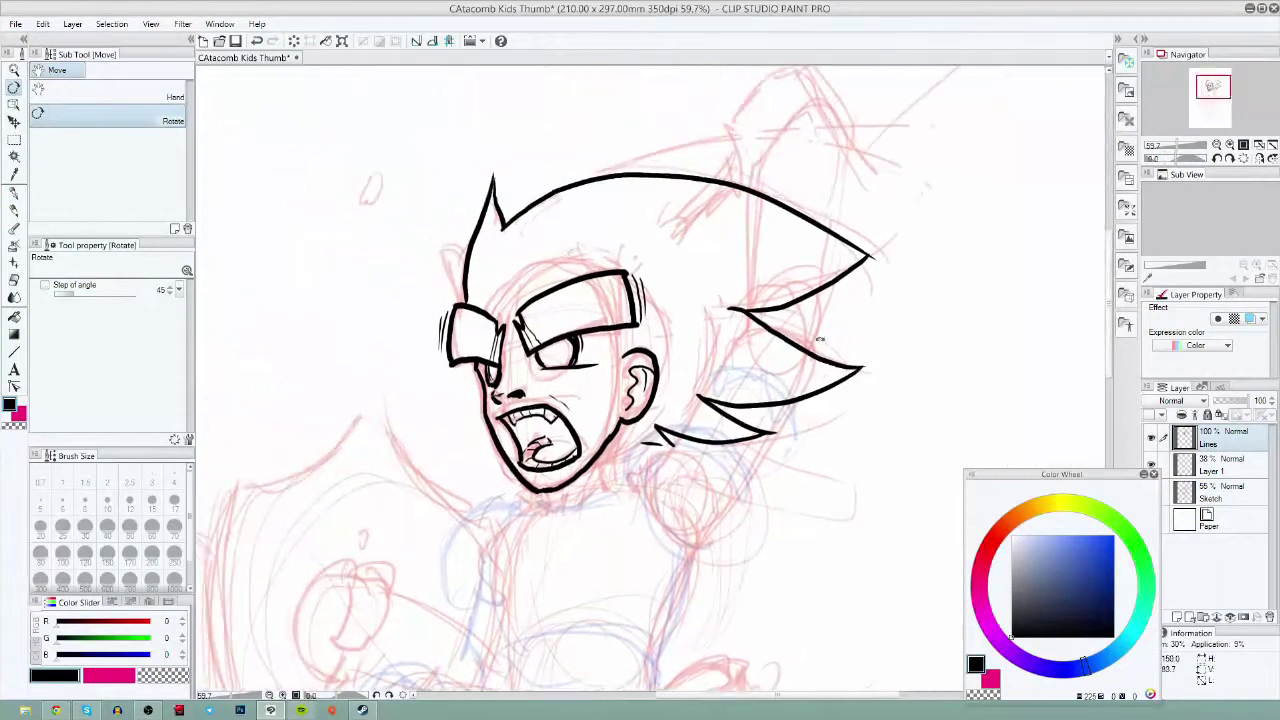
click(14, 193)
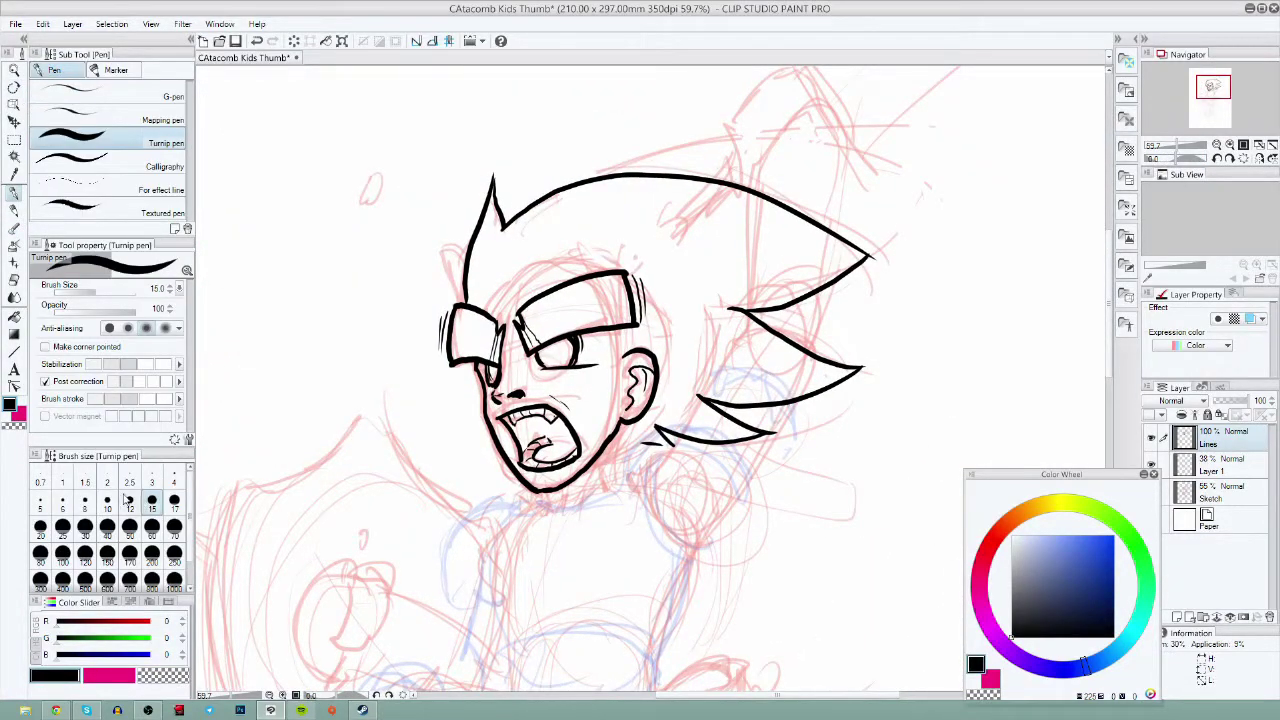
click(84, 500)
mouse_move(498, 298)
mouse_down()
mouse_move(616, 197)
mouse_move(712, 187)
mouse_up()
drag(616, 336, 606, 366)
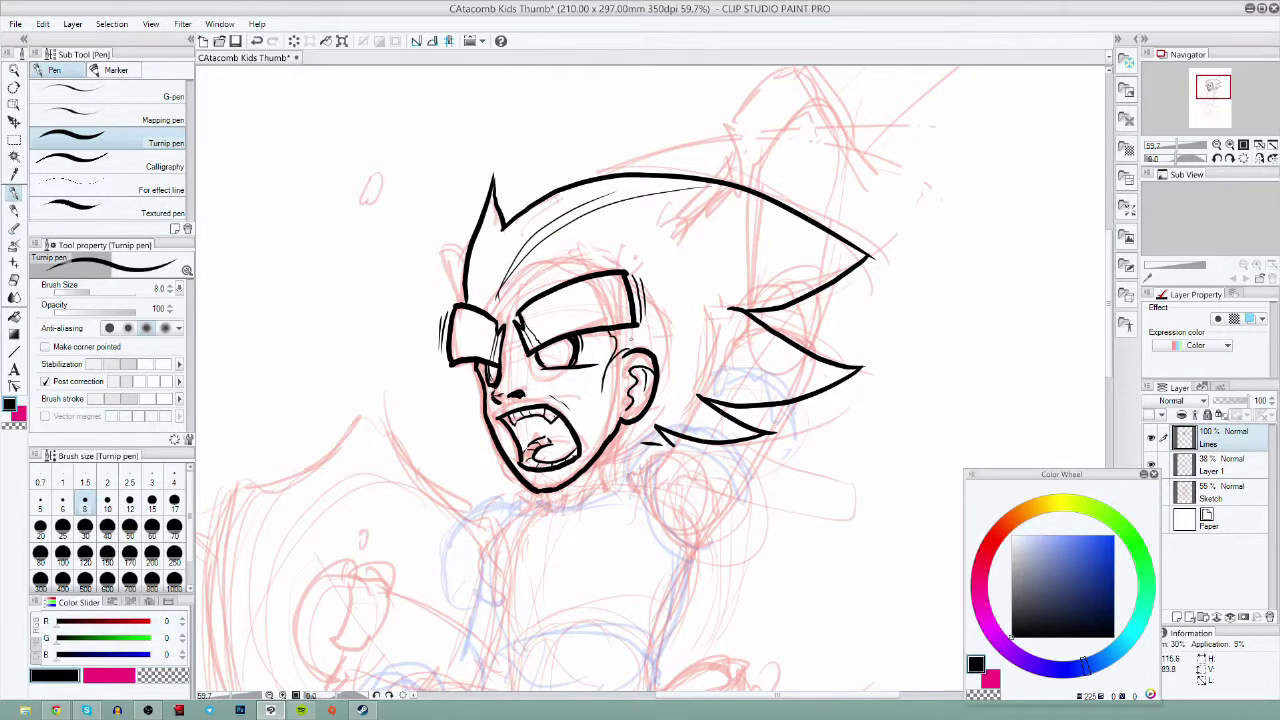
key(ctrl+z)
drag(506, 317, 540, 291)
mouse_move(616, 345)
mouse_down()
mouse_move(720, 336)
mouse_move(790, 370)
mouse_up()
- Fill the dark interior of the mouth and the shadow inside the ear with black
drag(720, 440, 744, 343)
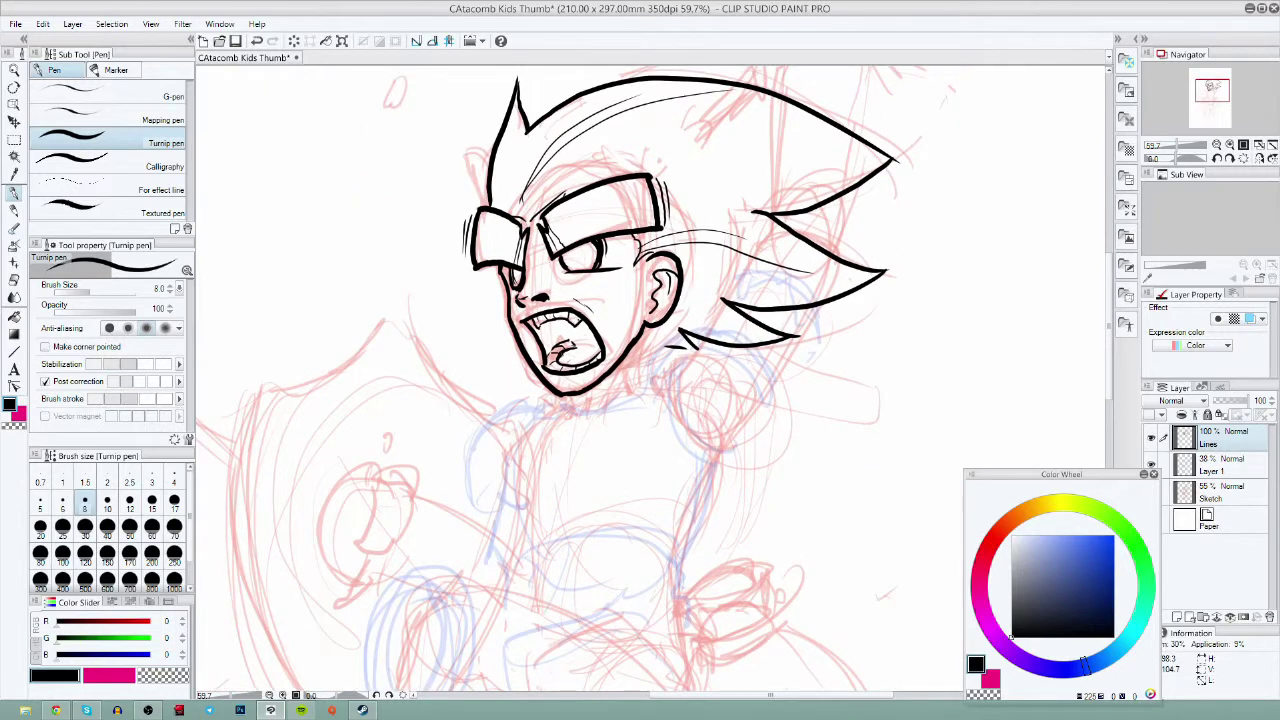
mouse_move(565, 347)
mouse_down()
mouse_move(597, 331)
mouse_move(563, 353)
mouse_move(596, 339)
mouse_move(553, 327)
mouse_up()
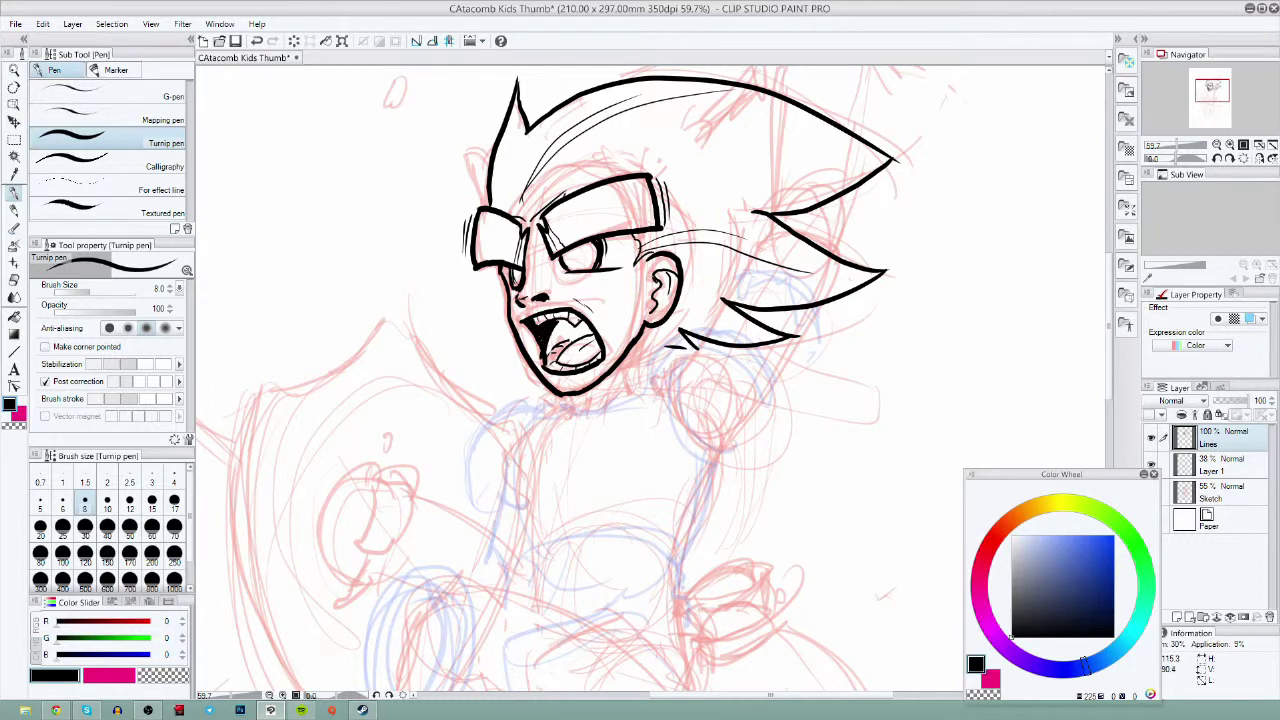
drag(665, 272, 657, 286)
- Ink the two neck lines below the jaw and ear with the size 8 pen
mouse_move(865, 273)
mouse_down()
mouse_move(869, 291)
mouse_move(804, 122)
mouse_move(985, 181)
mouse_up()
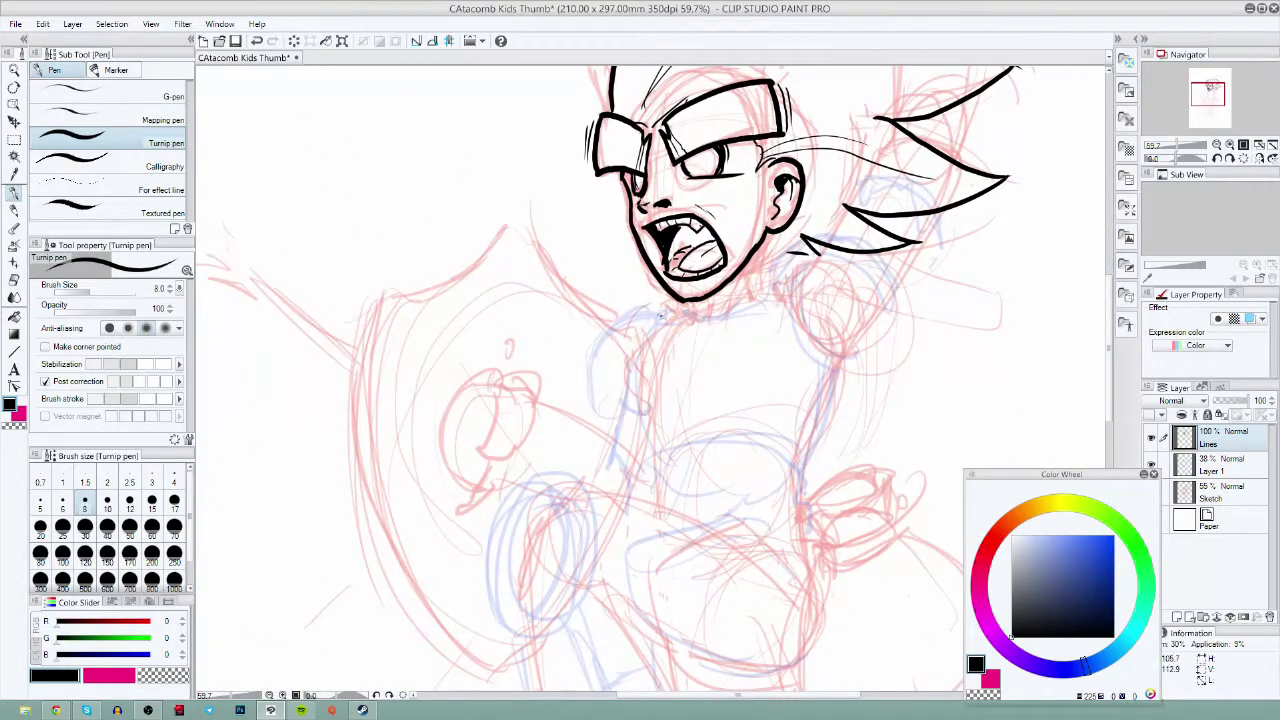
drag(762, 245, 776, 292)
drag(716, 293, 716, 312)
drag(820, 307, 811, 424)
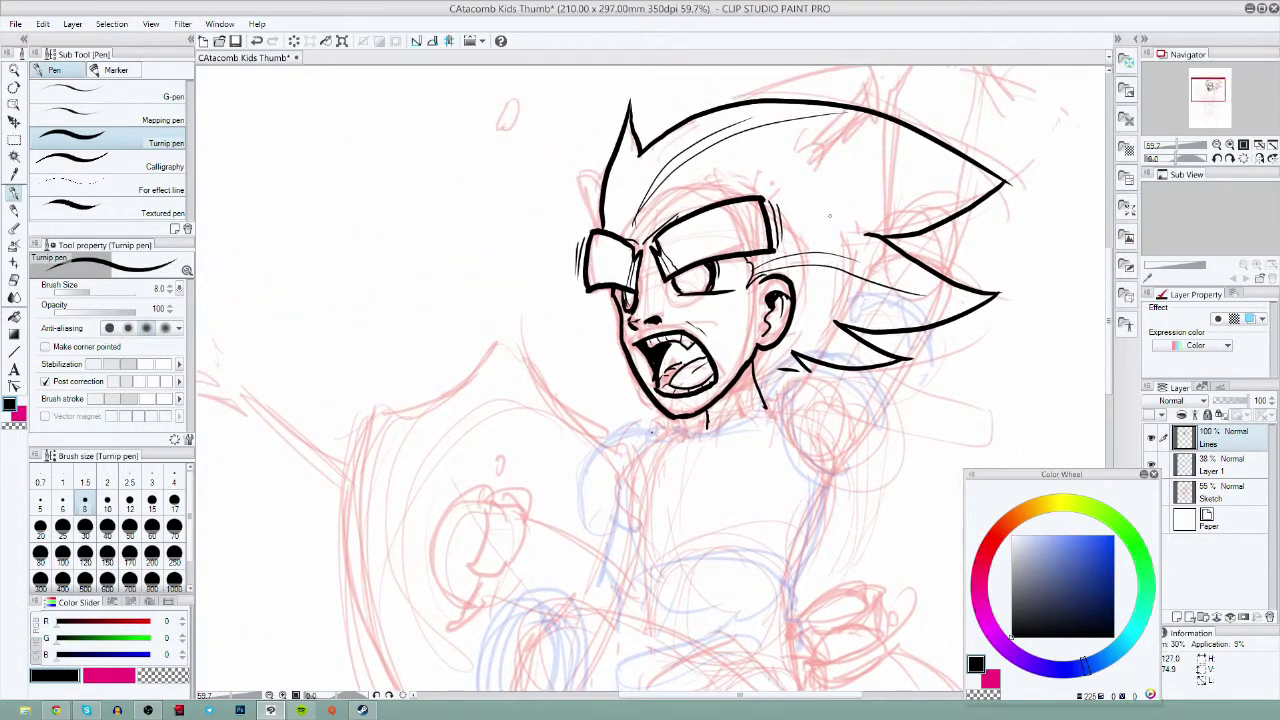
- Try to ink the shield-side shoulder with the size 8 pen, and undo the strokes
drag(875, 510, 858, 355)
mouse_move(633, 277)
mouse_down()
mouse_move(586, 298)
mouse_move(580, 377)
mouse_up()
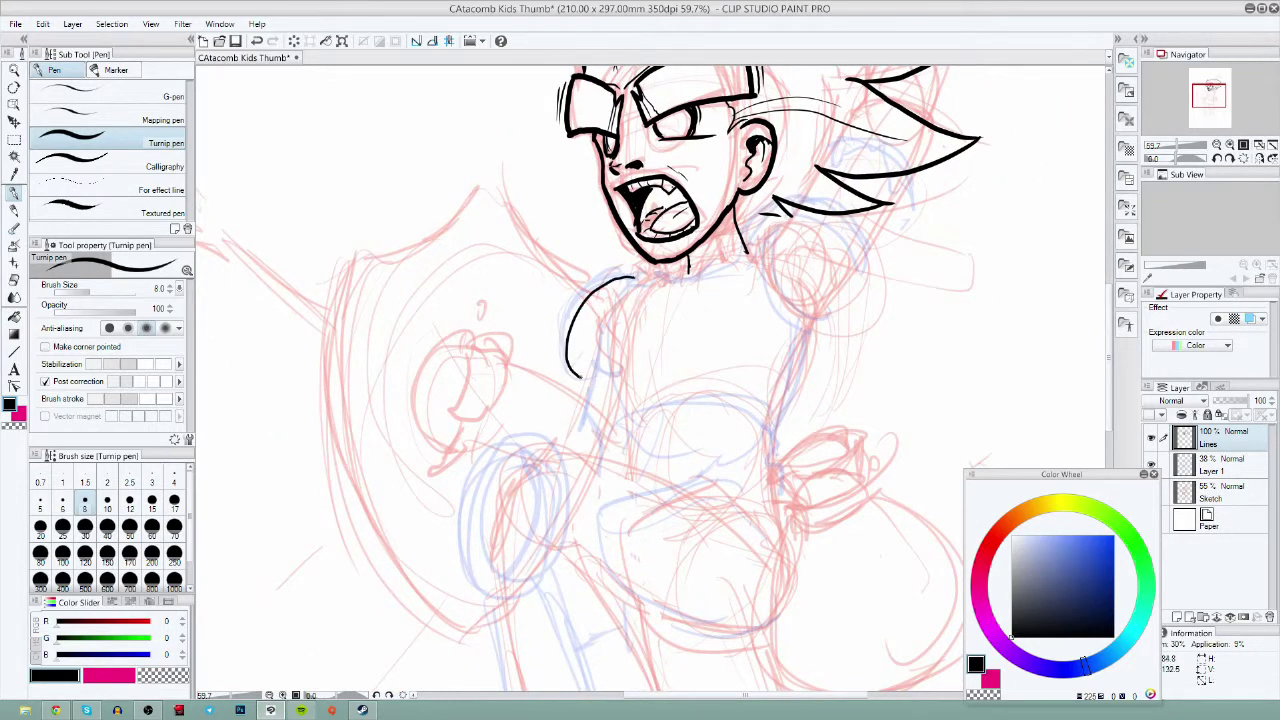
mouse_move(640, 277)
mouse_down()
mouse_move(582, 377)
mouse_move(593, 390)
mouse_up()
drag(591, 289, 612, 278)
drag(570, 320, 562, 348)
drag(570, 354, 507, 360)
key(ctrl+z)
key(ctrl+z)
key(ctrl+z)
key(ctrl+z)
key(ctrl+z)
key(ctrl+z)
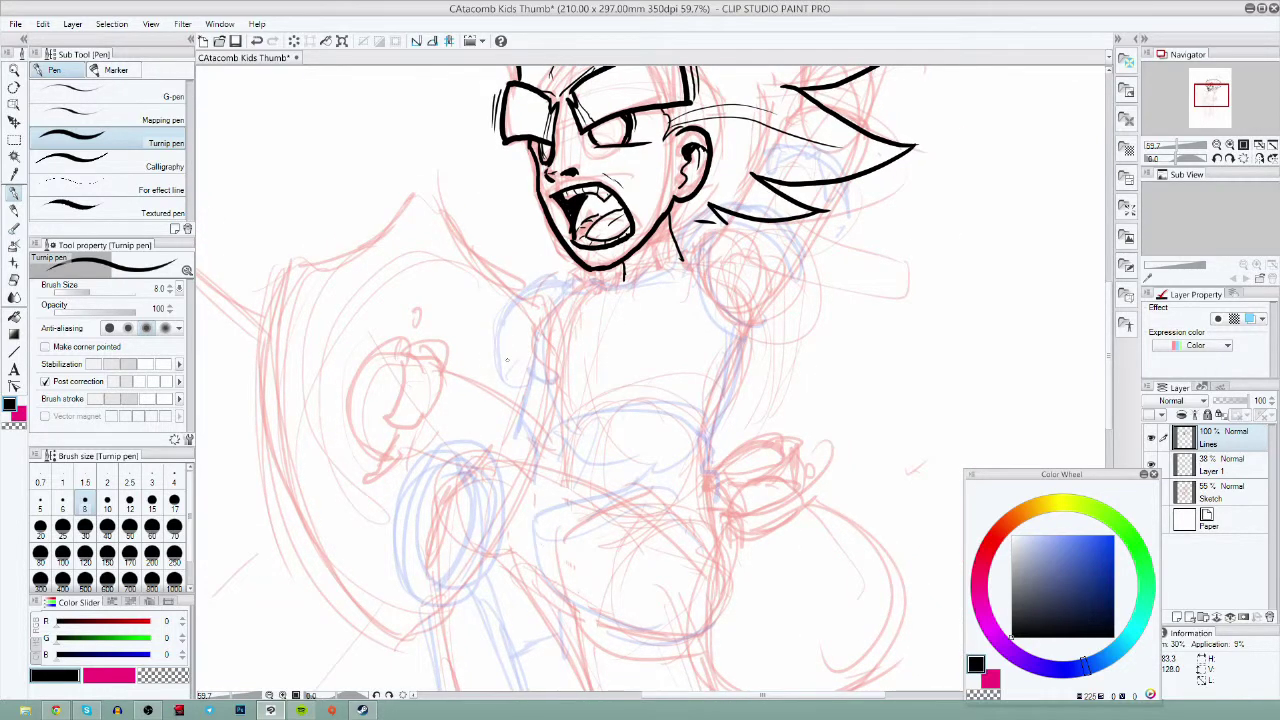
- Ink the curved neckline and thicken the rear neck line with the pen at size 12
click(130, 500)
mouse_move(608, 286)
mouse_down()
mouse_move(689, 257)
mouse_move(618, 290)
mouse_up()
drag(667, 214, 685, 262)
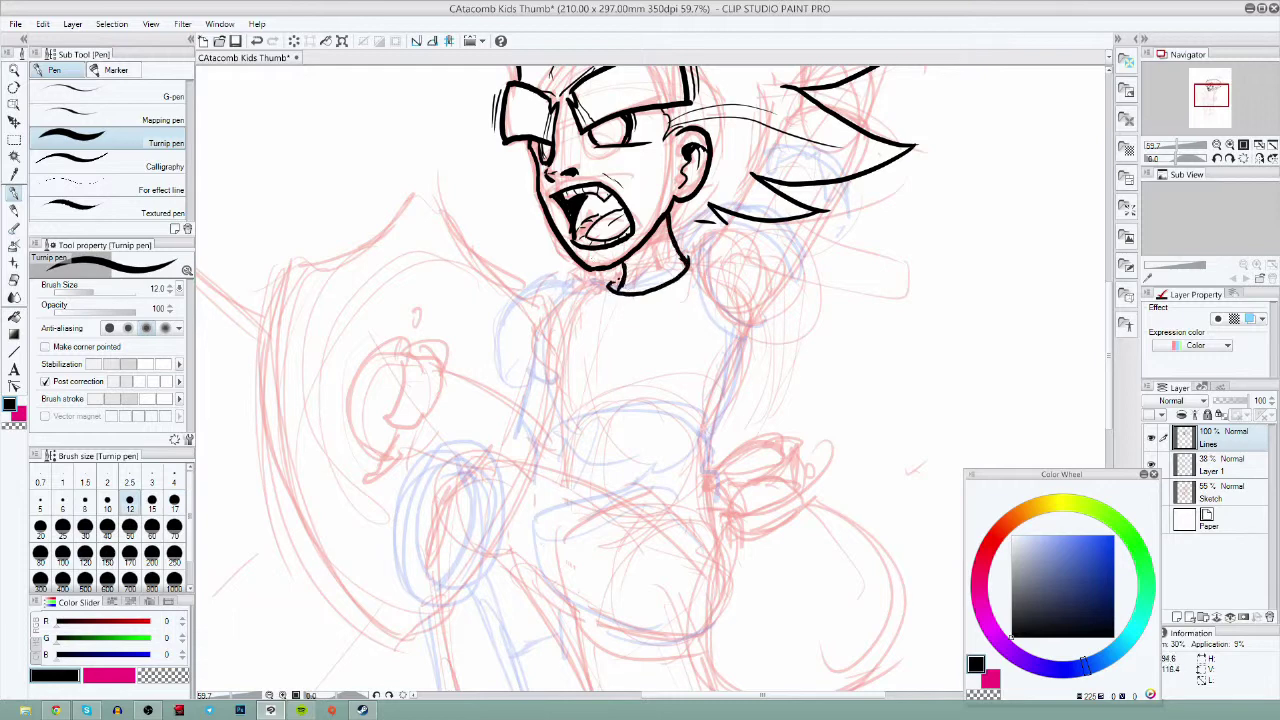
- Ink the shoulder line, both sides and the curved lower hem of the sleeveless chest piece
drag(559, 307, 620, 279)
drag(562, 316, 558, 424)
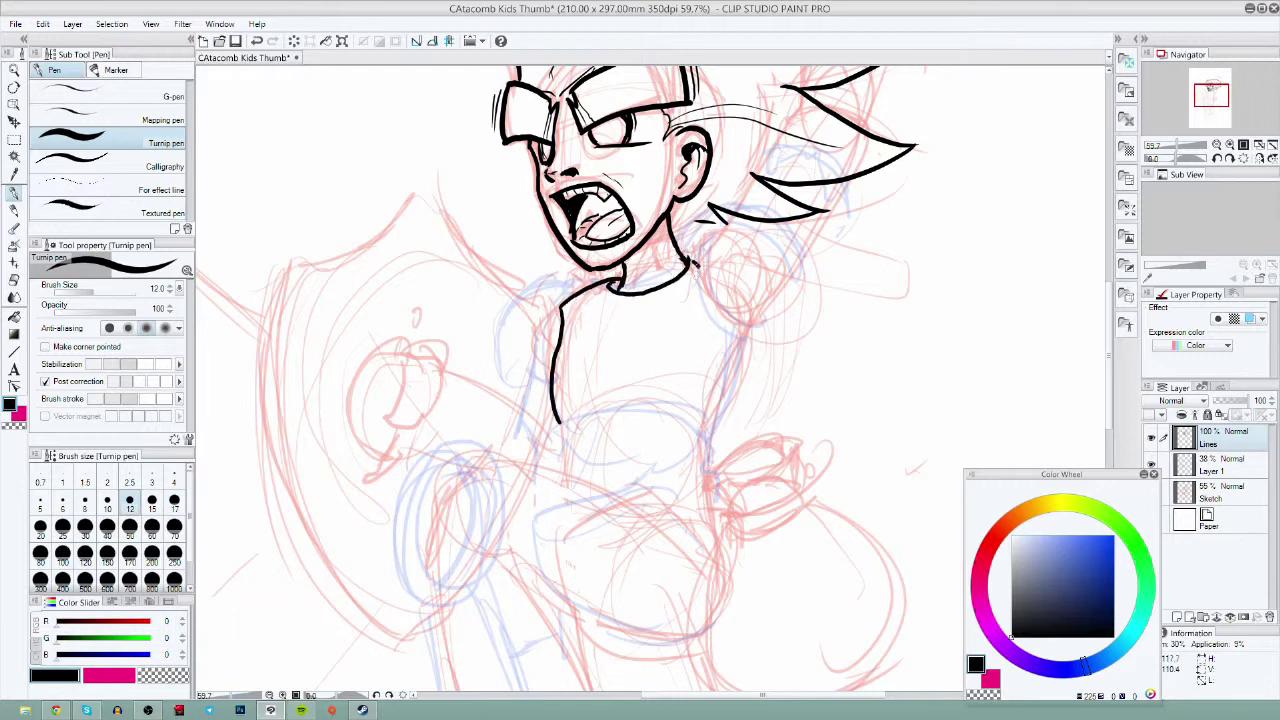
mouse_move(693, 262)
mouse_down()
mouse_move(738, 328)
mouse_move(710, 426)
mouse_up()
mouse_move(557, 424)
mouse_down()
mouse_move(605, 409)
mouse_move(714, 424)
mouse_up()
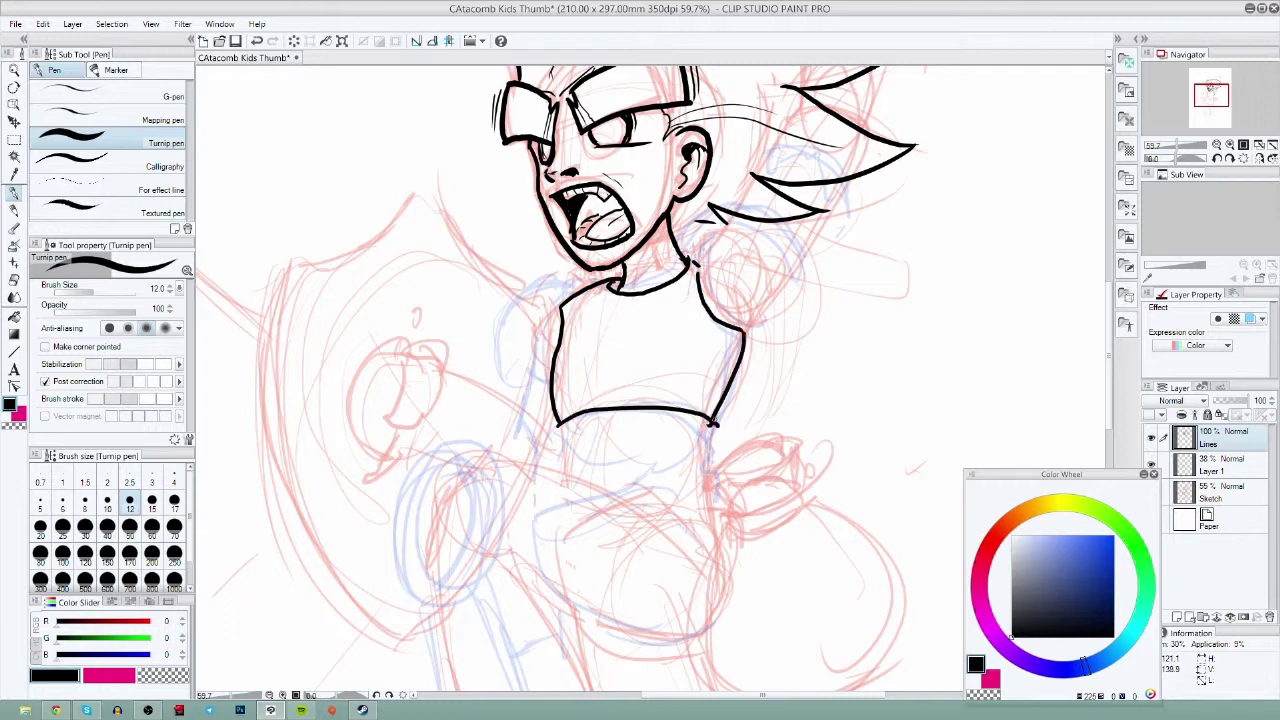
- Undo the chest piece's rear side and hem strokes, and re-ink them along the blue rough
click(258, 42)
click(258, 42)
click(258, 42)
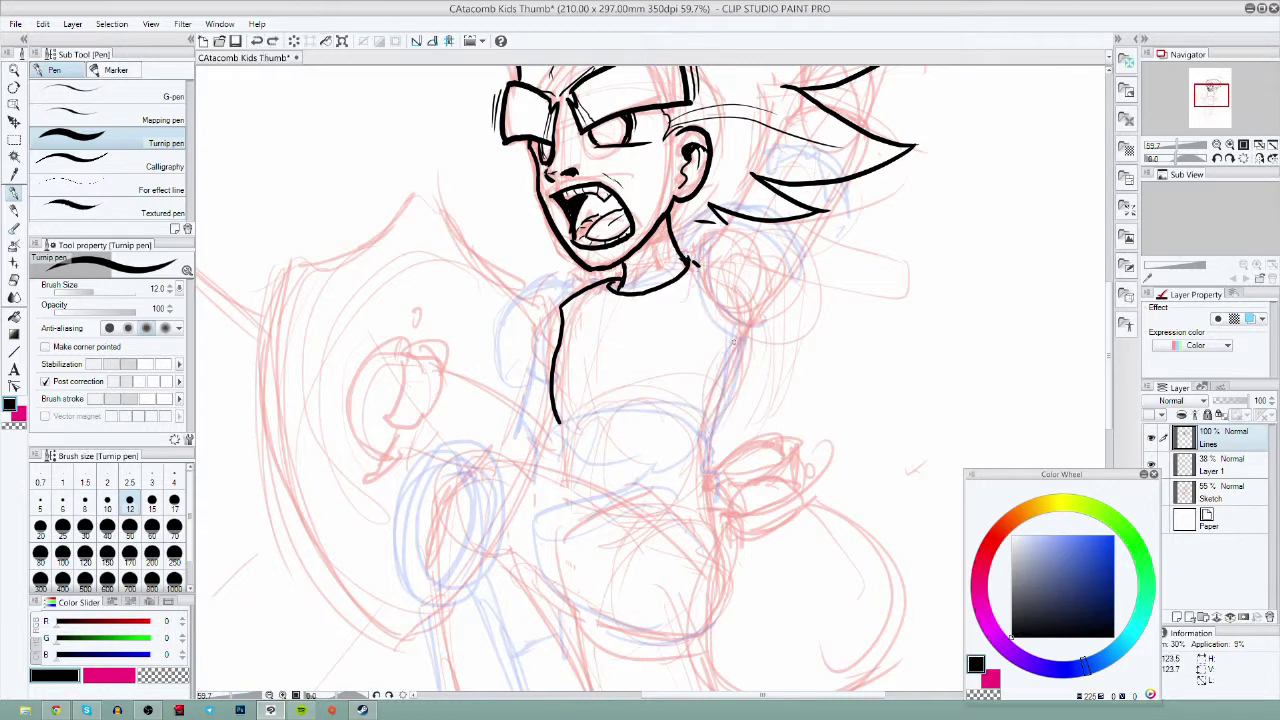
drag(560, 425, 714, 426)
drag(748, 326, 714, 426)
mouse_move(695, 262)
mouse_down()
mouse_move(748, 328)
mouse_move(729, 291)
mouse_up()
- Ink the two waist lines below the chest piece and the curved shield-side shoulder with its upper arm
drag(778, 278, 683, 351)
drag(601, 338, 639, 207)
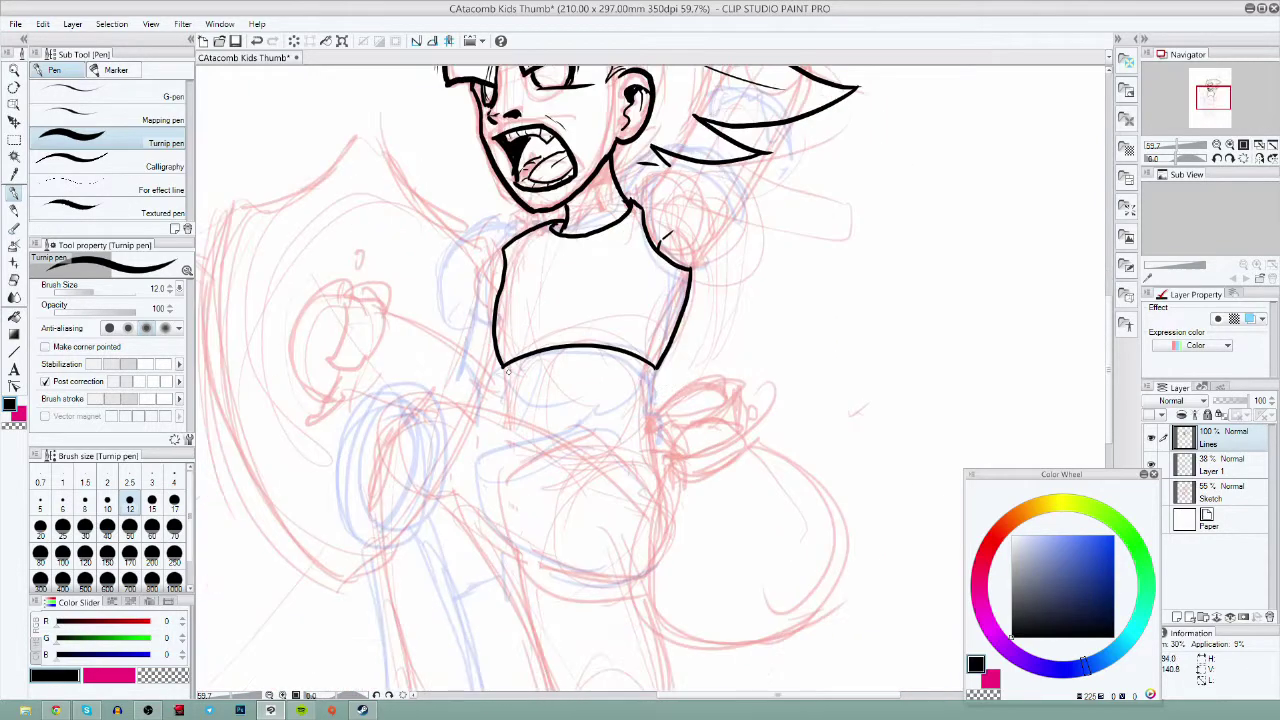
drag(508, 366, 510, 412)
mouse_move(653, 368)
mouse_down()
mouse_move(651, 459)
mouse_move(735, 565)
mouse_up()
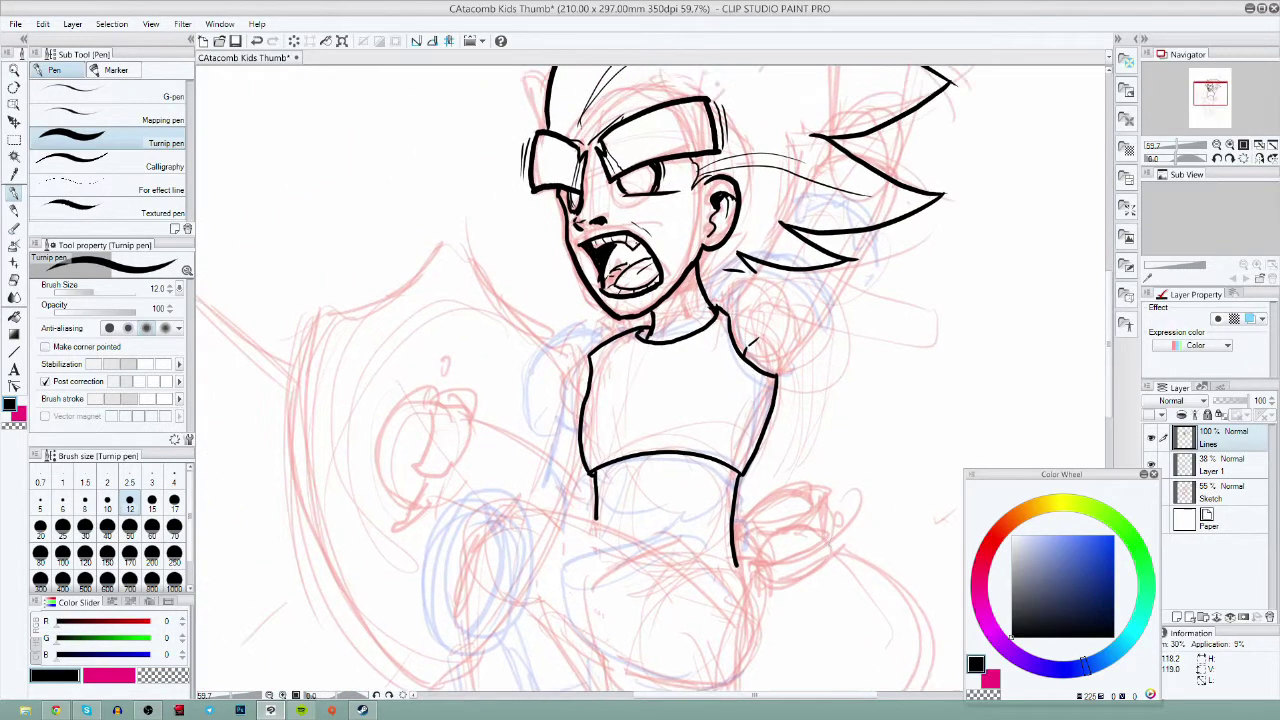
mouse_move(592, 334)
mouse_down()
mouse_move(575, 338)
mouse_move(548, 424)
mouse_up()
mouse_move(602, 348)
mouse_down()
mouse_move(578, 360)
mouse_move(556, 424)
mouse_move(562, 412)
mouse_up()
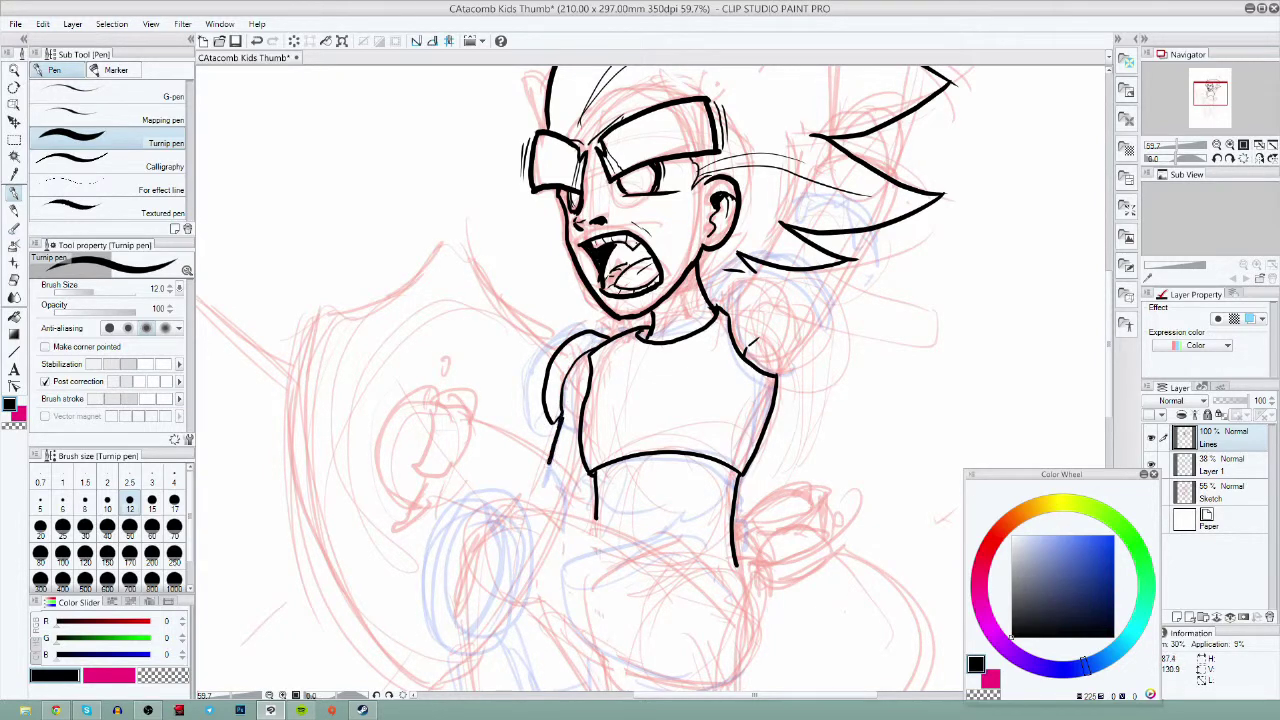
- Ink the raised knee's oval pad at size 12 and add thin inner shading strokes at size 8
drag(650, 360, 426, 554)
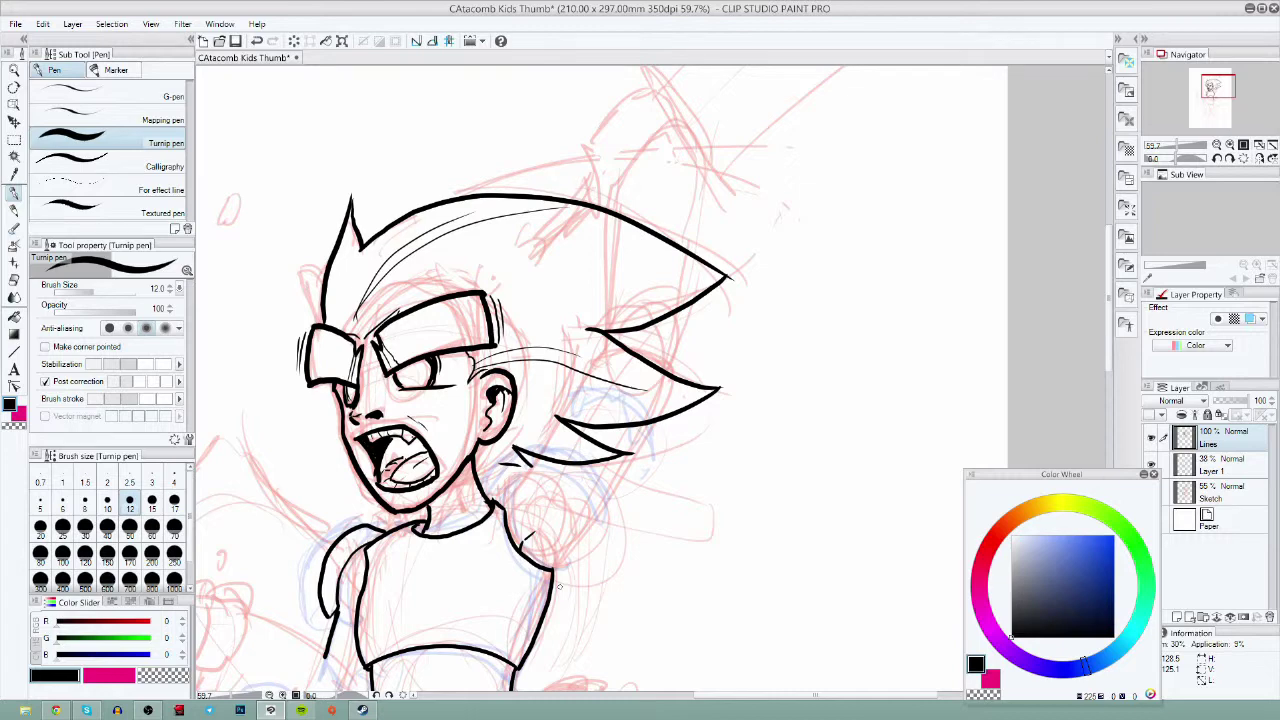
drag(693, 536, 868, 151)
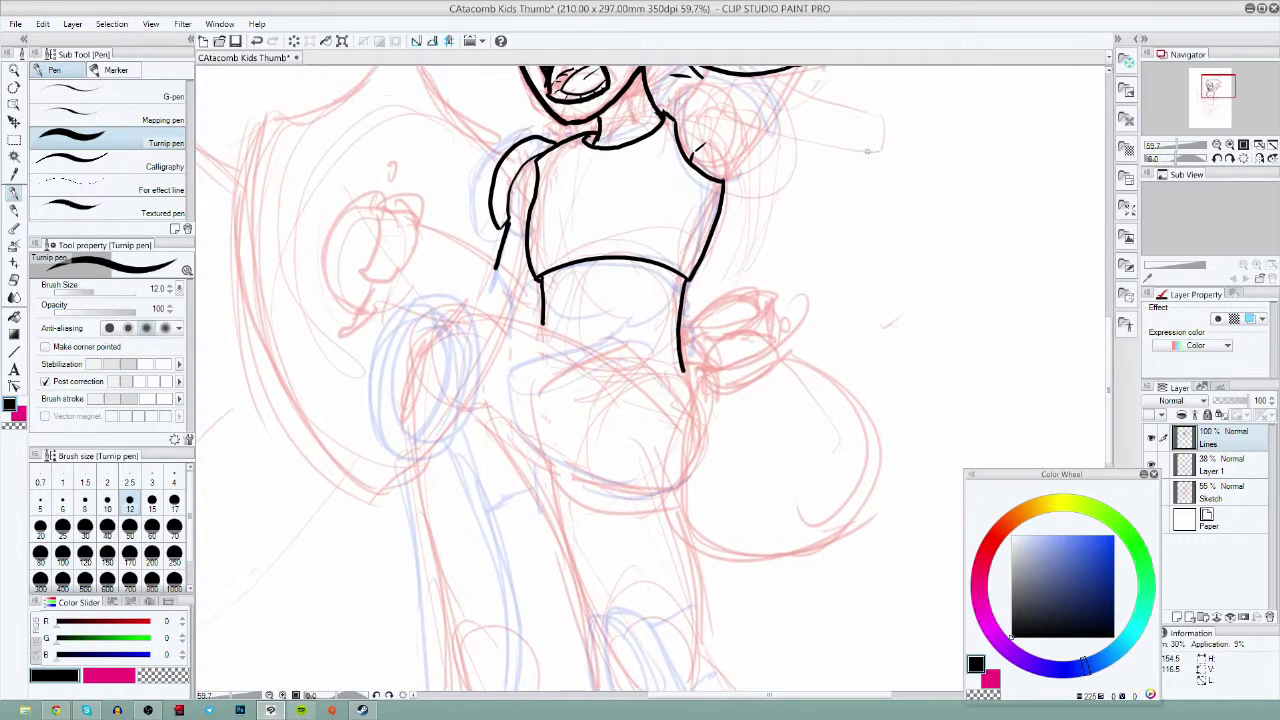
mouse_move(430, 300)
mouse_down()
mouse_move(420, 446)
mouse_move(445, 298)
mouse_move(424, 301)
mouse_up()
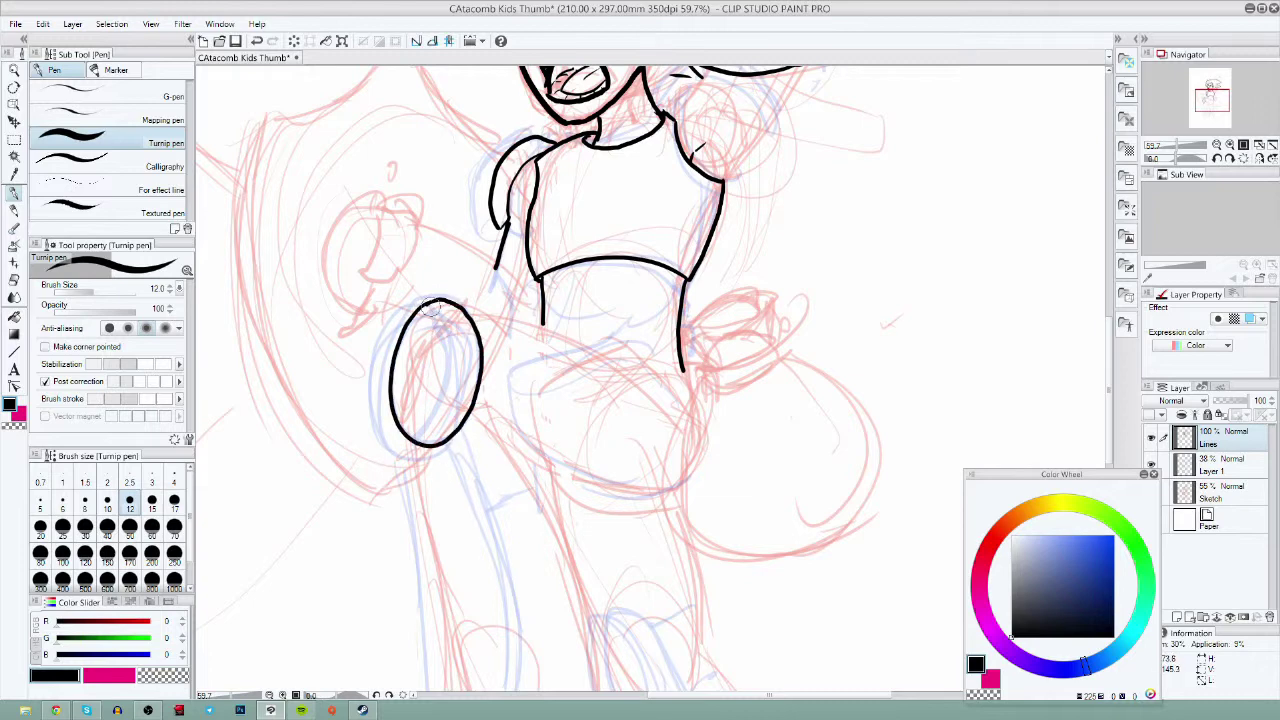
click(85, 500)
mouse_move(448, 305)
mouse_down()
mouse_move(467, 390)
mouse_move(427, 443)
mouse_up()
- Ink the four-sided shin guard outline below the raised knee with the pen at size 15
mouse_move(471, 386)
mouse_down()
mouse_move(464, 407)
mouse_move(493, 350)
mouse_move(531, 137)
mouse_move(600, 246)
mouse_up()
key(bracketright)
key(bracketright)
key(bracketright)
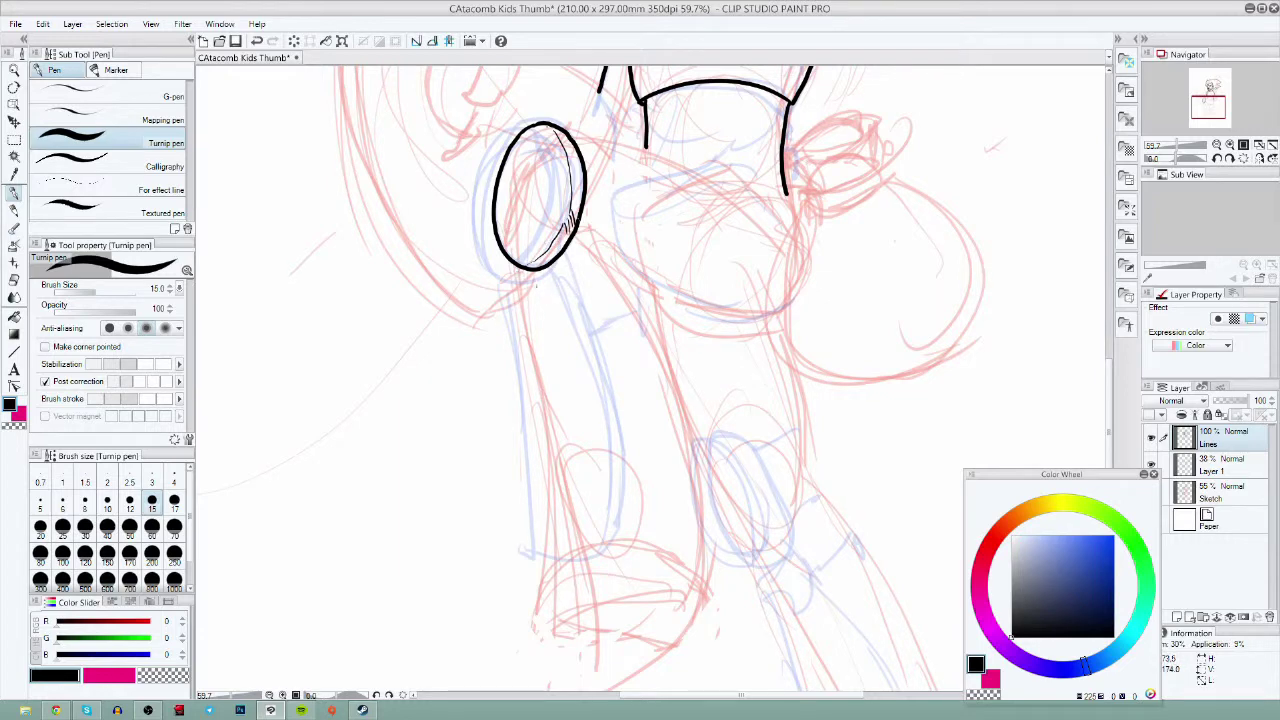
mouse_move(514, 289)
mouse_down()
mouse_move(574, 265)
mouse_move(531, 335)
mouse_move(554, 546)
mouse_up()
mouse_move(574, 266)
mouse_down()
mouse_move(642, 463)
mouse_move(644, 540)
mouse_up()
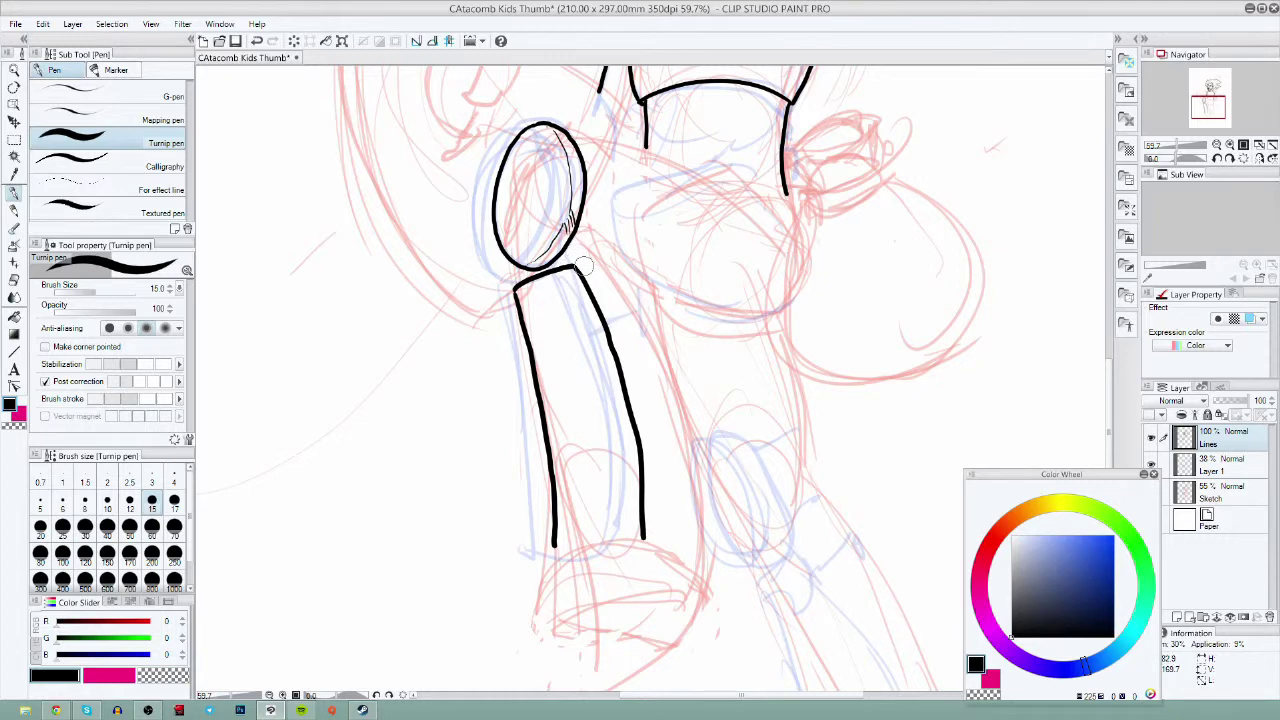
drag(555, 548, 644, 528)
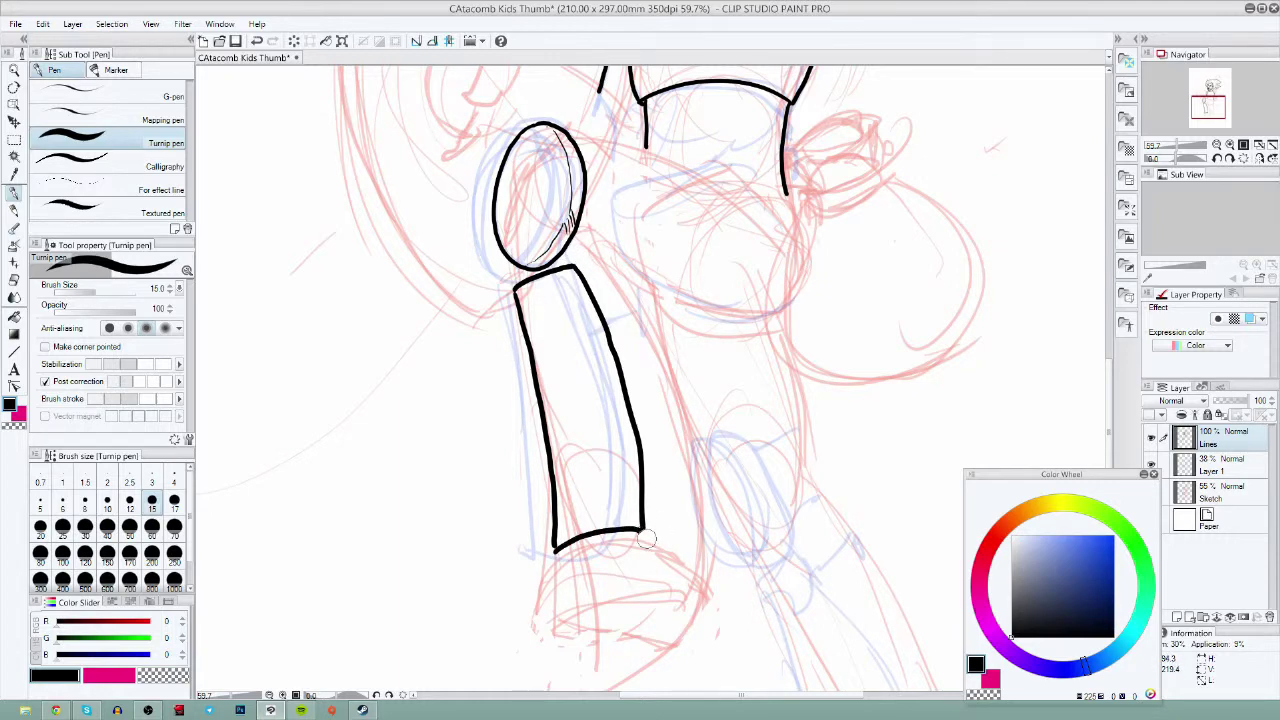
- Ink the upper and lower straps that wrap behind the raised leg's shin guard
drag(743, 452, 773, 562)
mouse_move(621, 401)
mouse_down()
mouse_move(653, 392)
mouse_move(670, 422)
mouse_up()
drag(673, 556, 726, 555)
drag(675, 603, 736, 604)
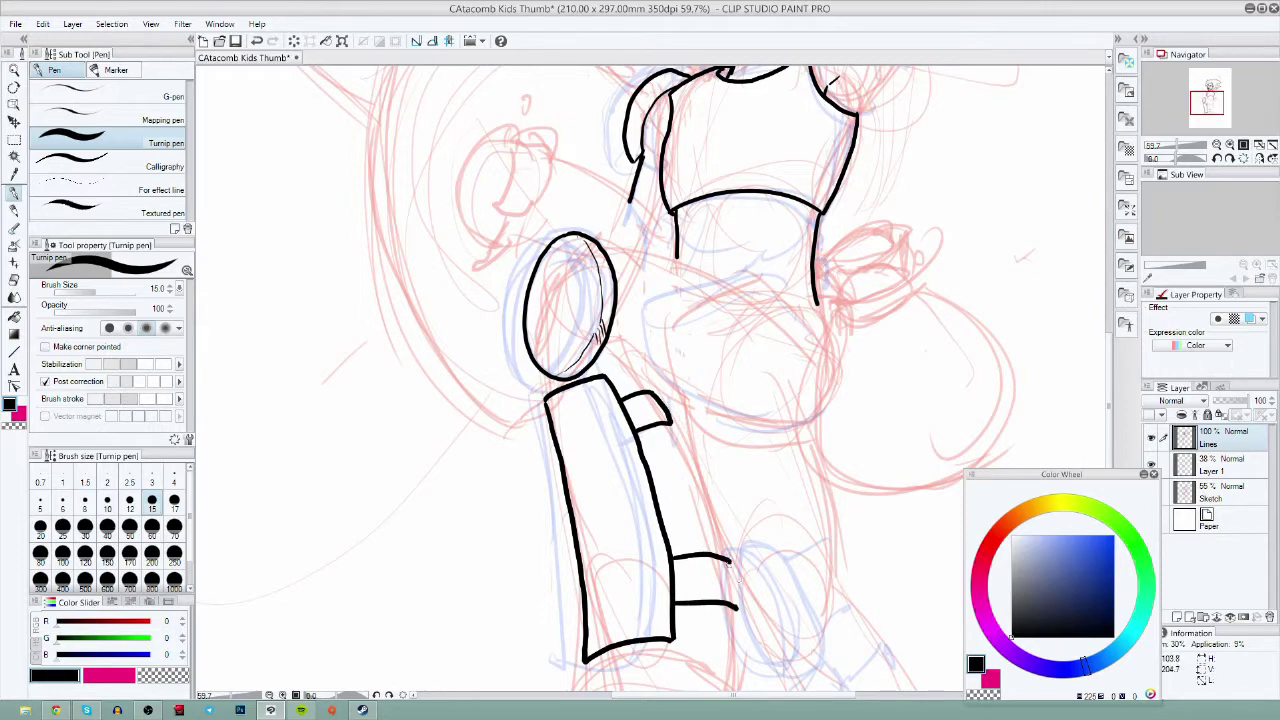
drag(726, 557, 738, 606)
- Ink the elongated oval over the rear thigh, starting below the waist line
mouse_move(882, 386)
mouse_down()
mouse_move(941, 597)
mouse_move(843, 384)
mouse_move(787, 392)
mouse_up()
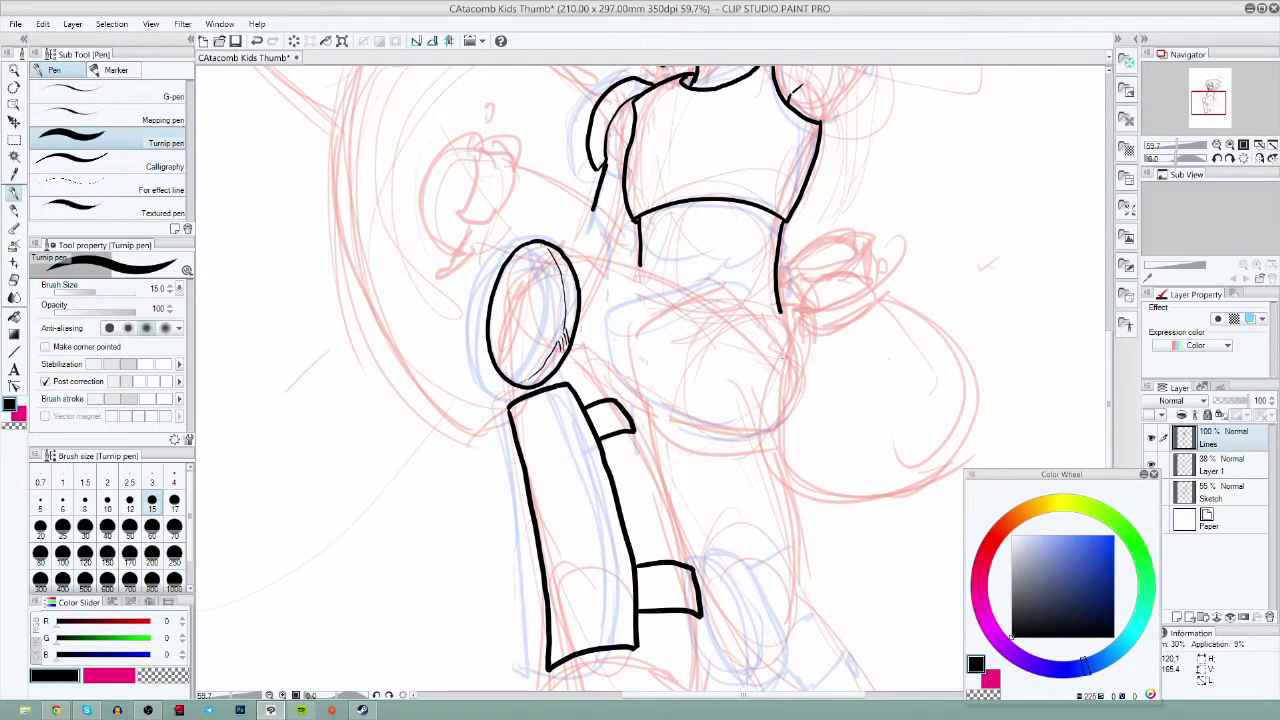
drag(782, 320, 818, 505)
mouse_move(722, 312)
mouse_down()
mouse_move(735, 468)
mouse_move(808, 520)
mouse_move(782, 320)
mouse_up()
- Ink the underside of the raised thigh and the calf line joining the two shin straps
drag(710, 428, 574, 345)
key(ctrl+z)
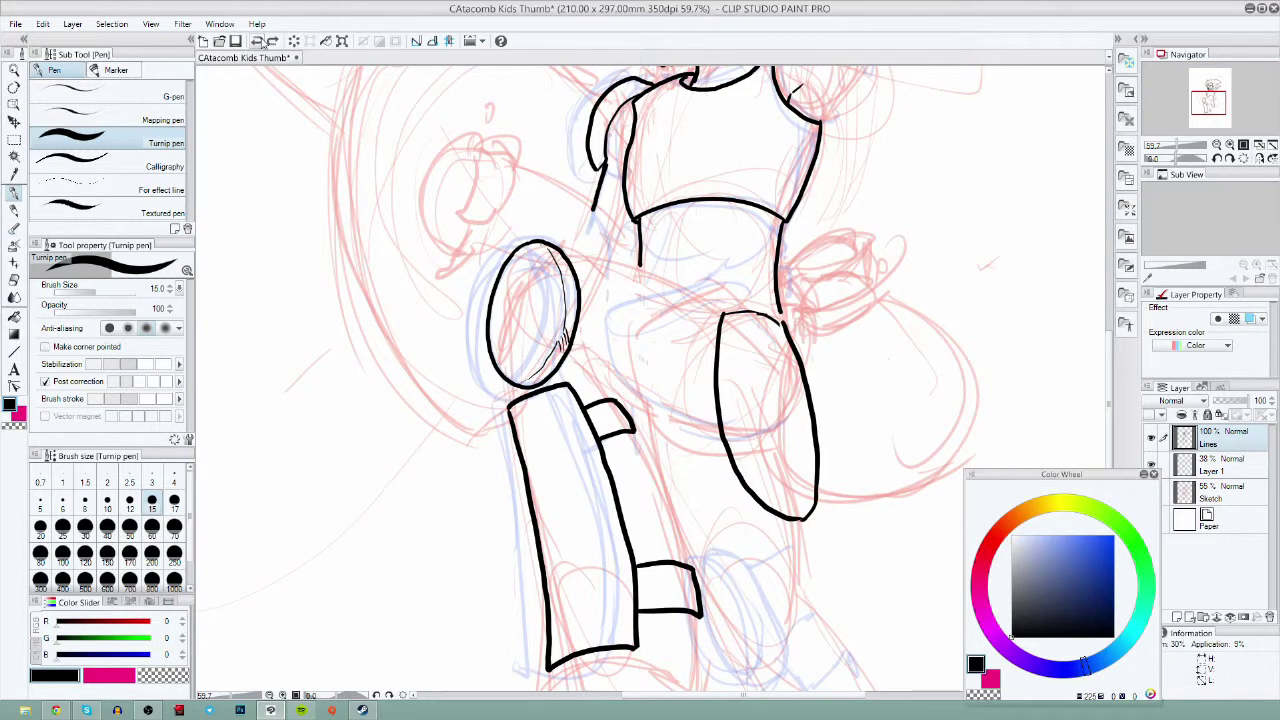
mouse_move(722, 432)
mouse_down()
mouse_move(575, 345)
mouse_move(688, 566)
mouse_up()
click(260, 44)
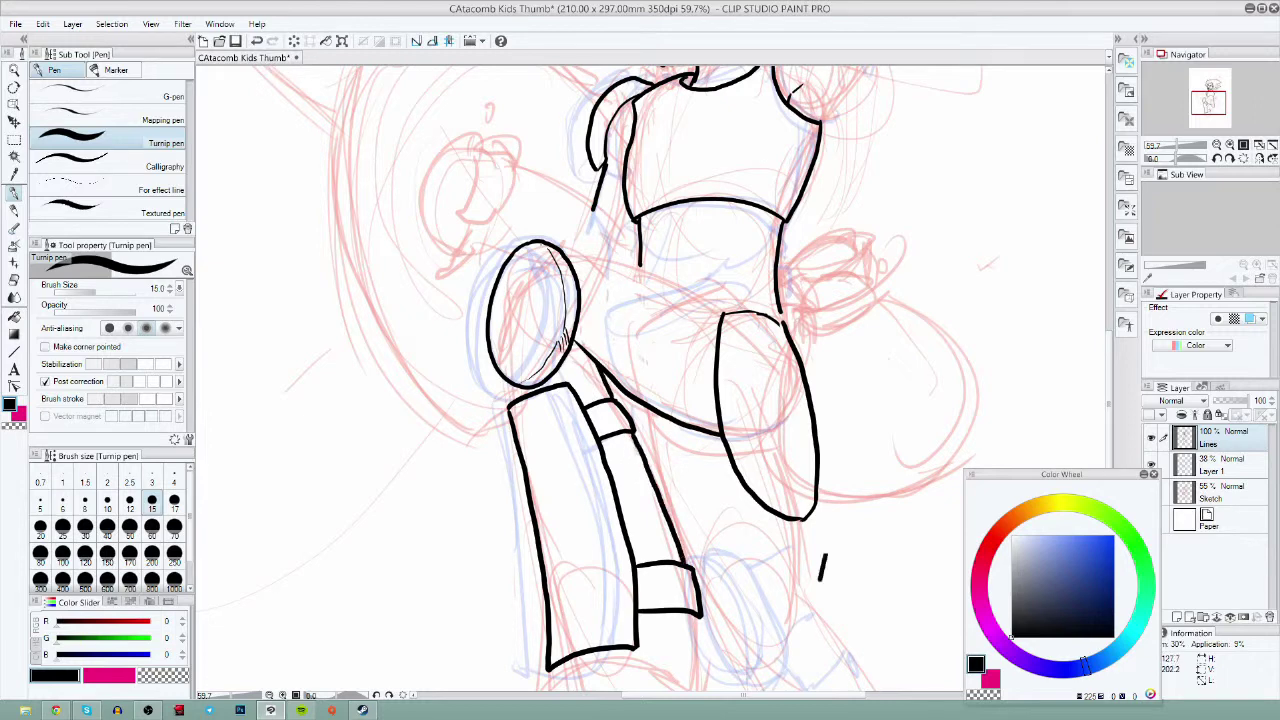
drag(826, 555, 870, 349)
click(257, 42)
- Ink the heel line below the lower strap and try the front edge of the raised foot
mouse_move(871, 588)
mouse_down()
mouse_move(886, 277)
mouse_move(875, 280)
mouse_up()
drag(704, 308, 697, 368)
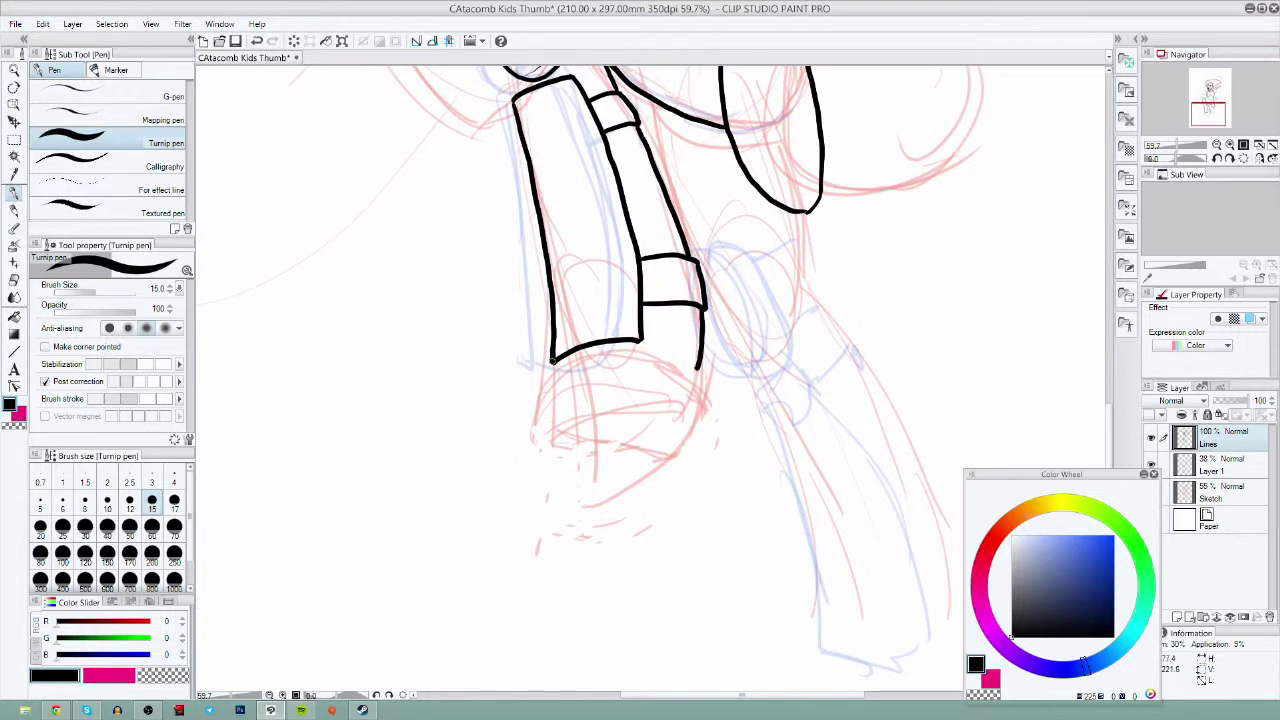
mouse_move(552, 360)
mouse_down()
mouse_move(565, 364)
mouse_move(537, 405)
mouse_move(694, 396)
mouse_up()
click(256, 40)
- Ink the rounded toe, curved sole and inner sole line of the raised foot with the size 8 pen
click(85, 503)
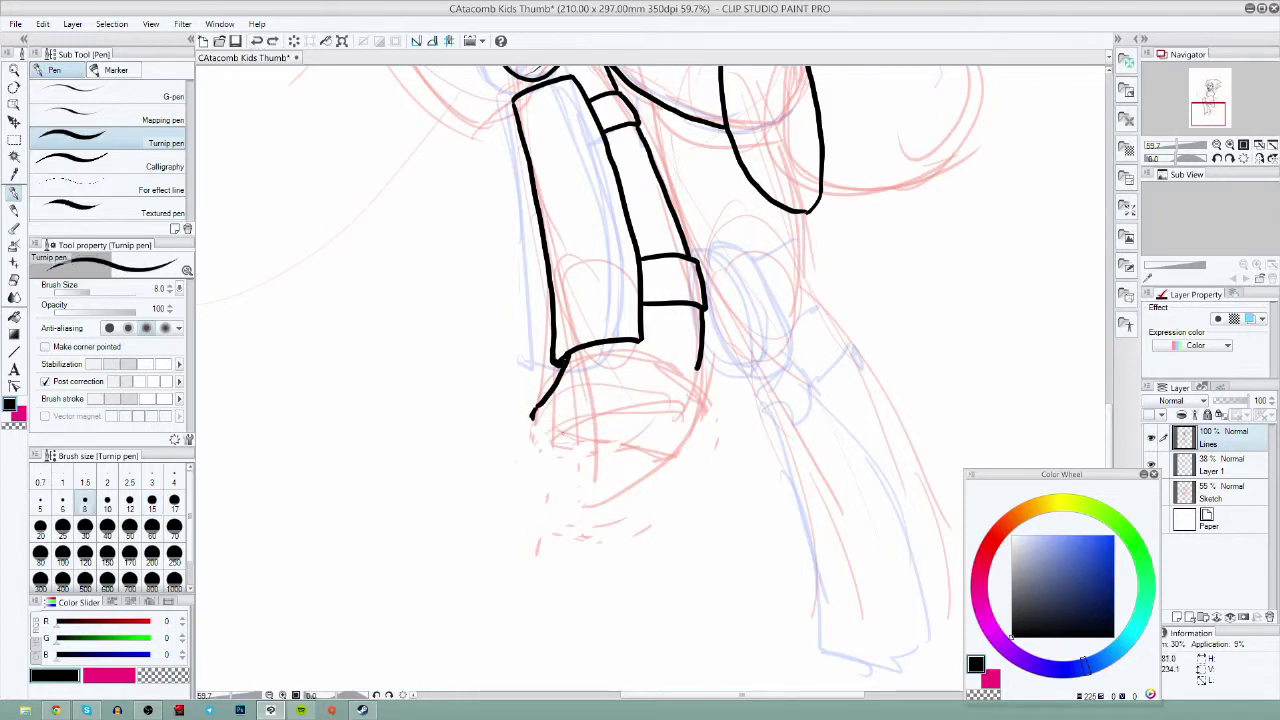
mouse_move(552, 438)
mouse_down()
mouse_move(682, 404)
mouse_move(606, 440)
mouse_move(682, 406)
mouse_move(664, 438)
mouse_up()
drag(699, 364, 669, 427)
drag(697, 373, 667, 429)
mouse_move(533, 416)
mouse_down()
mouse_move(576, 452)
mouse_move(610, 444)
mouse_up()
mouse_move(699, 388)
mouse_down()
mouse_move(676, 422)
mouse_move(606, 443)
mouse_move(555, 428)
mouse_move(592, 440)
mouse_move(666, 424)
mouse_up()
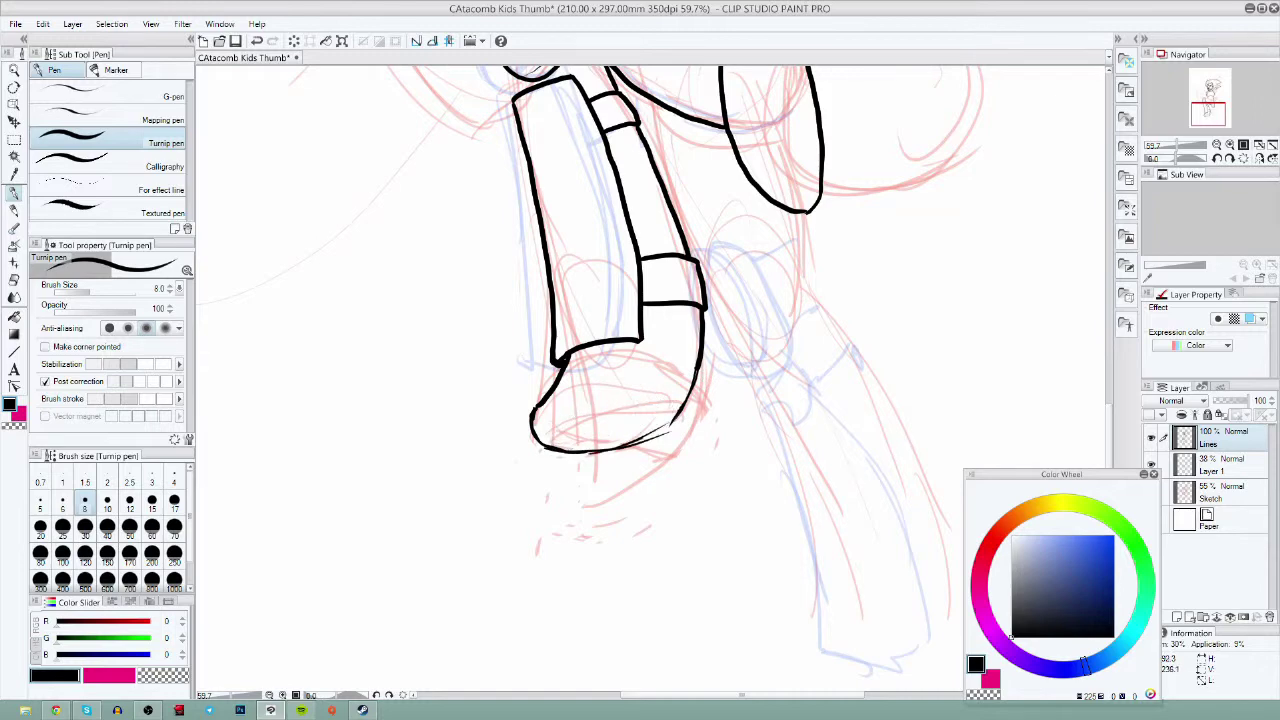
drag(542, 444, 628, 407)
- Ink the short fold lines behind the raised knee where the thigh meets the calf, redoing the first stroke
mouse_move(841, 255)
mouse_down()
mouse_move(720, 454)
mouse_move(953, 615)
mouse_up()
drag(690, 396, 713, 424)
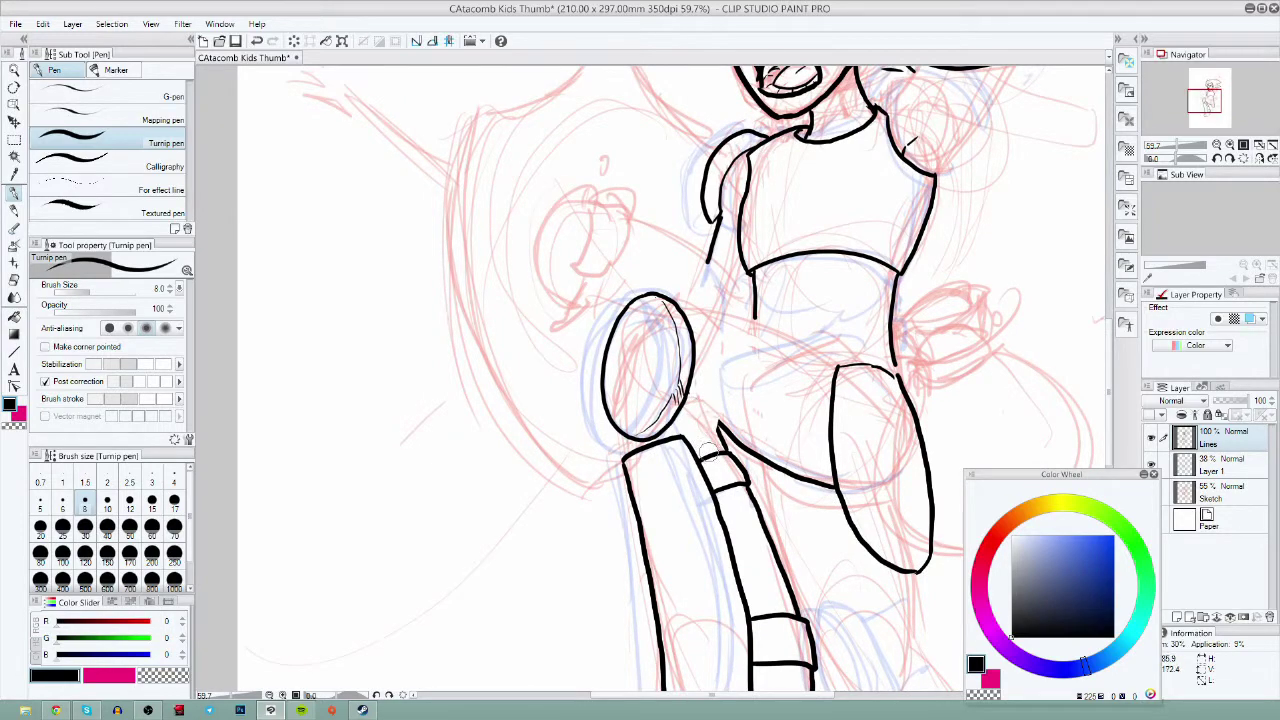
drag(711, 353, 718, 428)
click(257, 41)
drag(715, 377, 719, 424)
drag(700, 387, 717, 427)
- Ink the upper edge of the raised thigh from the knee pad to the hip with the size 15 pen
mouse_move(740, 370)
mouse_down()
mouse_move(680, 450)
mouse_move(625, 427)
mouse_up()
drag(885, 427, 790, 438)
drag(966, 570, 746, 554)
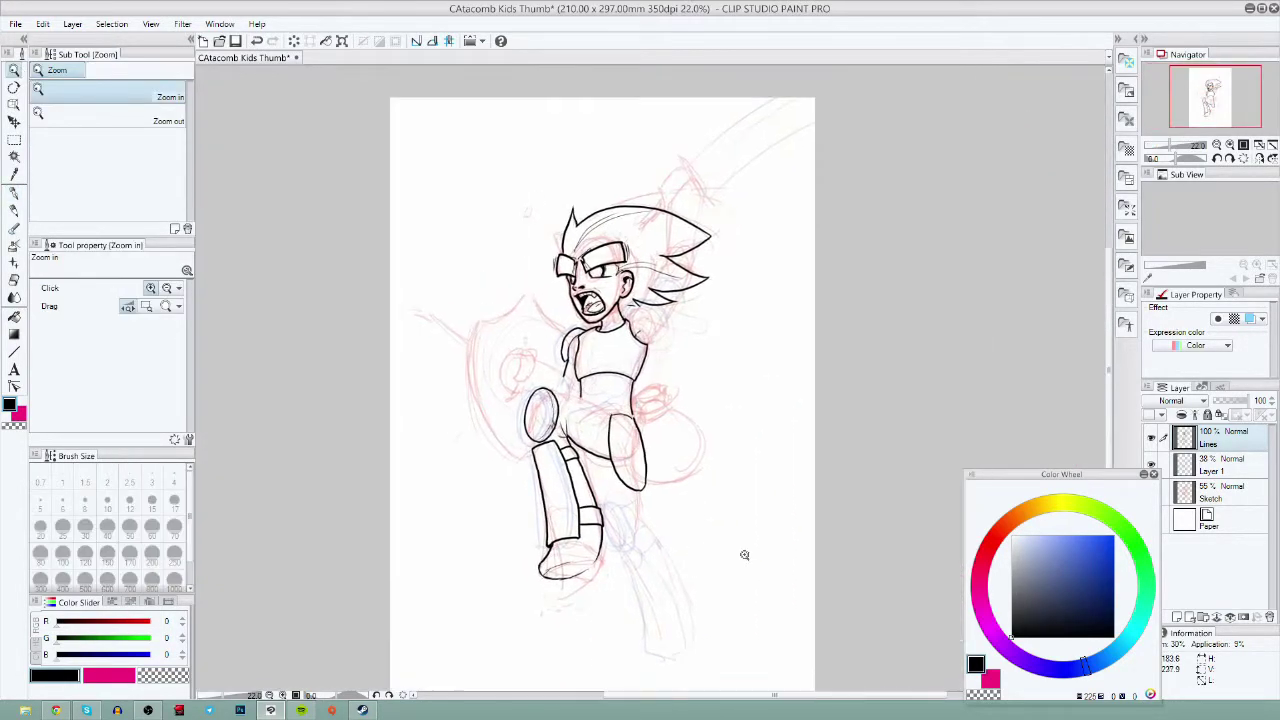
drag(704, 448, 755, 435)
drag(645, 426, 826, 481)
click(14, 192)
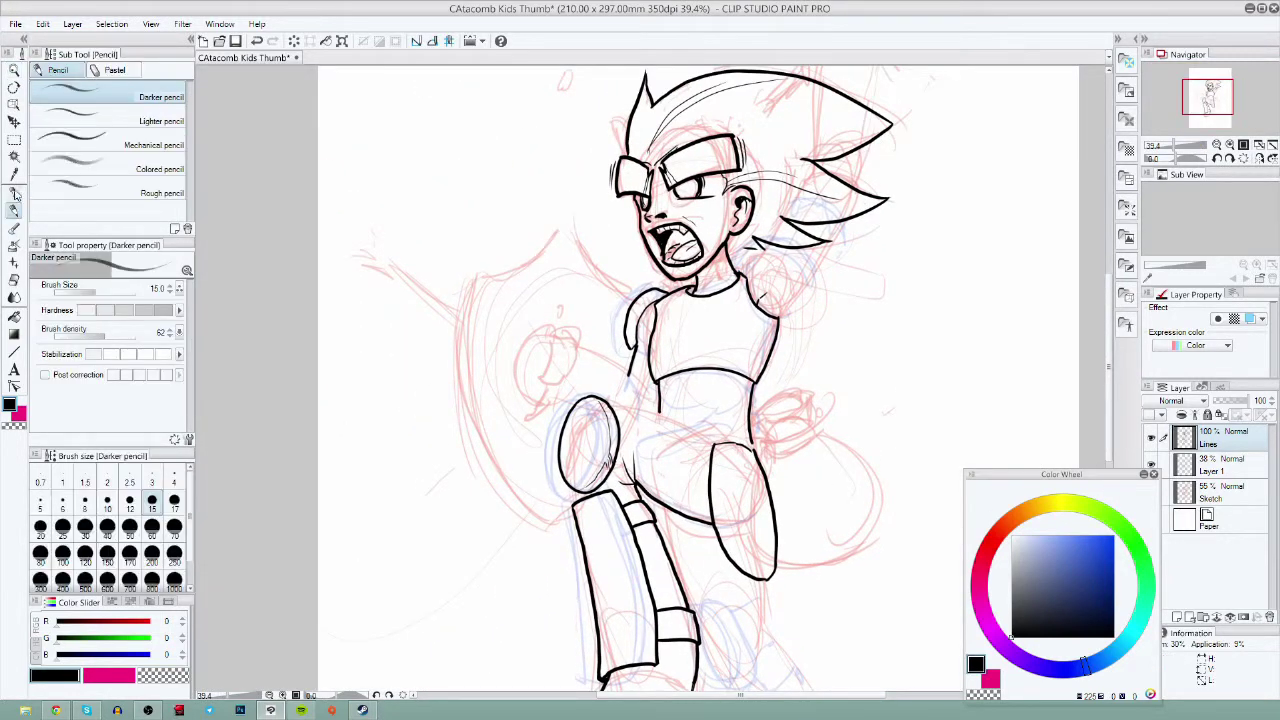
click(151, 508)
drag(612, 406, 722, 452)
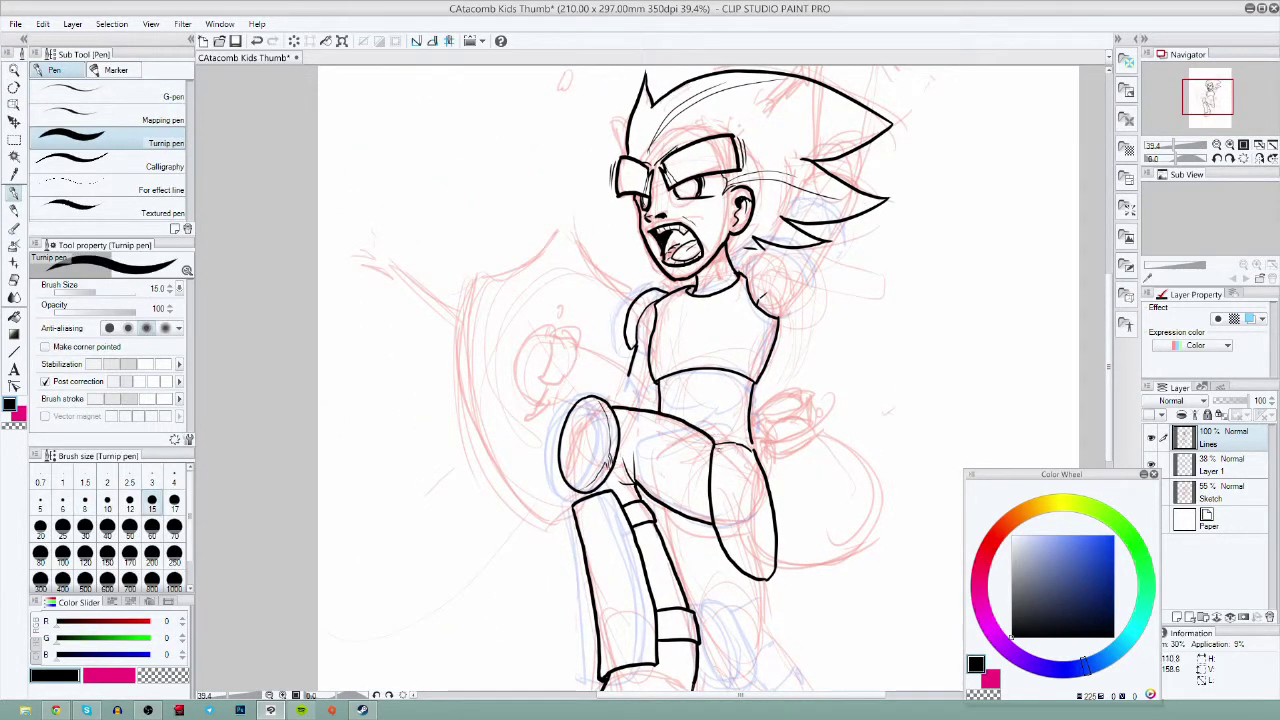
- Ink the rear leg's oval knee pad and the short joint lines beneath the thigh oval
drag(884, 445, 734, 383)
drag(708, 586, 683, 528)
mouse_move(601, 473)
mouse_down()
mouse_move(589, 536)
mouse_move(529, 490)
mouse_move(566, 567)
mouse_up()
drag(562, 494, 596, 484)
click(257, 41)
mouse_move(583, 538)
mouse_down()
mouse_move(606, 518)
mouse_move(595, 502)
mouse_up()
- Ink the rear leg's shin guard, the calf line behind it and the pointed foot
drag(709, 508, 680, 356)
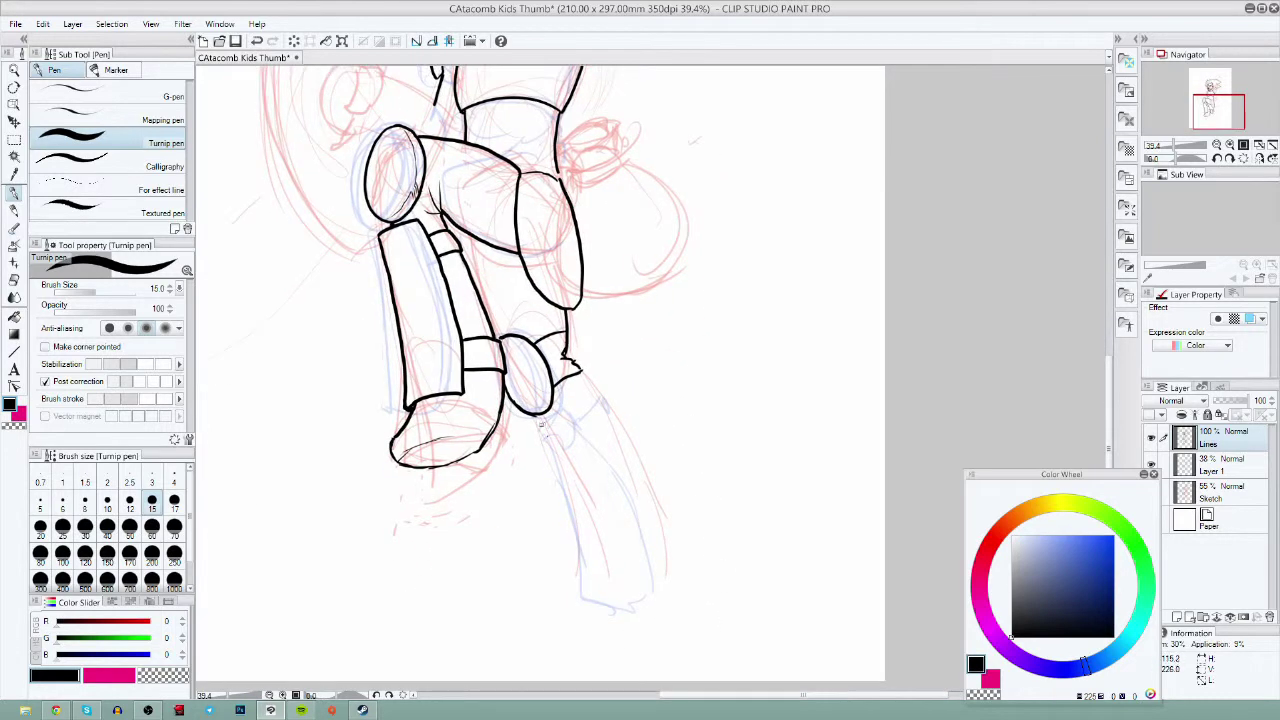
mouse_move(537, 426)
mouse_down()
mouse_move(568, 410)
mouse_move(585, 598)
mouse_up()
mouse_move(567, 410)
mouse_down()
mouse_move(645, 585)
mouse_move(585, 644)
mouse_move(614, 640)
mouse_up()
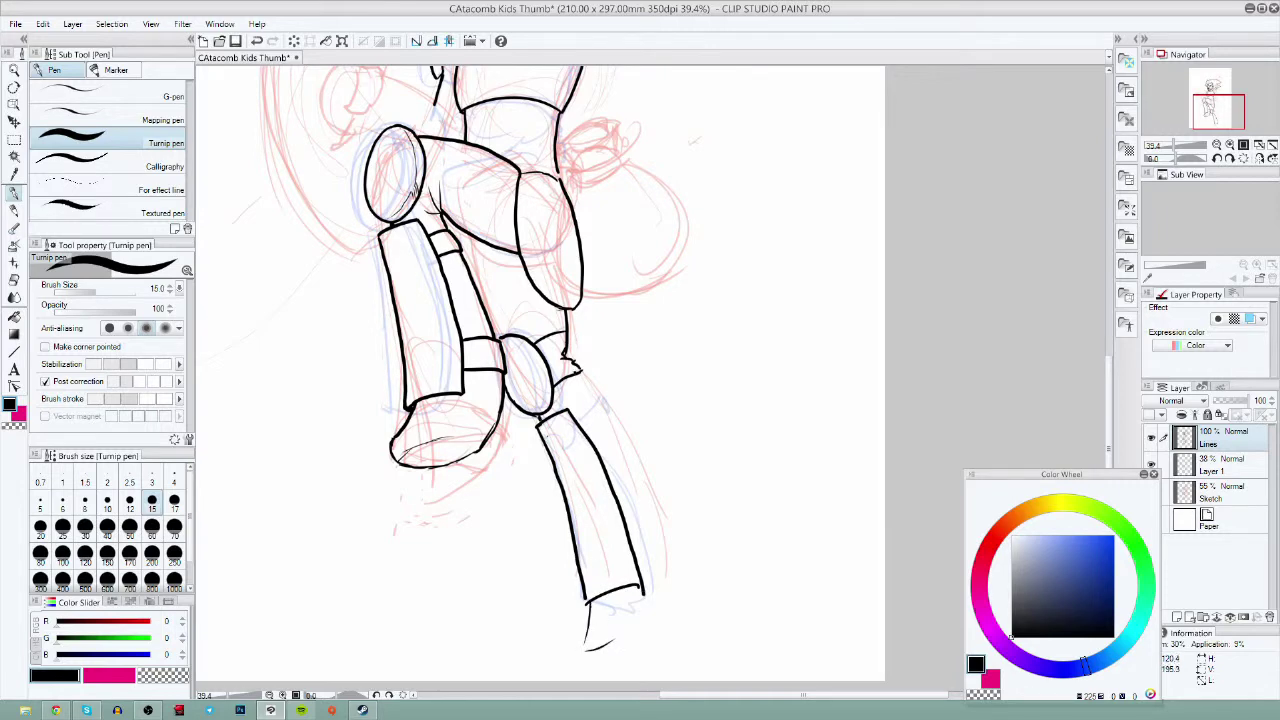
drag(565, 311, 650, 608)
mouse_move(592, 602)
mouse_down()
mouse_move(590, 649)
mouse_move(656, 600)
mouse_up()
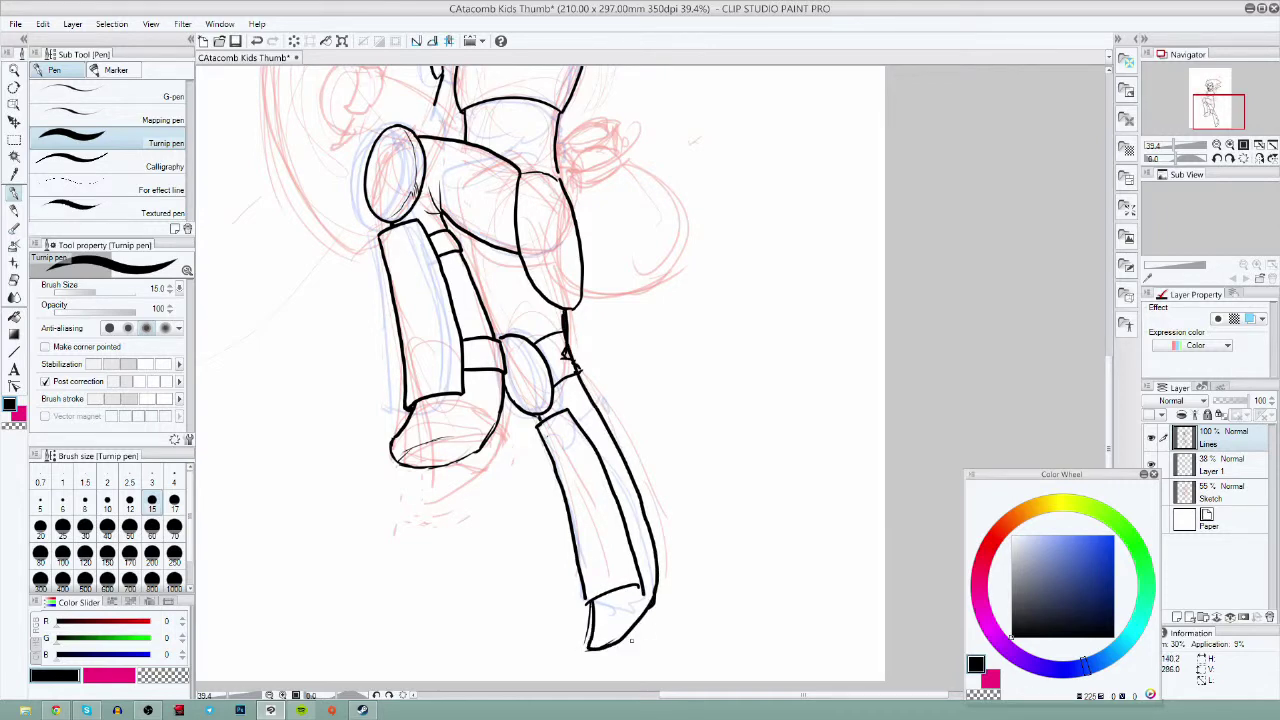
- Ink the shield's outer outline with its peaked upper edge, and the short arm line beside the waist
drag(722, 367, 799, 643)
mouse_move(476, 510)
mouse_down()
mouse_move(430, 455)
mouse_move(403, 307)
mouse_move(411, 268)
mouse_move(449, 234)
mouse_move(487, 223)
mouse_up()
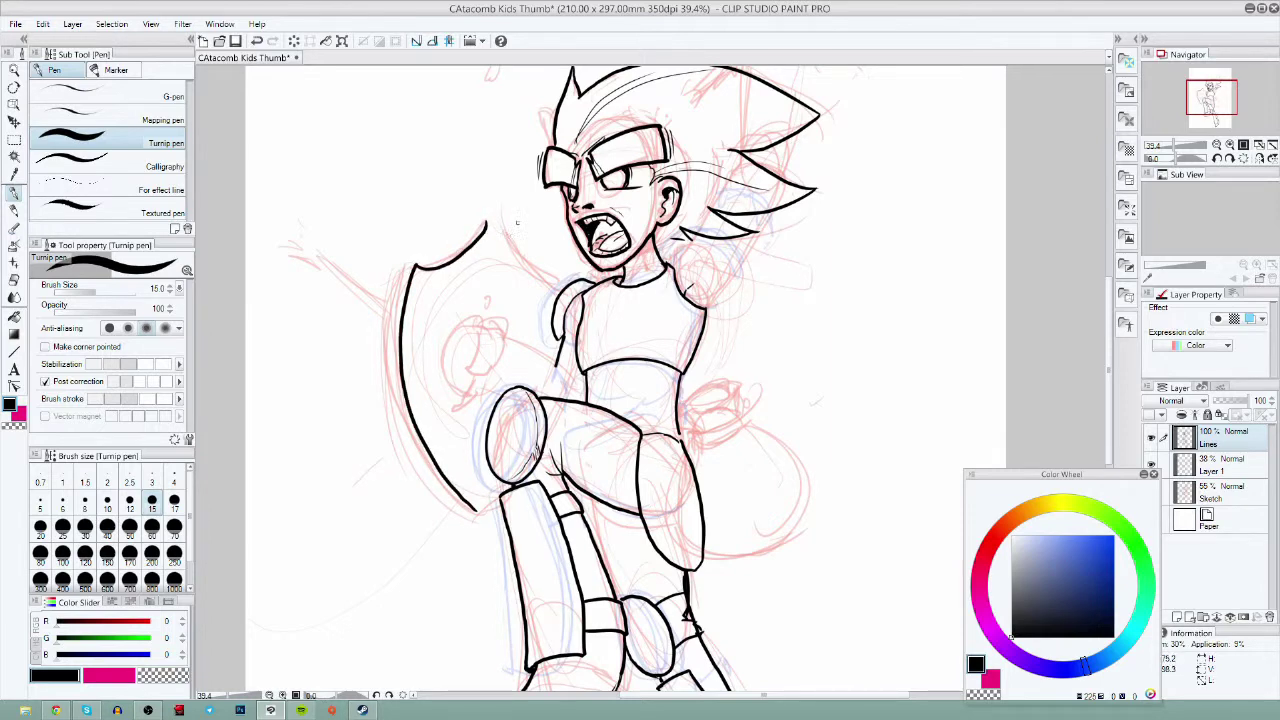
drag(556, 283, 488, 212)
mouse_move(456, 256)
mouse_down()
mouse_move(499, 217)
mouse_move(464, 240)
mouse_move(512, 231)
mouse_move(482, 239)
mouse_up()
drag(475, 510, 500, 504)
drag(570, 362, 556, 398)
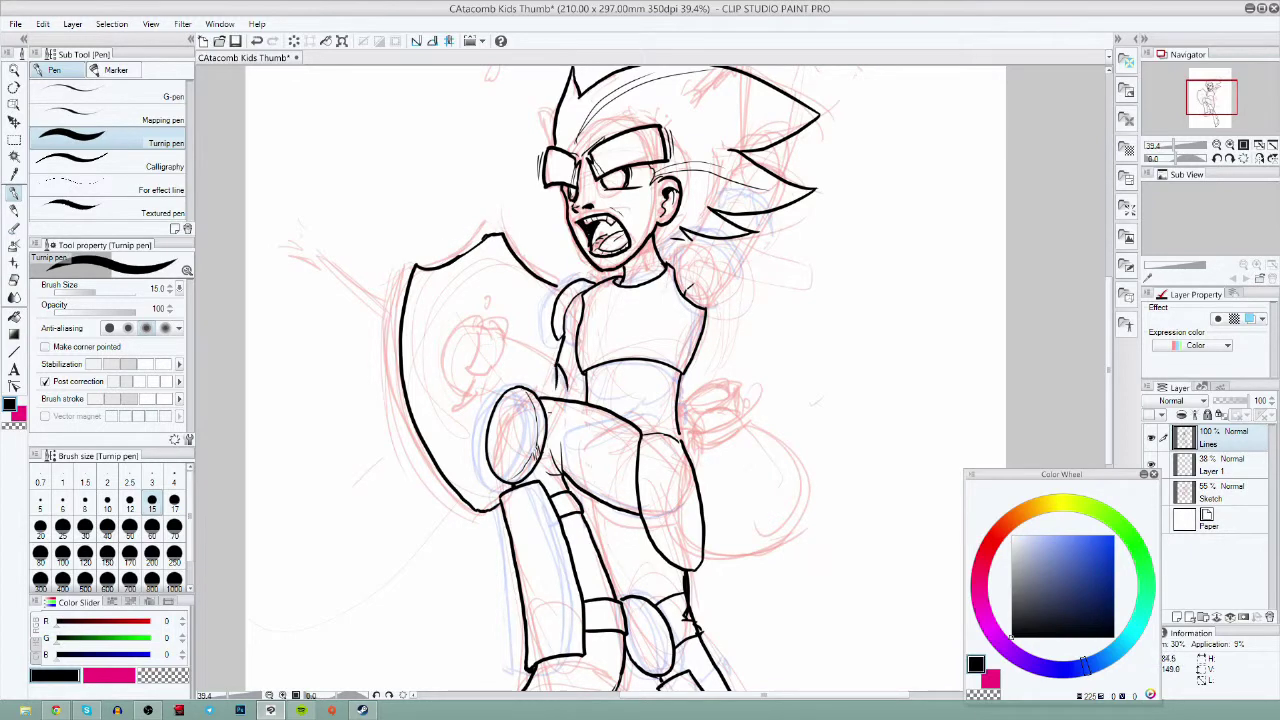
- Ink the clenched fist and its fingers inside the shield with the pen at size 10
key(bracketleft)
key(bracketleft)
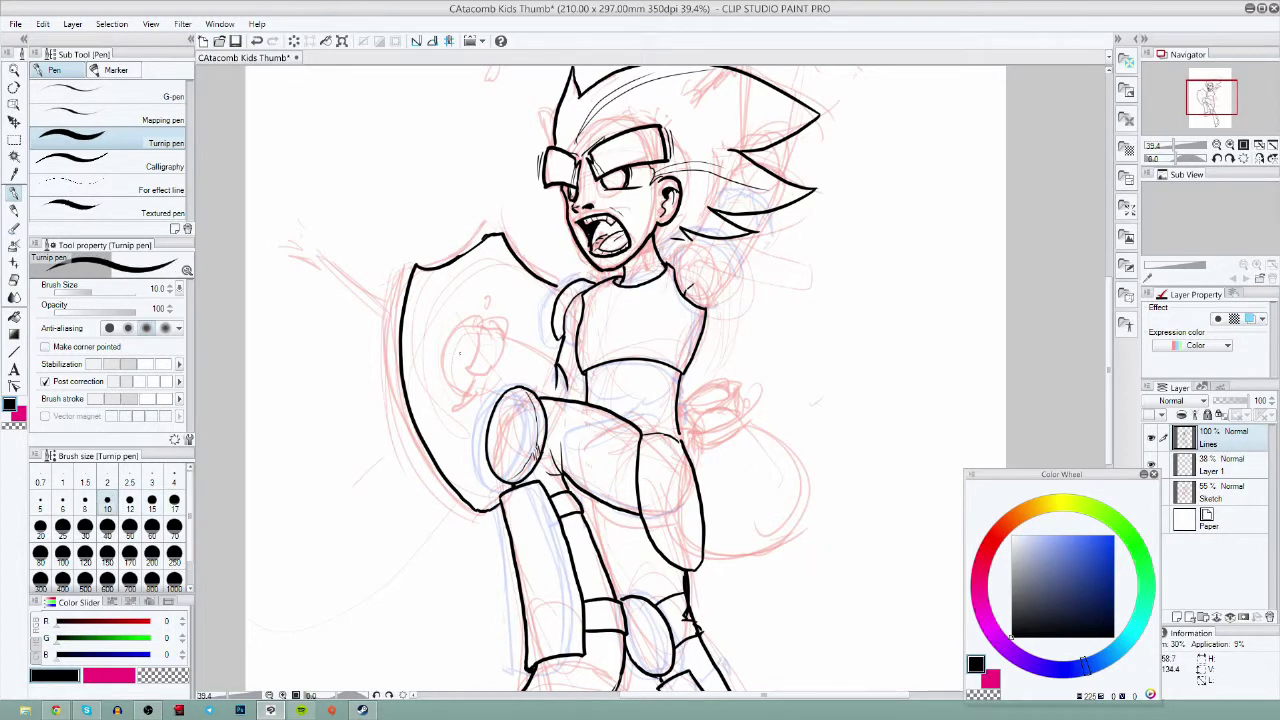
mouse_move(472, 364)
mouse_down()
mouse_move(480, 330)
mouse_move(503, 325)
mouse_move(500, 356)
mouse_move(455, 345)
mouse_move(456, 392)
mouse_up()
mouse_move(458, 346)
mouse_down()
mouse_move(476, 357)
mouse_move(478, 398)
mouse_move(498, 367)
mouse_move(502, 380)
mouse_move(497, 364)
mouse_up()
- Ink the shield's grip handle above and below the fist, including the round rivets on its ends
drag(698, 415, 694, 443)
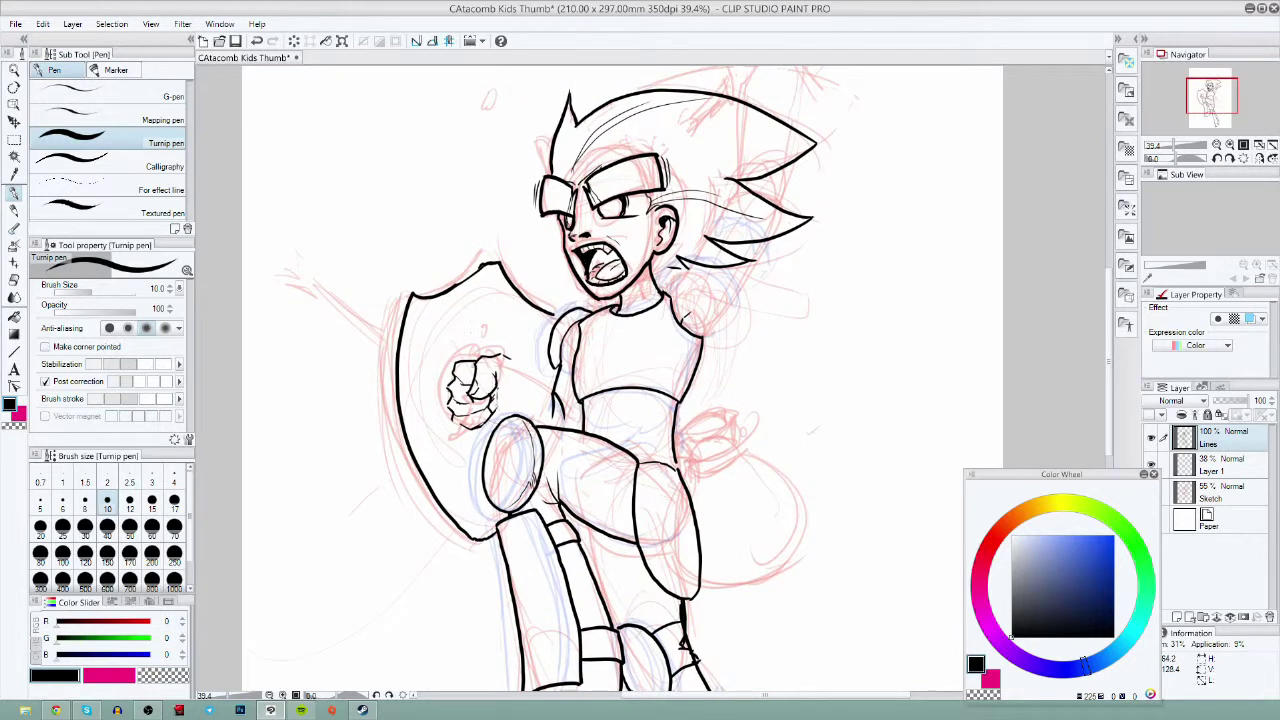
mouse_move(474, 338)
mouse_down()
mouse_move(479, 358)
mouse_move(494, 354)
mouse_up()
mouse_move(484, 352)
mouse_down()
mouse_move(470, 360)
mouse_move(489, 347)
mouse_up()
drag(470, 430, 465, 447)
drag(486, 422, 476, 442)
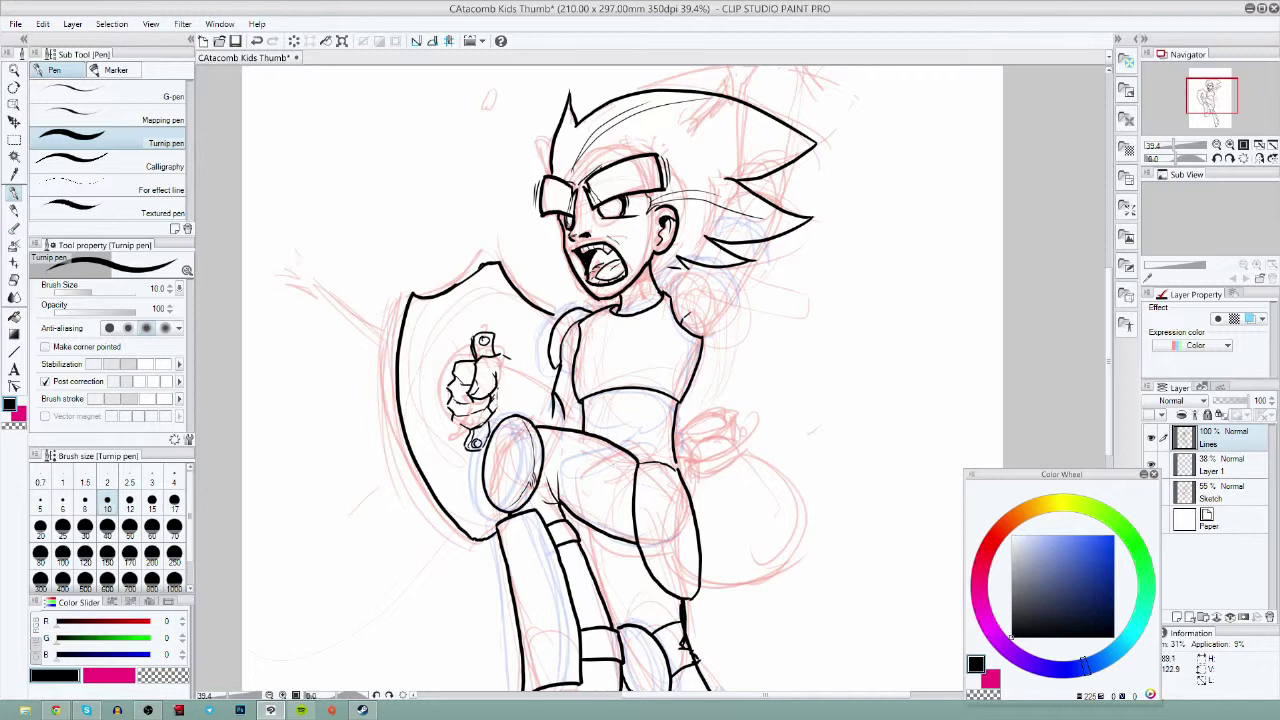
- Ink the forearm from the fist toward the elbow, with its jagged cuff edge
mouse_move(496, 356)
mouse_down()
mouse_move(550, 396)
mouse_move(534, 403)
mouse_move(536, 425)
mouse_up()
drag(543, 389, 541, 425)
mouse_move(541, 420)
mouse_down()
mouse_move(474, 463)
mouse_move(551, 417)
mouse_up()
- Ink an inner edge line on the rear thigh oval and side detail lines on the chest piece
drag(652, 474, 714, 600)
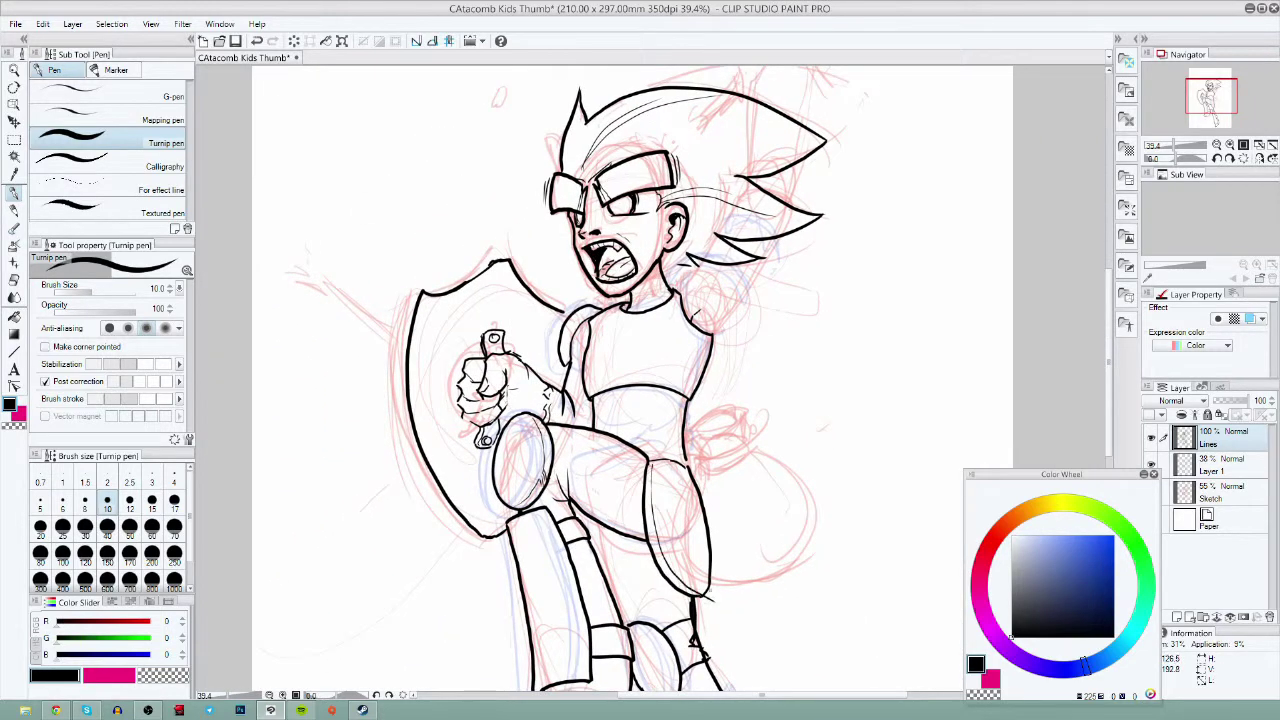
drag(704, 334, 684, 392)
drag(723, 368, 713, 336)
- Ink the small debris marks around the shield and the muscle lines on the bare abdomen
mouse_move(478, 502)
mouse_down()
mouse_move(458, 484)
mouse_move(402, 296)
mouse_move(414, 264)
mouse_move(492, 228)
mouse_move(338, 393)
mouse_move(367, 404)
mouse_up()
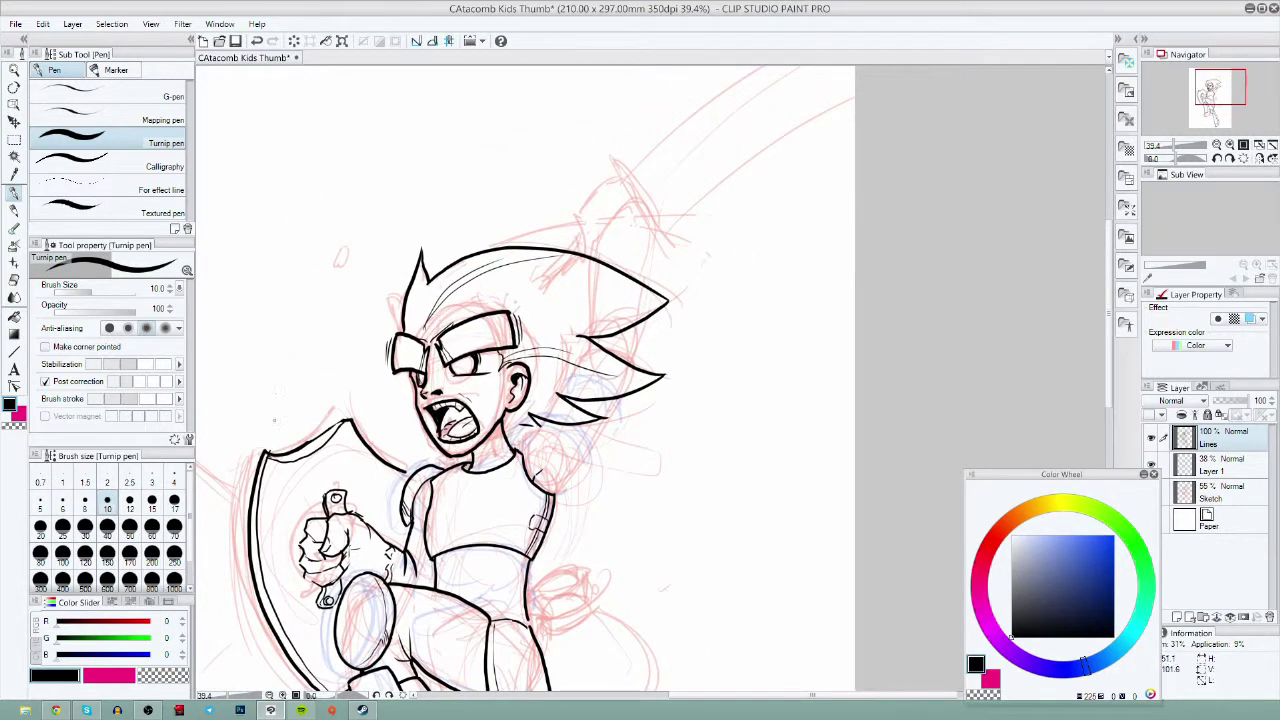
mouse_move(277, 388)
mouse_down()
mouse_move(429, 191)
mouse_move(335, 252)
mouse_up()
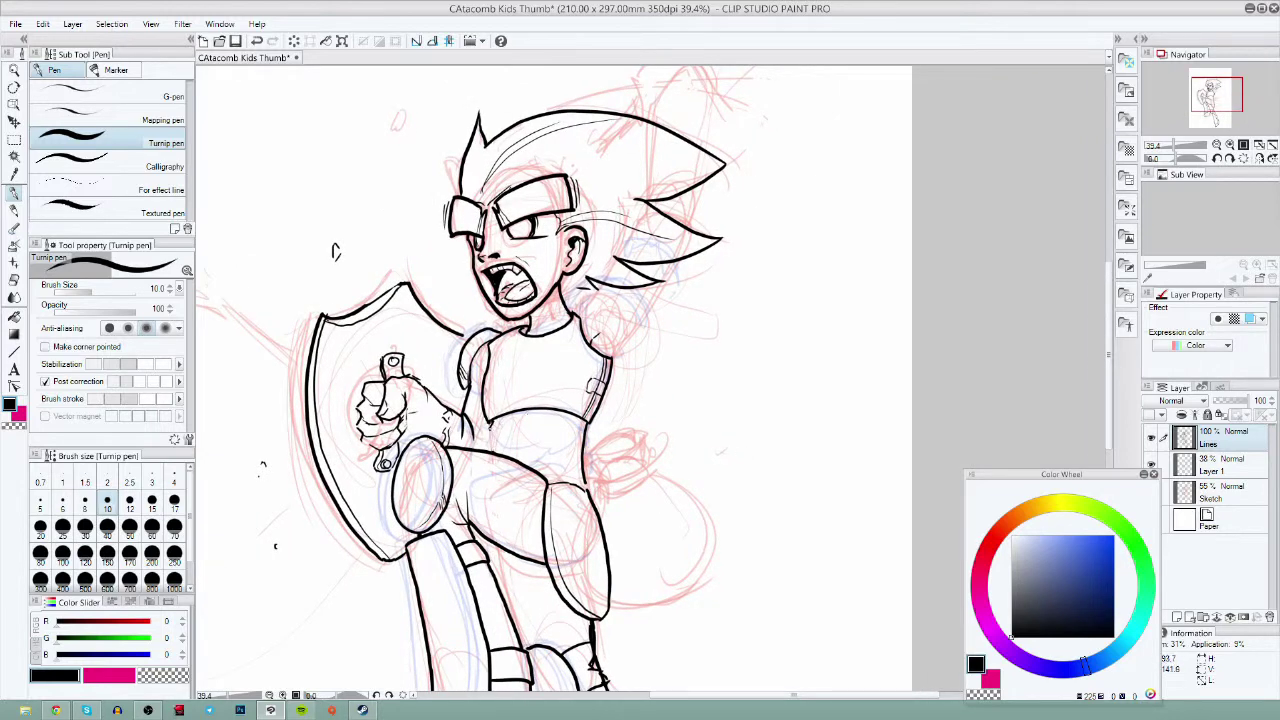
drag(507, 424, 546, 432)
drag(492, 457, 532, 447)
- Add a new layer above Lines and name it Arm
drag(648, 430, 425, 589)
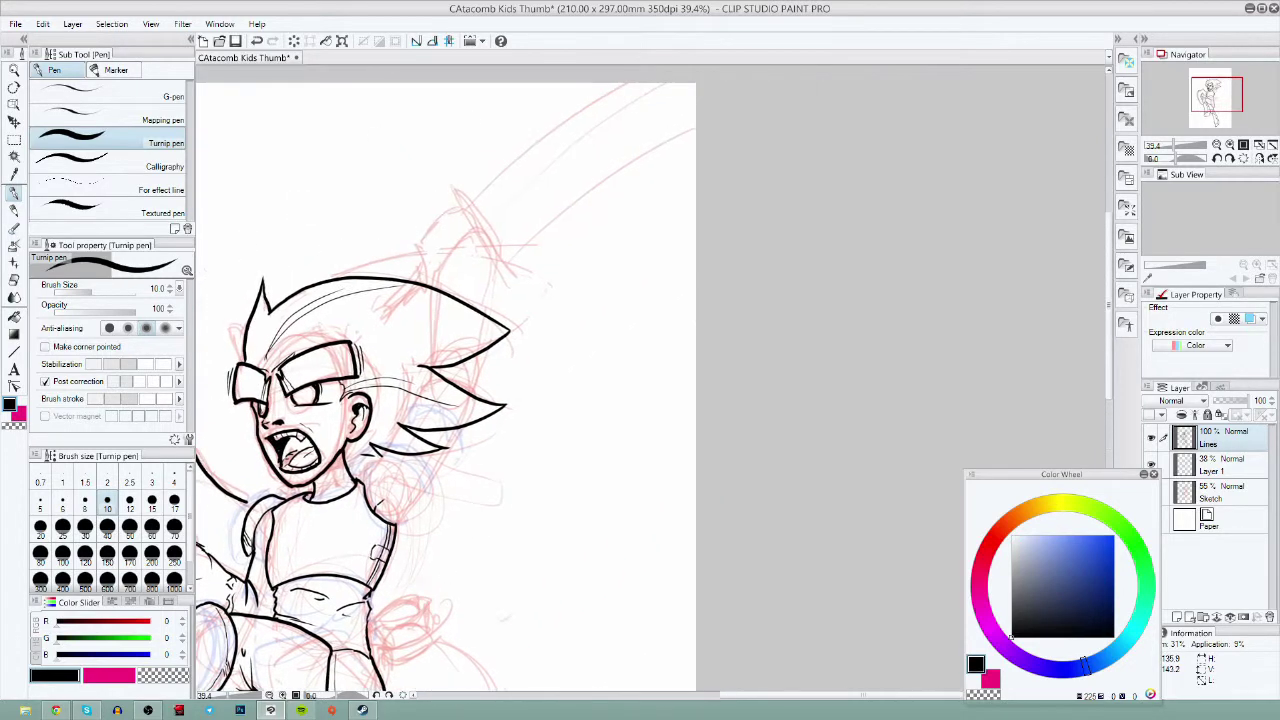
click(1177, 617)
double_click(1209, 443)
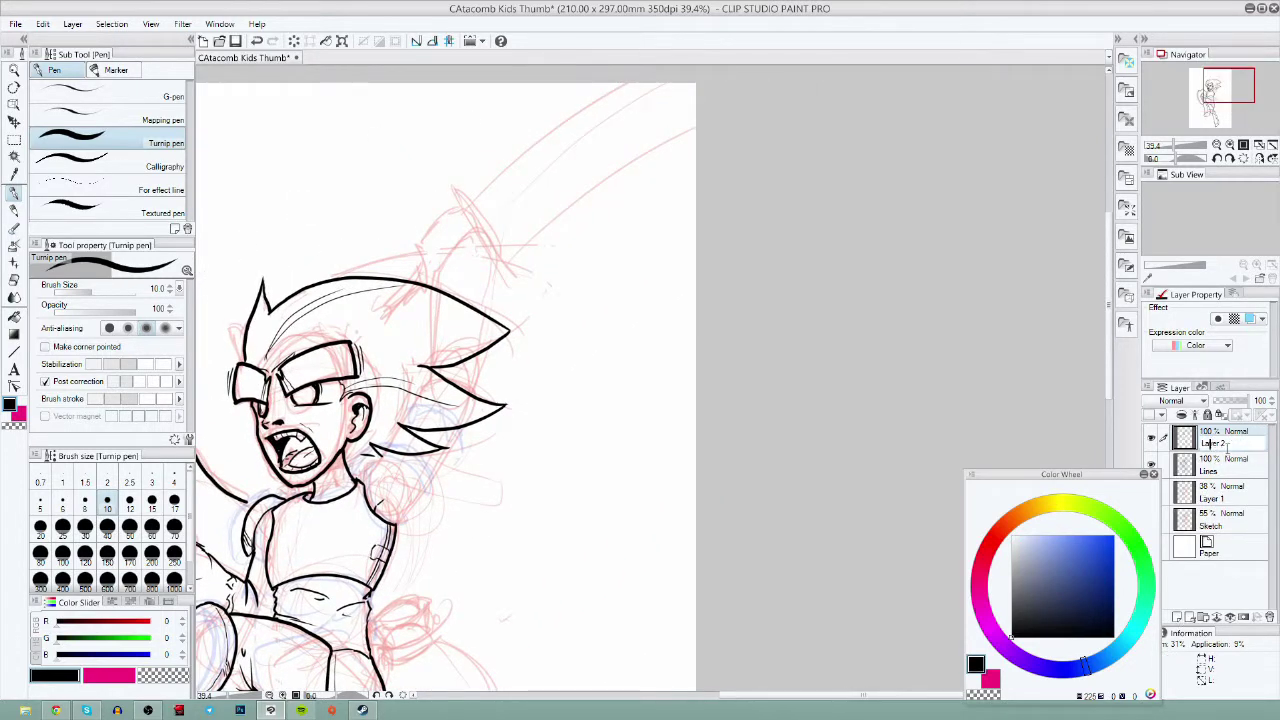
text(Arm)
key(Return)
- Lower the Lines layer's opacity to 28%, reselect the Arm layer and set the pen to size 15
click(1233, 473)
drag(1231, 401, 1223, 401)
click(1222, 442)
key(bracketright)
key(bracketright)
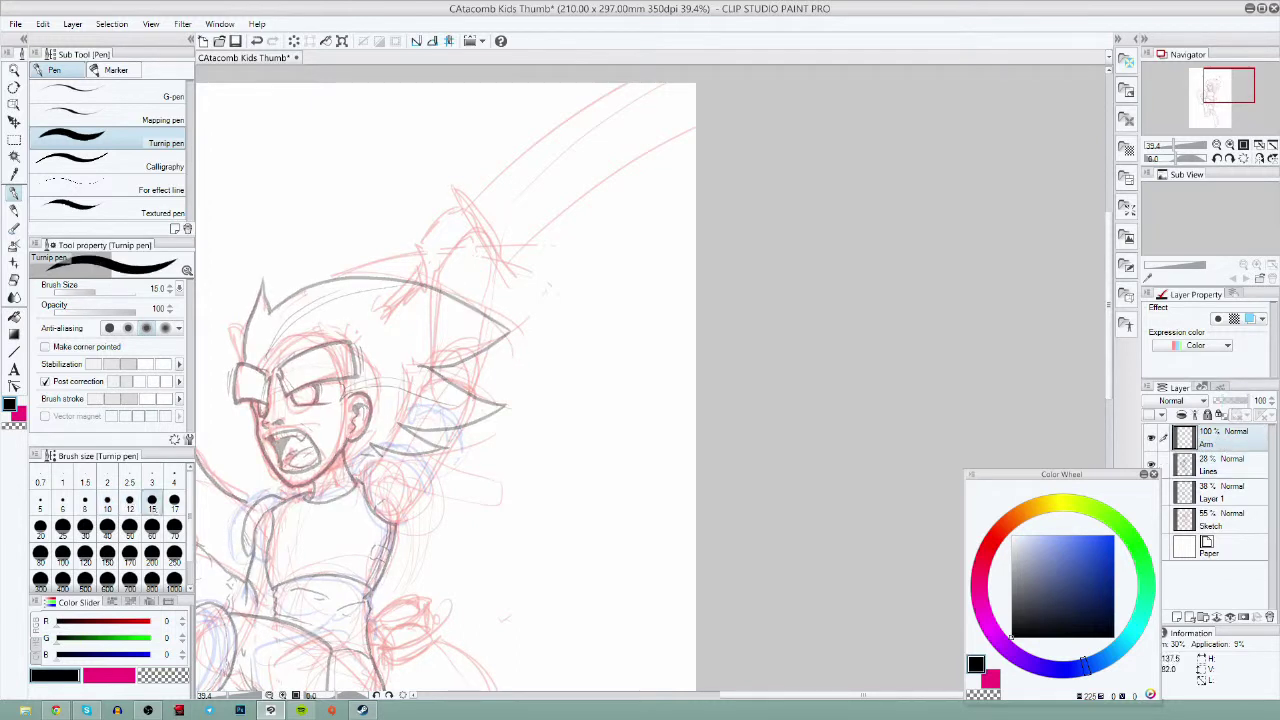
- Ink the raised arm's outlines, the clenched fist and the sword grip with its round pommel, adding finger creases at pen size 8
drag(365, 490, 430, 380)
mouse_move(398, 522)
mouse_down()
mouse_move(462, 398)
mouse_move(438, 276)
mouse_up()
mouse_move(462, 400)
mouse_down()
mouse_move(494, 256)
mouse_move(484, 228)
mouse_move(460, 216)
mouse_move(422, 265)
mouse_up()
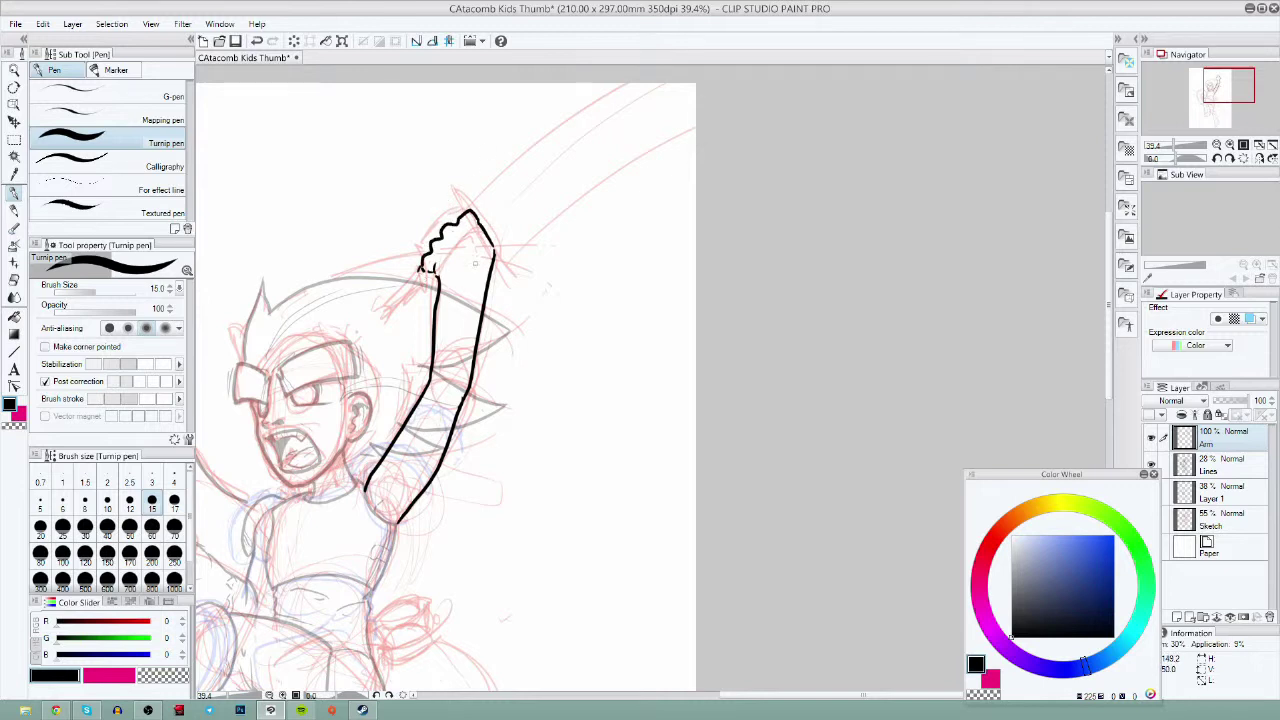
mouse_move(428, 266)
mouse_down()
mouse_move(390, 304)
mouse_move(398, 318)
mouse_up()
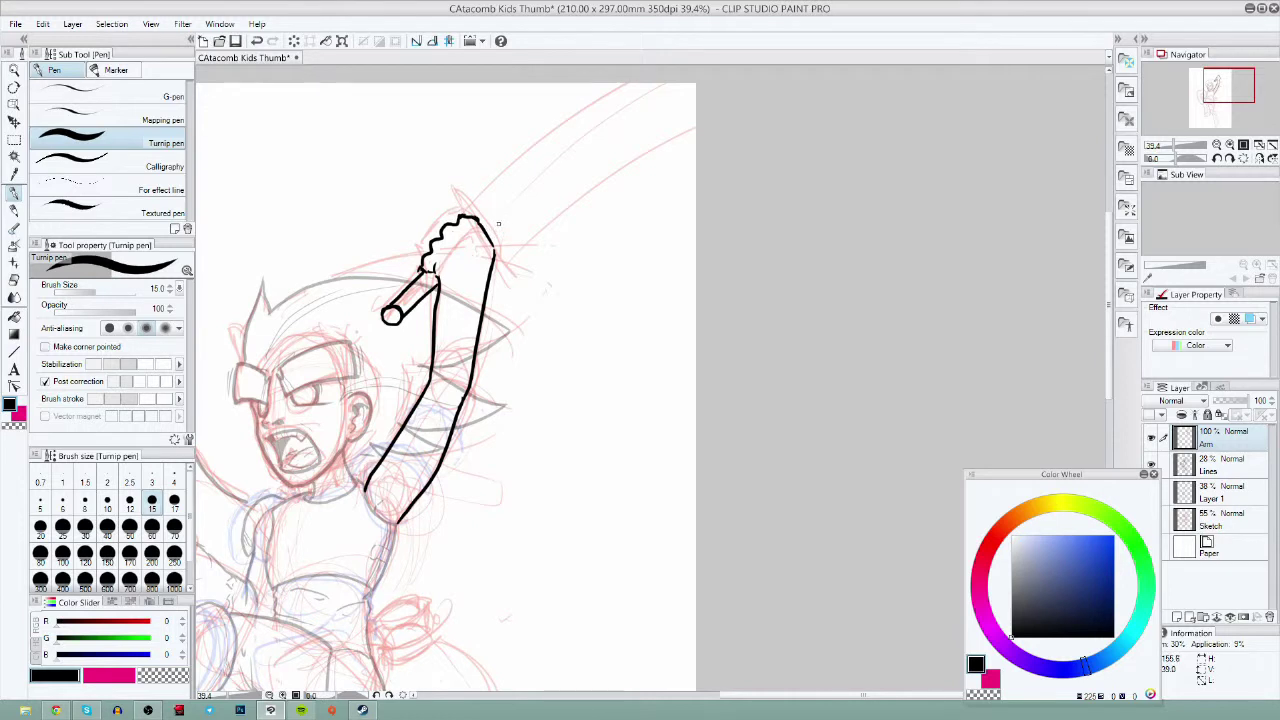
click(86, 499)
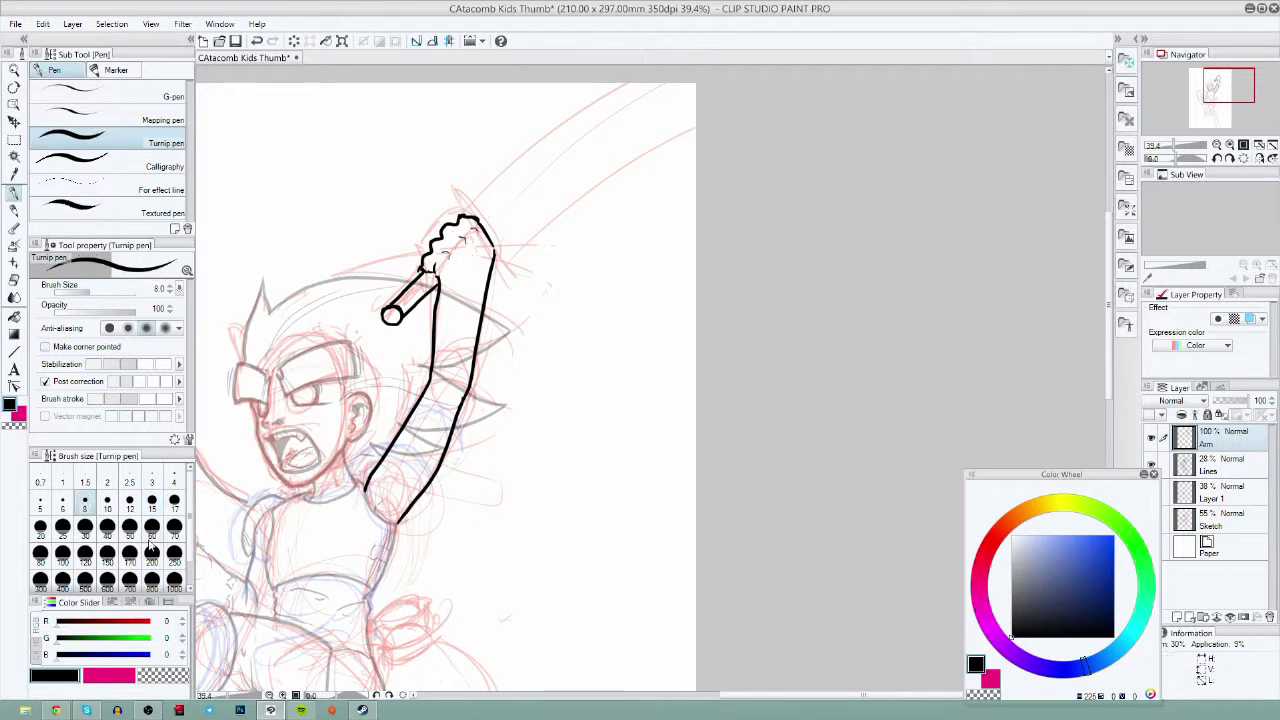
- Ink the sword's crossguard with round tips and the curved blade with its centre line at pen size 12
click(129, 499)
drag(494, 272, 515, 290)
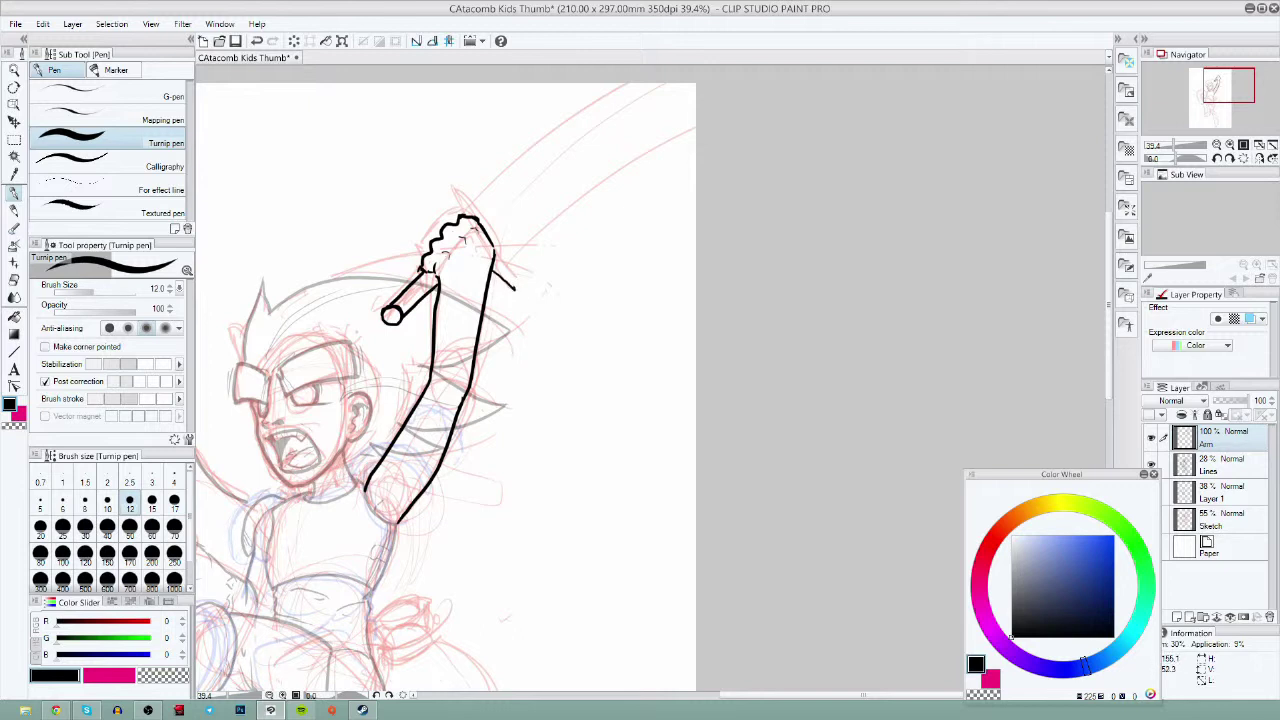
drag(455, 217, 431, 184)
drag(517, 301, 486, 230)
mouse_move(437, 183)
mouse_down()
mouse_move(470, 216)
mouse_move(638, 85)
mouse_up()
drag(503, 262, 696, 140)
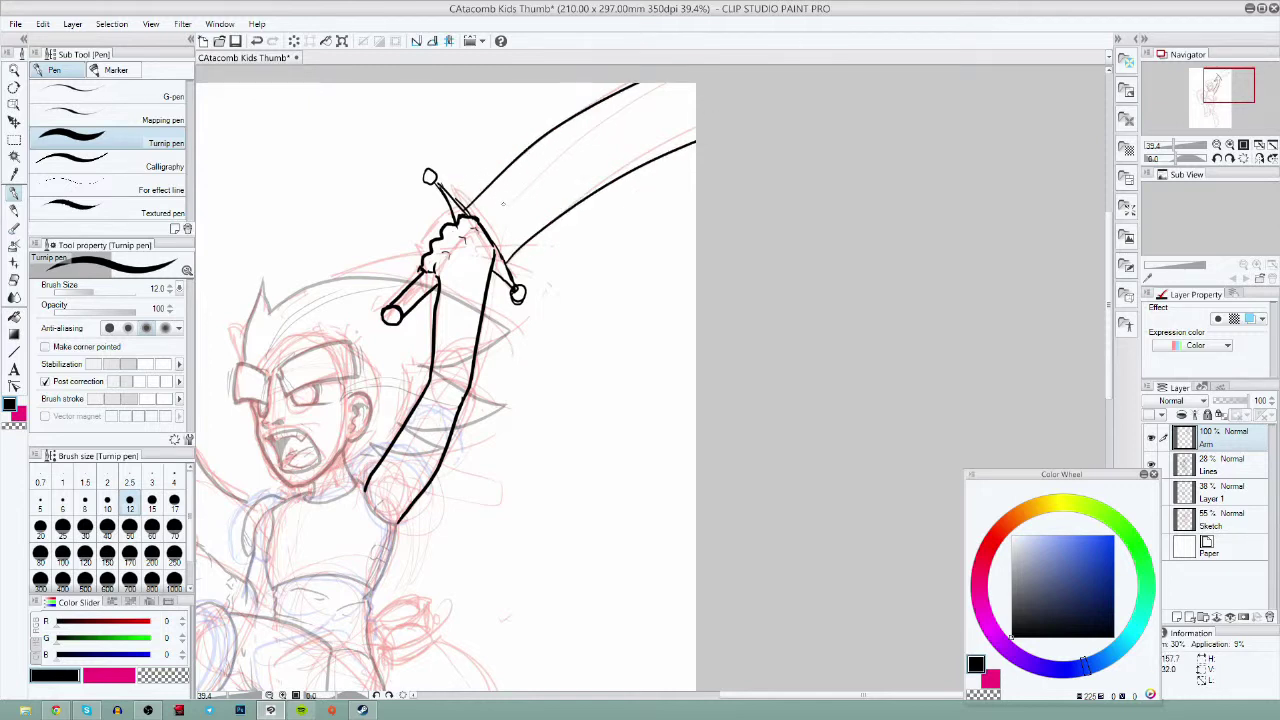
drag(488, 228, 666, 106)
mouse_move(386, 310)
mouse_down()
mouse_move(398, 322)
mouse_move(386, 314)
mouse_move(432, 278)
mouse_move(387, 318)
mouse_move(391, 333)
mouse_up()
drag(552, 336, 561, 385)
drag(502, 320, 517, 336)
mouse_move(455, 243)
mouse_down()
mouse_move(479, 265)
mouse_move(464, 273)
mouse_up()
key(ctrl+z)
key(ctrl+z)
key(ctrl+z)
- Shade the crossguard and its round tips black, and fill the pommel at the end of the grip
mouse_move(437, 216)
mouse_down()
mouse_move(471, 263)
mouse_move(444, 230)
mouse_move(454, 238)
mouse_up()
drag(502, 302, 534, 346)
drag(432, 216, 444, 228)
drag(436, 216, 444, 226)
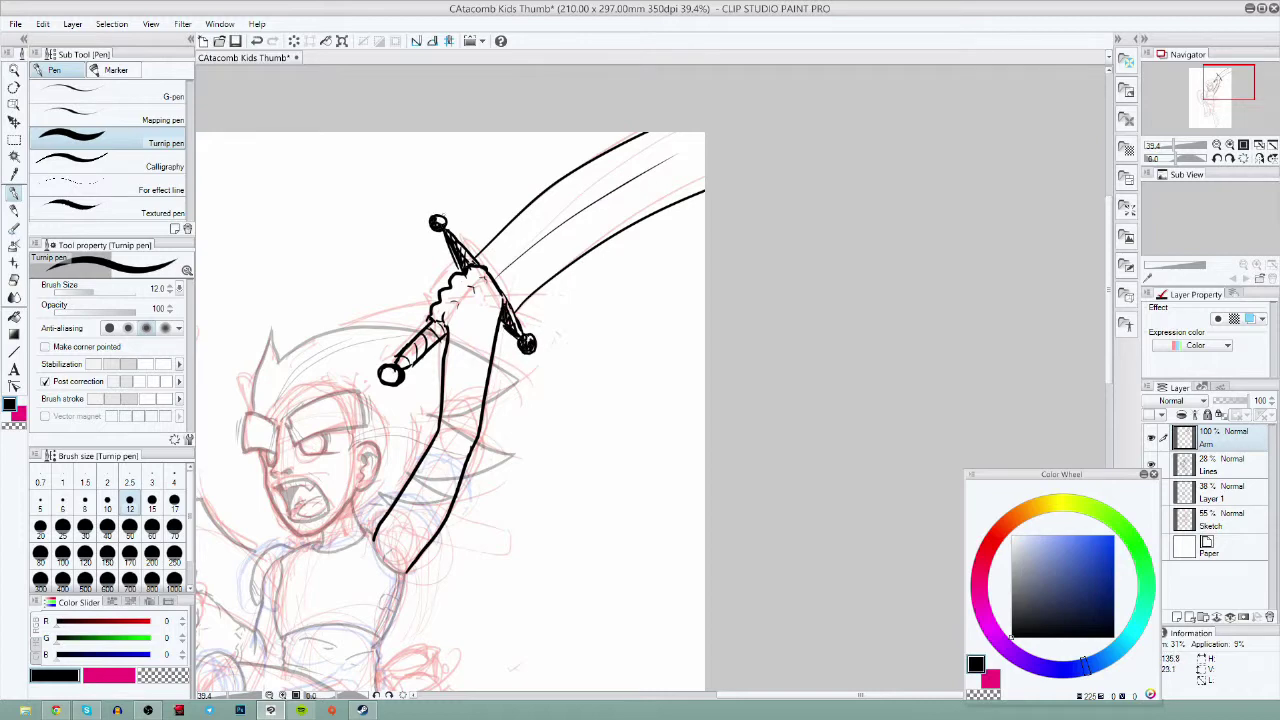
drag(394, 370, 396, 382)
drag(384, 372, 396, 380)
- Ink the curved shoulder end of the raised arm and add elbow creases and rough edges at pen size 8
mouse_move(561, 558)
mouse_down()
mouse_move(791, 340)
mouse_move(677, 448)
mouse_up()
drag(490, 431, 519, 463)
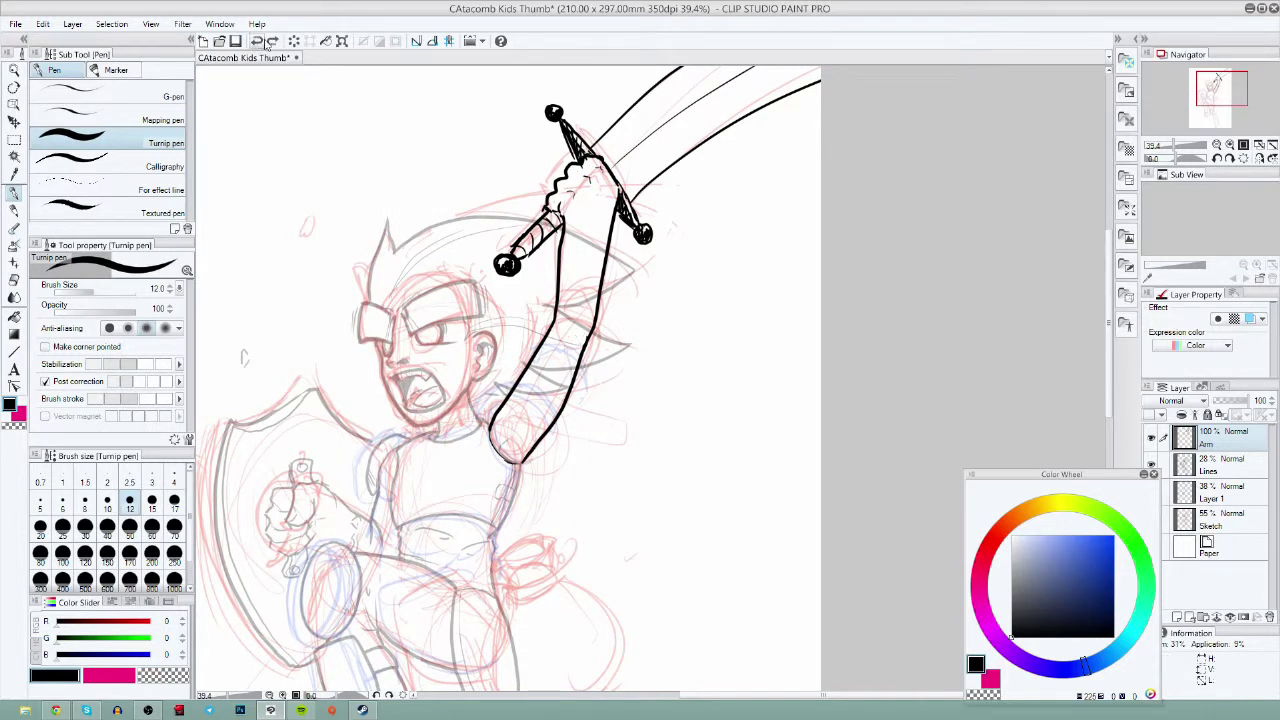
click(85, 498)
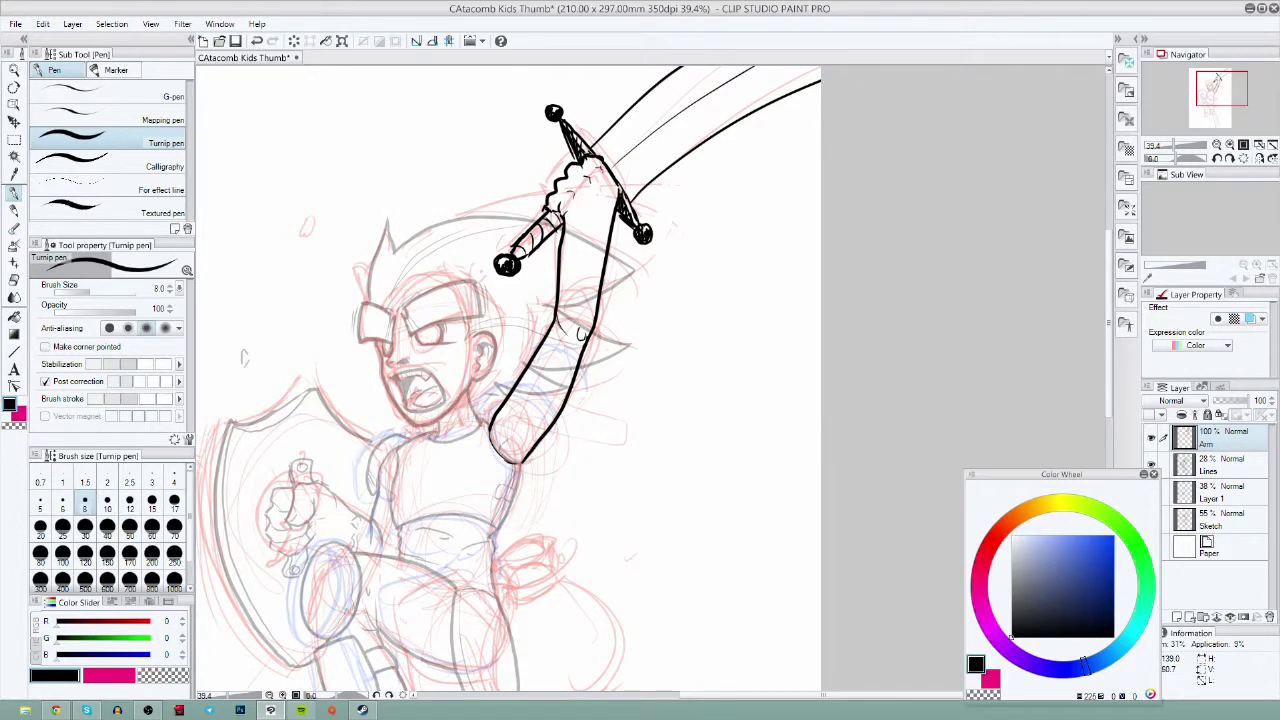
mouse_move(580, 335)
mouse_down()
mouse_move(600, 318)
mouse_move(566, 351)
mouse_move(582, 366)
mouse_up()
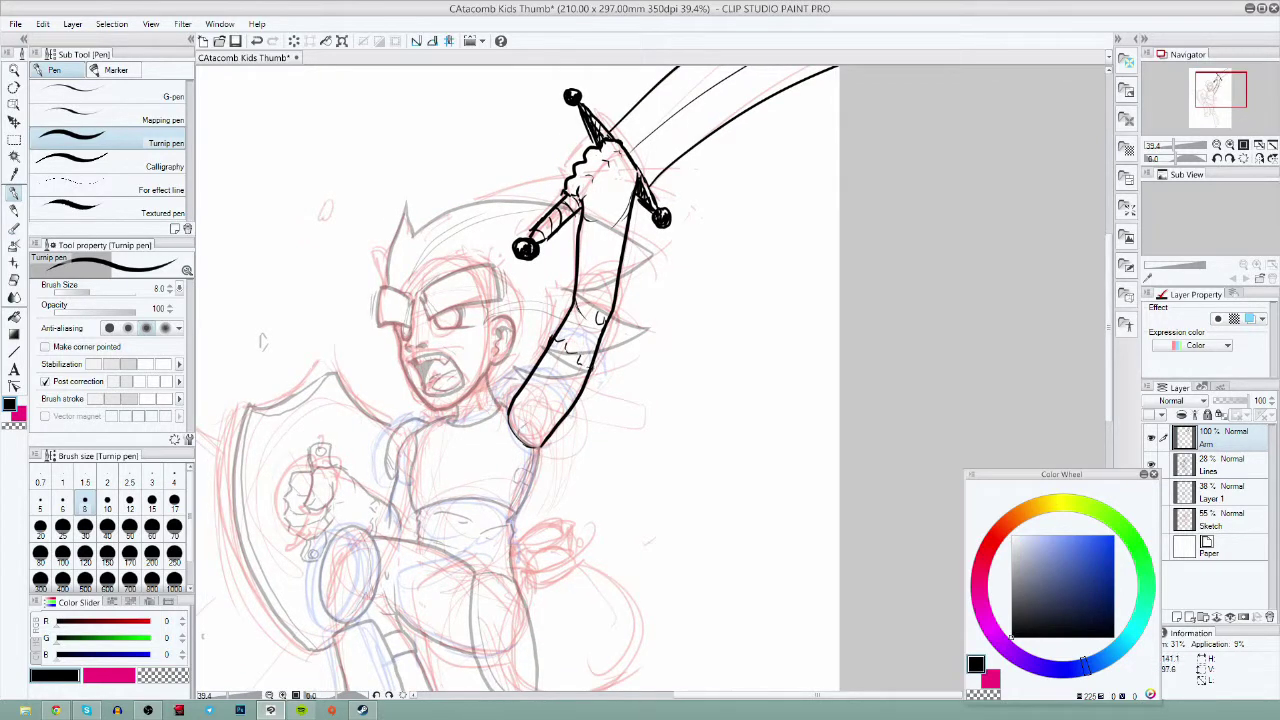
drag(548, 436, 536, 460)
drag(506, 410, 526, 444)
- Add a new layer named Outline Arm and place it directly below the Arm layer
click(1176, 617)
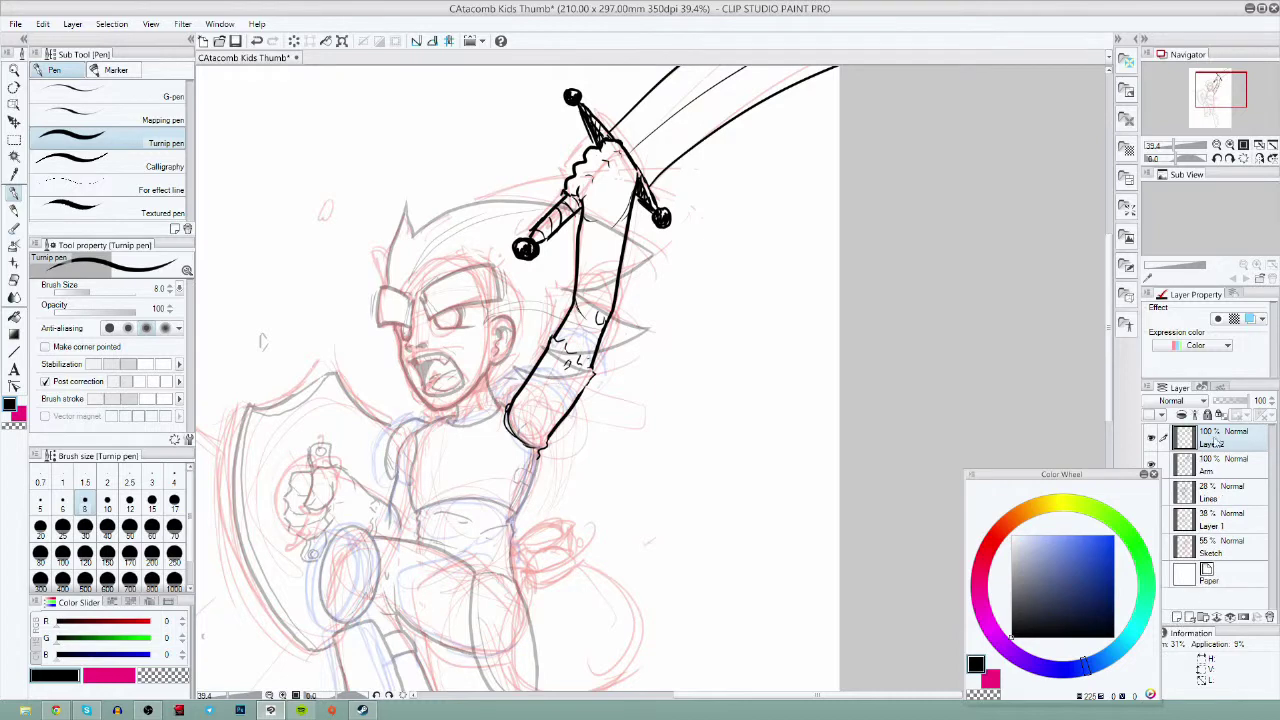
double_click(1233, 443)
text(Outline Arm)
key(Return)
drag(1229, 441, 1217, 472)
- Fill the raised arm, fist and sword grip with mid grey on Outline Arm using the Smooth India ink brush
click(1012, 580)
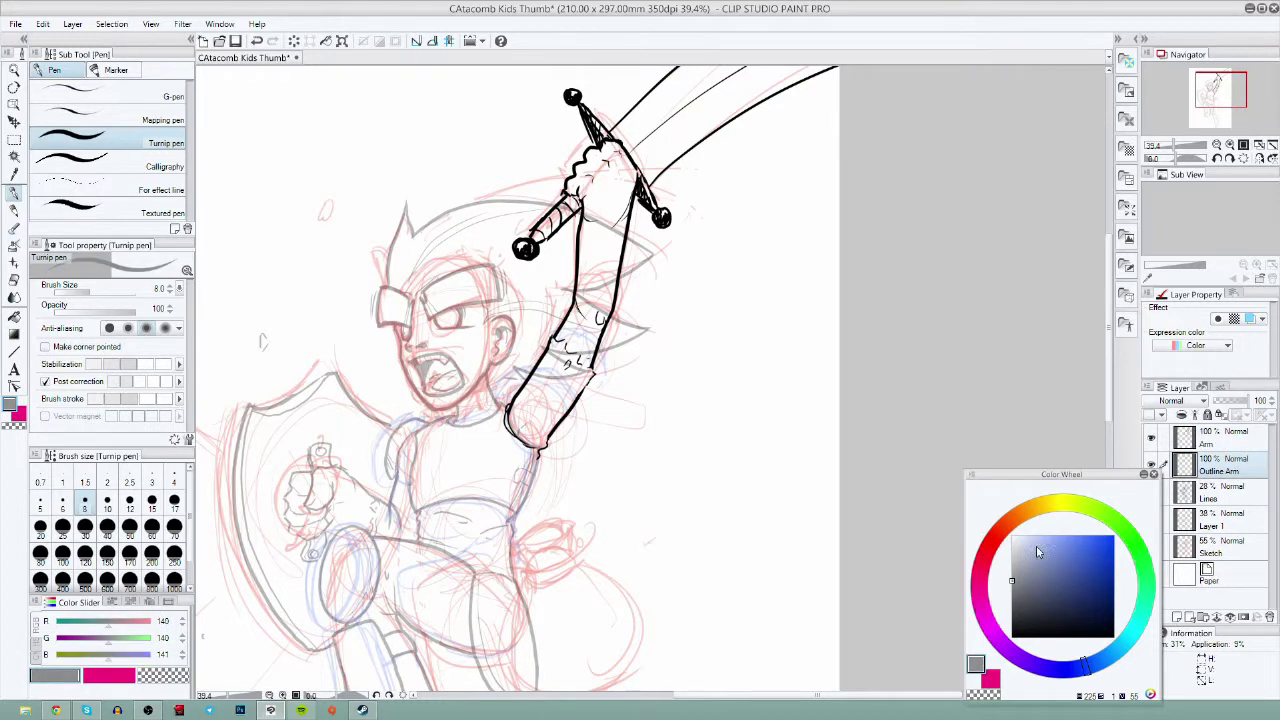
click(14, 228)
mouse_move(545, 390)
mouse_down()
mouse_move(512, 425)
mouse_move(530, 442)
mouse_move(585, 372)
mouse_move(562, 354)
mouse_move(577, 332)
mouse_up()
click(155, 121)
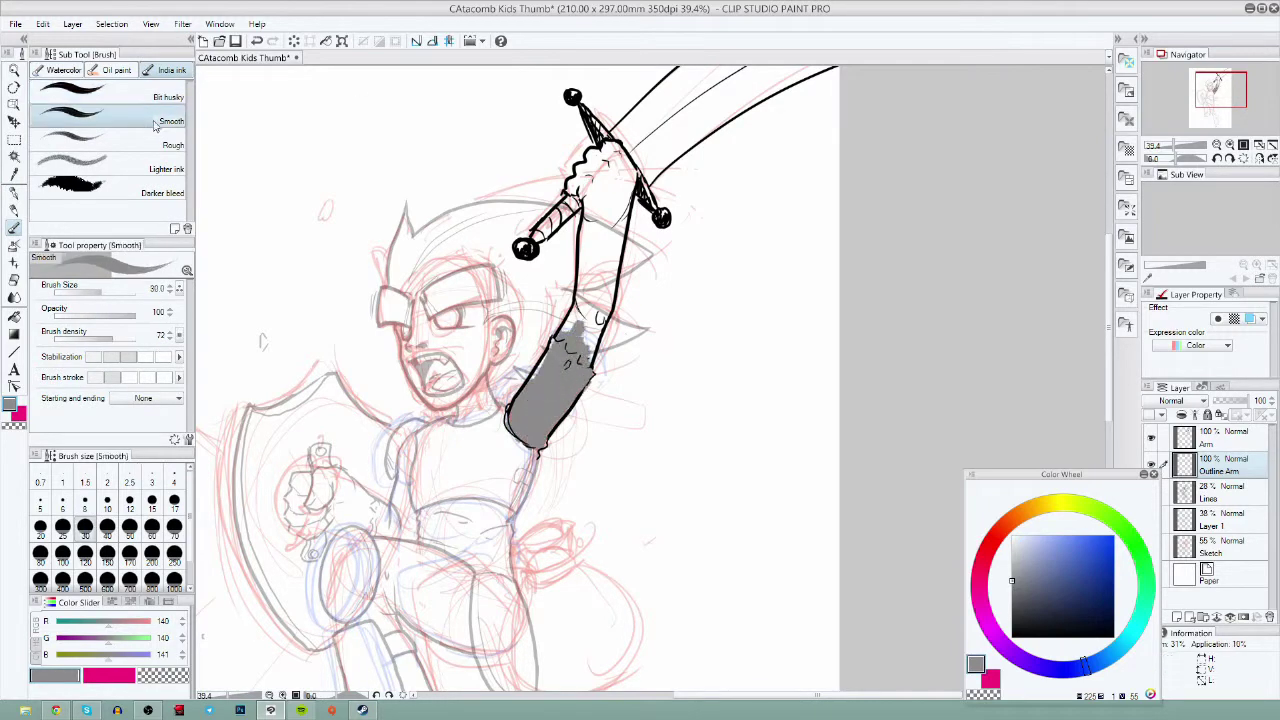
mouse_move(534, 378)
mouse_down()
mouse_move(612, 275)
mouse_move(576, 326)
mouse_move(584, 298)
mouse_up()
drag(104, 294, 120, 290)
mouse_move(565, 340)
mouse_down()
mouse_move(615, 180)
mouse_move(600, 200)
mouse_move(576, 178)
mouse_move(600, 156)
mouse_move(622, 160)
mouse_move(520, 245)
mouse_move(555, 212)
mouse_move(658, 214)
mouse_move(640, 184)
mouse_up()
mouse_move(602, 134)
mouse_down()
mouse_move(580, 106)
mouse_move(590, 114)
mouse_up()
- Fill the curved sword blade with the same grey out to the canvas edge
drag(692, 121, 714, 207)
mouse_move(674, 260)
mouse_down()
mouse_move(952, 96)
mouse_move(862, 154)
mouse_up()
drag(638, 226, 868, 75)
mouse_move(722, 156)
mouse_down()
mouse_move(652, 222)
mouse_move(765, 172)
mouse_move(869, 97)
mouse_up()
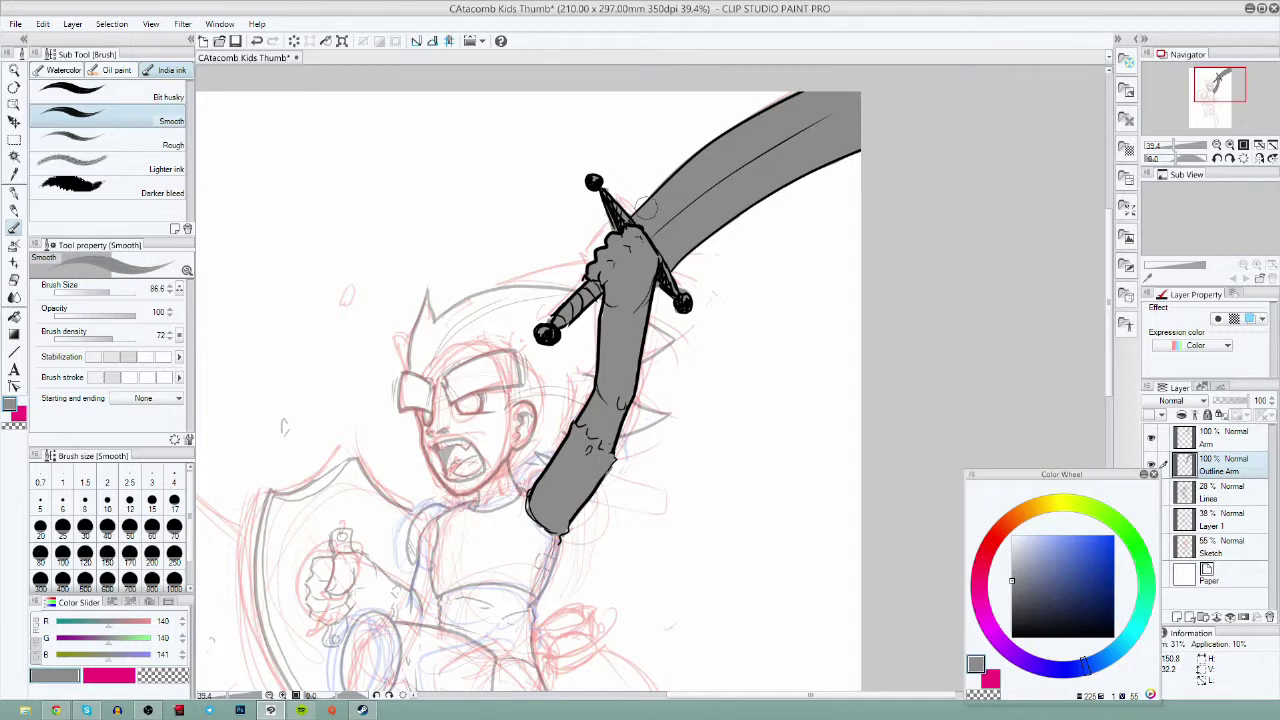
- Select the Lines layer and restore its opacity to 100%
click(1230, 504)
drag(1229, 401, 1254, 408)
drag(629, 678, 802, 555)
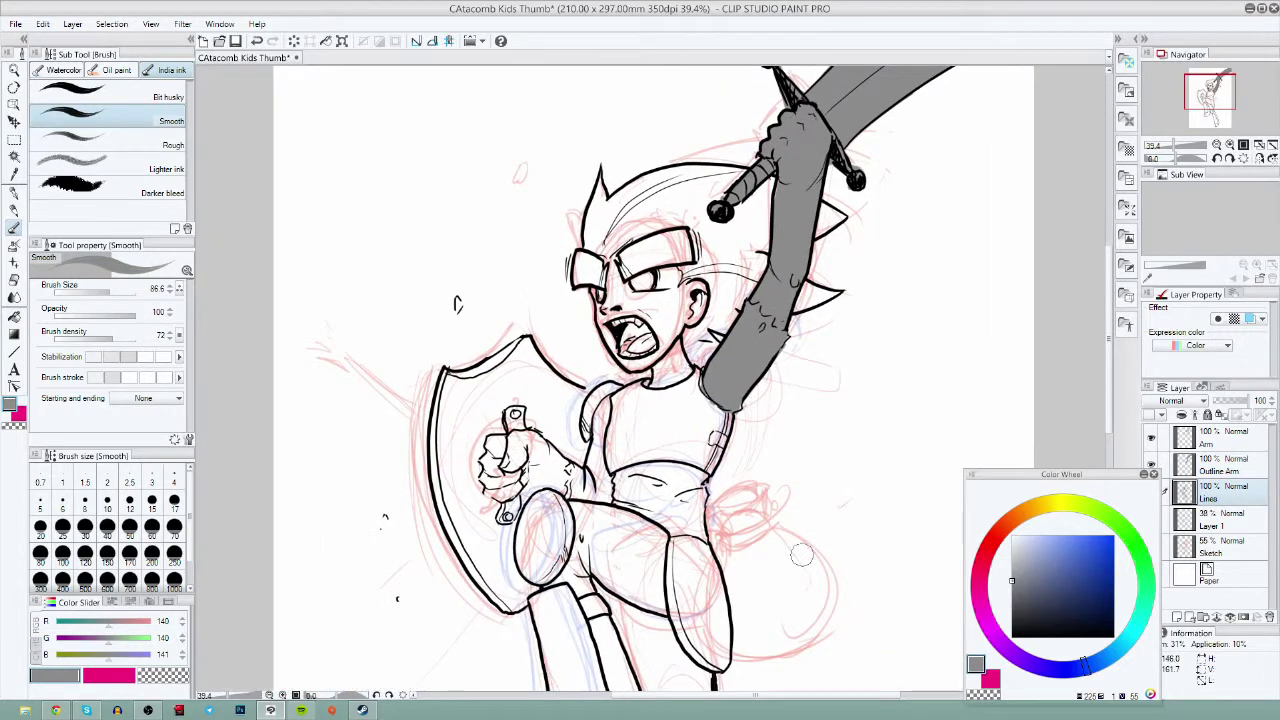
mouse_move(838, 598)
mouse_down()
mouse_move(827, 345)
mouse_move(785, 184)
mouse_up()
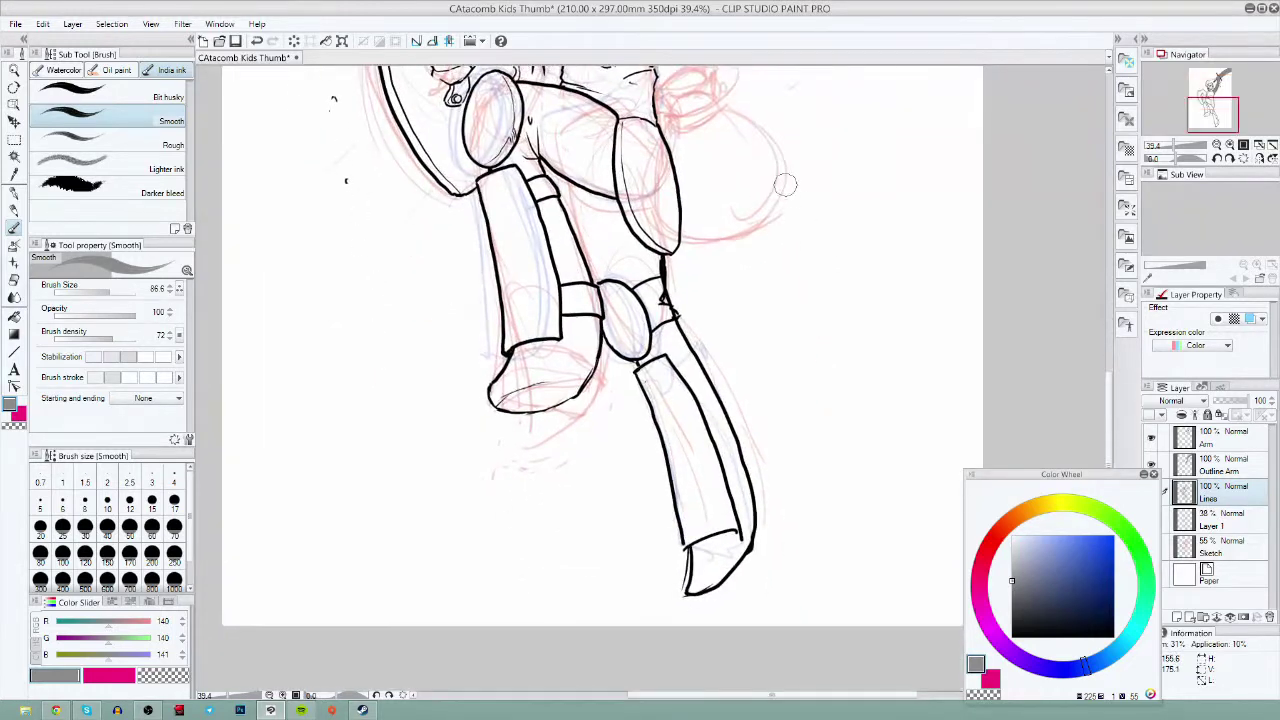
- Clean up the rear boot's outline and re-ink its toe with the Turnip pen in black, undoing stray strokes
drag(763, 537, 761, 554)
mouse_move(680, 608)
mouse_down()
mouse_move(678, 562)
mouse_move(691, 600)
mouse_up()
click(991, 680)
click(1012, 637)
click(14, 193)
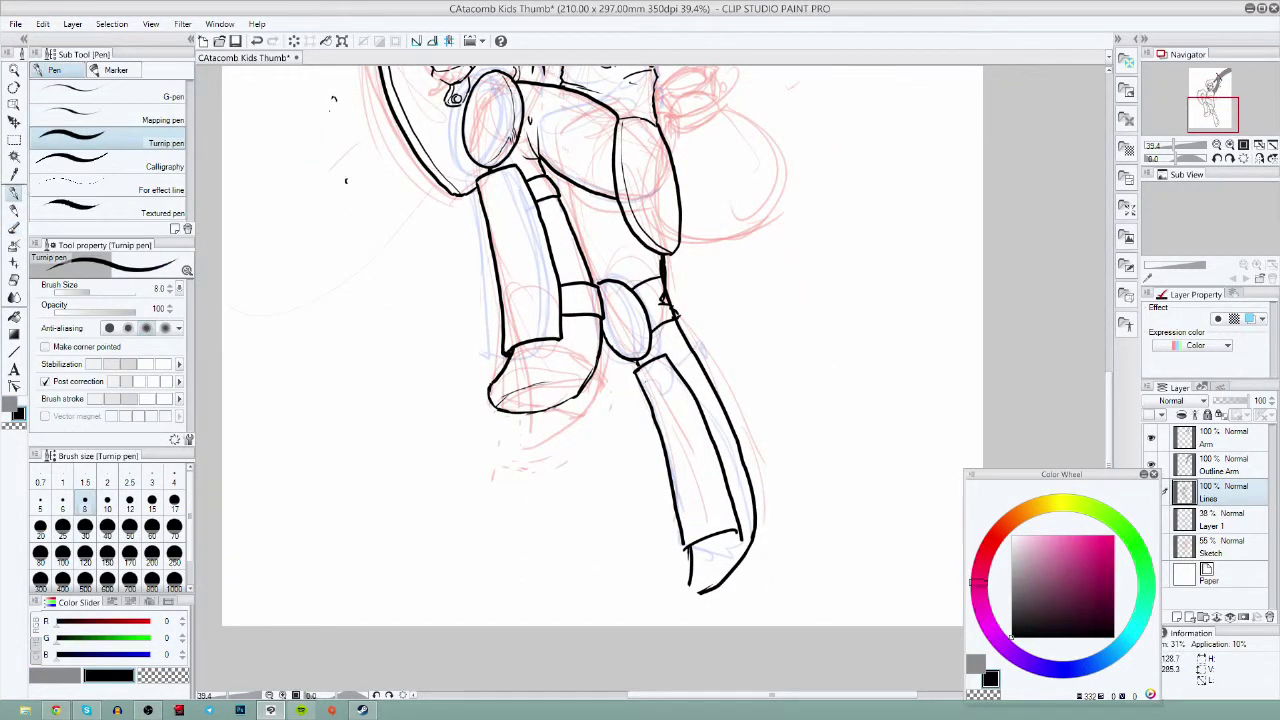
drag(687, 582, 703, 593)
key(ctrl+z)
key(ctrl+z)
key(ctrl+z)
- Ink an inner edge line on the rear shin guard and strap lines across the calf, using pen size 12 for the straps
mouse_move(686, 545)
mouse_down()
mouse_move(731, 516)
mouse_move(678, 382)
mouse_move(655, 361)
mouse_move(702, 364)
mouse_up()
click(135, 499)
drag(700, 392, 701, 399)
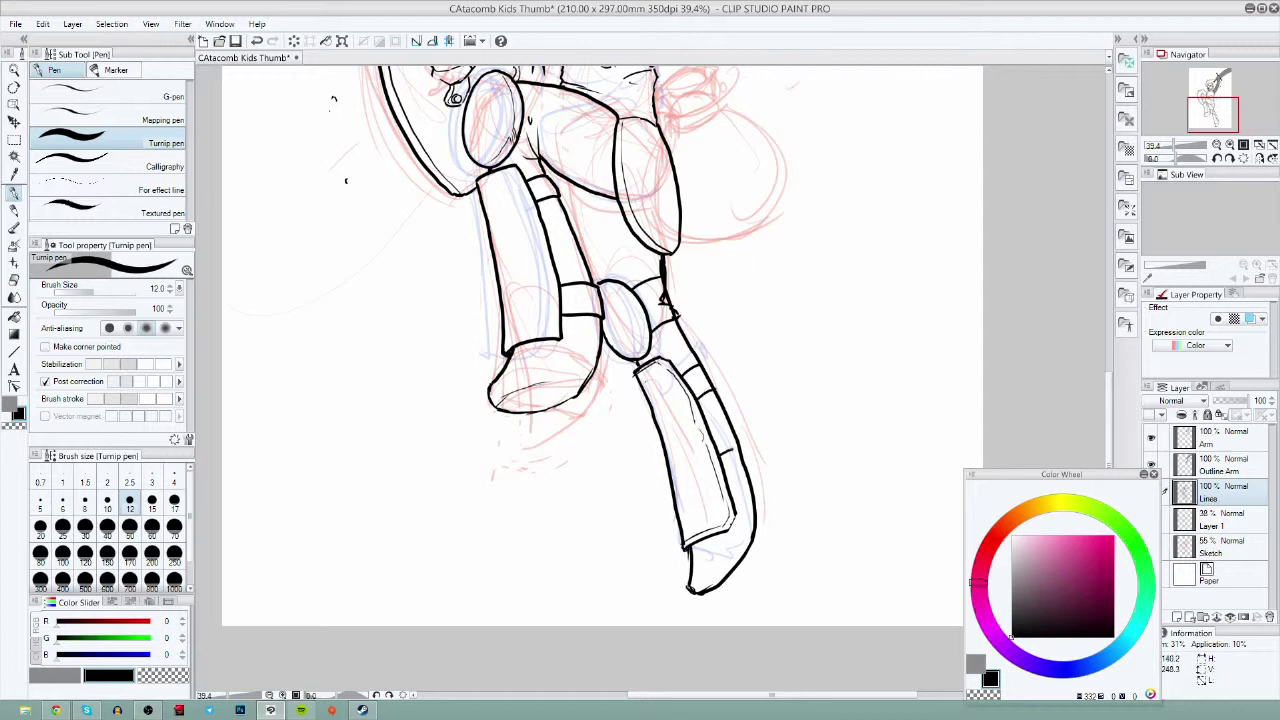
drag(721, 454, 740, 447)
mouse_move(730, 484)
mouse_down()
mouse_move(750, 479)
mouse_move(745, 460)
mouse_move(750, 482)
mouse_up()
mouse_move(700, 362)
mouse_down()
mouse_move(717, 392)
mouse_move(702, 366)
mouse_up()
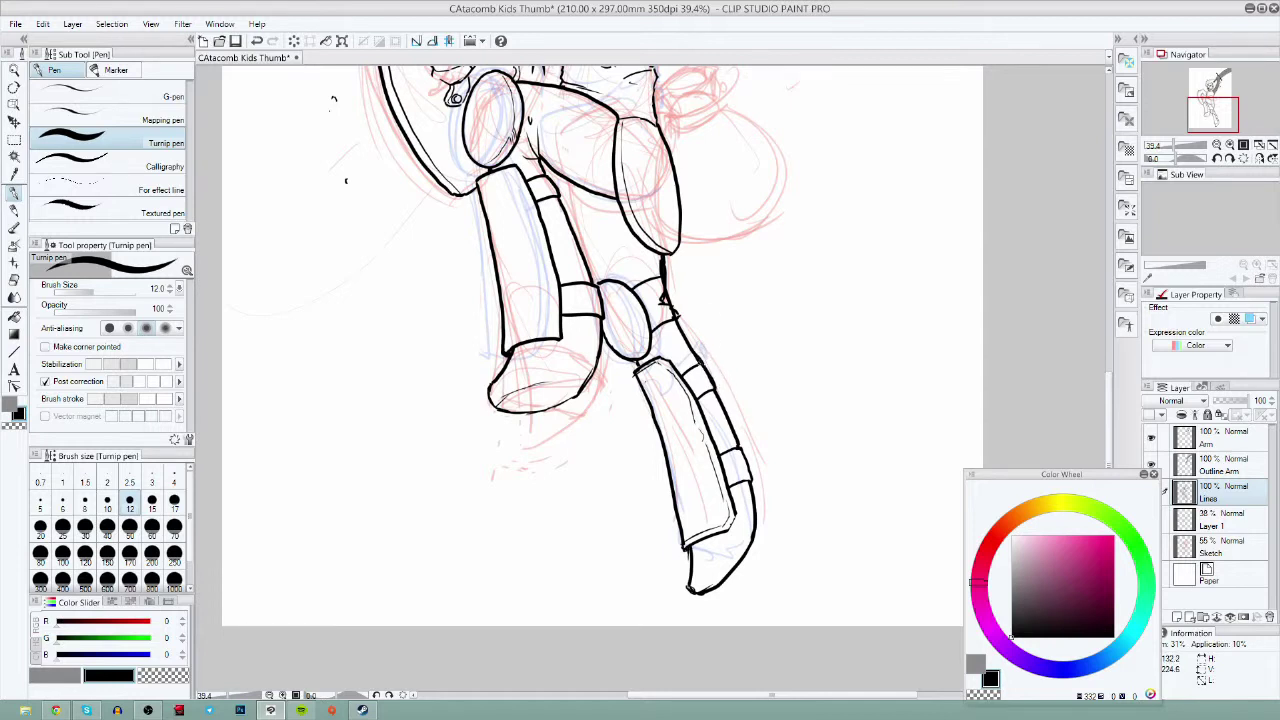
- Ink the front leg's strap detail and the front shin guard's inner edge at pen size 8, undoing misplaced lines
click(86, 502)
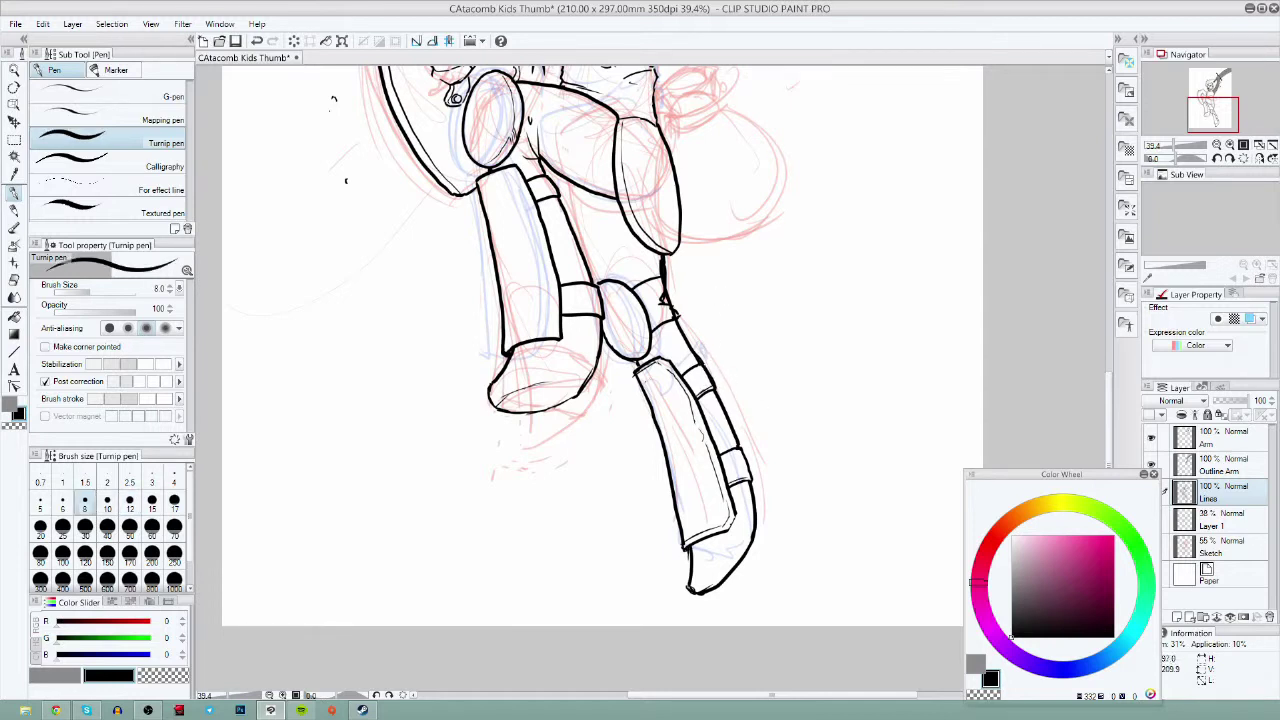
drag(563, 311, 589, 310)
click(257, 41)
mouse_move(534, 200)
mouse_down()
mouse_move(558, 195)
mouse_move(556, 310)
mouse_up()
key(ctrl+z)
drag(508, 346, 551, 330)
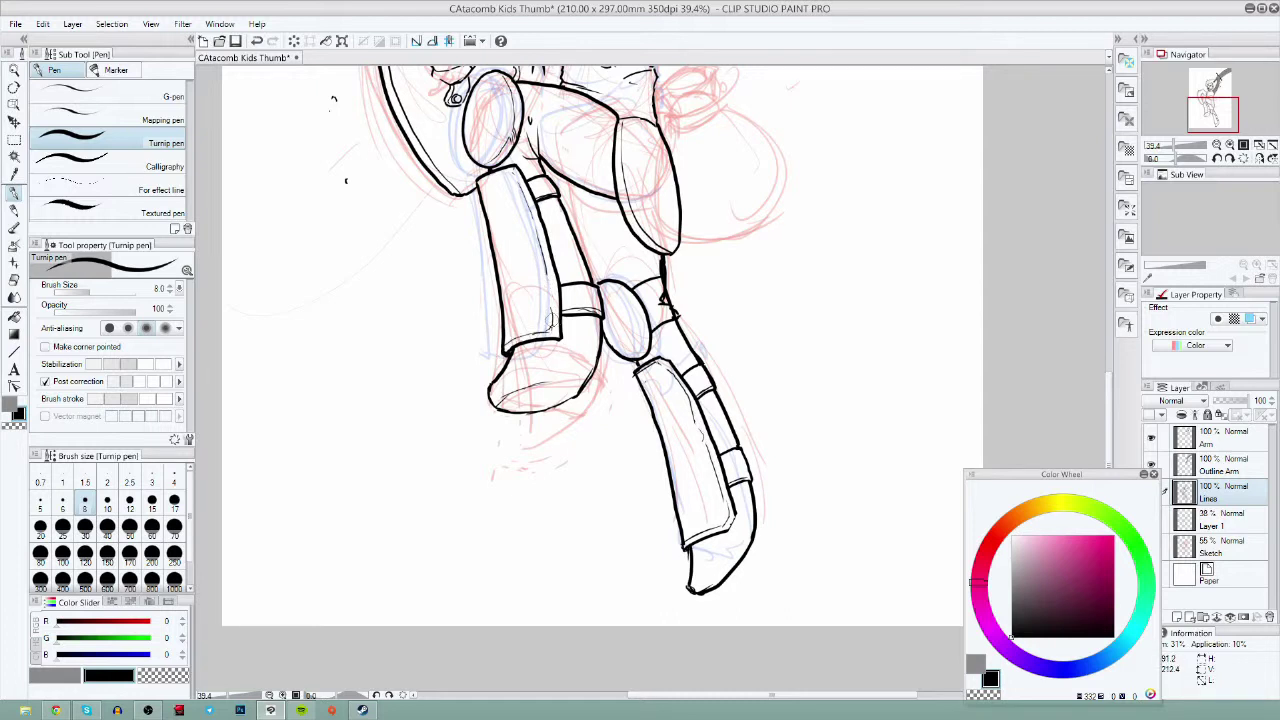
- Ink scratch marks on the front shin guard and cloth folds around the knees, undoing the last stray strokes
drag(497, 252, 509, 238)
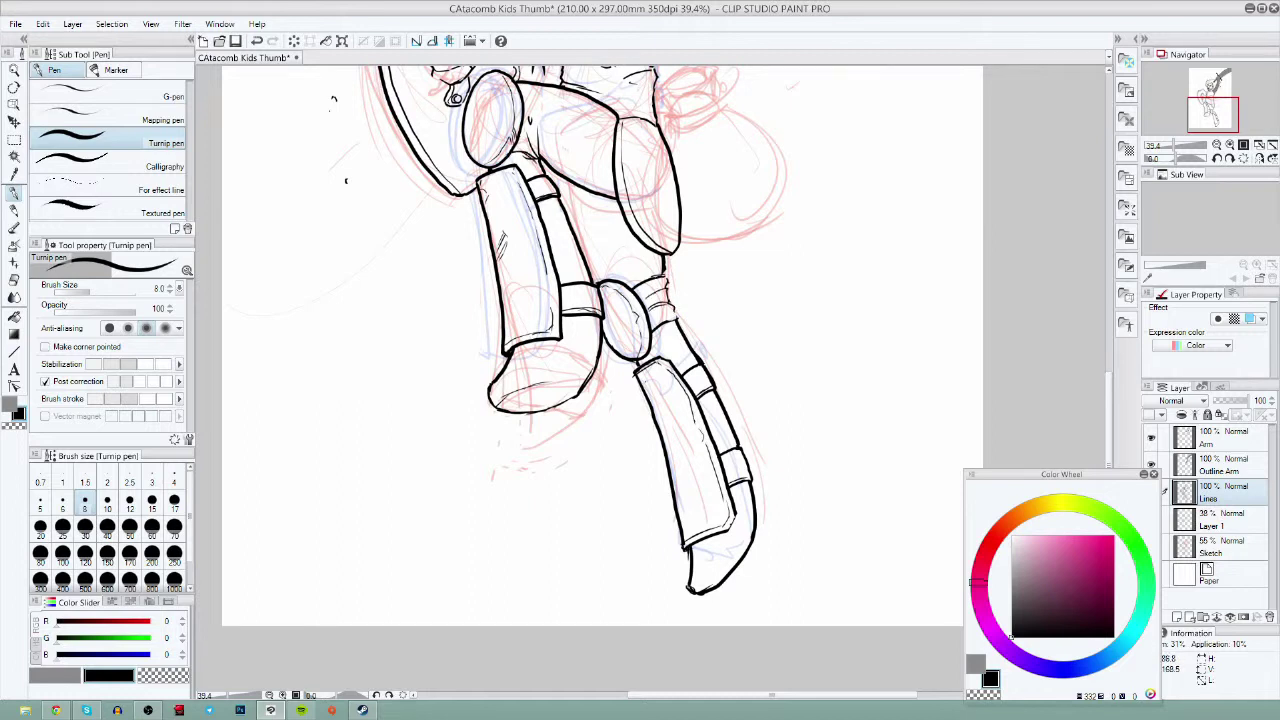
key(ctrl+z)
key(ctrl+z)
key(ctrl+z)
key(ctrl+z)
- Ink hatching along the shield's upper rim and small shading strokes on the far shoulder, neck and cheek
drag(535, 151, 595, 326)
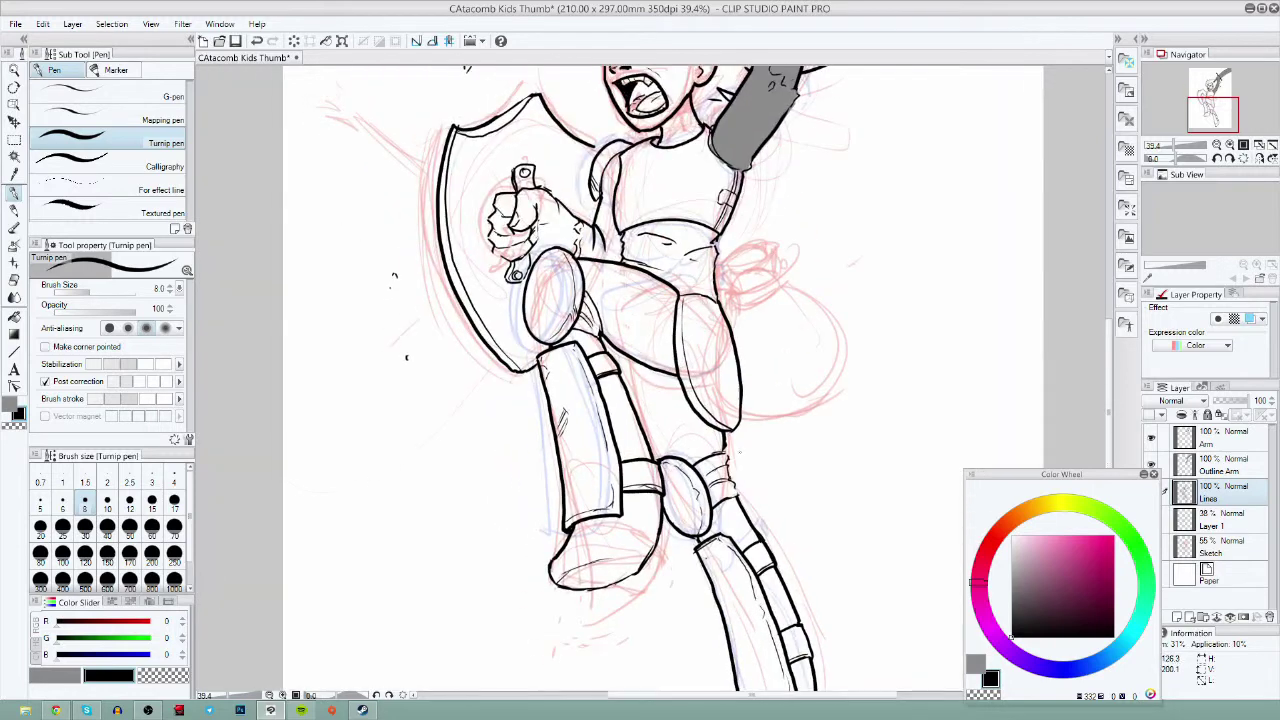
drag(585, 168, 597, 274)
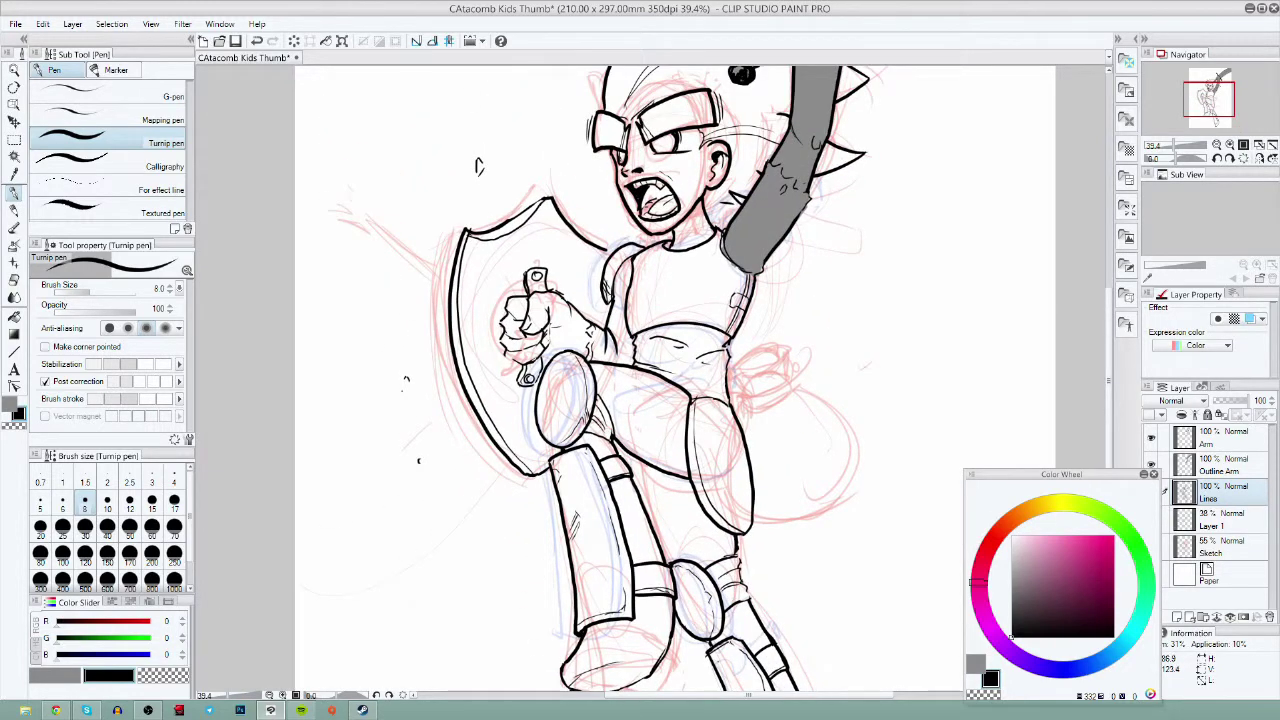
mouse_move(478, 166)
mouse_down()
mouse_move(441, 249)
mouse_move(485, 221)
mouse_up()
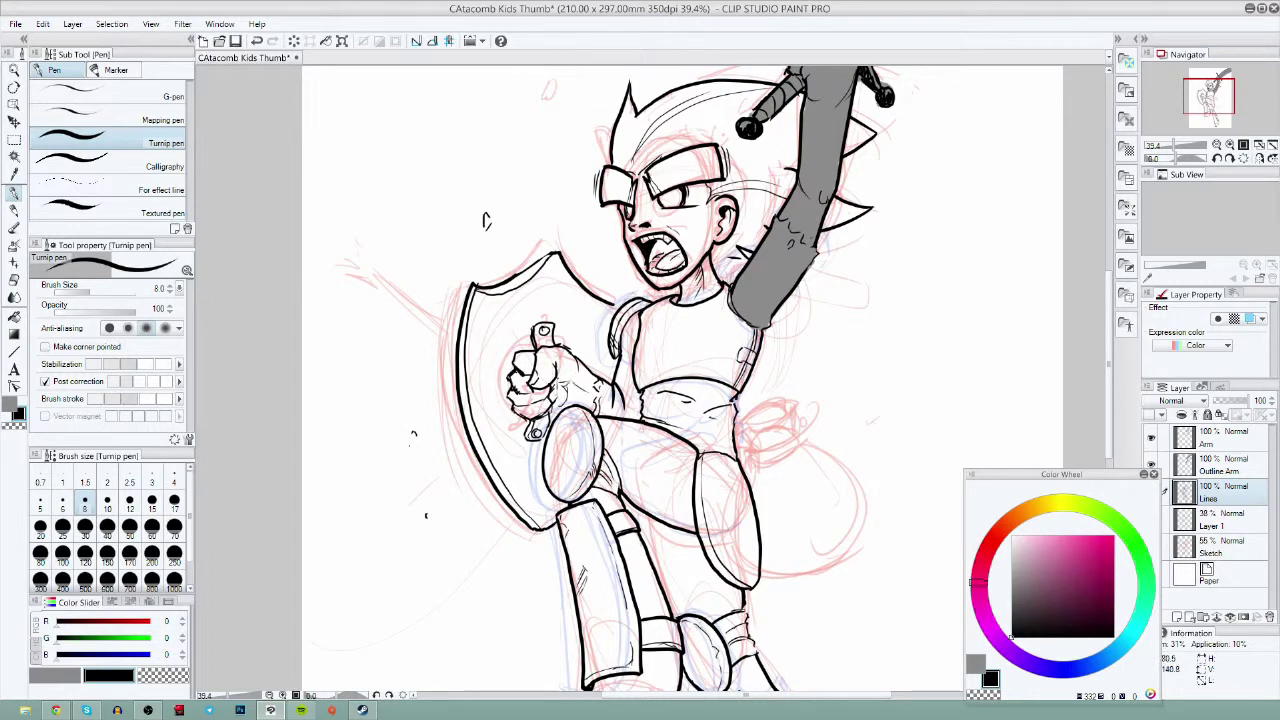
mouse_move(484, 284)
mouse_down()
mouse_move(556, 246)
mouse_move(486, 278)
mouse_up()
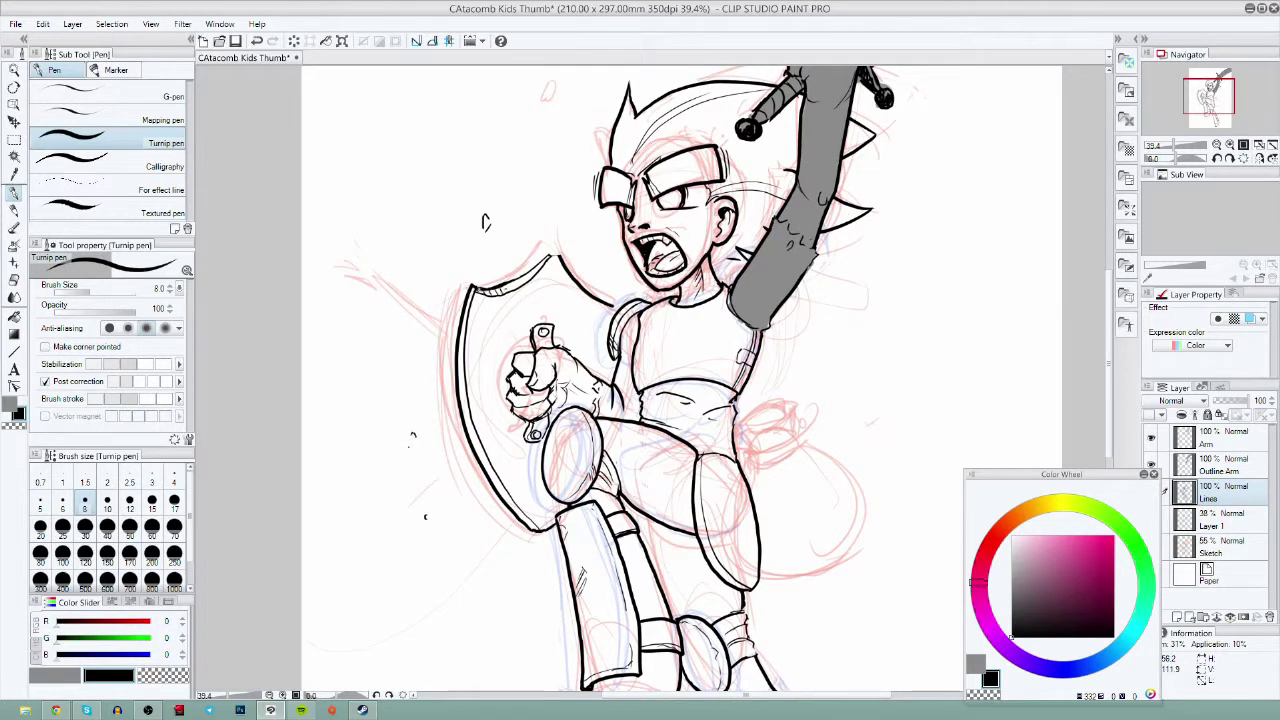
drag(864, 433, 677, 565)
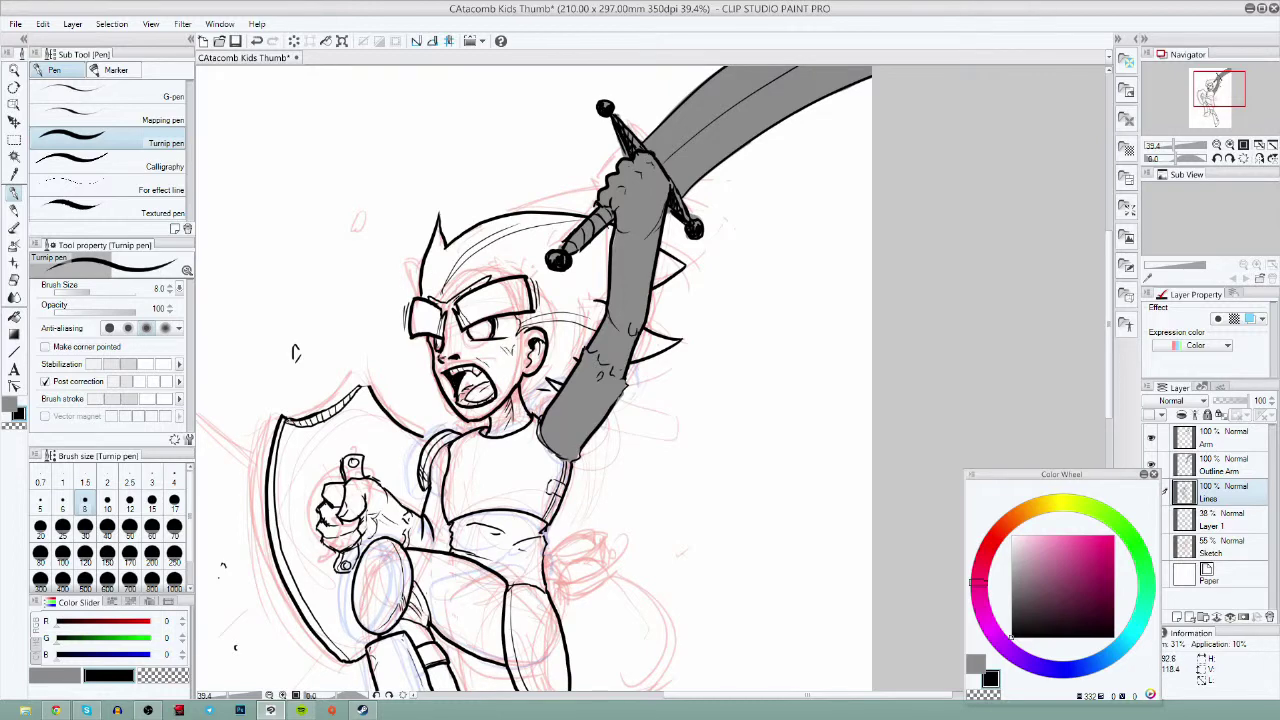
- Hide the Layer 1 and Sketch layers and examine the clean inked figure as a whole
drag(632, 553, 711, 328)
drag(1113, 477, 1095, 477)
click(1150, 546)
click(1150, 546)
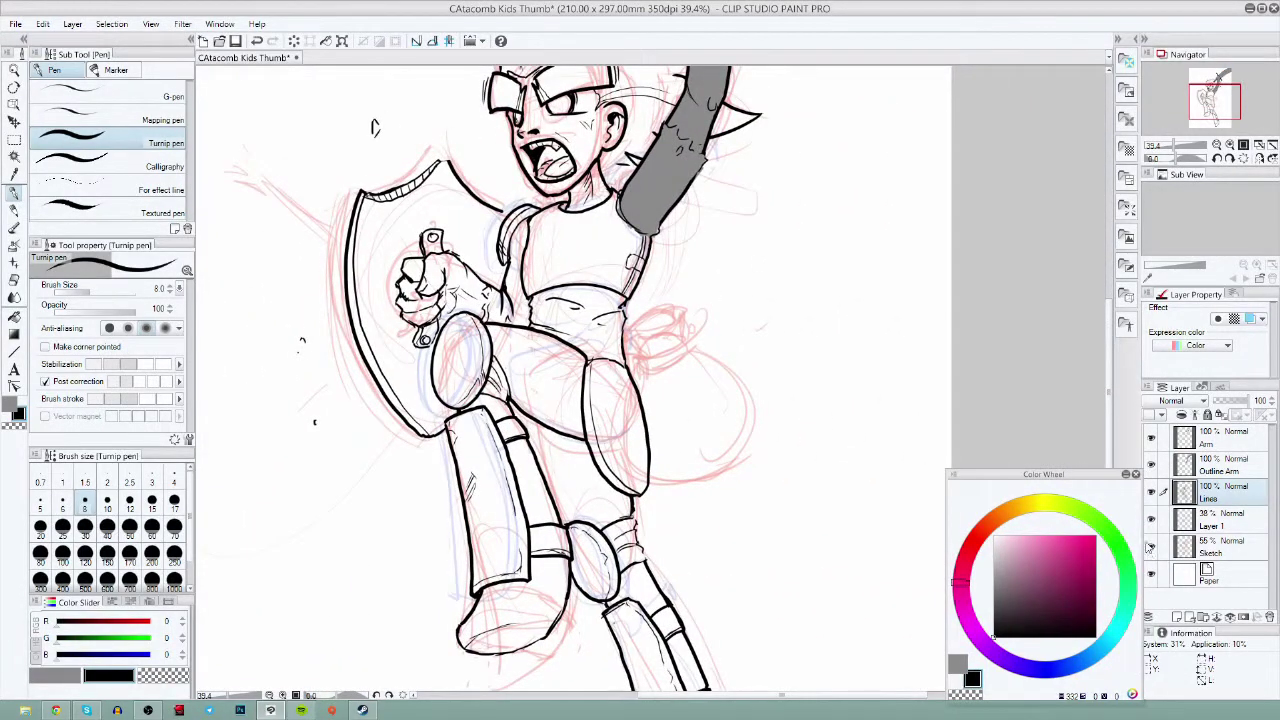
click(1150, 519)
click(1150, 546)
drag(726, 493, 756, 625)
click(14, 70)
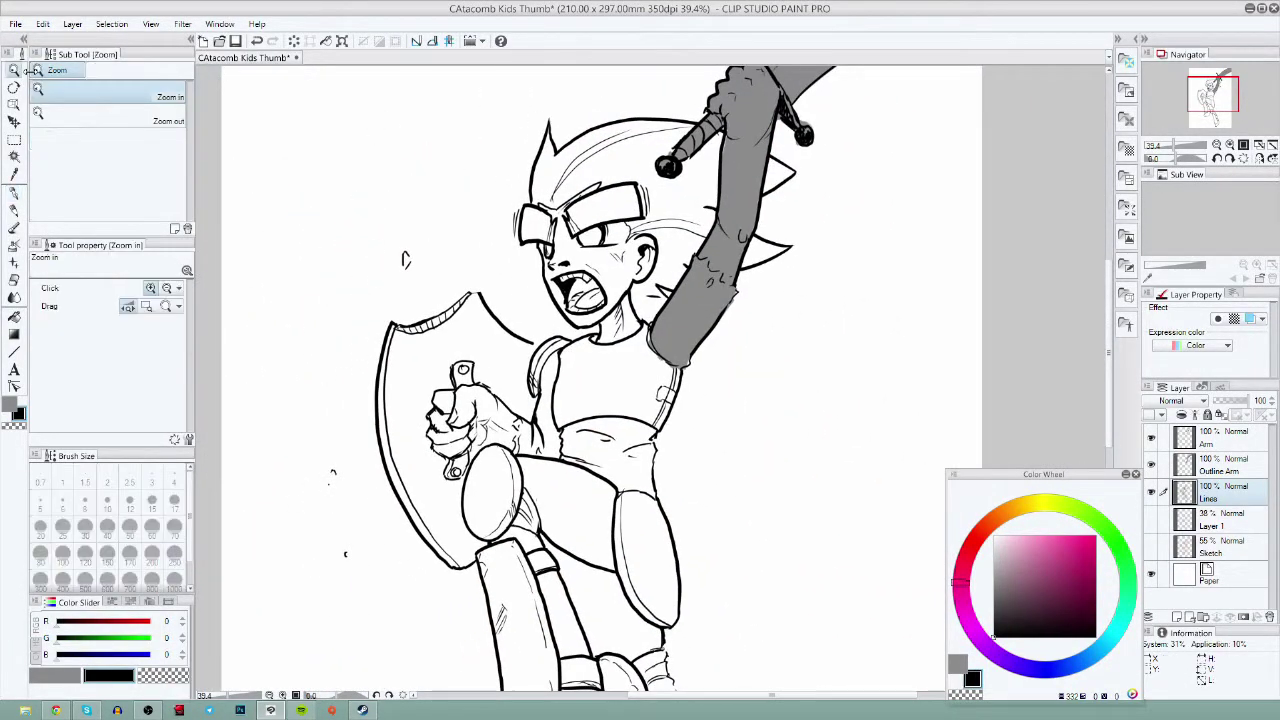
drag(803, 442, 806, 640)
drag(801, 497, 793, 460)
- Add a new layer named Flask at the top of the layer stack
click(1177, 617)
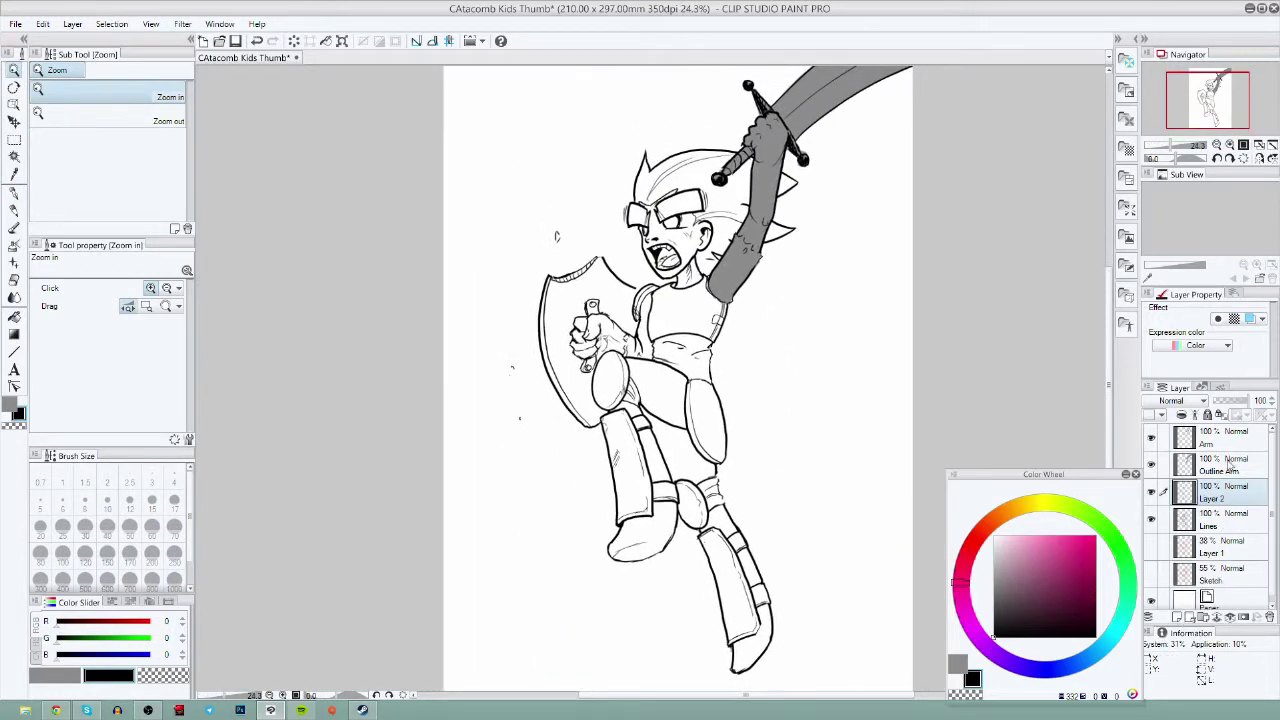
drag(1230, 494, 1217, 441)
double_click(1216, 444)
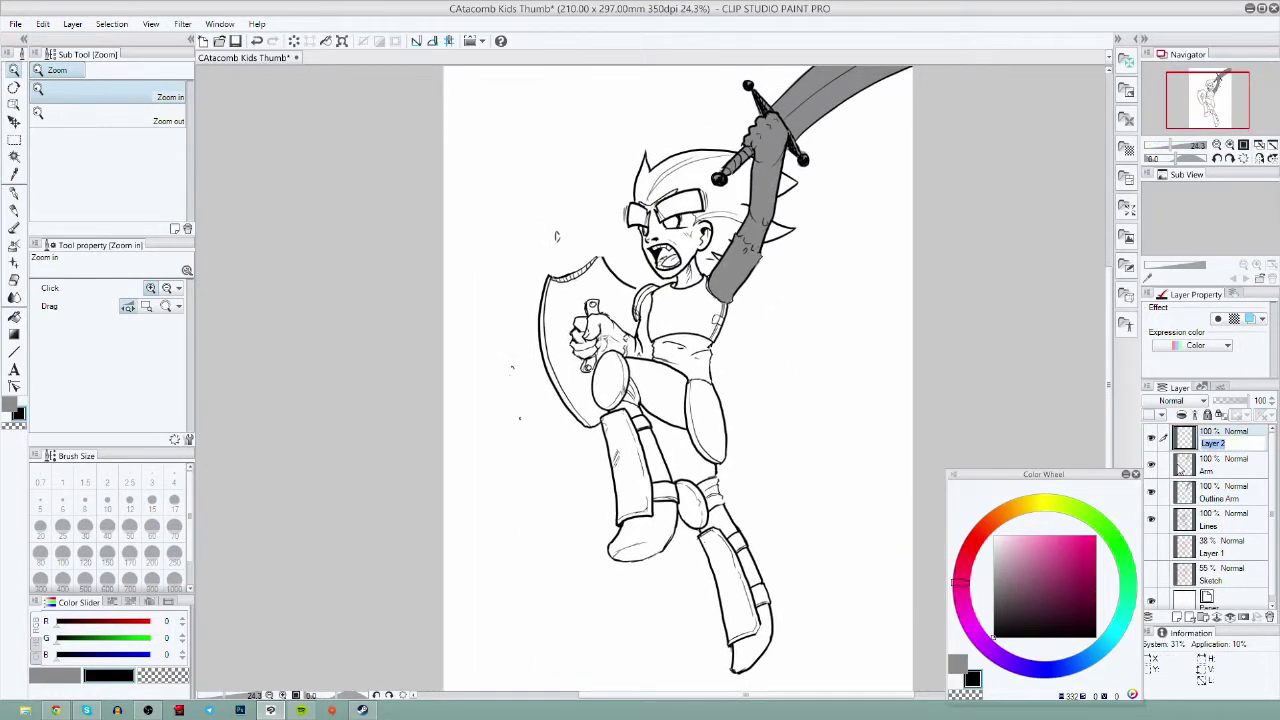
text(Flask)
key(Return)
- Show the Sketch and Layer 1 layers and set the Turnip pen to size 12 for inking the flask rough
click(1150, 574)
click(1150, 546)
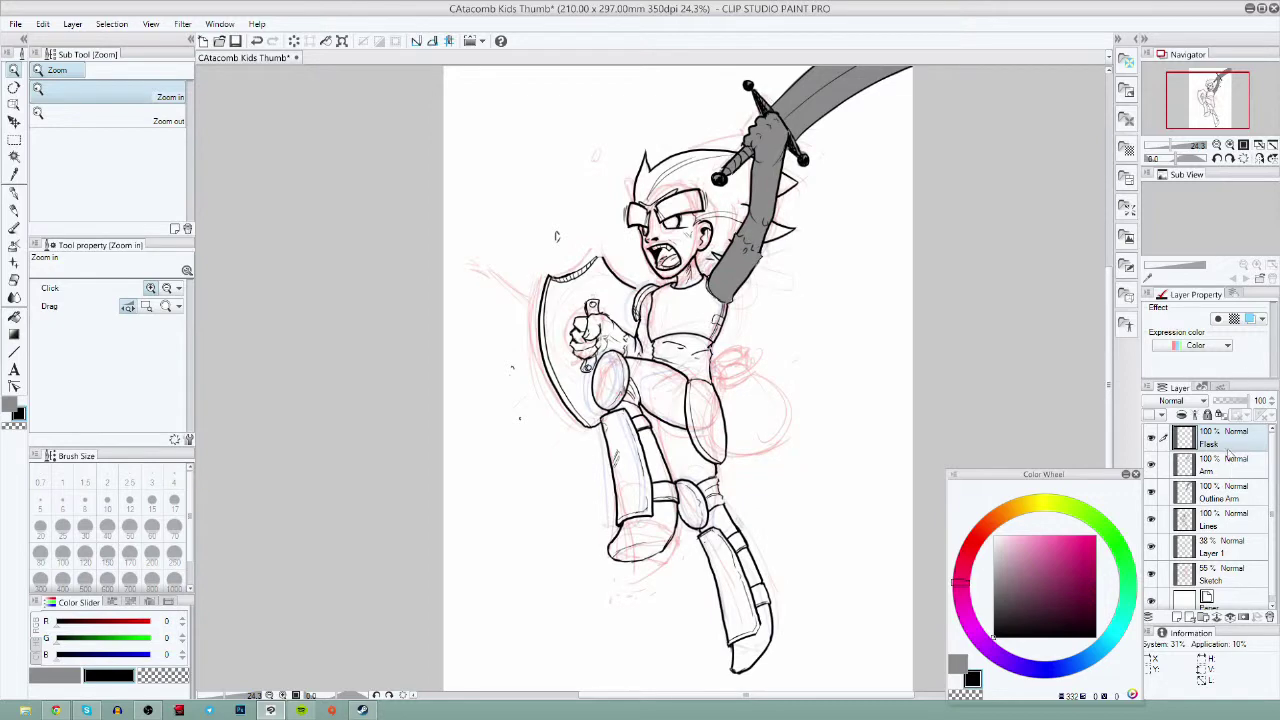
click(17, 193)
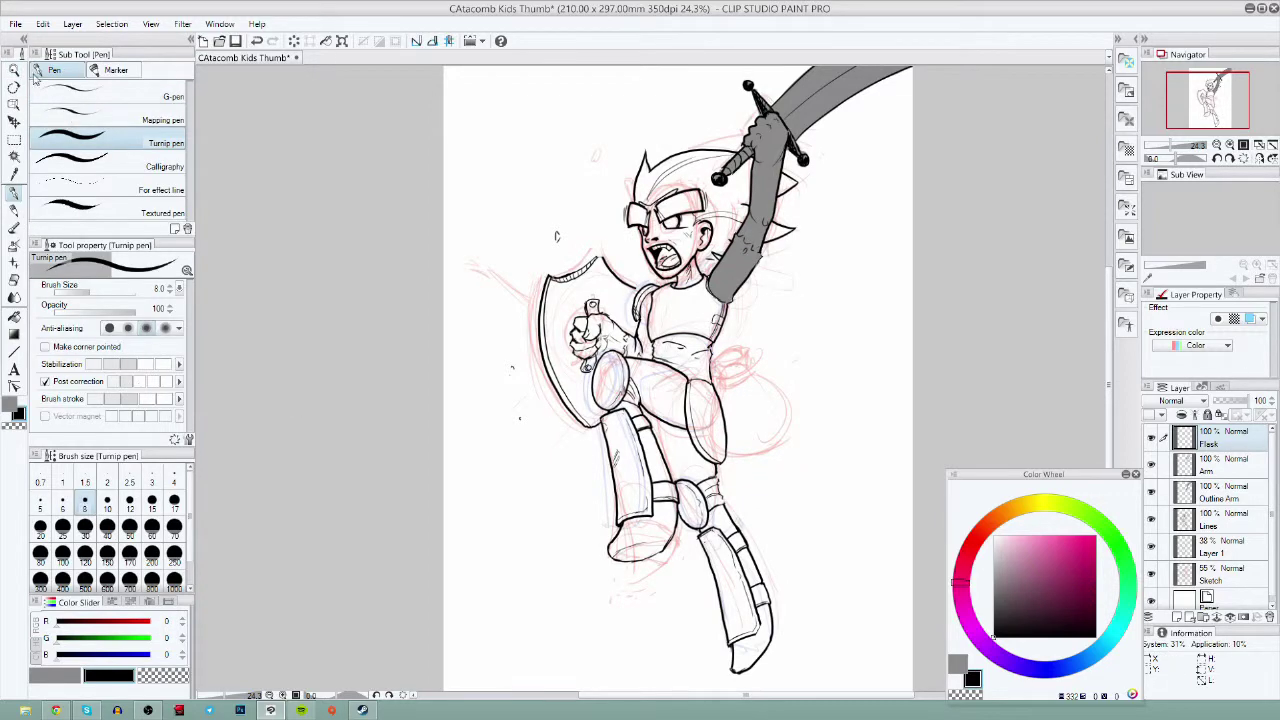
key(ctrl+space)
drag(768, 446, 787, 508)
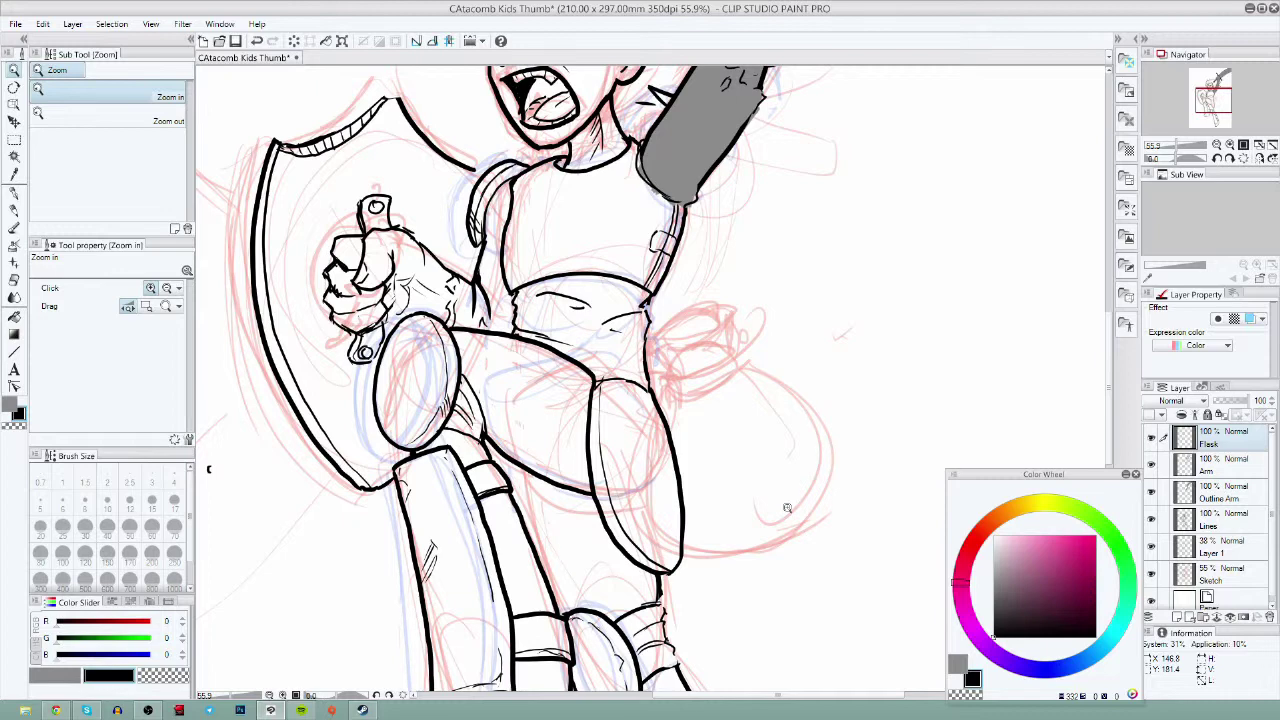
key(p)
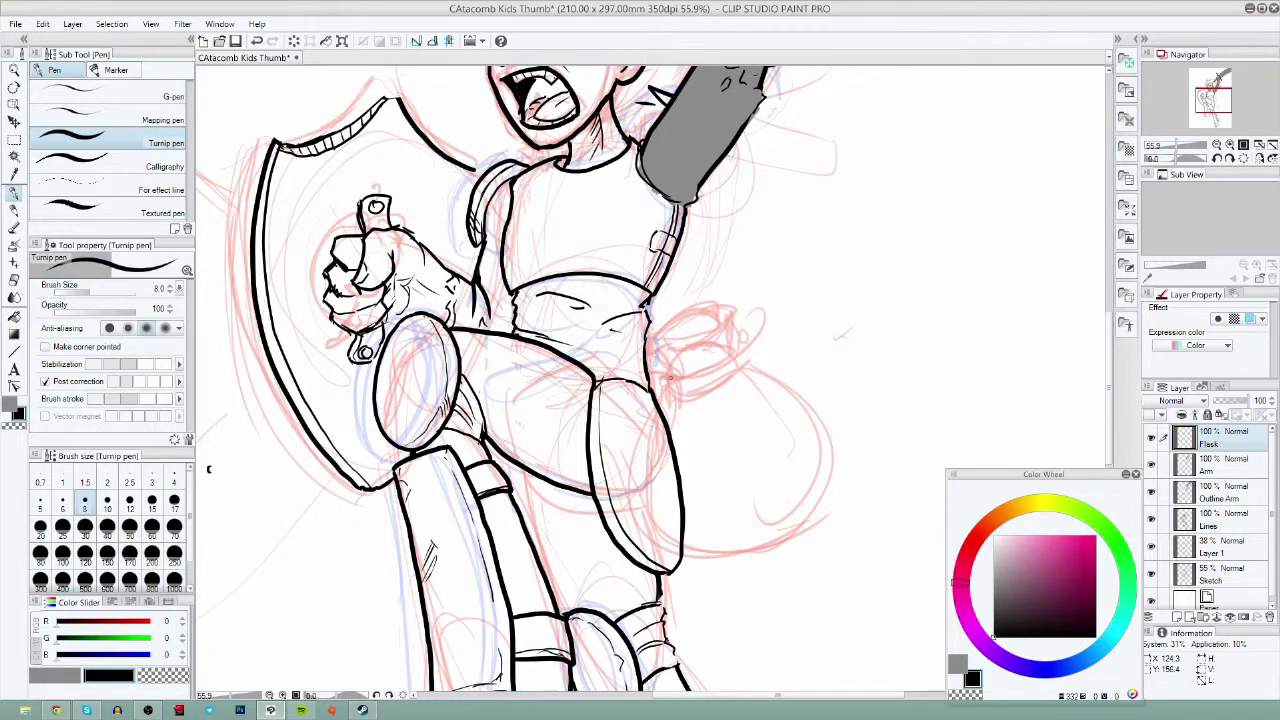
click(129, 501)
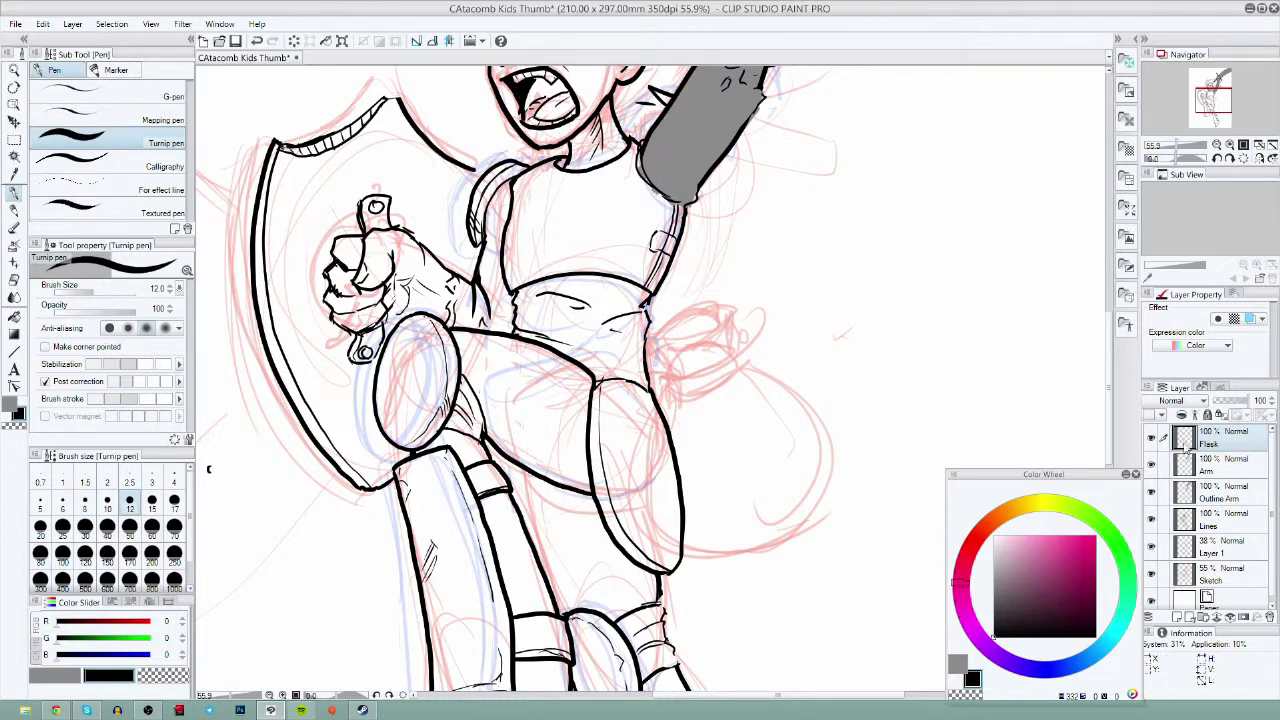
- Ink the flask's curved neck band and large round body outline on the Flask layer over the rough
drag(654, 375, 735, 335)
mouse_move(646, 358)
mouse_down()
mouse_move(684, 352)
mouse_move(730, 314)
mouse_up()
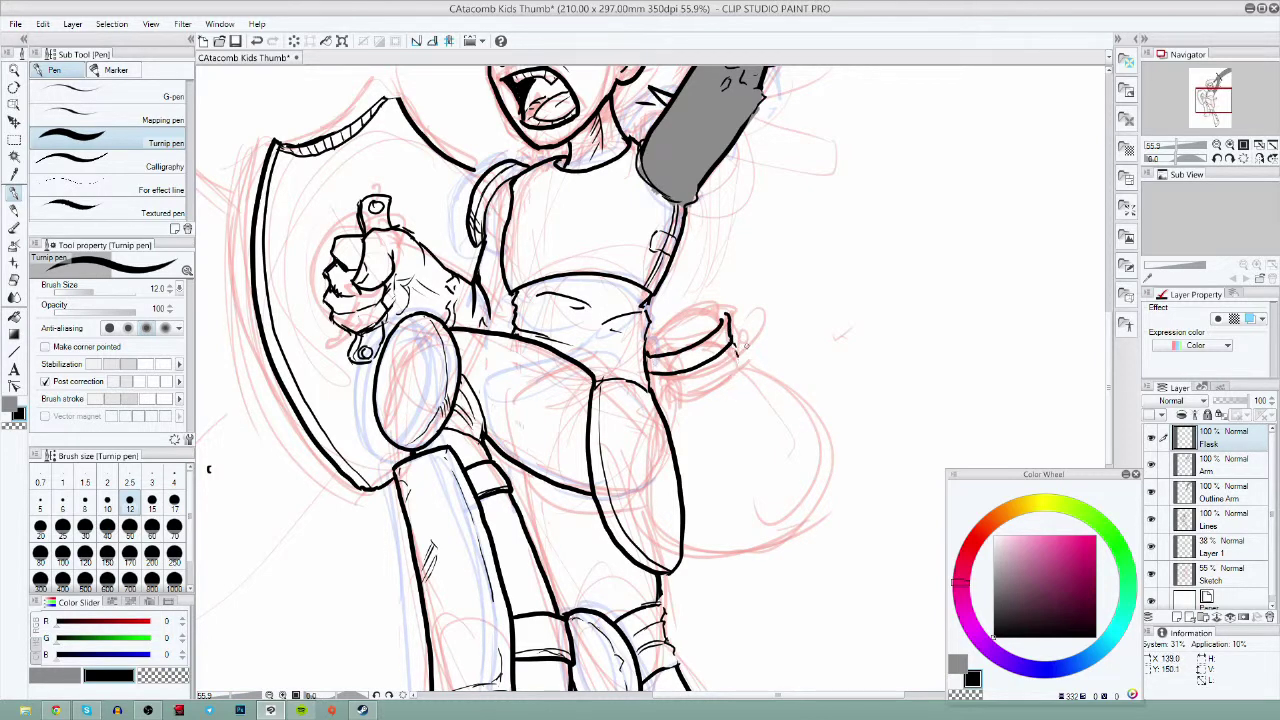
mouse_move(745, 370)
mouse_down()
mouse_move(829, 475)
mouse_move(759, 551)
mouse_move(688, 560)
mouse_up()
key(ctrl+z)
drag(748, 372, 690, 580)
key(ctrl+z)
mouse_move(745, 368)
mouse_down()
mouse_move(790, 375)
mouse_move(728, 555)
mouse_move(676, 542)
mouse_up()
drag(829, 440, 791, 529)
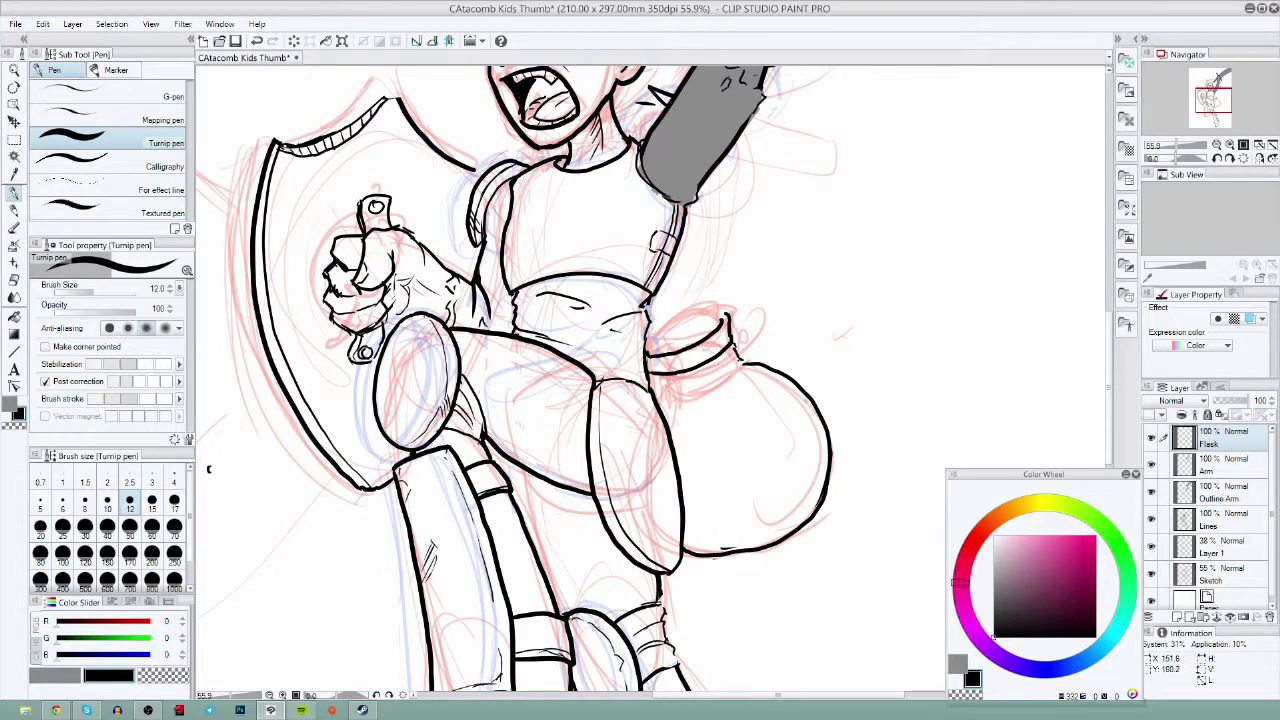
- Ink the edge of the flask's cork and the wrapping around its neck with the pen at size 8
click(85, 500)
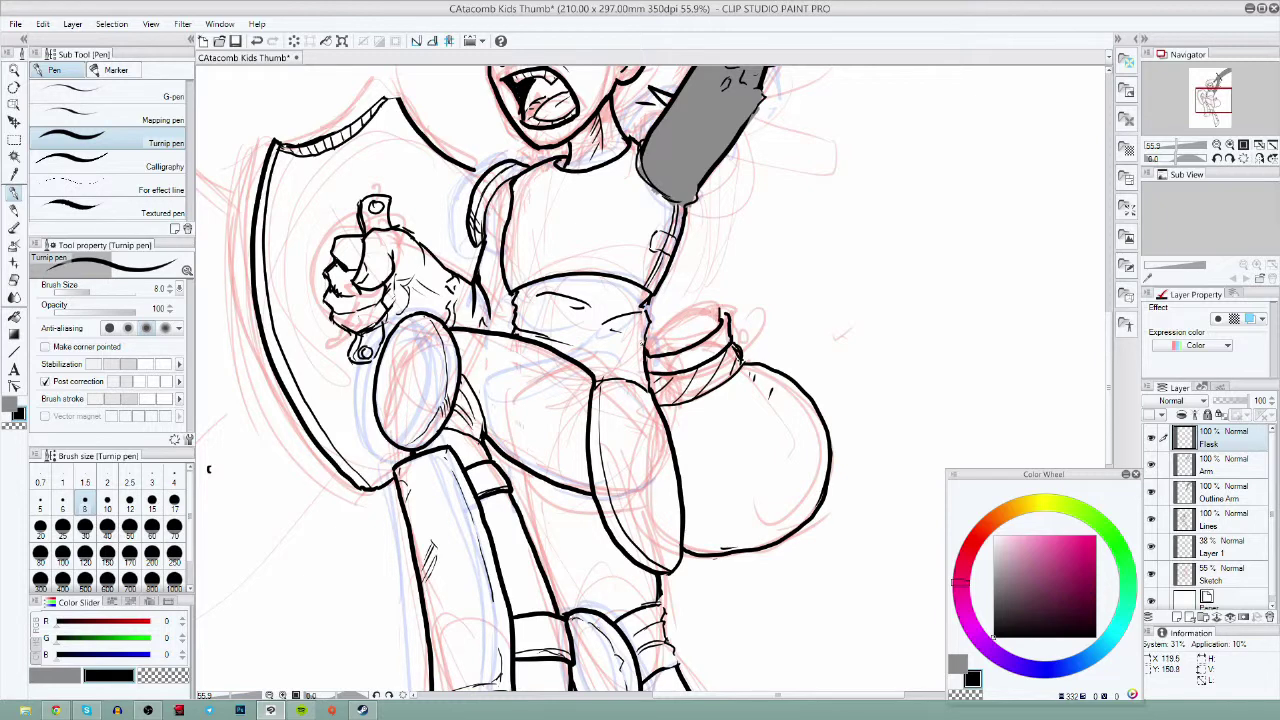
drag(640, 345, 715, 308)
click(258, 41)
drag(642, 345, 714, 314)
click(257, 42)
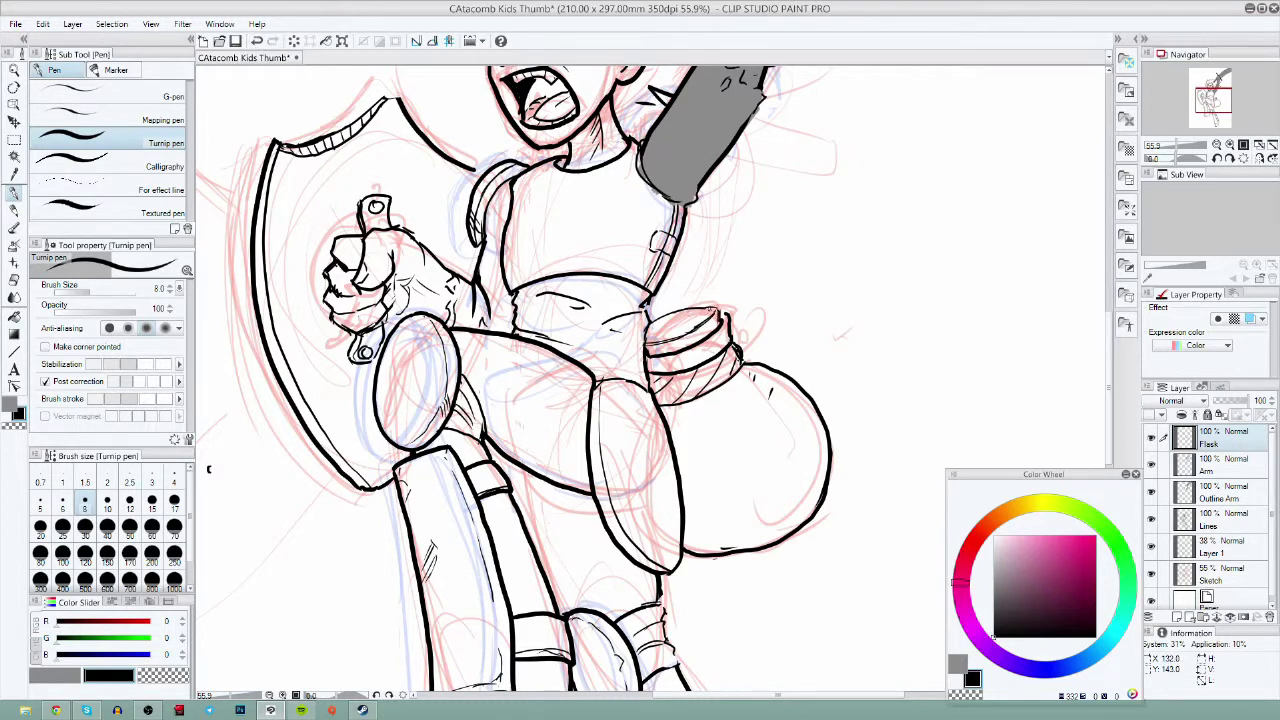
- Ink speckled texture on the flask's cork and small oval bubbles inside the body with the pen at size 3
click(152, 478)
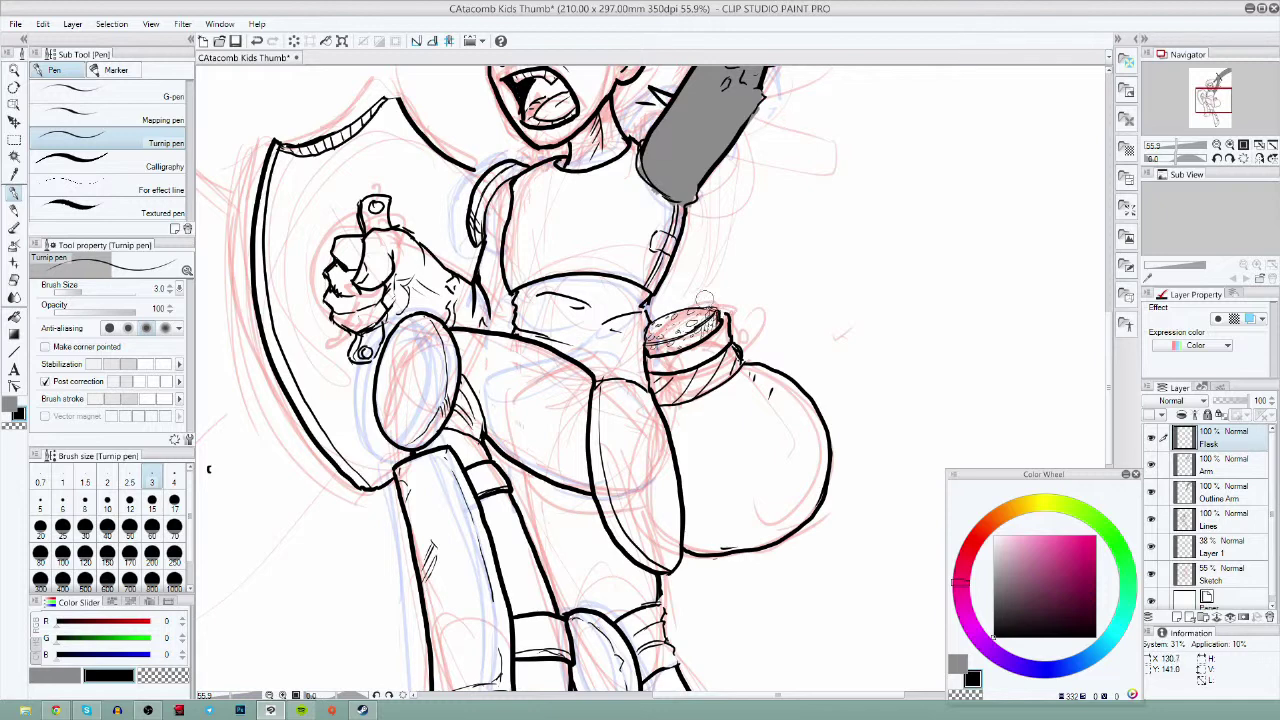
click(130, 504)
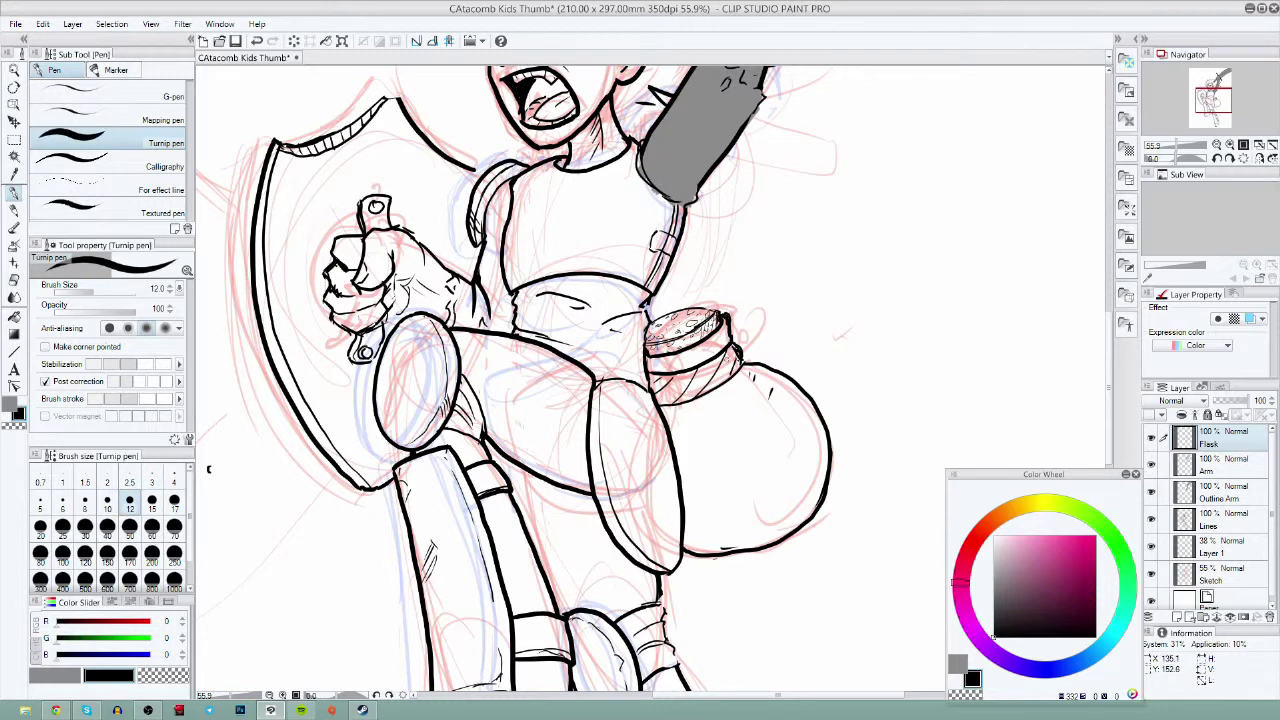
click(153, 478)
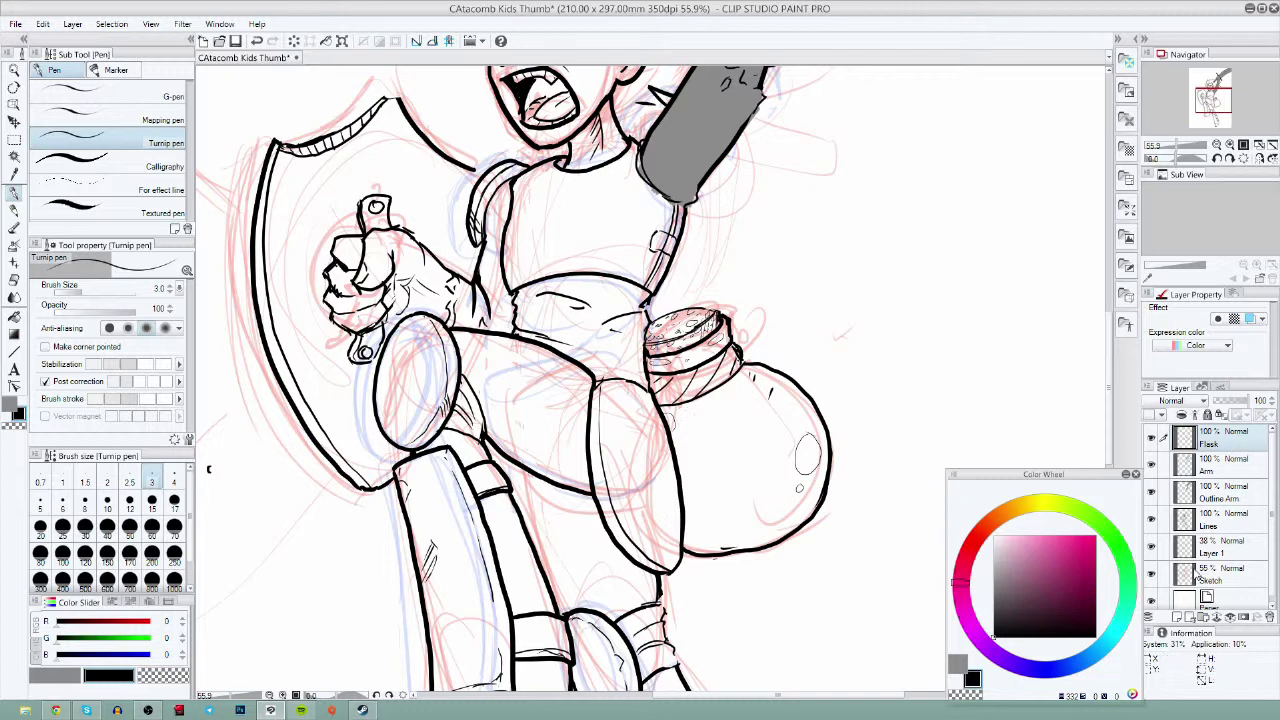
- Hide the Sketch and Layer 1 layers and make the Flask layer active
key(ctrl+shift+n)
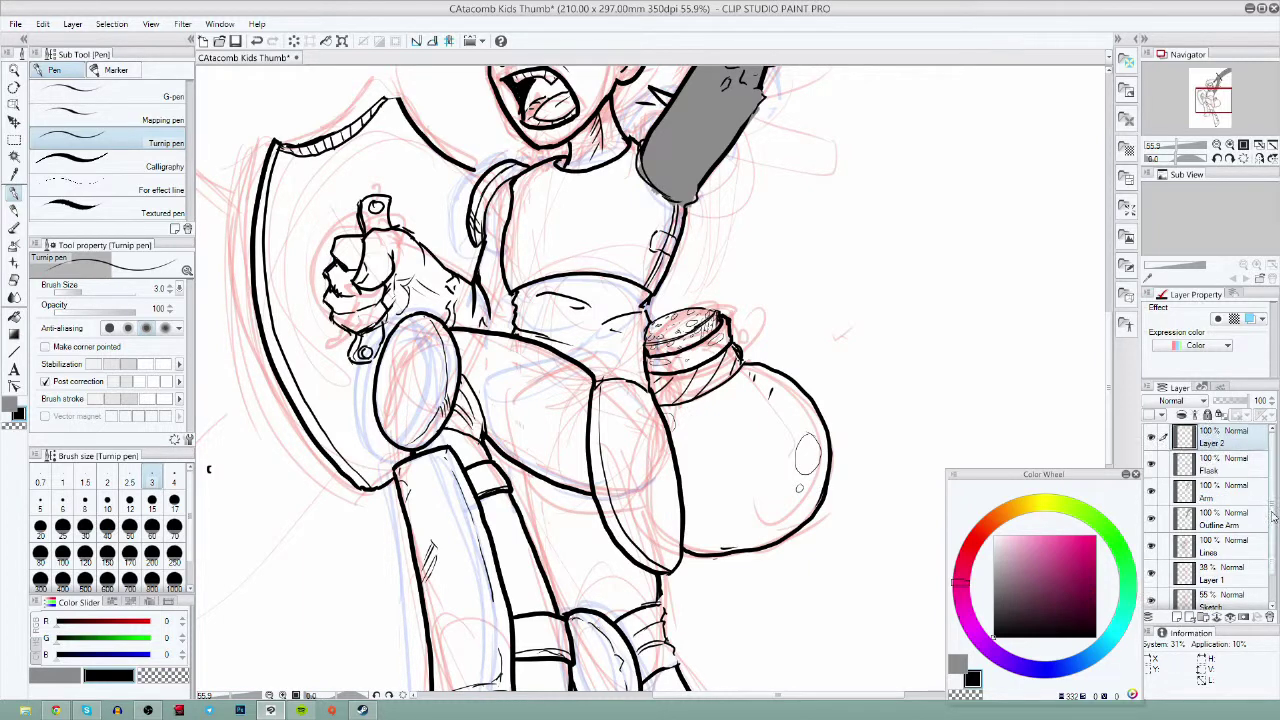
drag(1272, 548, 1272, 572)
click(1151, 569)
click(1151, 542)
drag(863, 524, 889, 584)
click(1230, 436)
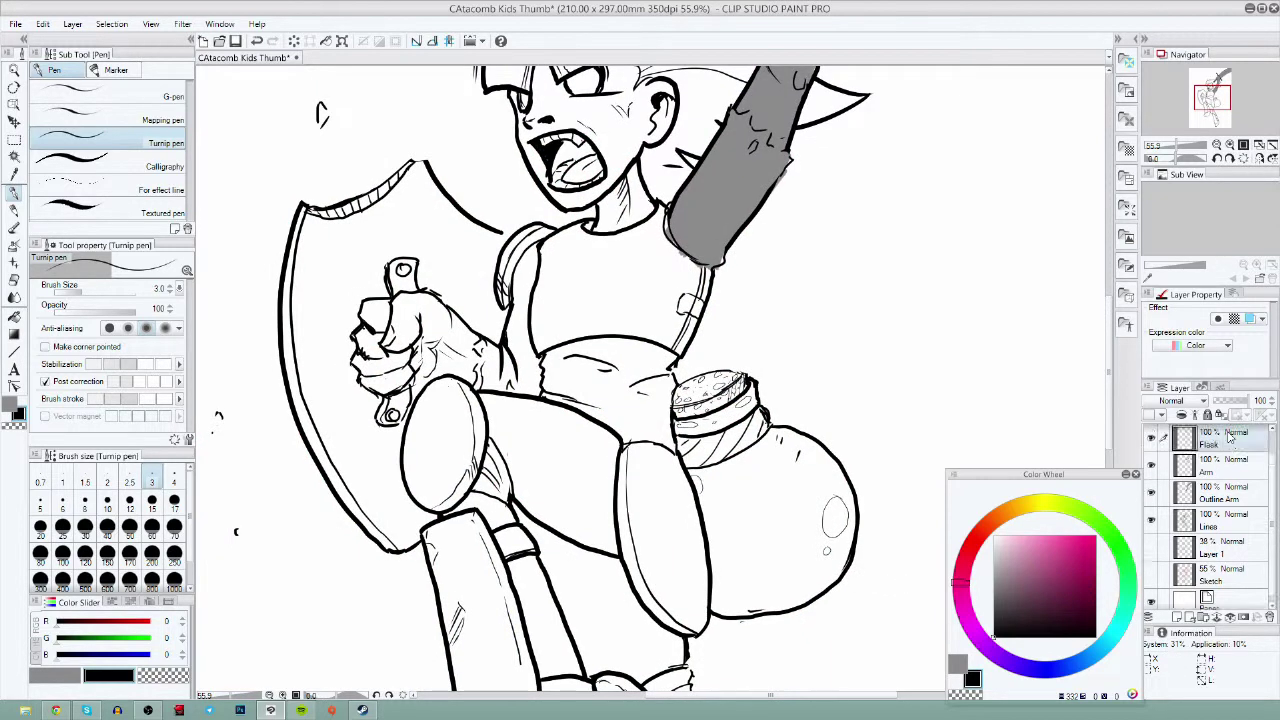
- Thicken the flask's lower outline at pen size 10 and ink more bubbles and a liquid line inside the body
mouse_move(778, 609)
mouse_down()
mouse_move(738, 618)
mouse_move(857, 546)
mouse_move(850, 557)
mouse_up()
click(107, 503)
key(ctrl+z)
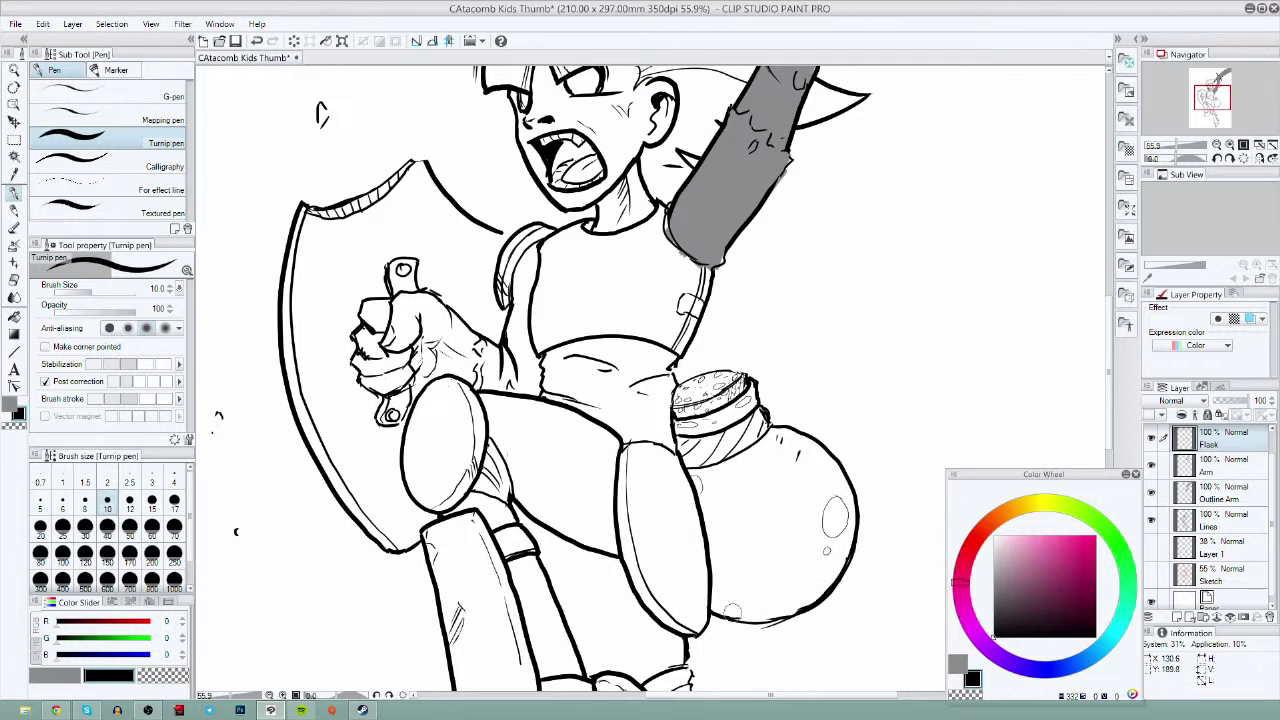
click(62, 500)
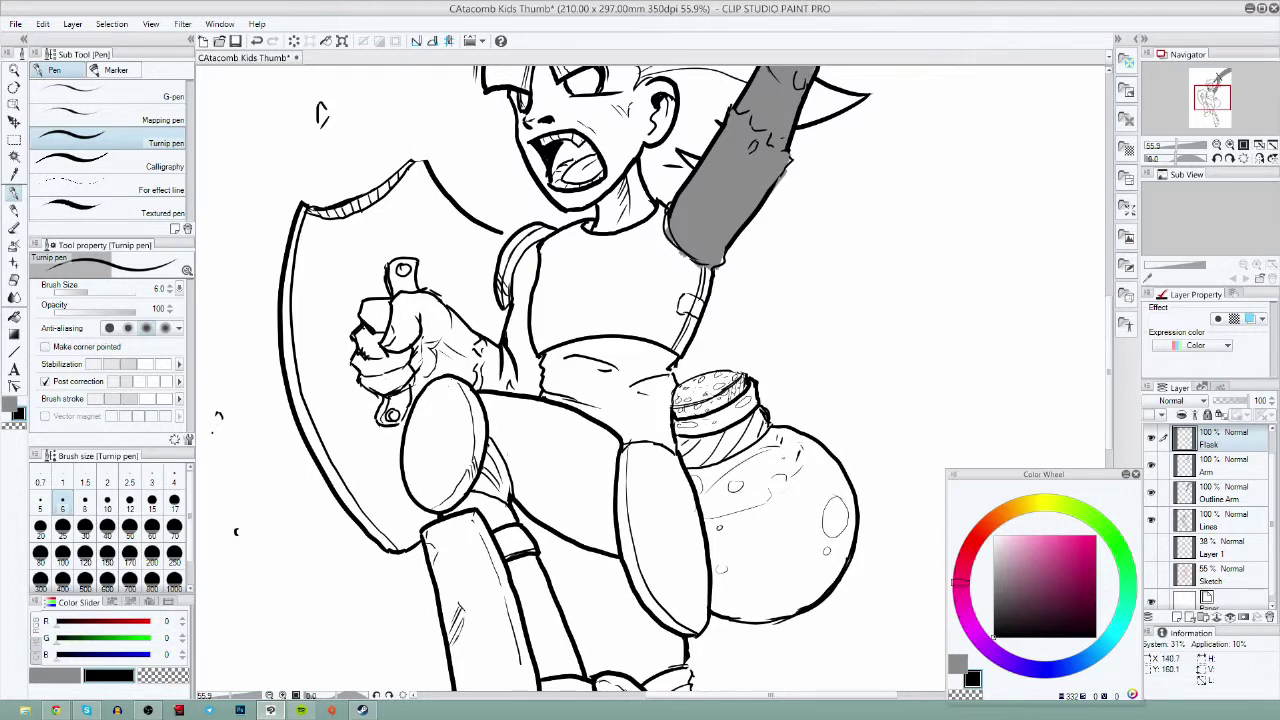
- Add a new layer named Outline directly below the Lines layer
scroll(791, 460, up, 3)
click(1176, 617)
drag(1228, 440, 1229, 589)
drag(1229, 581, 1228, 545)
text(Outline)
key(Return)
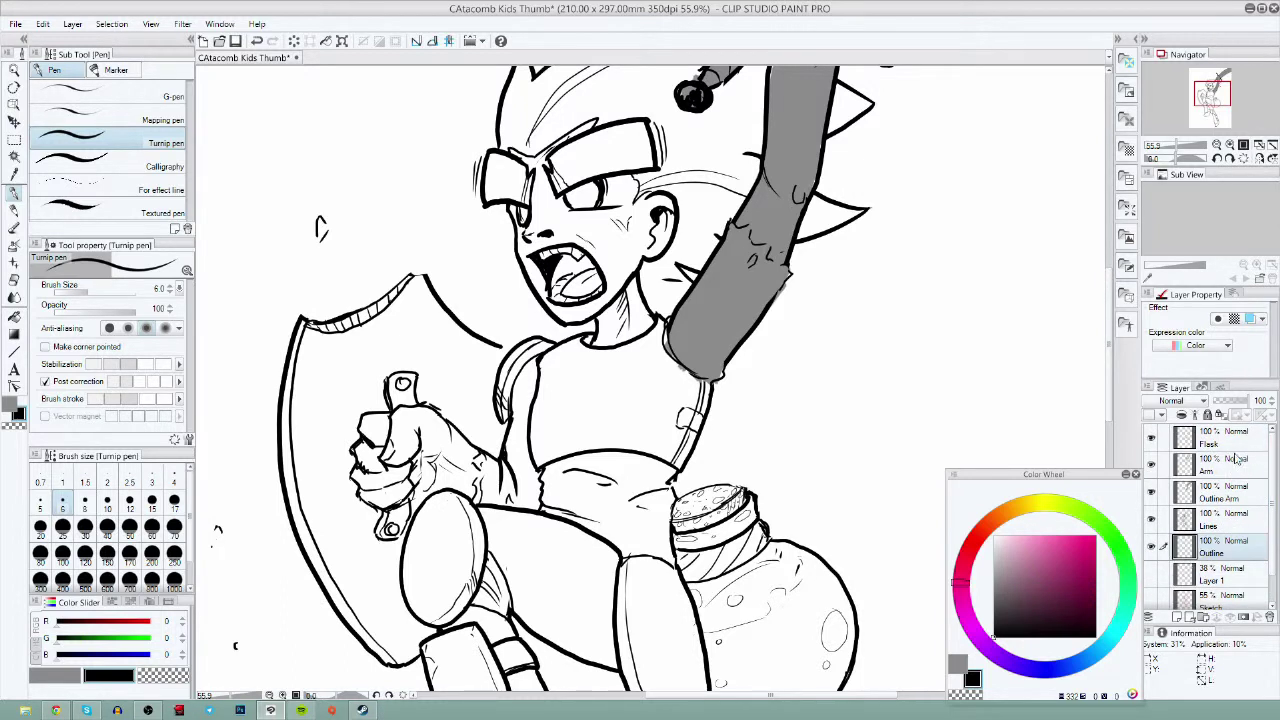
- Fill the lower face, torso, shield hand and upper shield with grey (140, 140, 141) using the Smooth India ink brush
click(17, 226)
click(9, 404)
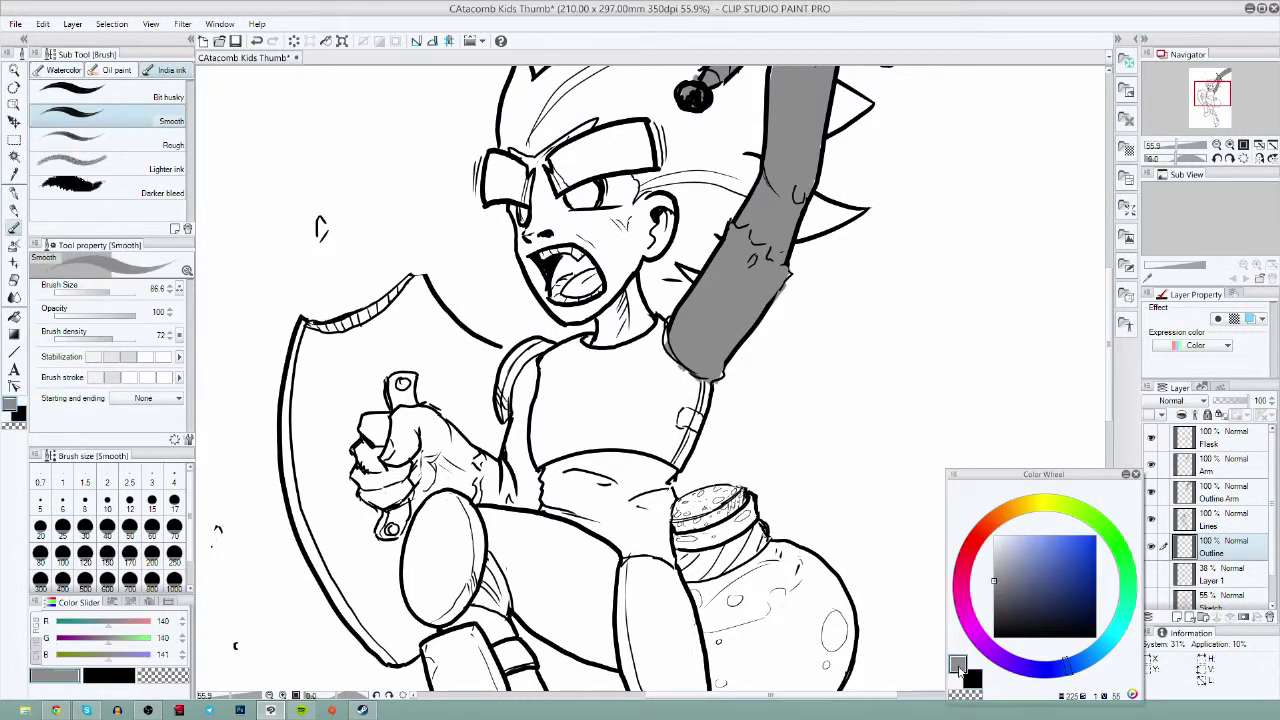
key(b)
click(14, 228)
mouse_move(610, 350)
mouse_down()
mouse_move(600, 310)
mouse_move(640, 280)
mouse_move(625, 240)
mouse_up()
mouse_move(585, 300)
mouse_down()
mouse_move(553, 325)
mouse_move(515, 215)
mouse_move(530, 232)
mouse_move(550, 215)
mouse_move(595, 275)
mouse_move(625, 248)
mouse_move(565, 318)
mouse_move(610, 345)
mouse_move(675, 285)
mouse_move(620, 400)
mouse_move(565, 410)
mouse_move(600, 320)
mouse_move(535, 370)
mouse_move(520, 400)
mouse_move(520, 420)
mouse_move(637, 405)
mouse_move(670, 425)
mouse_move(710, 372)
mouse_move(680, 450)
mouse_move(585, 500)
mouse_move(595, 470)
mouse_move(565, 510)
mouse_move(665, 540)
mouse_move(620, 522)
mouse_move(583, 406)
mouse_move(520, 355)
mouse_move(527, 338)
mouse_move(515, 460)
mouse_up()
mouse_move(315, 318)
mouse_down()
mouse_move(292, 433)
mouse_move(323, 328)
mouse_move(407, 280)
mouse_move(431, 324)
mouse_move(437, 292)
mouse_move(455, 340)
mouse_up()
drag(432, 297, 498, 352)
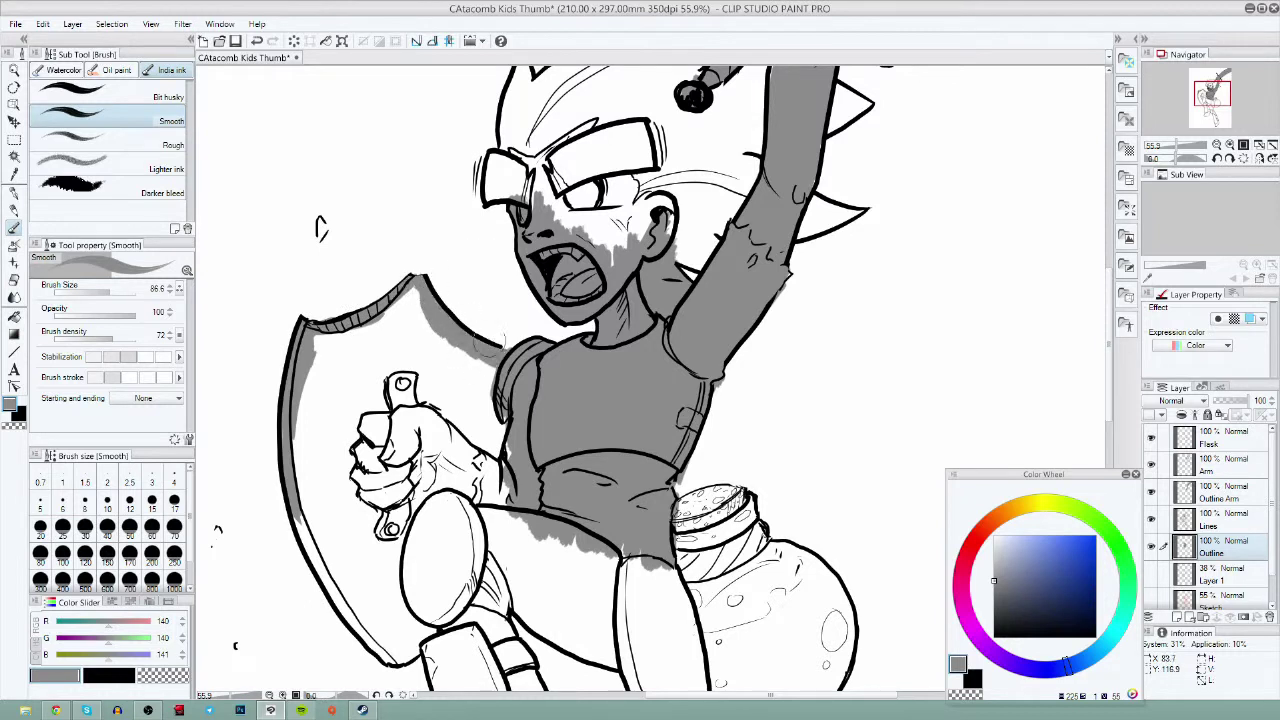
mouse_move(318, 345)
mouse_down()
mouse_move(380, 327)
mouse_move(380, 377)
mouse_move(305, 457)
mouse_move(360, 397)
mouse_move(448, 352)
mouse_move(485, 354)
mouse_move(480, 372)
mouse_move(415, 387)
mouse_move(460, 457)
mouse_move(328, 522)
mouse_move(300, 522)
mouse_move(322, 552)
mouse_move(322, 462)
mouse_move(350, 572)
mouse_move(470, 512)
mouse_move(500, 467)
mouse_move(510, 500)
mouse_up()
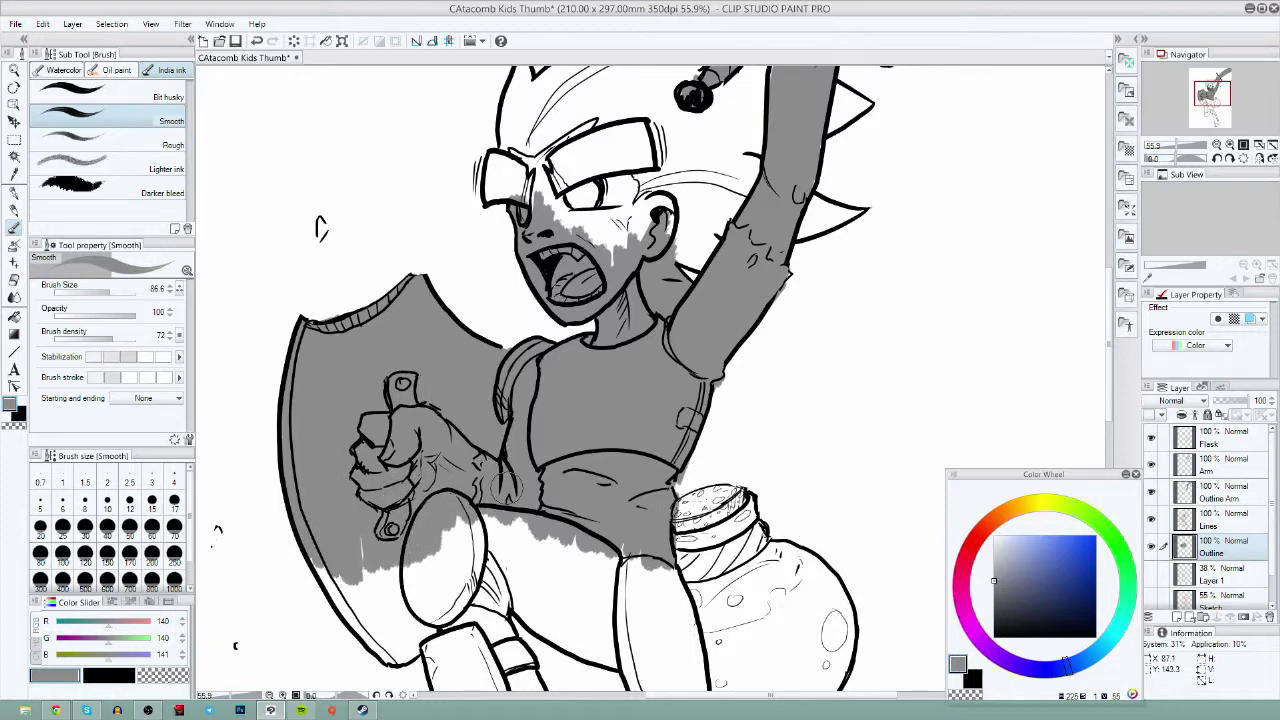
- Fill the lower shield, both thighs and the raised leg down to its foot with grey
scroll(508, 498, down, 3)
mouse_move(324, 346)
mouse_down()
mouse_move(396, 437)
mouse_move(356, 360)
mouse_move(374, 398)
mouse_move(396, 402)
mouse_move(427, 350)
mouse_move(422, 382)
mouse_move(434, 380)
mouse_move(394, 412)
mouse_move(429, 412)
mouse_move(444, 467)
mouse_move(479, 452)
mouse_move(469, 362)
mouse_move(516, 302)
mouse_move(624, 317)
mouse_move(654, 407)
mouse_move(629, 367)
mouse_move(654, 502)
mouse_move(662, 494)
mouse_move(691, 517)
mouse_move(696, 450)
mouse_move(691, 465)
mouse_move(657, 404)
mouse_move(614, 427)
mouse_move(494, 397)
mouse_move(524, 382)
mouse_move(554, 412)
mouse_move(519, 432)
mouse_move(599, 400)
mouse_move(569, 374)
mouse_move(602, 372)
mouse_move(629, 470)
mouse_move(429, 468)
mouse_move(457, 524)
mouse_move(489, 467)
mouse_move(524, 600)
mouse_move(504, 624)
mouse_move(456, 594)
mouse_move(474, 557)
mouse_move(524, 597)
mouse_move(493, 590)
mouse_up()
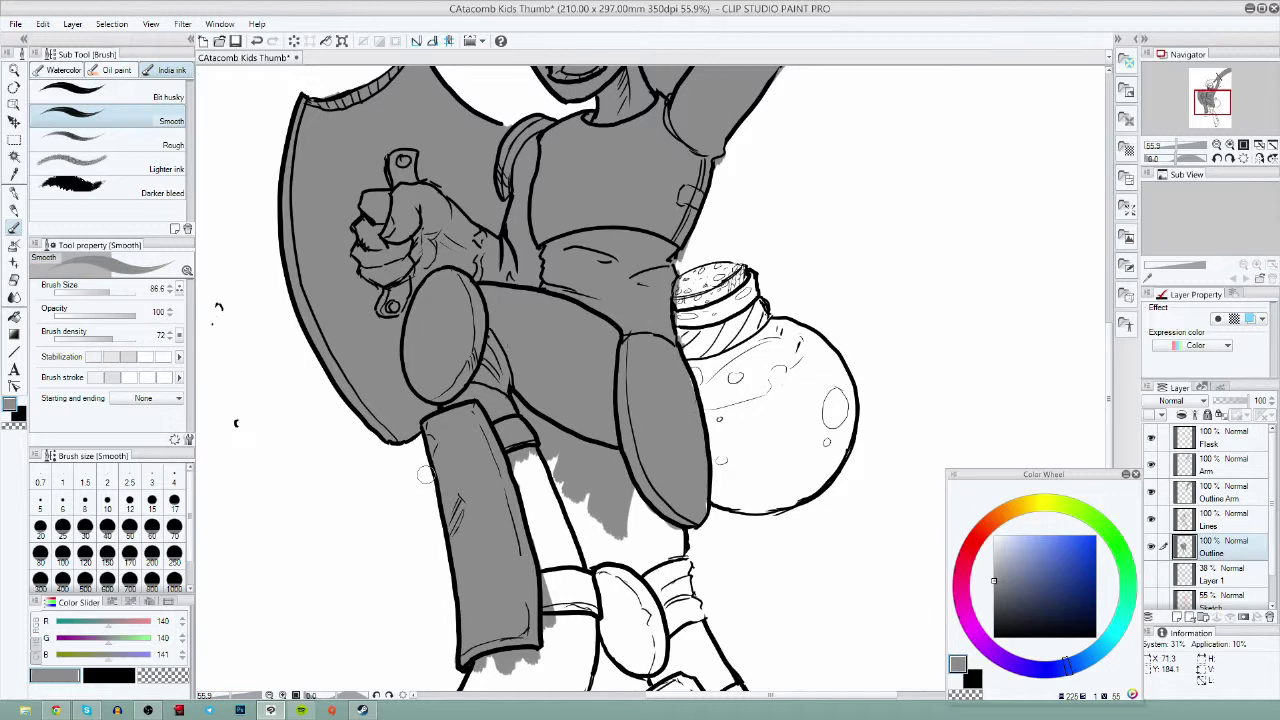
mouse_move(520, 440)
mouse_down()
mouse_move(565, 535)
mouse_move(546, 425)
mouse_up()
mouse_move(580, 372)
mouse_down()
mouse_move(582, 470)
mouse_move(597, 476)
mouse_move(536, 486)
mouse_up()
mouse_move(548, 438)
mouse_down()
mouse_move(430, 543)
mouse_move(396, 602)
mouse_move(541, 463)
mouse_move(508, 584)
mouse_move(424, 617)
mouse_move(470, 612)
mouse_move(550, 505)
mouse_move(570, 530)
mouse_up()
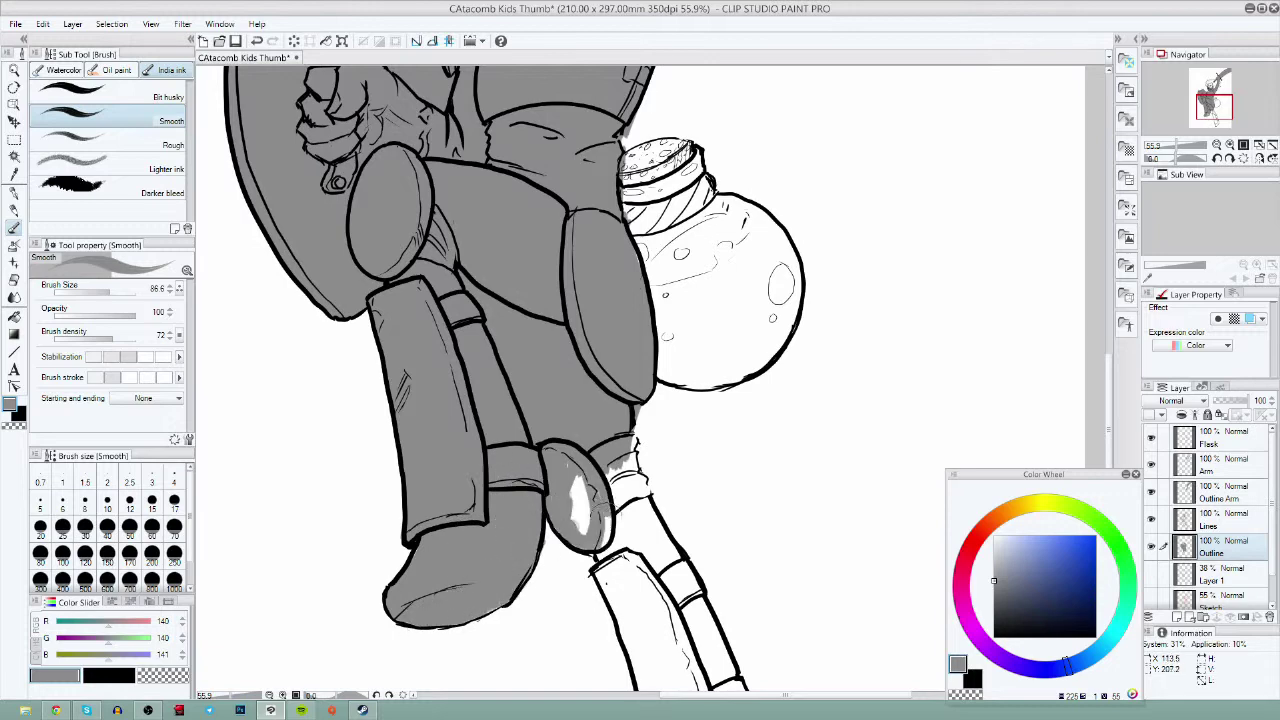
- Fill the standing leg with grey, from the knee pad and wraps down through the shin guard to the foot
drag(560, 475, 615, 540)
mouse_move(610, 440)
mouse_down()
mouse_move(650, 520)
mouse_move(612, 556)
mouse_up()
drag(760, 611, 603, 383)
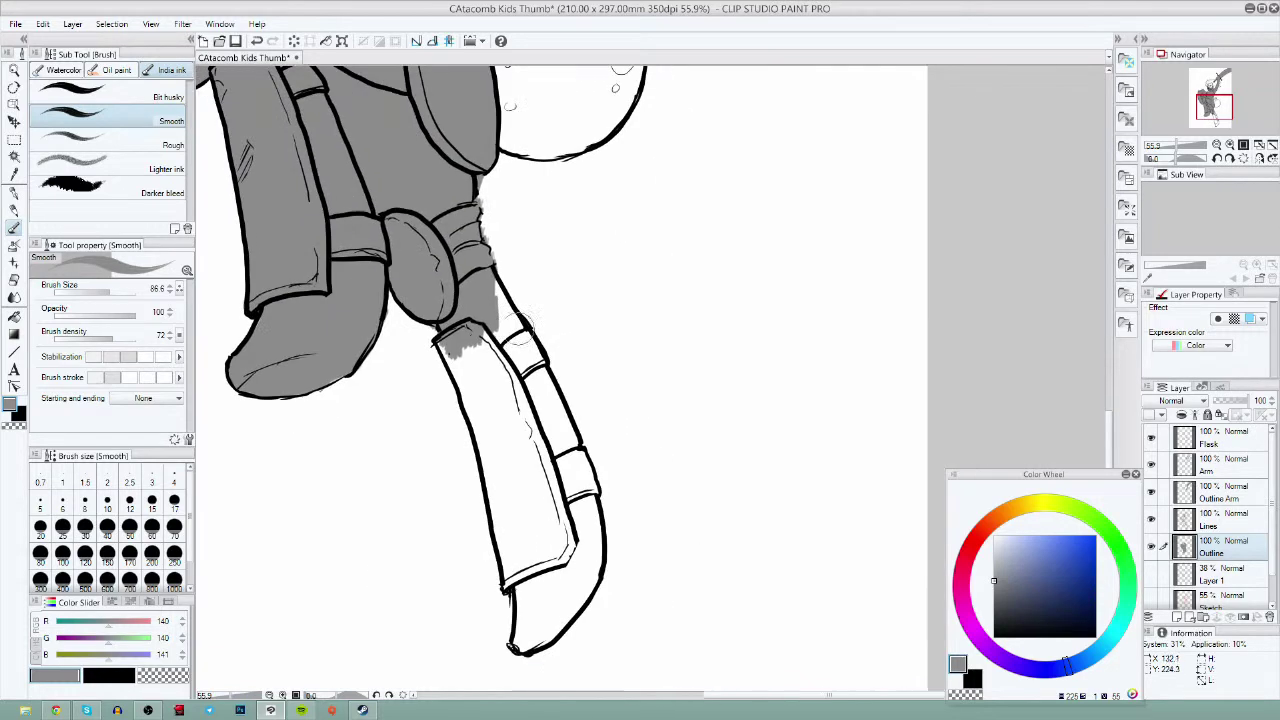
mouse_move(446, 340)
mouse_down()
mouse_move(474, 395)
mouse_move(491, 277)
mouse_move(548, 412)
mouse_move(500, 420)
mouse_move(495, 530)
mouse_move(520, 626)
mouse_move(568, 611)
mouse_move(586, 543)
mouse_move(512, 566)
mouse_up()
mouse_move(593, 531)
mouse_down()
mouse_move(581, 575)
mouse_move(510, 470)
mouse_move(530, 440)
mouse_move(546, 448)
mouse_move(573, 522)
mouse_up()
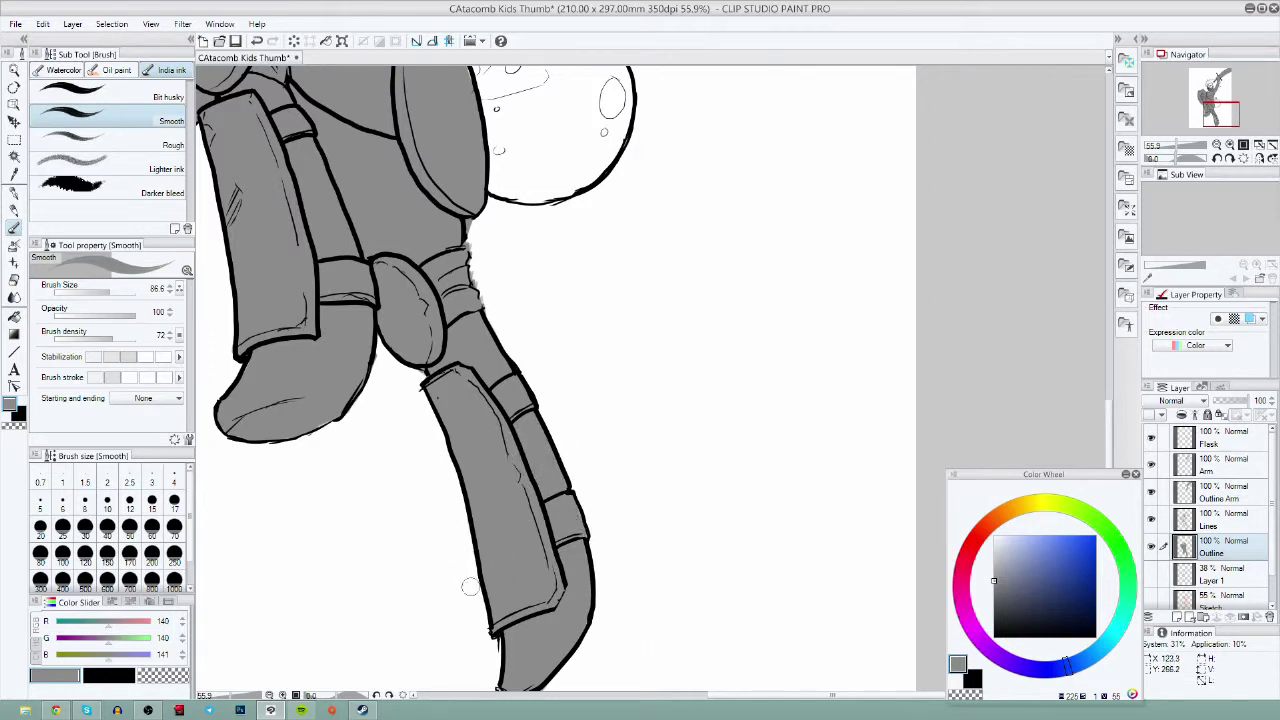
- Fill the flask's body, neck and cork with the same grey
mouse_move(621, 422)
mouse_down()
mouse_move(753, 613)
mouse_move(603, 440)
mouse_move(627, 521)
mouse_move(589, 619)
mouse_up()
mouse_move(586, 469)
mouse_down()
mouse_move(654, 452)
mouse_move(607, 479)
mouse_move(661, 468)
mouse_move(706, 411)
mouse_move(670, 475)
mouse_up()
drag(725, 365, 625, 465)
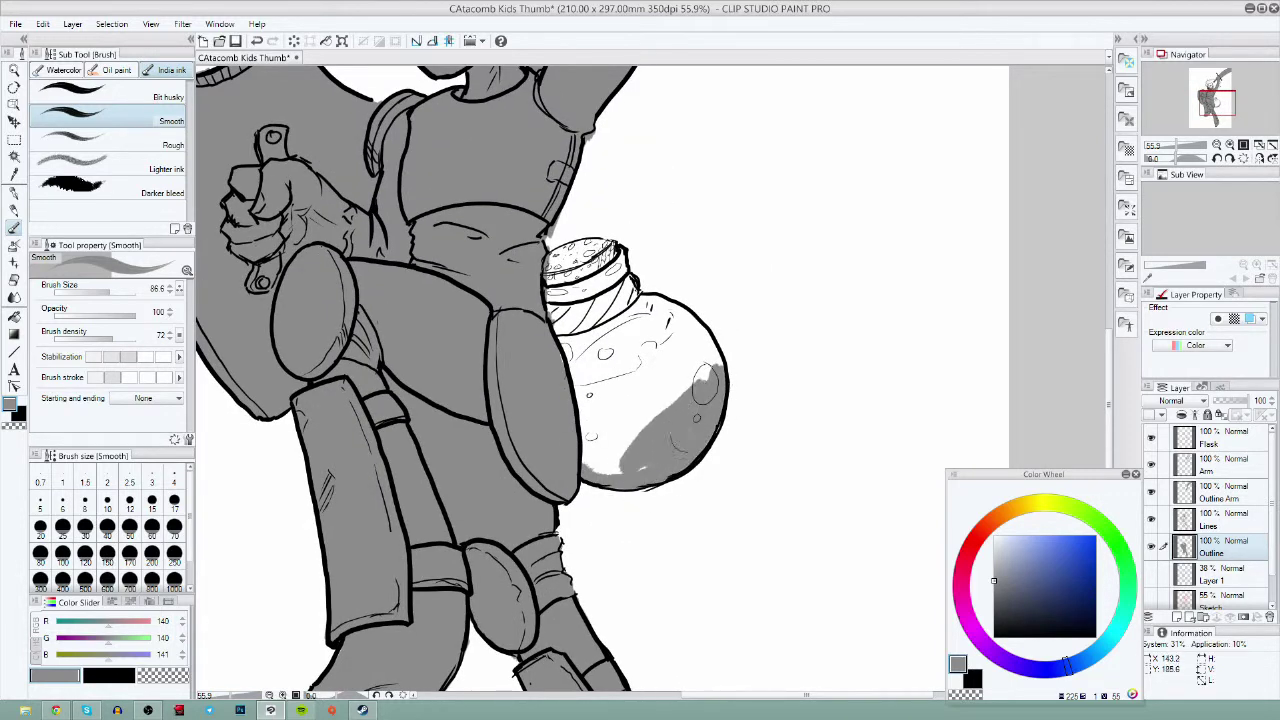
drag(640, 370, 595, 465)
mouse_move(625, 335)
mouse_down()
mouse_move(565, 330)
mouse_move(556, 280)
mouse_move(594, 247)
mouse_move(614, 290)
mouse_move(612, 343)
mouse_up()
mouse_move(620, 430)
mouse_down()
mouse_move(705, 358)
mouse_move(680, 380)
mouse_up()
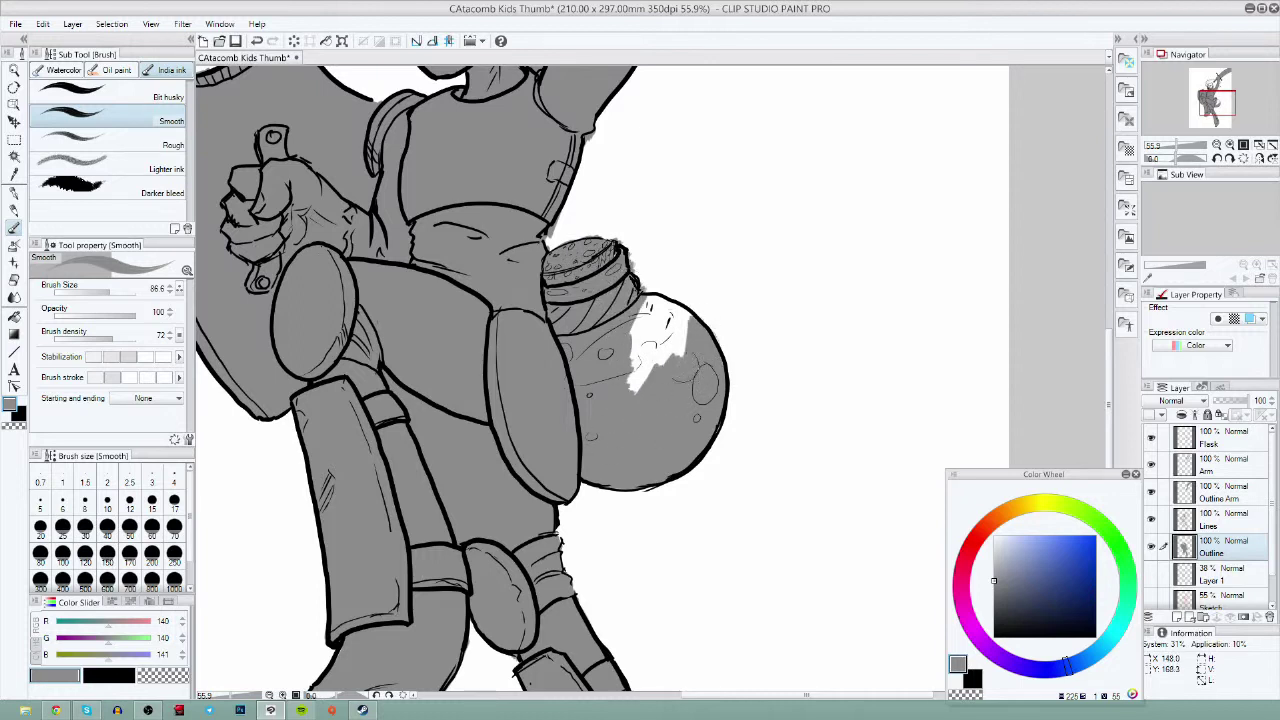
drag(690, 320, 630, 390)
drag(682, 294, 645, 325)
mouse_move(630, 247)
mouse_down()
mouse_move(647, 281)
mouse_move(700, 309)
mouse_up()
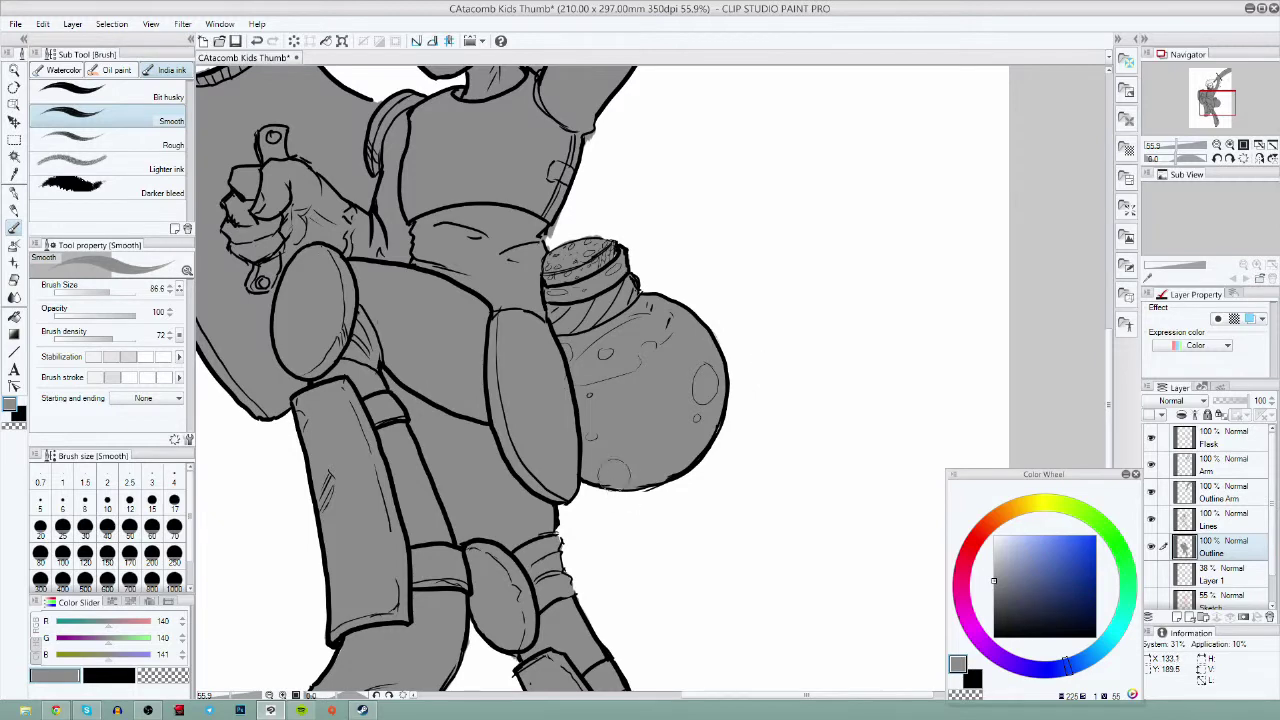
- Fill the upper face, brows and the hair around the raised arm with grey
drag(729, 313, 734, 451)
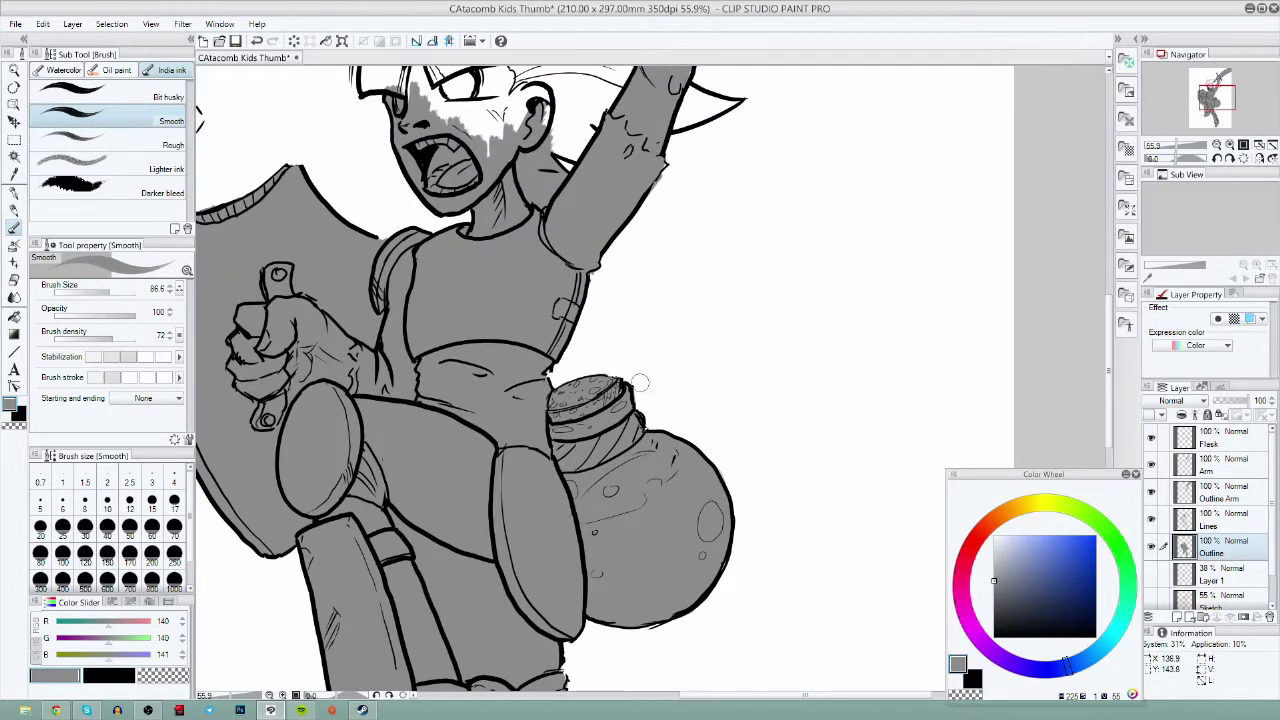
drag(577, 387, 510, 607)
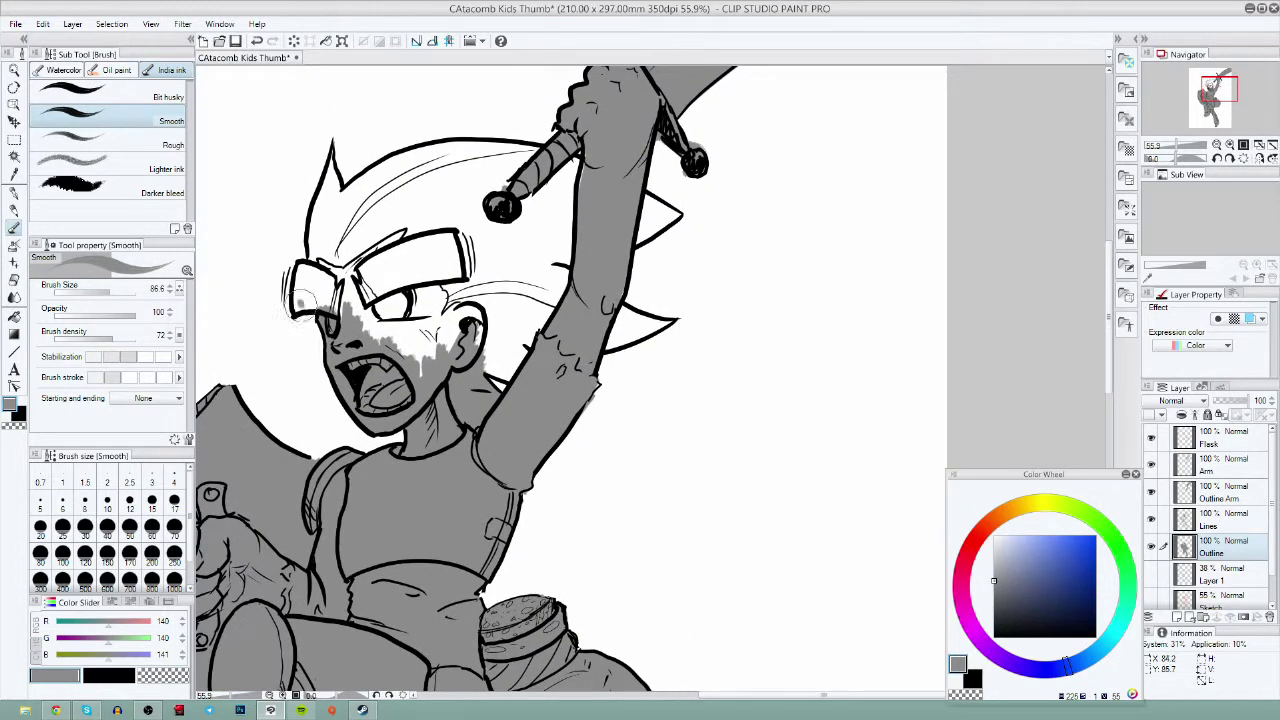
mouse_move(300, 304)
mouse_down()
mouse_move(333, 322)
mouse_move(338, 266)
mouse_move(362, 338)
mouse_move(416, 345)
mouse_move(477, 308)
mouse_move(495, 370)
mouse_move(540, 290)
mouse_move(555, 215)
mouse_move(450, 278)
mouse_up()
mouse_move(598, 350)
mouse_down()
mouse_move(655, 320)
mouse_move(640, 310)
mouse_up()
- Hide the Arm and Outline Arm layers, fill the lowest hair spike grey and clear the spill beside the shoulder
click(1151, 491)
click(1151, 464)
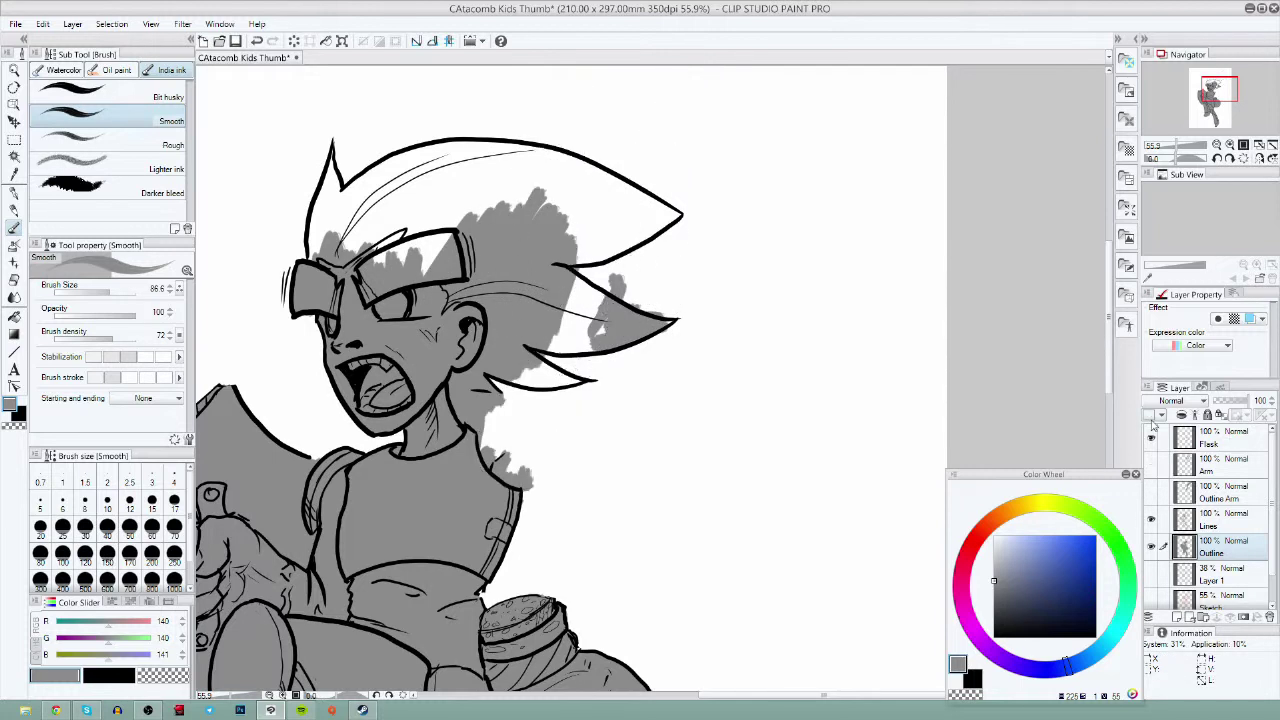
drag(519, 373, 585, 380)
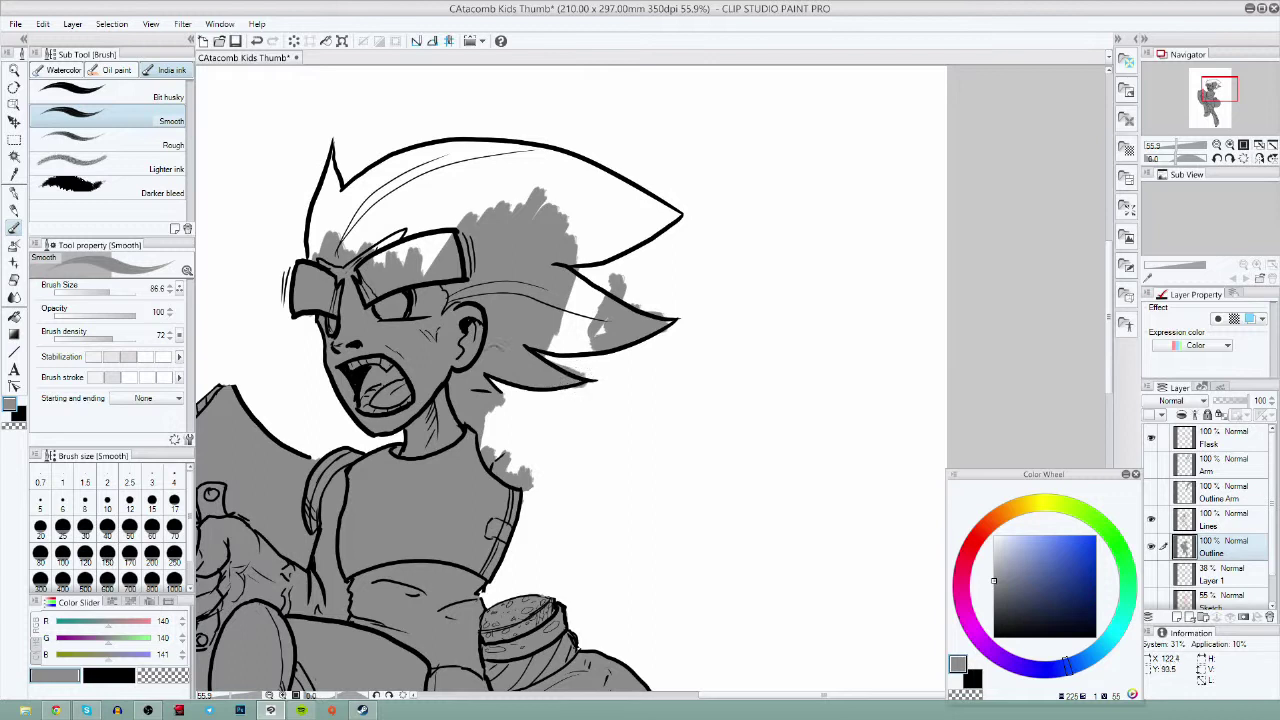
mouse_move(480, 395)
mouse_down()
mouse_move(475, 425)
mouse_move(505, 470)
mouse_up()
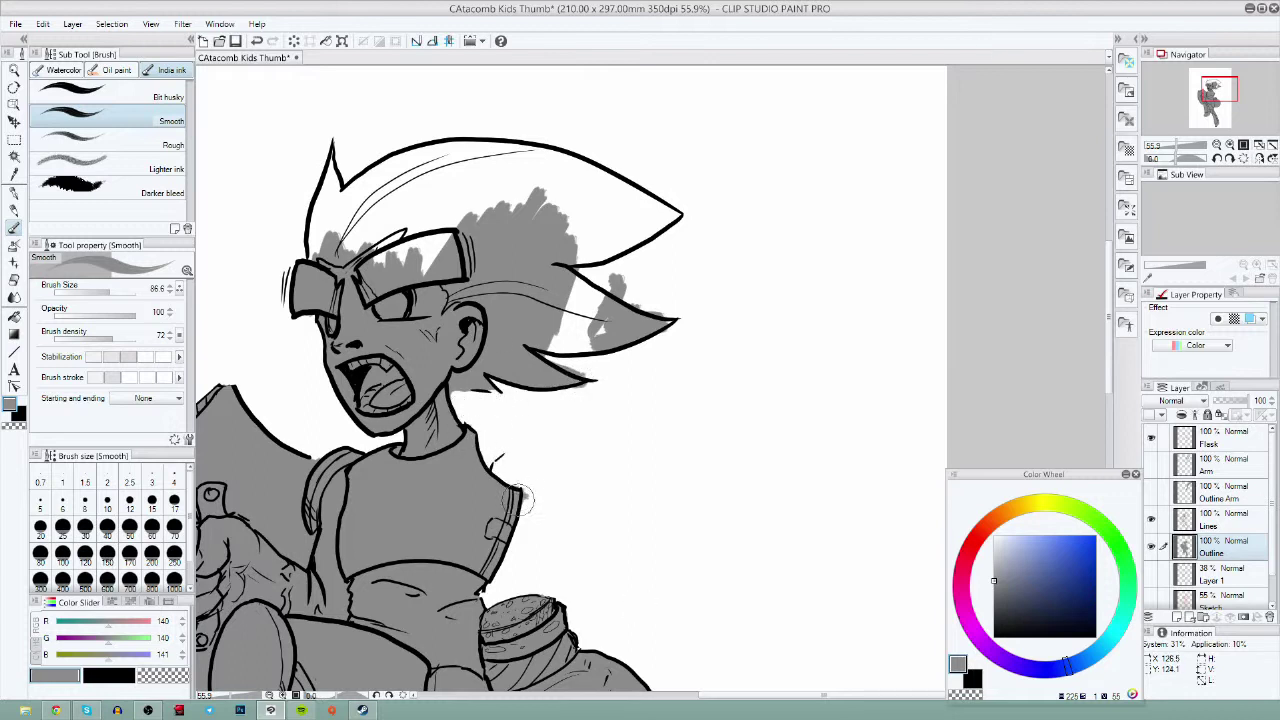
- Fill the rest of the hair and forehead with grey using the brush at size 110.2
drag(101, 290, 94, 290)
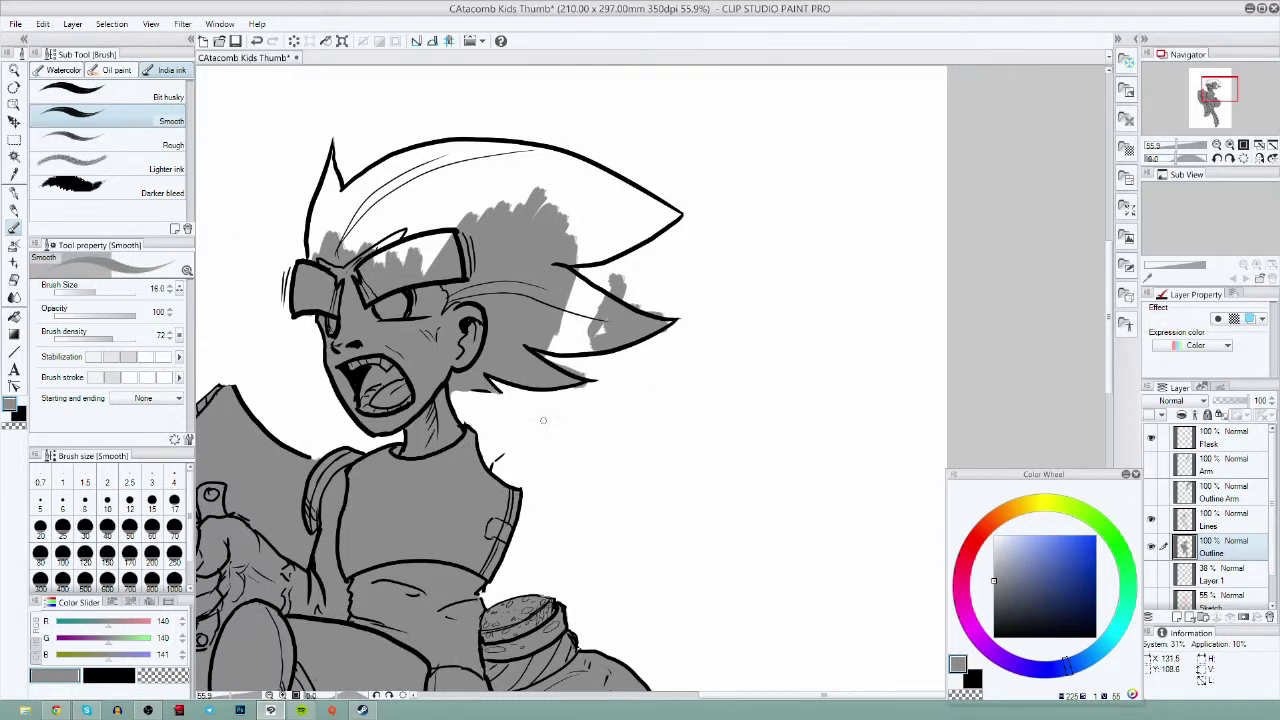
drag(94, 290, 104, 290)
mouse_move(470, 198)
mouse_down()
mouse_move(318, 240)
mouse_move(310, 255)
mouse_move(335, 160)
mouse_move(327, 190)
mouse_move(345, 215)
mouse_move(330, 170)
mouse_move(478, 143)
mouse_move(422, 182)
mouse_move(612, 236)
mouse_move(664, 220)
mouse_move(598, 203)
mouse_move(525, 153)
mouse_move(685, 215)
mouse_up()
mouse_move(590, 320)
mouse_down()
mouse_move(592, 335)
mouse_move(575, 300)
mouse_move(605, 290)
mouse_up()
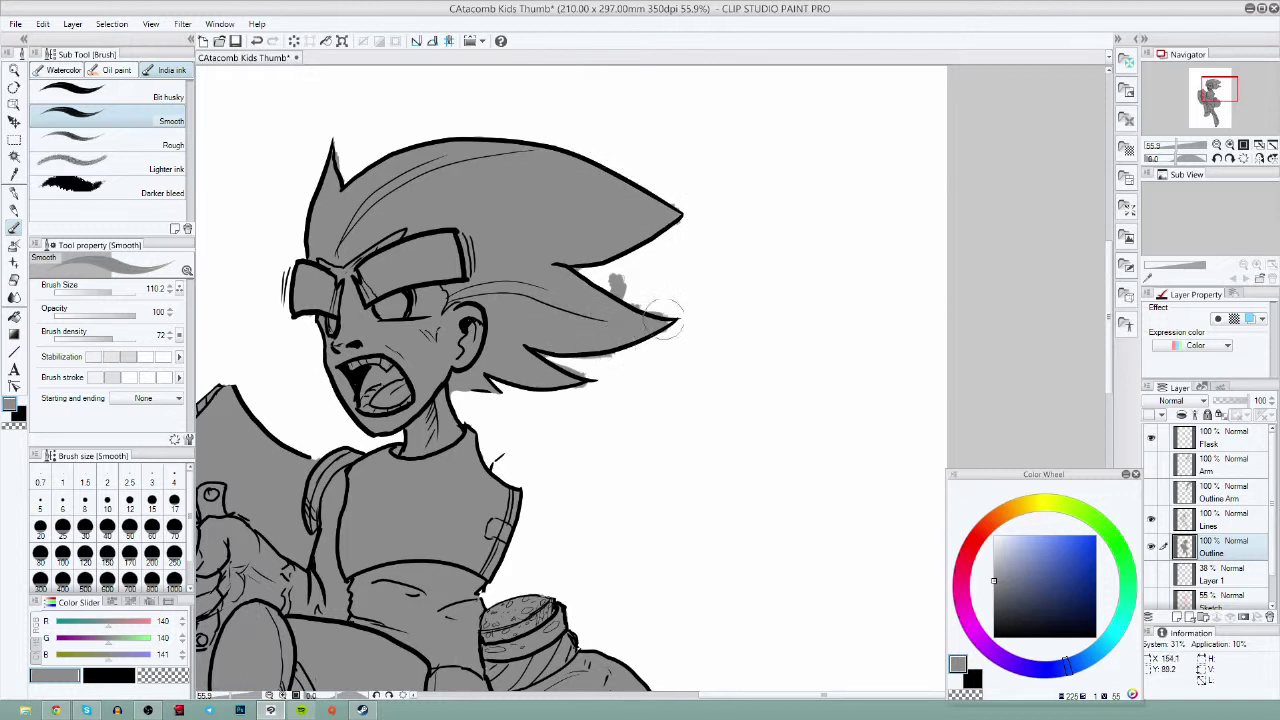
- Clear the grey spill outside the hair spikes and brow, and show the Arm and Outline Arm layers again
mouse_move(680, 331)
mouse_down()
mouse_move(615, 285)
mouse_move(642, 300)
mouse_up()
mouse_move(650, 345)
mouse_down()
mouse_move(548, 356)
mouse_move(568, 365)
mouse_move(557, 396)
mouse_up()
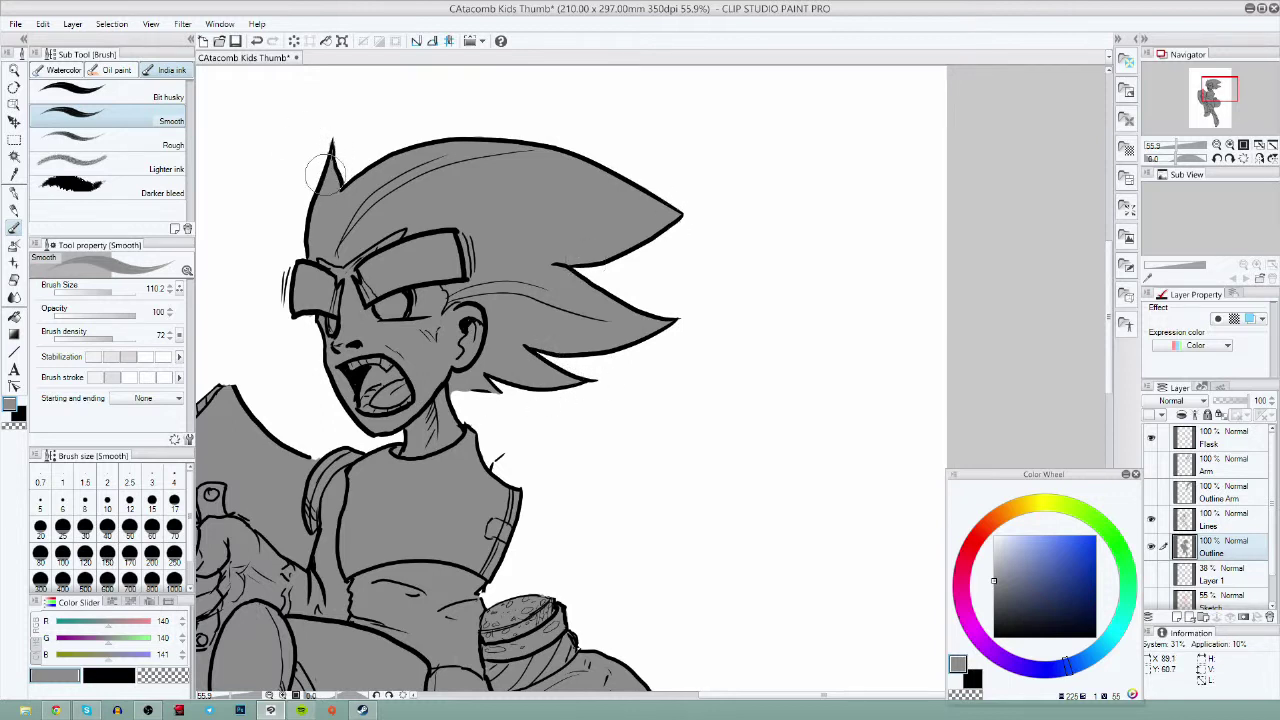
drag(334, 130, 342, 162)
mouse_move(698, 536)
mouse_down()
mouse_move(823, 380)
mouse_move(840, 520)
mouse_up()
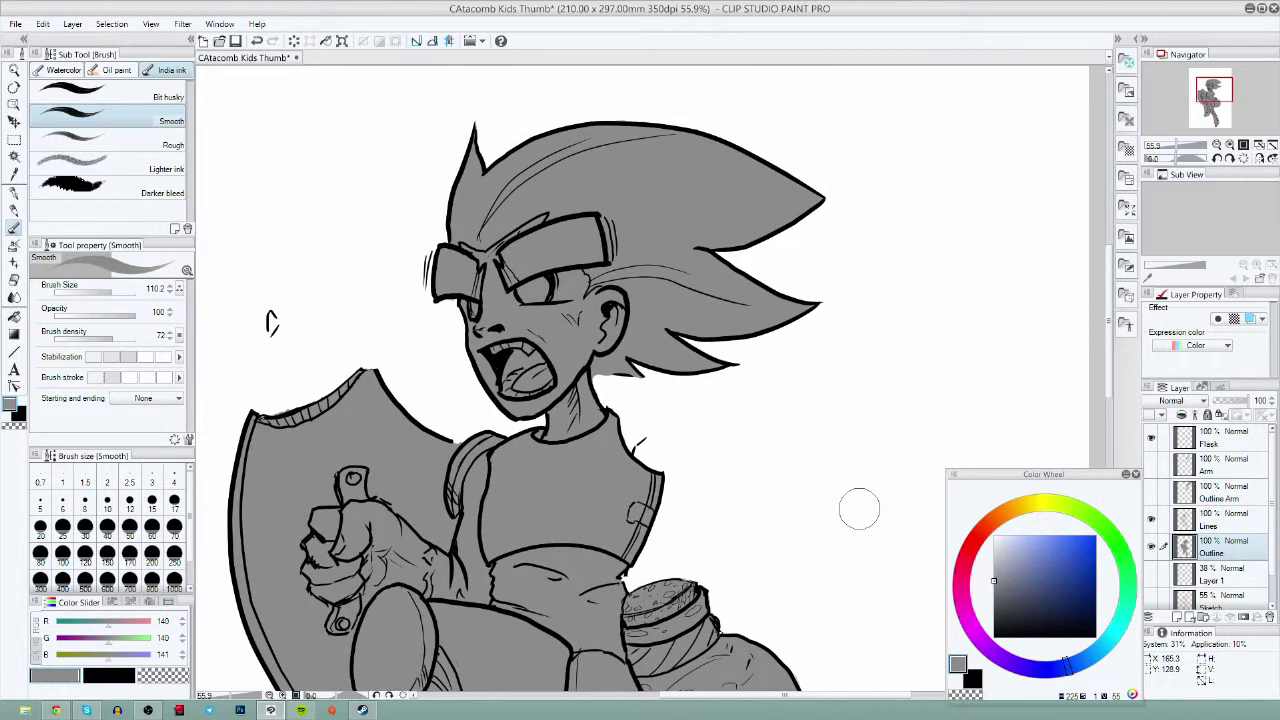
drag(448, 307, 434, 318)
drag(1151, 492, 1151, 465)
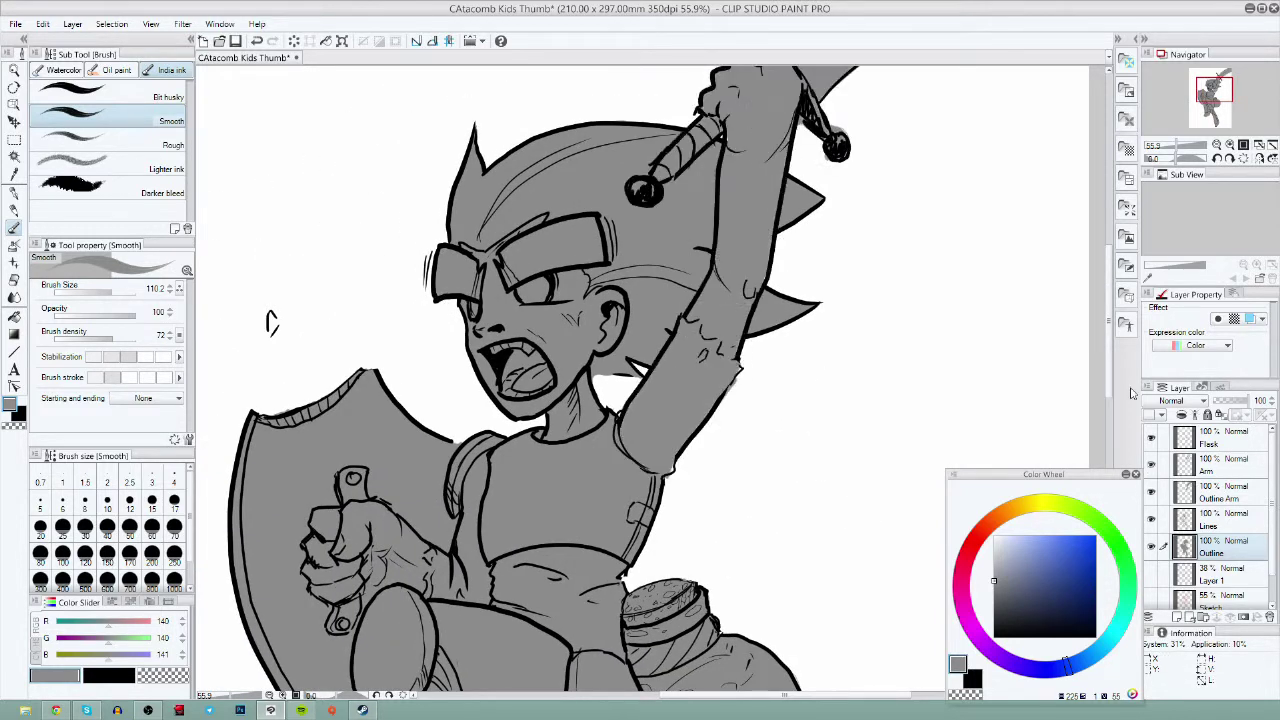
- Tidy the grey fill's edge along the raised arm on the Outline Arm layer with the brush at size 18.7
click(1233, 484)
click(98, 291)
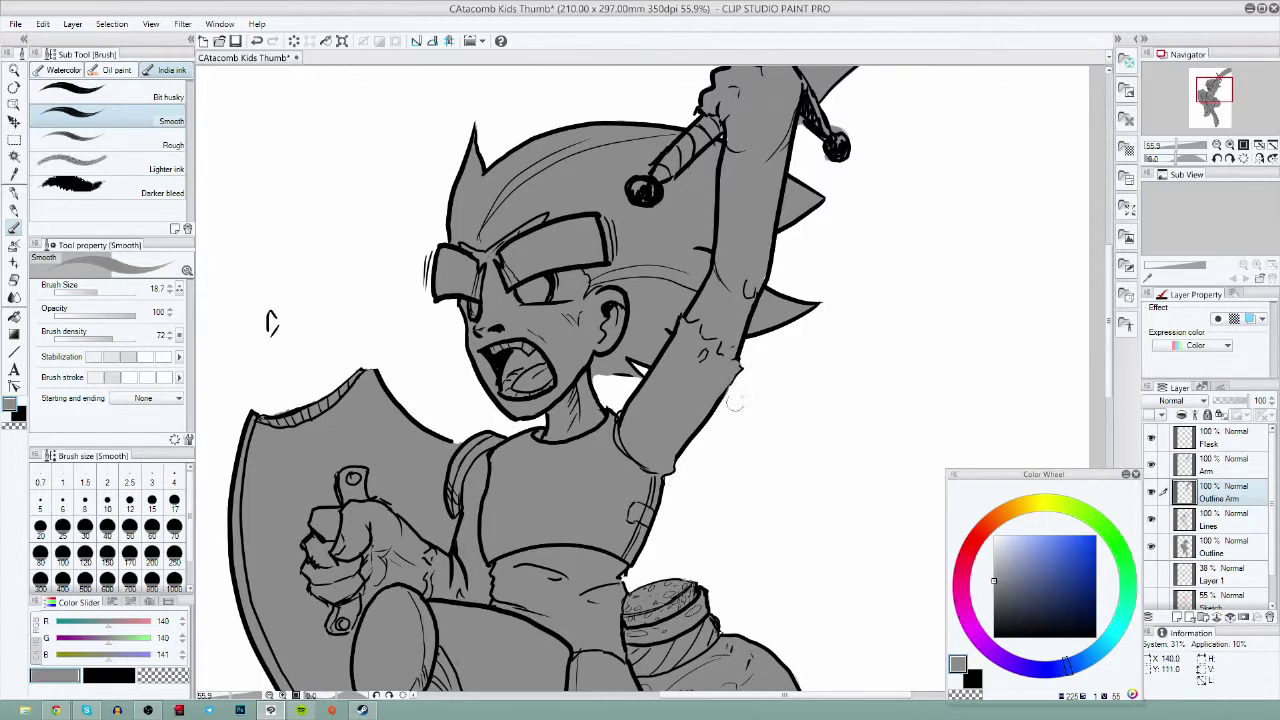
mouse_move(761, 279)
mouse_down()
mouse_move(718, 409)
mouse_move(678, 391)
mouse_up()
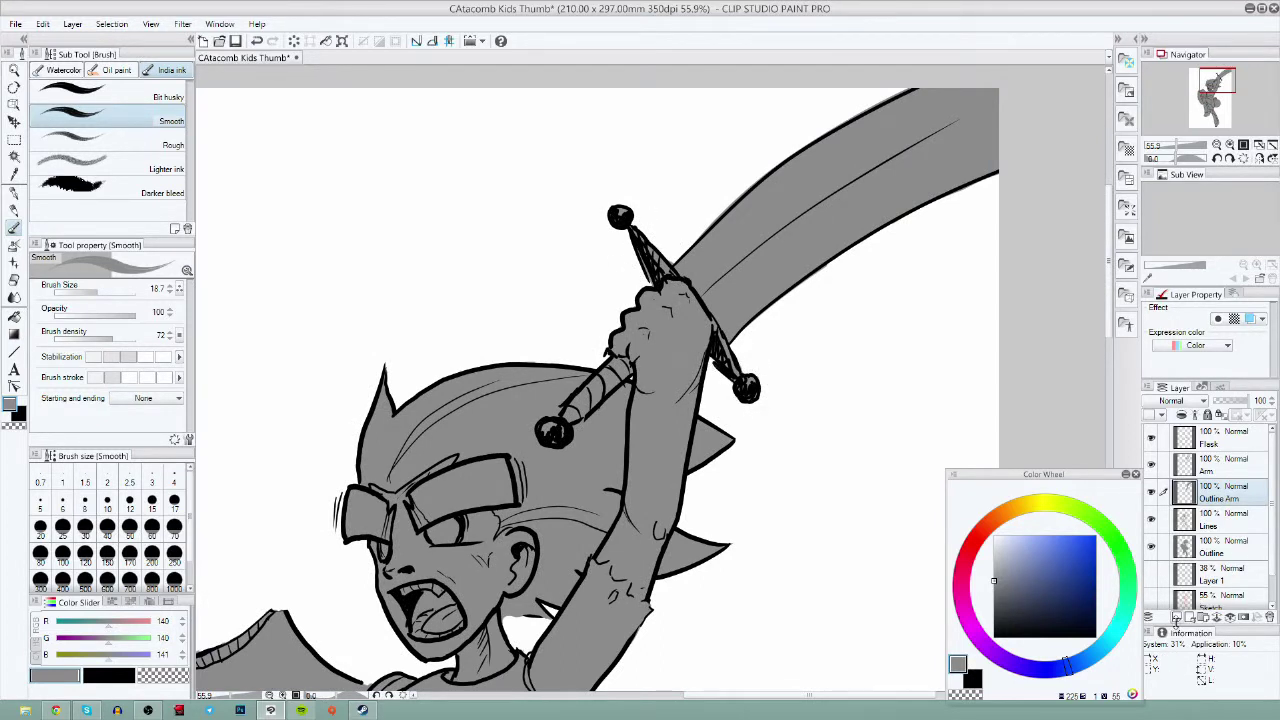
- Group the Flask, Arm, Outline Arm, Lines and Outline layers in a new folder named "Lines & Outline"
key(ctrl+space)
drag(820, 600, 775, 600)
drag(770, 598, 755, 396)
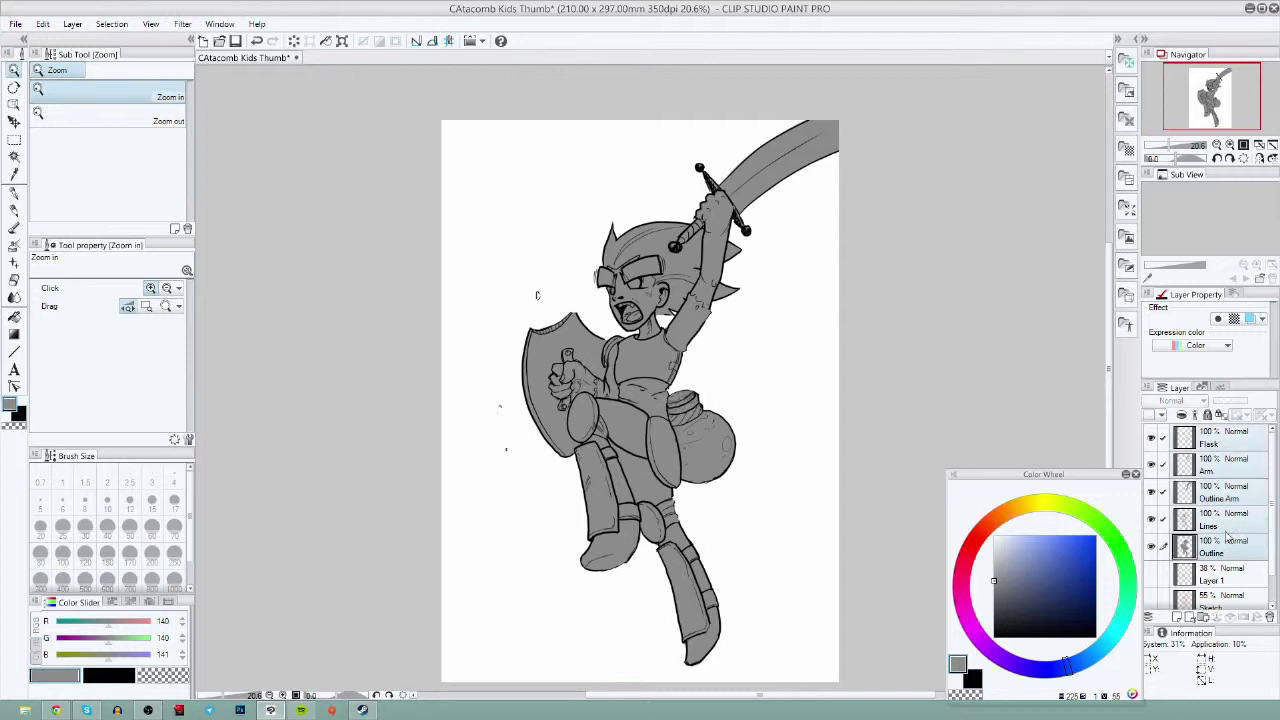
click(1233, 618)
click(1230, 525)
shift+click(1232, 440)
drag(1232, 440, 1236, 546)
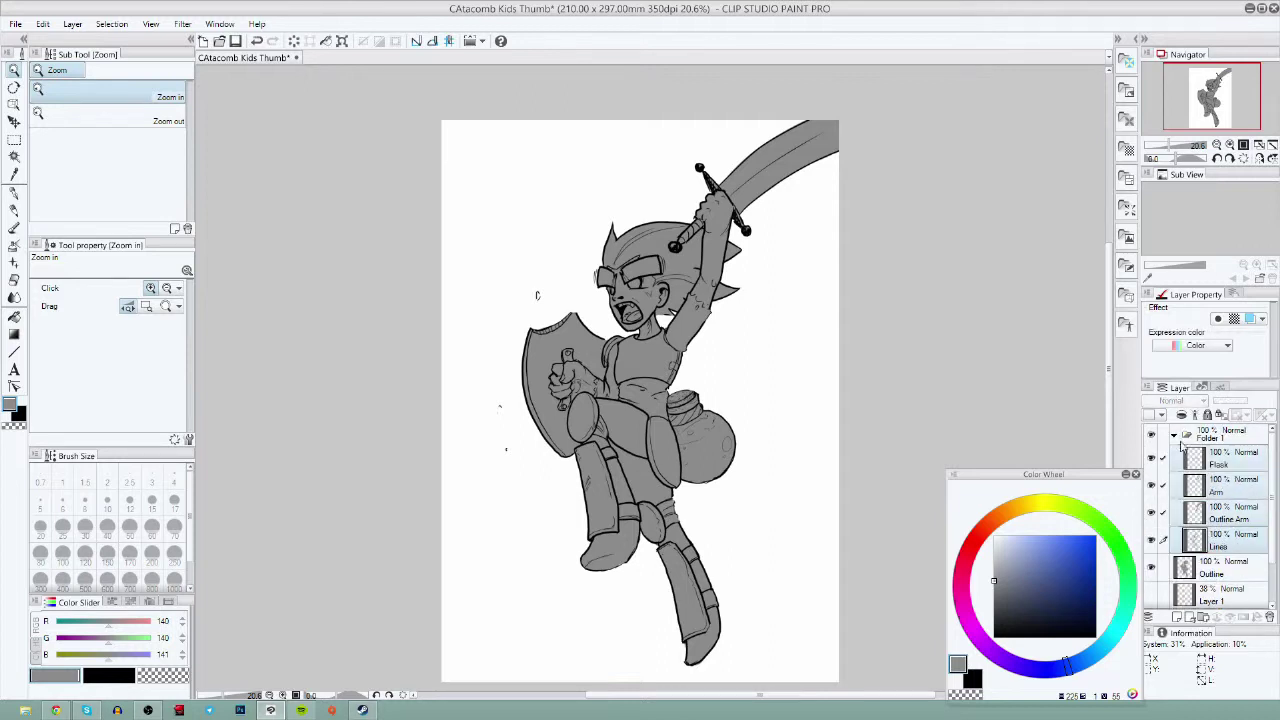
click(1175, 434)
drag(1198, 462, 1190, 438)
double_click(1210, 440)
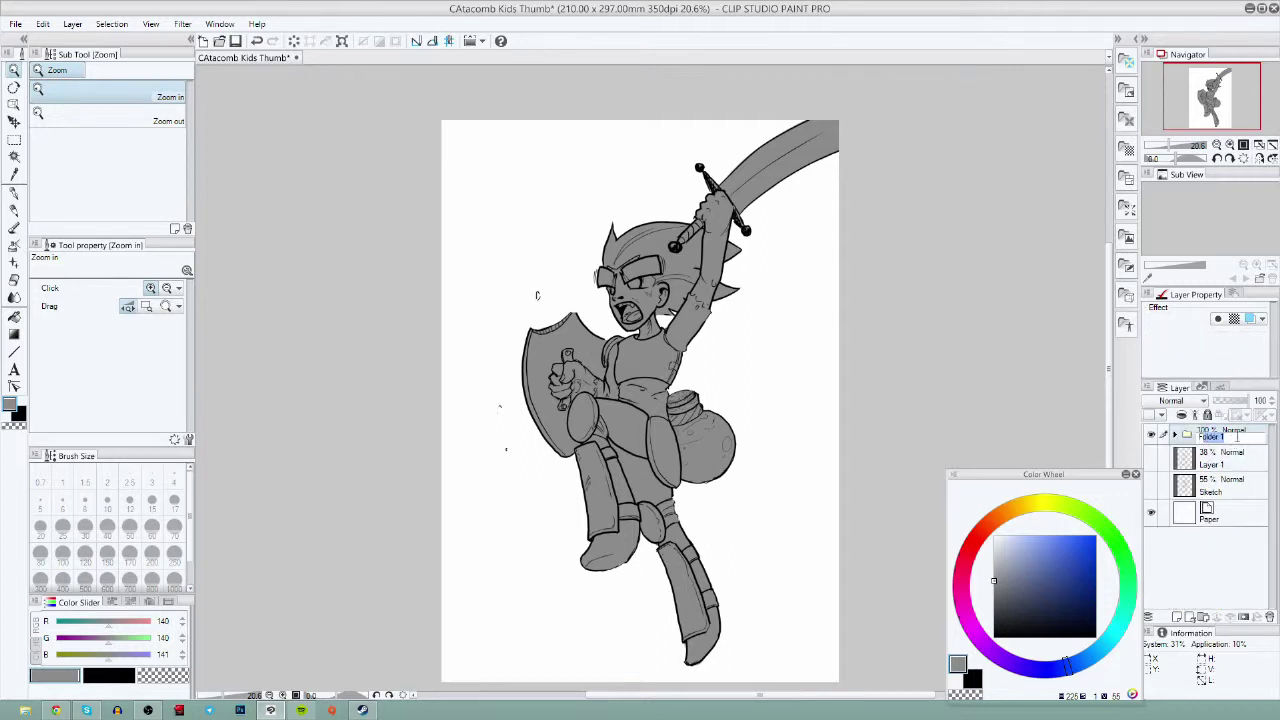
text(Lines & Outline)
key(Return)
- Group Layer 1 and the Sketch layer in a new folder named "Skletches" and collapse it
click(1151, 459)
click(1151, 466)
click(1218, 486)
ctrl+click(1218, 460)
click(1203, 617)
click(1215, 460)
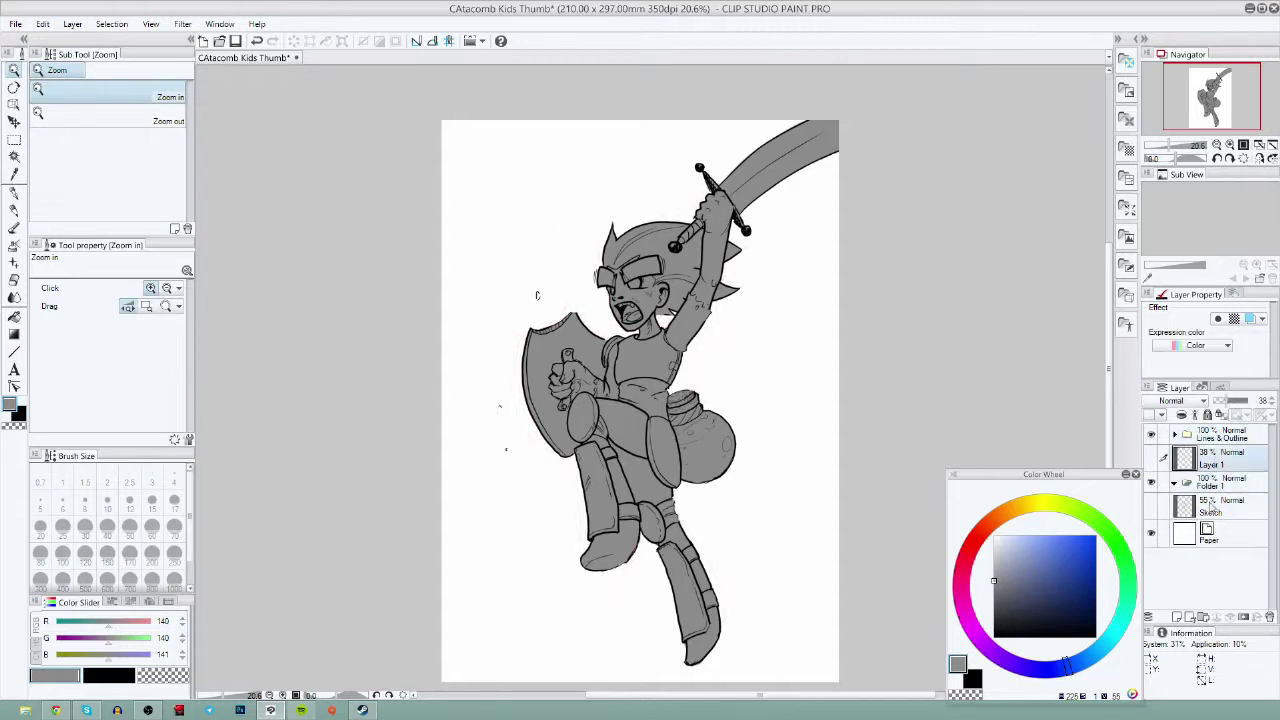
ctrl+click(1210, 507)
drag(1208, 507, 1205, 483)
click(1175, 456)
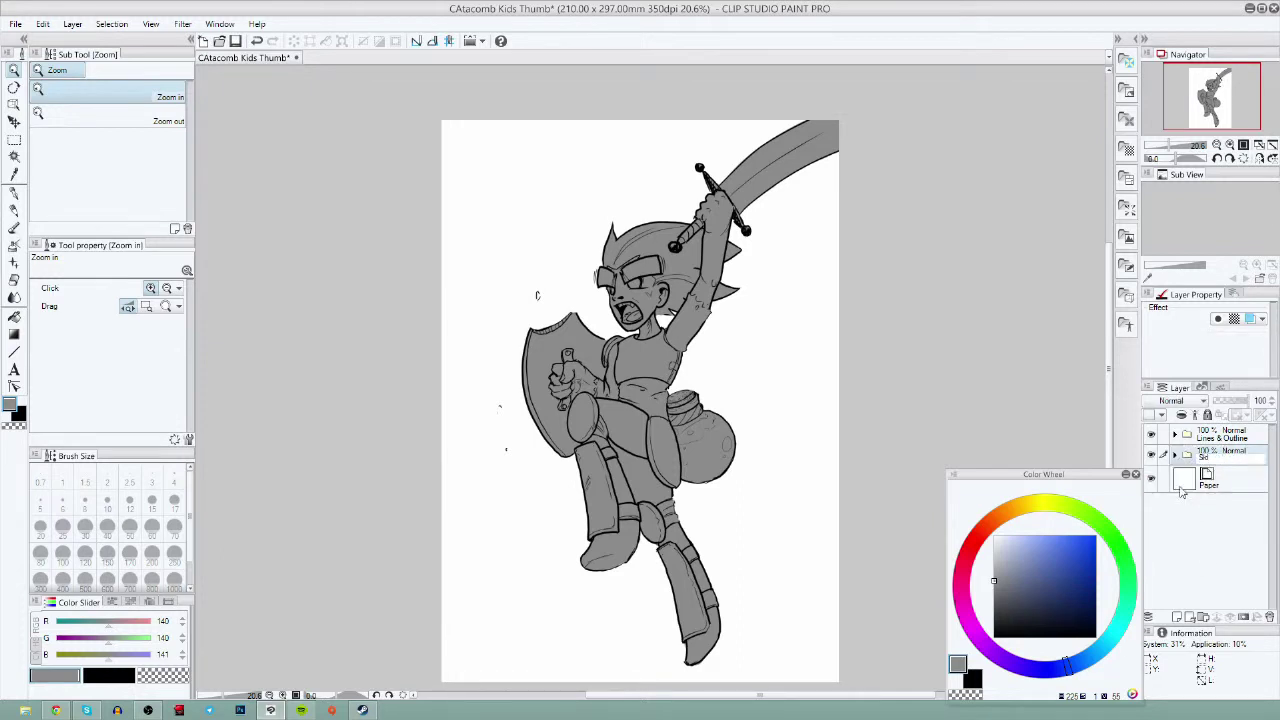
text(Sketches)
key(Return)
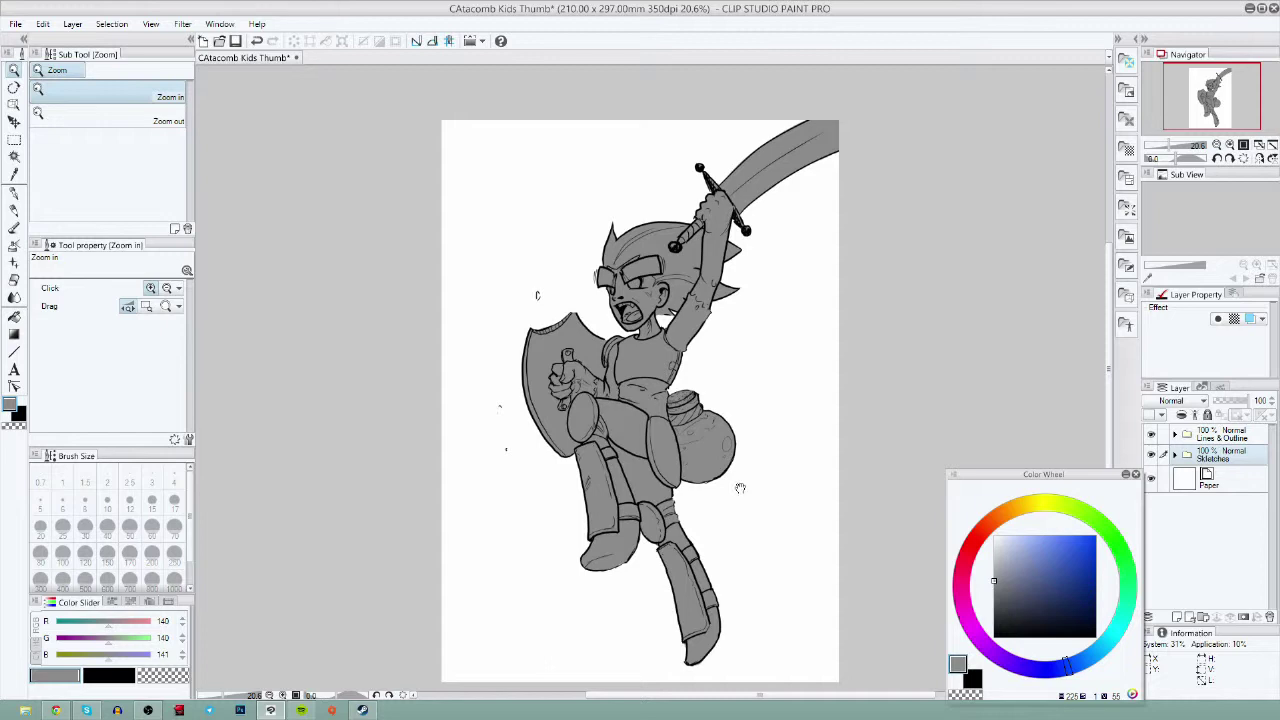
- Add a new raster layer directly above the Paper layer and name it "Flats"
drag(740, 488, 734, 461)
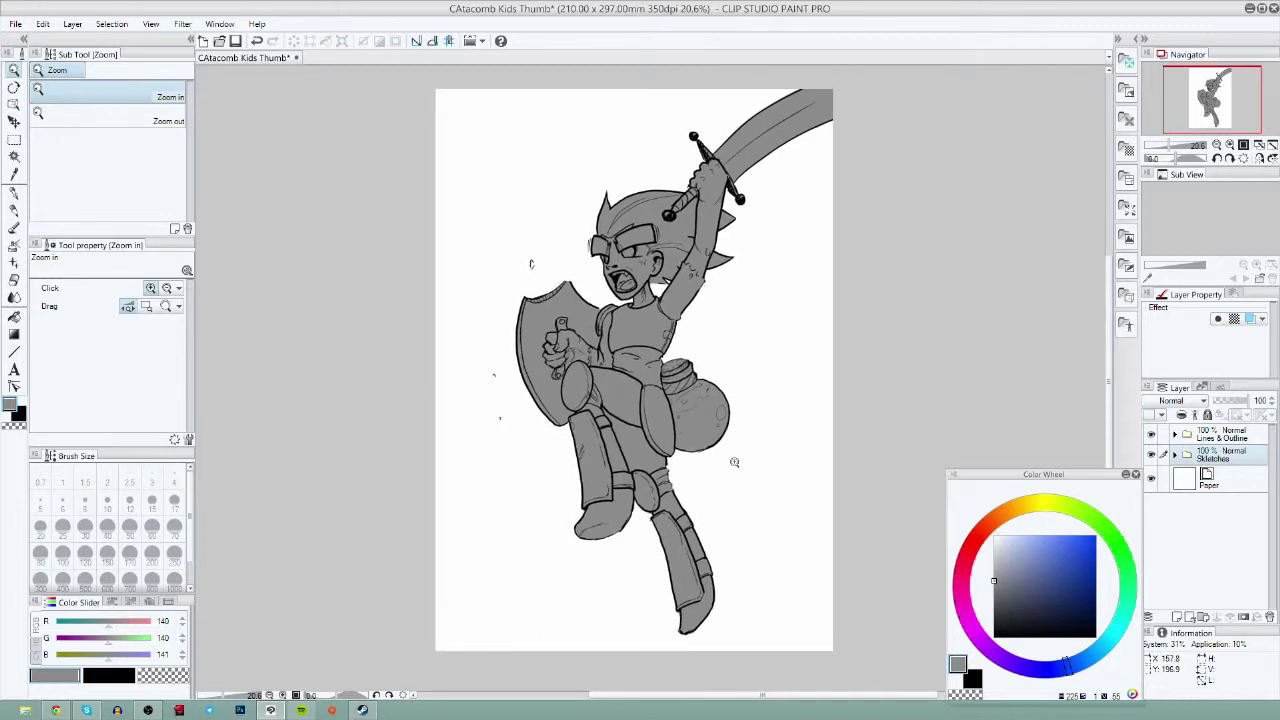
click(1177, 617)
drag(1220, 456, 1218, 468)
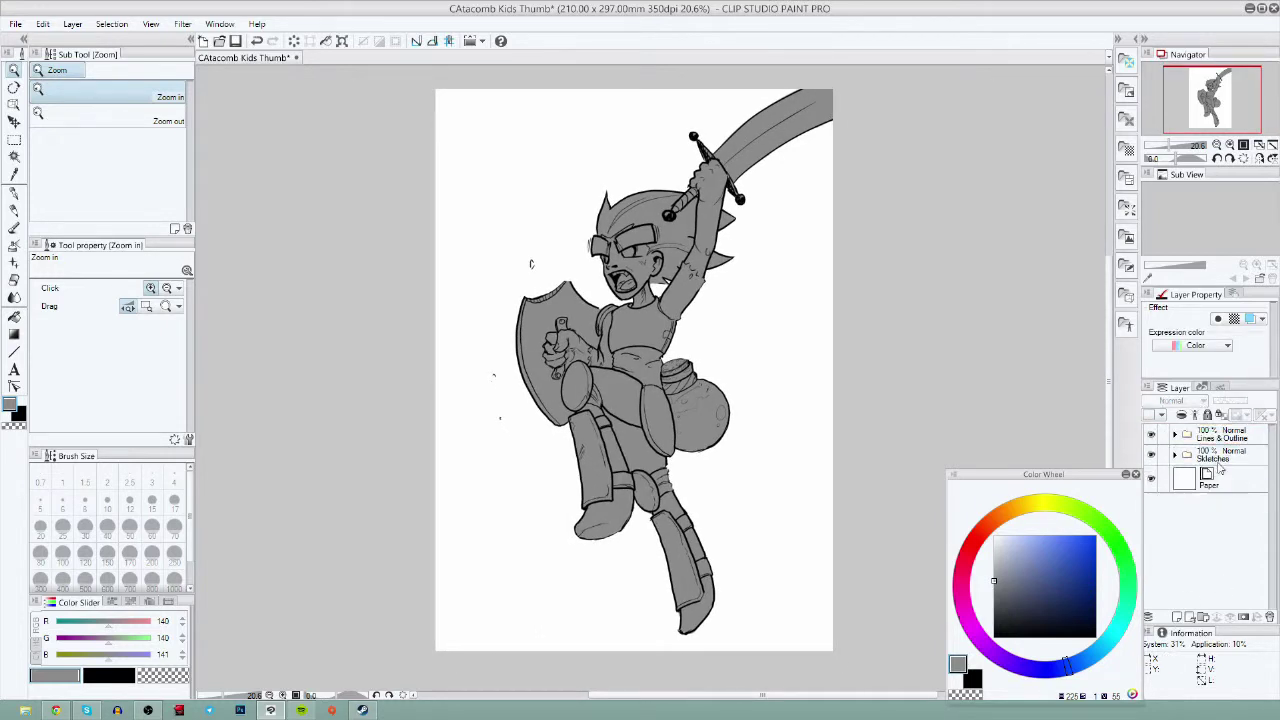
click(1178, 435)
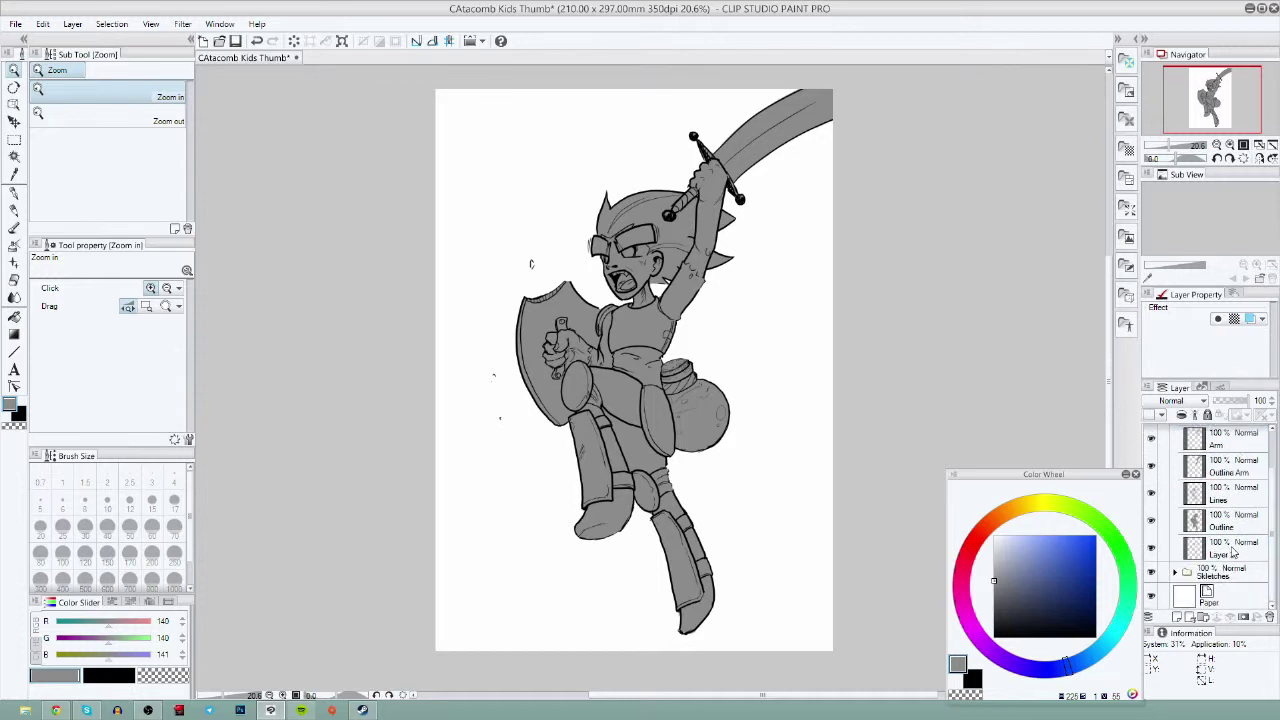
drag(1226, 548, 1233, 590)
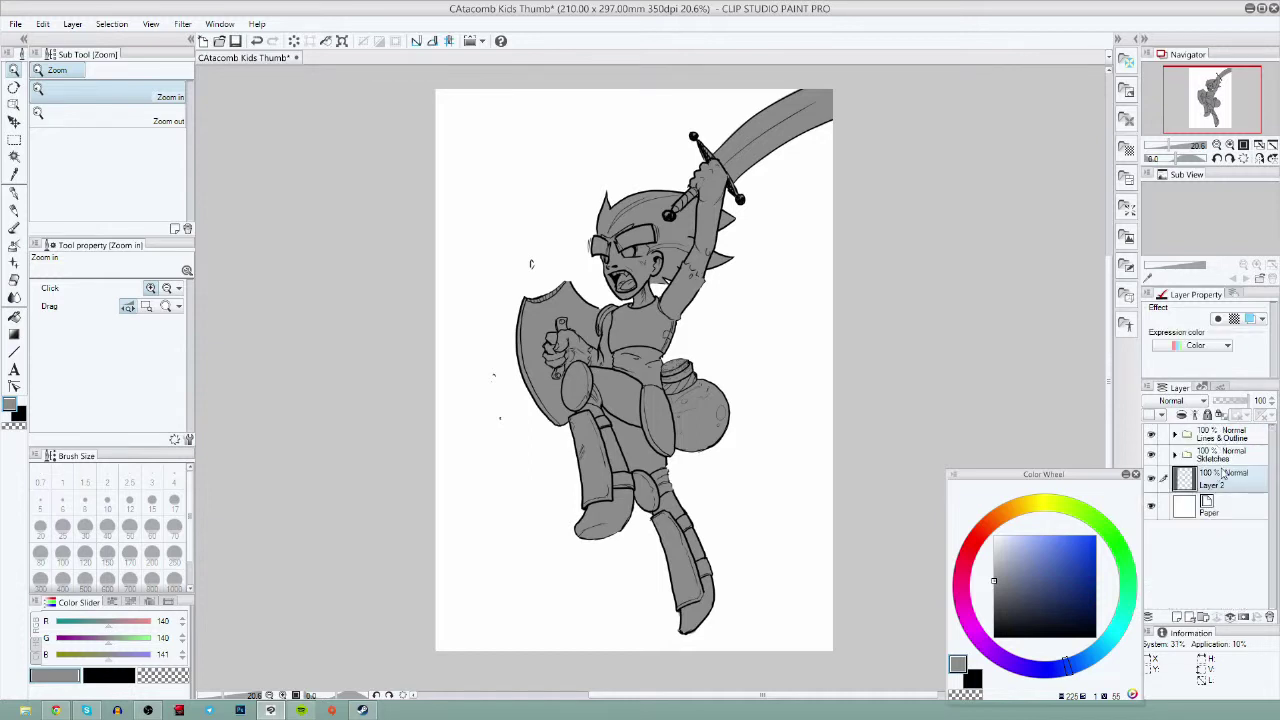
double_click(1220, 478)
text(Flats)
key(Return)
- Set the drawing colour to a light peach skin tone, RGB 238, 212, 173
mouse_move(1037, 511)
mouse_down()
mouse_move(1002, 513)
mouse_move(1019, 537)
mouse_up()
click(1010, 513)
click(1027, 541)
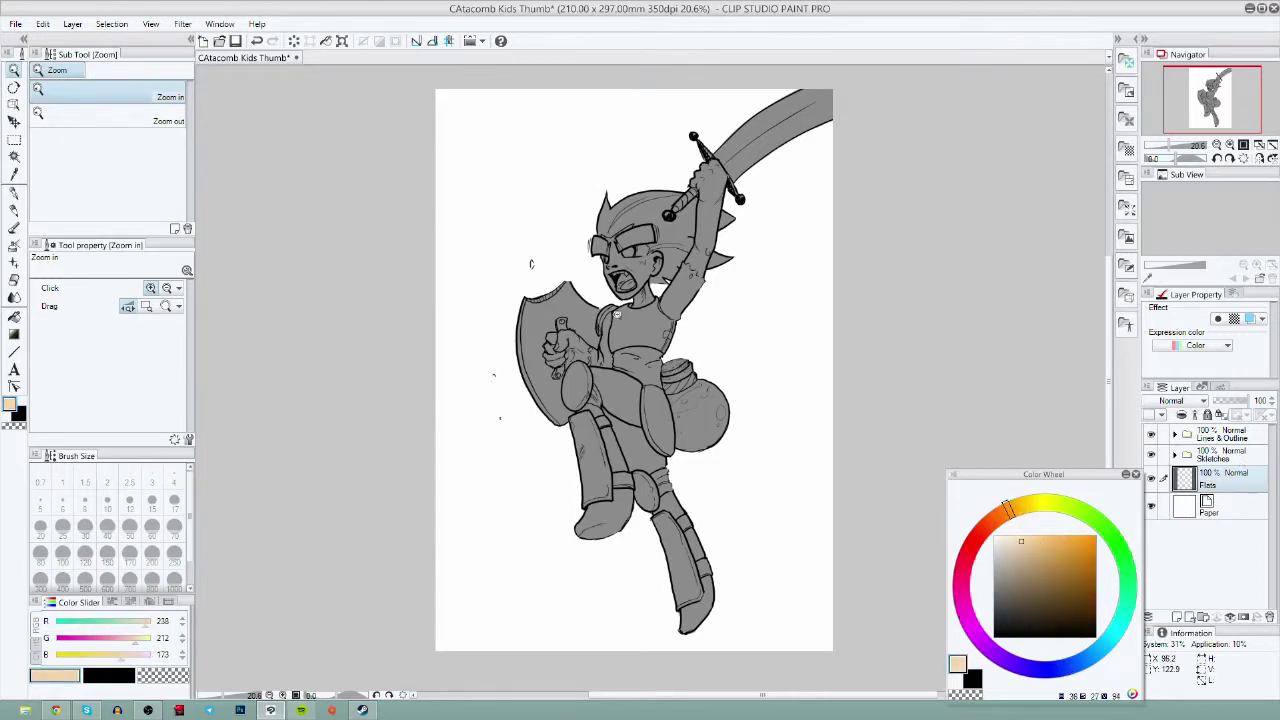
key(b)
key(ctrl+space)
drag(643, 291, 620, 436)
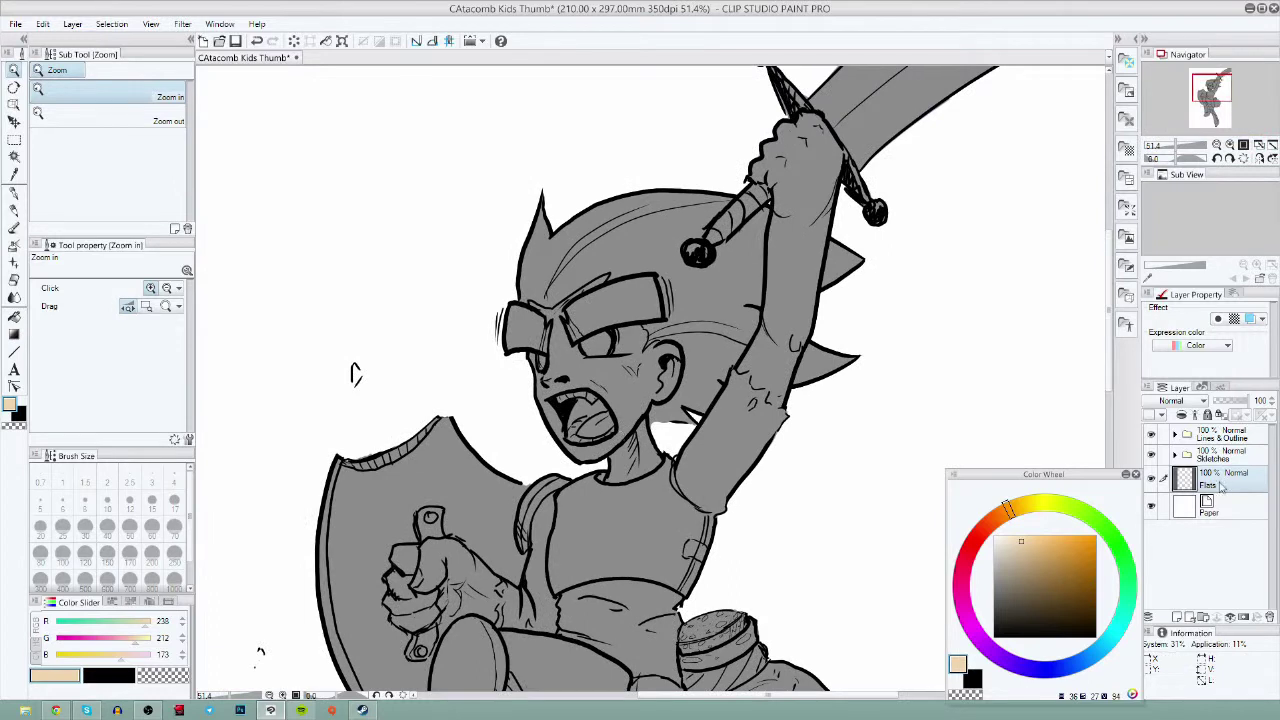
- Move the Flats layer to the top of the layer stack and create a new folder named "Outlines"
mouse_move(1224, 477)
mouse_down()
mouse_move(1223, 427)
mouse_move(1226, 476)
mouse_up()
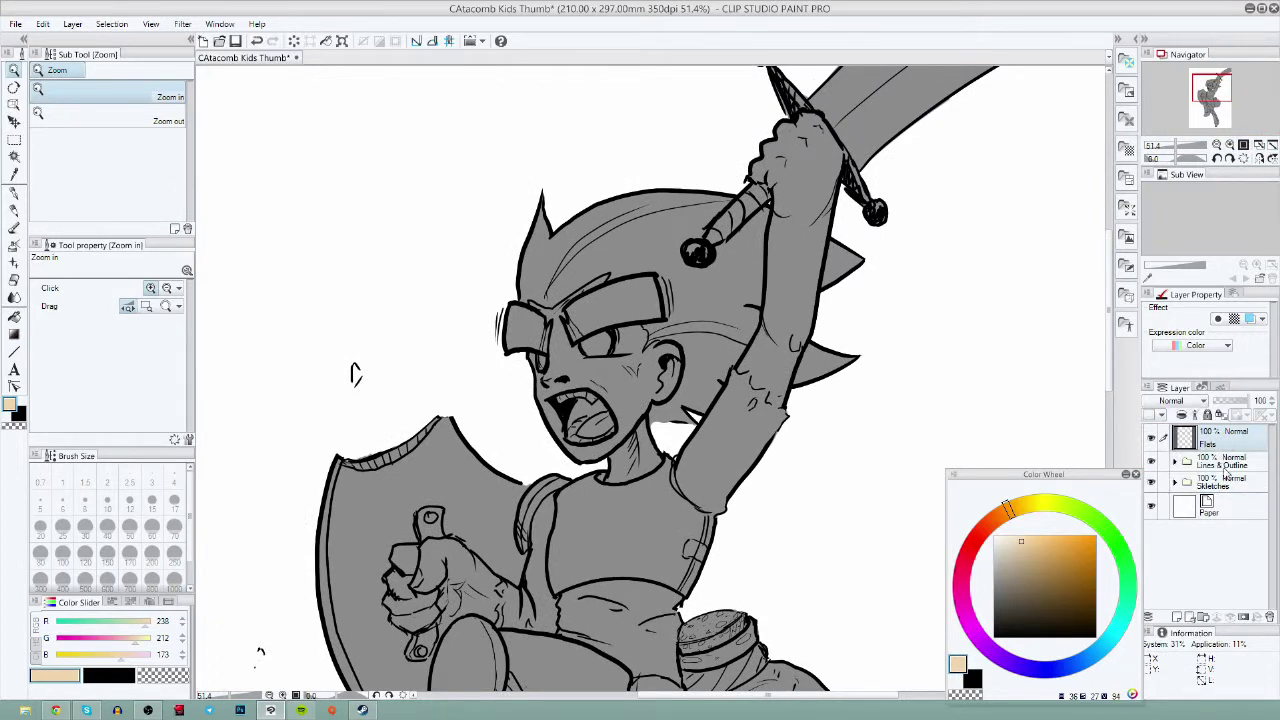
click(1174, 463)
click(1208, 618)
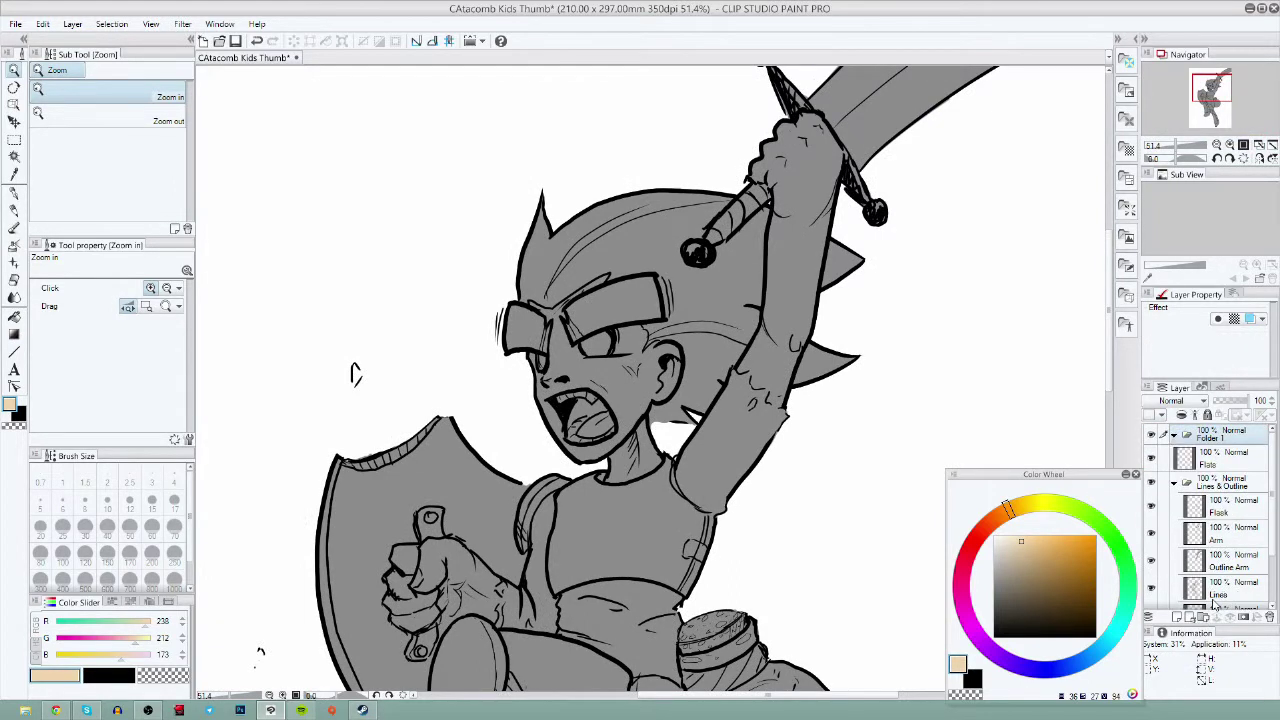
double_click(1212, 437)
text(Outlines)
key(Return)
- Move the Outline layer into the Outlines folder and place that folder beneath the Lines & Outline folder
click(1250, 561)
scroll(1250, 561, down, 3)
ctrl+click(1248, 560)
scroll(1248, 520, up, 2)
drag(1248, 537, 1234, 450)
click(1174, 538)
click(1174, 436)
click(1175, 483)
mouse_move(1234, 466)
mouse_down()
mouse_move(1233, 498)
mouse_move(1219, 464)
mouse_up()
click(1175, 462)
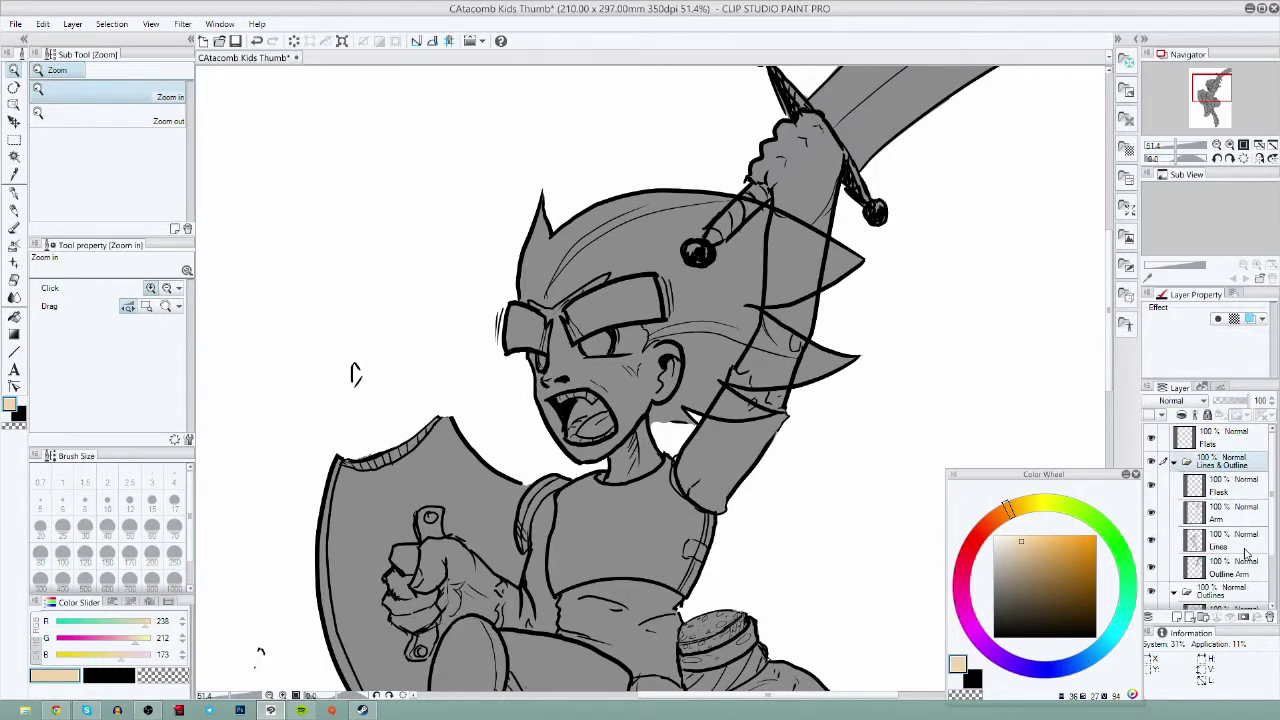
- Put Outline Arm back above Lines and move Flats directly beneath Lines inside the Lines & Outline folder
scroll(1244, 538, down, 2)
drag(1243, 525, 1228, 578)
click(1175, 462)
click(1233, 437)
click(1175, 483)
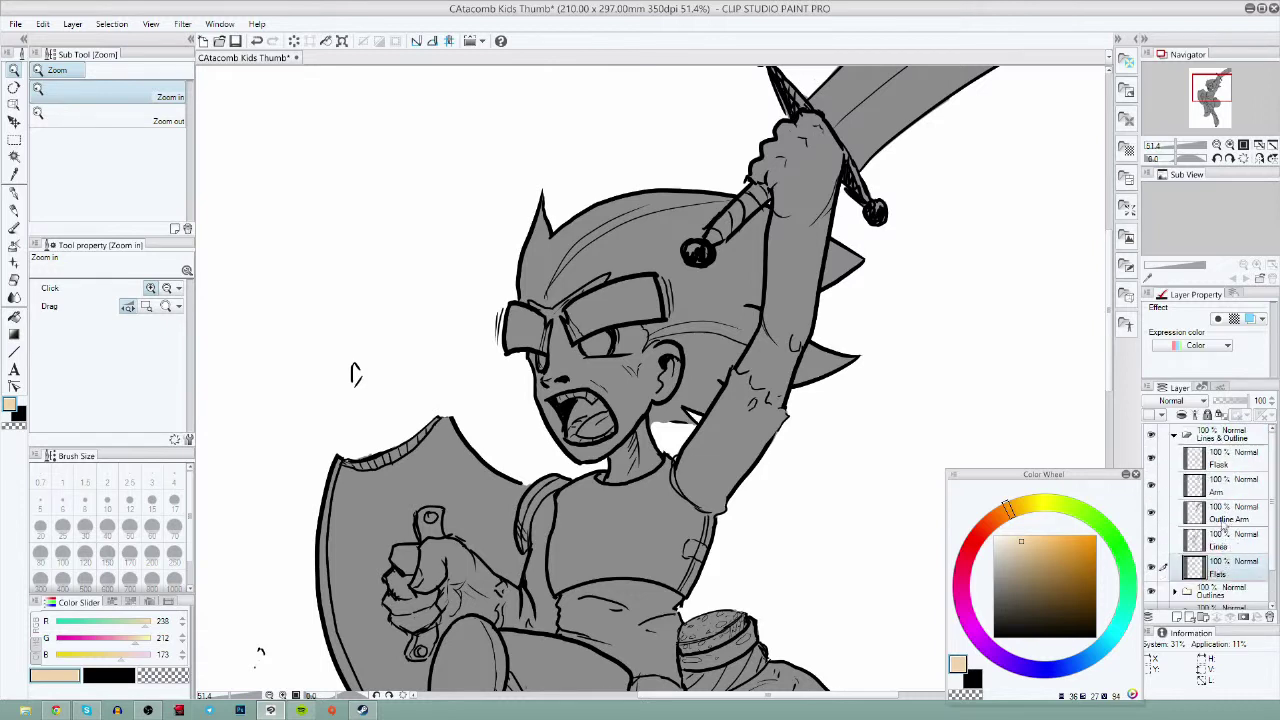
- Try to block in the face on the Flats layer with a brushed edge and a flood fill at color margin 59
click(16, 229)
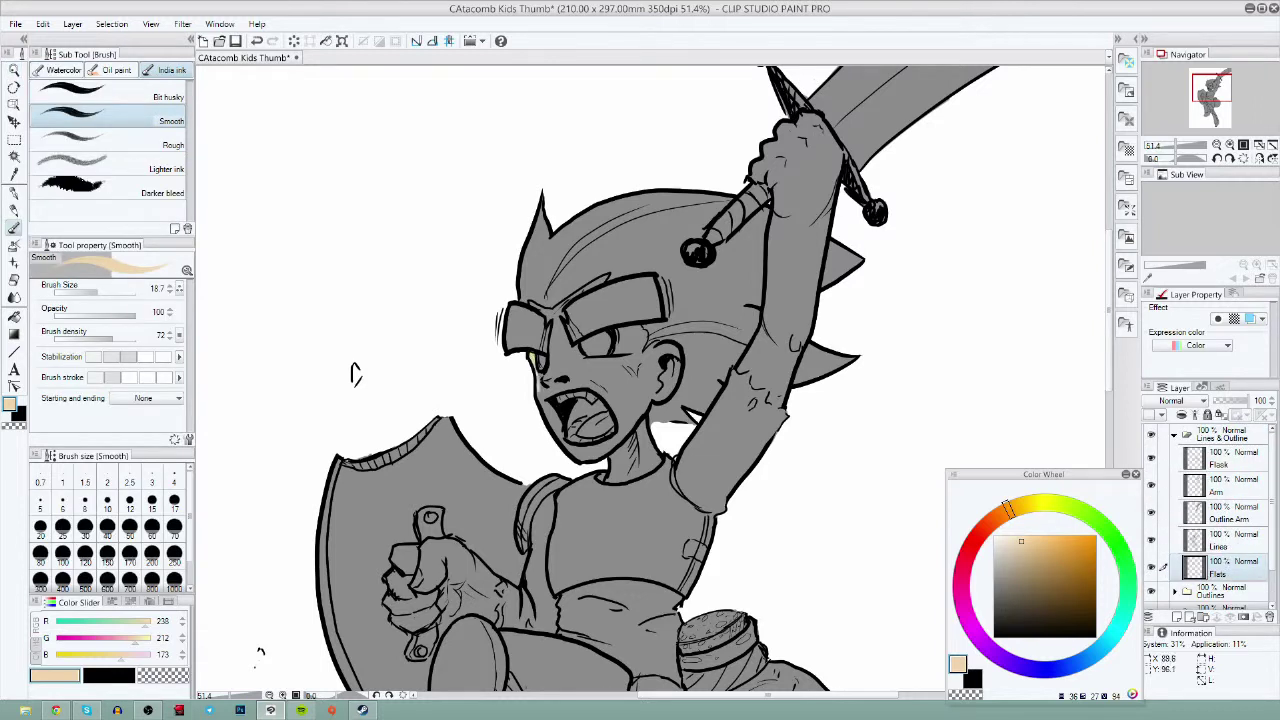
drag(540, 396, 548, 358)
key(g)
click(355, 374)
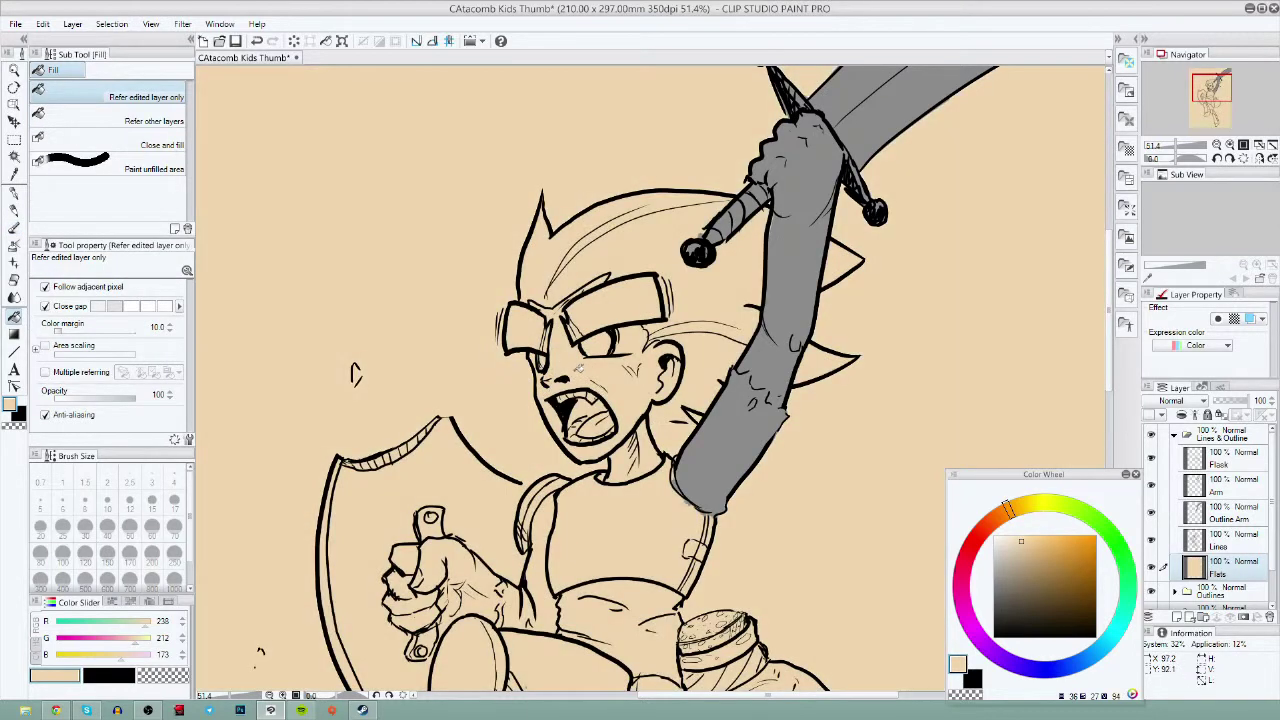
key(ctrl+z)
click(100, 331)
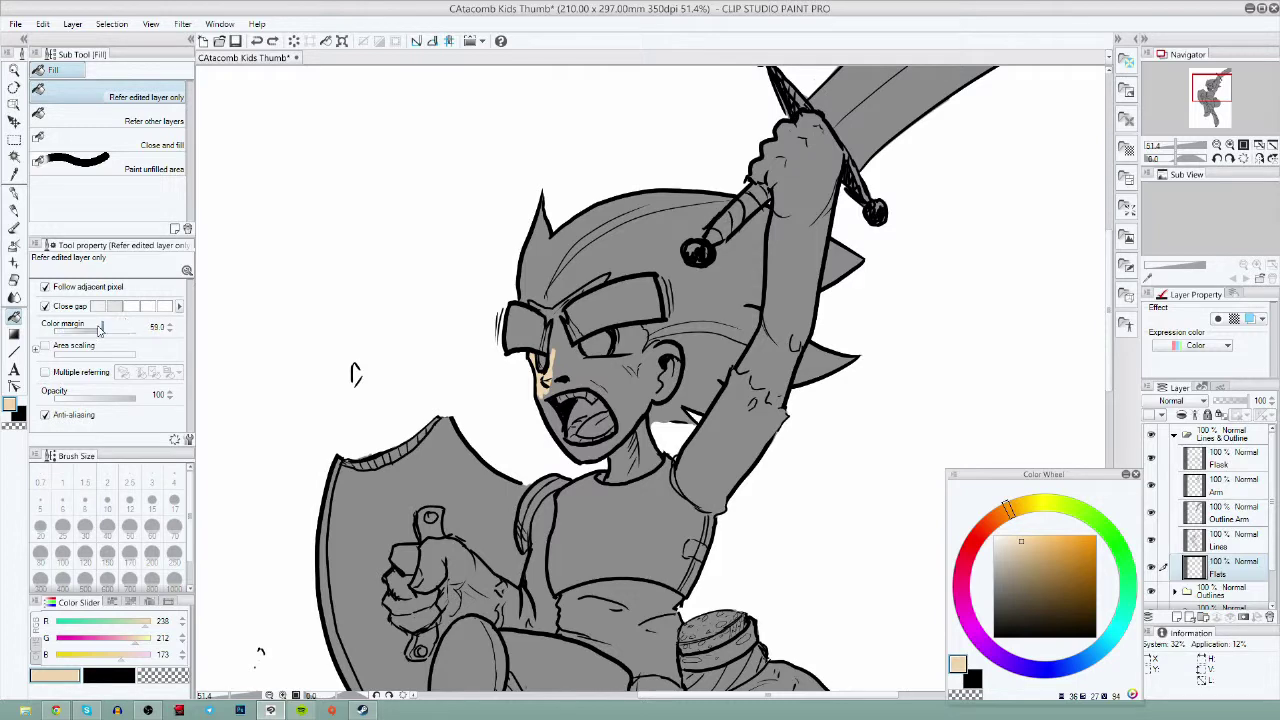
click(637, 435)
key(ctrl+z)
- Paint the face, ear and neck peach on the Flats layer with the Smooth brush, enlarged to size 101.7
click(15, 228)
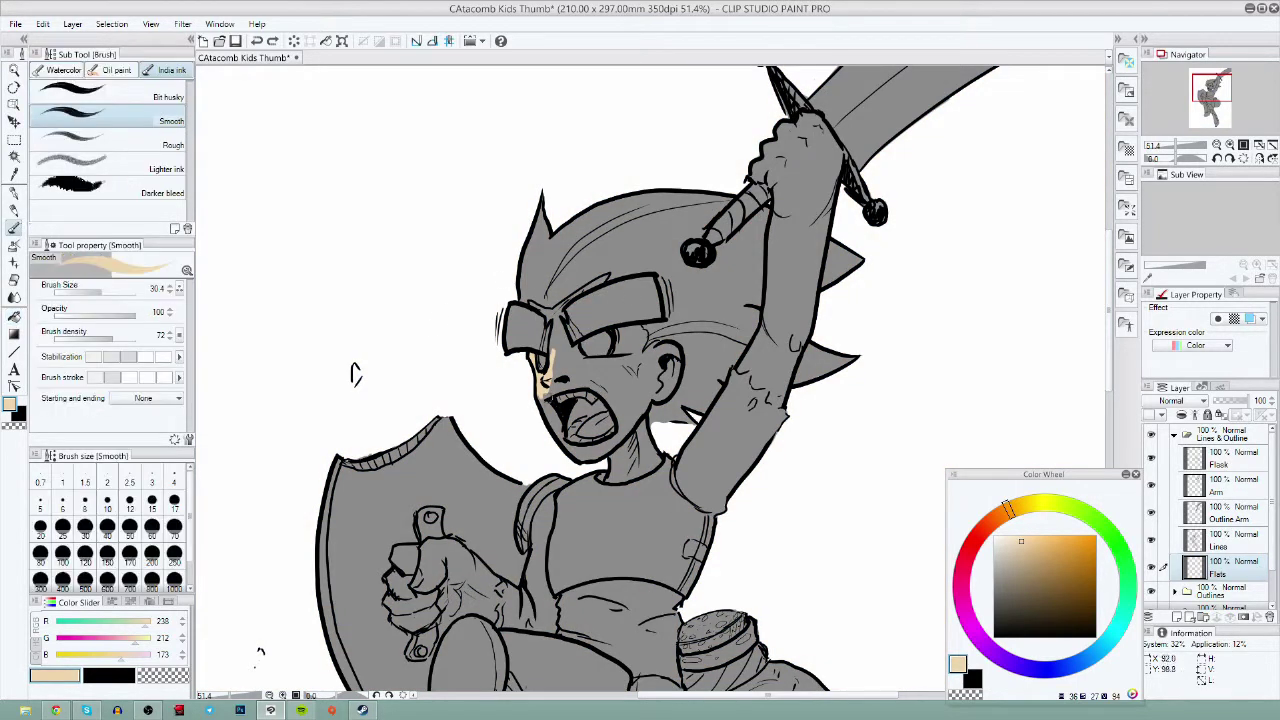
mouse_move(550, 374)
mouse_down()
mouse_move(548, 307)
mouse_move(574, 378)
mouse_move(642, 348)
mouse_move(646, 394)
mouse_move(622, 424)
mouse_move(555, 428)
mouse_move(645, 480)
mouse_move(650, 420)
mouse_up()
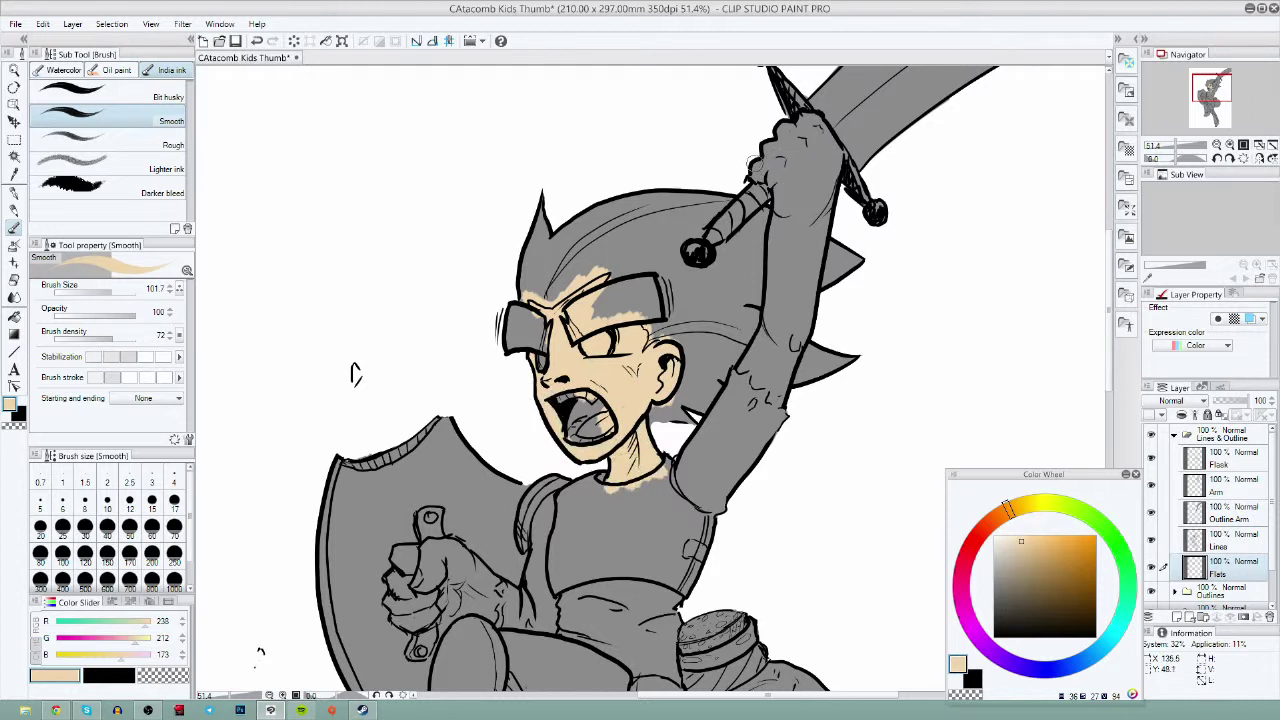
- Try painting the raised hand peach with the Outline Arm layer moved beneath Flats
drag(1240, 515, 1231, 595)
mouse_move(775, 165)
mouse_down()
mouse_move(778, 205)
mouse_move(793, 205)
mouse_move(803, 180)
mouse_move(755, 160)
mouse_move(778, 125)
mouse_move(813, 125)
mouse_move(823, 140)
mouse_move(781, 172)
mouse_move(756, 130)
mouse_up()
drag(592, 348, 598, 343)
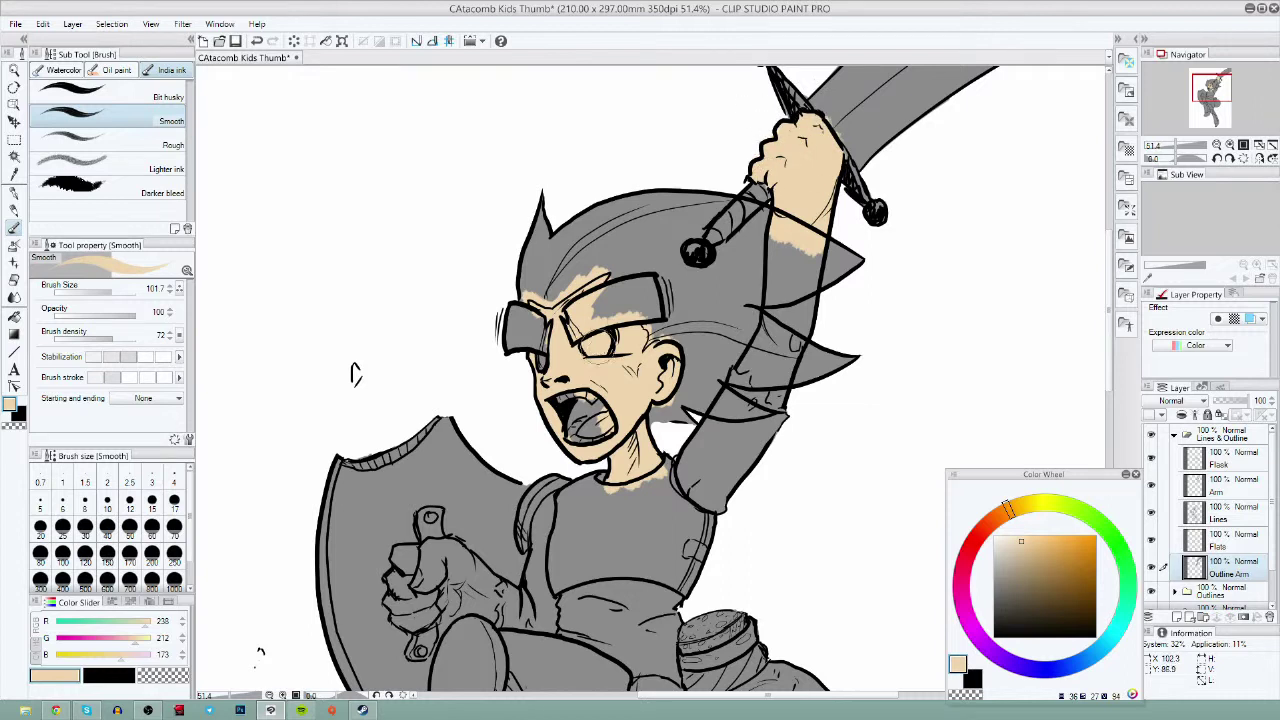
drag(1240, 570, 1240, 502)
click(1246, 580)
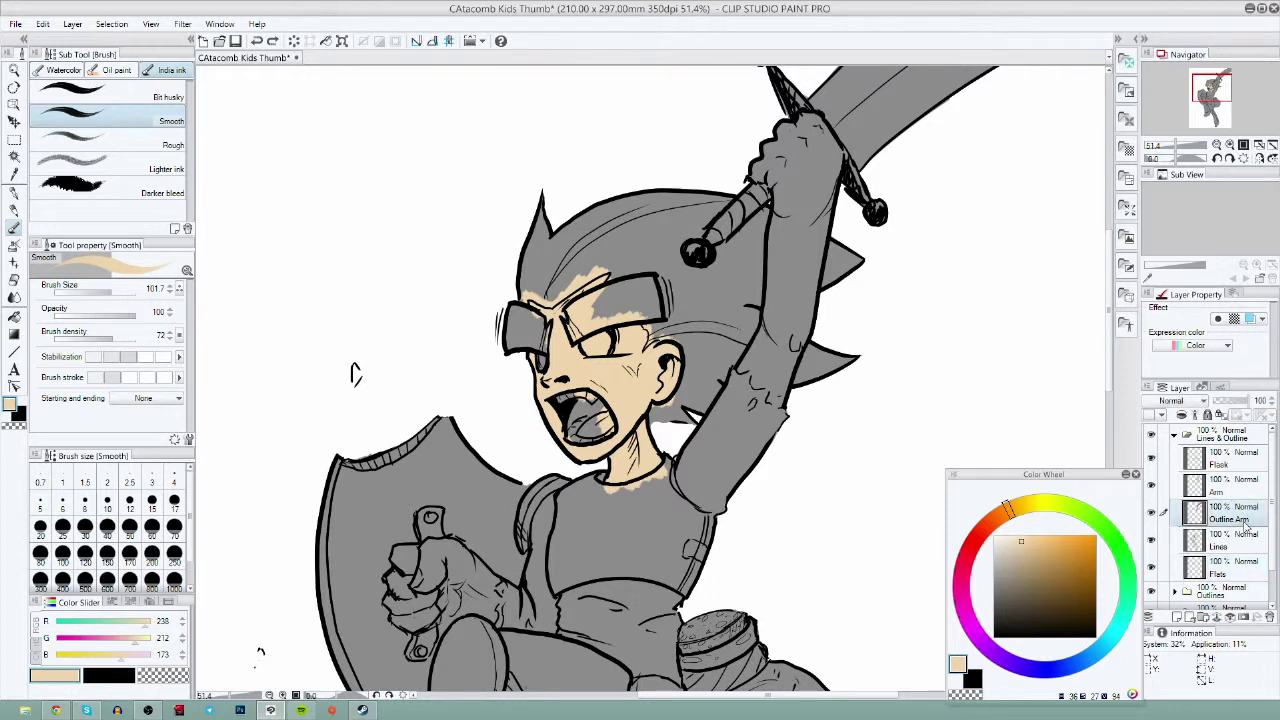
shift+click(1236, 548)
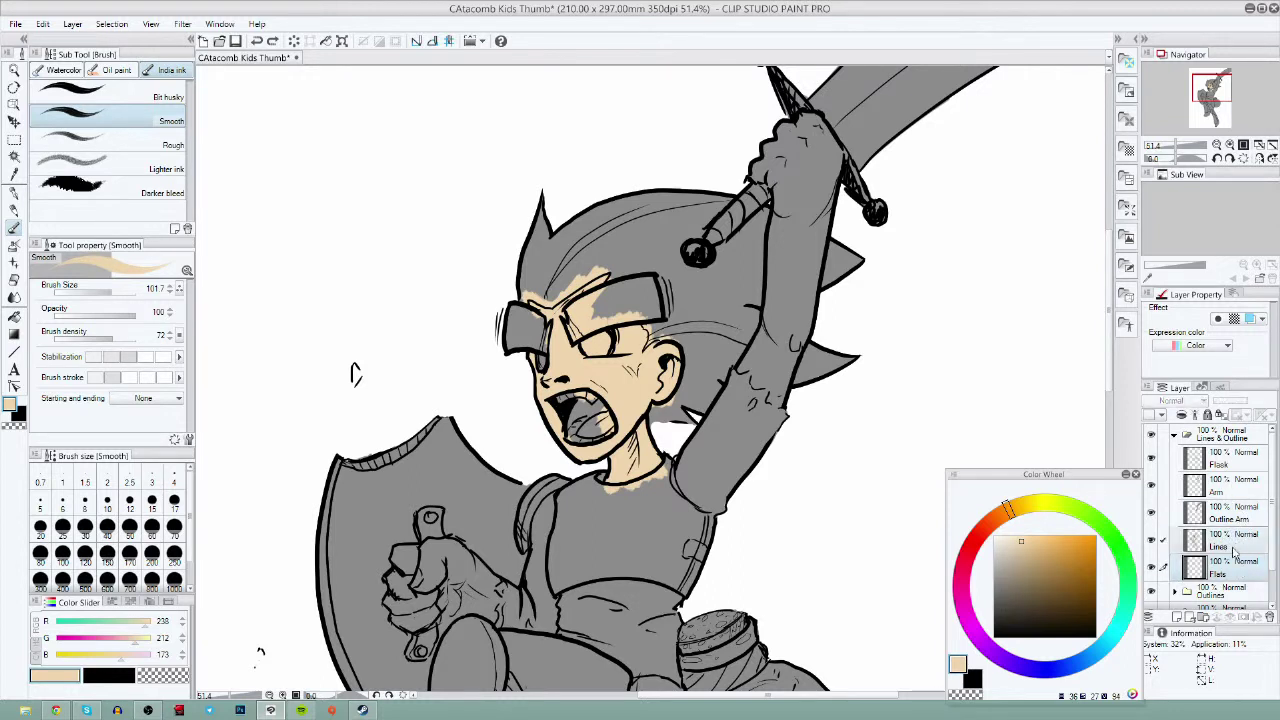
mouse_move(1237, 546)
mouse_down()
mouse_move(1240, 502)
mouse_move(1237, 558)
mouse_up()
click(1241, 516)
key(ctrl+z)
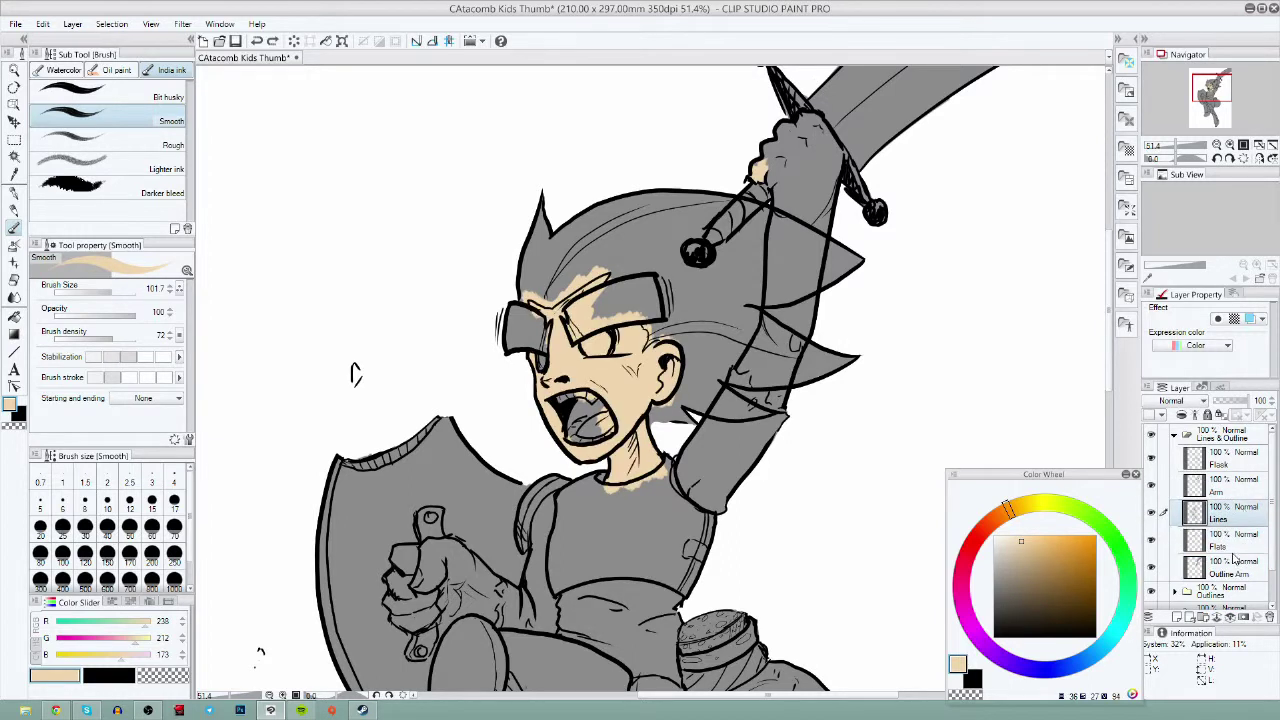
key(ctrl+z)
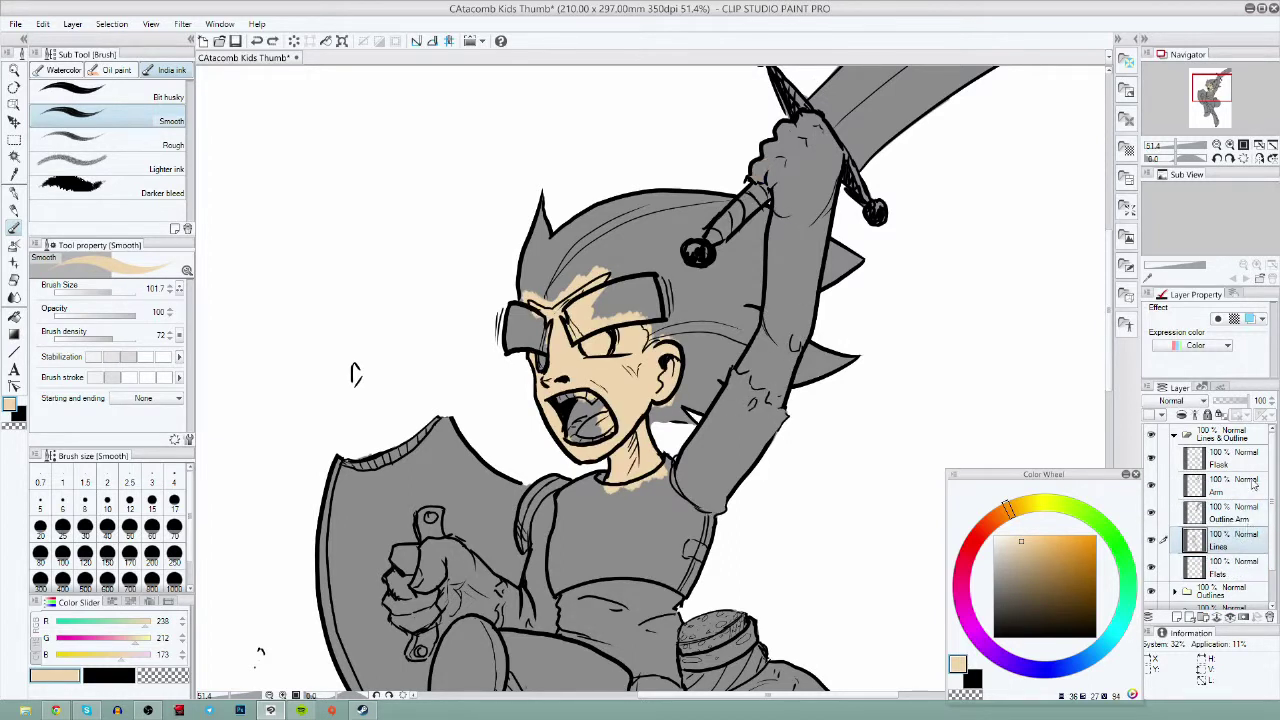
- Repaint the face and neck on the Flats layer in a pinker skin tone, RGB 243, 210, 194
click(1230, 567)
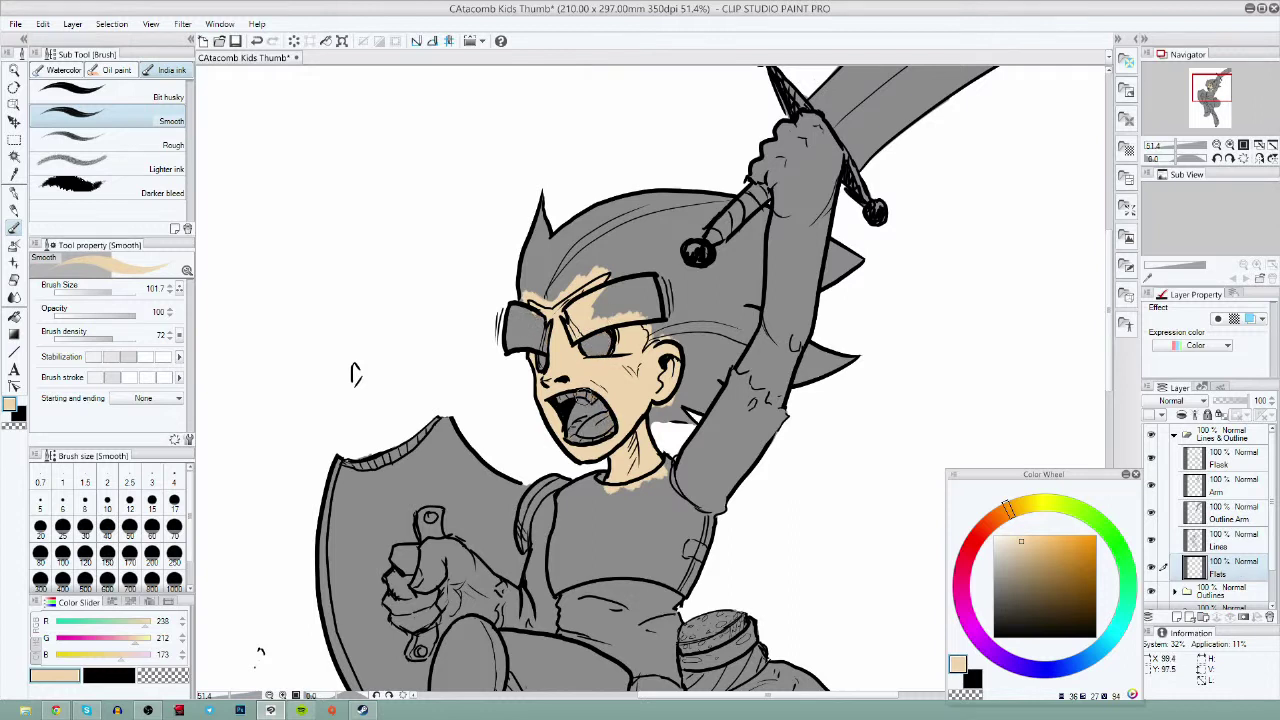
click(988, 522)
drag(554, 366, 597, 374)
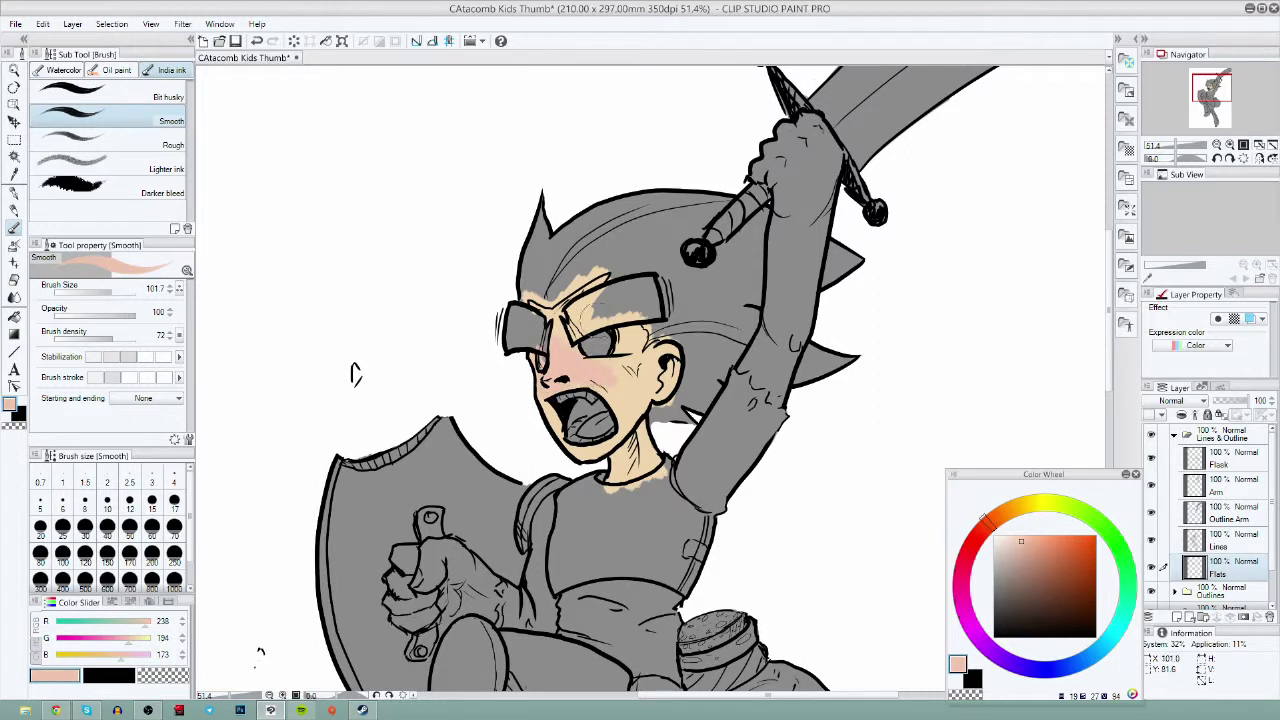
mouse_move(557, 328)
mouse_down()
mouse_move(557, 294)
mouse_move(597, 369)
mouse_move(622, 349)
mouse_move(659, 390)
mouse_up()
click(1014, 540)
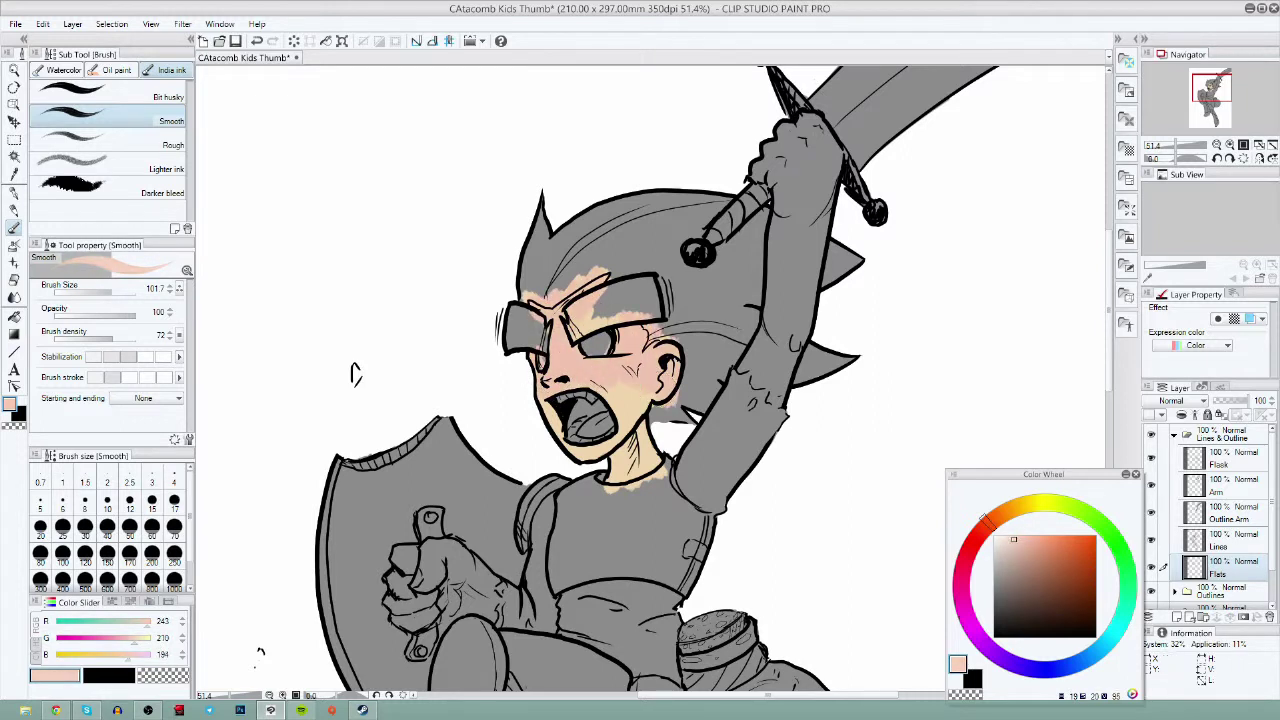
mouse_move(568, 364)
mouse_down()
mouse_move(553, 332)
mouse_move(598, 366)
mouse_move(664, 382)
mouse_move(576, 442)
mouse_move(543, 384)
mouse_move(632, 466)
mouse_move(647, 407)
mouse_up()
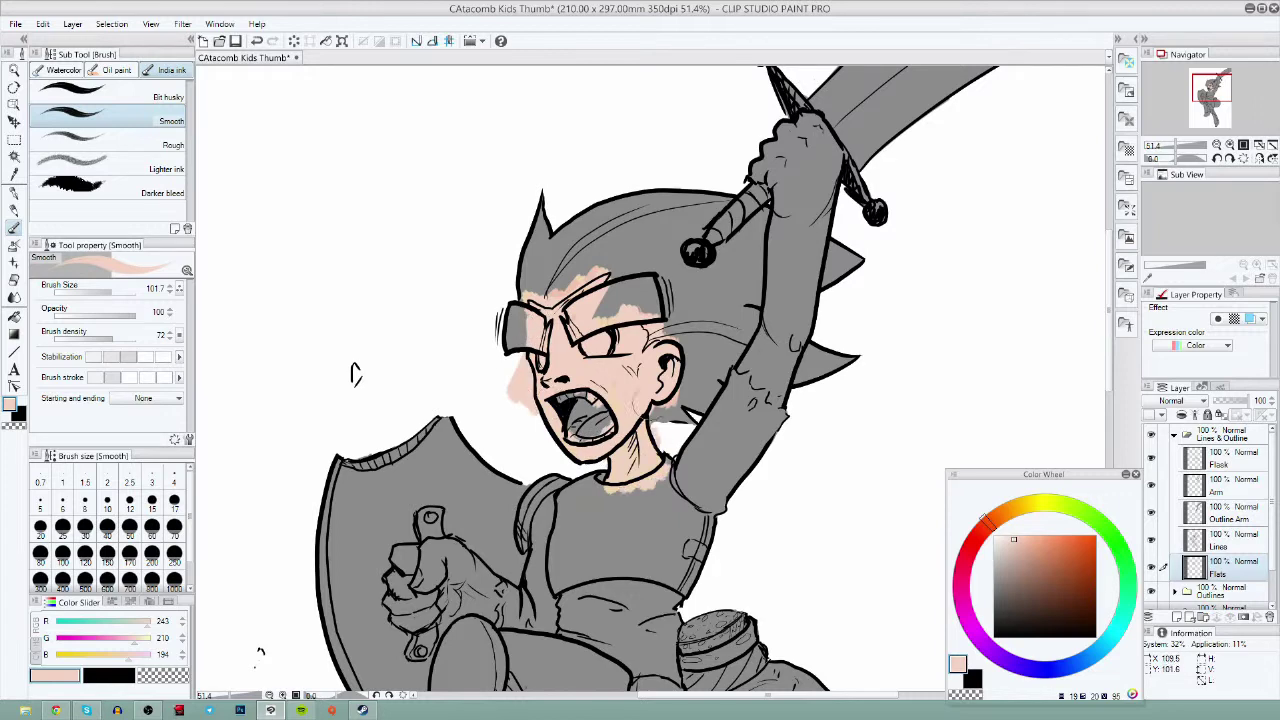
- Paint the hand gripping the shield in the pink skin tone and clean up the colour around its edges
drag(763, 355, 847, 255)
mouse_move(486, 462)
mouse_down()
mouse_move(506, 508)
mouse_move(493, 513)
mouse_move(540, 440)
mouse_move(485, 450)
mouse_move(570, 510)
mouse_move(580, 470)
mouse_up()
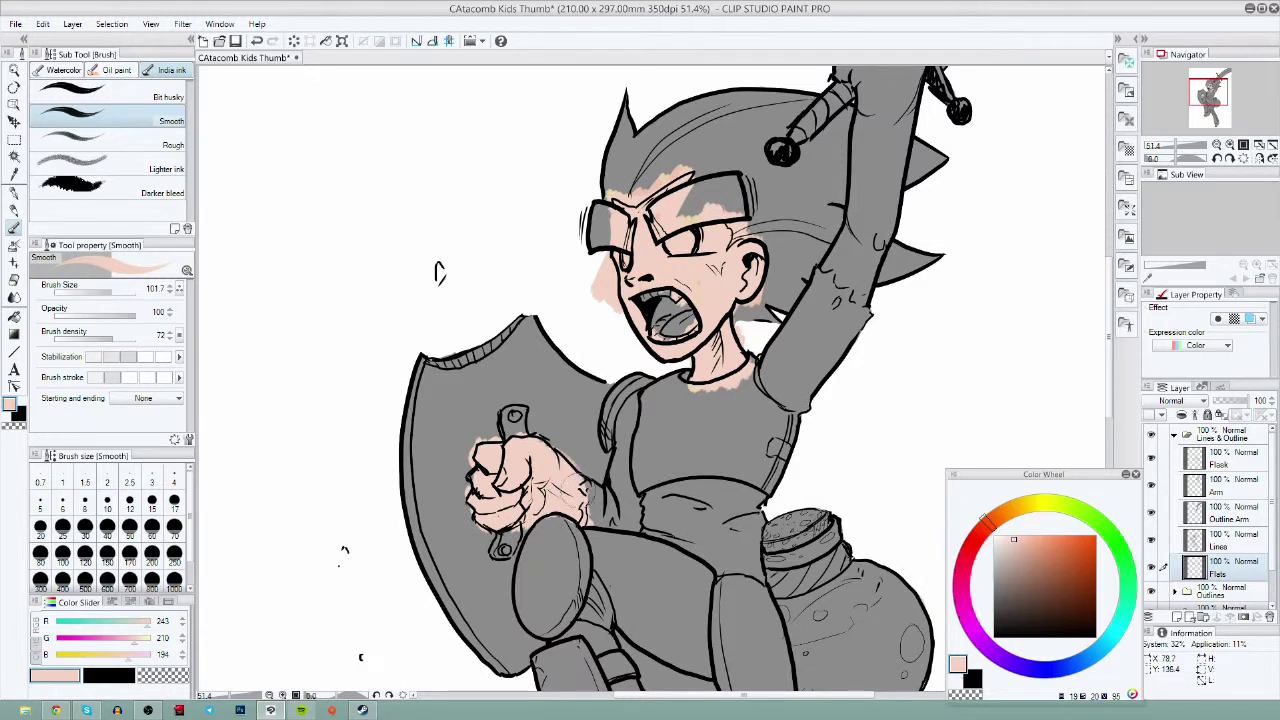
mouse_move(570, 530)
mouse_down()
mouse_move(590, 475)
mouse_move(585, 530)
mouse_move(600, 490)
mouse_move(555, 440)
mouse_up()
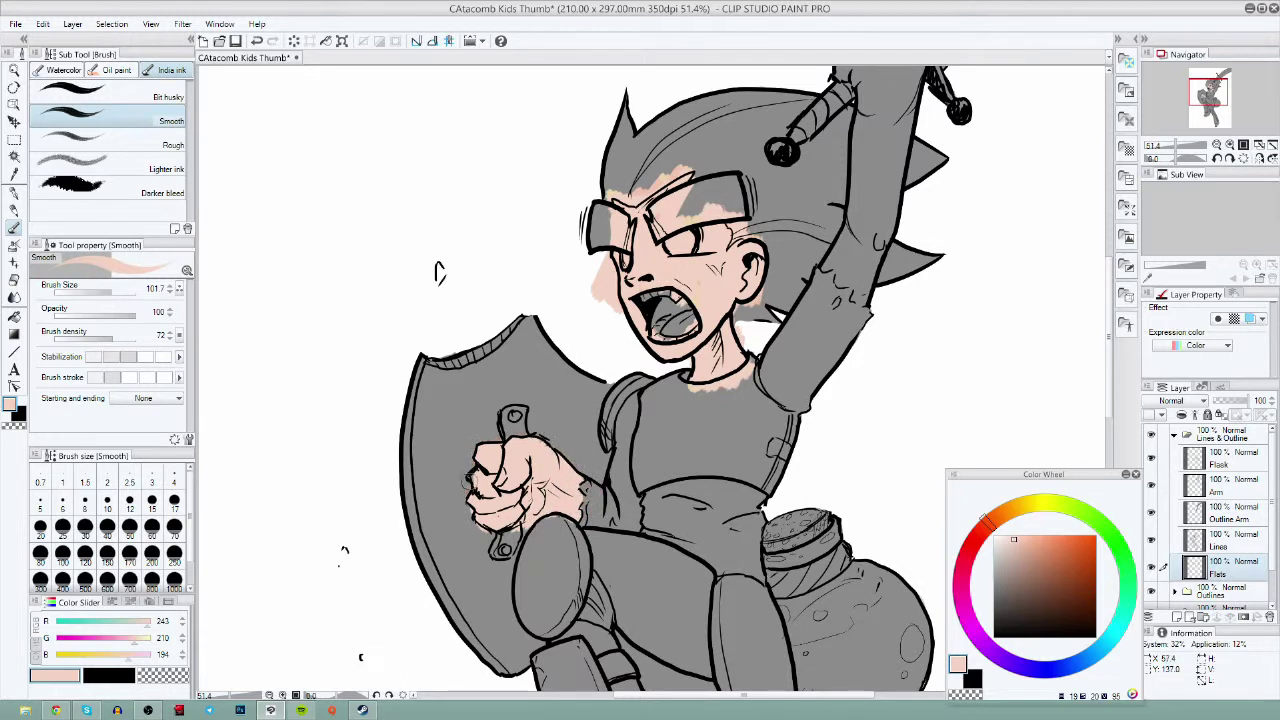
drag(468, 481, 500, 544)
- Clean up the skin colour spilling around the face, clearing it from the eyes, mouth, ear edge and forehead hairline on the Flats layer
drag(605, 248, 624, 318)
mouse_move(604, 298)
mouse_down()
mouse_move(600, 271)
mouse_move(622, 259)
mouse_up()
drag(668, 246, 688, 240)
drag(648, 295, 675, 298)
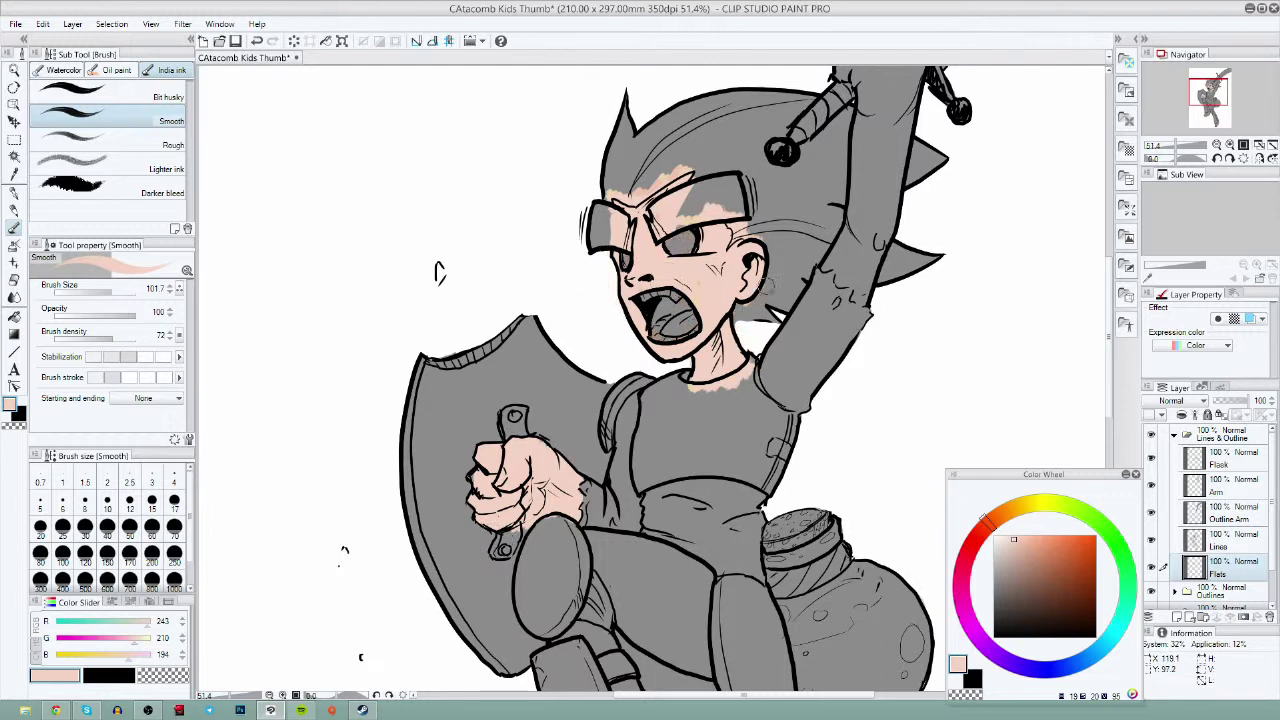
mouse_move(722, 248)
mouse_down()
mouse_move(740, 222)
mouse_move(760, 230)
mouse_up()
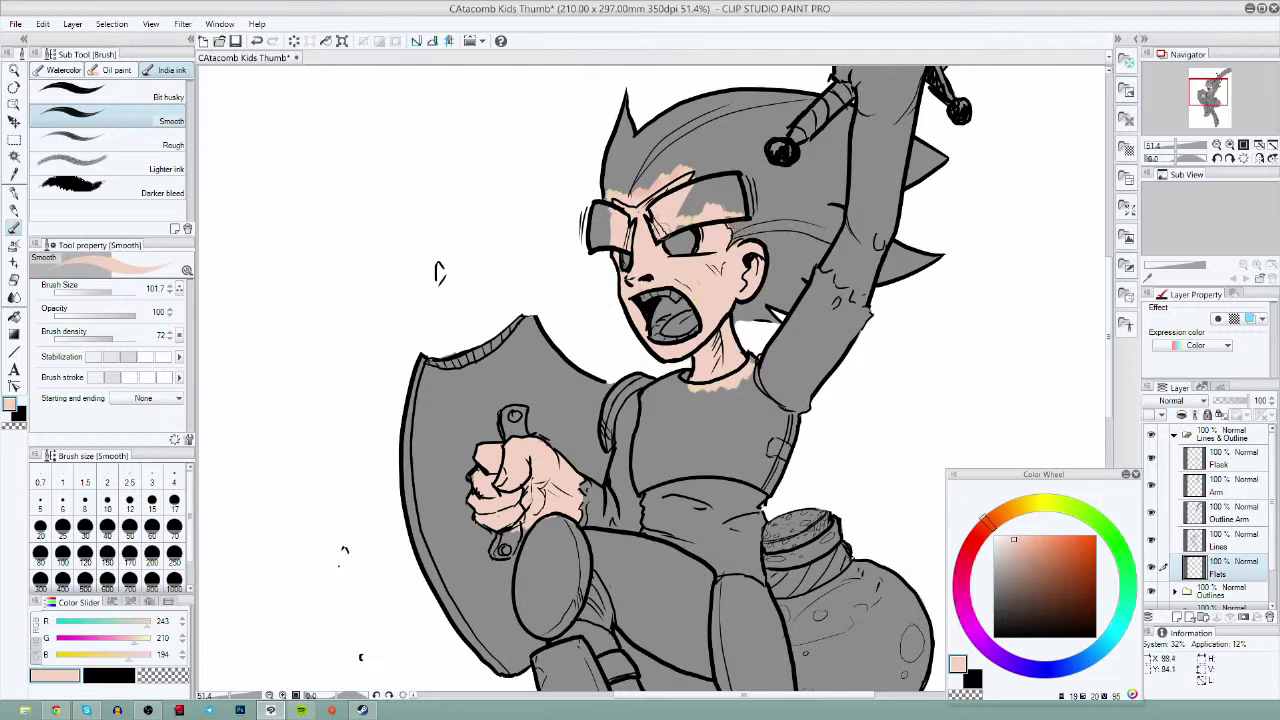
mouse_move(662, 230)
mouse_down()
mouse_move(668, 185)
mouse_move(610, 200)
mouse_move(683, 182)
mouse_up()
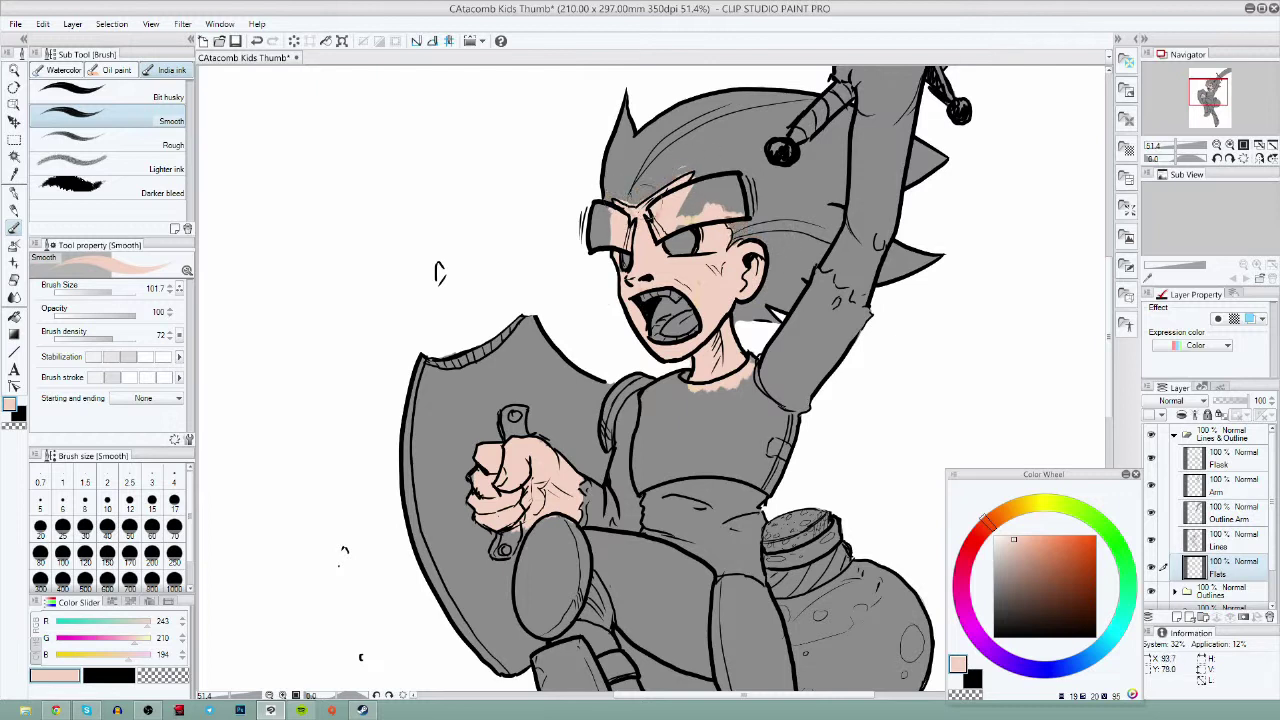
- Reduce the brush size to 22 and move the Outline layer out of the Outlines folder to directly beneath Flats
drag(110, 291, 98, 290)
drag(437, 272, 210, 398)
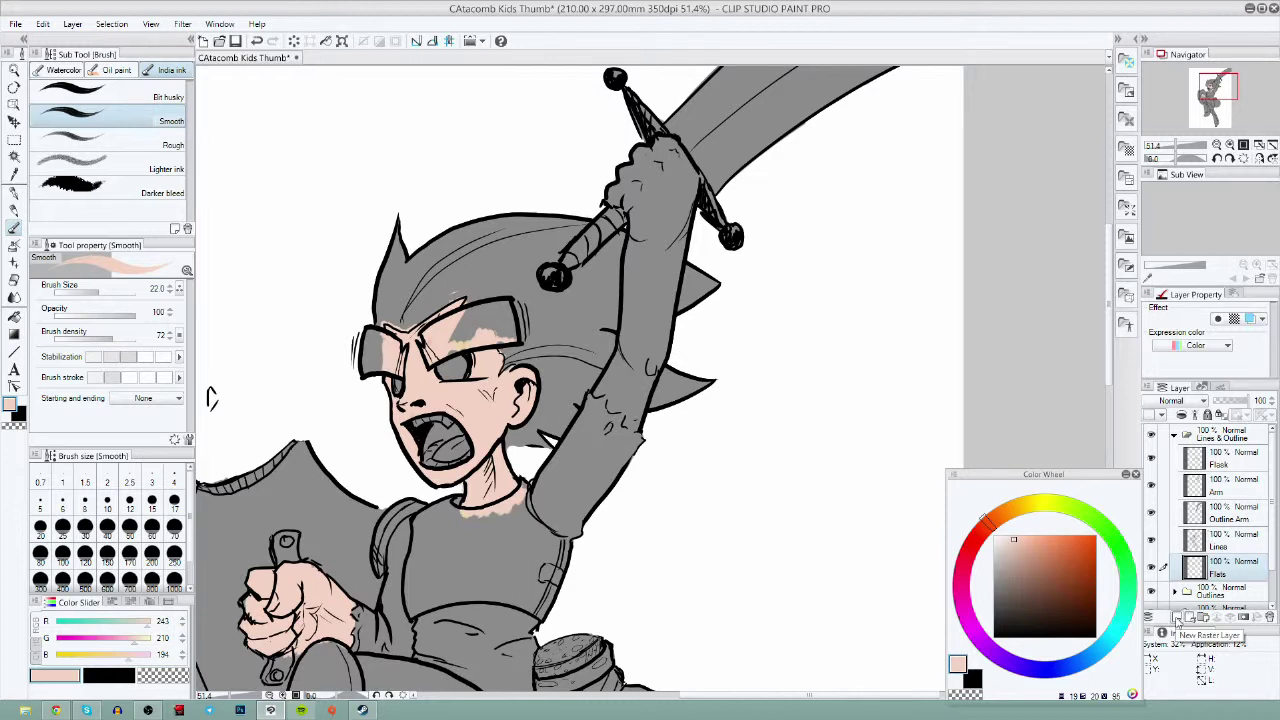
click(1240, 519)
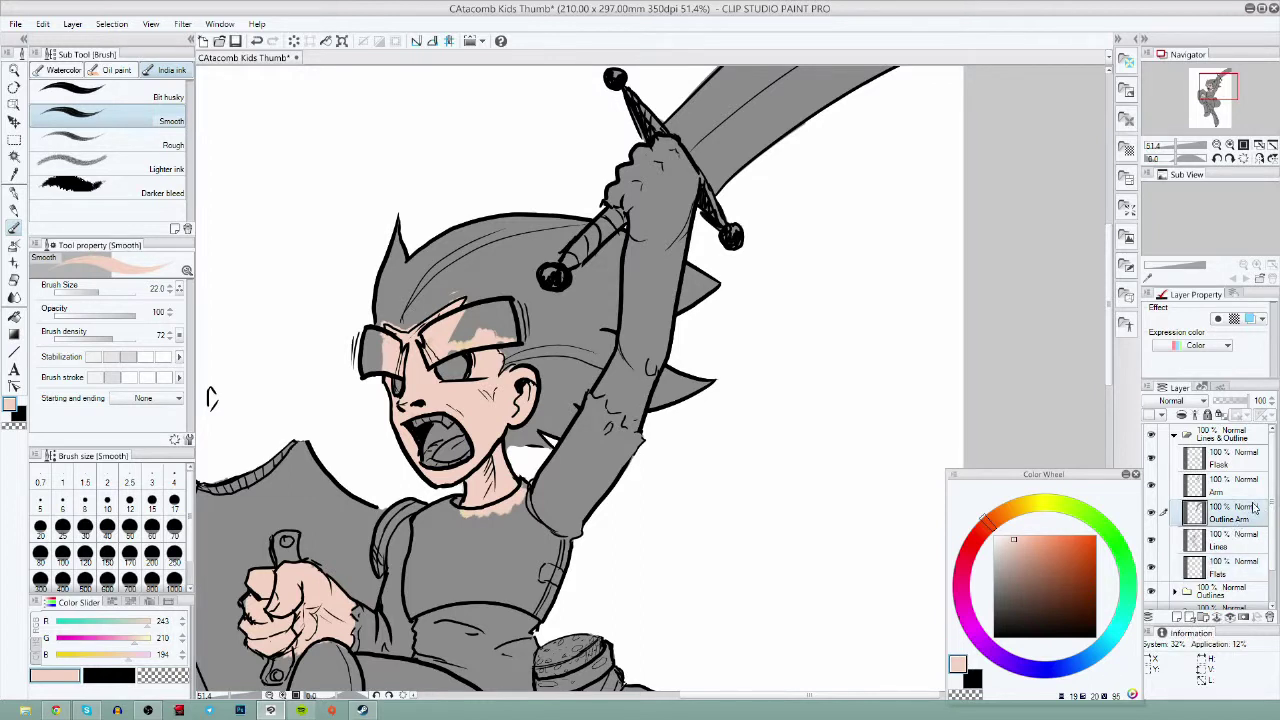
drag(1271, 526, 1271, 546)
click(1175, 565)
mouse_move(1228, 590)
mouse_down()
mouse_move(1229, 503)
mouse_move(1230, 580)
mouse_up()
- Try combining the visible layers, undo it, and select the Outline Arm layer together with Outline
right_click(1242, 490)
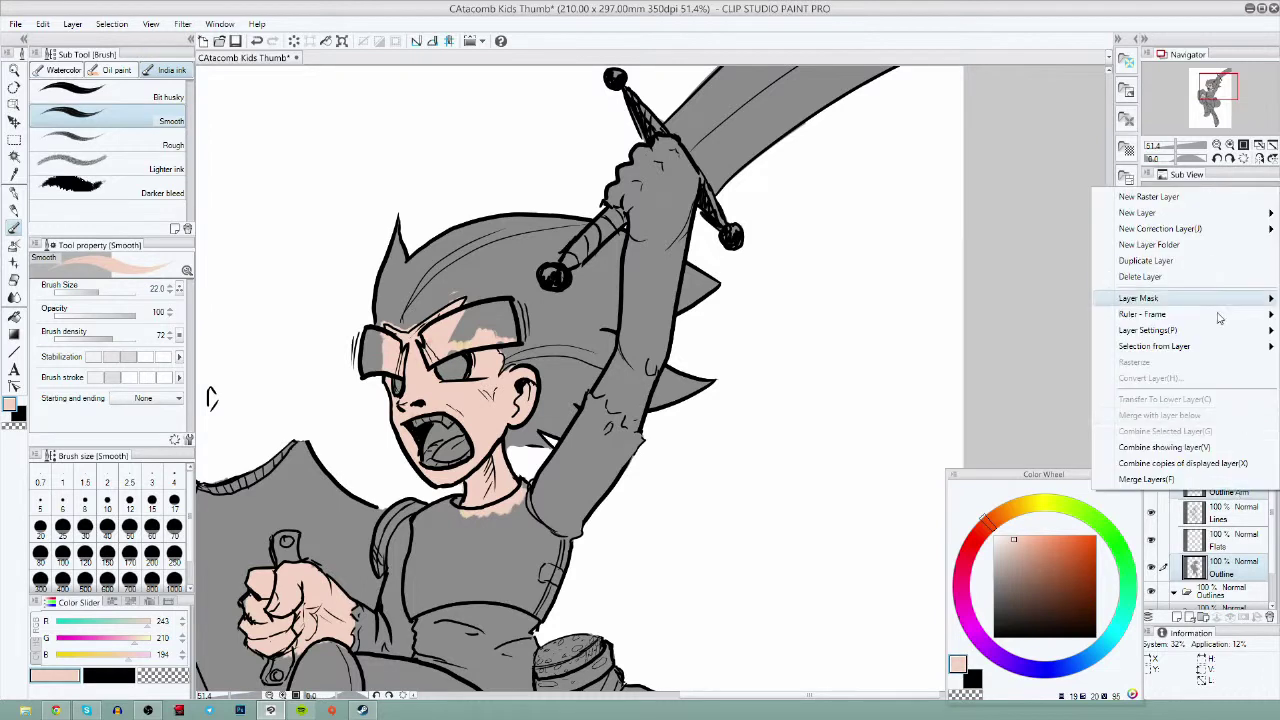
click(1197, 447)
key(ctrl+z)
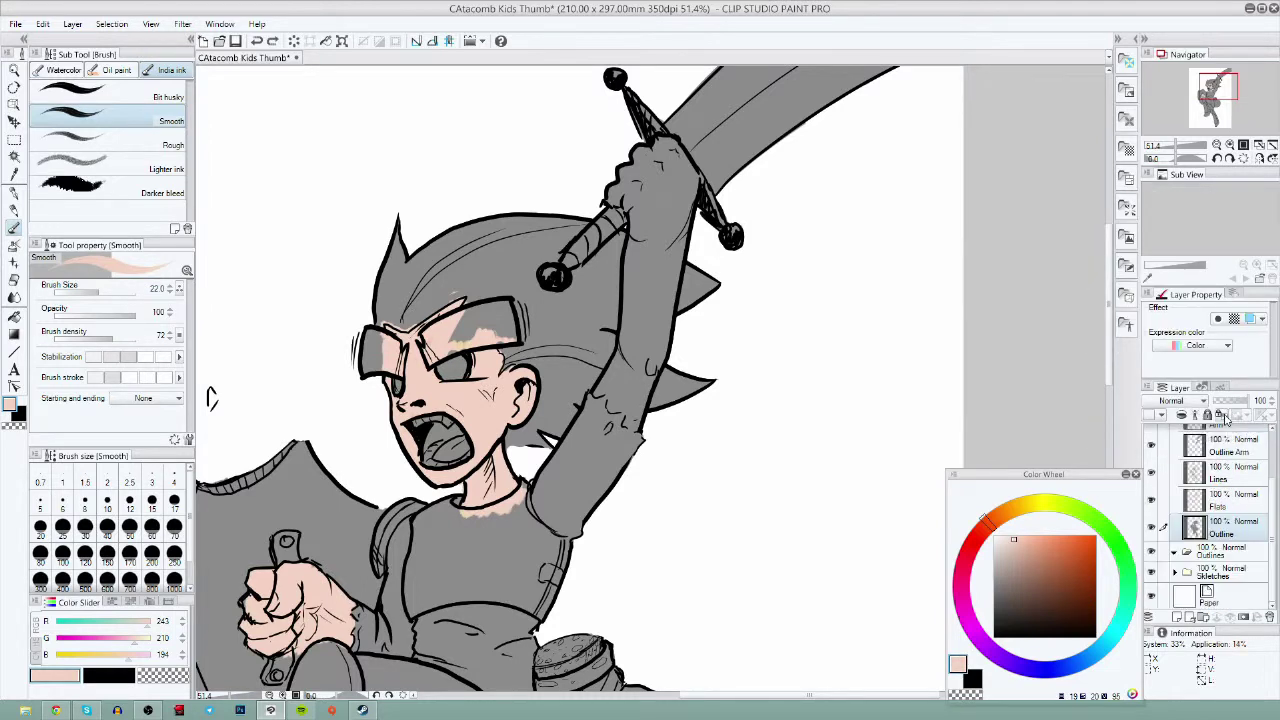
ctrl+click(1246, 455)
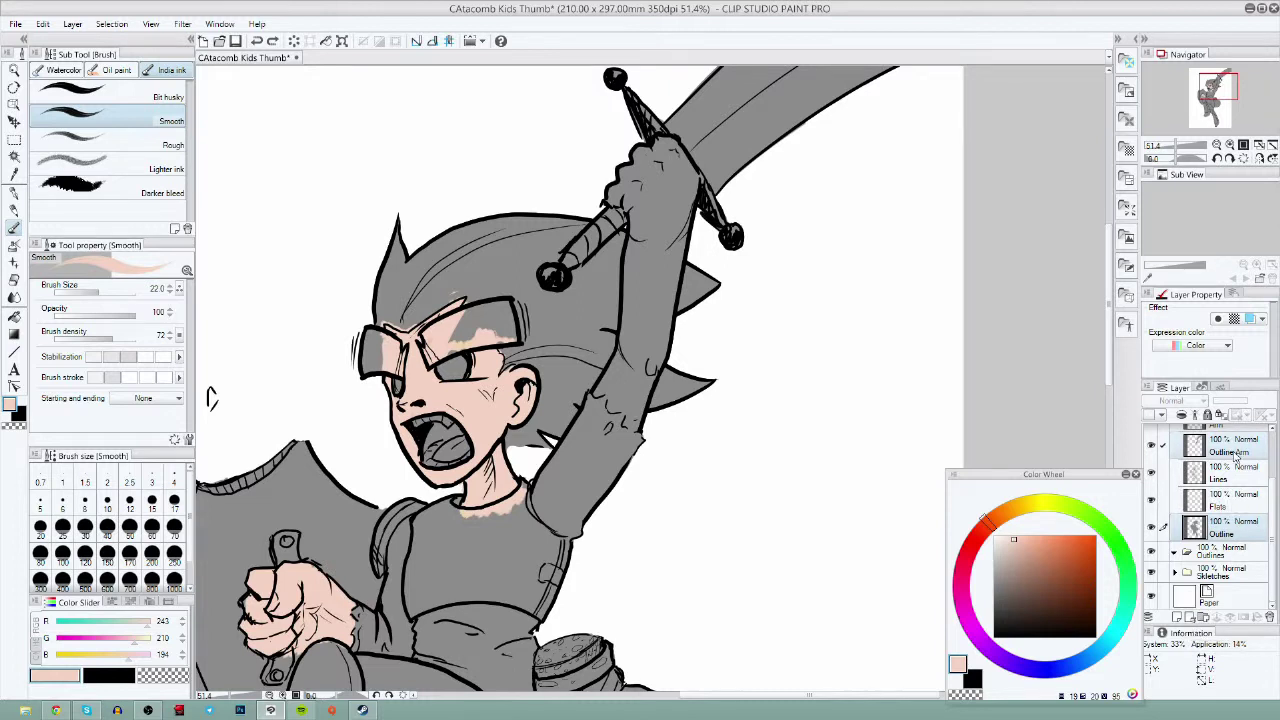
- Paint the front of the hair above the brows pale yellow, RGB 245, 241, 183, on the Flats layer with brush size 35.7
click(1235, 510)
click(1037, 503)
click(1035, 544)
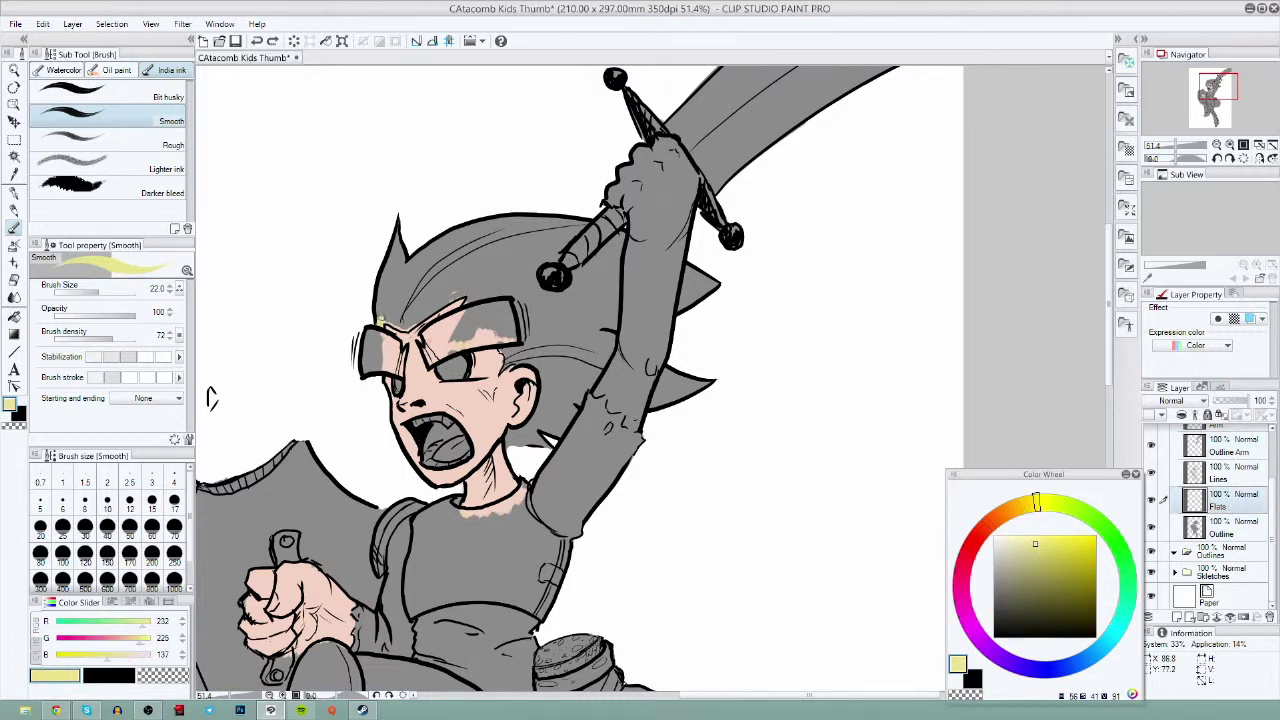
mouse_move(432, 326)
mouse_down()
mouse_move(400, 290)
mouse_move(404, 322)
mouse_move(382, 306)
mouse_move(408, 290)
mouse_move(405, 312)
mouse_up()
click(1019, 539)
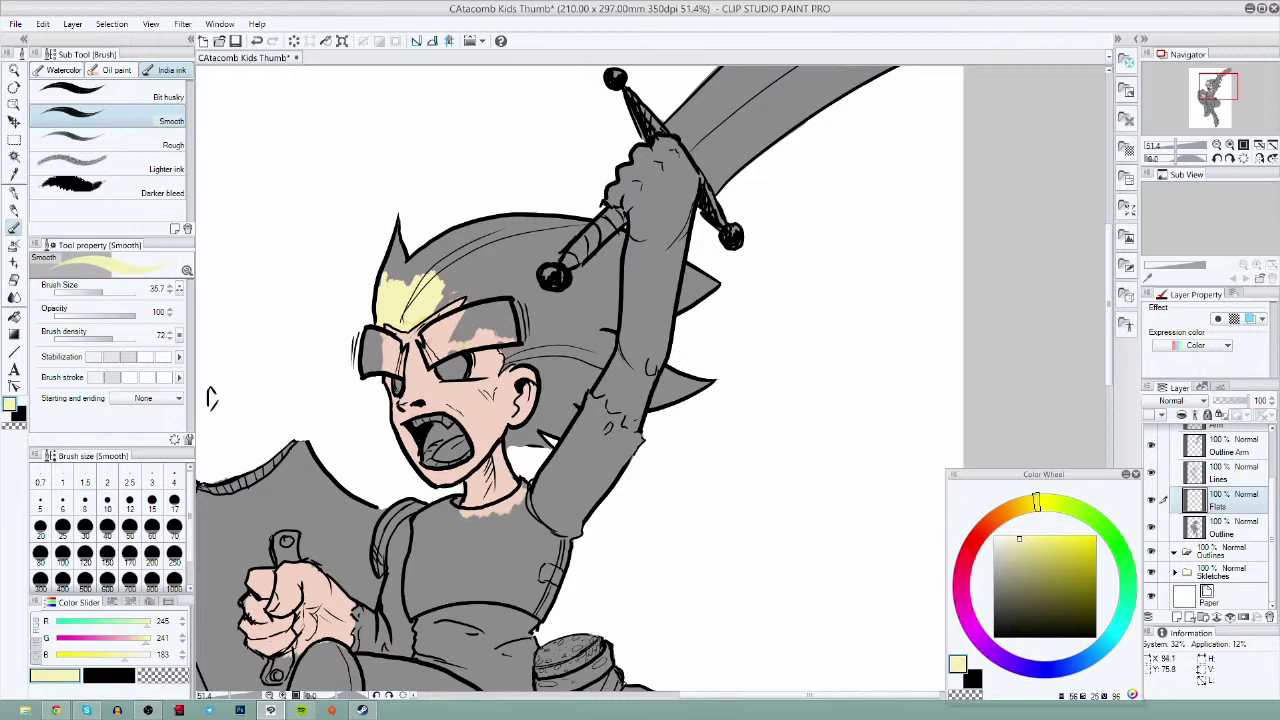
- Paint the wide eyebrow and the hair edges beside it and above the ear in pale yellow with the Smooth brush
click(17, 70)
drag(428, 303, 515, 303)
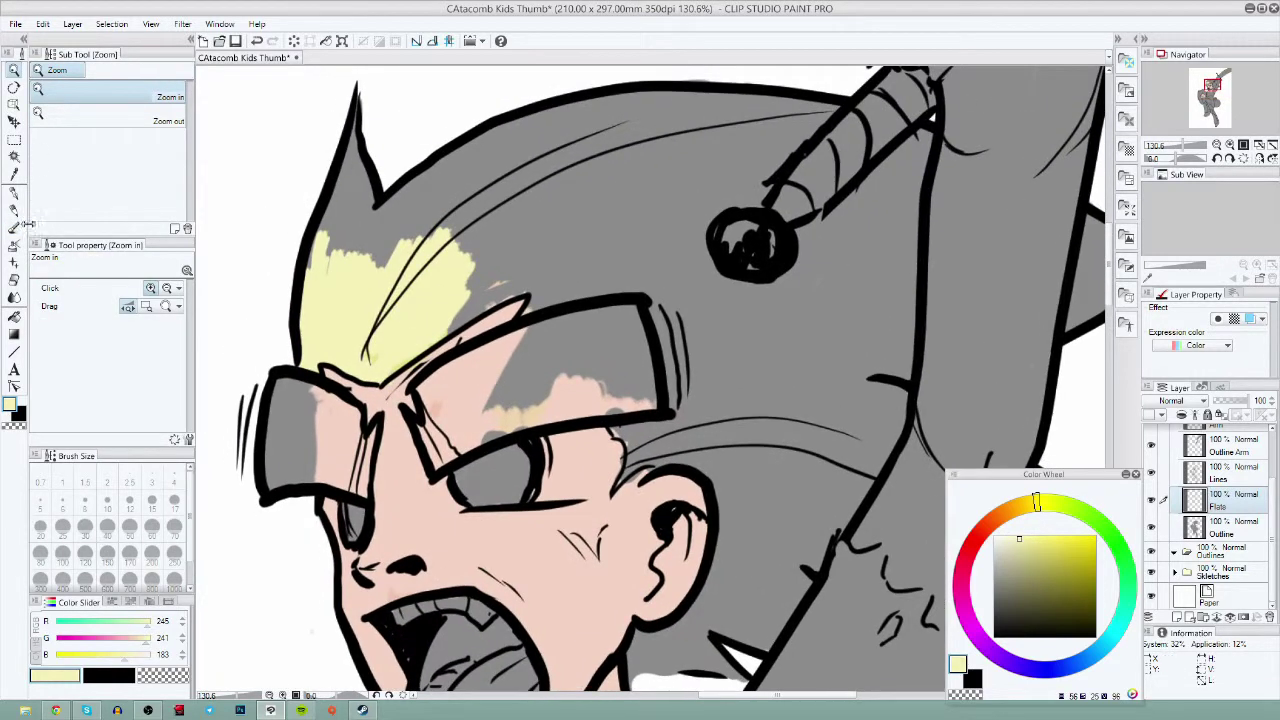
click(18, 224)
mouse_move(375, 350)
mouse_down()
mouse_move(585, 260)
mouse_move(523, 317)
mouse_move(540, 302)
mouse_move(535, 342)
mouse_move(451, 367)
mouse_move(431, 407)
mouse_move(462, 443)
mouse_move(490, 433)
mouse_move(425, 442)
mouse_move(450, 387)
mouse_move(657, 397)
mouse_move(625, 327)
mouse_move(539, 354)
mouse_up()
click(91, 292)
mouse_move(612, 430)
mouse_down()
mouse_move(626, 466)
mouse_move(620, 426)
mouse_up()
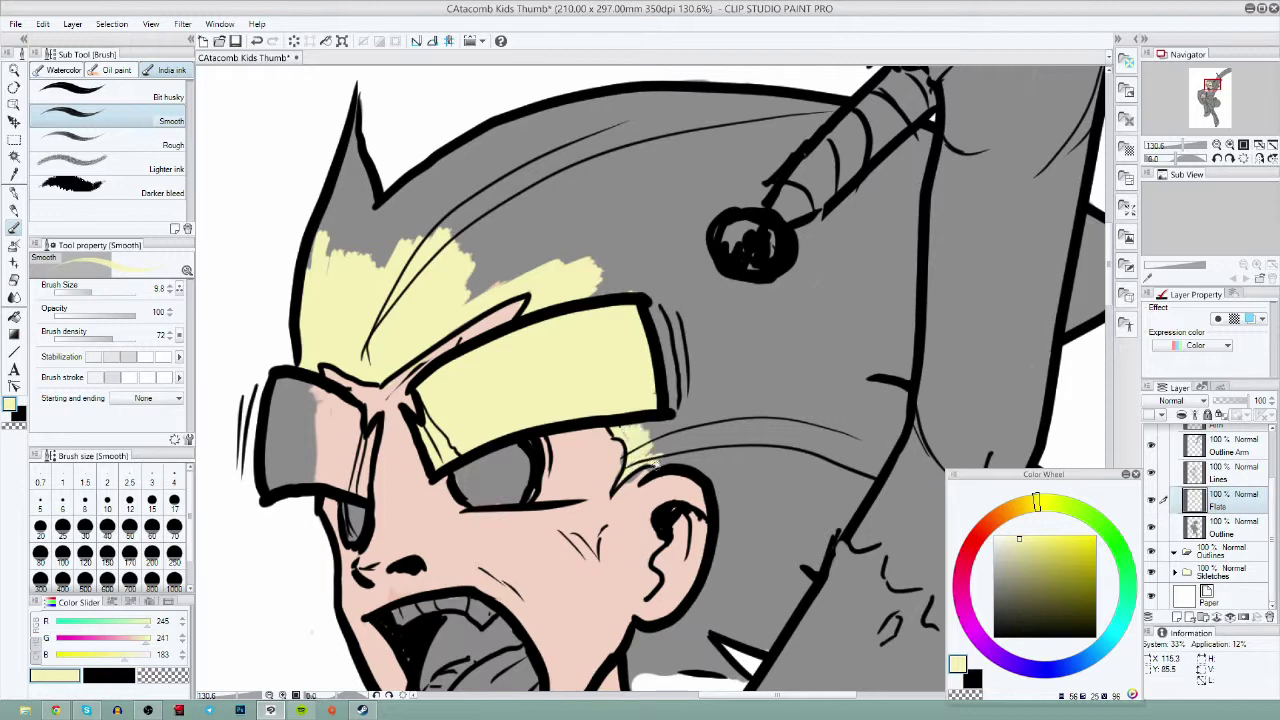
- Fill the narrower eyebrow with the pale yellow sampled from the wide one, using brush size 20.3
alt+click(602, 462)
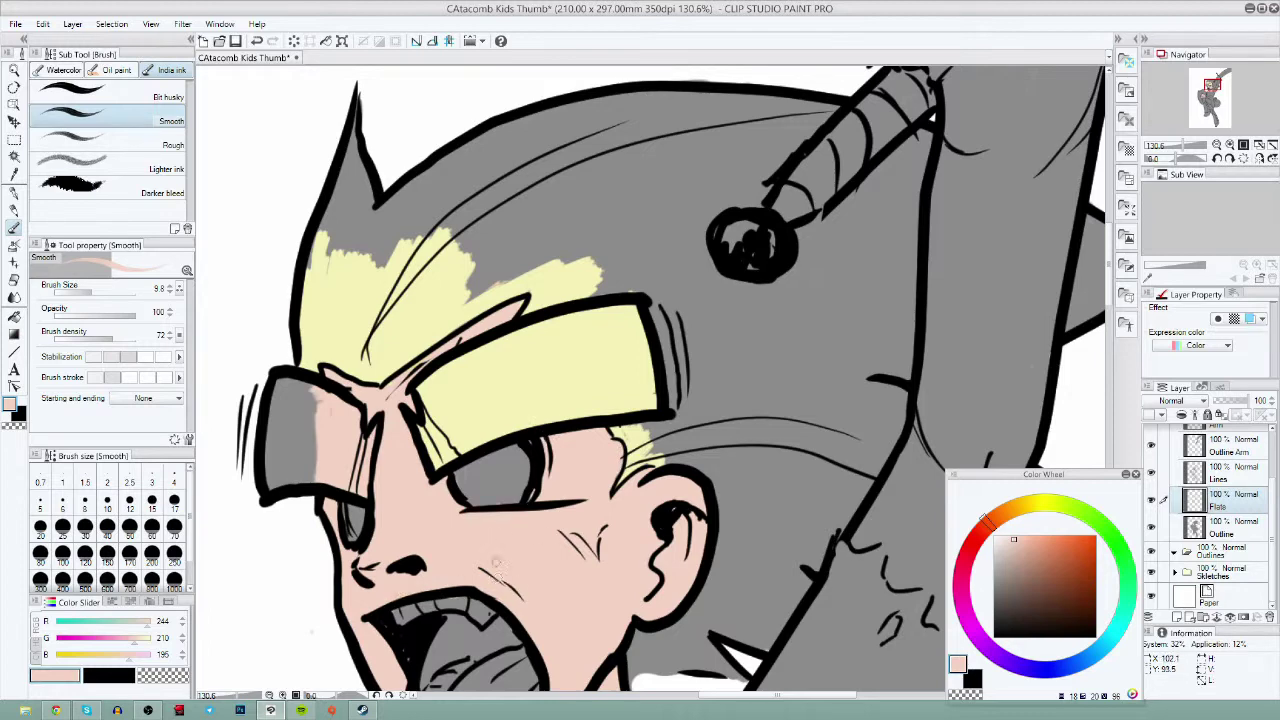
alt+click(600, 370)
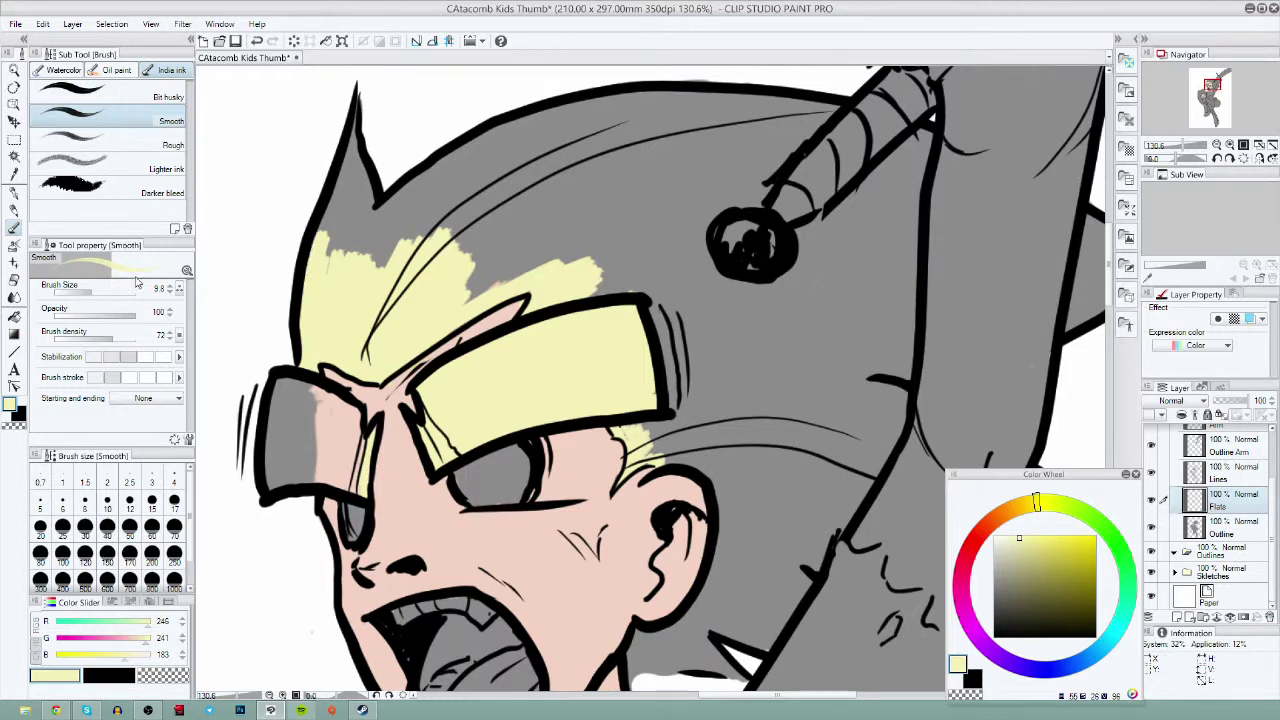
click(97, 292)
mouse_move(310, 408)
mouse_down()
mouse_move(322, 443)
mouse_move(362, 435)
mouse_move(291, 379)
mouse_move(270, 445)
mouse_move(290, 406)
mouse_move(318, 470)
mouse_move(360, 487)
mouse_move(278, 484)
mouse_up()
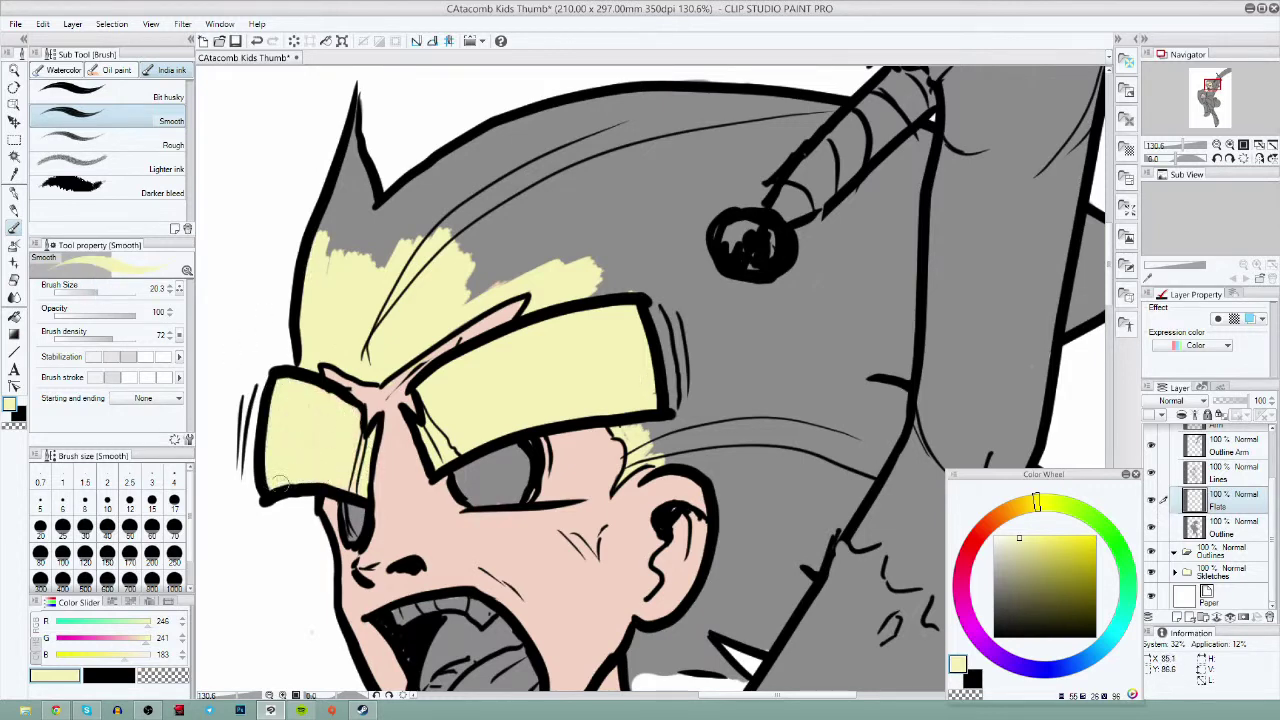
- Paint the hair behind the ear and the pointed front tuft pale yellow
mouse_move(757, 530)
mouse_down()
mouse_move(846, 346)
mouse_move(812, 370)
mouse_up()
mouse_move(690, 474)
mouse_down()
mouse_move(682, 520)
mouse_move(692, 506)
mouse_move(736, 504)
mouse_move(796, 520)
mouse_move(740, 455)
mouse_move(693, 481)
mouse_move(731, 499)
mouse_up()
drag(800, 412, 734, 483)
mouse_move(690, 534)
mouse_down()
mouse_move(722, 470)
mouse_move(710, 372)
mouse_move(614, 340)
mouse_move(670, 348)
mouse_move(694, 374)
mouse_move(709, 356)
mouse_up()
drag(729, 320, 727, 531)
mouse_move(345, 233)
mouse_down()
mouse_move(330, 320)
mouse_move(355, 330)
mouse_move(315, 390)
mouse_move(362, 375)
mouse_up()
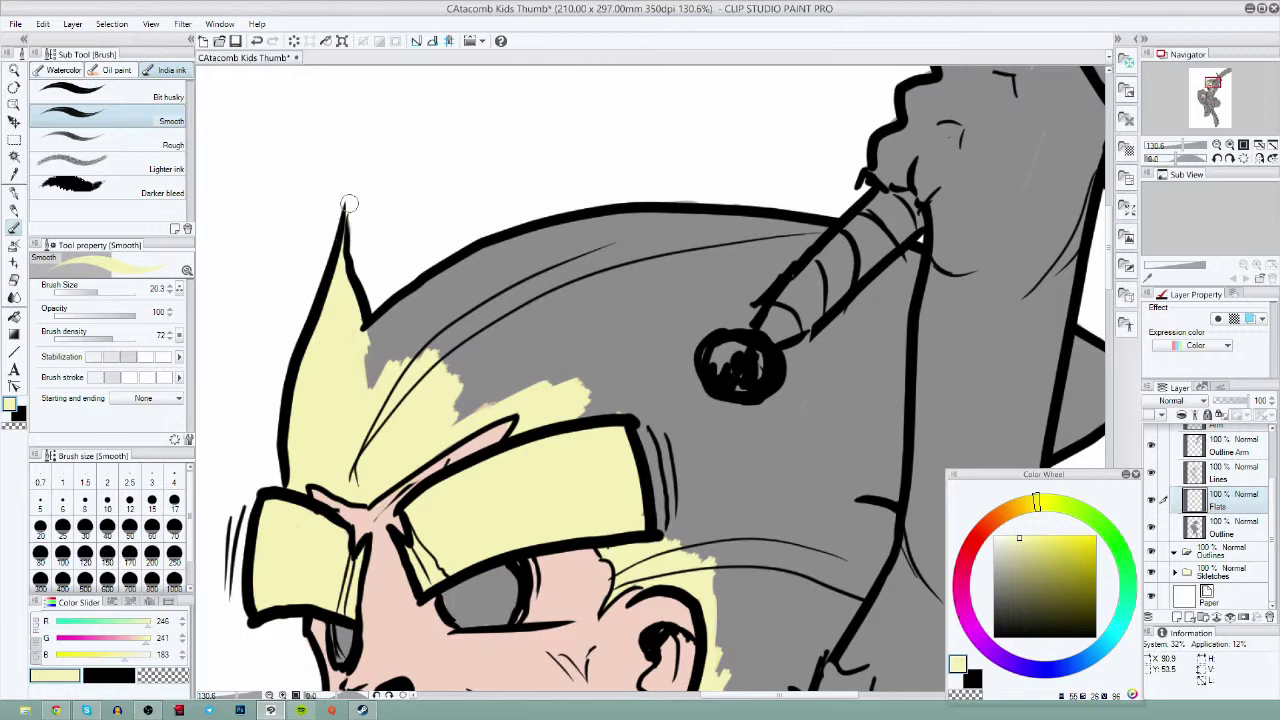
- Fill the large top area of the hair, up to the raised arm, in pale yellow with brush size 164.8
drag(348, 144, 420, 146)
mouse_move(465, 408)
mouse_down()
mouse_move(492, 364)
mouse_move(375, 343)
mouse_move(520, 280)
mouse_move(600, 330)
mouse_move(690, 500)
mouse_move(583, 277)
mouse_move(700, 230)
mouse_move(750, 358)
mouse_up()
drag(907, 538, 739, 371)
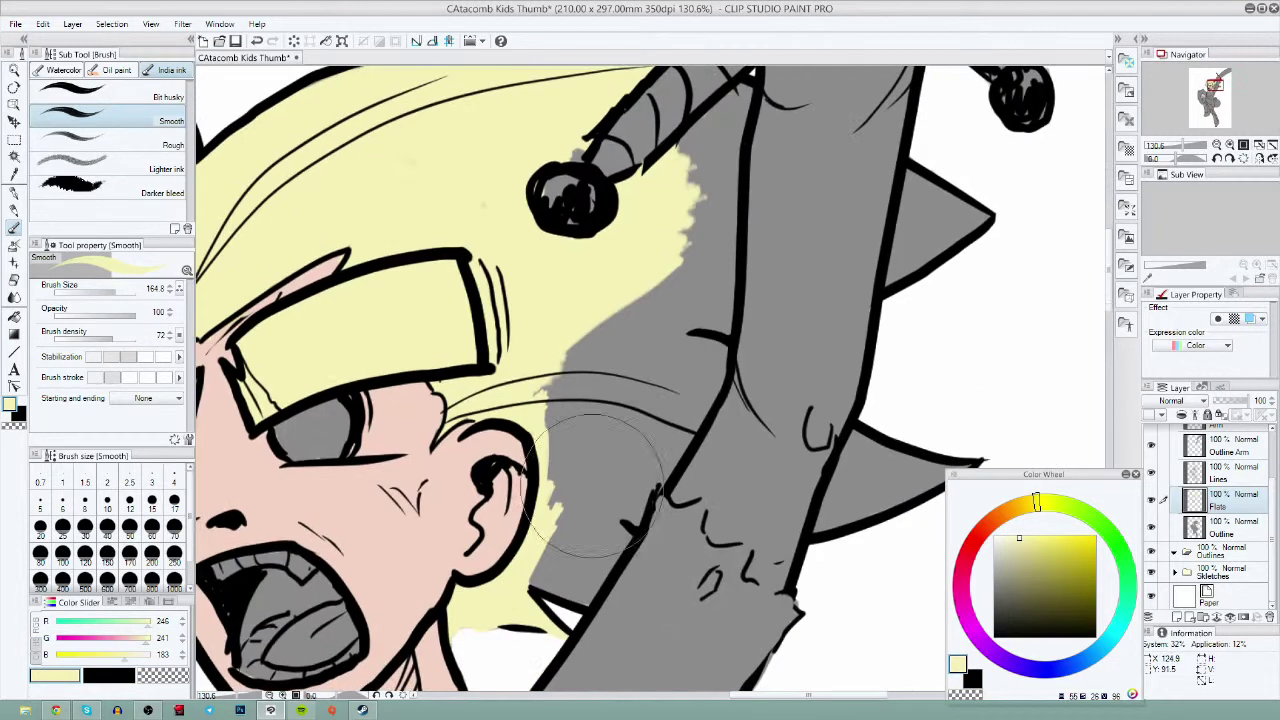
- Hide the Outline Arm and Arm layers to expose the hair behind the raised arm
click(1151, 446)
drag(1270, 490, 1270, 466)
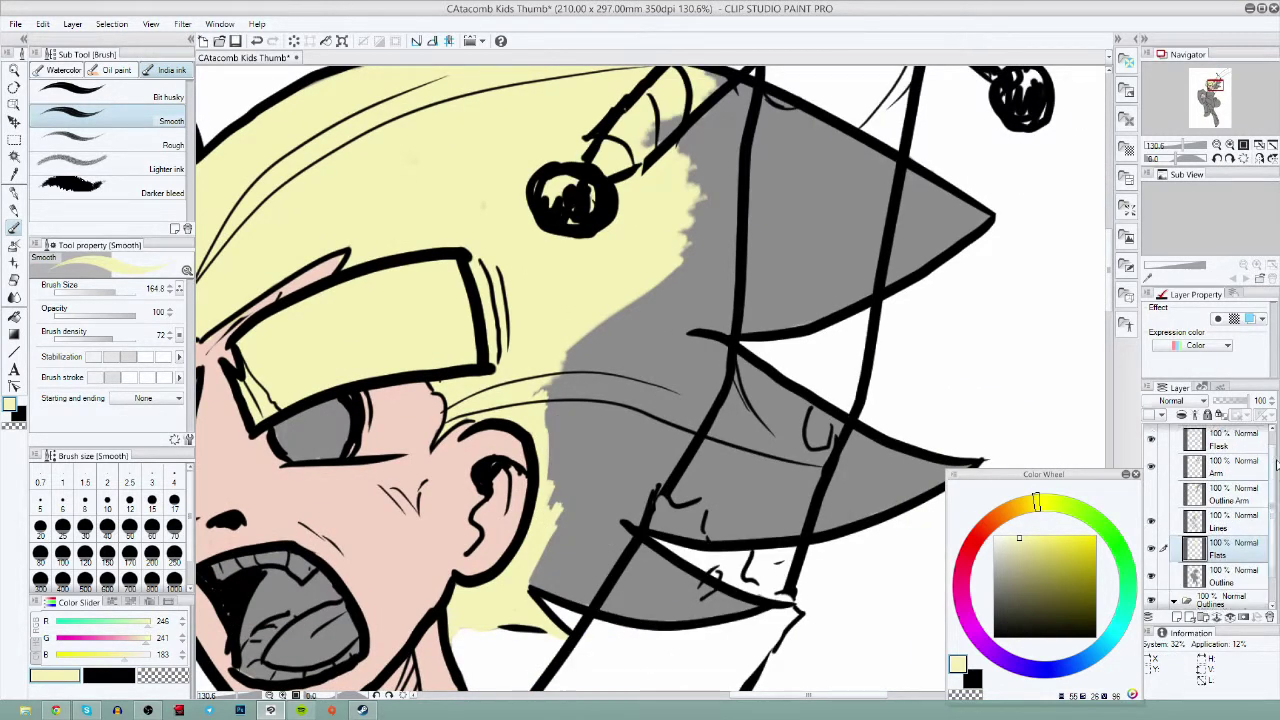
click(1161, 467)
click(1151, 467)
- Fill the hair behind the ear and its two lower spikes in pale yellow, refining the edges with brush size 28
mouse_move(540, 385)
mouse_down()
mouse_move(570, 381)
mouse_move(619, 489)
mouse_move(846, 467)
mouse_up()
mouse_move(533, 570)
mouse_down()
mouse_move(516, 550)
mouse_move(580, 512)
mouse_up()
click(97, 291)
mouse_move(536, 580)
mouse_down()
mouse_move(609, 574)
mouse_move(617, 561)
mouse_move(621, 574)
mouse_move(621, 520)
mouse_move(704, 522)
mouse_move(716, 504)
mouse_move(826, 524)
mouse_move(836, 512)
mouse_move(823, 481)
mouse_move(865, 466)
mouse_move(831, 517)
mouse_move(876, 507)
mouse_move(838, 505)
mouse_up()
click(101, 292)
drag(864, 524, 739, 580)
mouse_move(839, 524)
mouse_down()
mouse_move(785, 535)
mouse_move(758, 510)
mouse_up()
drag(757, 558, 654, 441)
mouse_move(372, 543)
mouse_down()
mouse_move(397, 472)
mouse_move(409, 551)
mouse_move(460, 558)
mouse_move(500, 540)
mouse_move(430, 533)
mouse_move(564, 346)
mouse_move(612, 365)
mouse_move(490, 282)
mouse_move(522, 352)
mouse_move(530, 328)
mouse_move(613, 381)
mouse_move(538, 315)
mouse_move(510, 386)
mouse_move(548, 367)
mouse_move(510, 330)
mouse_move(428, 355)
mouse_move(435, 303)
mouse_move(416, 330)
mouse_move(367, 270)
mouse_move(408, 263)
mouse_up()
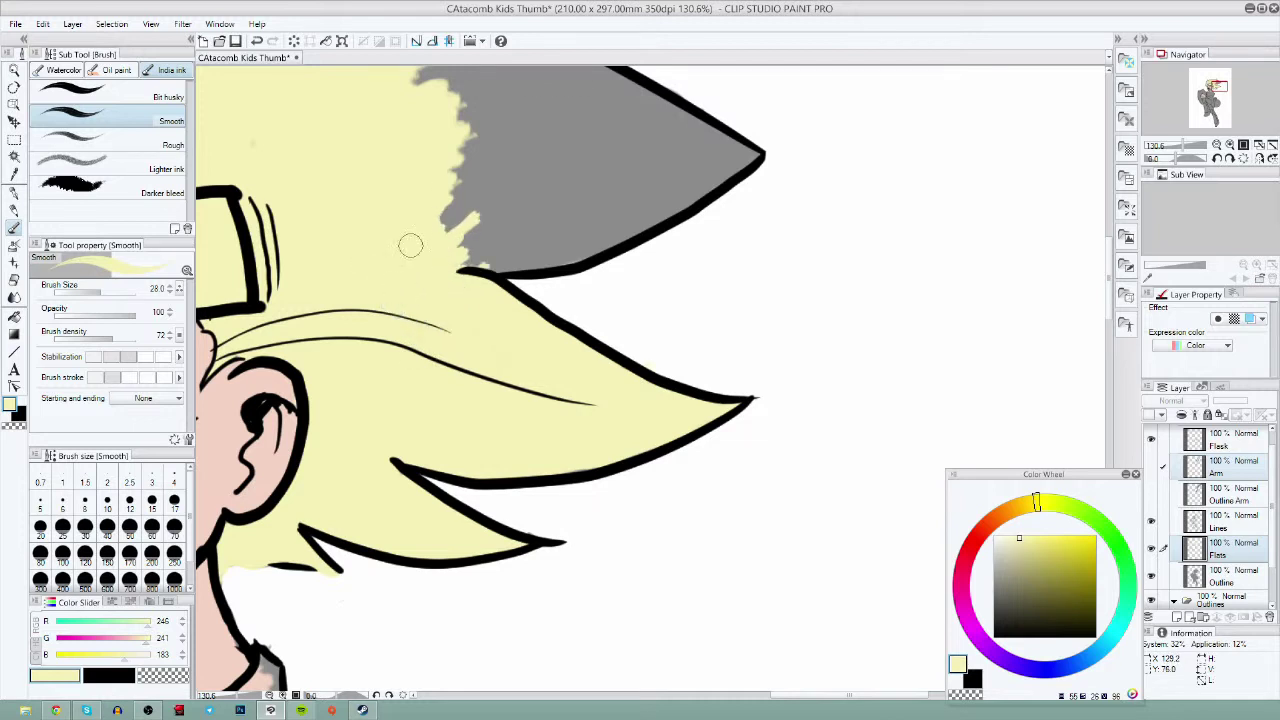
- Fill the upper back hair spike in pale yellow, finishing its edges and tip with brush size 14.7
click(111, 292)
drag(472, 230, 500, 183)
mouse_move(277, 130)
mouse_down()
mouse_move(289, 226)
mouse_move(415, 270)
mouse_up()
mouse_move(705, 435)
mouse_down()
mouse_move(722, 419)
mouse_move(794, 423)
mouse_move(915, 360)
mouse_move(720, 262)
mouse_move(940, 330)
mouse_move(829, 366)
mouse_up()
click(96, 292)
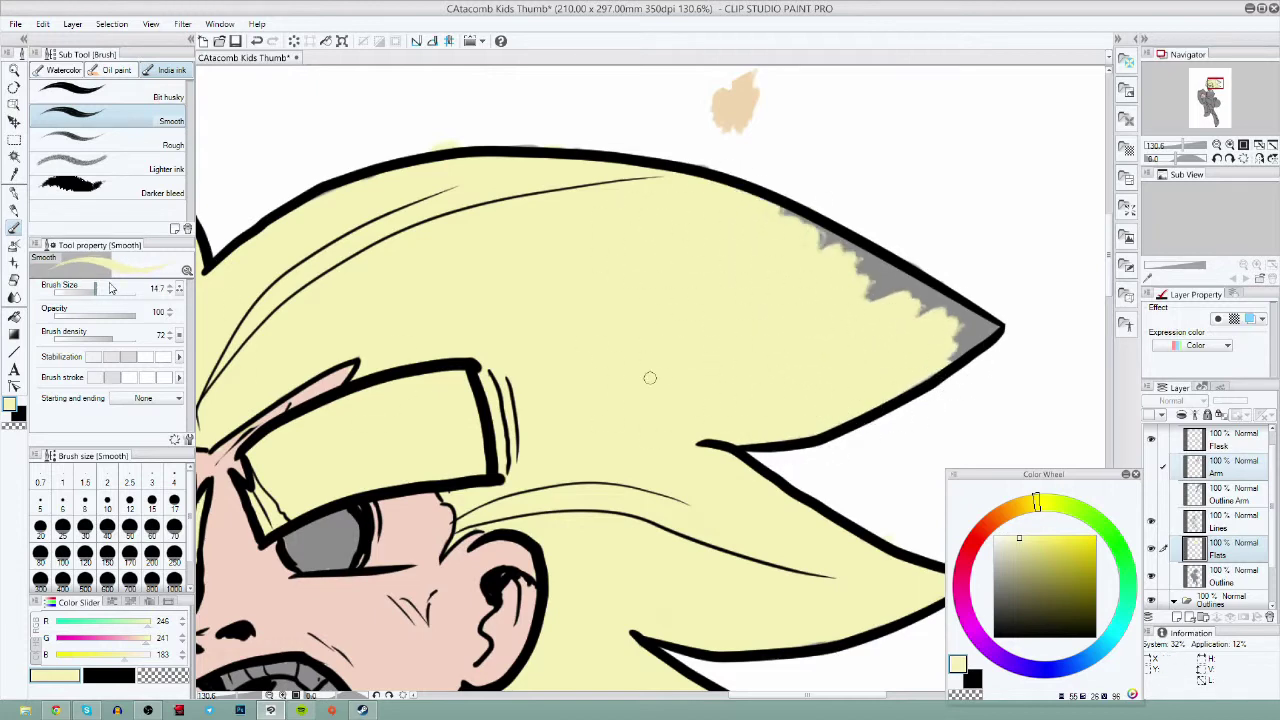
mouse_move(948, 361)
mouse_down()
mouse_move(994, 327)
mouse_move(961, 327)
mouse_move(973, 311)
mouse_move(928, 290)
mouse_move(949, 308)
mouse_move(922, 308)
mouse_move(910, 281)
mouse_move(878, 290)
mouse_move(870, 259)
mouse_move(864, 282)
mouse_move(845, 241)
mouse_move(849, 254)
mouse_move(819, 250)
mouse_move(810, 202)
mouse_move(814, 228)
mouse_move(784, 216)
mouse_up()
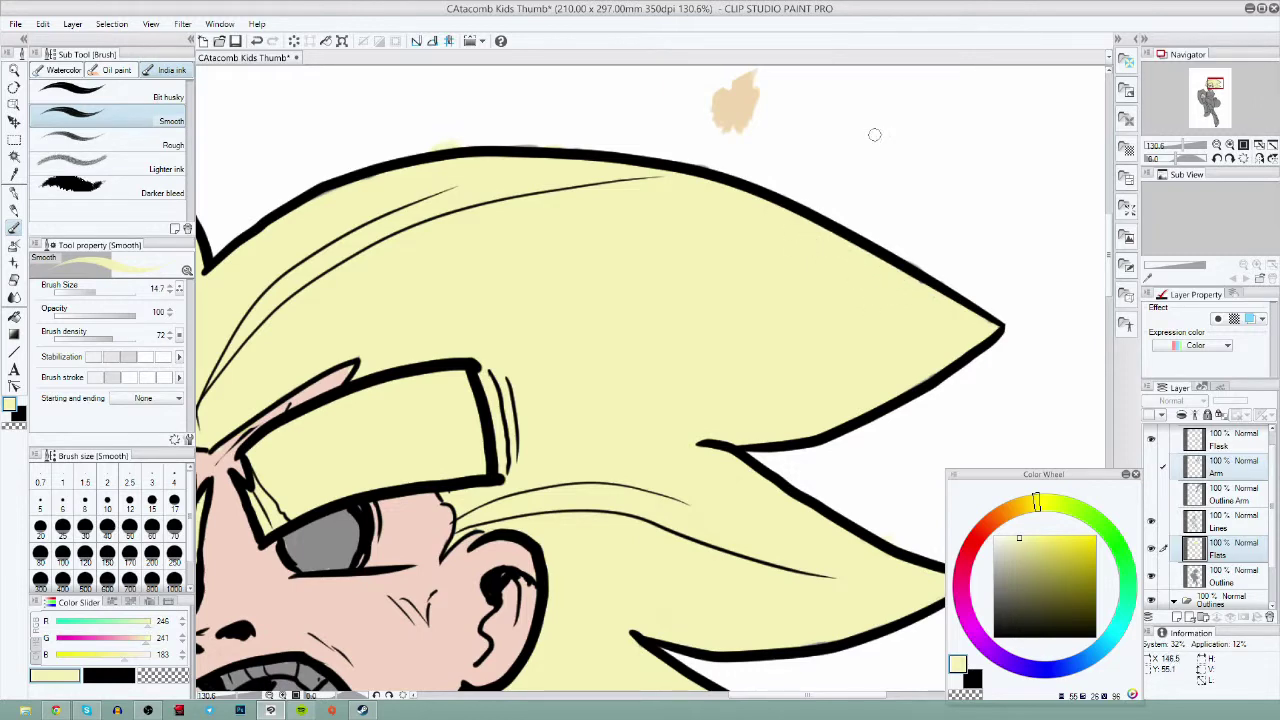
- Remove the stray skin-coloured blotch above the hair and save the drawing
drag(874, 134, 995, 213)
drag(840, 175, 880, 206)
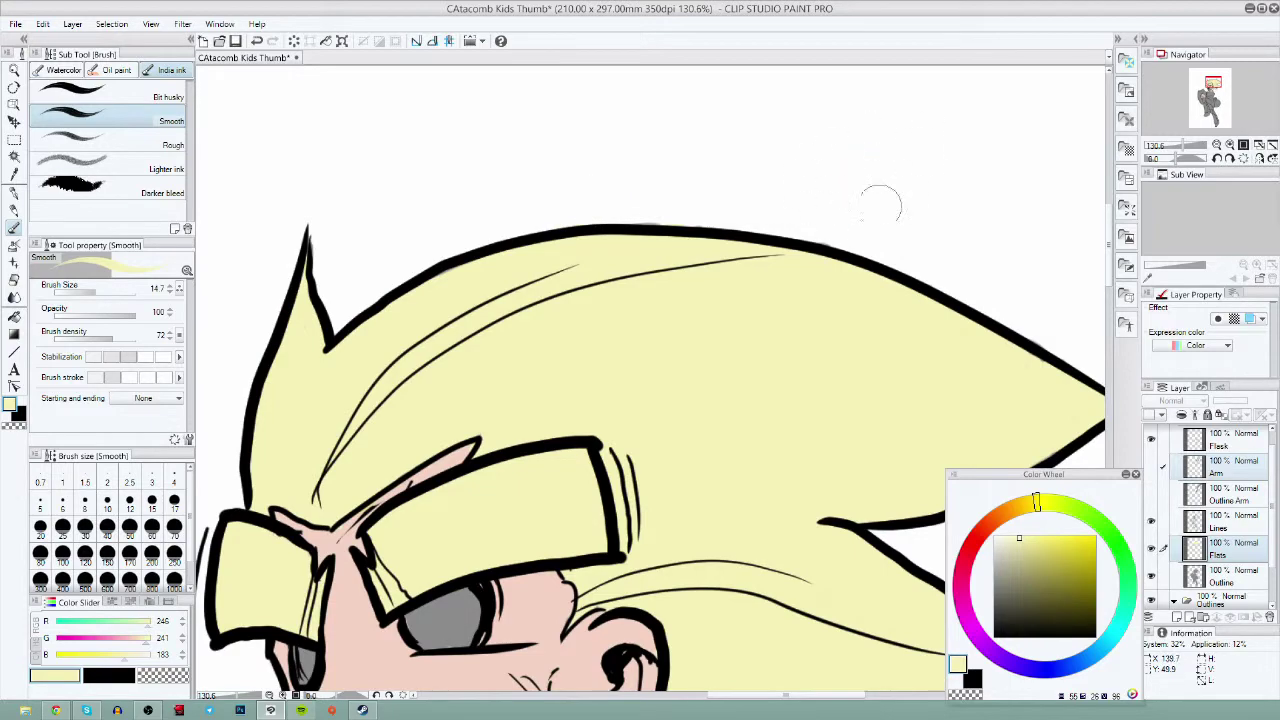
scroll(762, 174, down, 5)
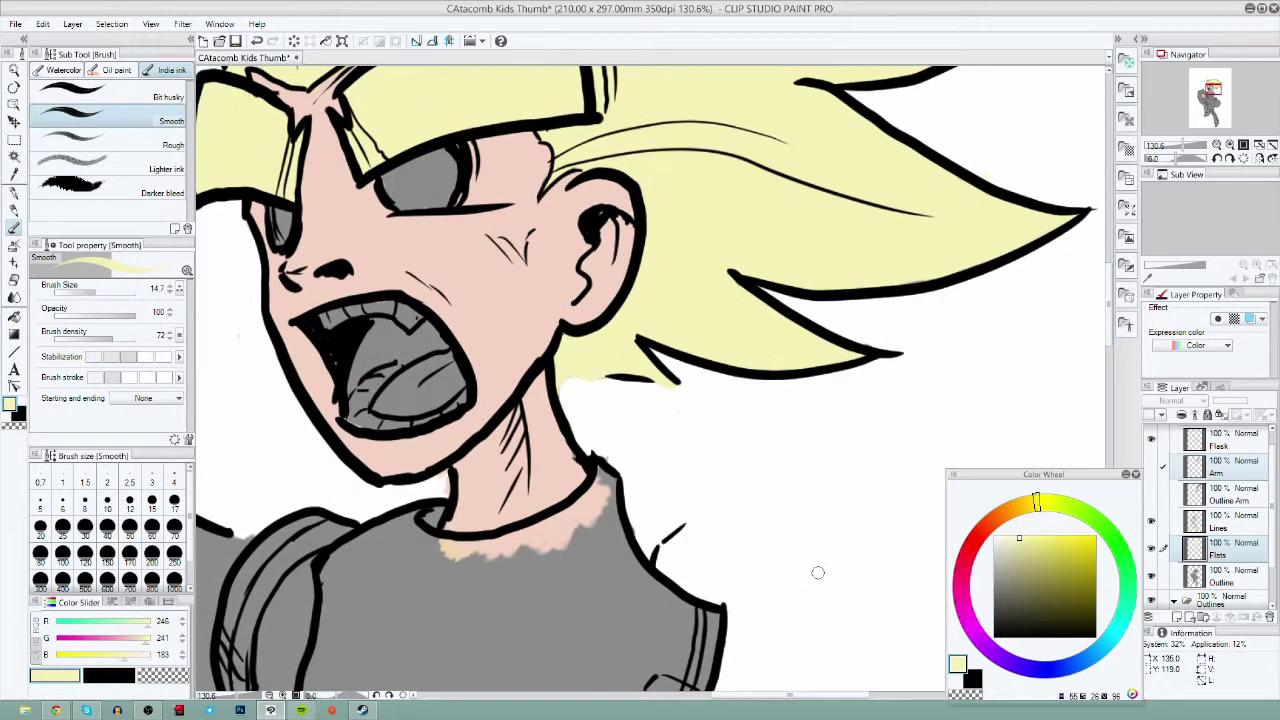
click(14, 70)
scroll(757, 494, down, 6)
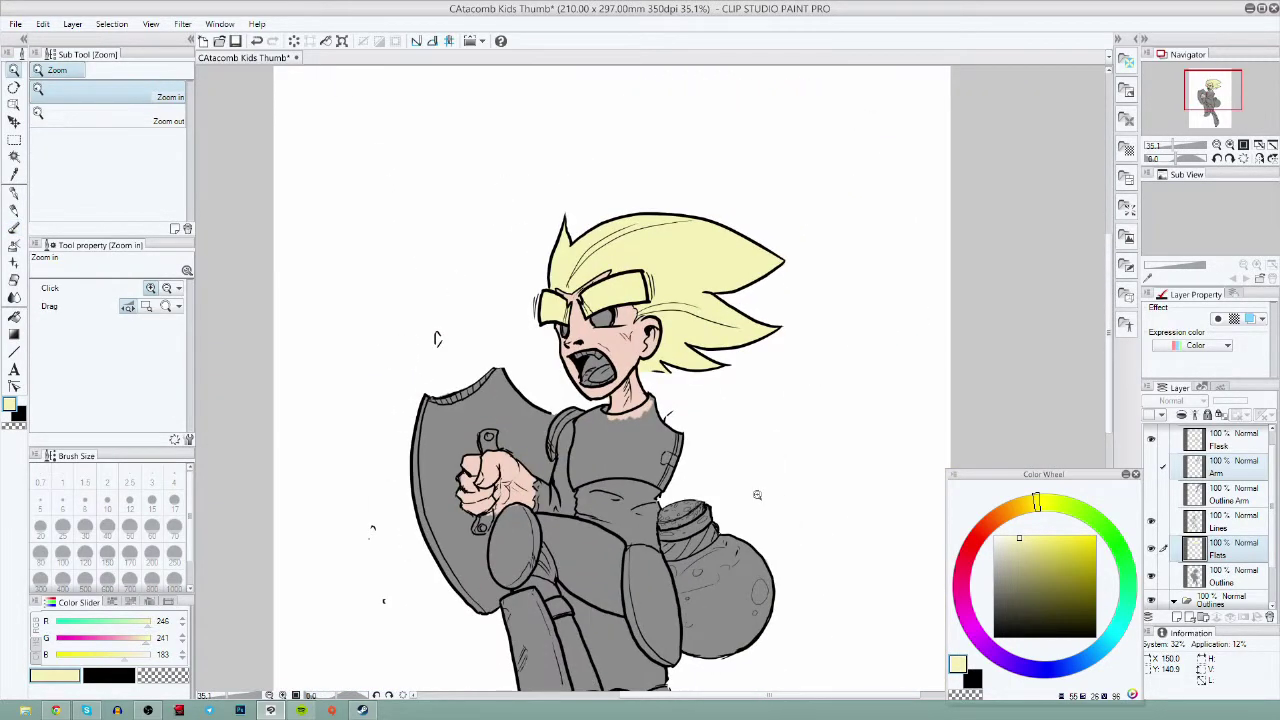
key(ctrl+s)
click(541, 333)
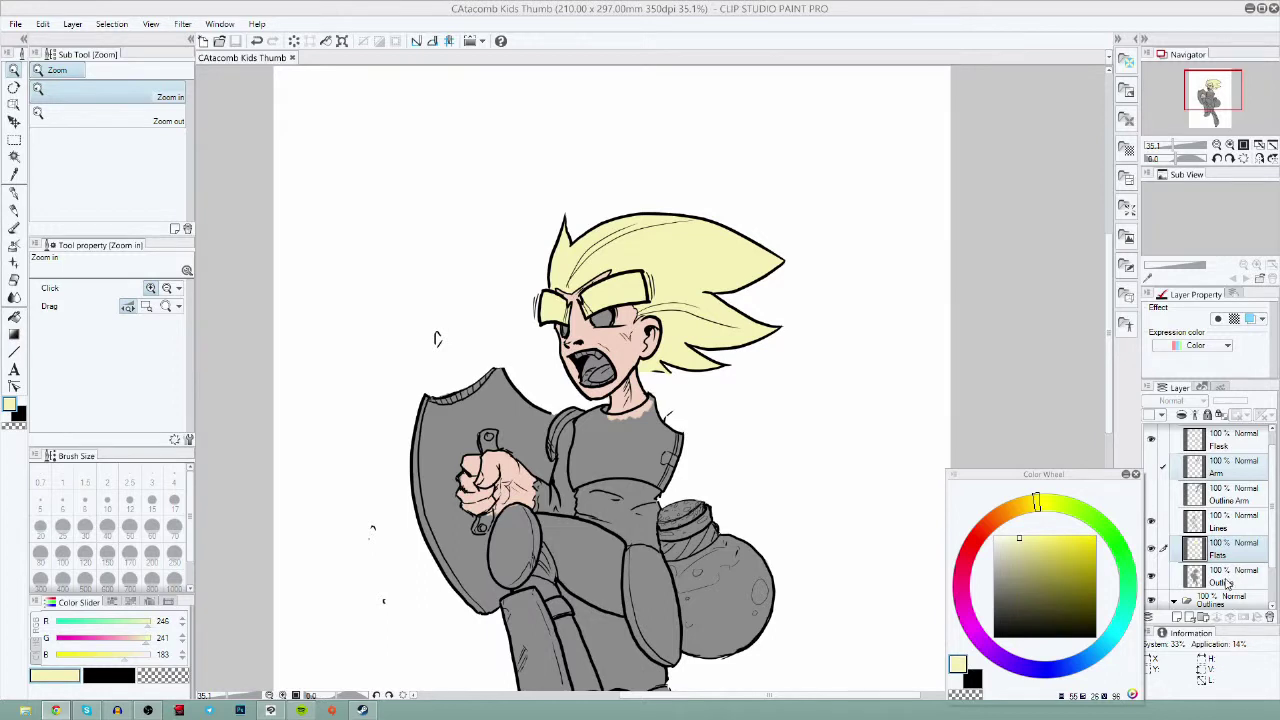
- Show the Arm and Outline Arm layers again and make Outline Arm the active layer
click(1150, 495)
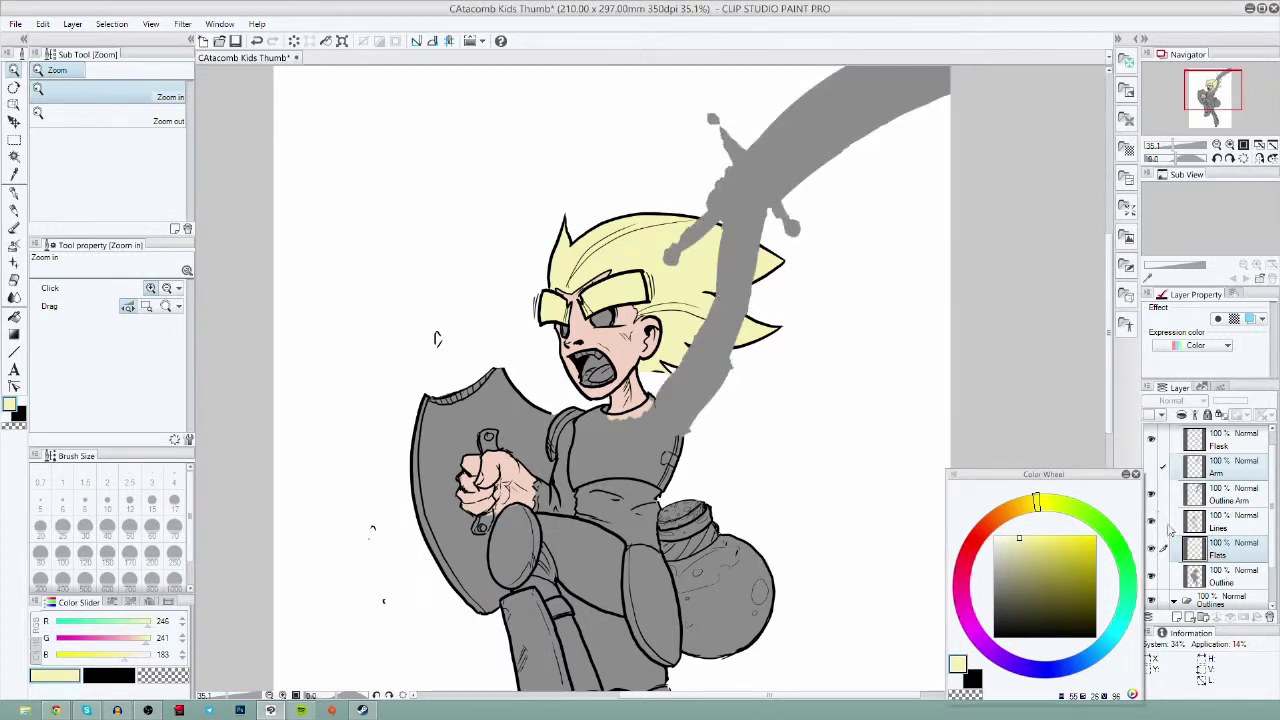
click(1150, 494)
click(1236, 494)
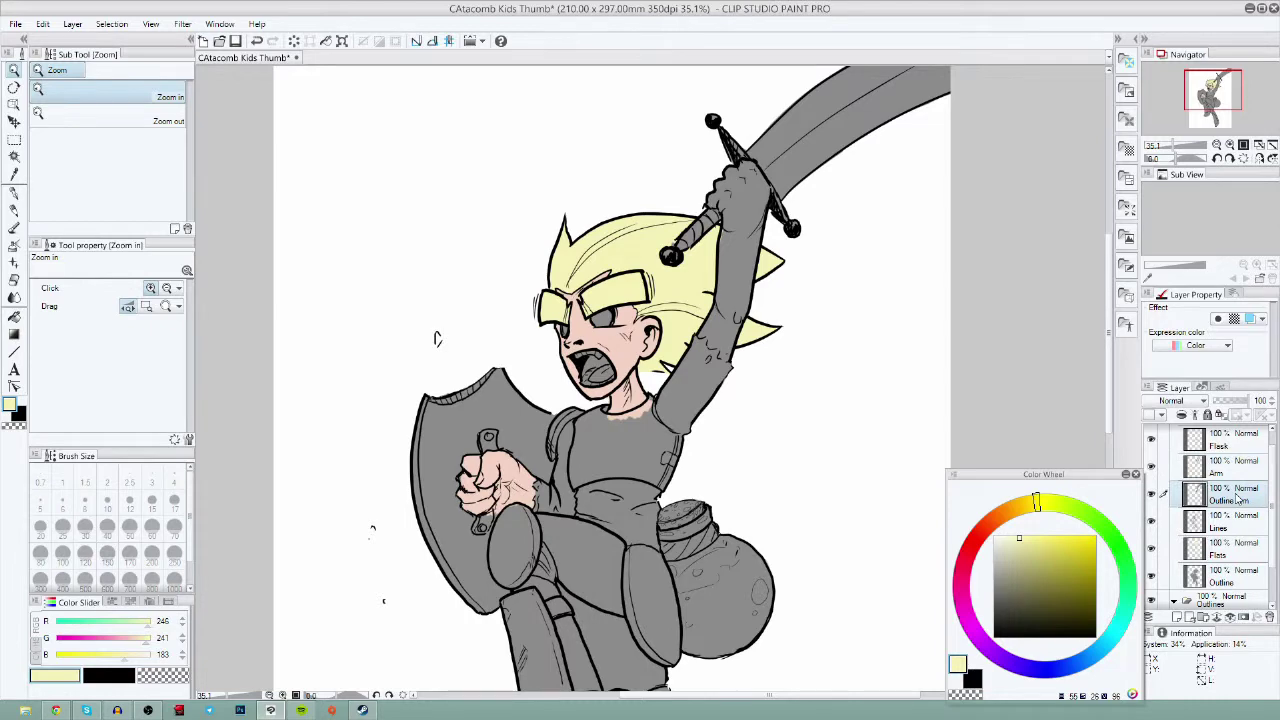
- Paint the raised forearm and sword hand with the skin tone sampled from the face, using brush size 35.7
click(14, 227)
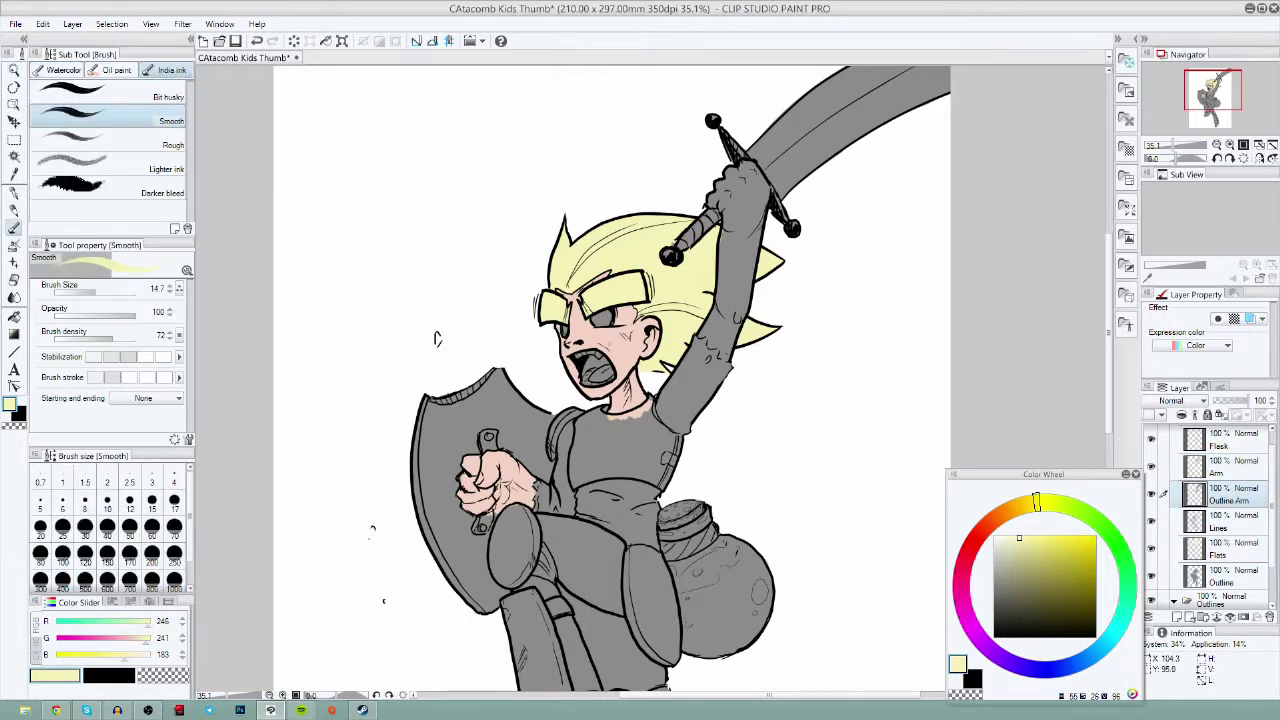
key(ctrl+space)
mouse_move(733, 300)
mouse_down()
mouse_move(761, 306)
mouse_move(737, 395)
mouse_up()
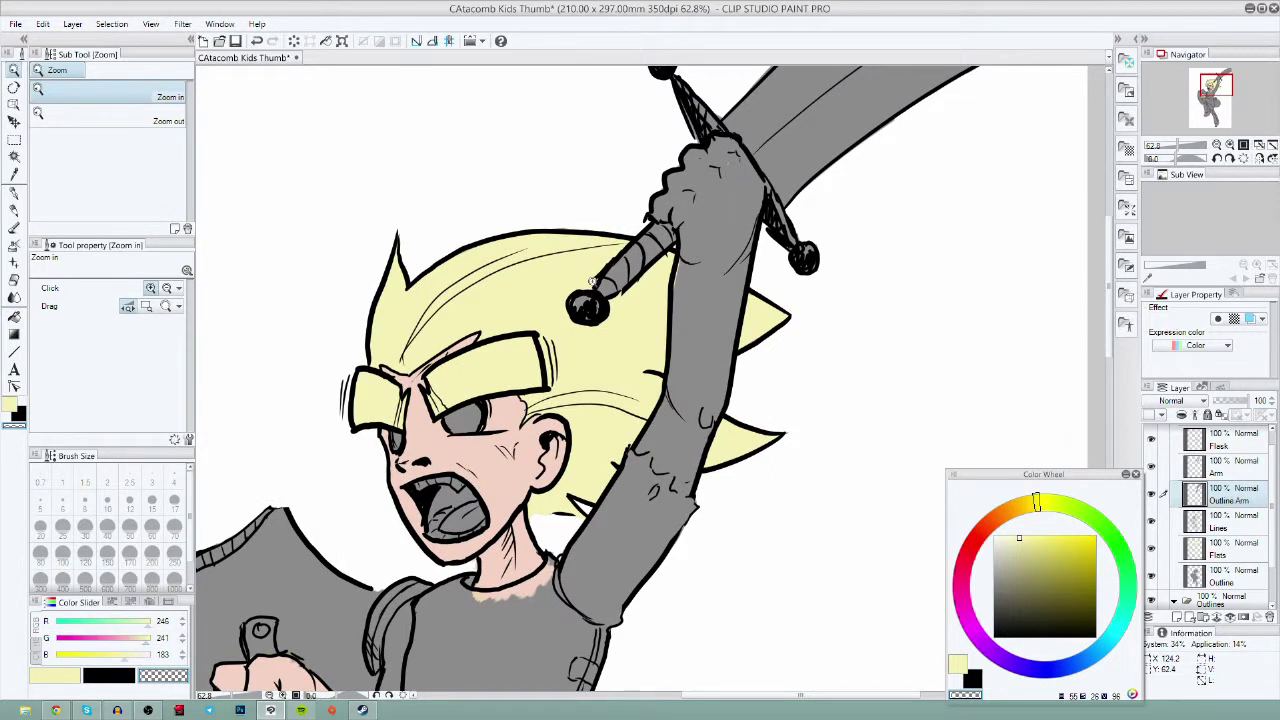
click(16, 229)
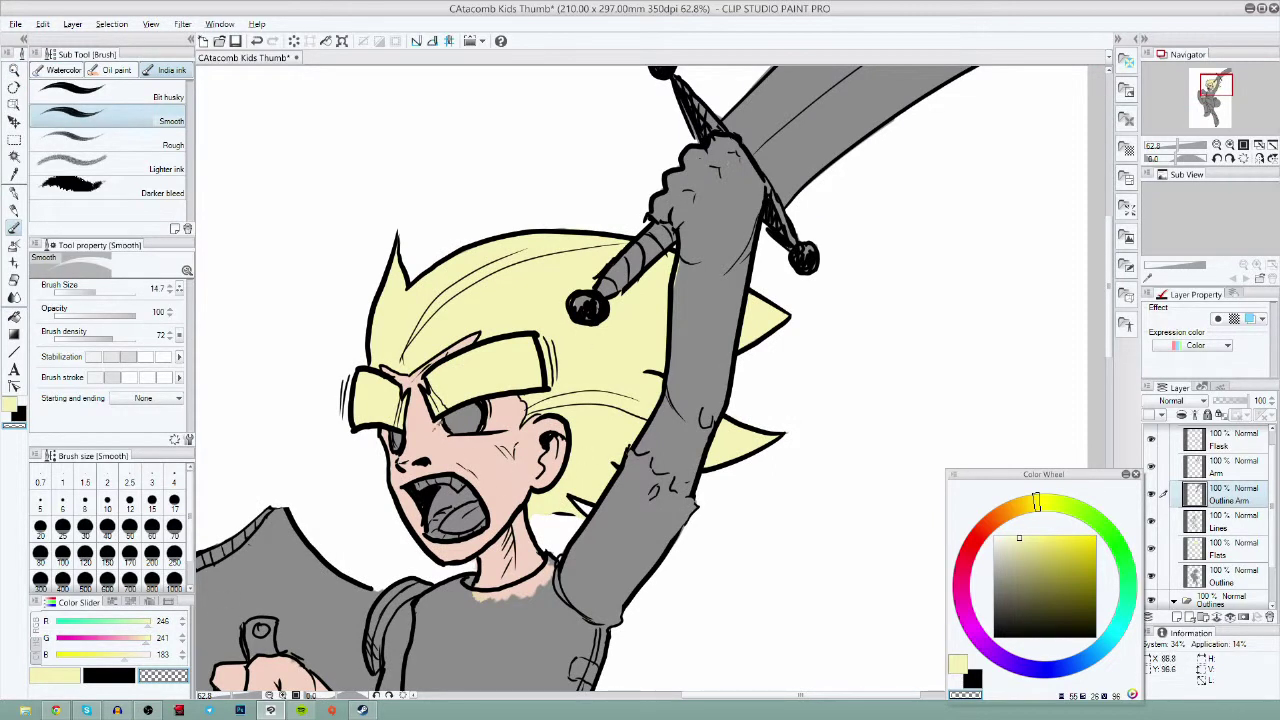
alt+click(686, 352)
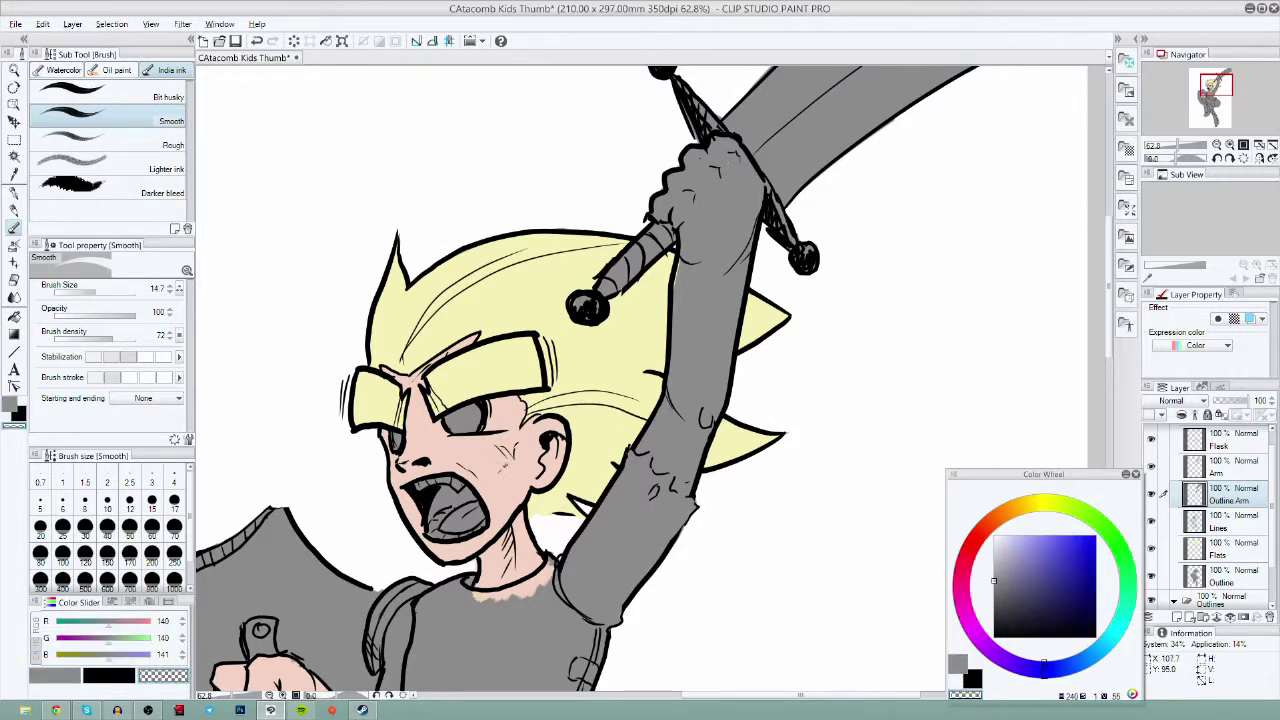
alt+click(505, 481)
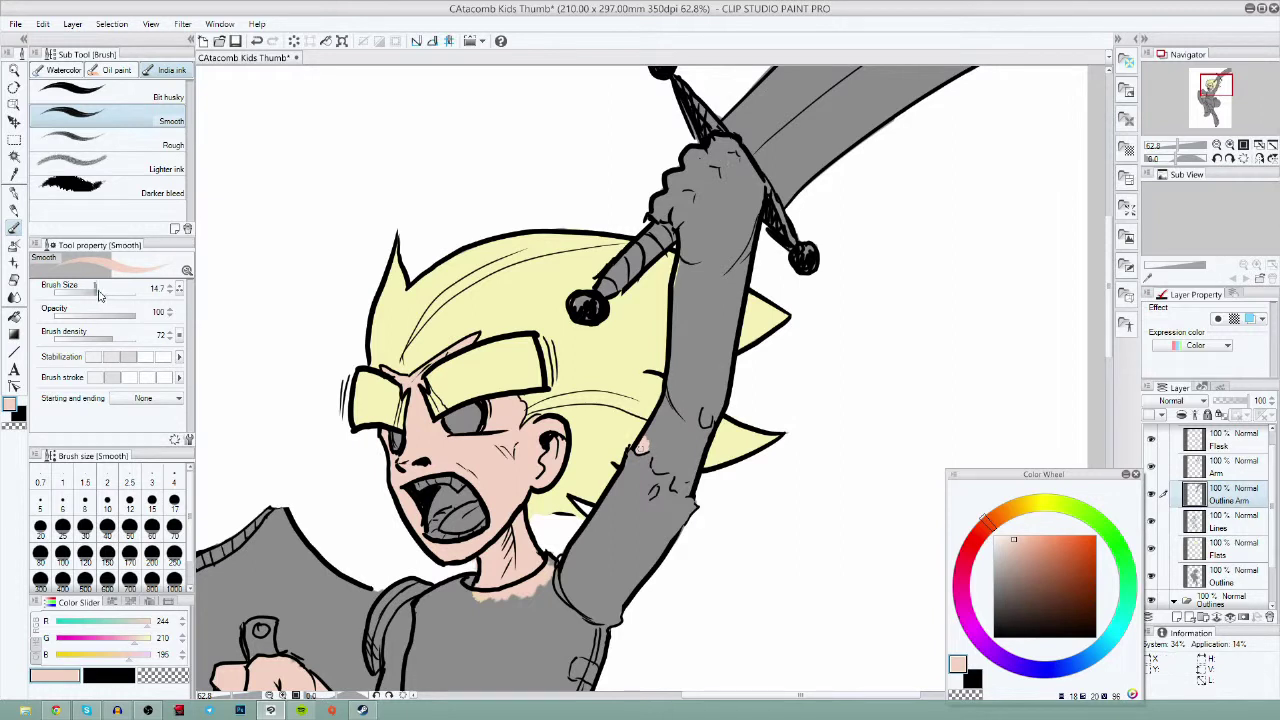
drag(98, 292, 103, 291)
mouse_move(647, 443)
mouse_down()
mouse_move(683, 483)
mouse_move(710, 410)
mouse_move(698, 393)
mouse_move(731, 395)
mouse_move(598, 493)
mouse_move(583, 458)
mouse_move(636, 441)
mouse_move(651, 353)
mouse_move(581, 426)
mouse_move(593, 353)
mouse_move(568, 298)
mouse_move(585, 436)
mouse_move(601, 433)
mouse_move(622, 486)
mouse_move(629, 357)
mouse_move(608, 418)
mouse_move(605, 340)
mouse_up()
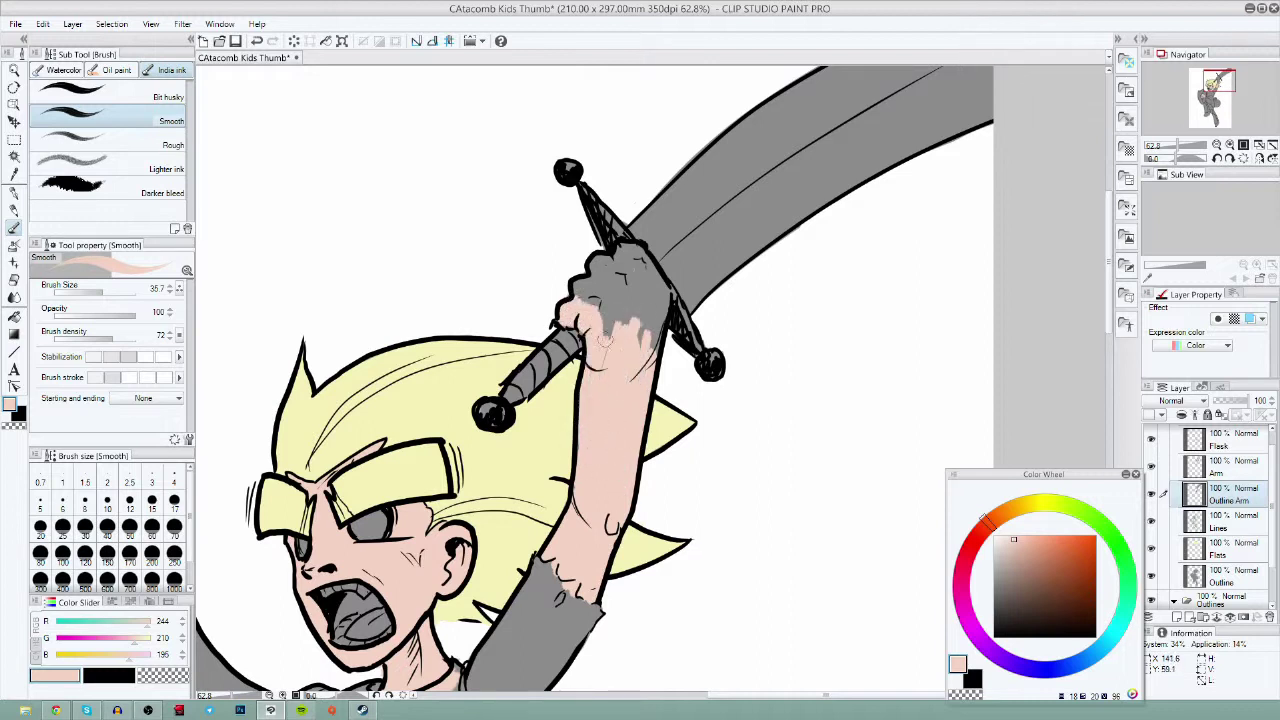
mouse_move(578, 286)
mouse_down()
mouse_move(602, 312)
mouse_move(583, 321)
mouse_up()
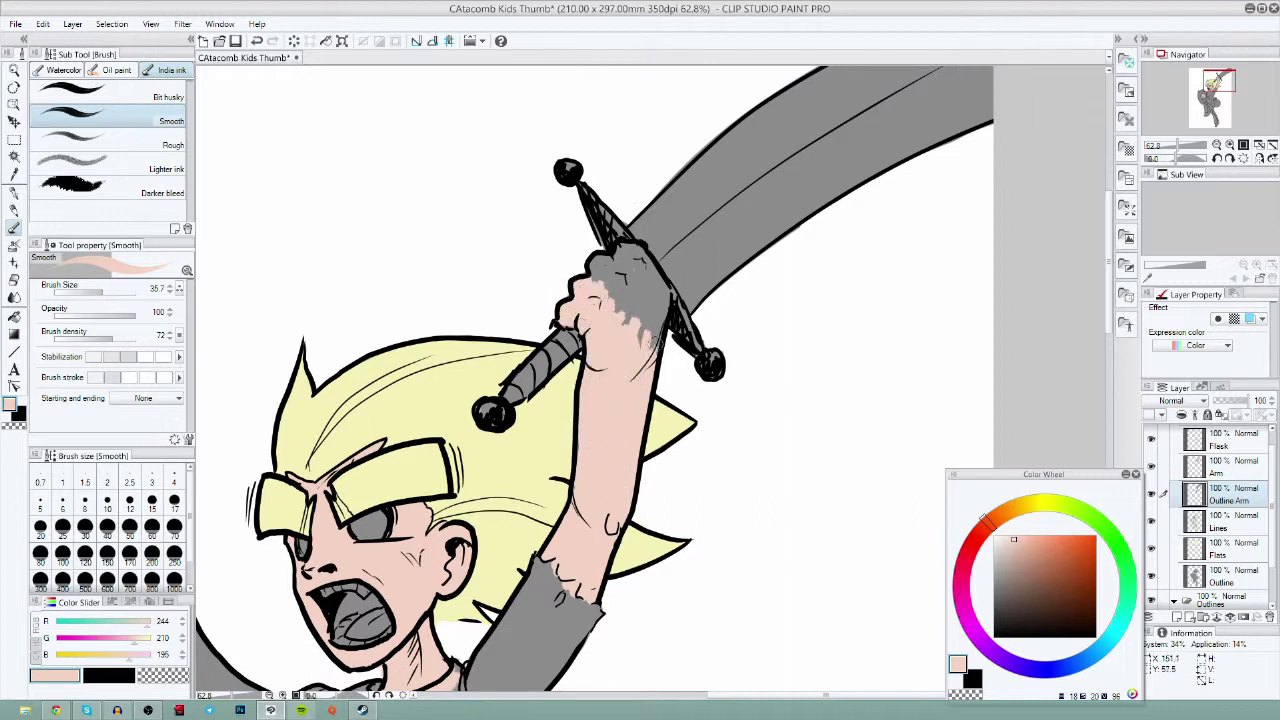
mouse_move(658, 350)
mouse_down()
mouse_move(660, 288)
mouse_move(640, 310)
mouse_move(605, 256)
mouse_up()
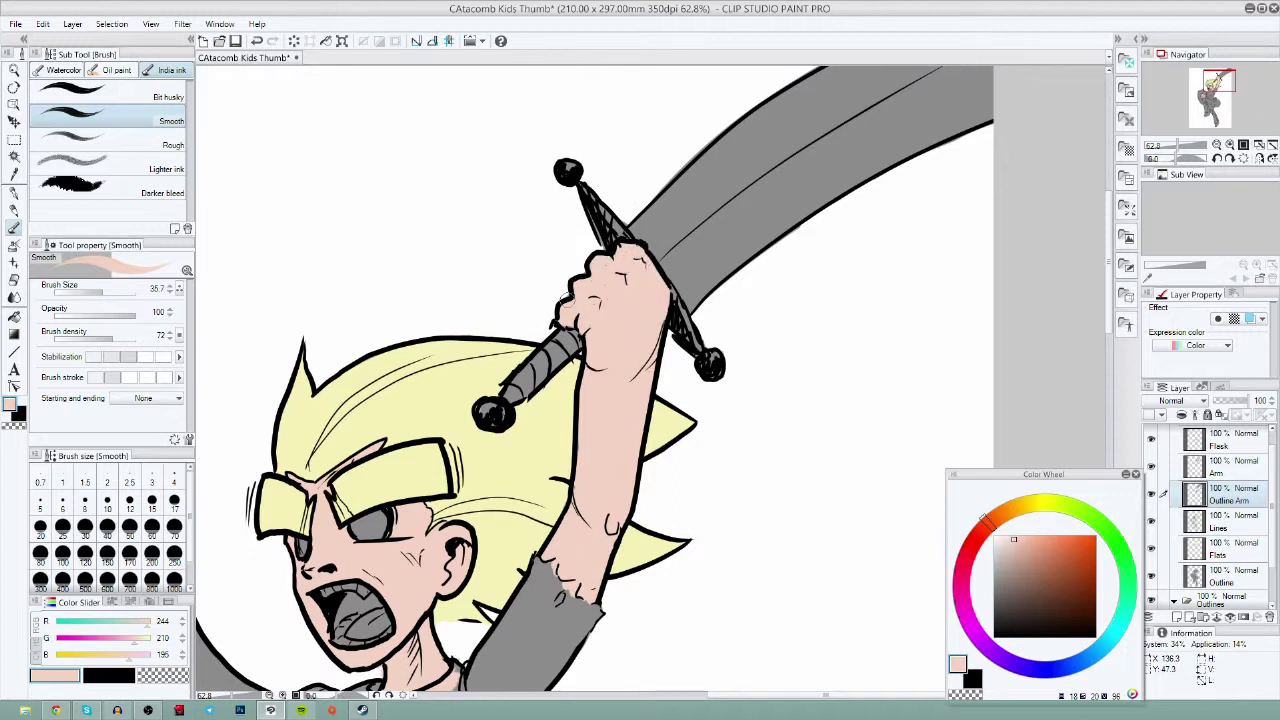
- Fill the raised arm's torn sleeve with blue-violet (RGB 122, 120, 232) on the Outline Arm layer
click(1243, 475)
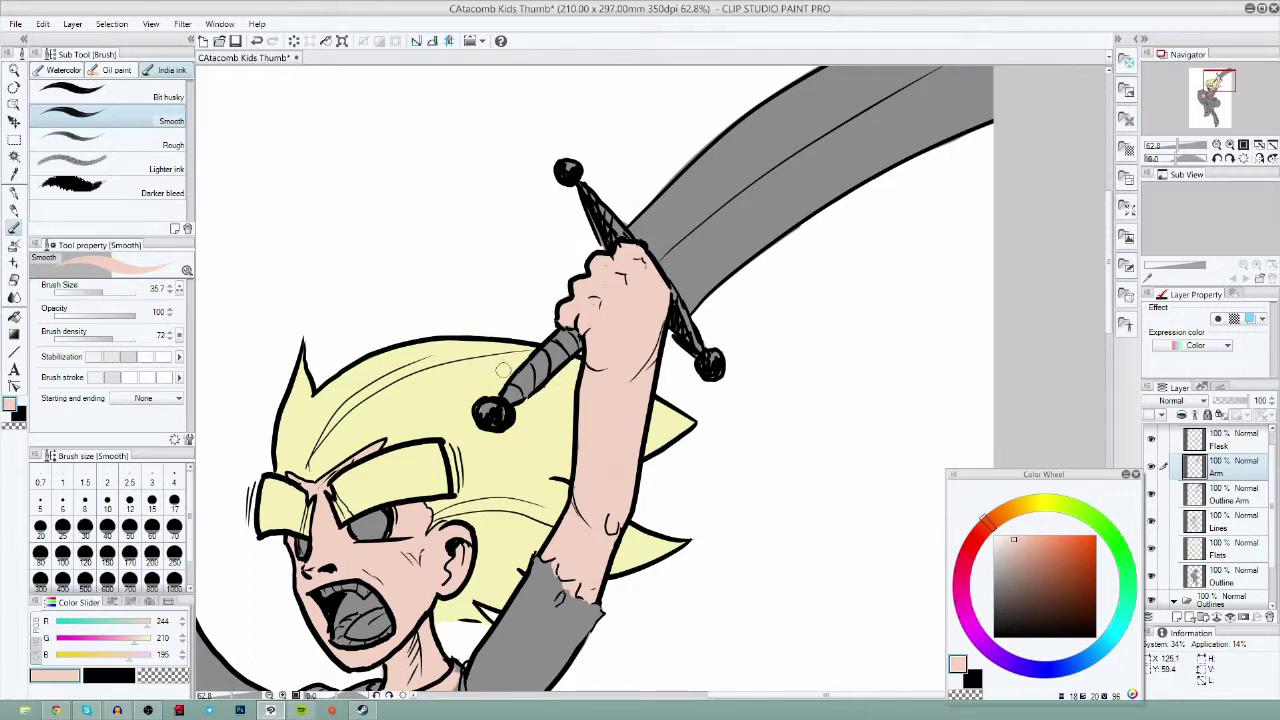
drag(688, 594, 857, 427)
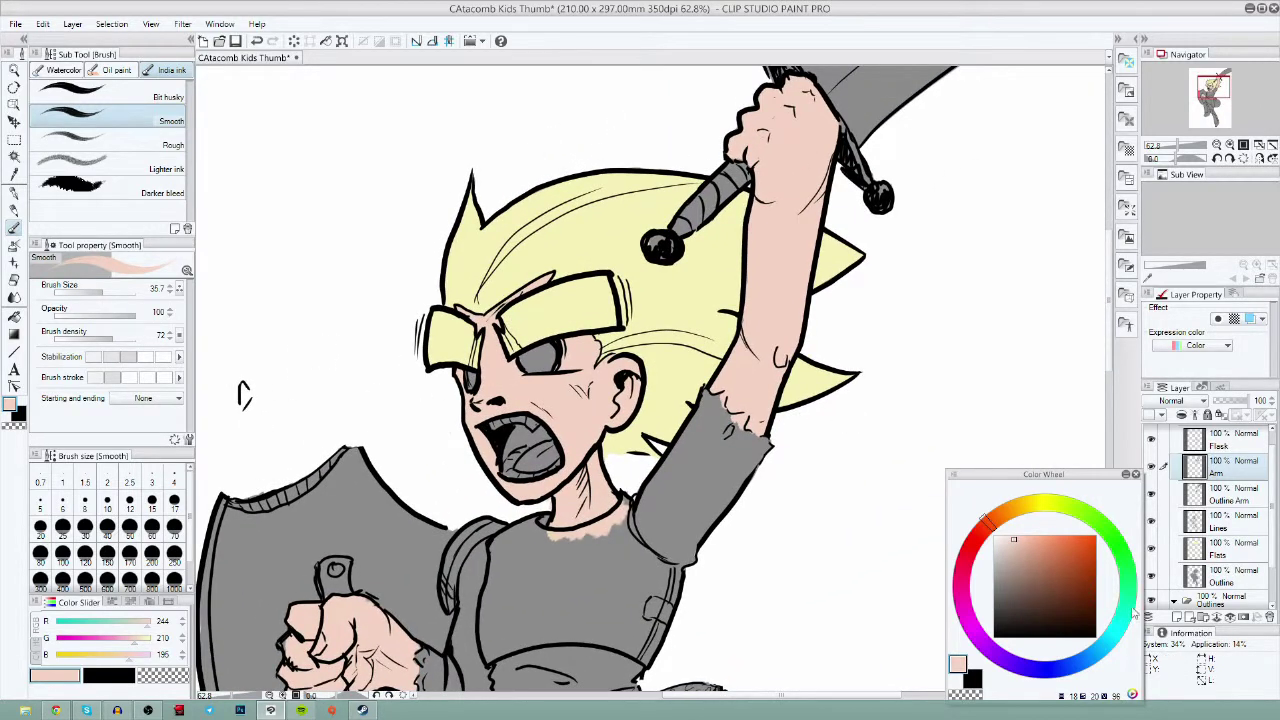
click(1046, 670)
drag(1033, 537, 1044, 542)
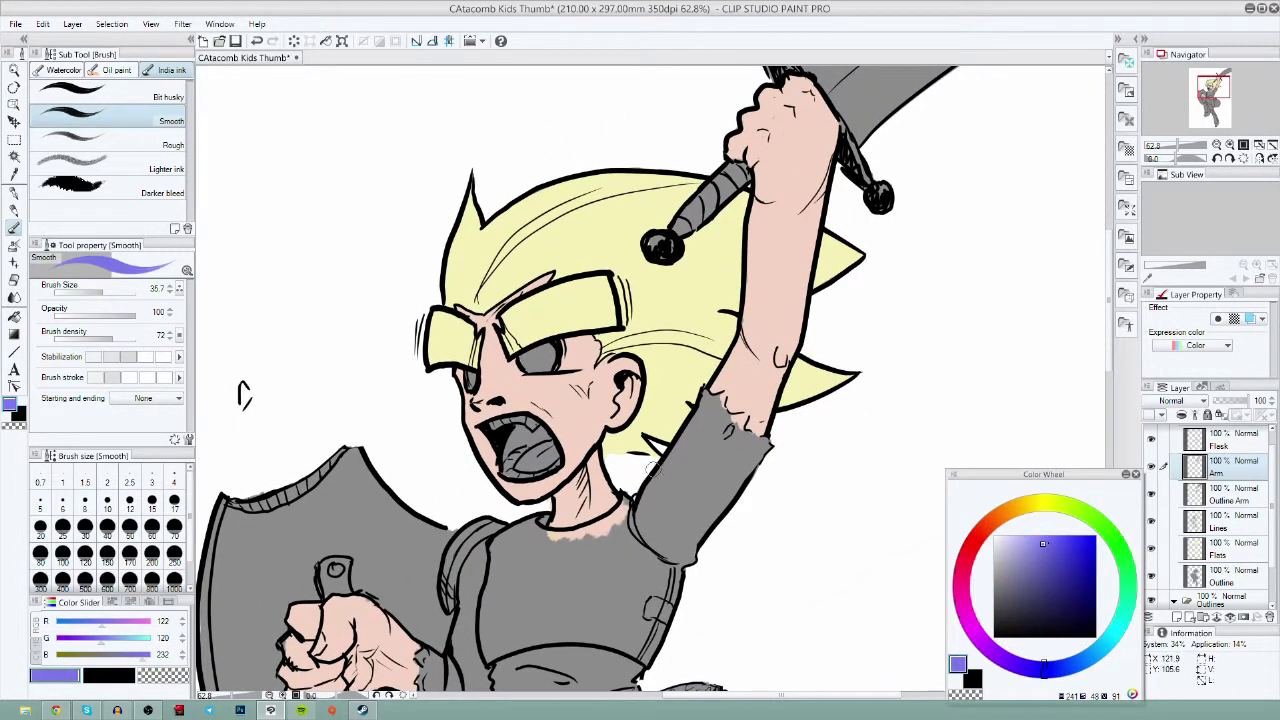
drag(640, 505, 658, 478)
key(ctrl+z)
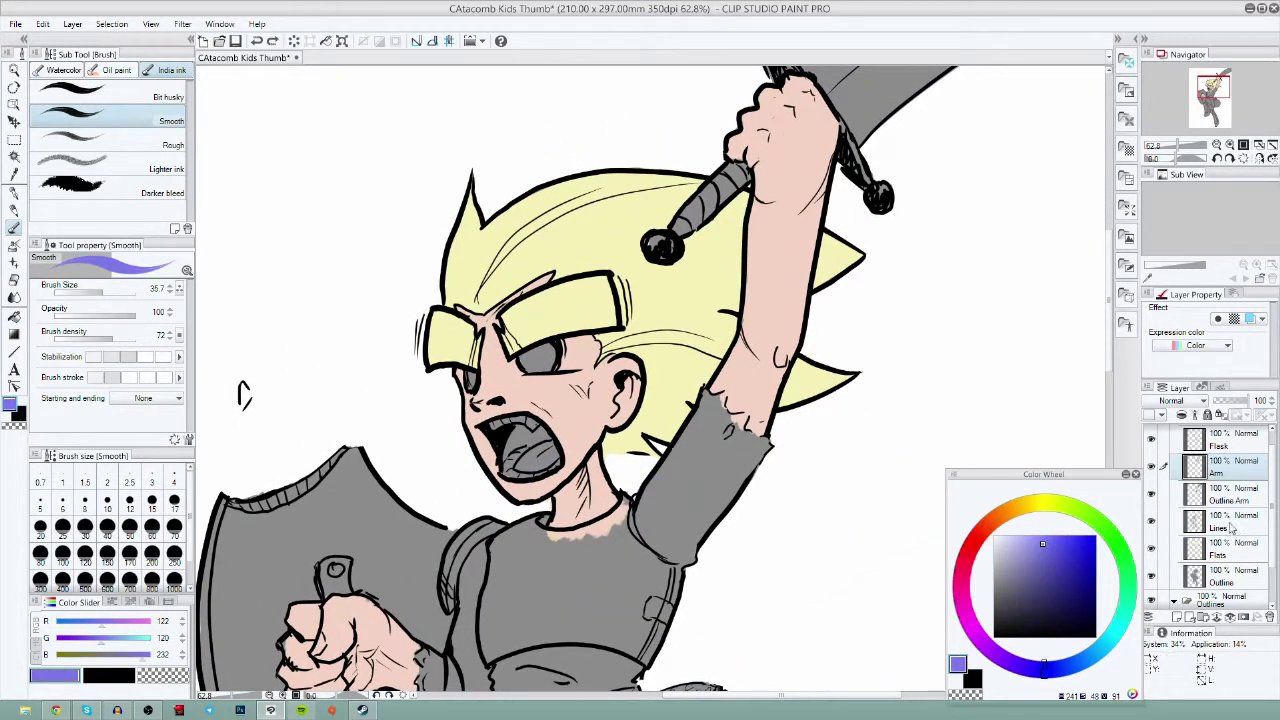
click(1240, 493)
mouse_move(646, 516)
mouse_down()
mouse_move(672, 560)
mouse_move(720, 490)
mouse_move(684, 536)
mouse_up()
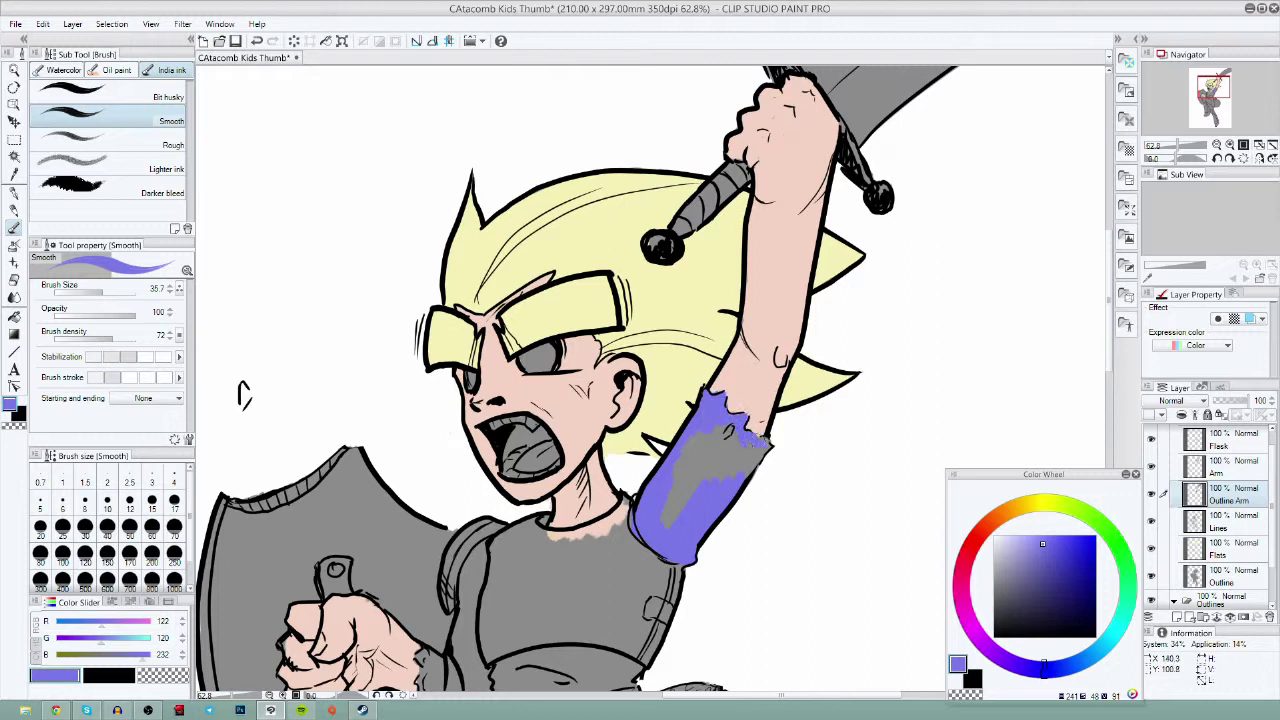
mouse_move(740, 474)
mouse_down()
mouse_move(734, 450)
mouse_move(658, 513)
mouse_up()
- Paint the shirt strip beside the chest armour and the shield arm's torn sleeve blue-violet on the Flats layer
drag(243, 395, 355, 271)
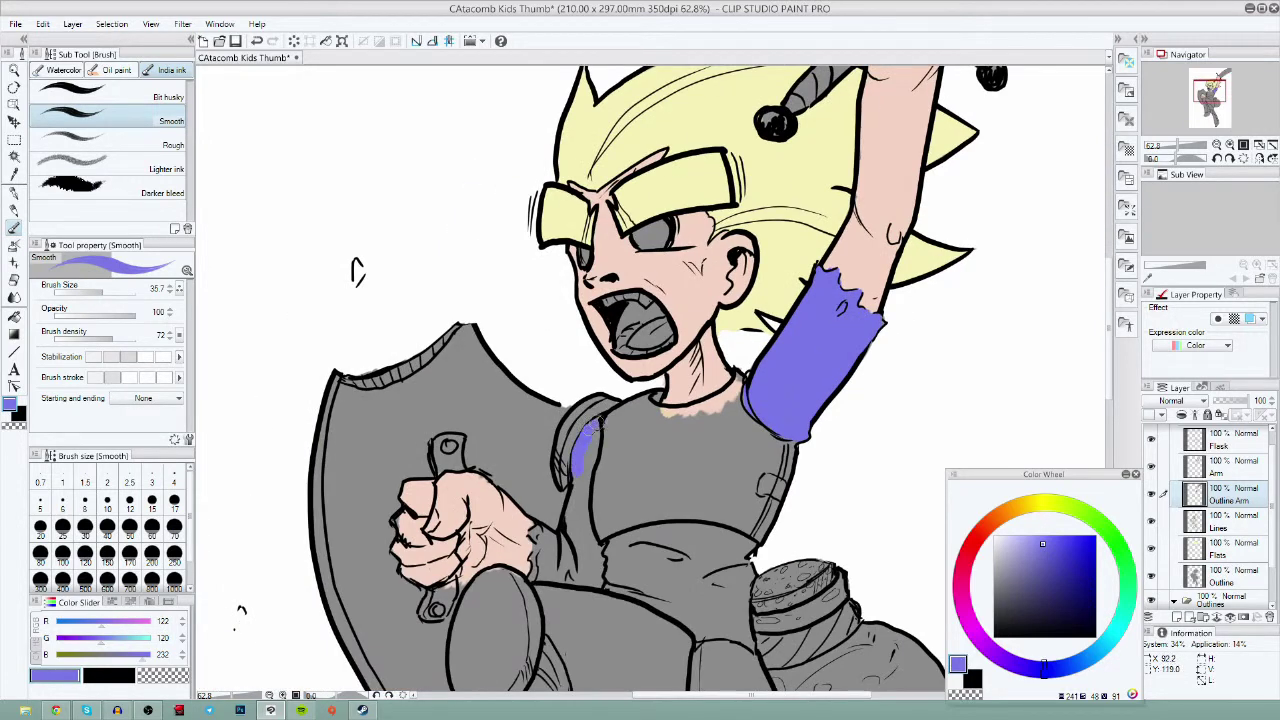
click(1236, 552)
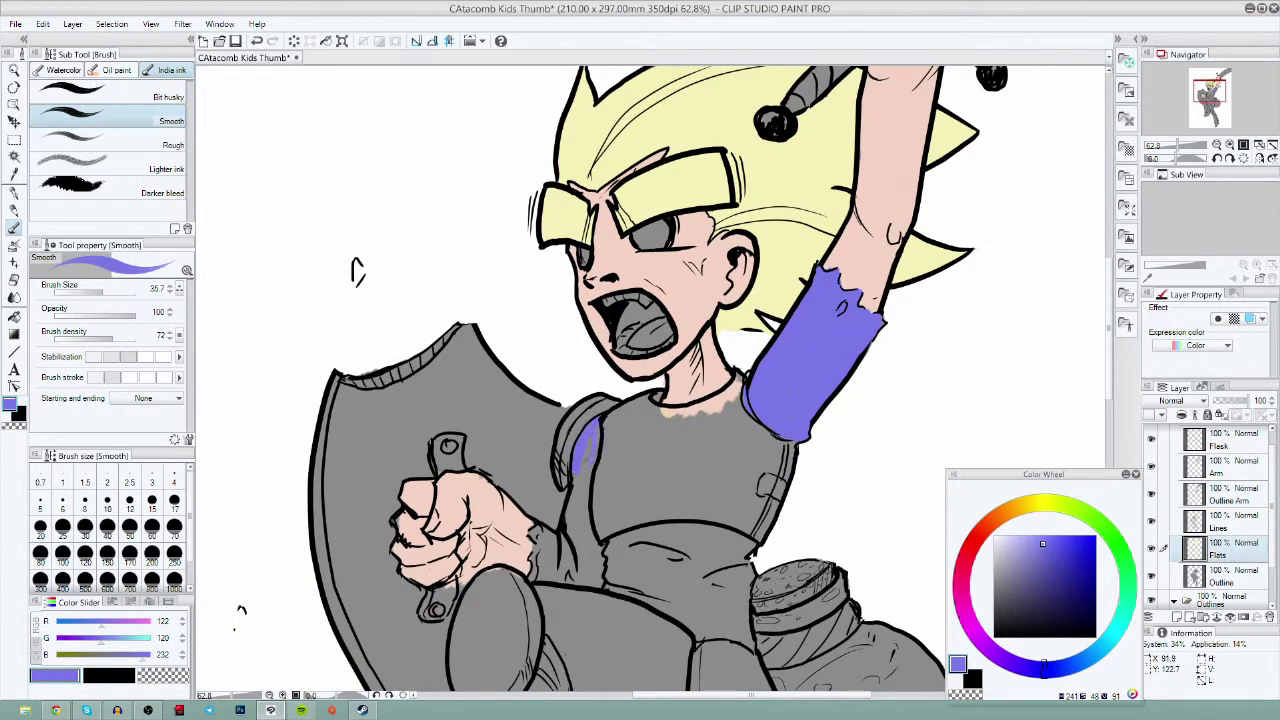
drag(578, 496, 590, 556)
drag(550, 515, 607, 358)
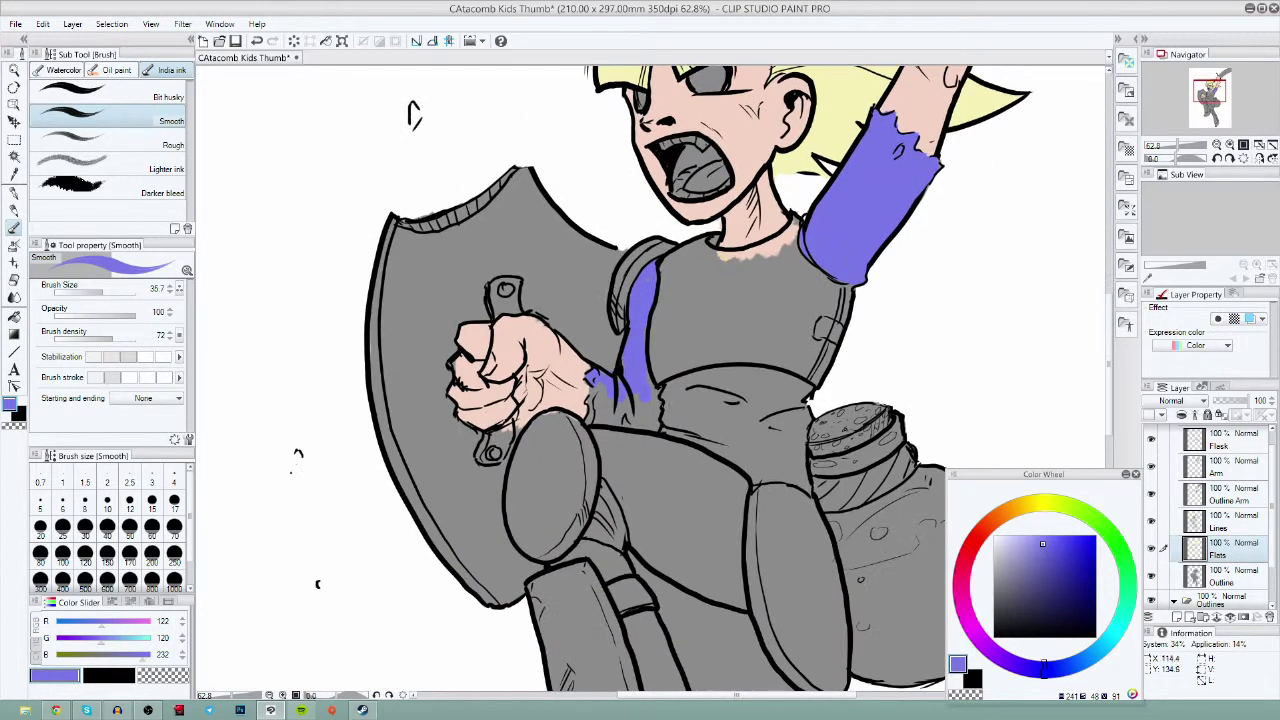
mouse_move(588, 421)
mouse_down()
mouse_move(589, 398)
mouse_move(616, 426)
mouse_move(653, 399)
mouse_up()
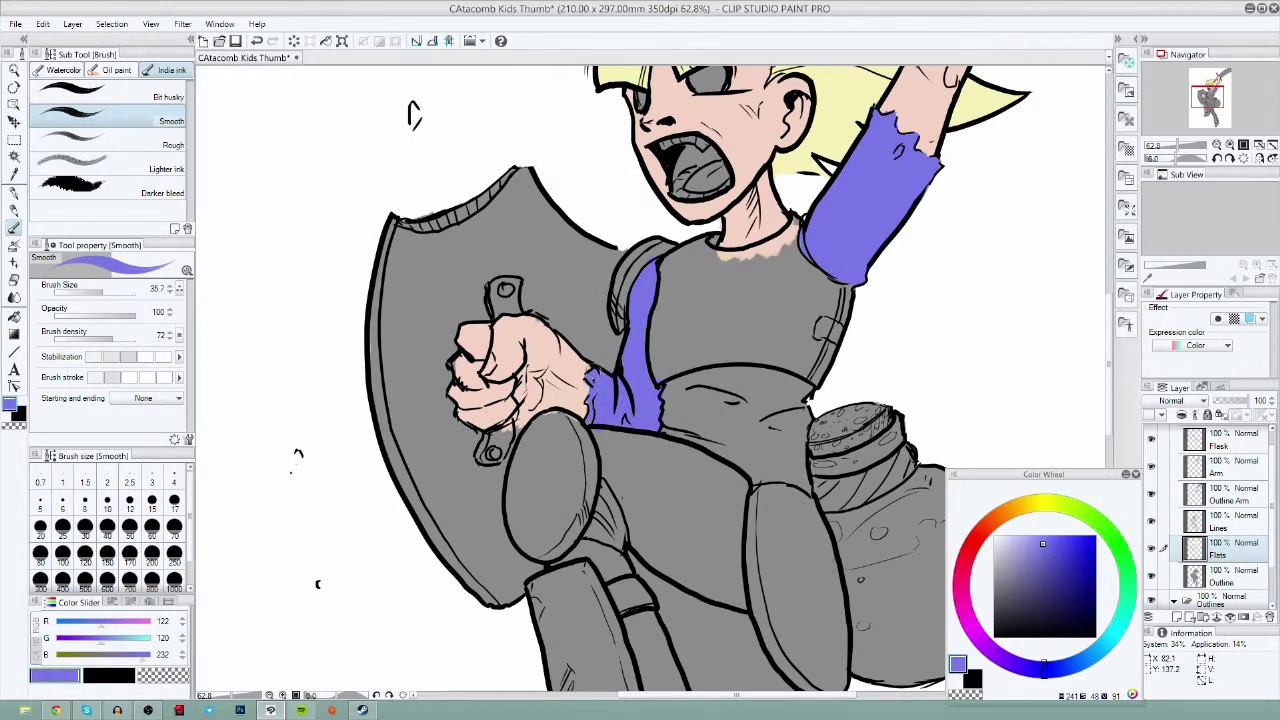
drag(592, 378, 587, 386)
- Fill the shirt's waist below the chest armour with the blue-violet, enlarging the brush to size 79.9
mouse_move(806, 556)
mouse_down()
mouse_move(774, 556)
mouse_move(814, 604)
mouse_up()
drag(682, 444, 675, 478)
drag(800, 440, 602, 392)
mouse_move(616, 389)
mouse_down()
mouse_move(594, 405)
mouse_move(534, 376)
mouse_move(578, 375)
mouse_move(525, 372)
mouse_up()
click(110, 292)
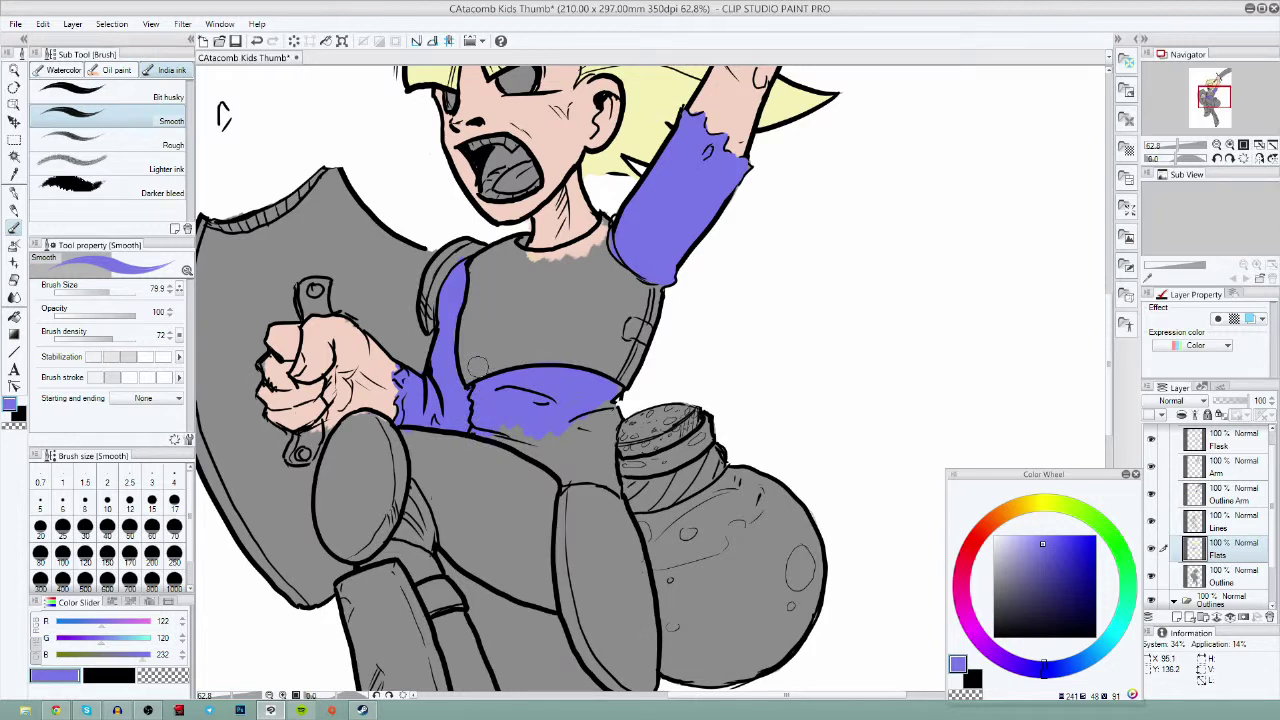
mouse_move(608, 420)
mouse_down()
mouse_move(614, 500)
mouse_move(525, 440)
mouse_move(673, 323)
mouse_up()
mouse_move(569, 354)
mouse_down()
mouse_move(592, 446)
mouse_move(698, 514)
mouse_up()
- Paint the raised thigh of the trousers in a darker muted violet (RGB 90, 89, 146) on the Flats layer
drag(1040, 544, 1027, 583)
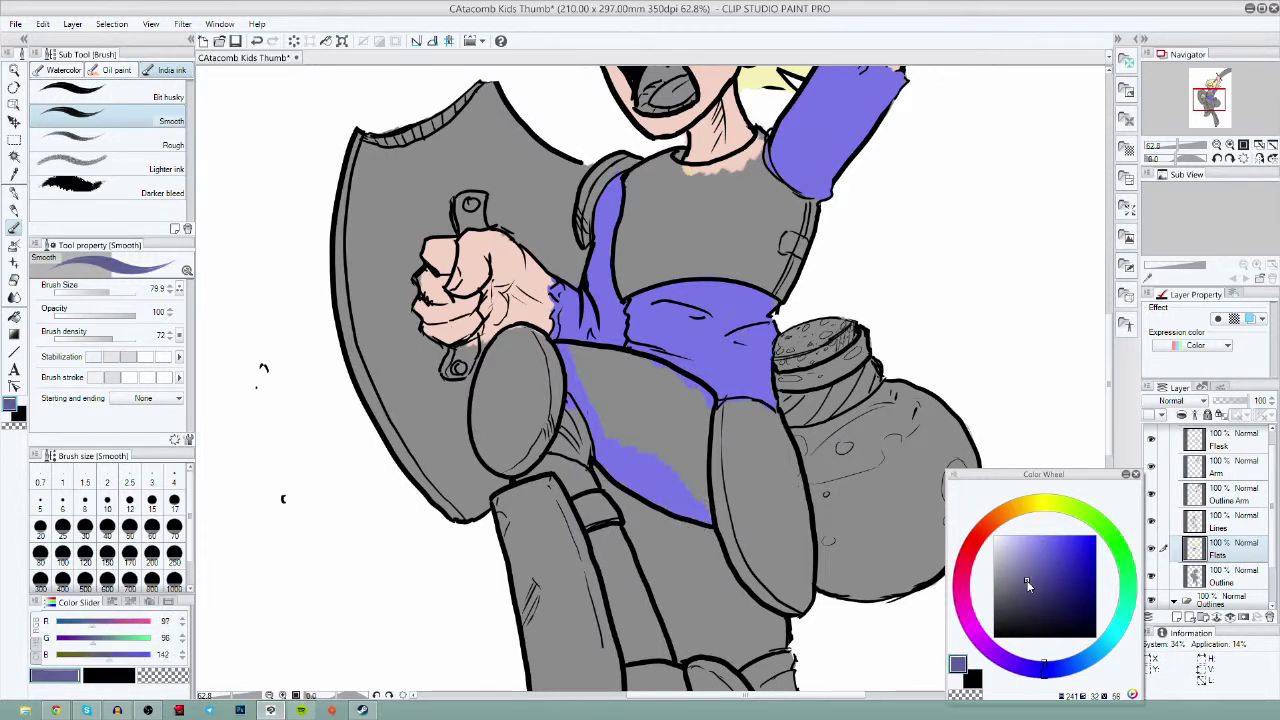
mouse_move(714, 402)
mouse_down()
mouse_move(699, 507)
mouse_move(634, 486)
mouse_move(570, 369)
mouse_move(583, 383)
mouse_up()
mouse_move(618, 450)
mouse_down()
mouse_move(692, 483)
mouse_move(696, 402)
mouse_move(675, 383)
mouse_move(655, 411)
mouse_move(620, 409)
mouse_move(627, 363)
mouse_move(595, 363)
mouse_move(682, 383)
mouse_move(614, 370)
mouse_up()
mouse_move(518, 486)
mouse_down()
mouse_move(574, 478)
mouse_move(552, 460)
mouse_move(590, 487)
mouse_up()
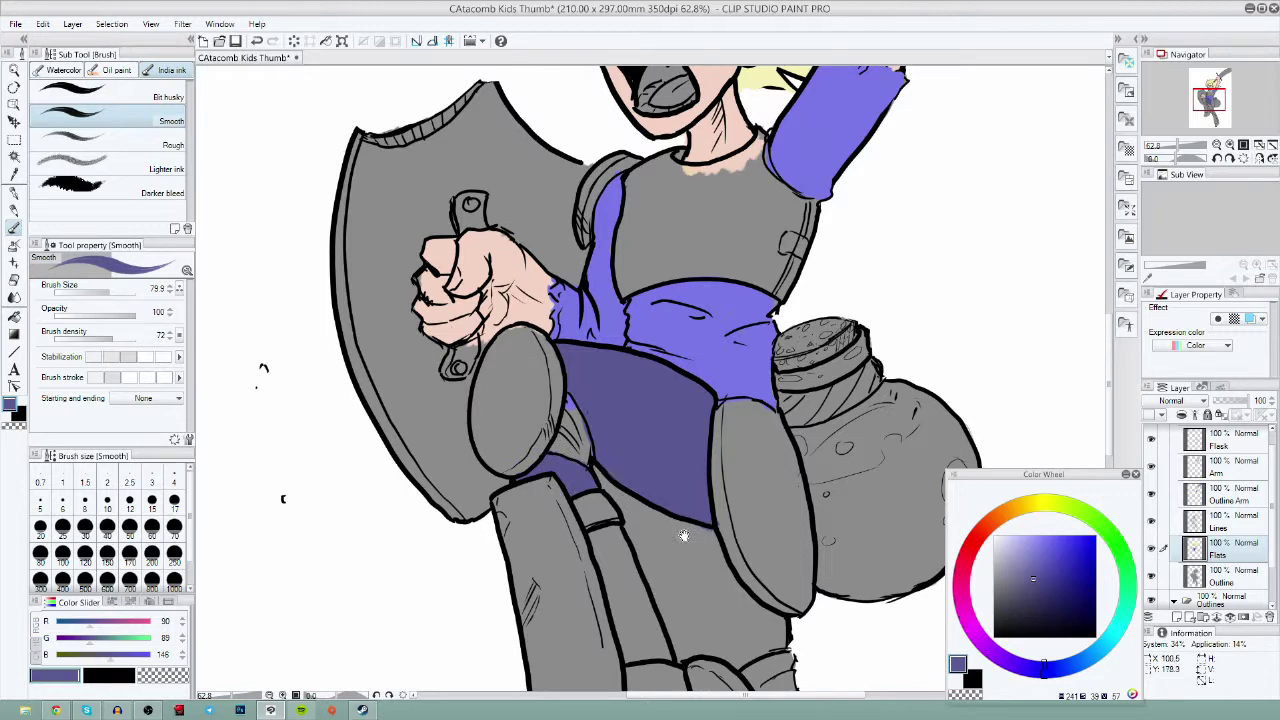
- Continue the dark violet over the rear thigh and the raised leg's shin between the armour straps, down to the foot
drag(684, 535, 600, 458)
mouse_move(550, 400)
mouse_down()
mouse_move(526, 393)
mouse_move(548, 448)
mouse_move(612, 487)
mouse_up()
drag(728, 546, 636, 459)
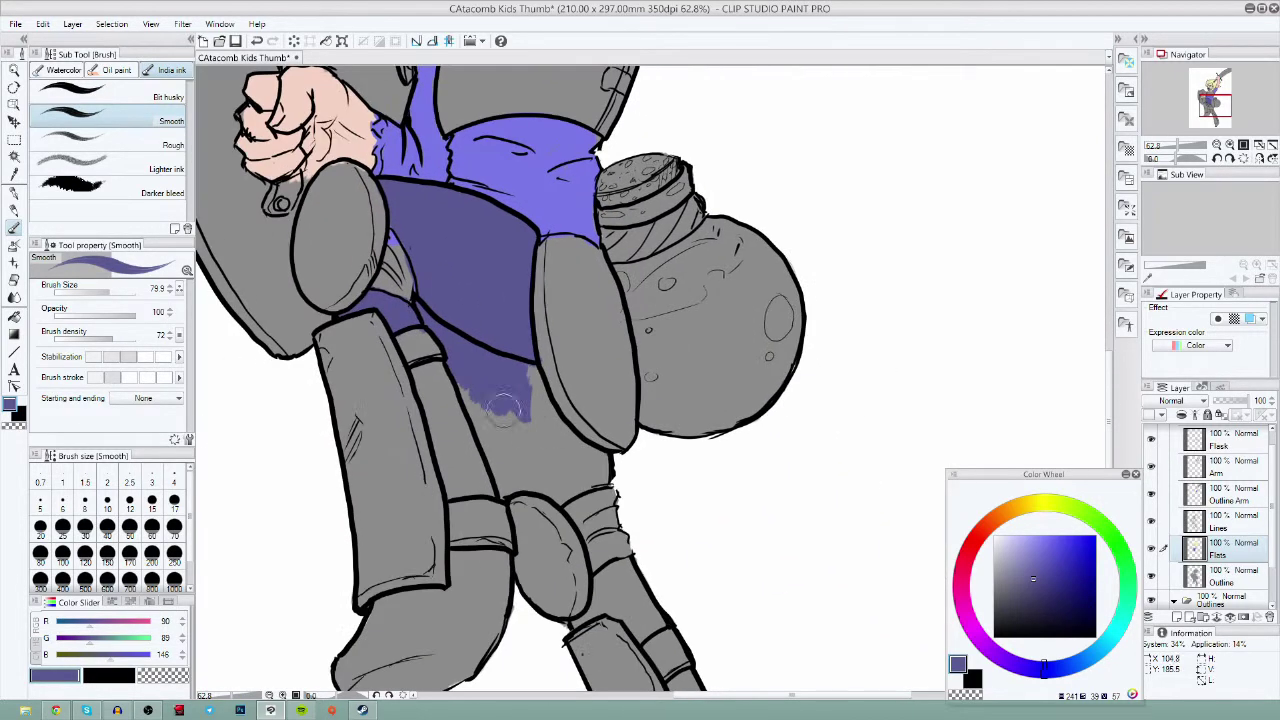
mouse_move(503, 406)
mouse_down()
mouse_move(480, 384)
mouse_move(532, 469)
mouse_move(600, 490)
mouse_move(596, 460)
mouse_move(570, 445)
mouse_move(566, 462)
mouse_move(535, 380)
mouse_move(520, 420)
mouse_up()
mouse_move(478, 482)
mouse_down()
mouse_move(481, 496)
mouse_move(448, 500)
mouse_move(472, 425)
mouse_move(422, 380)
mouse_move(462, 390)
mouse_move(554, 307)
mouse_up()
mouse_move(434, 584)
mouse_down()
mouse_move(484, 522)
mouse_move(471, 610)
mouse_move(499, 577)
mouse_move(477, 605)
mouse_move(546, 584)
mouse_move(574, 549)
mouse_move(552, 534)
mouse_move(487, 536)
mouse_move(543, 508)
mouse_move(560, 527)
mouse_move(598, 505)
mouse_up()
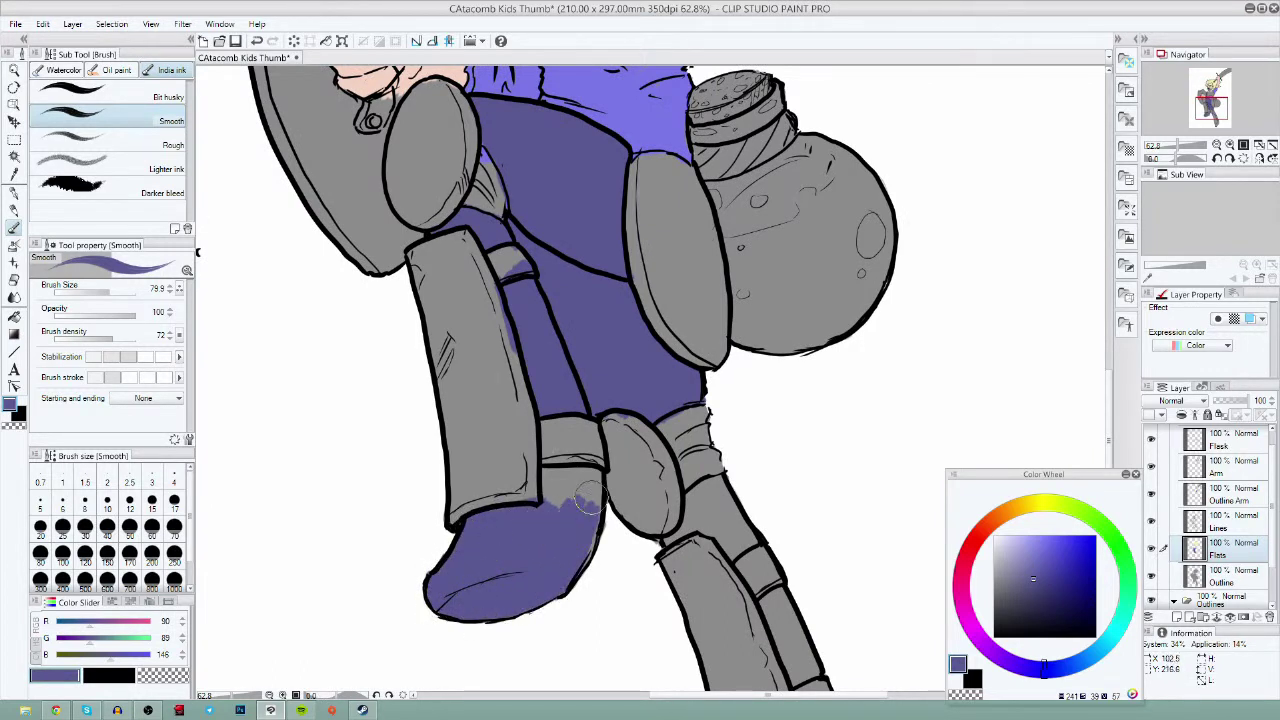
- Paint the boots brick red (RGB 169, 95, 80), covering the violet on the raised foot
click(974, 540)
drag(976, 542, 981, 532)
click(1047, 568)
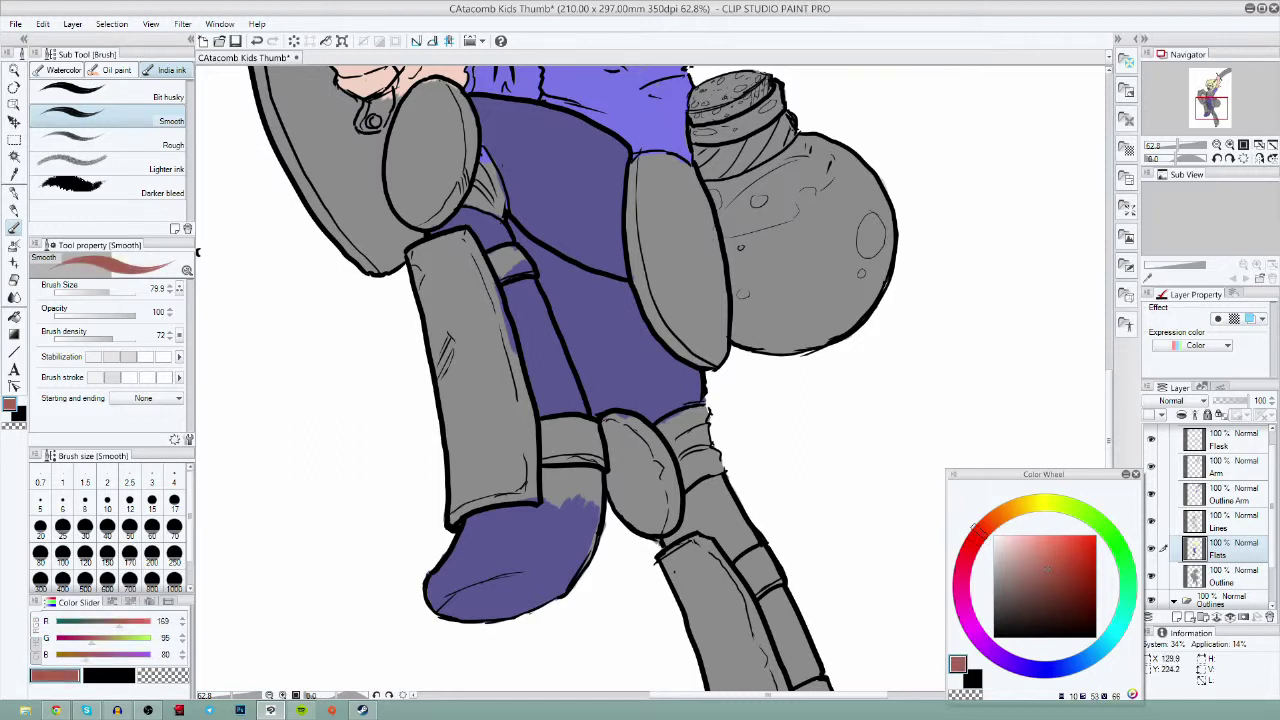
mouse_move(446, 578)
mouse_down()
mouse_move(501, 517)
mouse_move(538, 510)
mouse_move(509, 520)
mouse_move(451, 604)
mouse_move(498, 610)
mouse_move(565, 572)
mouse_move(573, 540)
mouse_move(480, 589)
mouse_move(571, 502)
mouse_move(551, 477)
mouse_move(583, 490)
mouse_move(546, 518)
mouse_move(588, 500)
mouse_move(585, 478)
mouse_move(586, 533)
mouse_up()
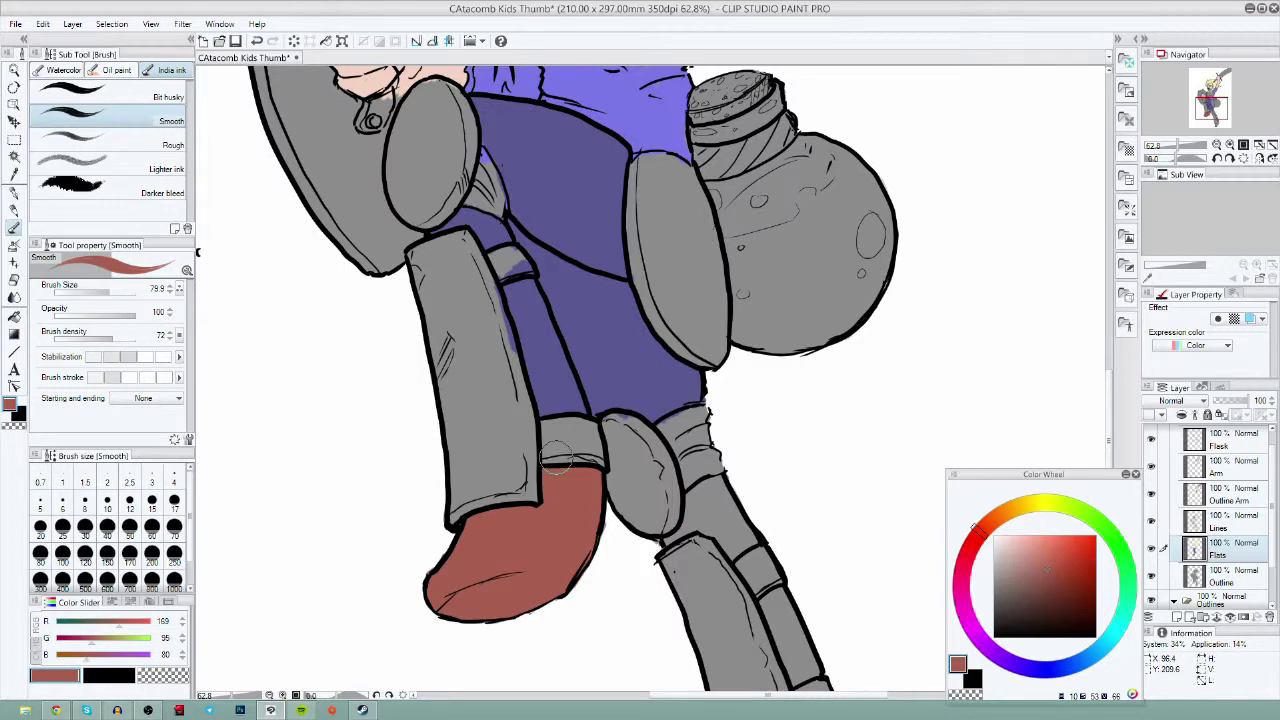
drag(556, 457, 446, 229)
mouse_move(643, 610)
mouse_down()
mouse_move(648, 652)
mouse_move(664, 656)
mouse_move(670, 617)
mouse_move(705, 600)
mouse_move(725, 550)
mouse_move(715, 525)
mouse_move(723, 538)
mouse_up()
drag(553, 168, 551, 240)
- Sample the trousers' dark violet and paint the visible cloth of the standing leg's lower half
alt+click(551, 238)
mouse_move(689, 498)
mouse_down()
mouse_move(707, 518)
mouse_move(650, 450)
mouse_move(690, 493)
mouse_move(682, 521)
mouse_move(660, 442)
mouse_up()
mouse_move(604, 371)
mouse_down()
mouse_move(586, 487)
mouse_move(550, 490)
mouse_move(585, 435)
mouse_move(590, 495)
mouse_move(620, 505)
mouse_move(585, 454)
mouse_up()
mouse_move(651, 260)
mouse_down()
mouse_move(708, 386)
mouse_move(786, 649)
mouse_up()
click(16, 69)
drag(746, 460, 640, 465)
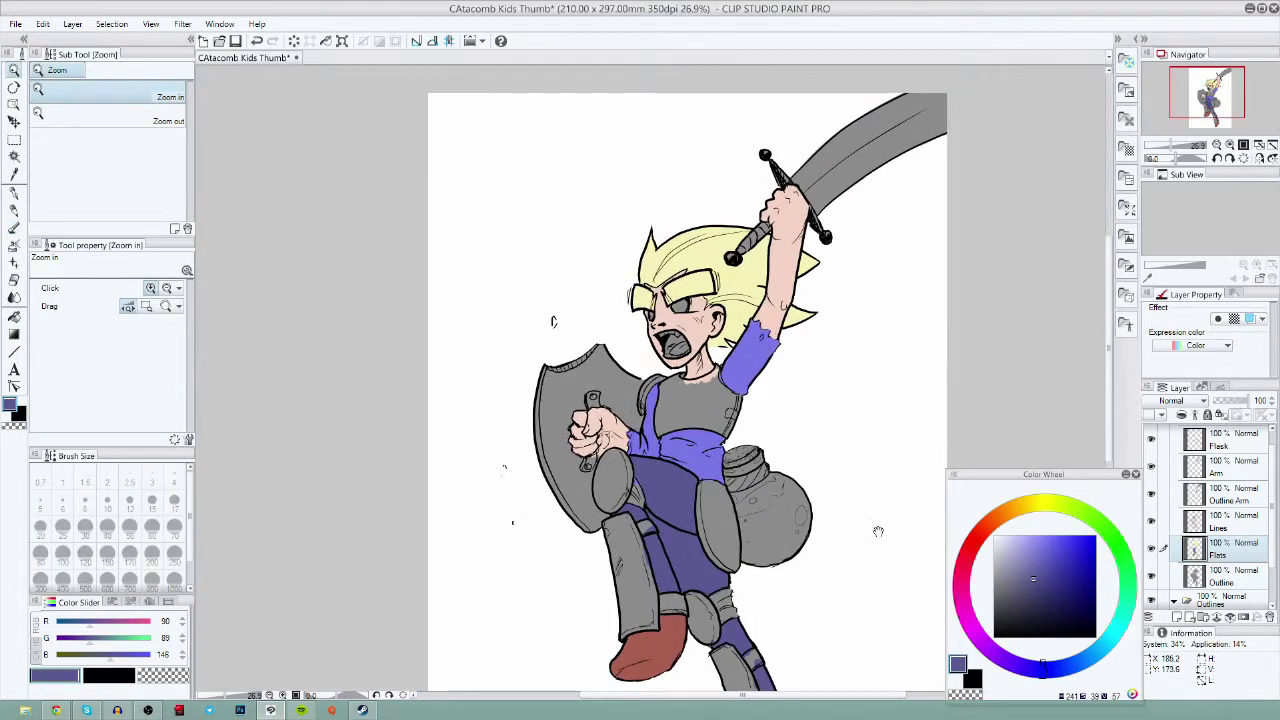
drag(877, 531, 774, 483)
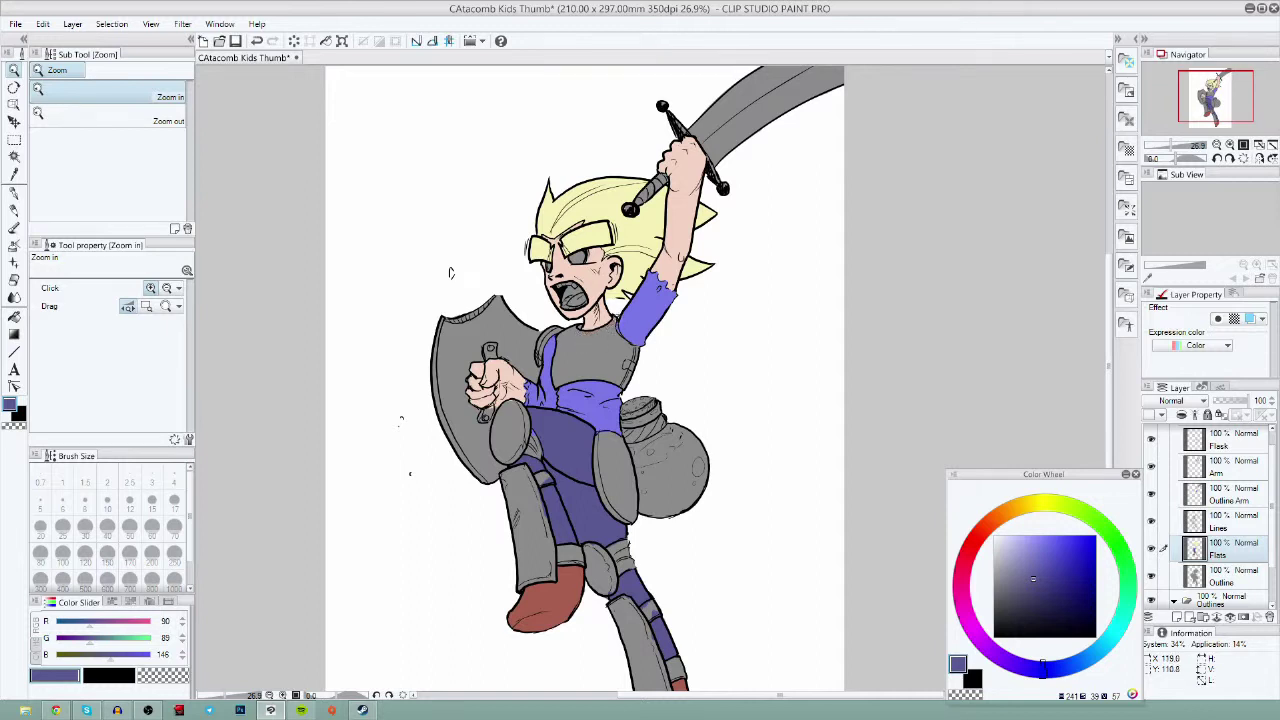
drag(681, 583, 537, 627)
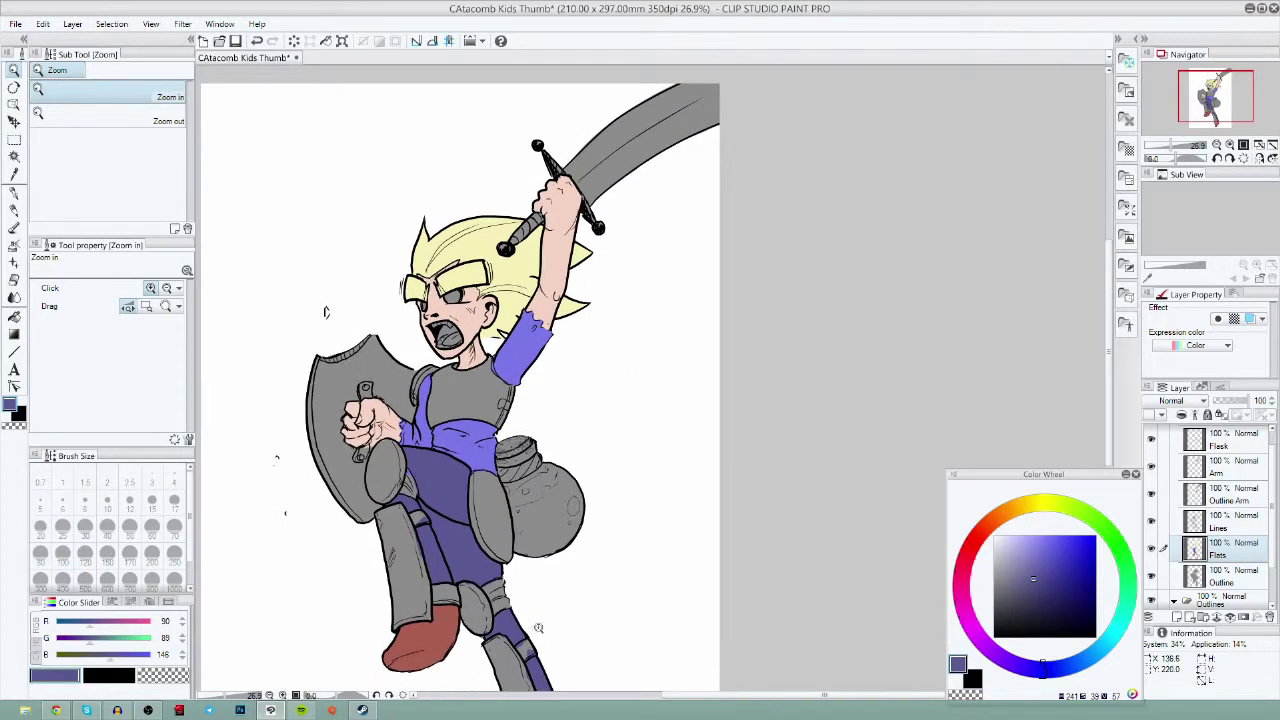
- Paint the upper part of the shield's inner face and its notched rim orange-brown (RGB 189, 120, 83) with brush size 79.9
click(994, 528)
click(1051, 566)
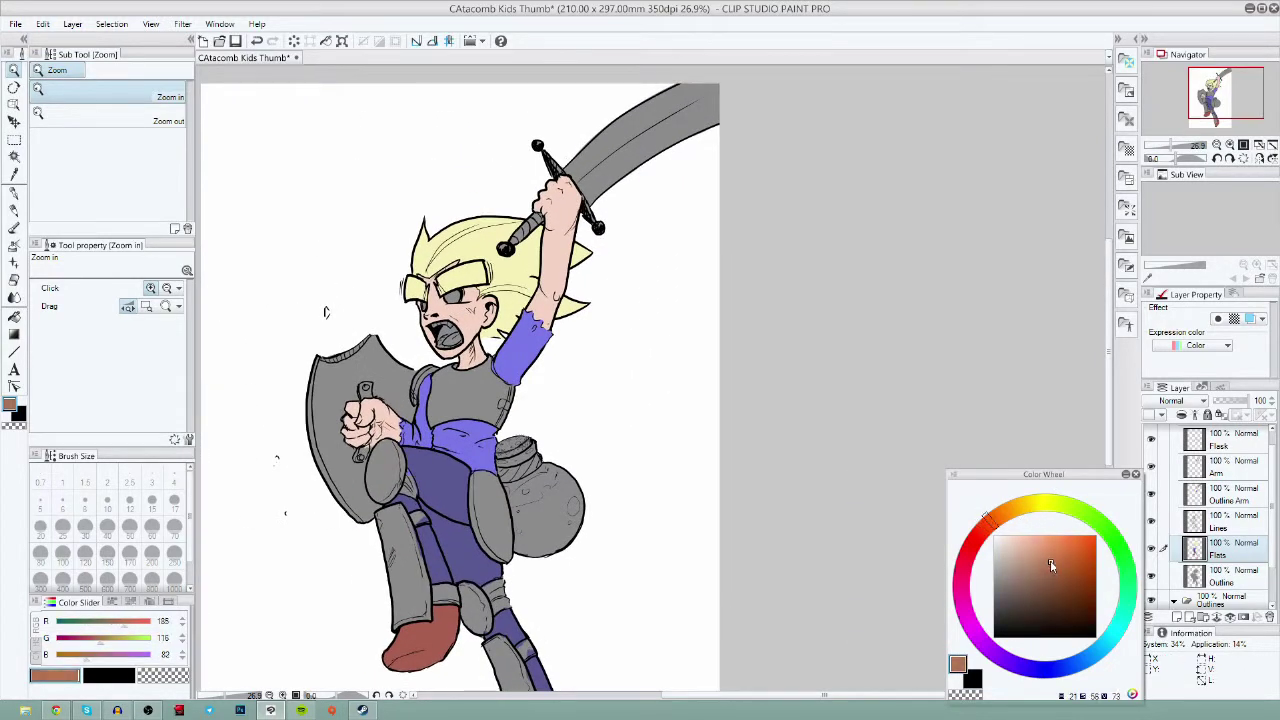
key(b)
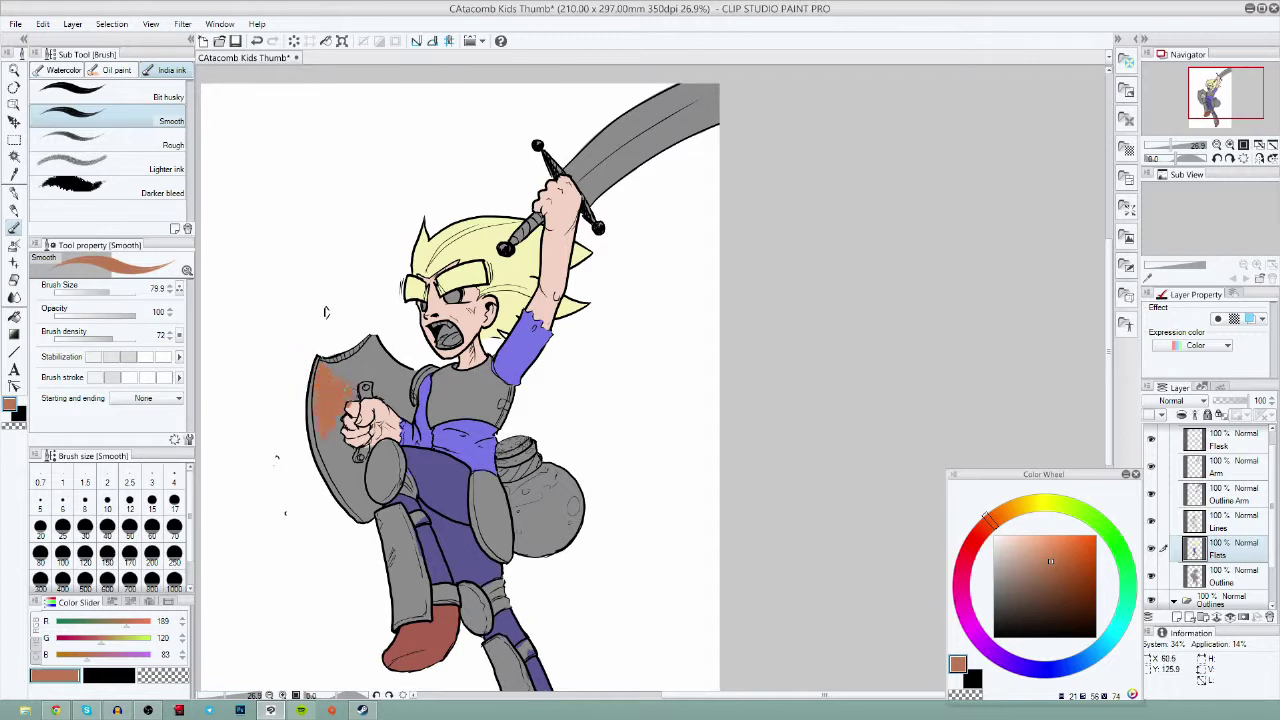
key(ctrl+z)
key(ctrl+space)
drag(408, 381, 480, 390)
drag(297, 445, 455, 339)
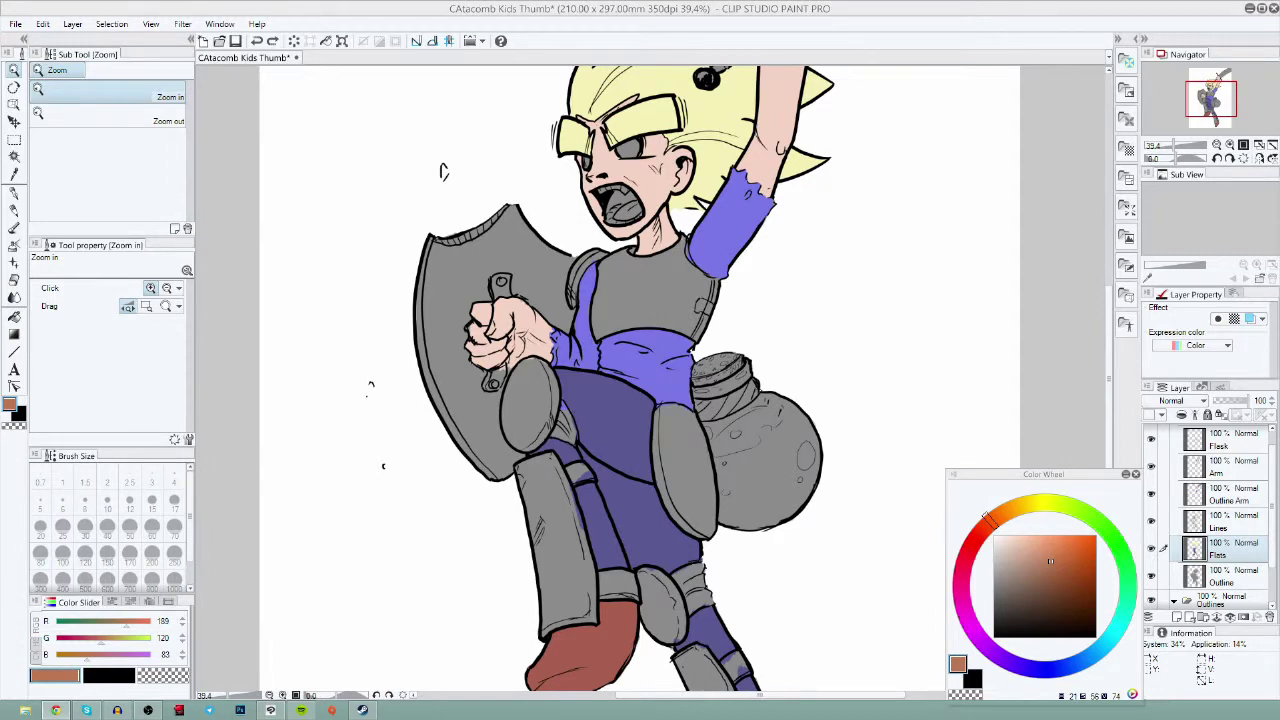
double_click(465, 277)
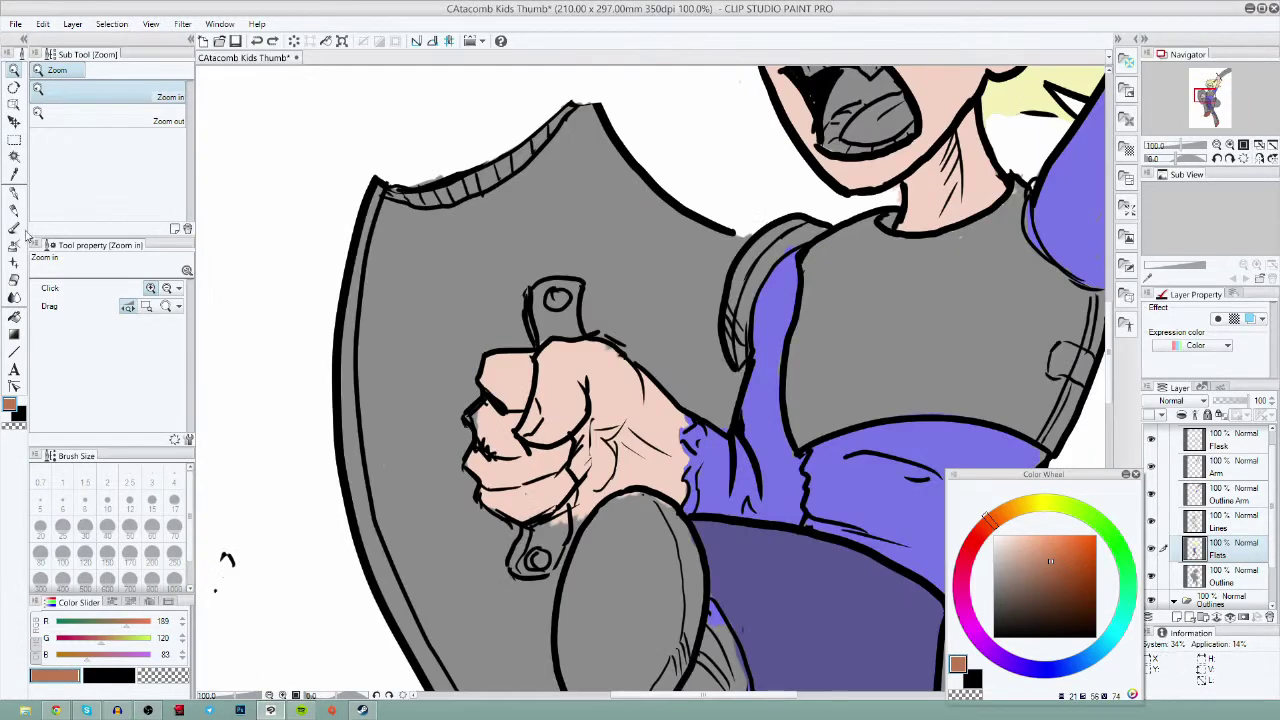
key(b)
mouse_move(393, 212)
mouse_down()
mouse_move(431, 225)
mouse_move(451, 330)
mouse_move(523, 345)
mouse_move(518, 258)
mouse_move(491, 285)
mouse_move(516, 180)
mouse_move(441, 175)
mouse_move(406, 195)
mouse_move(526, 148)
mouse_up()
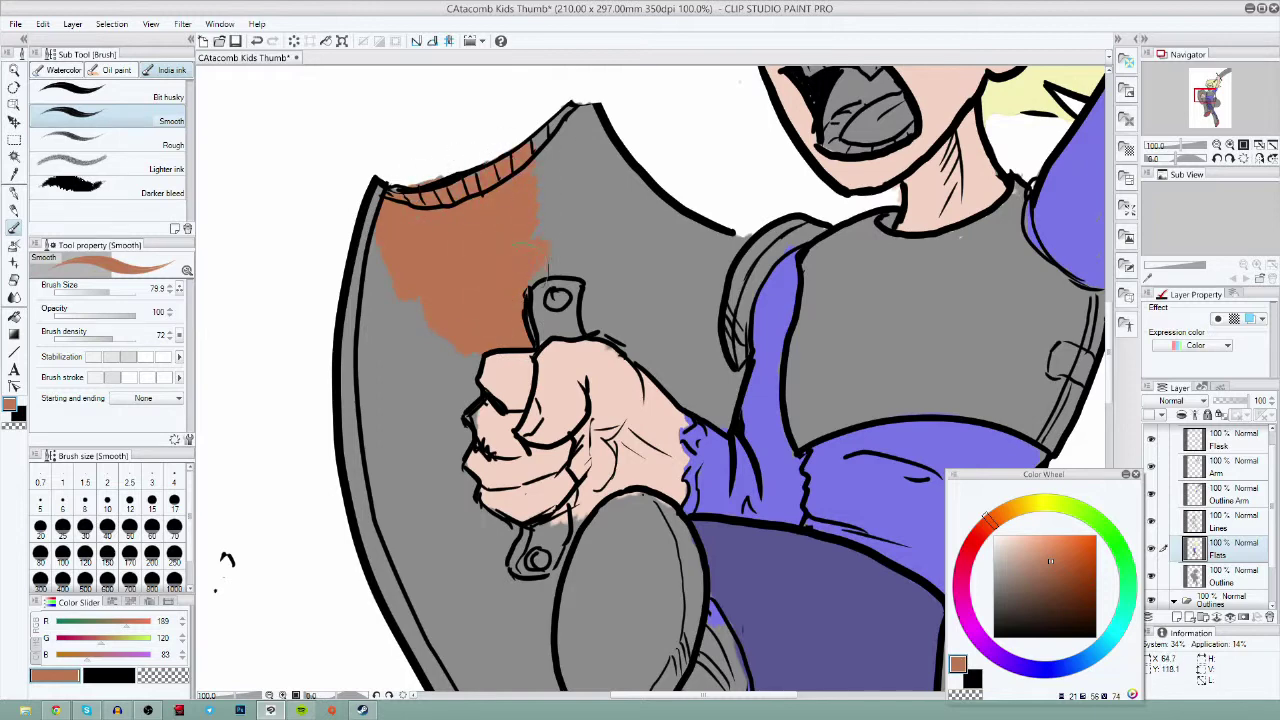
mouse_move(540, 280)
mouse_down()
mouse_move(575, 262)
mouse_move(578, 192)
mouse_move(553, 130)
mouse_move(515, 183)
mouse_move(393, 240)
mouse_move(380, 195)
mouse_move(363, 225)
mouse_move(363, 295)
mouse_move(382, 422)
mouse_move(460, 356)
mouse_up()
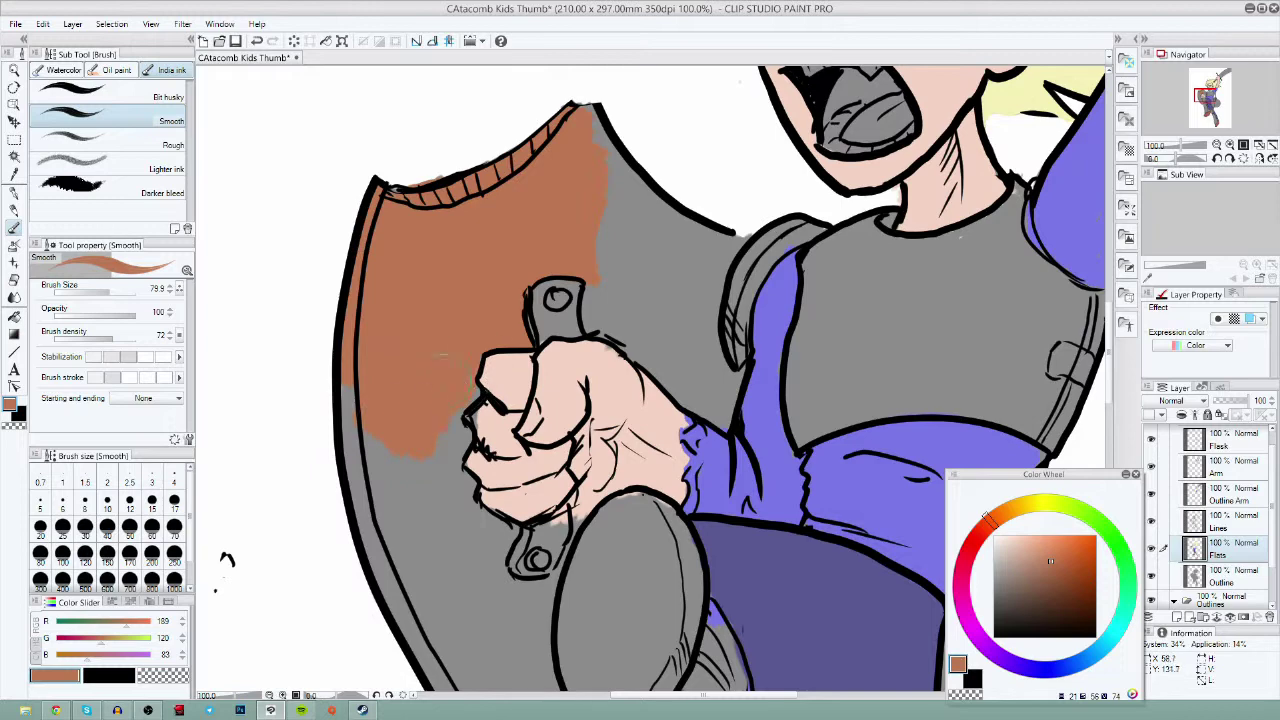
- Tidy the shield fist's outline on the Lines layer with brush size 13.6, using the sampled skin tone and transparent colour, and return to Flats
key(bracketleft)
key(bracketleft)
key(bracketleft)
key(bracketleft)
key(bracketleft)
key(bracketleft)
key(bracketleft)
key(bracketleft)
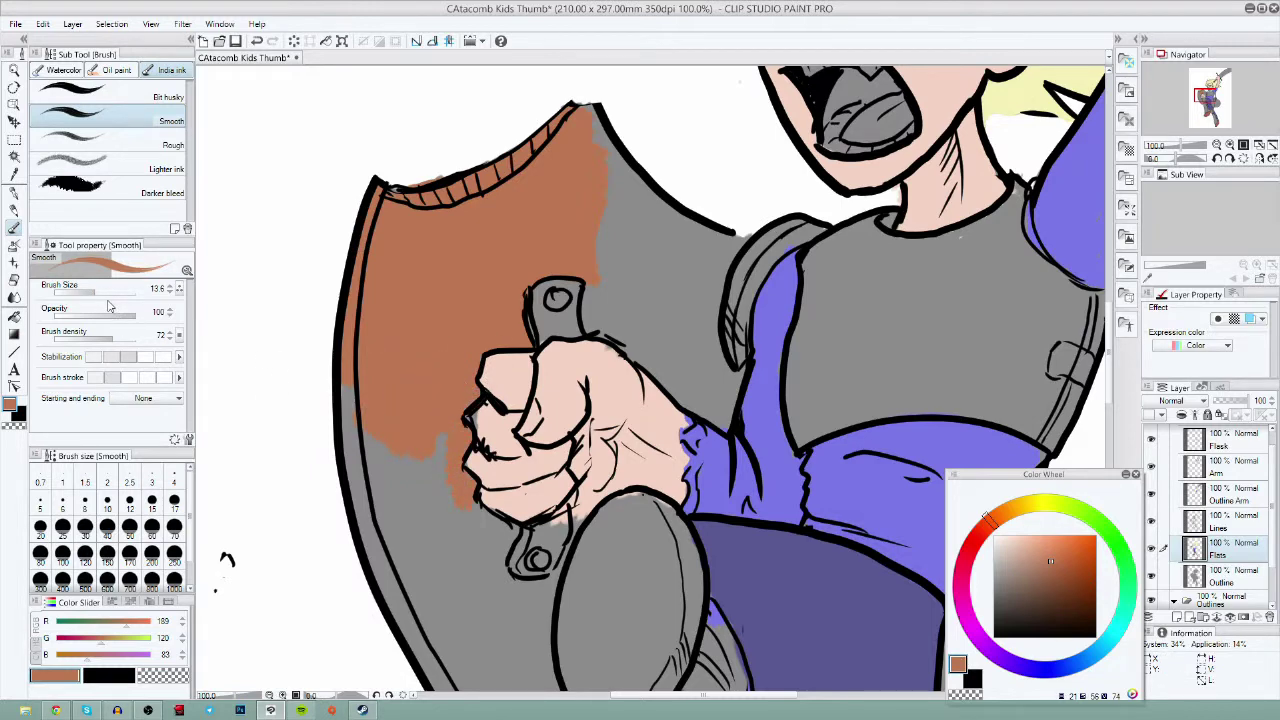
alt+click(473, 421)
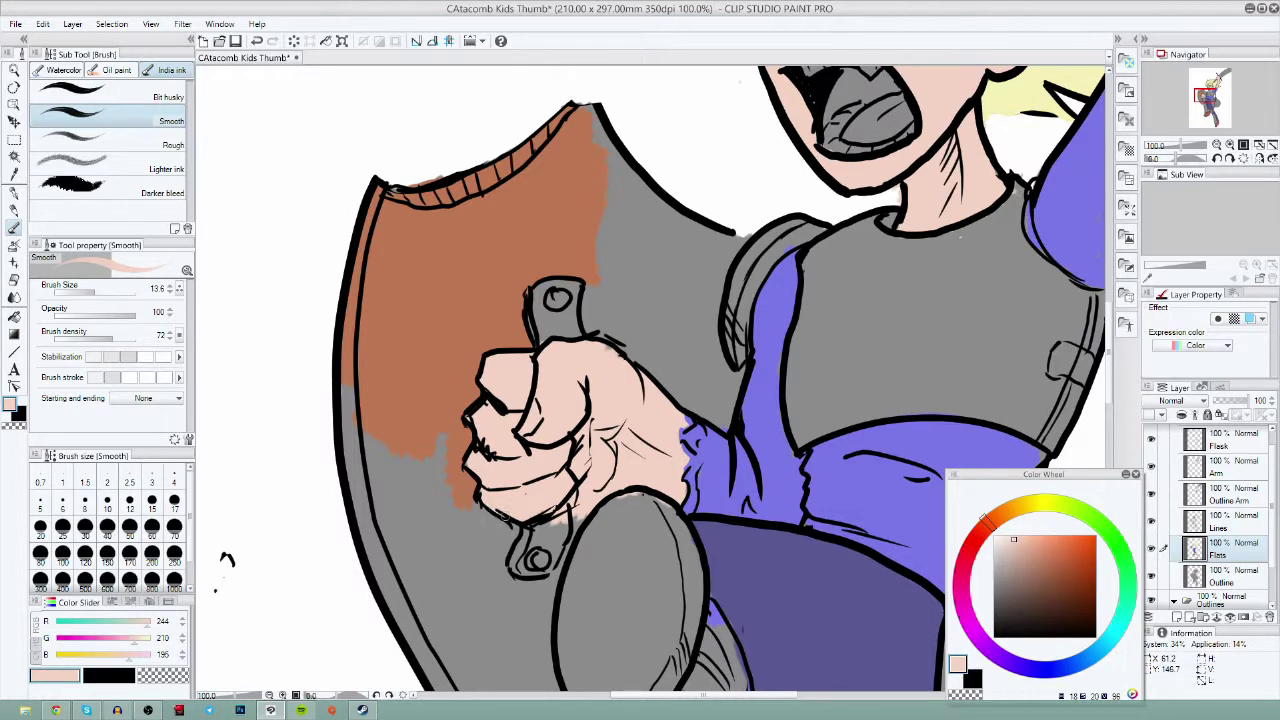
click(1234, 522)
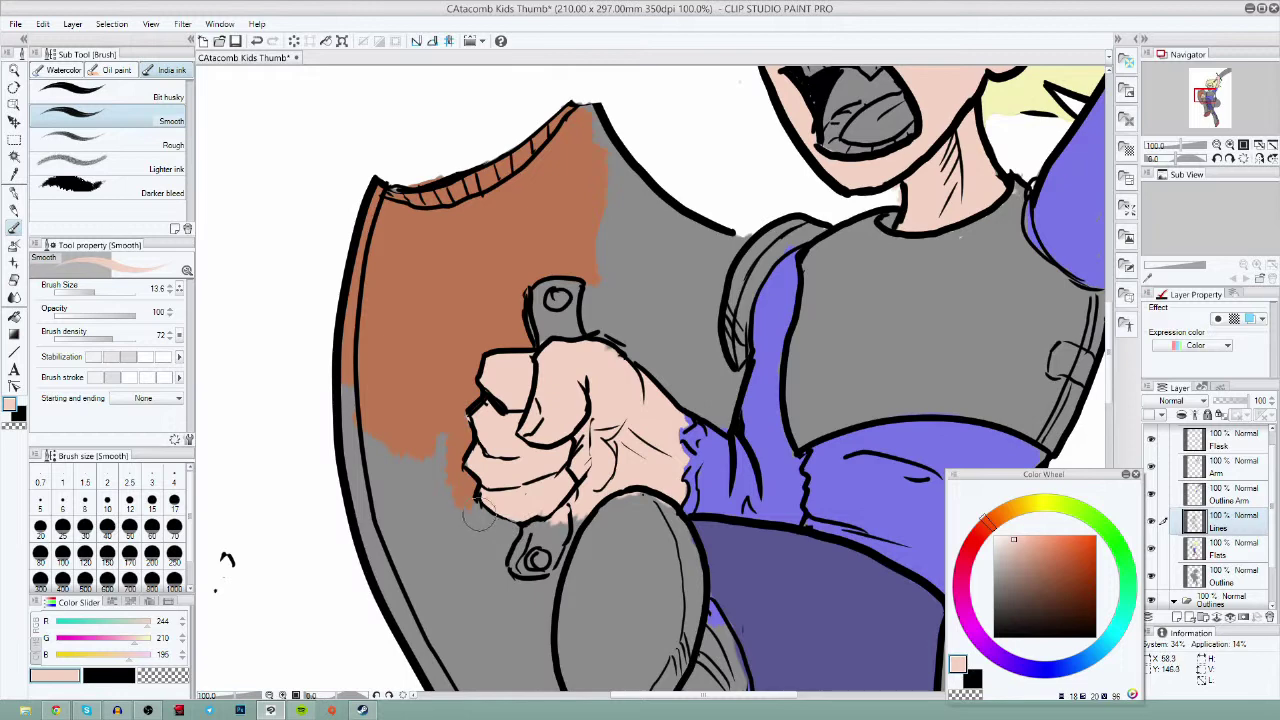
key(c)
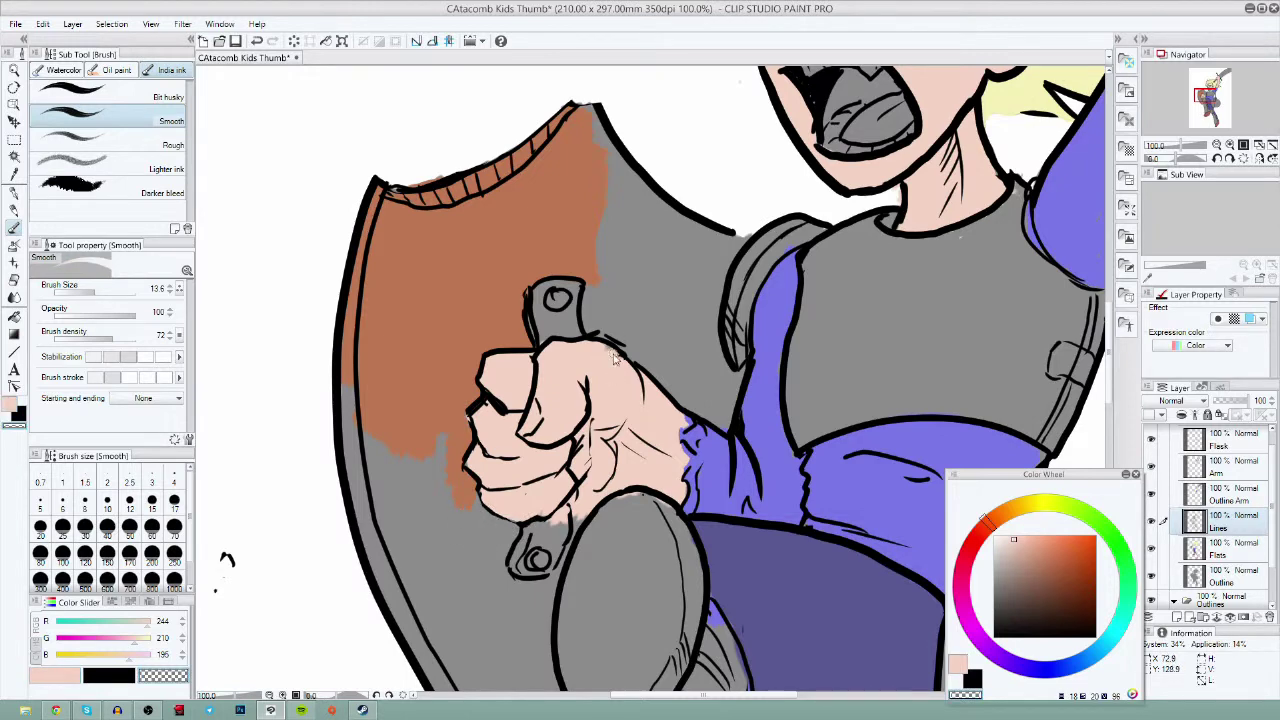
click(1236, 553)
key(c)
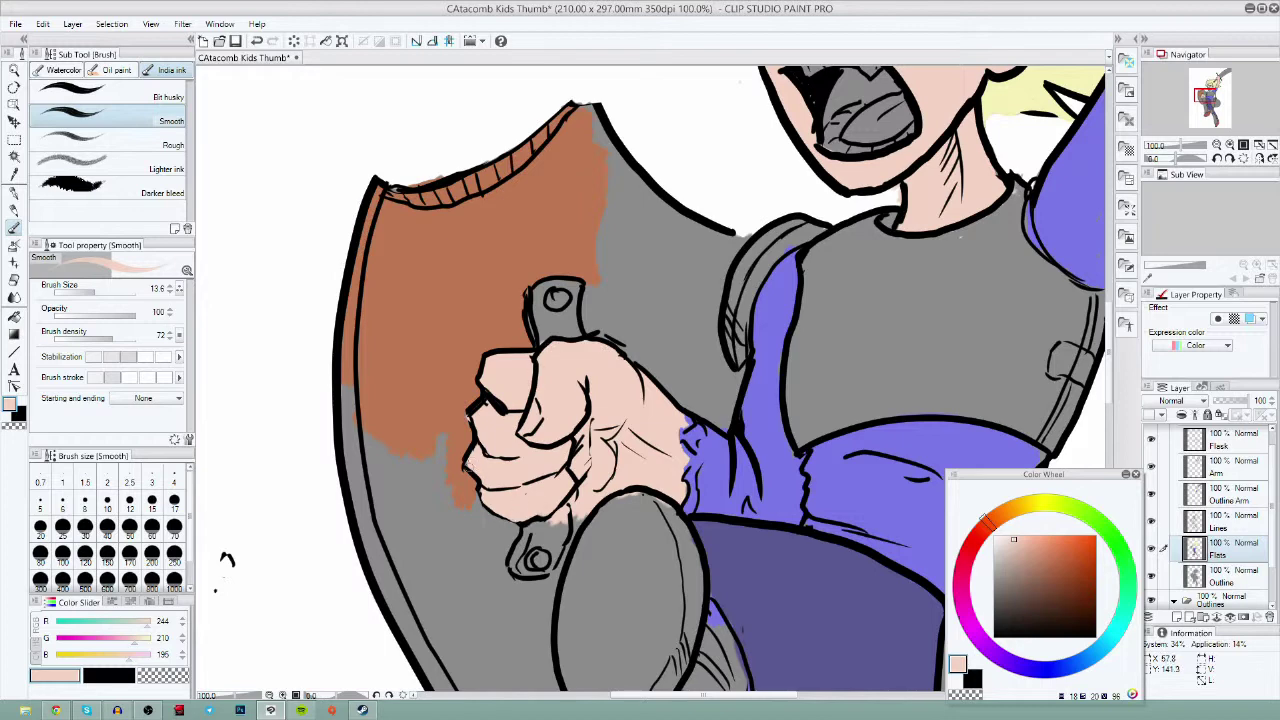
- Resample the shield's orange-brown and paint the areas beside the fist and up to the shoulder armour with brush size 68
alt+click(432, 320)
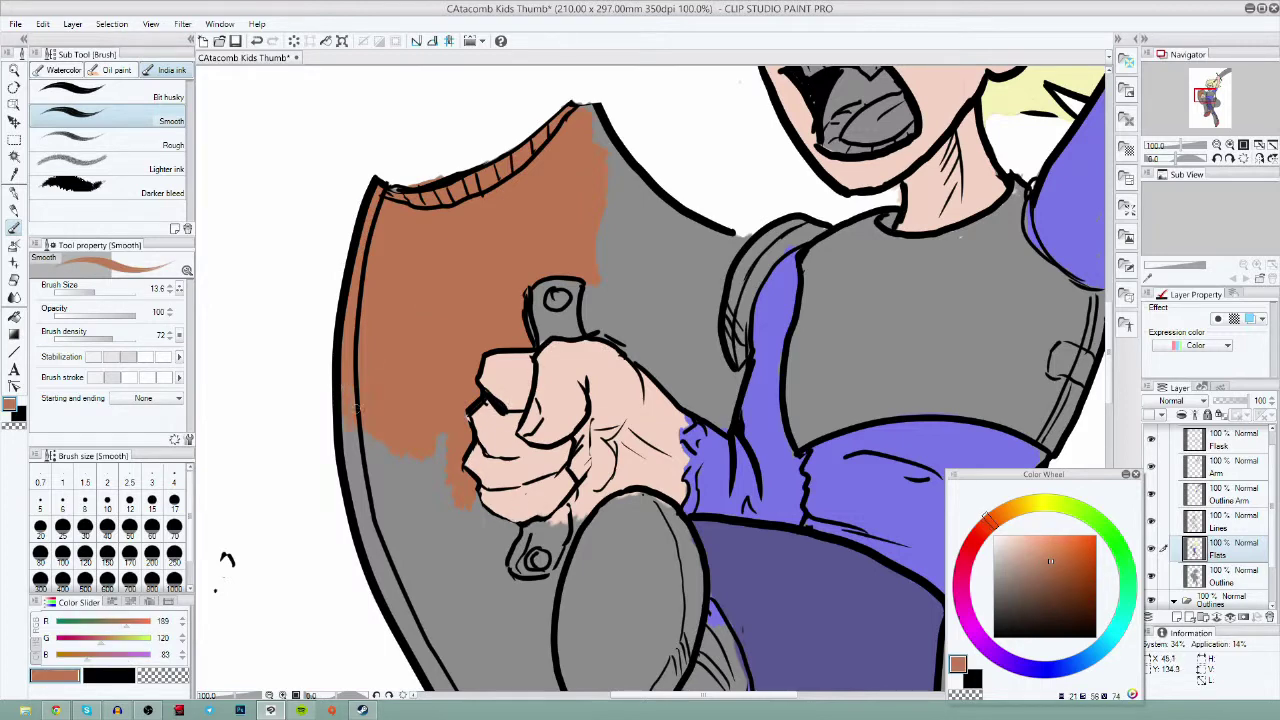
click(108, 288)
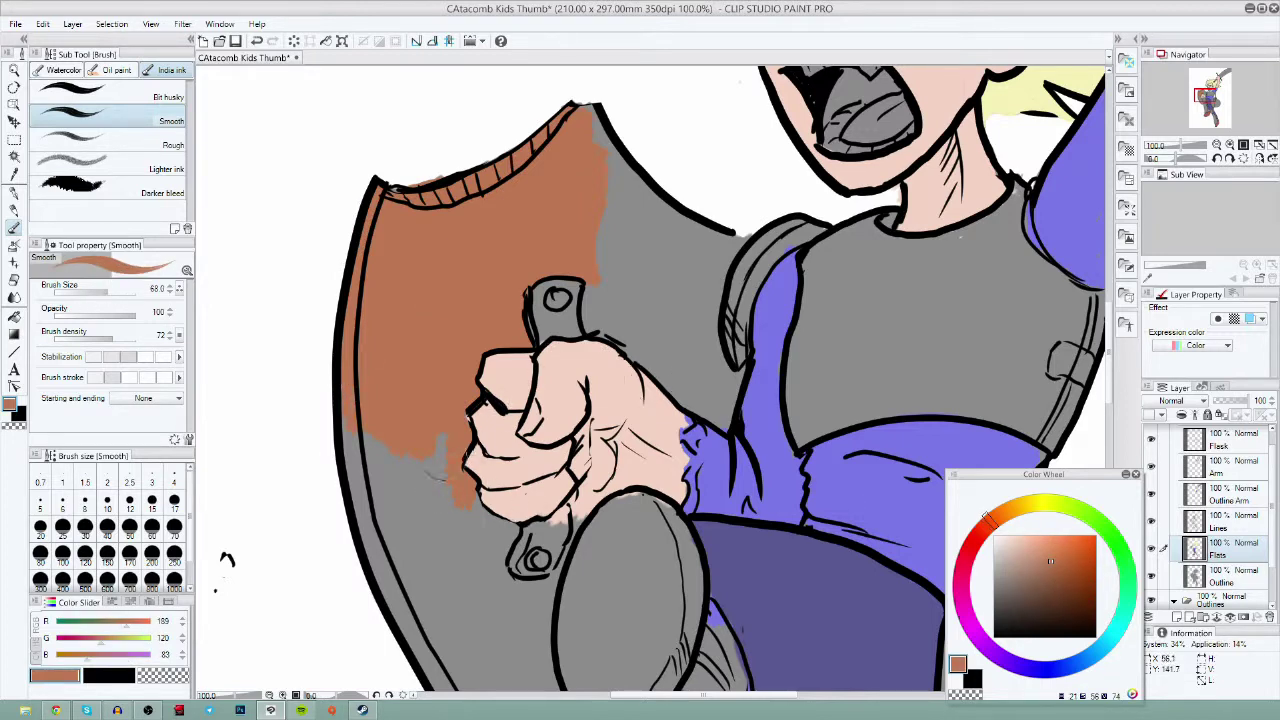
drag(435, 445, 385, 495)
mouse_move(605, 290)
mouse_down()
mouse_move(590, 320)
mouse_move(610, 328)
mouse_move(593, 255)
mouse_move(620, 185)
mouse_move(583, 150)
mouse_up()
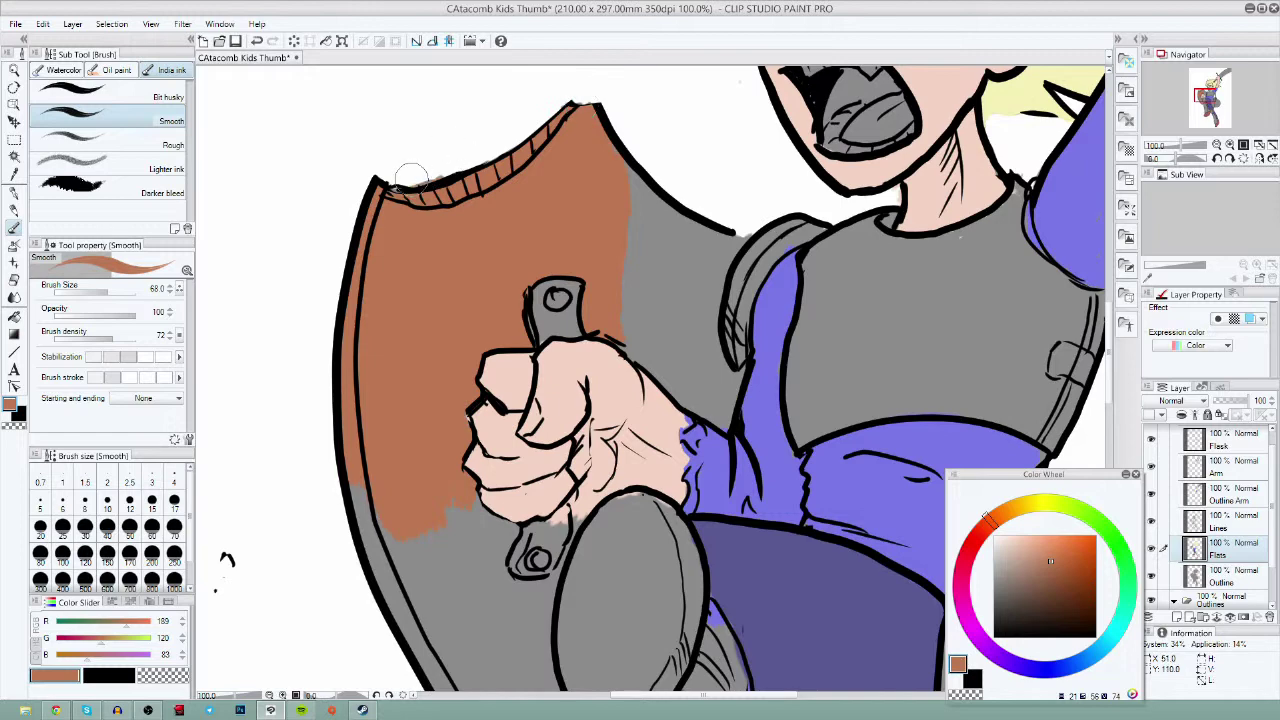
mouse_move(705, 255)
mouse_down()
mouse_move(646, 198)
mouse_move(613, 145)
mouse_move(671, 255)
mouse_move(713, 280)
mouse_move(706, 330)
mouse_move(729, 242)
mouse_move(741, 245)
mouse_move(726, 238)
mouse_move(763, 226)
mouse_up()
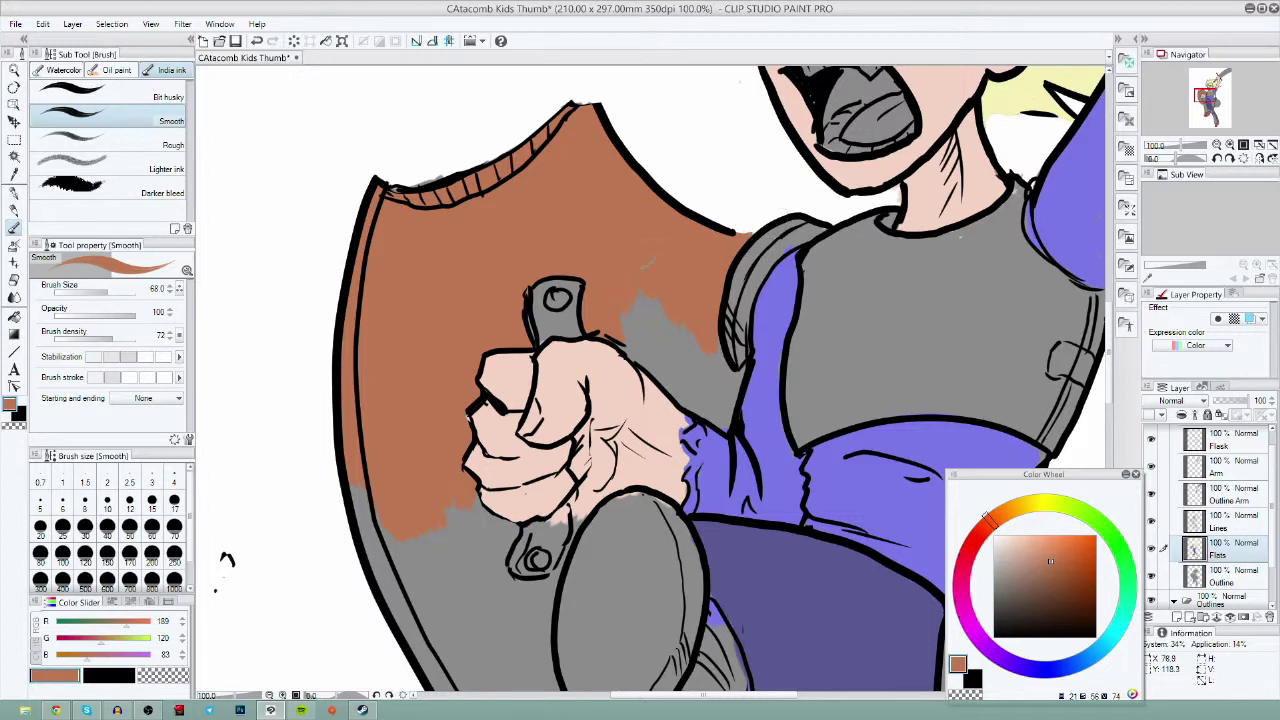
mouse_move(634, 310)
mouse_down()
mouse_move(628, 342)
mouse_move(658, 309)
mouse_move(693, 367)
mouse_move(708, 347)
mouse_move(729, 383)
mouse_move(739, 372)
mouse_move(708, 425)
mouse_up()
- Outline the lower handle bracket in orange-brown at brush size 16, and fill the shield down to its tip at size 45.5
click(105, 290)
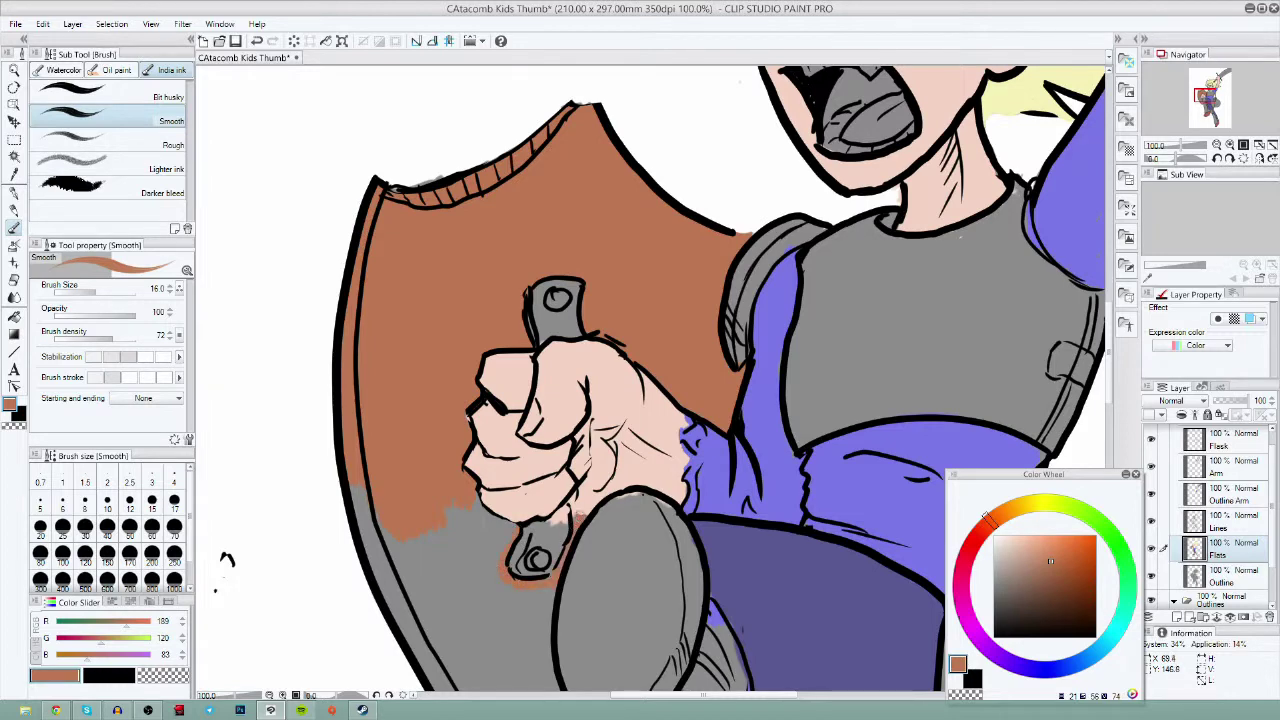
drag(620, 591, 742, 454)
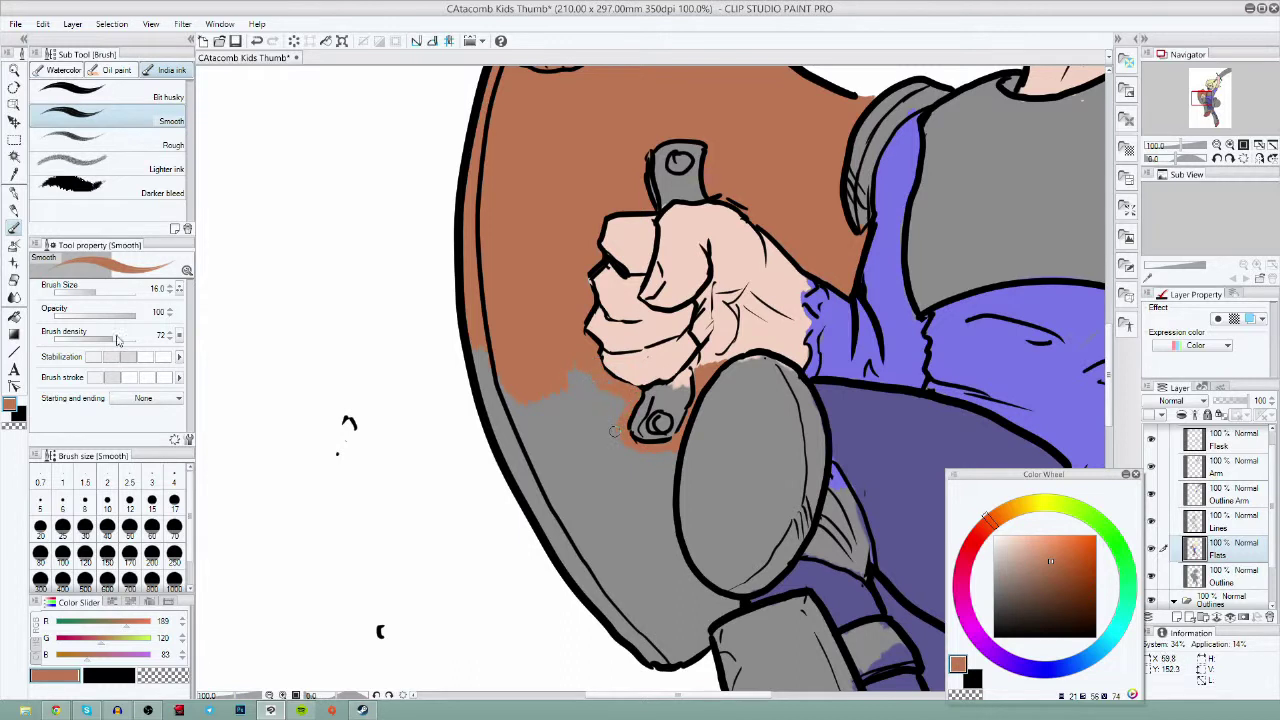
click(104, 291)
drag(616, 408, 583, 370)
mouse_move(483, 366)
mouse_down()
mouse_move(613, 456)
mouse_move(608, 426)
mouse_move(638, 461)
mouse_move(658, 529)
mouse_move(610, 520)
mouse_up()
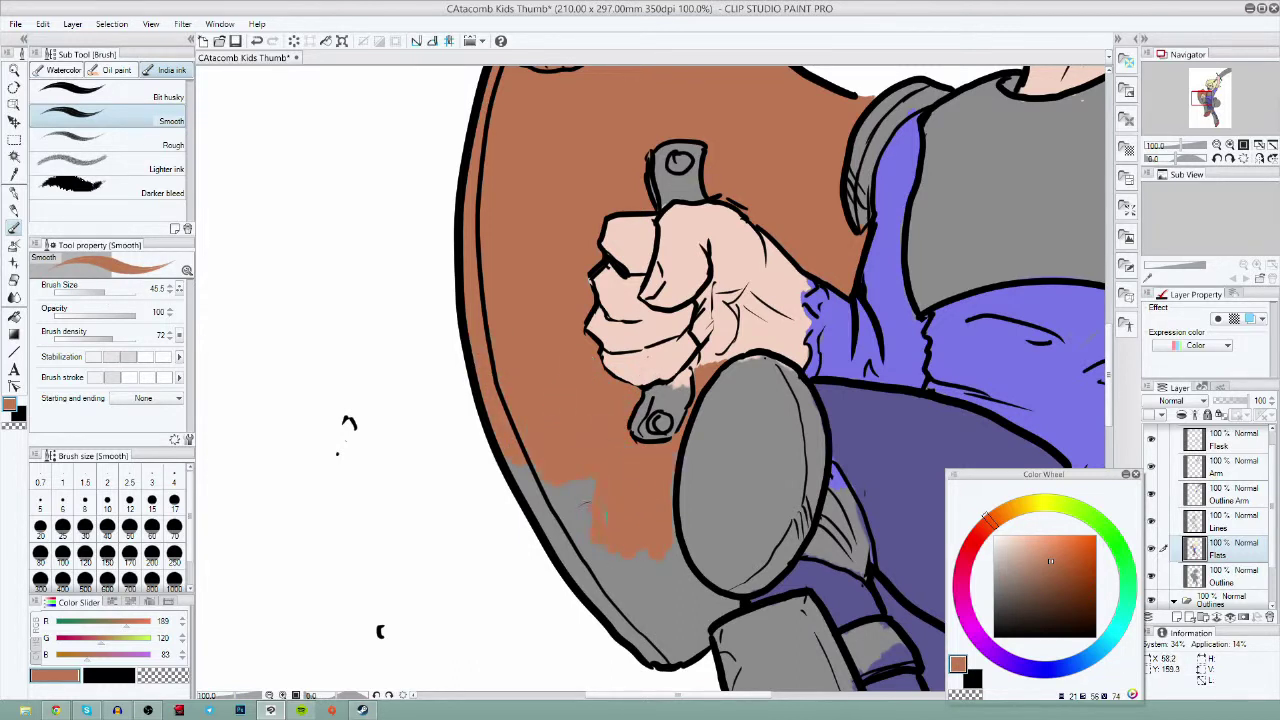
drag(560, 565, 675, 558)
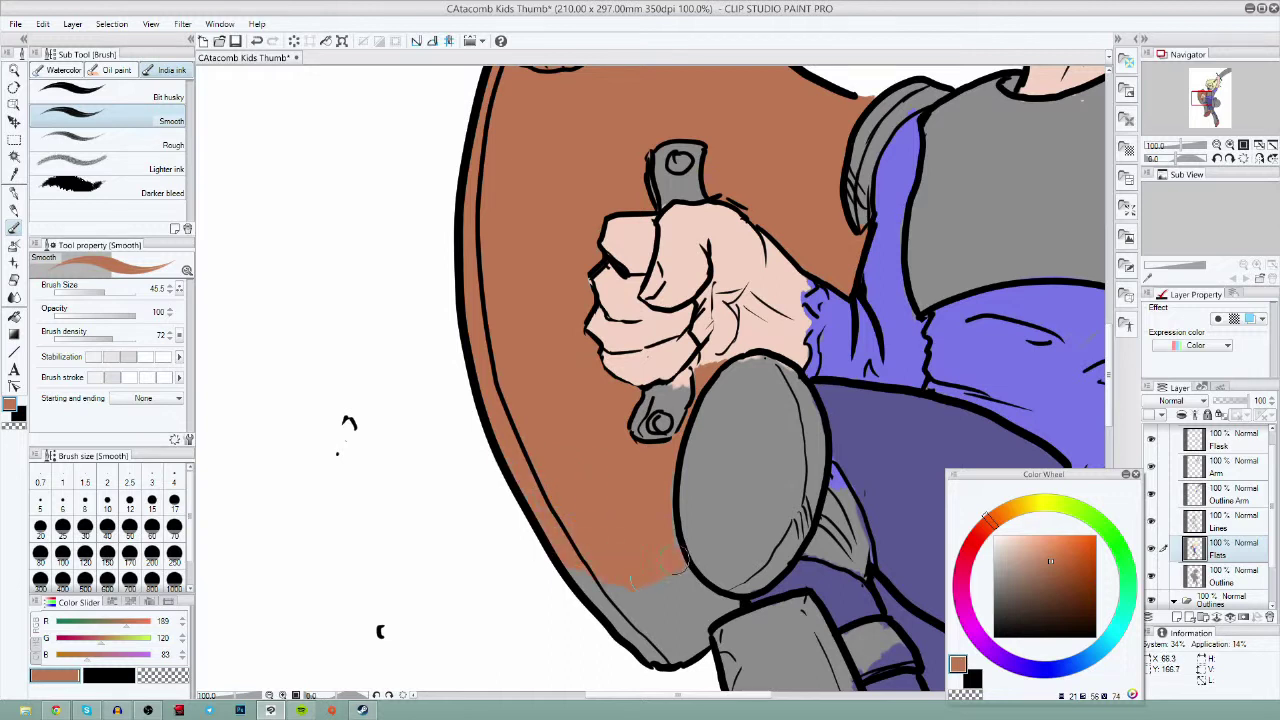
drag(704, 600, 735, 603)
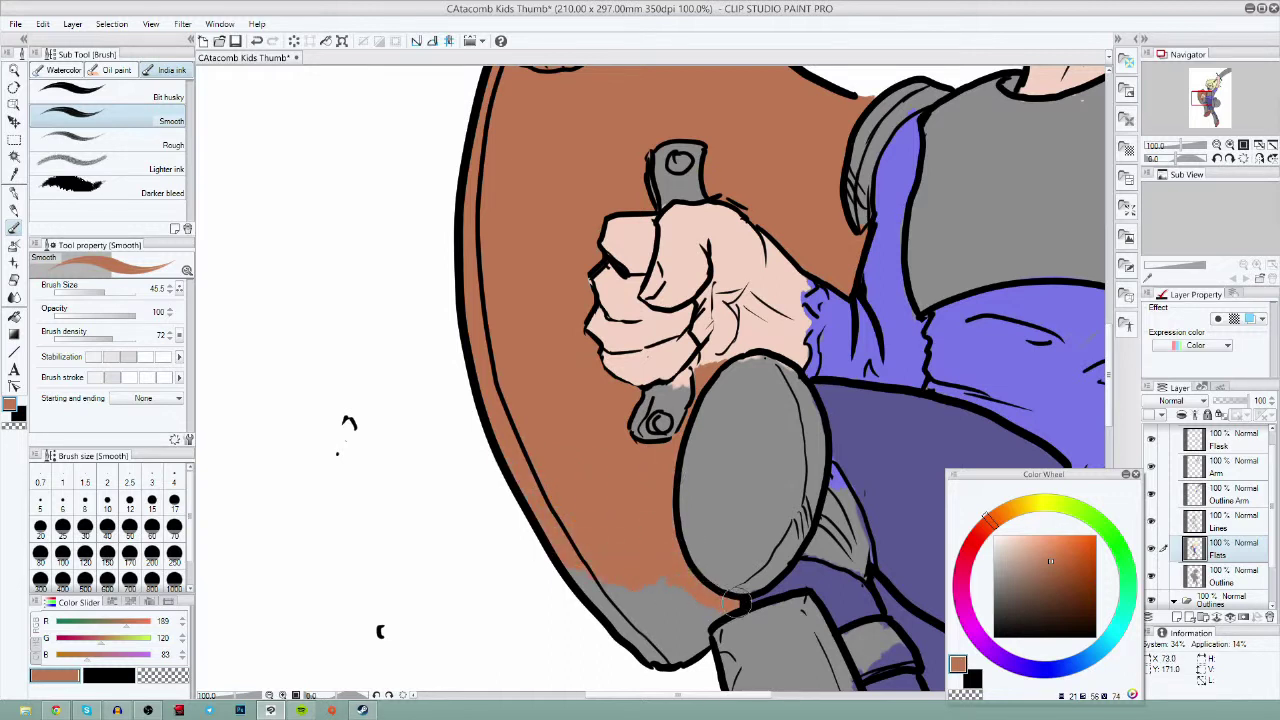
drag(604, 603, 571, 565)
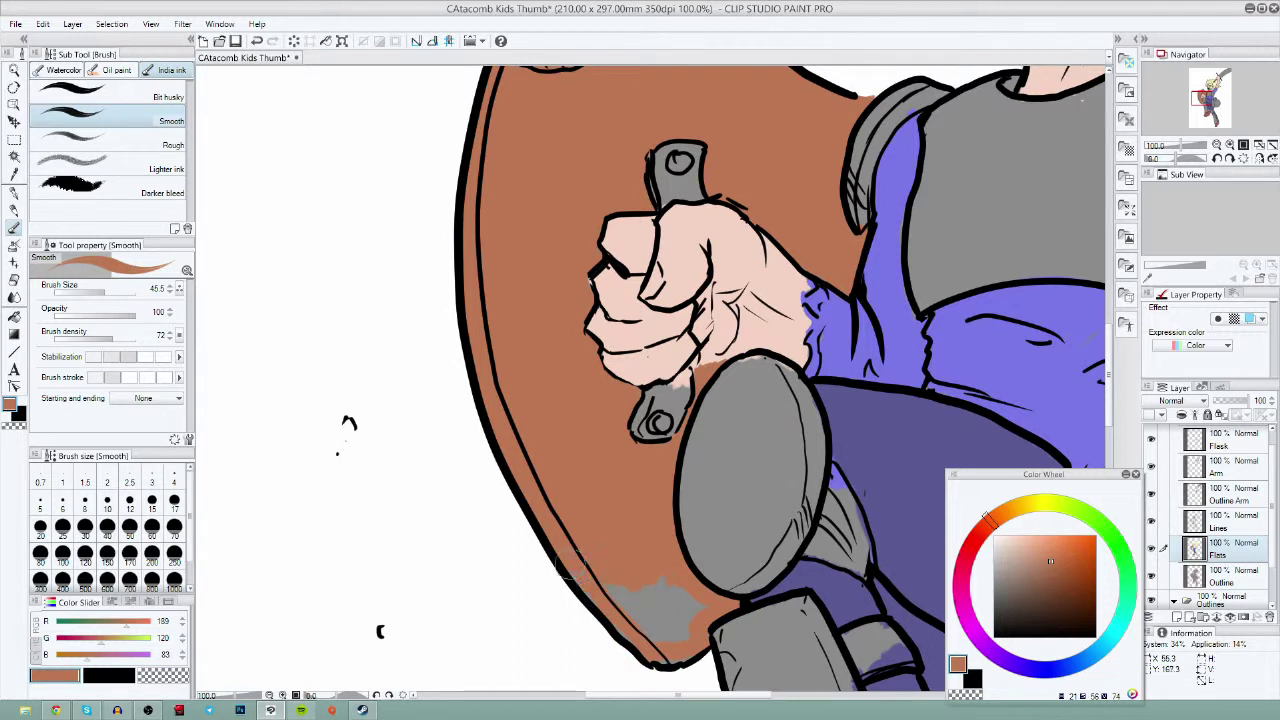
mouse_move(682, 632)
mouse_down()
mouse_move(690, 602)
mouse_move(602, 578)
mouse_up()
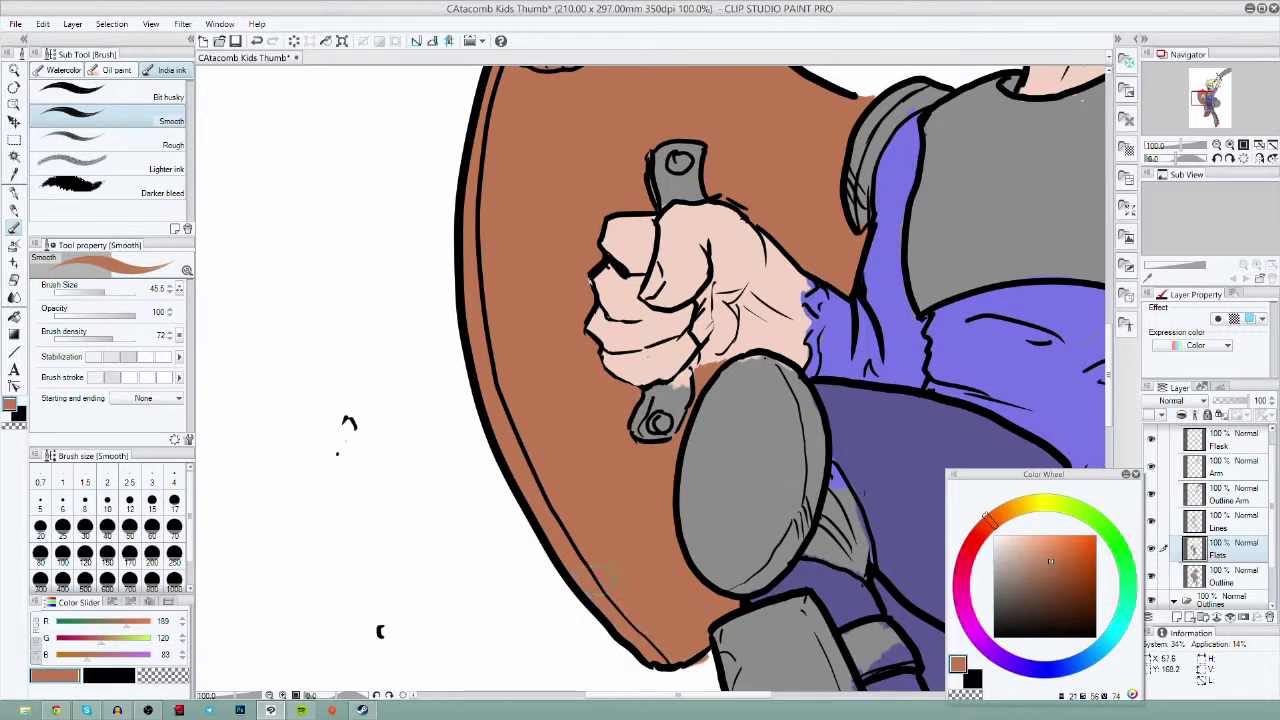
key(ctrl+z)
- Paint both shield handle brackets bright orange (RGB 235, 139, 87), leaving the rivets grey and reducing the brush to size 16
drag(838, 607, 556, 596)
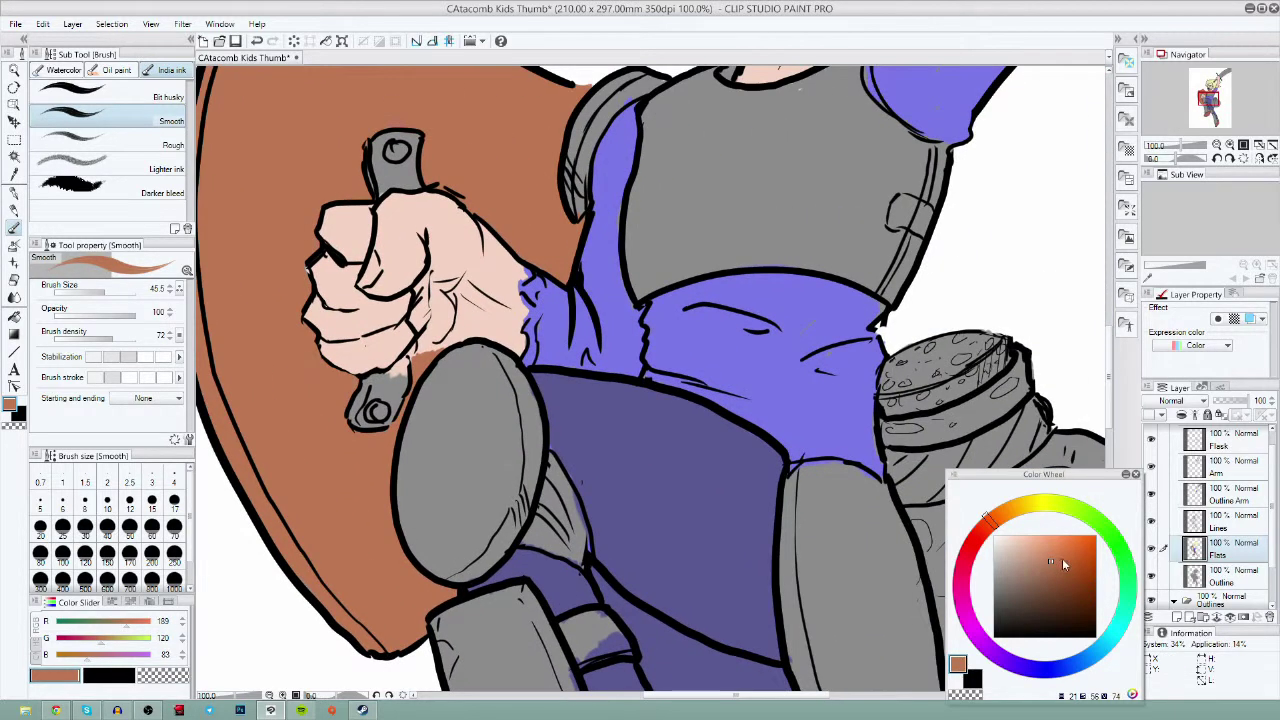
click(1058, 543)
mouse_move(367, 393)
mouse_down()
mouse_move(358, 414)
mouse_move(395, 388)
mouse_move(370, 384)
mouse_move(385, 415)
mouse_move(400, 364)
mouse_move(374, 490)
mouse_up()
mouse_move(353, 281)
mouse_down()
mouse_move(353, 318)
mouse_move(386, 322)
mouse_move(383, 305)
mouse_move(353, 278)
mouse_up()
click(95, 292)
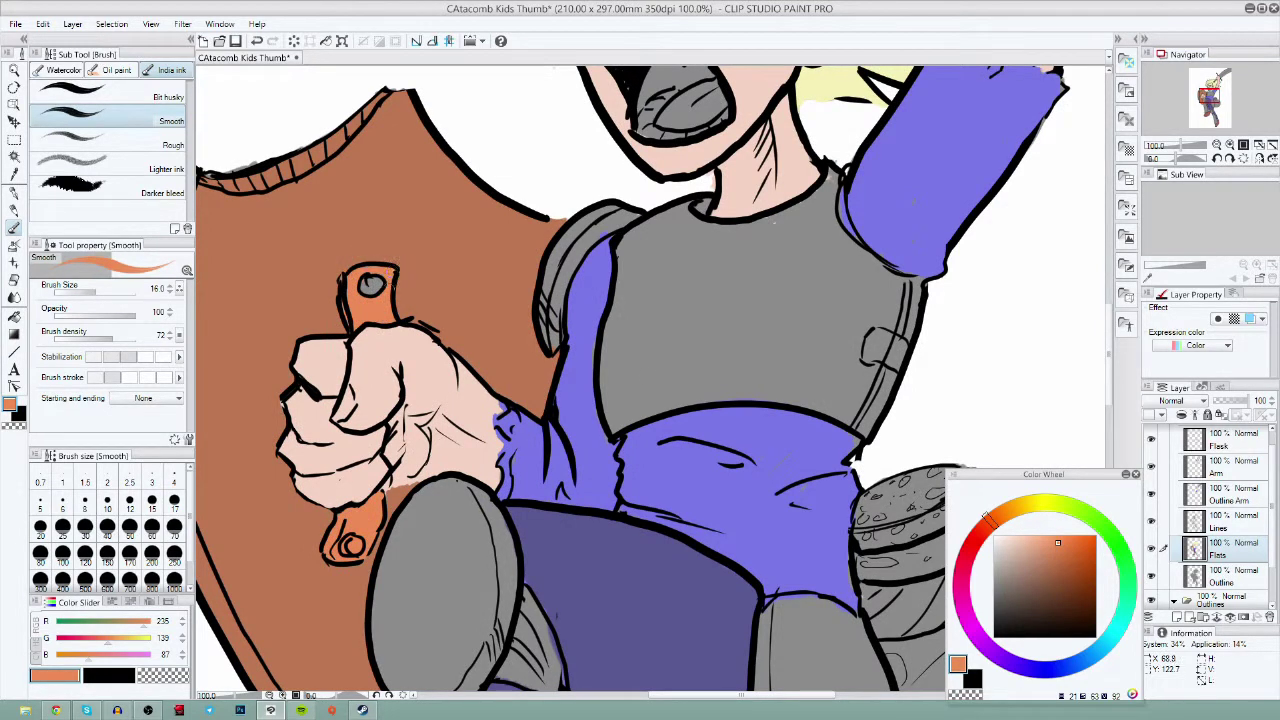
- Paint the wrap behind the raised knee and the strap beside its shin guard in bright orange at brush size 16
drag(461, 553, 629, 449)
drag(517, 442, 523, 441)
mouse_move(670, 566)
mouse_down()
mouse_move(722, 580)
mouse_move(708, 556)
mouse_move(681, 557)
mouse_up()
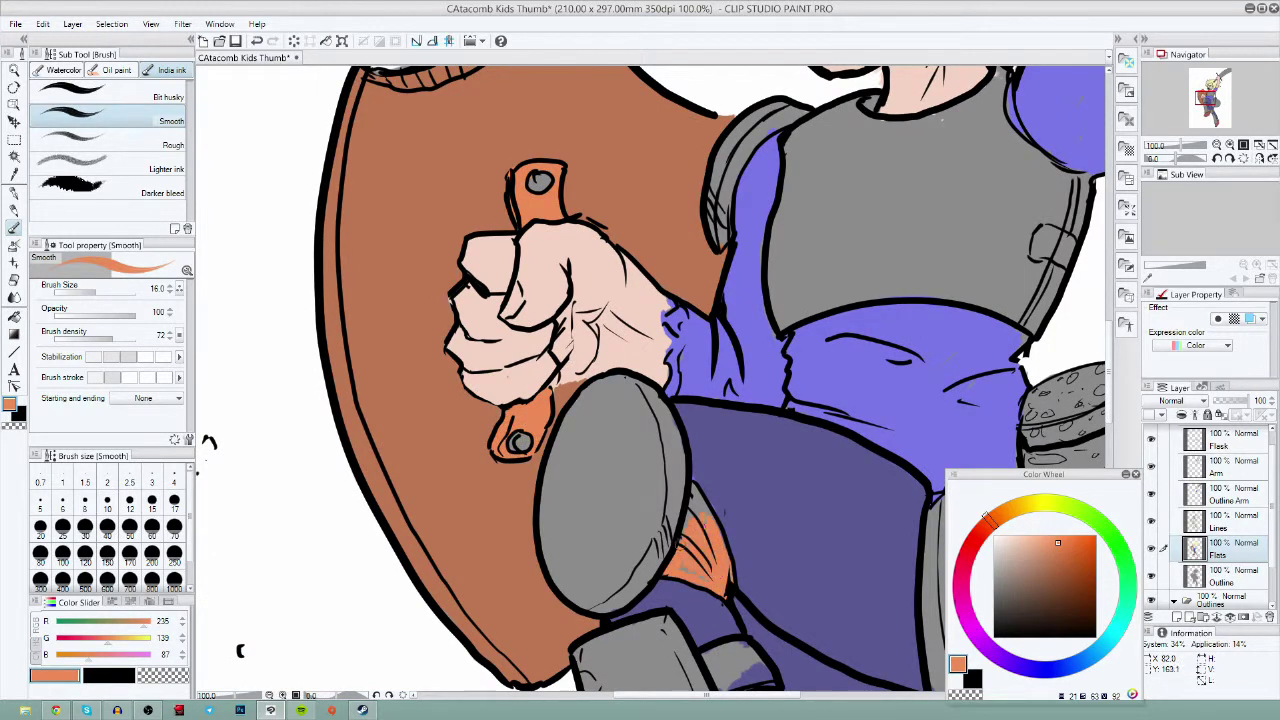
drag(774, 573, 728, 393)
mouse_move(660, 479)
mouse_down()
mouse_move(680, 465)
mouse_move(723, 503)
mouse_move(670, 500)
mouse_move(698, 478)
mouse_up()
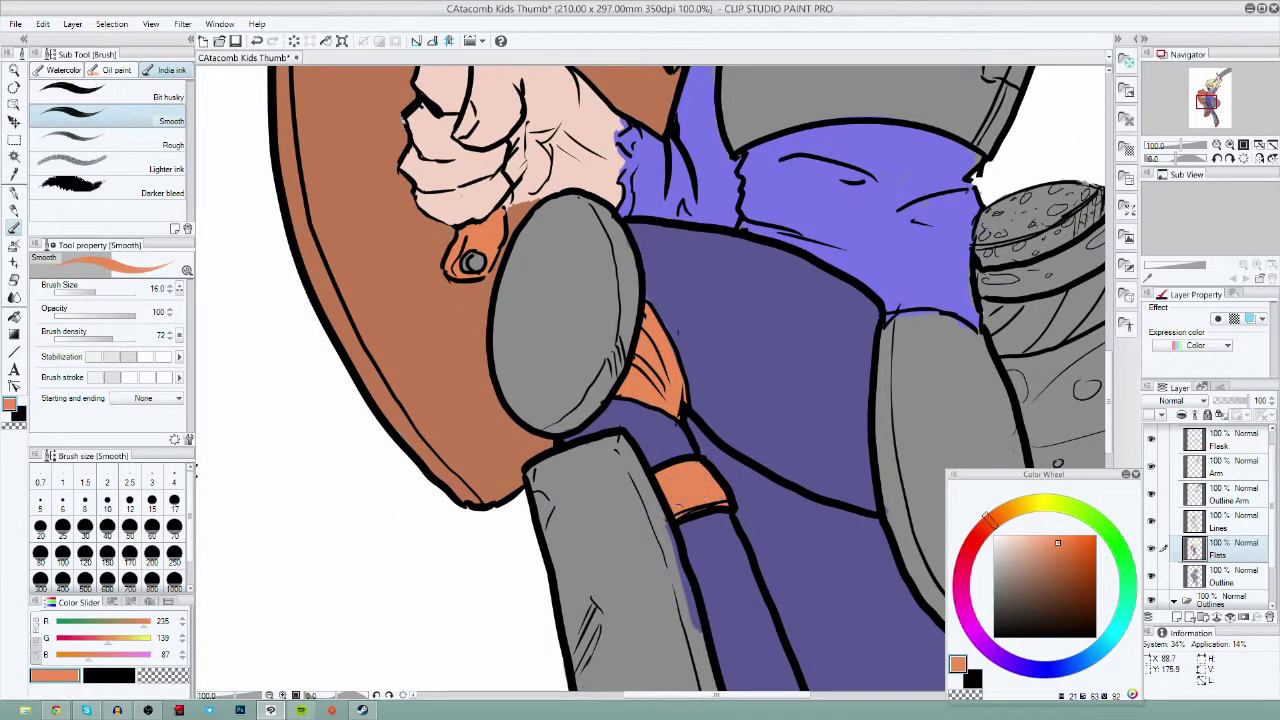
- Fill the raised leg's boot cuff and the other leg's knee wrap with bright orange, enlarging the brush to size 30.4
drag(752, 560, 620, 128)
mouse_move(614, 313)
mouse_down()
mouse_move(680, 316)
mouse_move(684, 343)
mouse_move(662, 312)
mouse_up()
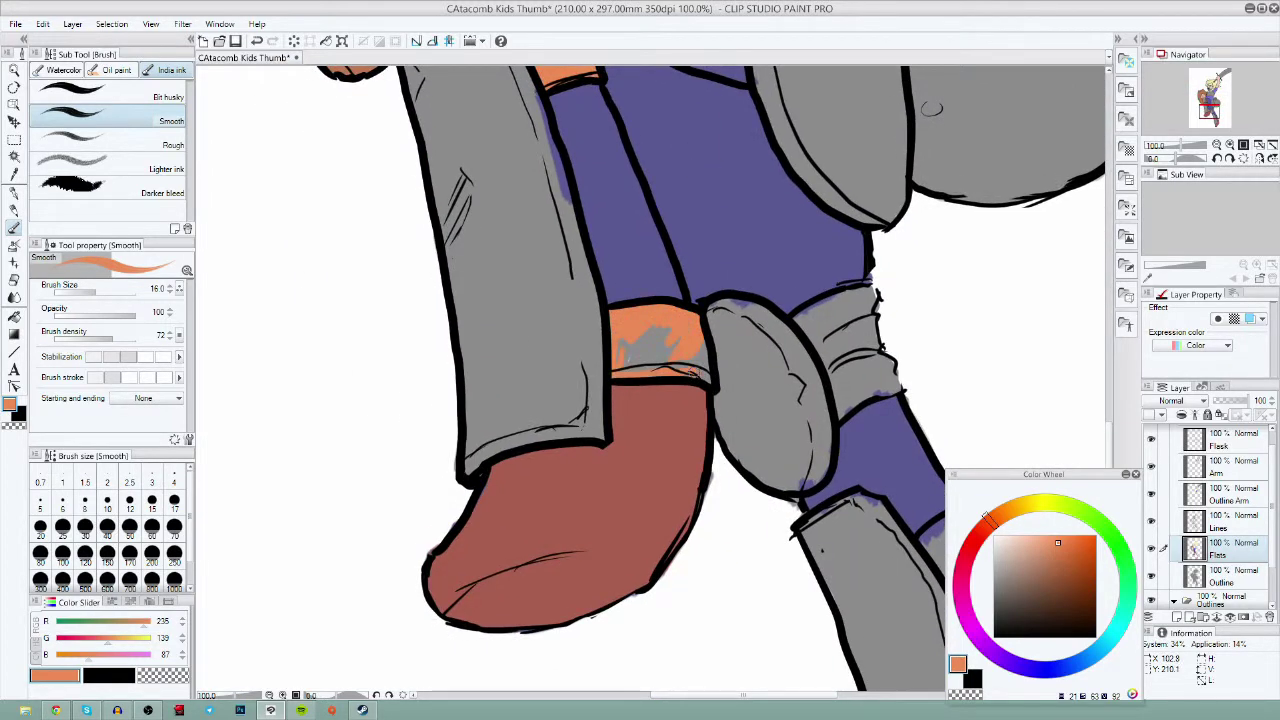
key(])
mouse_move(690, 364)
mouse_down()
mouse_move(660, 346)
mouse_move(637, 357)
mouse_up()
drag(709, 328, 560, 387)
mouse_move(694, 358)
mouse_down()
mouse_move(662, 374)
mouse_move(691, 464)
mouse_move(744, 440)
mouse_move(712, 398)
mouse_move(663, 382)
mouse_up()
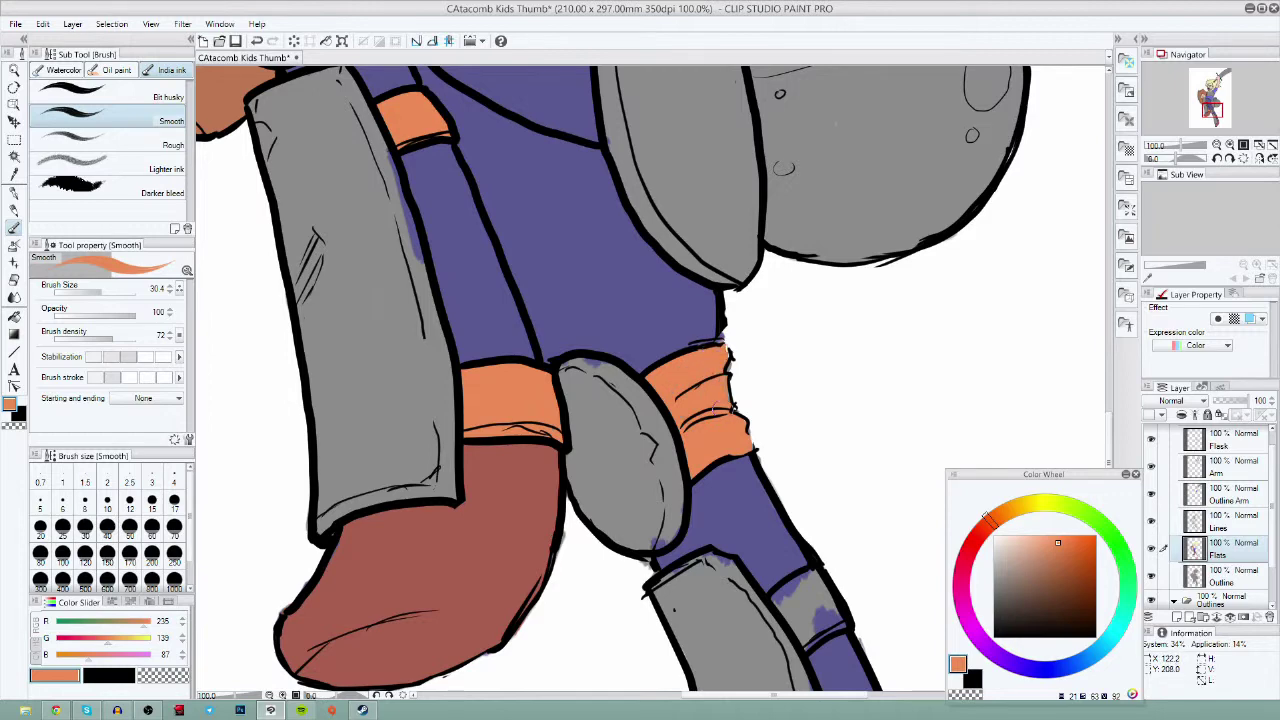
- Fill the shin strap and boot cuff of the extended leg with the same bright orange
drag(844, 536, 746, 281)
mouse_move(683, 342)
mouse_down()
mouse_move(713, 323)
mouse_move(711, 350)
mouse_move(732, 367)
mouse_move(710, 326)
mouse_up()
mouse_move(786, 550)
mouse_down()
mouse_move(766, 460)
mouse_move(734, 463)
mouse_up()
mouse_move(727, 463)
mouse_down()
mouse_move(754, 448)
mouse_move(777, 504)
mouse_move(759, 476)
mouse_up()
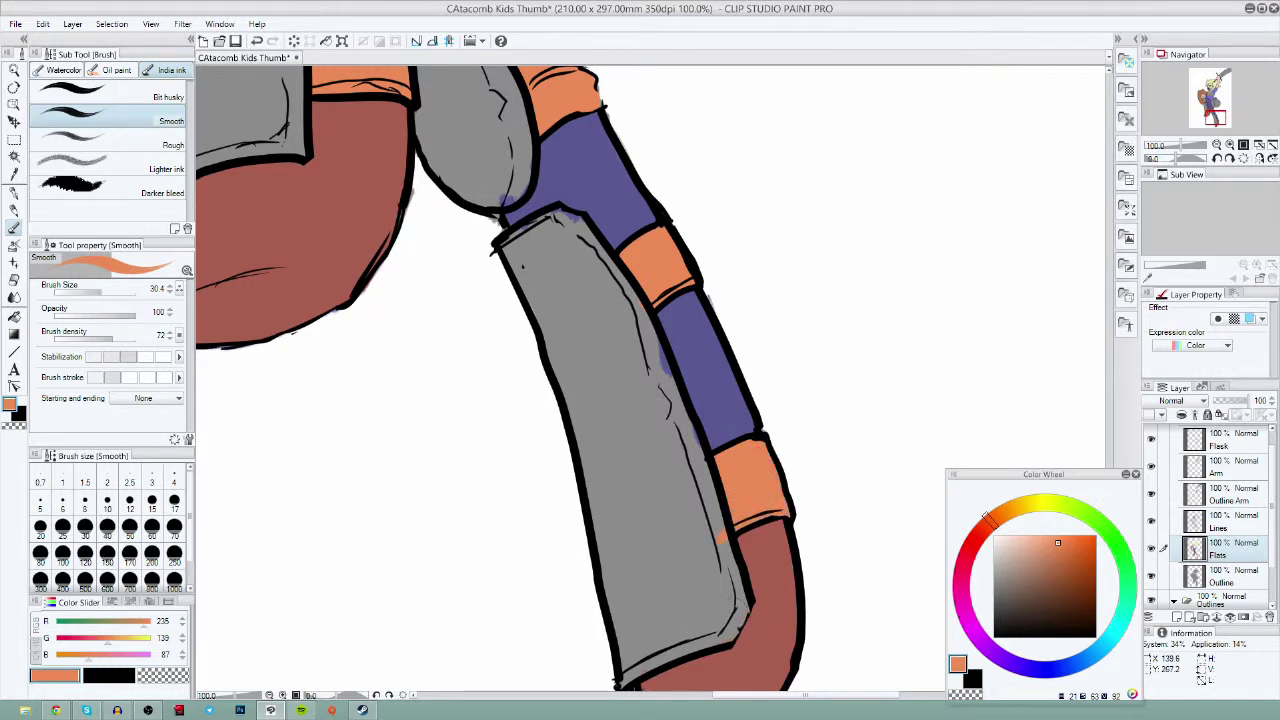
drag(693, 537, 788, 707)
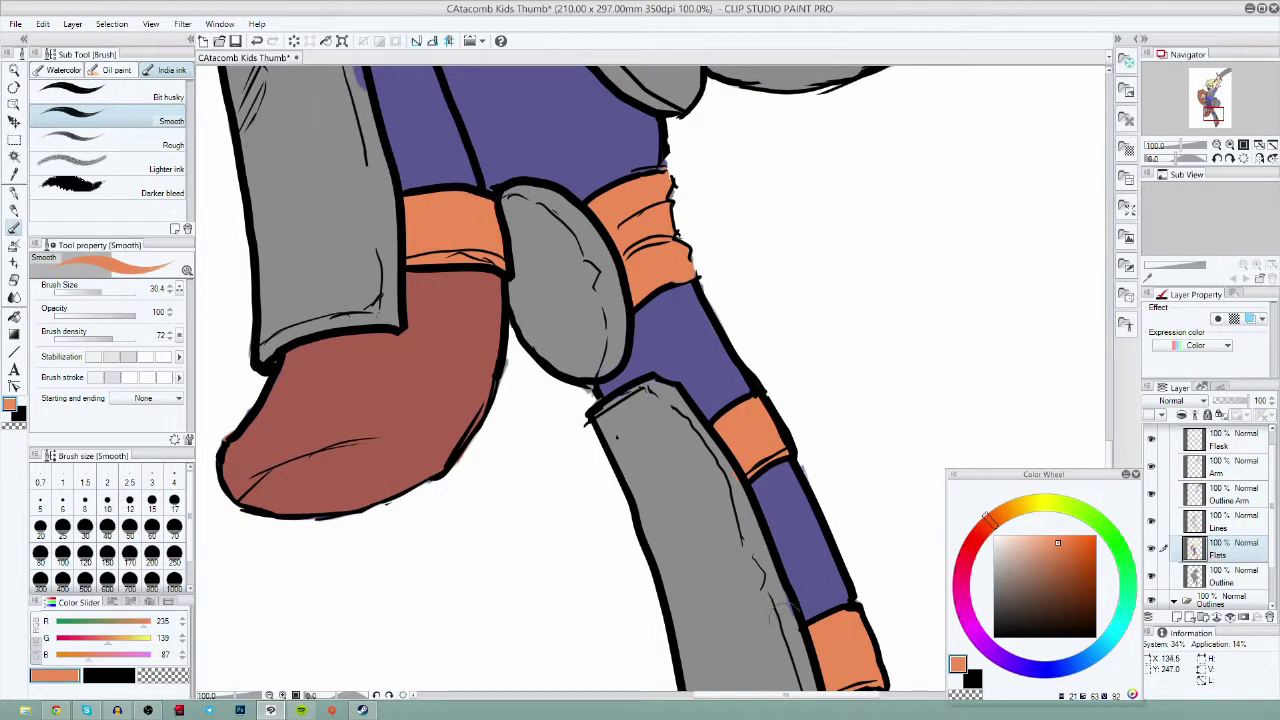
- Paint the wrapping around the flask's neck in the same bright orange
drag(511, 408, 563, 670)
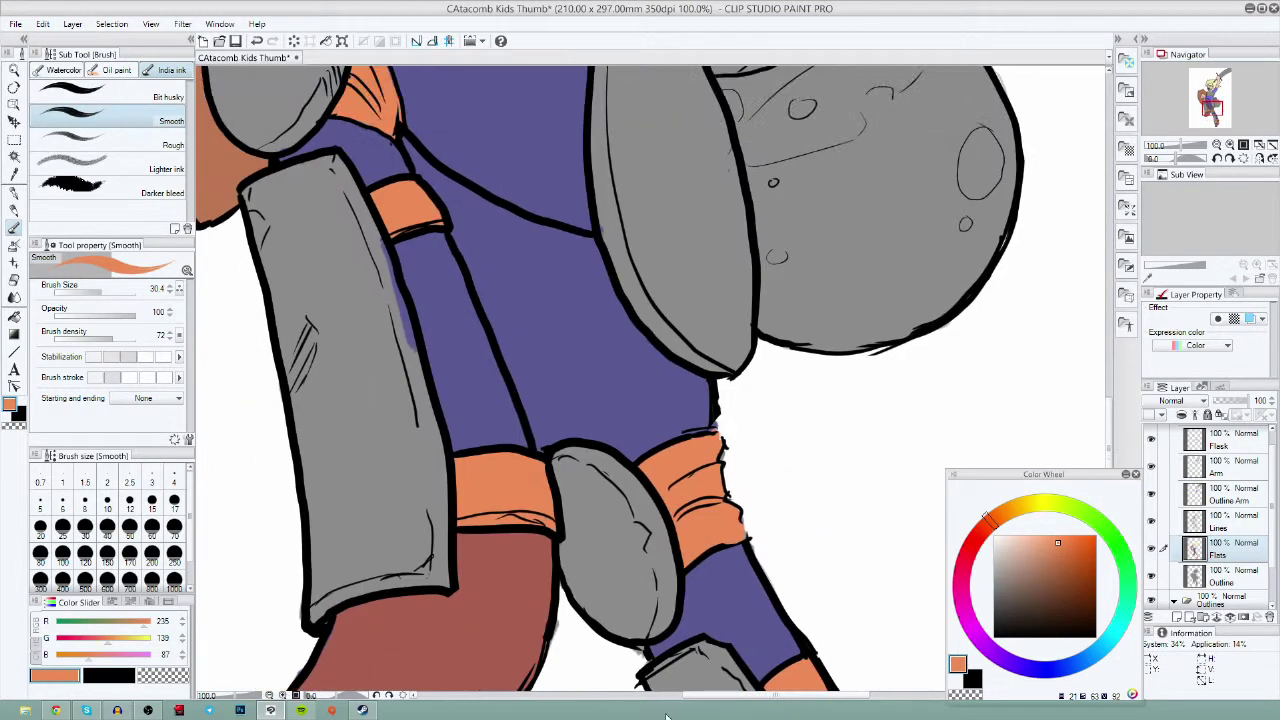
drag(402, 325, 405, 316)
drag(673, 383, 837, 625)
mouse_move(872, 271)
mouse_down()
mouse_move(868, 268)
mouse_move(888, 298)
mouse_move(926, 295)
mouse_move(991, 265)
mouse_move(1011, 238)
mouse_move(1004, 228)
mouse_move(926, 285)
mouse_move(921, 268)
mouse_move(982, 243)
mouse_up()
drag(1000, 258, 968, 281)
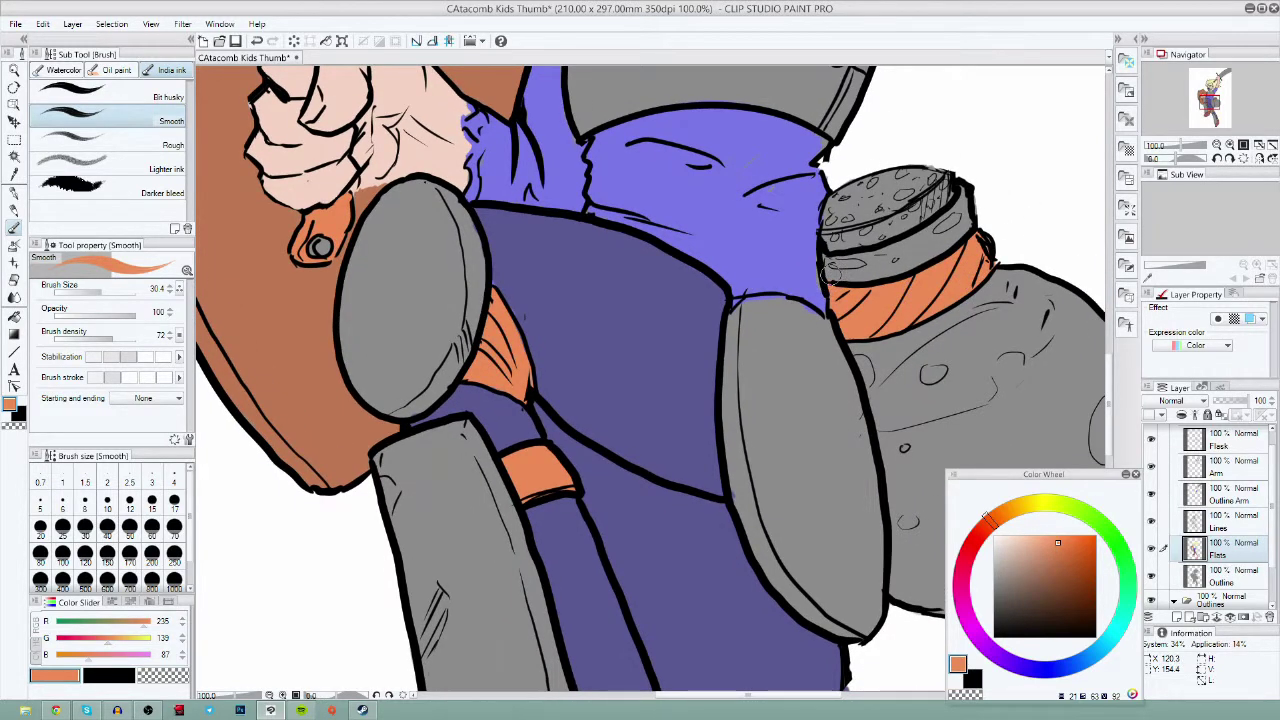
- Sample the shirt's blue, lighten it to a near-white (RGB 231, 231, 238), and paint the teeth
alt+click(743, 187)
drag(743, 187, 708, 332)
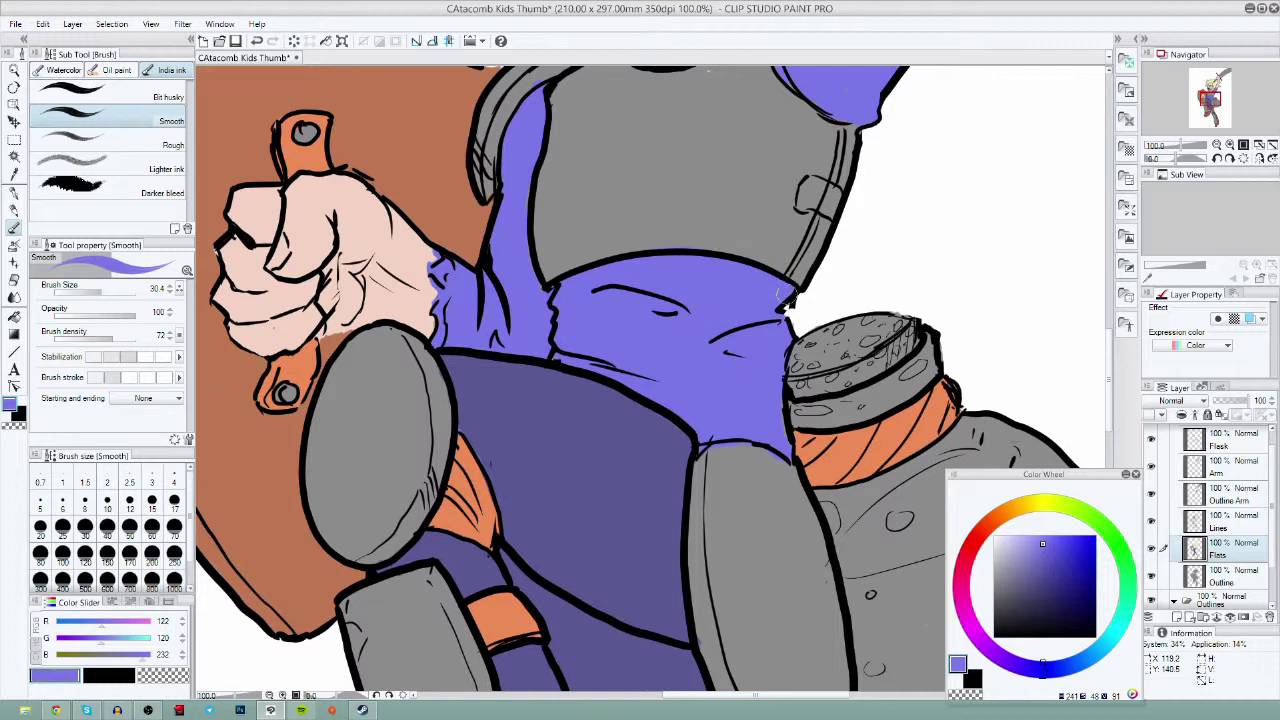
scroll(534, 278, up, 5)
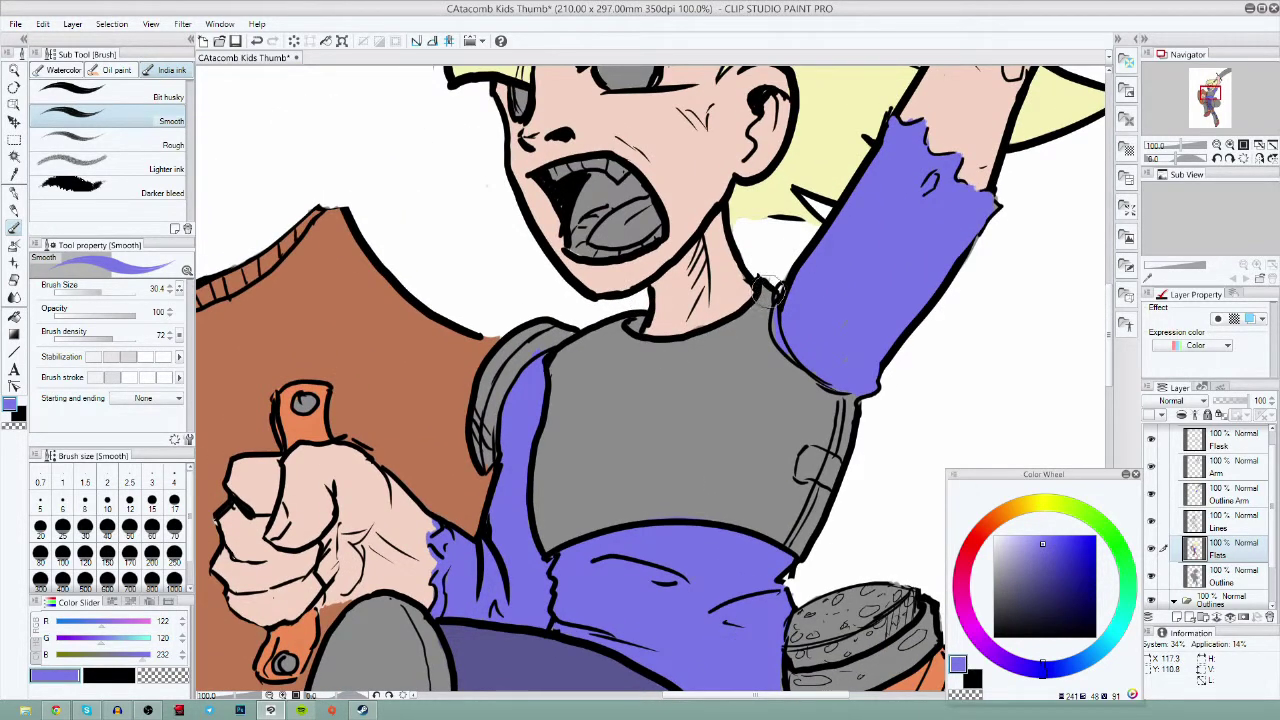
key(ctrl+space)
mouse_move(812, 474)
mouse_down()
mouse_move(678, 514)
mouse_move(659, 547)
mouse_move(751, 623)
mouse_move(740, 621)
mouse_up()
drag(568, 313, 632, 303)
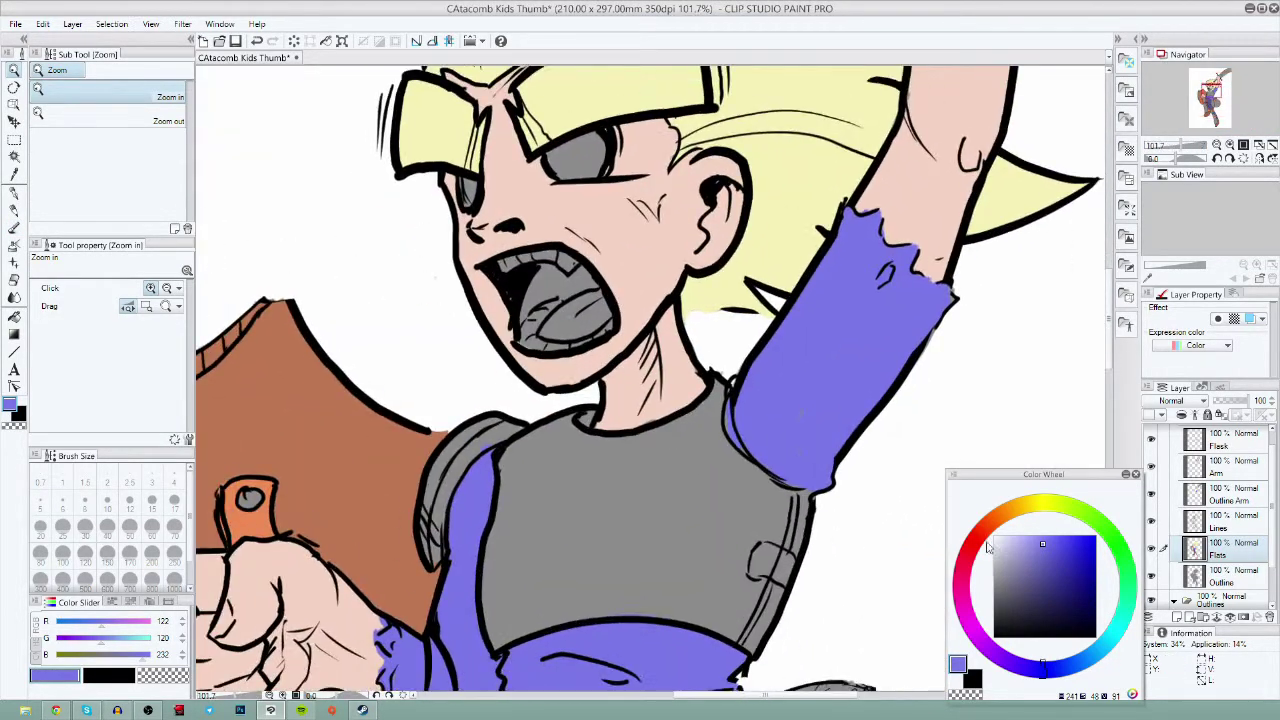
drag(1003, 552, 996, 541)
click(14, 228)
mouse_move(498, 264)
mouse_down()
mouse_move(576, 264)
mouse_move(530, 275)
mouse_move(526, 340)
mouse_move(546, 307)
mouse_up()
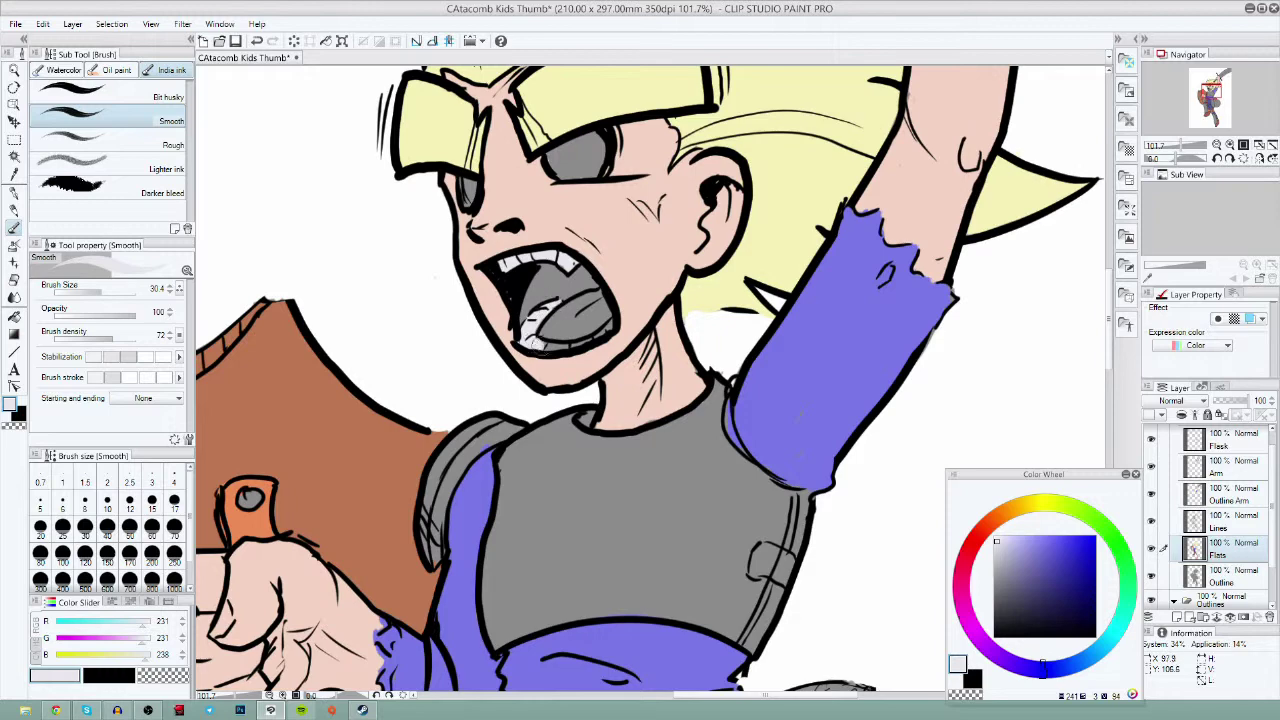
- Paint the tongue red (RGB 222, 130, 108) and the mouth interior in a duller reddish brown (RGB 192, 131, 116)
click(974, 526)
click(1045, 548)
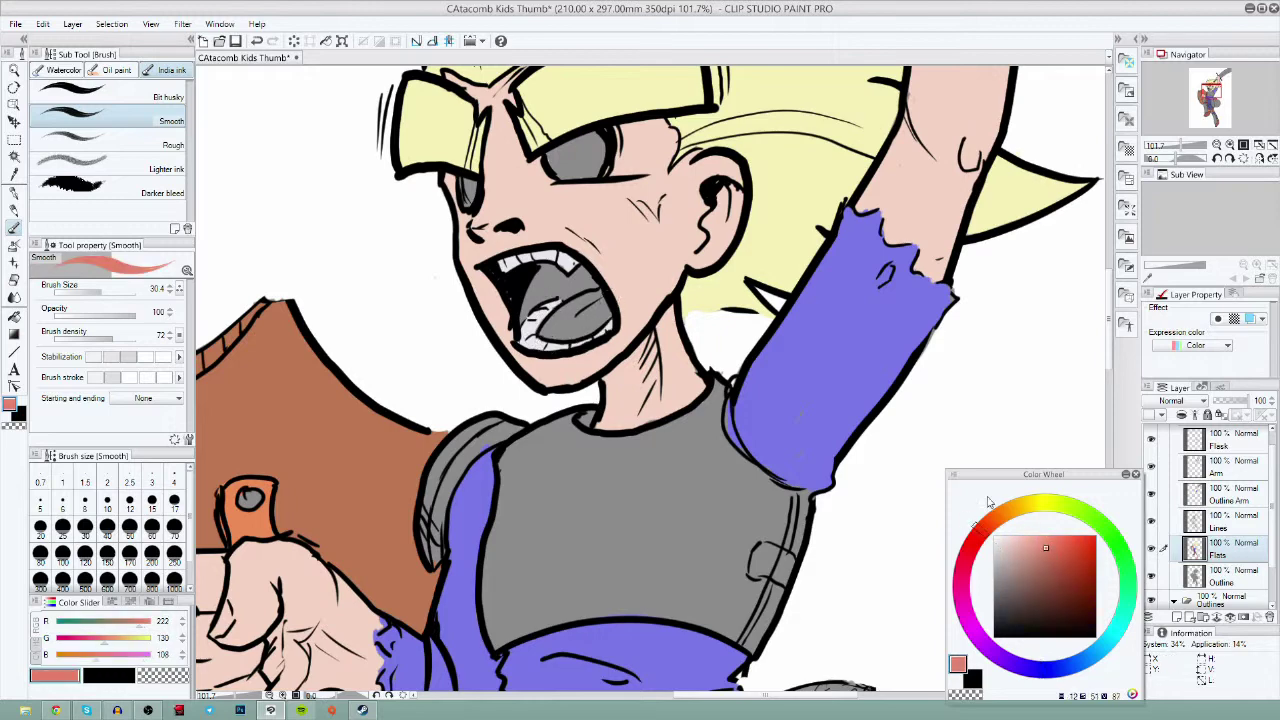
drag(552, 325, 598, 318)
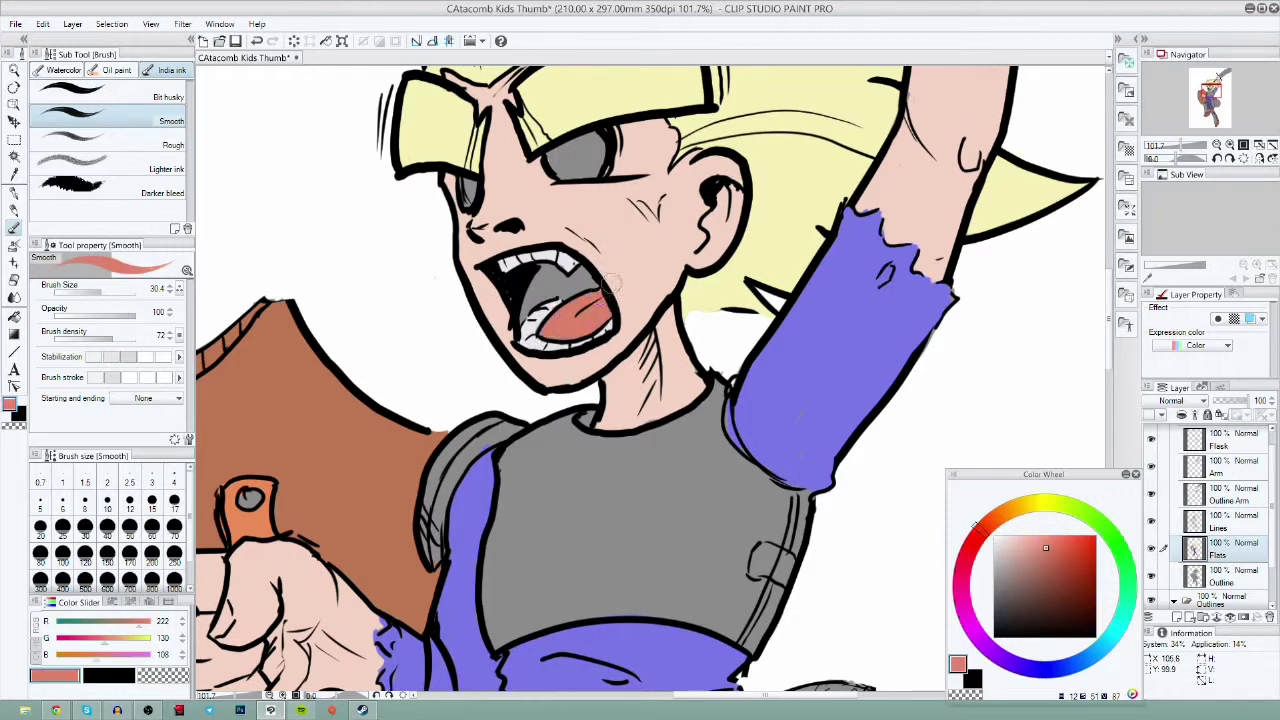
drag(1047, 546, 1028, 545)
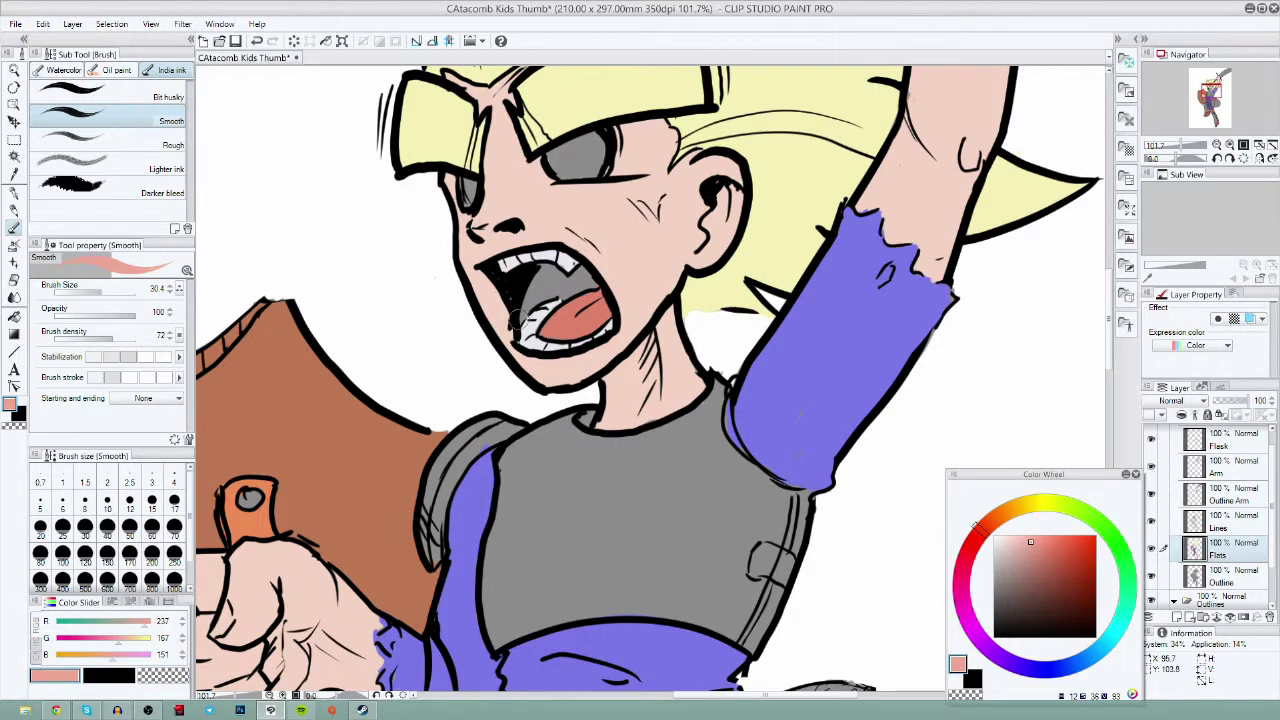
mouse_move(517, 319)
mouse_down()
mouse_move(547, 280)
mouse_move(532, 285)
mouse_move(578, 275)
mouse_up()
click(257, 41)
click(1034, 560)
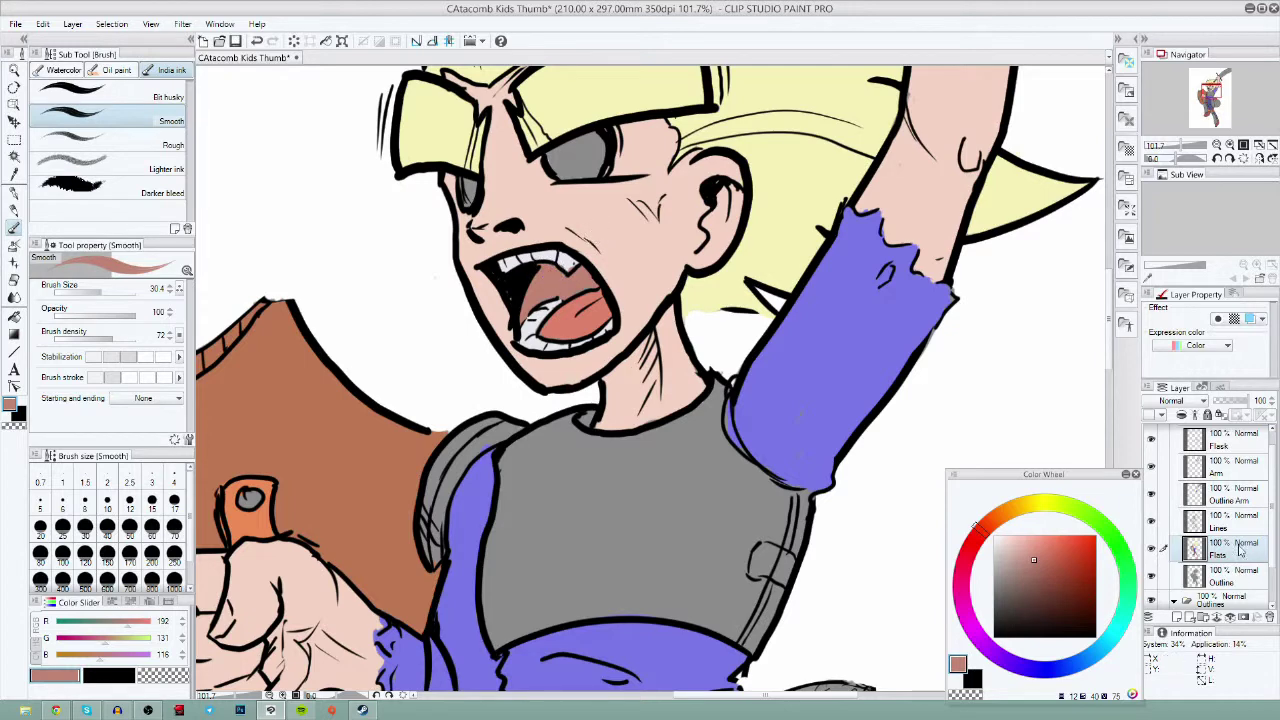
key(alt+bracketright)
drag(510, 333, 505, 305)
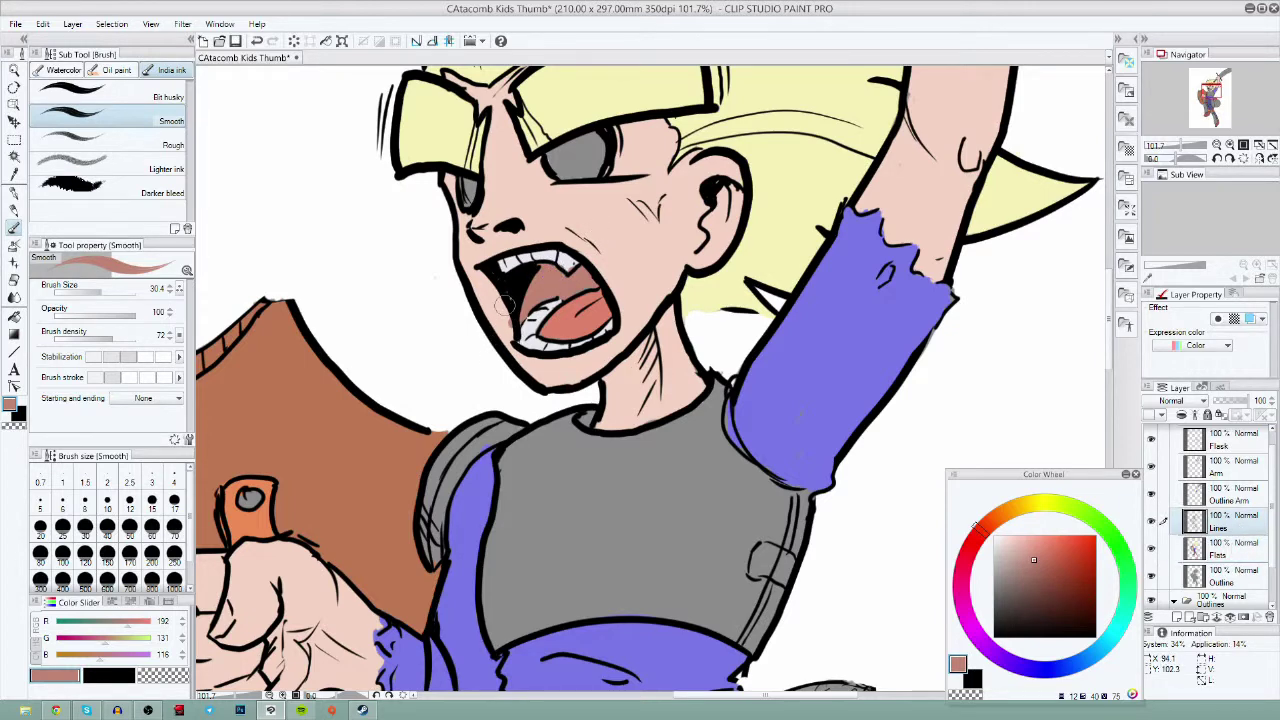
key(c)
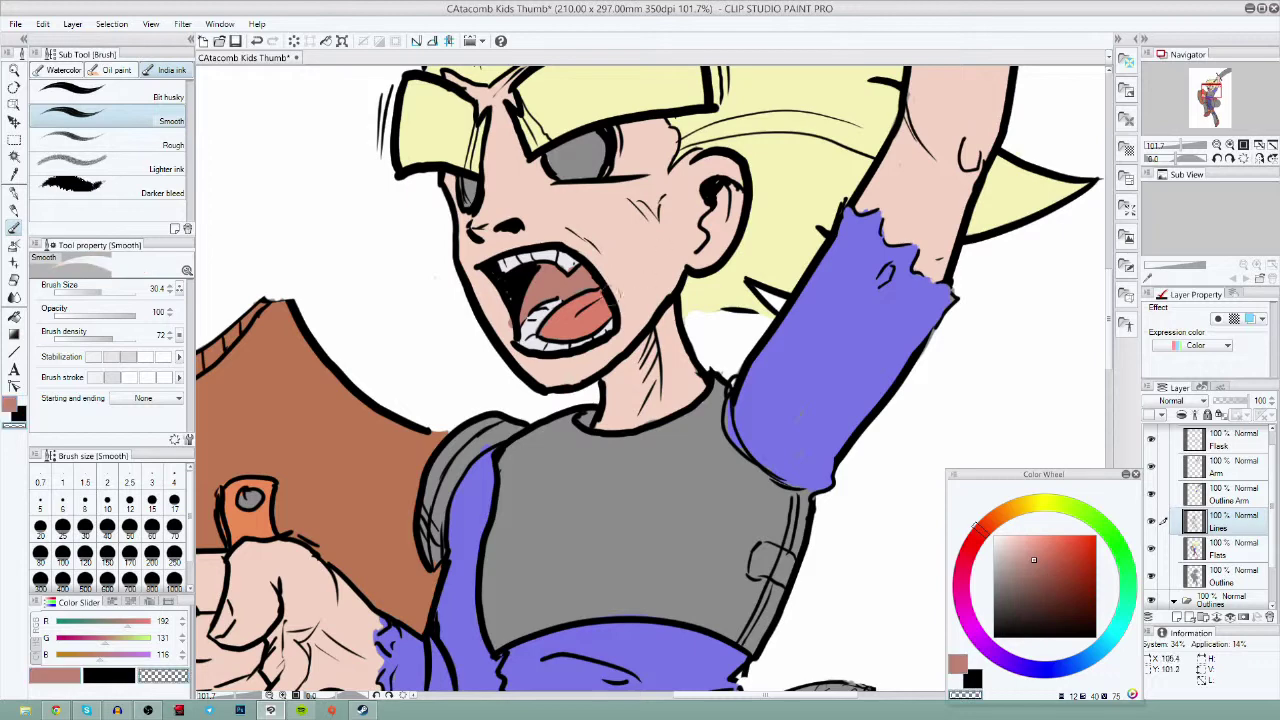
key(ctrl+z)
- Touch up the face beside the front edge of the mouth on the Flats layer with the sampled skin tone
click(1245, 557)
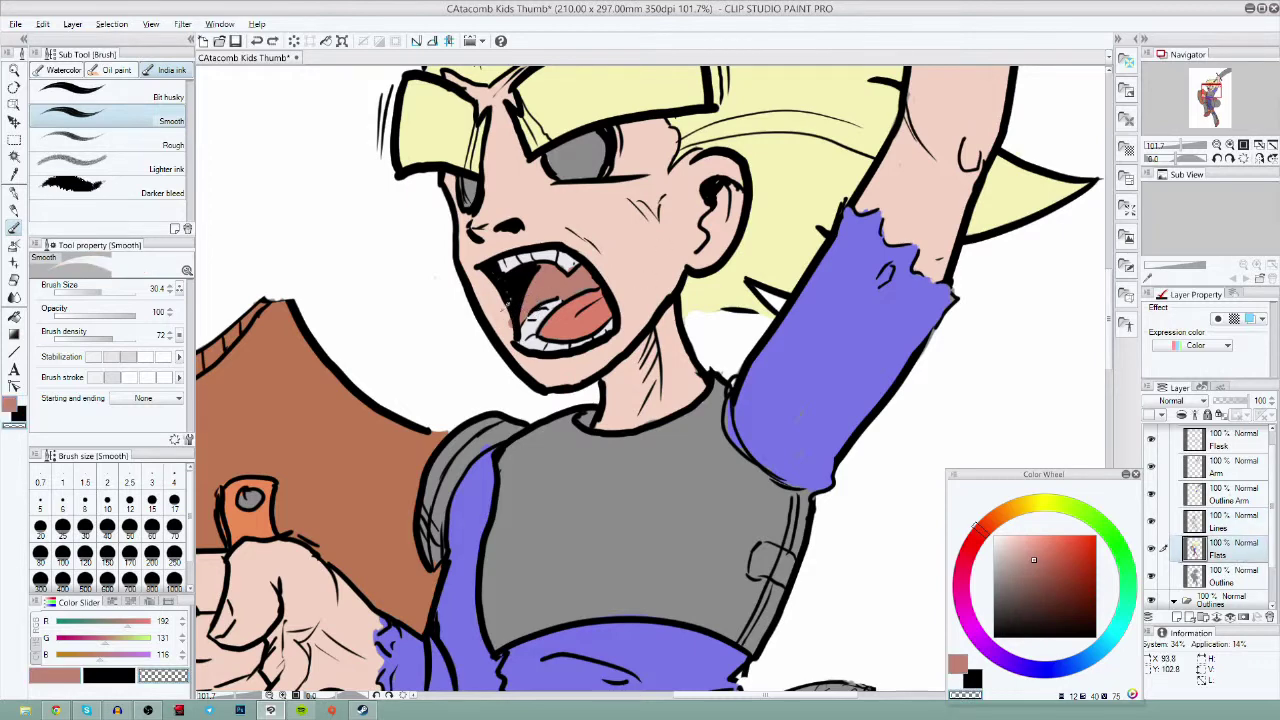
alt+click(500, 318)
drag(506, 333, 503, 298)
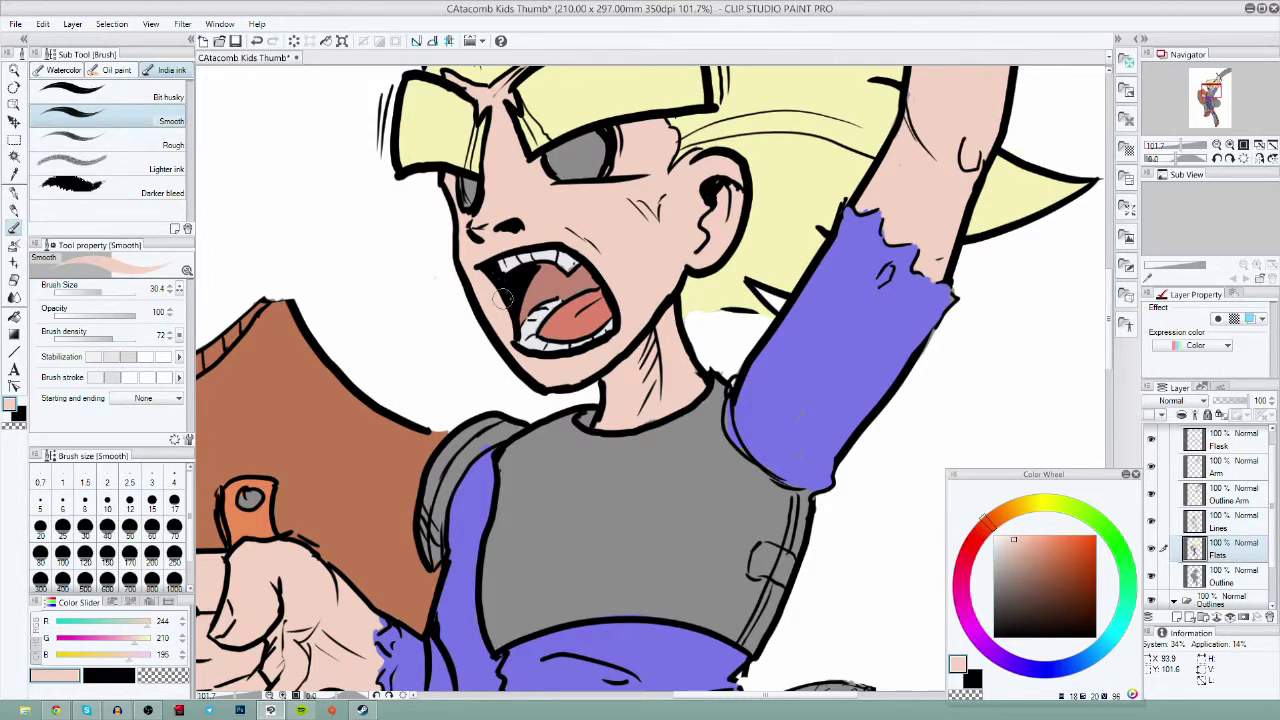
- Paint the whites of both eyes in a warm near-white (RGB 250, 246, 244)
mouse_move(832, 602)
mouse_down()
mouse_move(985, 346)
mouse_move(860, 497)
mouse_up()
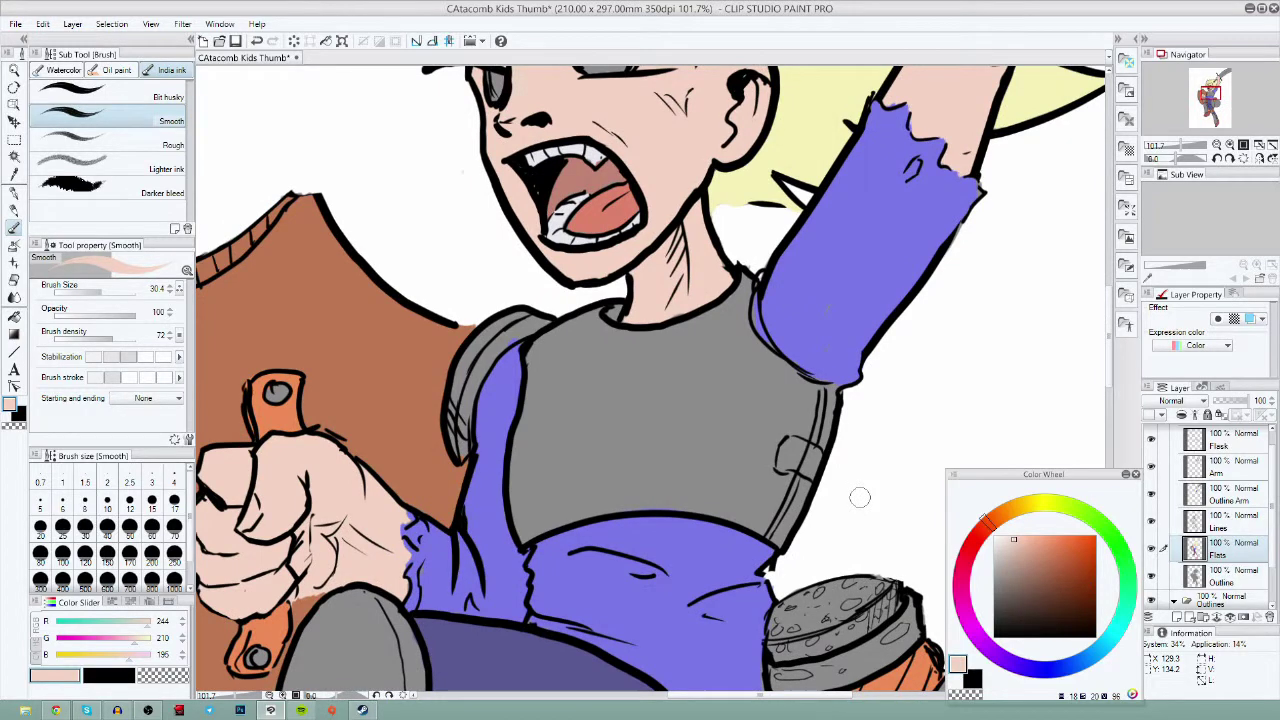
drag(690, 388, 725, 581)
click(996, 537)
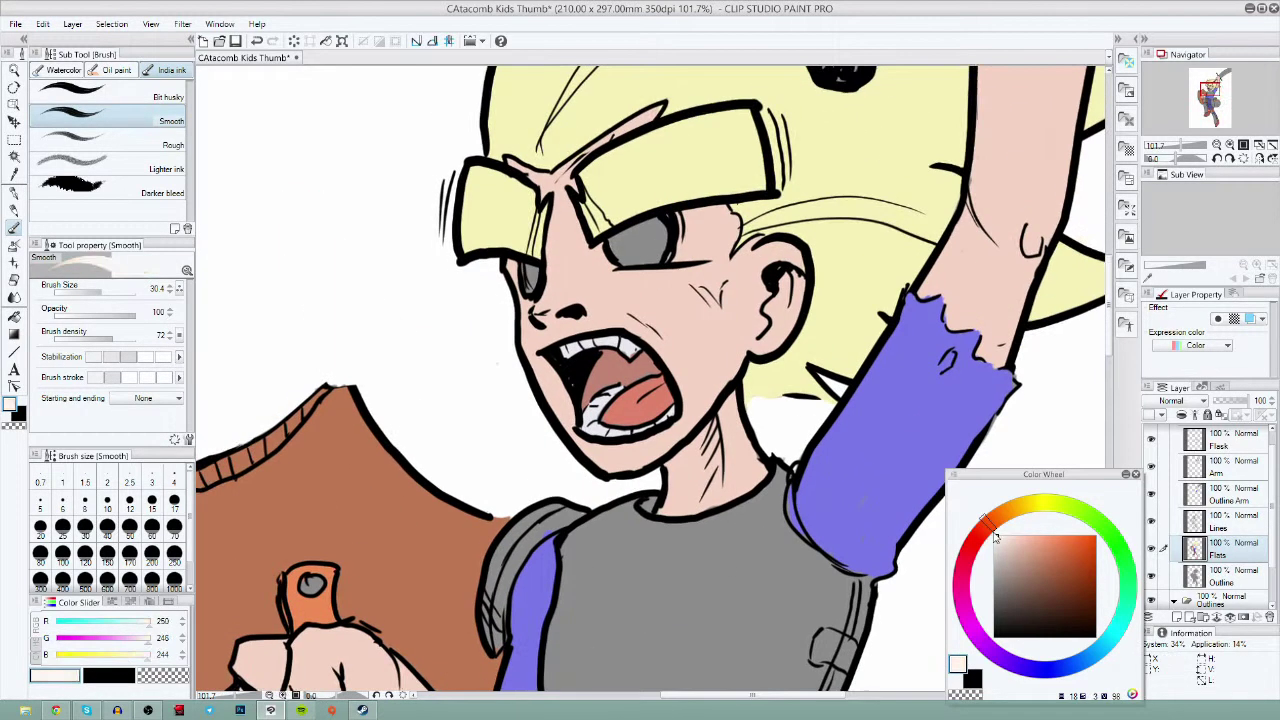
mouse_move(614, 246)
mouse_down()
mouse_move(662, 256)
mouse_move(620, 250)
mouse_move(656, 236)
mouse_up()
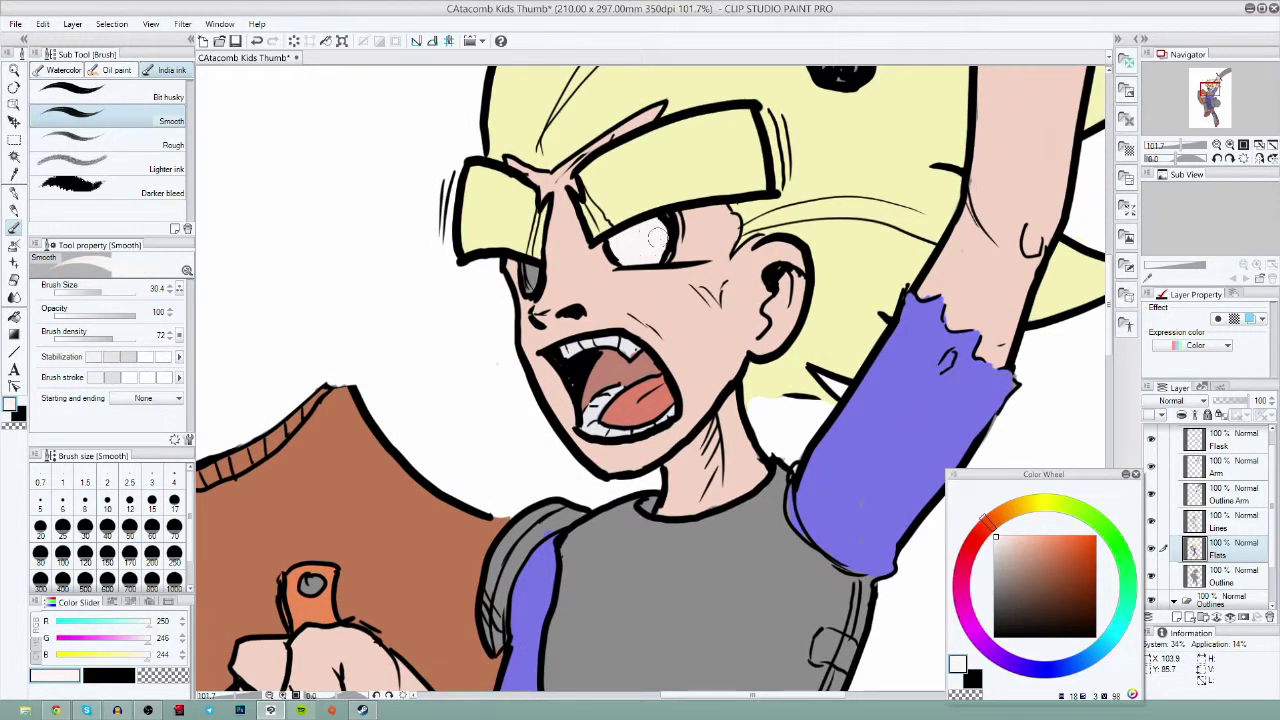
drag(528, 268, 530, 283)
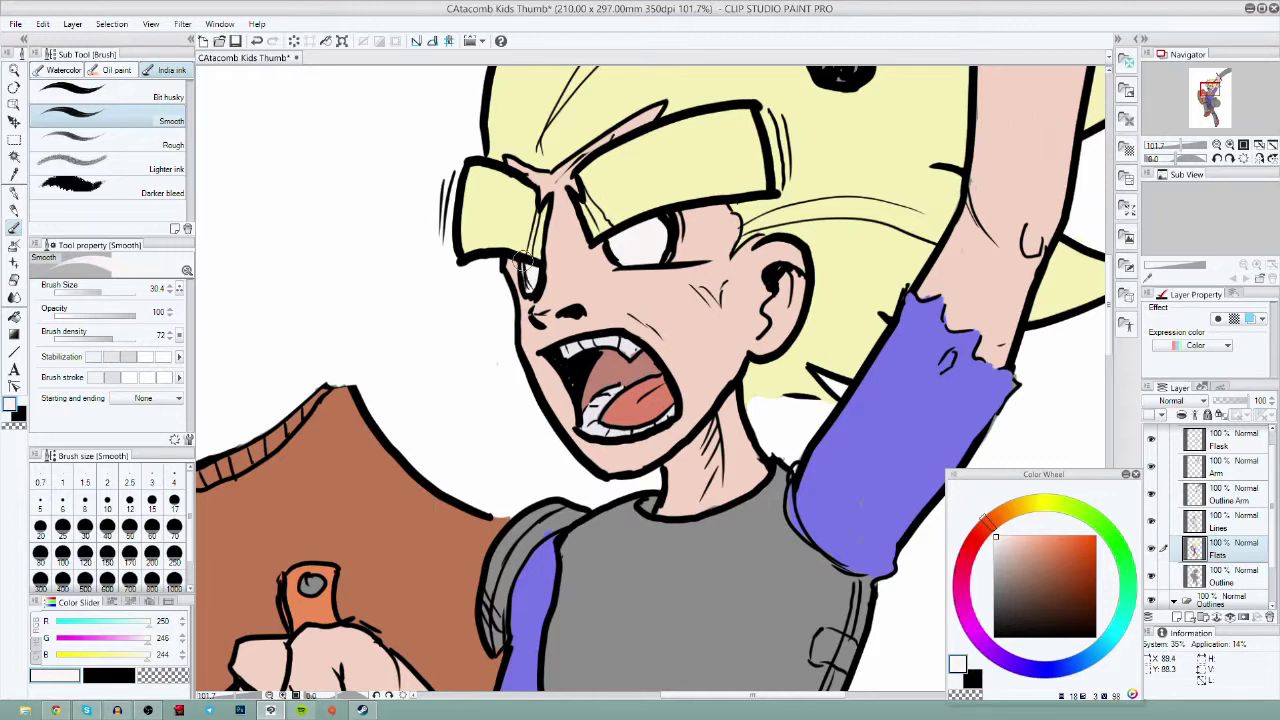
- Touch up the corner of the mouth on the Lines layer with the sampled mouth-interior colour at brush size 14.7
click(96, 293)
alt+click(620, 402)
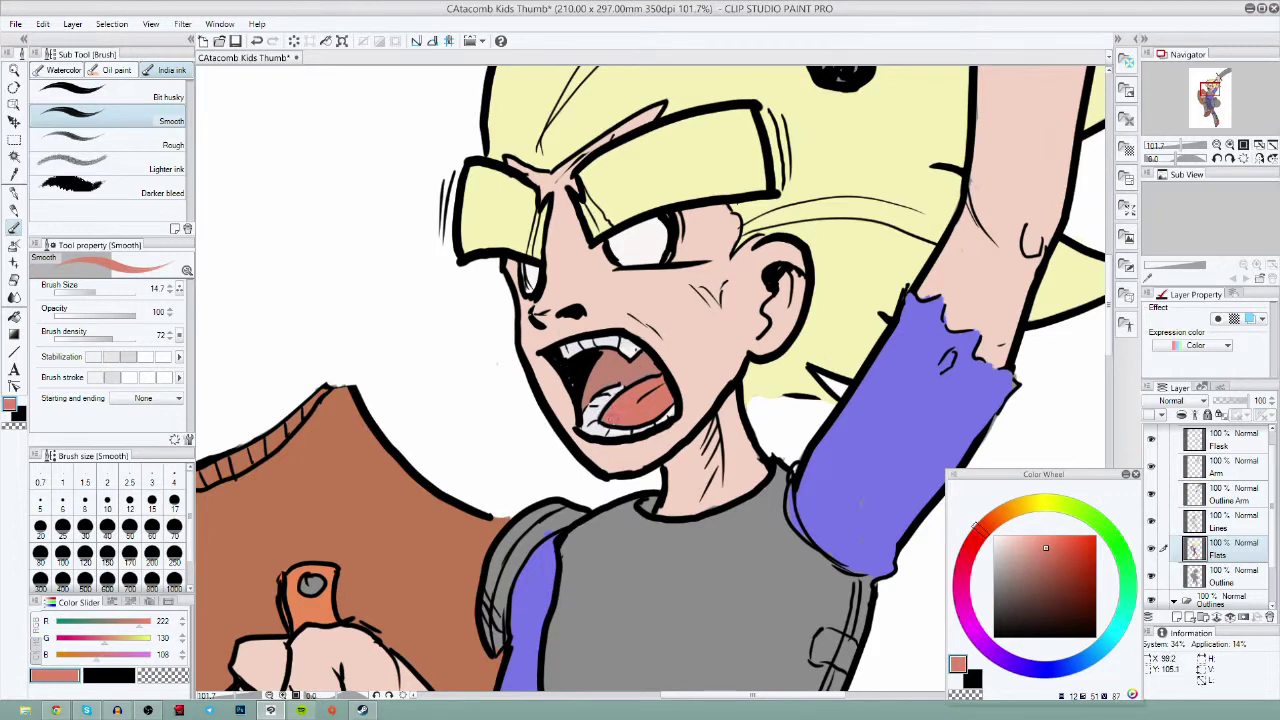
alt+click(654, 372)
click(1244, 521)
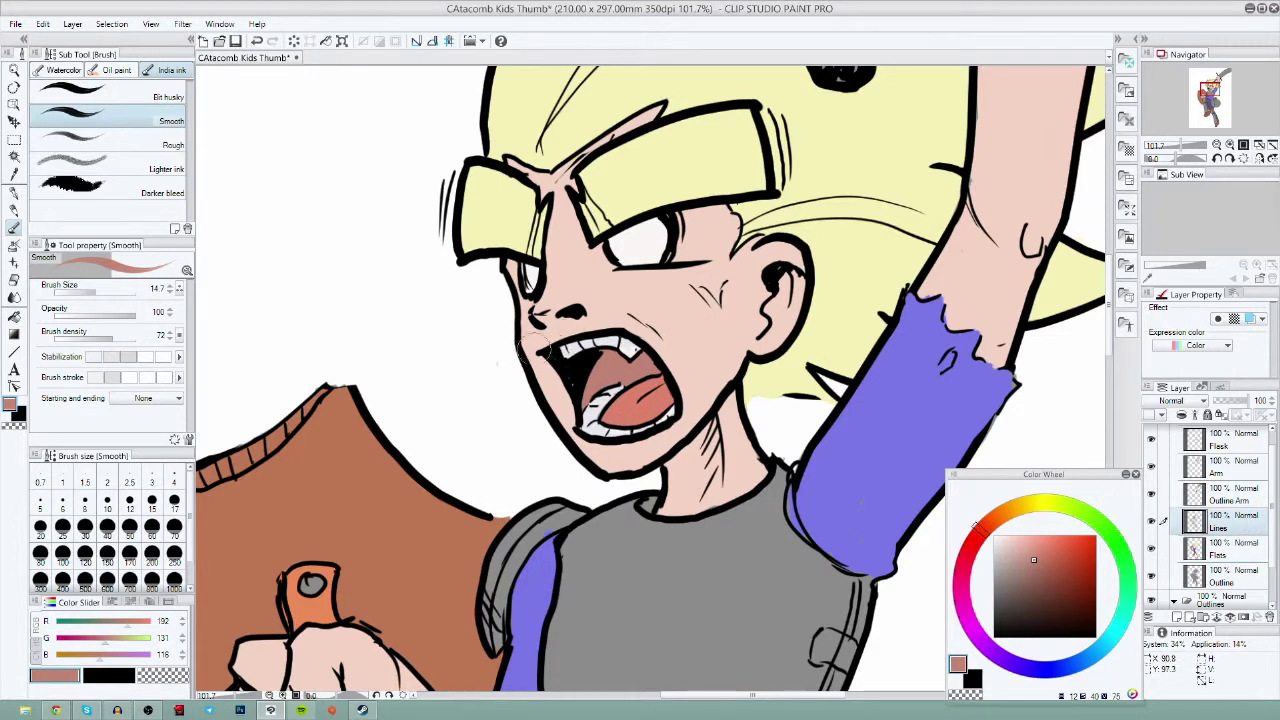
drag(538, 346, 550, 338)
drag(719, 376, 729, 414)
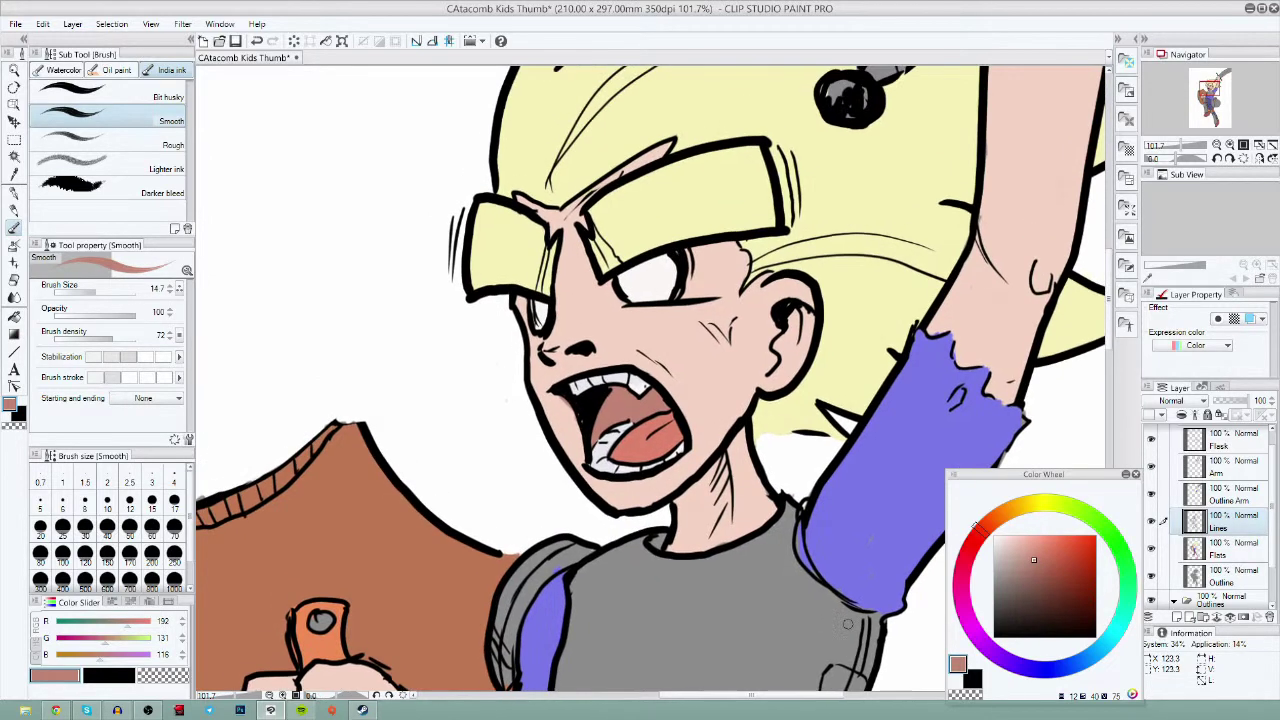
drag(15, 54, 18, 63)
click(6, 64)
click(48, 233)
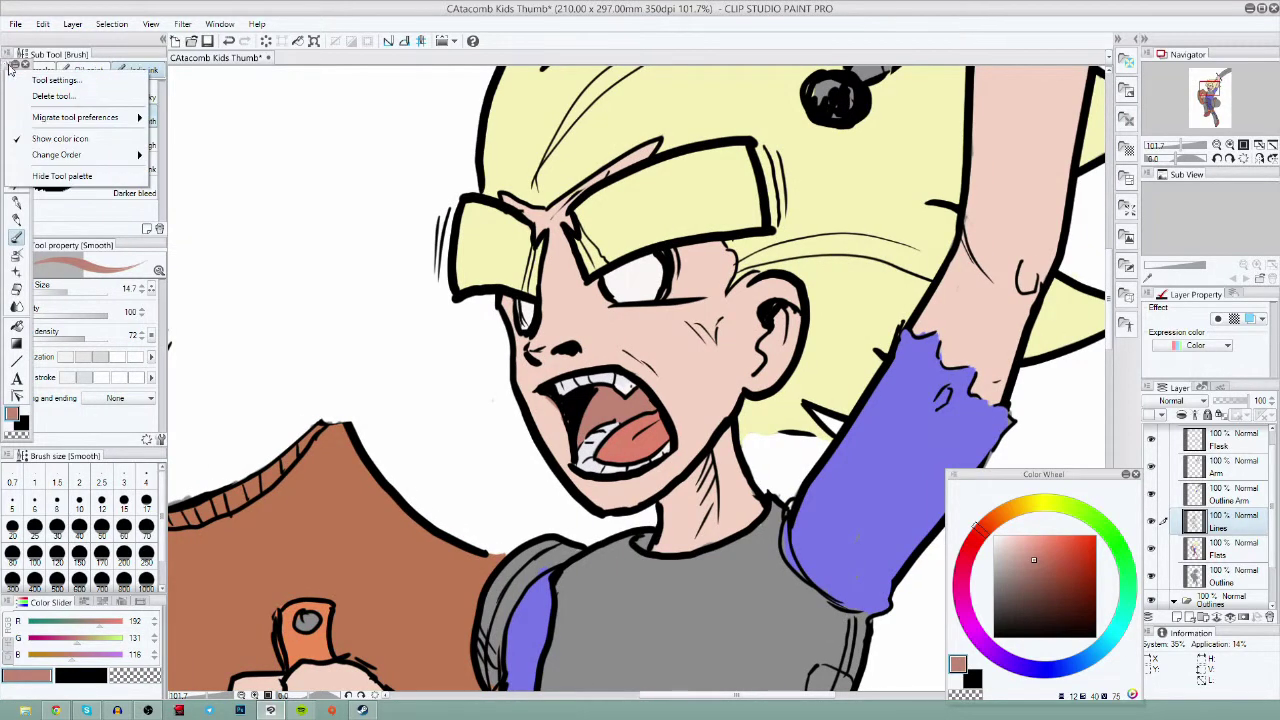
click(16, 254)
mouse_move(16, 64)
mouse_down()
mouse_move(28, 90)
mouse_move(27, 57)
mouse_move(6, 68)
mouse_up()
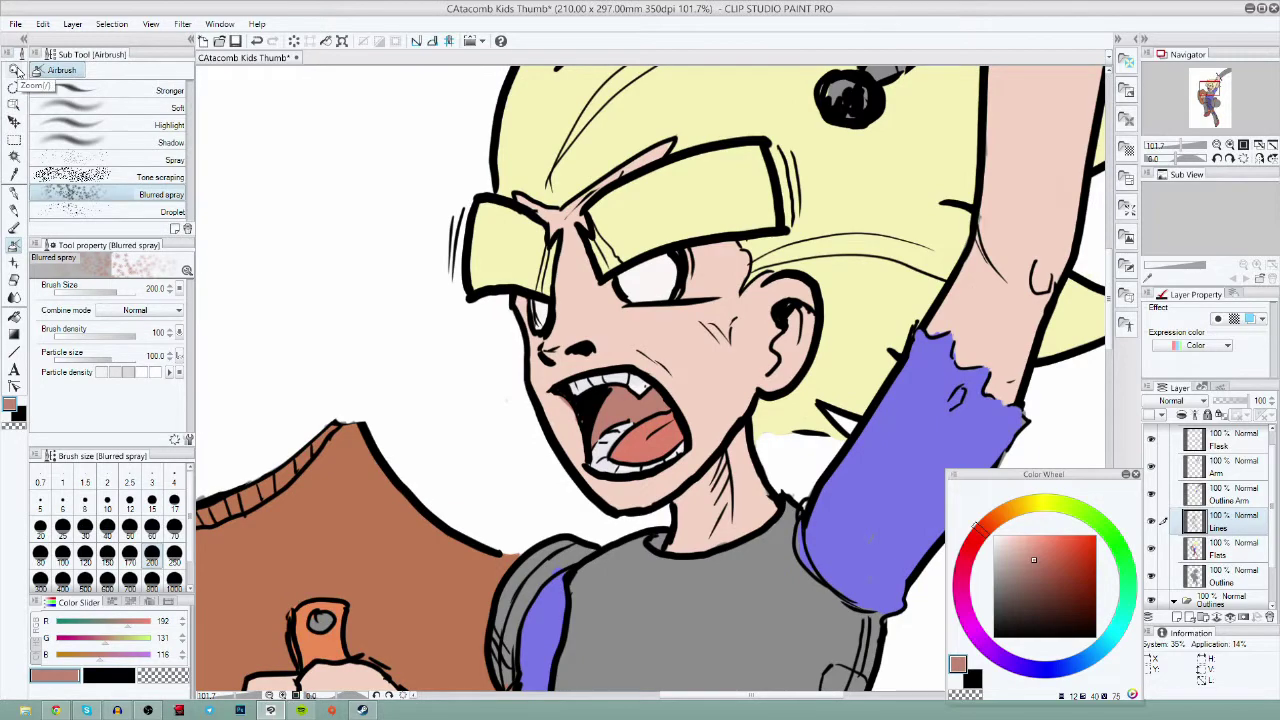
- Paint the flask's cork light orange (RGB 240, 173, 97) with the Smooth brush at size 45.5
click(15, 70)
key(ctrl+0)
drag(547, 290, 440, 231)
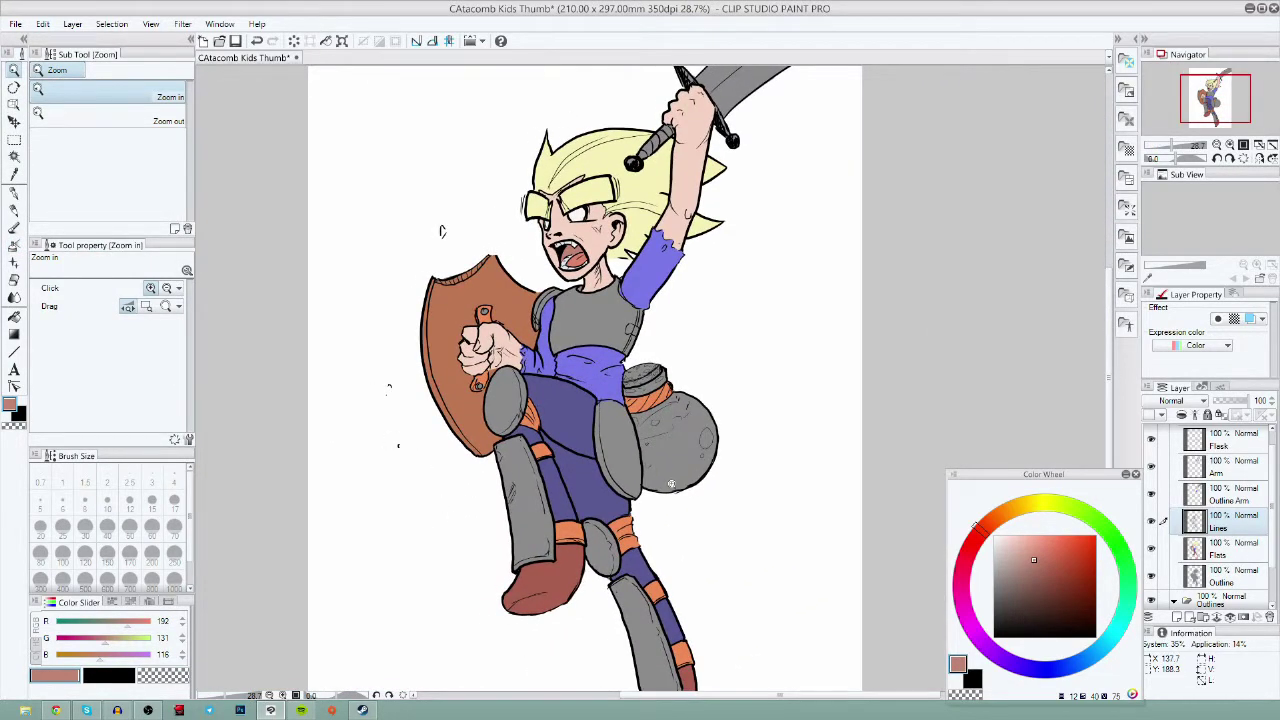
click(622, 398)
click(1000, 510)
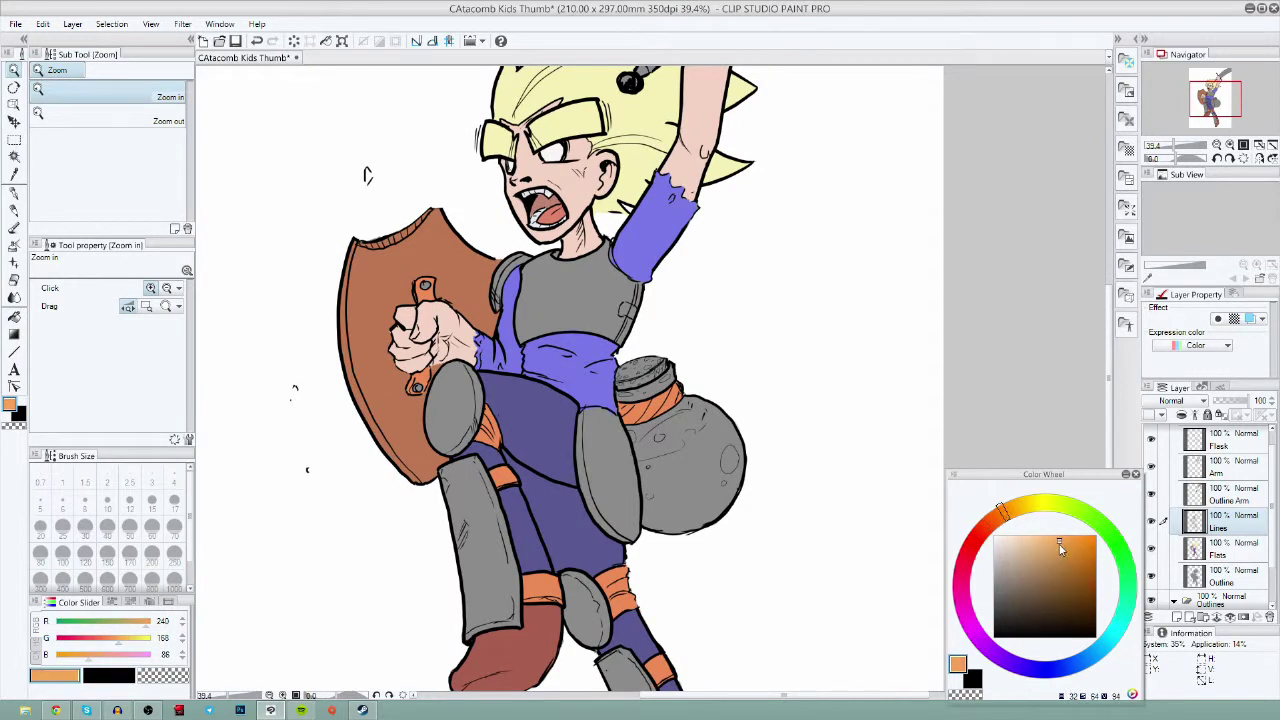
click(1056, 555)
click(638, 377)
click(15, 228)
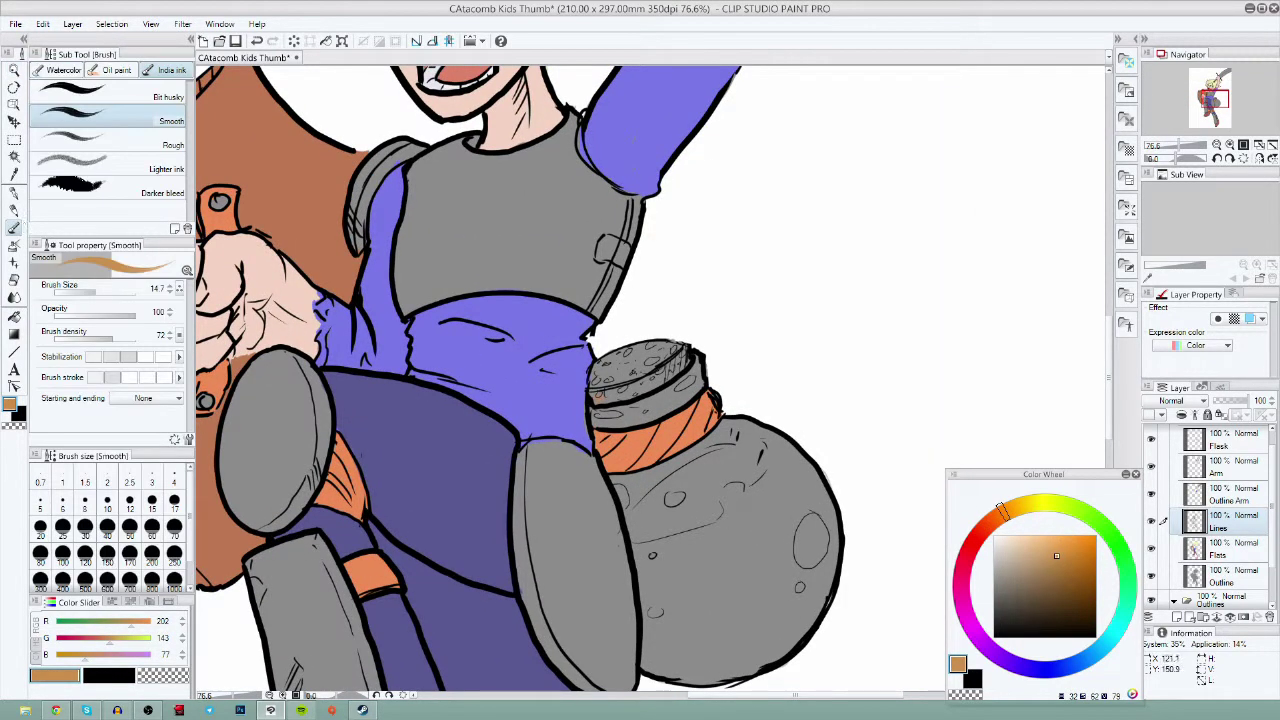
click(104, 292)
click(1055, 541)
mouse_move(601, 391)
mouse_down()
mouse_move(599, 377)
mouse_move(613, 390)
mouse_move(680, 362)
mouse_move(612, 362)
mouse_move(655, 348)
mouse_move(640, 350)
mouse_move(676, 358)
mouse_up()
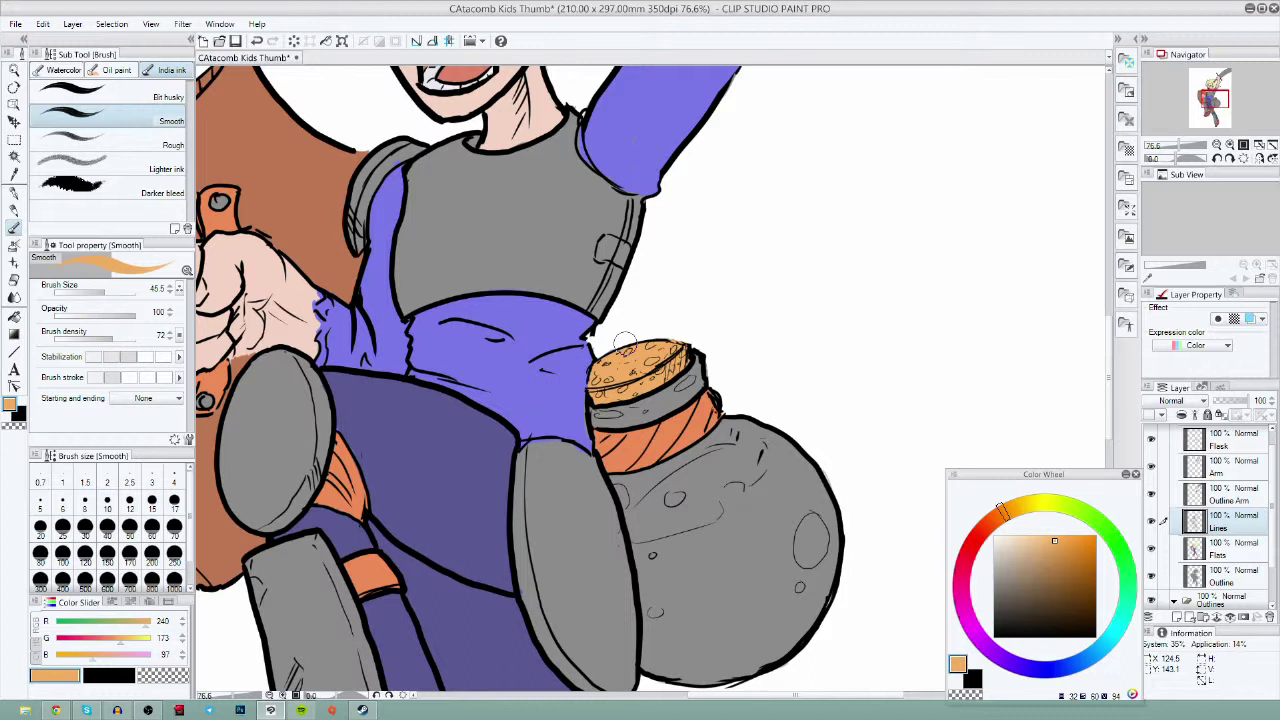
click(1009, 542)
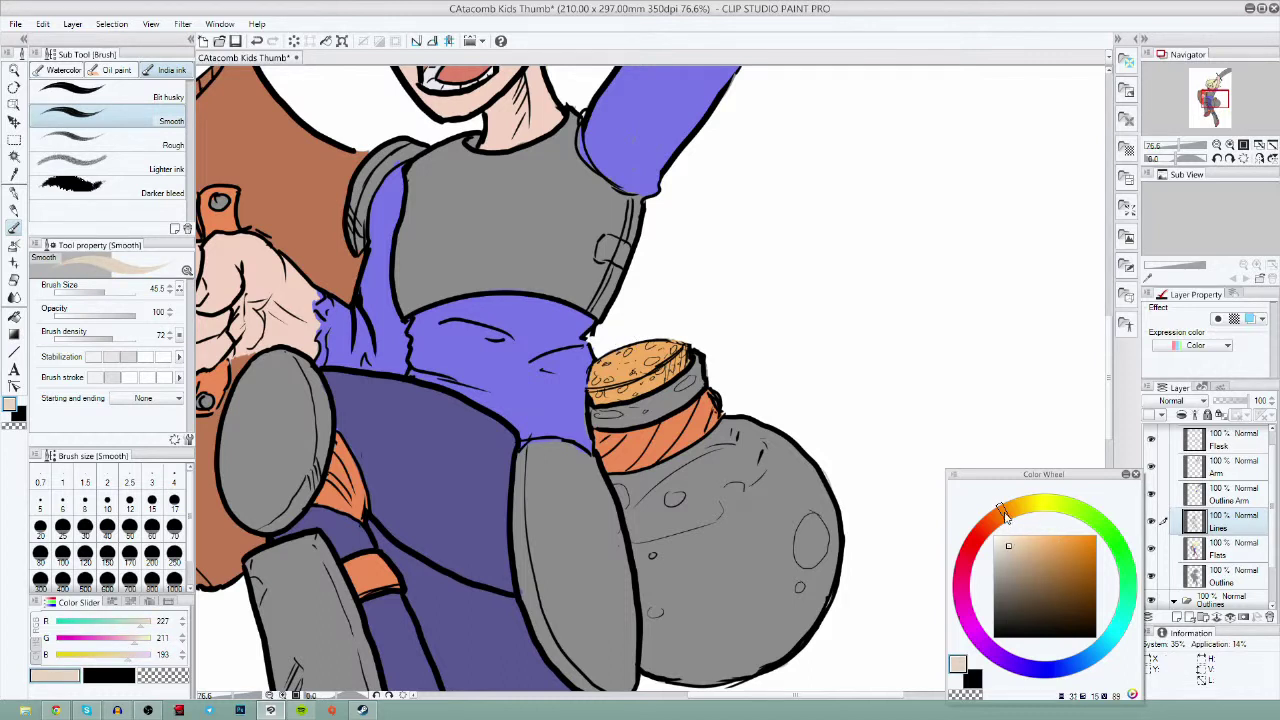
drag(1012, 539, 1017, 539)
key(b)
mouse_move(664, 536)
mouse_down()
mouse_move(672, 573)
mouse_move(688, 540)
mouse_move(672, 541)
mouse_move(660, 620)
mouse_up()
key(ctrl+z)
key(b)
- Paint the flask's round body cream (RGB 240, 228, 215) on the Flats layer with the Smooth brush at size 227.5
click(1003, 541)
key(ctrl+z)
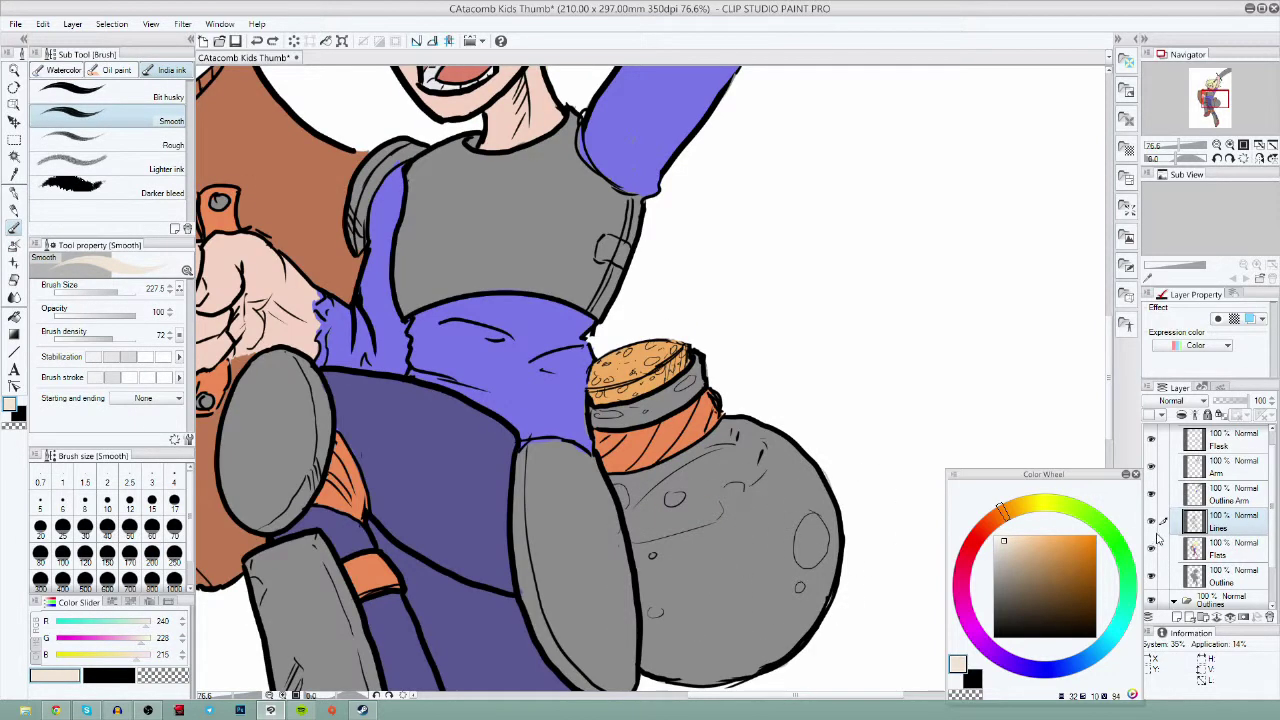
drag(655, 340, 730, 630)
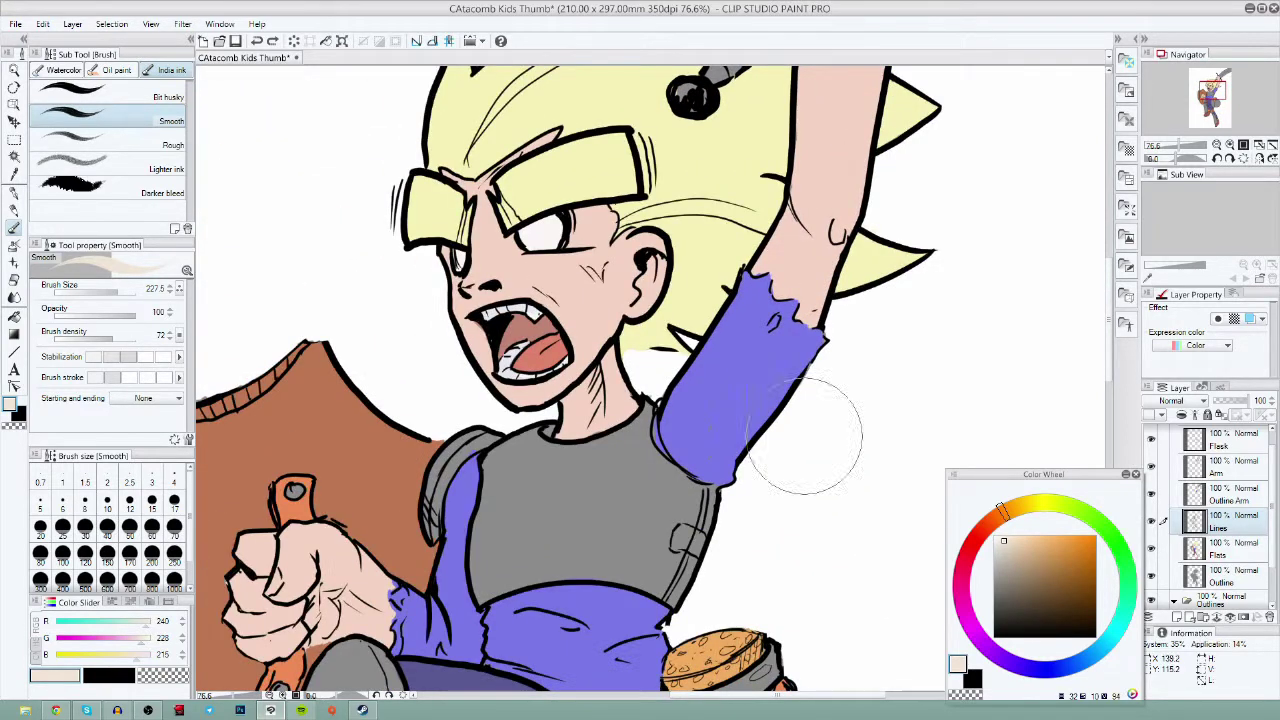
drag(889, 617, 757, 426)
click(1220, 549)
mouse_move(624, 612)
mouse_down()
mouse_move(560, 578)
mouse_move(600, 622)
mouse_up()
drag(642, 545, 612, 358)
mouse_move(568, 552)
mouse_down()
mouse_move(568, 493)
mouse_move(596, 566)
mouse_move(718, 493)
mouse_move(663, 548)
mouse_move(726, 456)
mouse_move(611, 518)
mouse_move(593, 416)
mouse_move(656, 388)
mouse_move(568, 381)
mouse_move(658, 396)
mouse_move(638, 331)
mouse_move(676, 360)
mouse_move(721, 448)
mouse_move(740, 431)
mouse_move(726, 388)
mouse_move(696, 395)
mouse_move(648, 338)
mouse_up()
- Paint the flask's rim in the same cream and touch up the flask's edge beside the leg armour at brush size 25.9
click(98, 291)
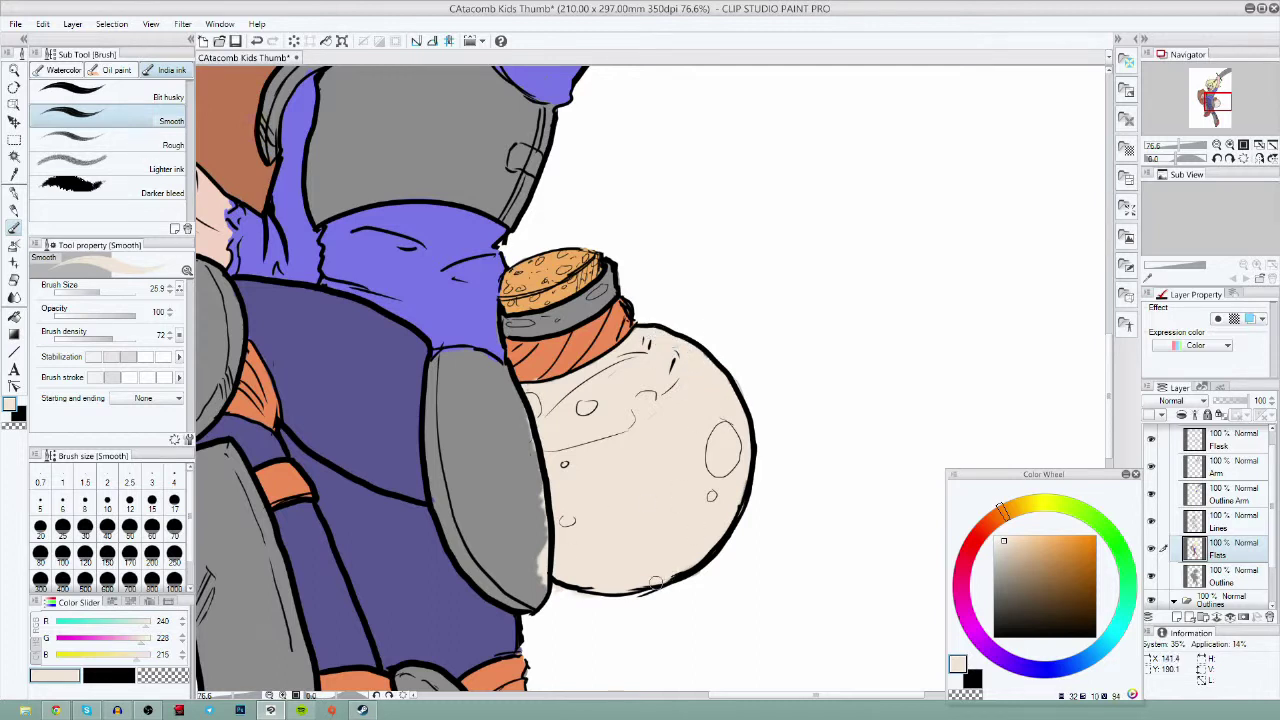
mouse_move(505, 322)
mouse_down()
mouse_move(580, 320)
mouse_move(612, 298)
mouse_move(606, 268)
mouse_up()
drag(543, 580, 520, 404)
drag(616, 261, 712, 378)
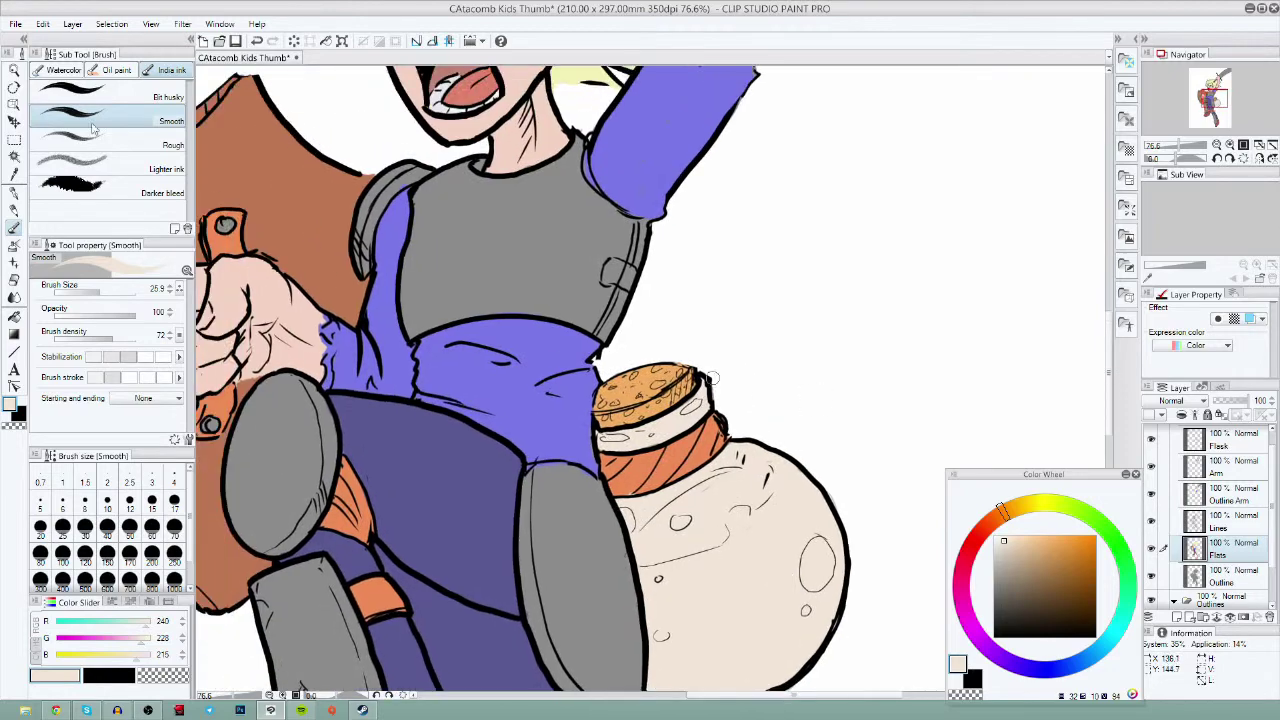
drag(806, 405, 720, 418)
drag(785, 425, 722, 471)
drag(727, 240, 787, 246)
- Paint the sword's grip on the Outline Arm layer in the orange sampled from the straps (RGB 236, 139, 87)
click(14, 228)
alt+click(310, 572)
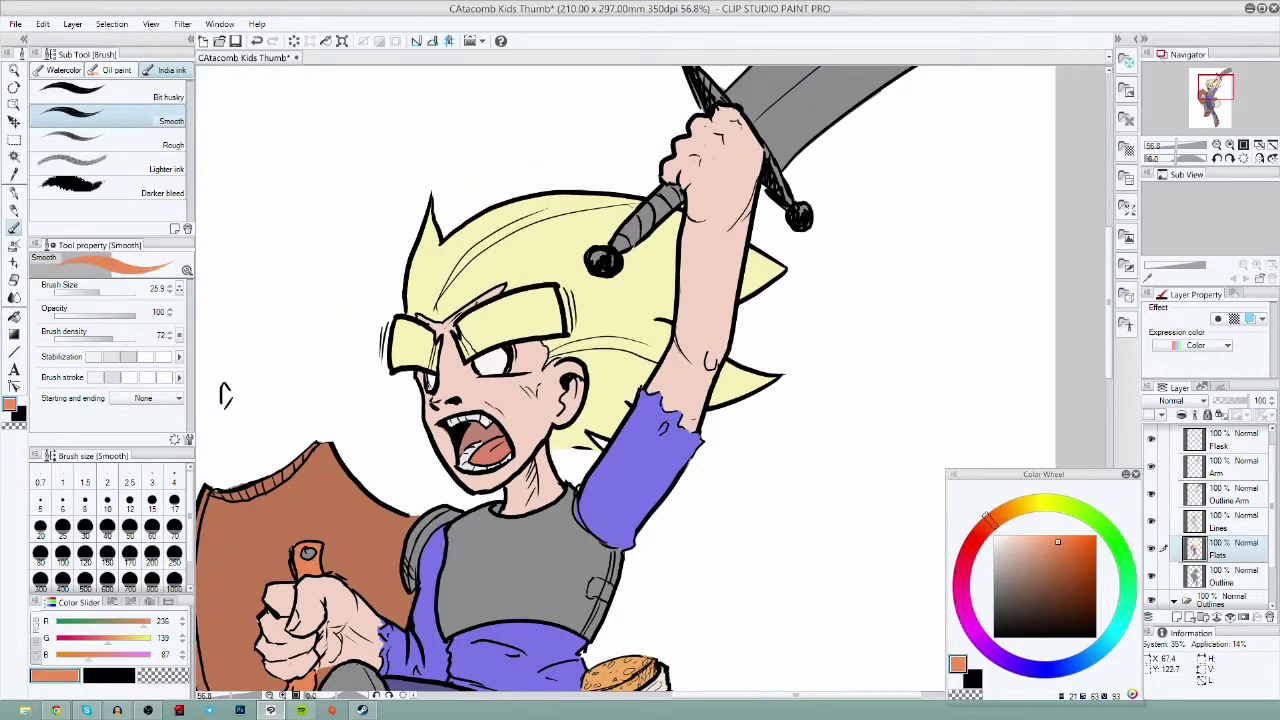
click(1238, 495)
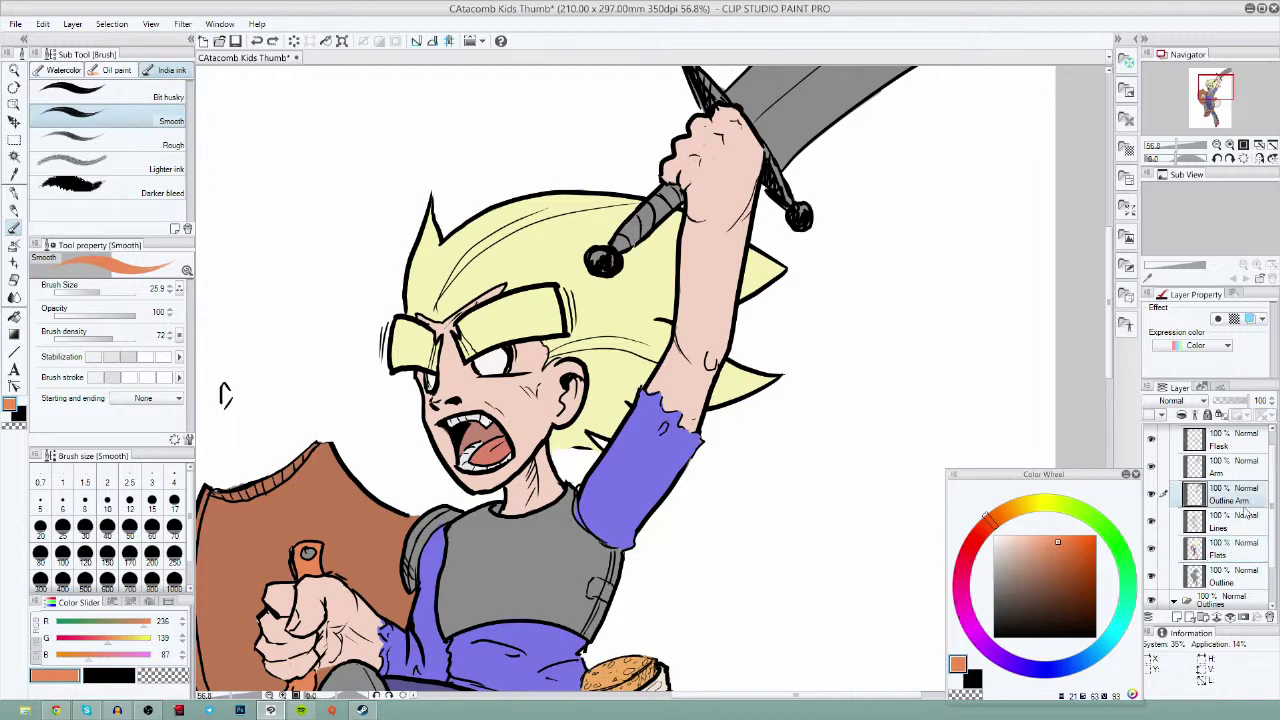
drag(622, 240, 658, 208)
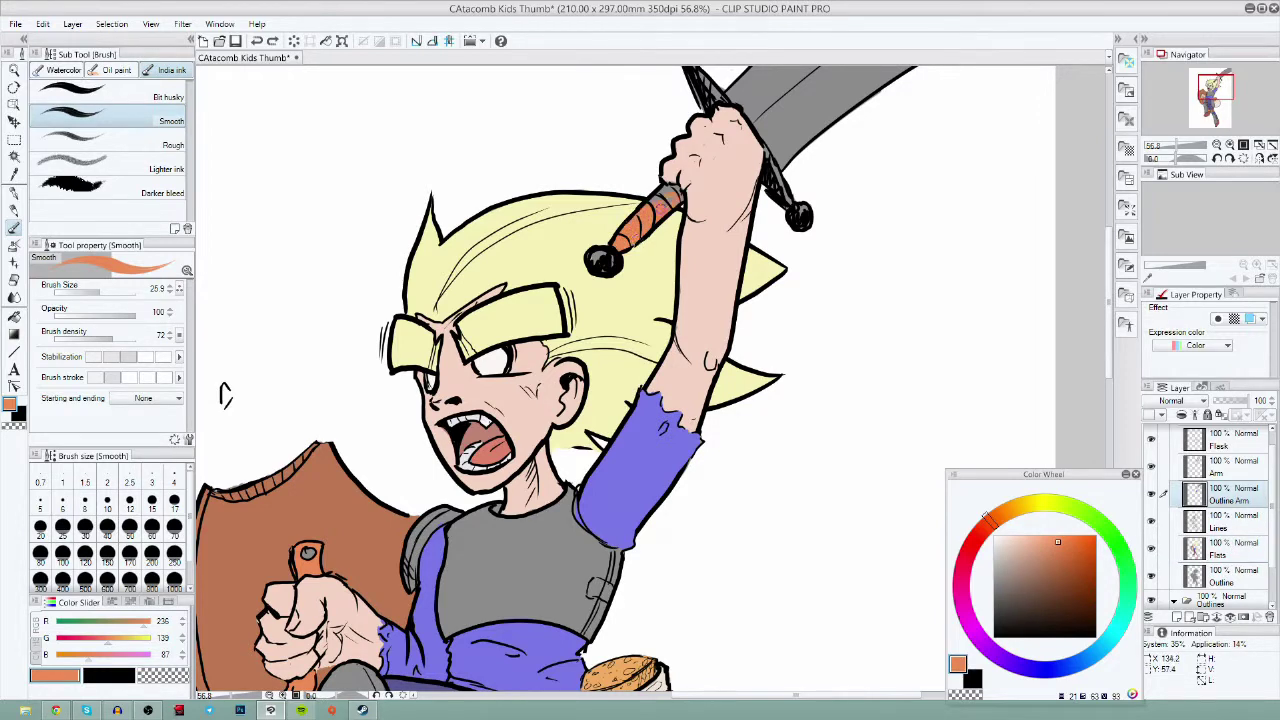
- Paint the whole sword blade light grey (RGB 215, 215, 215) with the Smooth brush at size 57.9
drag(736, 142, 582, 350)
click(1000, 551)
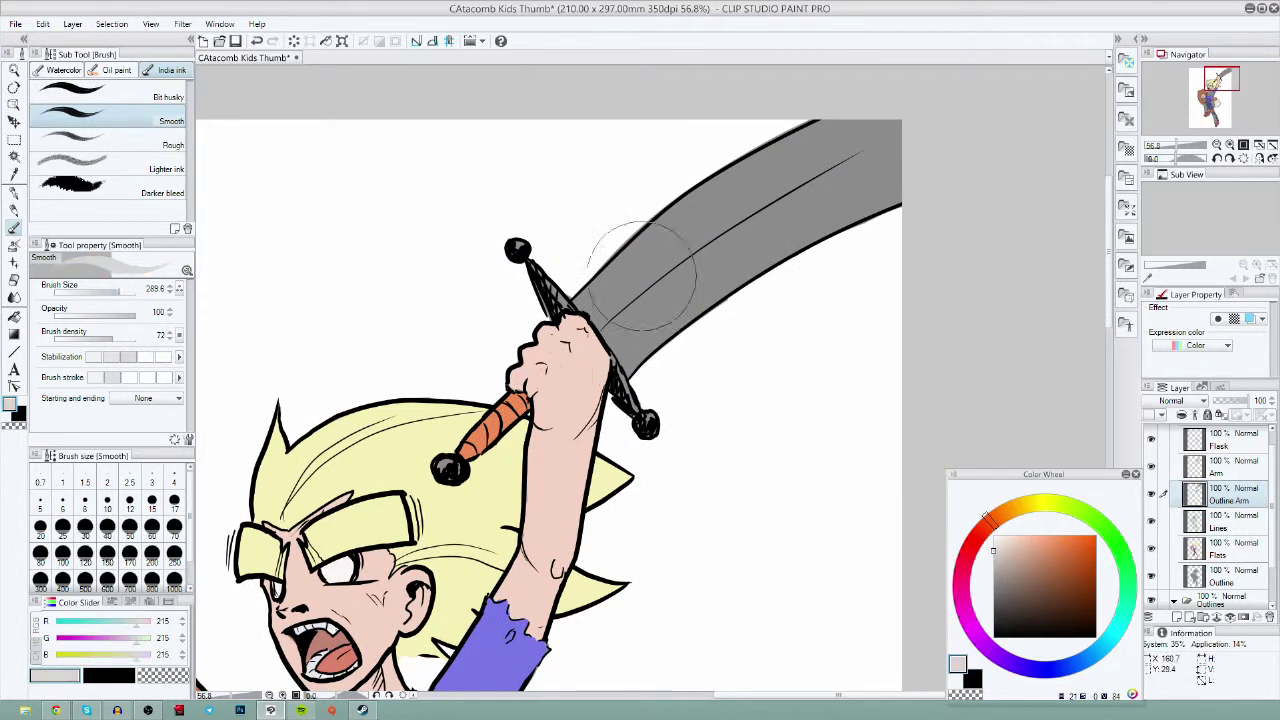
click(111, 288)
mouse_move(600, 284)
mouse_down()
mouse_move(624, 357)
mouse_move(690, 303)
mouse_move(818, 237)
mouse_move(658, 304)
mouse_move(590, 293)
mouse_move(684, 213)
mouse_move(688, 277)
mouse_move(618, 336)
mouse_up()
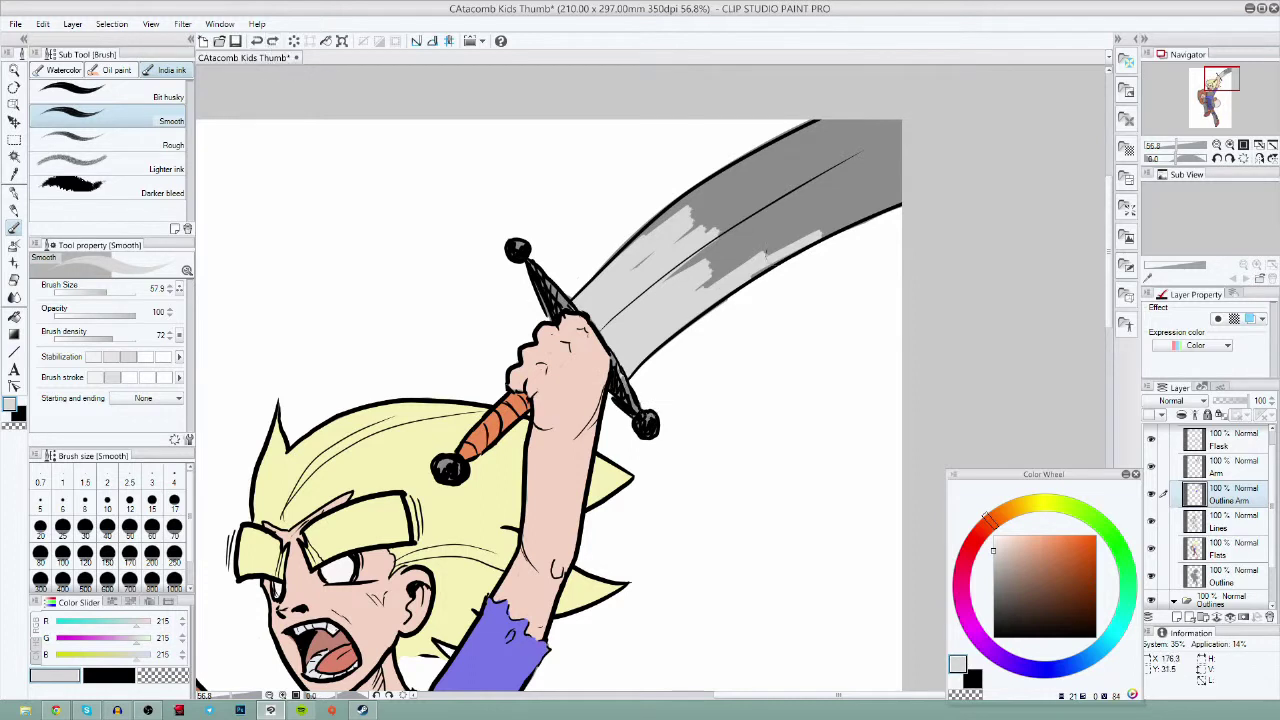
mouse_move(785, 258)
mouse_down()
mouse_move(758, 225)
mouse_move(654, 225)
mouse_move(815, 176)
mouse_move(775, 154)
mouse_move(838, 118)
mouse_move(804, 129)
mouse_move(874, 136)
mouse_move(771, 232)
mouse_move(921, 185)
mouse_move(810, 216)
mouse_move(916, 135)
mouse_move(866, 108)
mouse_up()
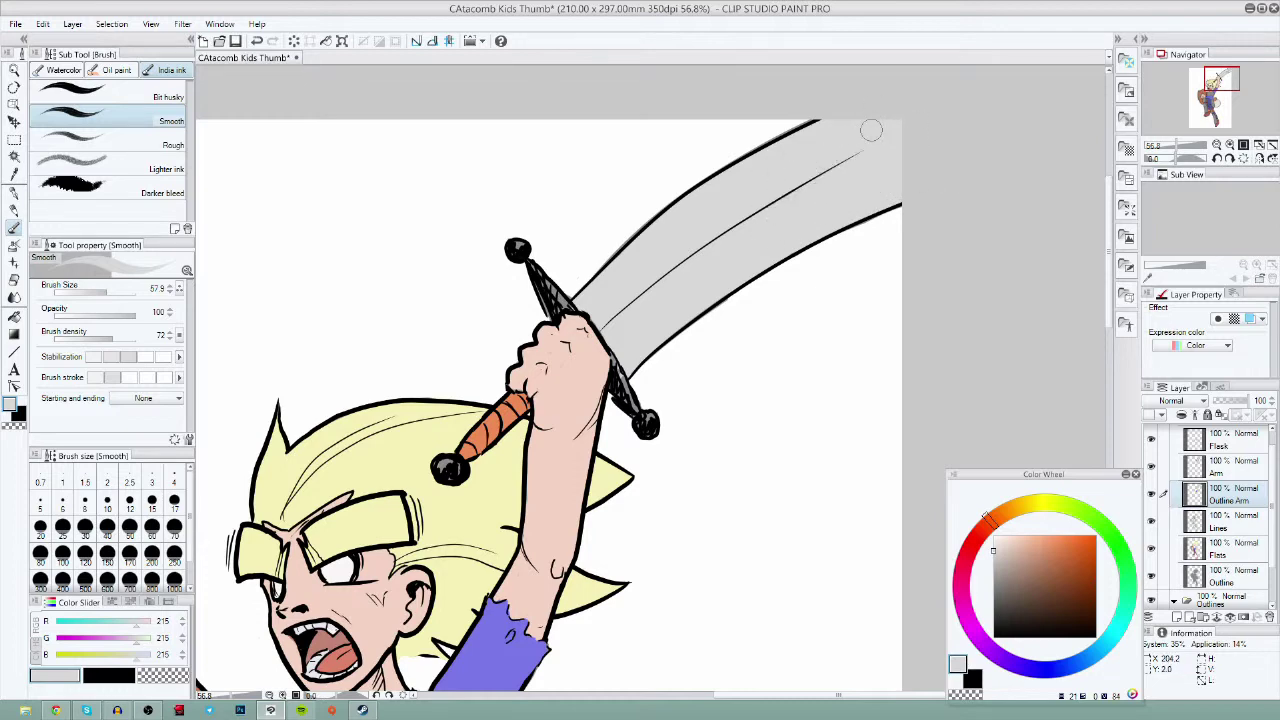
key(ctrl+space)
drag(706, 598, 665, 610)
mouse_move(691, 620)
mouse_down()
mouse_move(800, 351)
mouse_move(844, 189)
mouse_up()
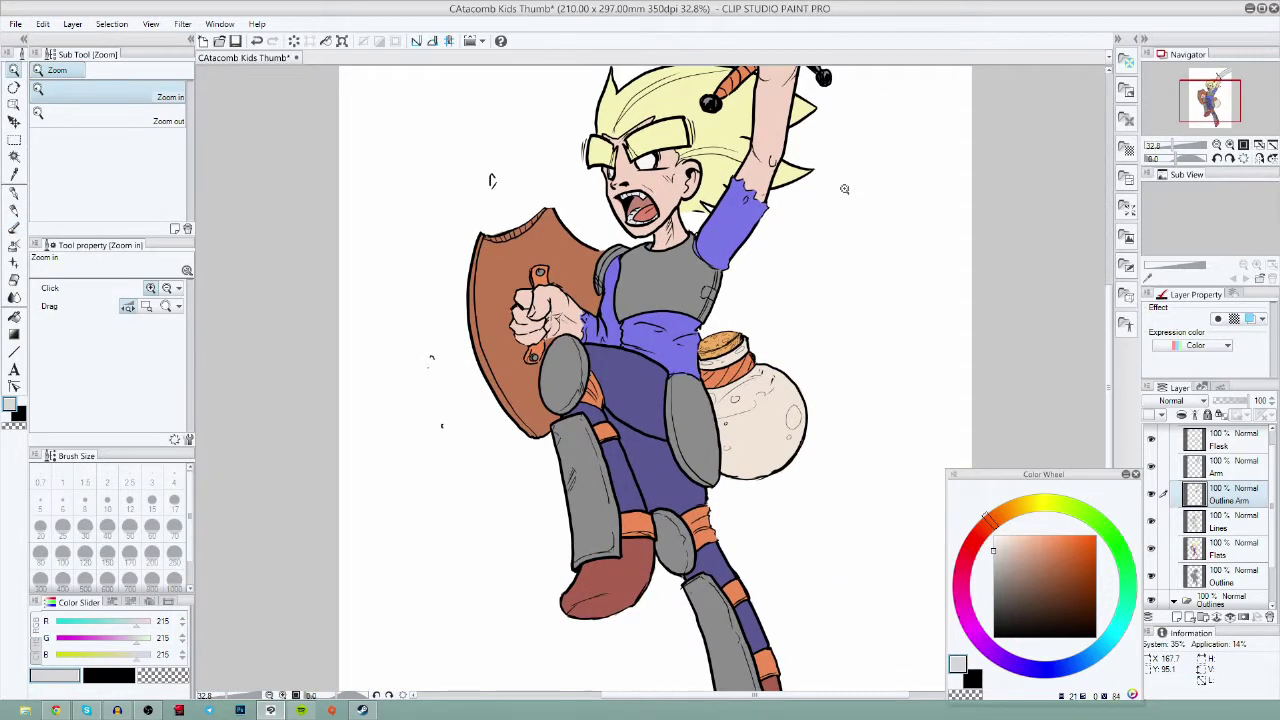
scroll(749, 572, down, 2)
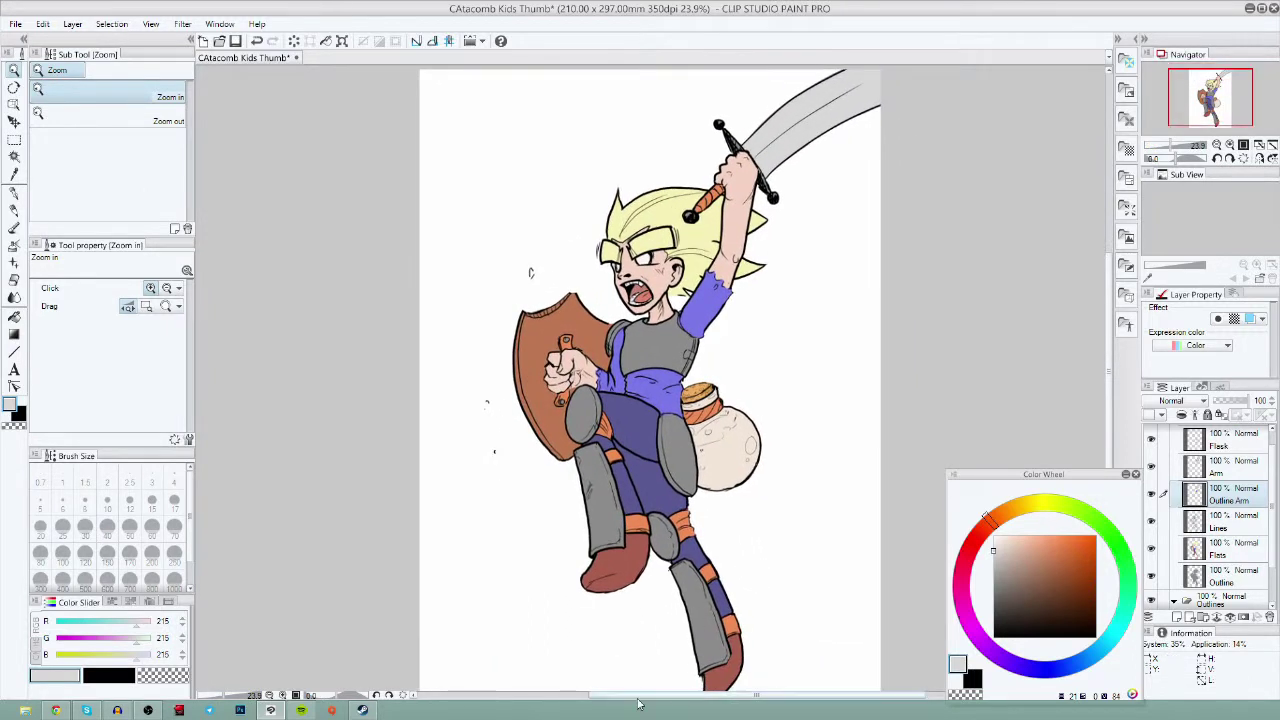
drag(788, 622, 745, 659)
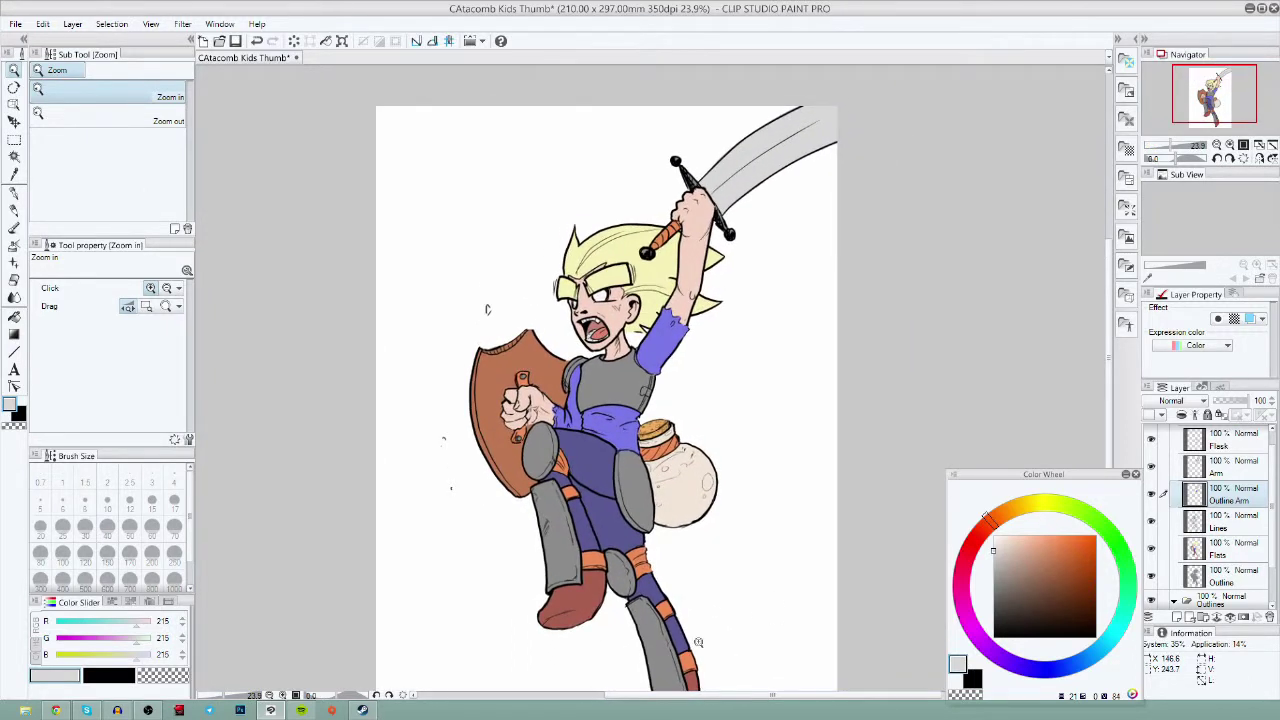
- Try to merge the Flats and Outline Arm layers
click(1232, 550)
right_click(1238, 555)
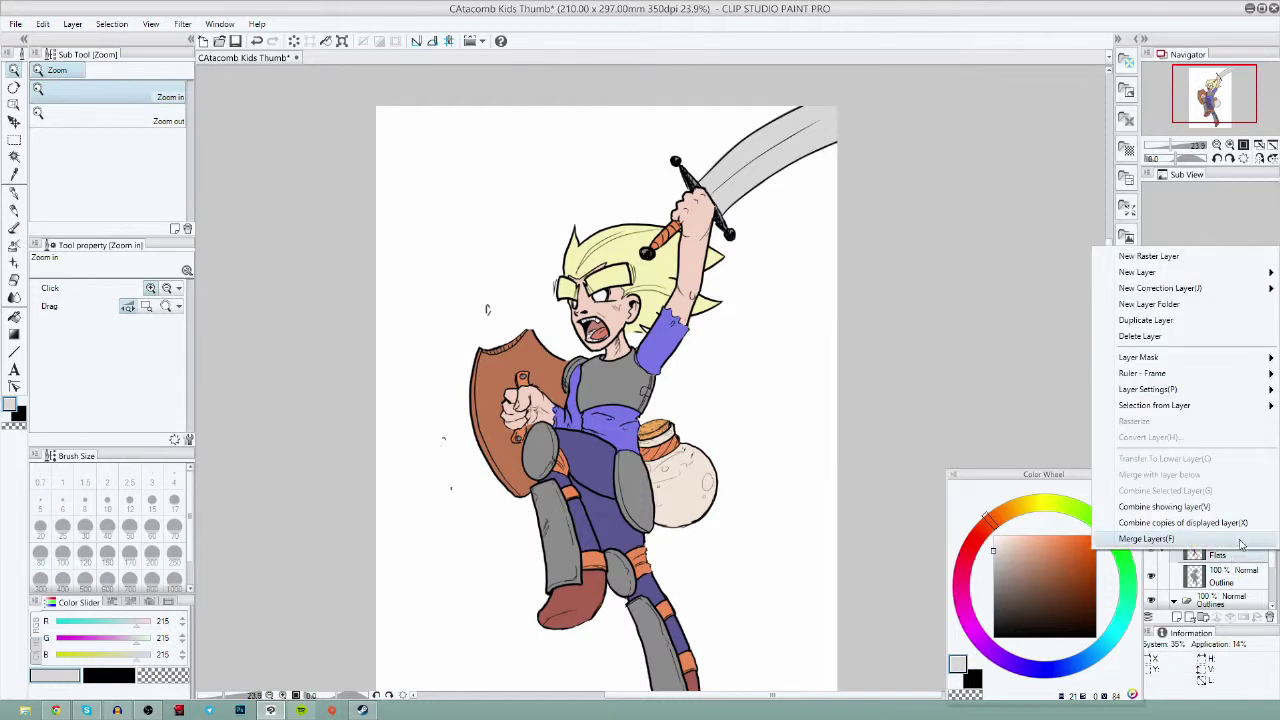
click(1240, 541)
key(ctrl+z)
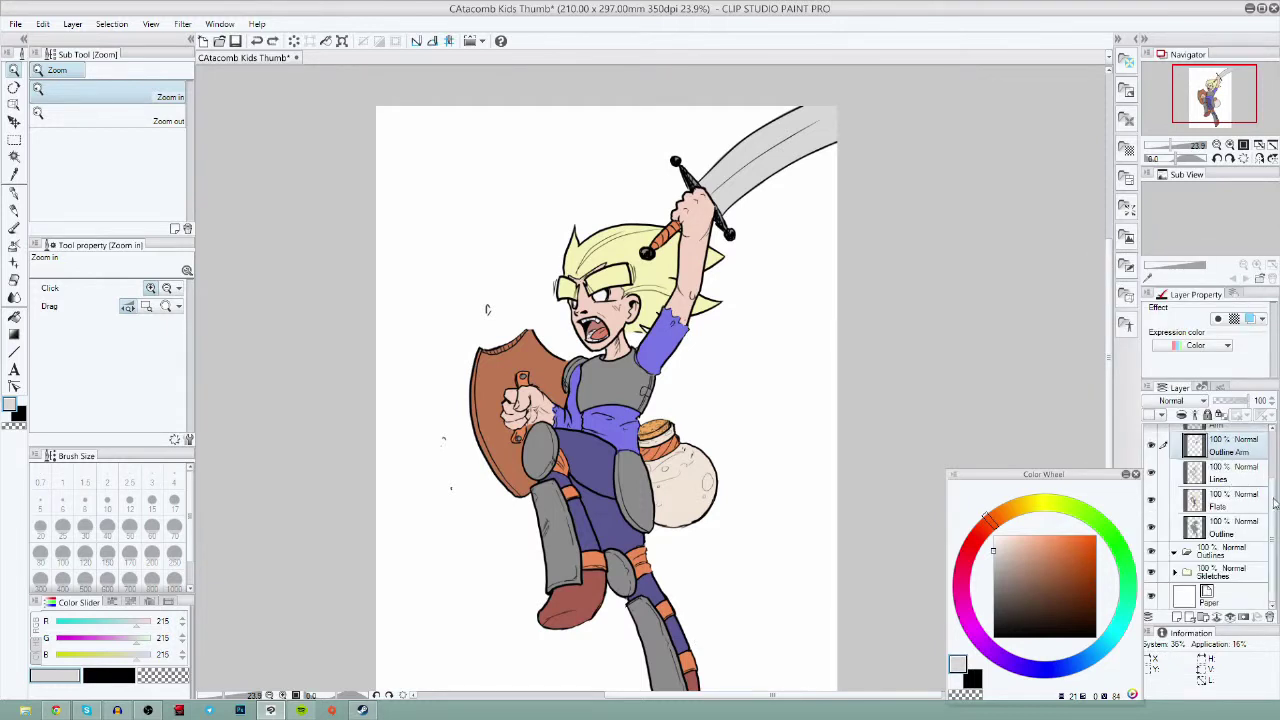
drag(1272, 492, 1273, 436)
click(1175, 436)
click(1175, 436)
drag(1271, 489, 1272, 524)
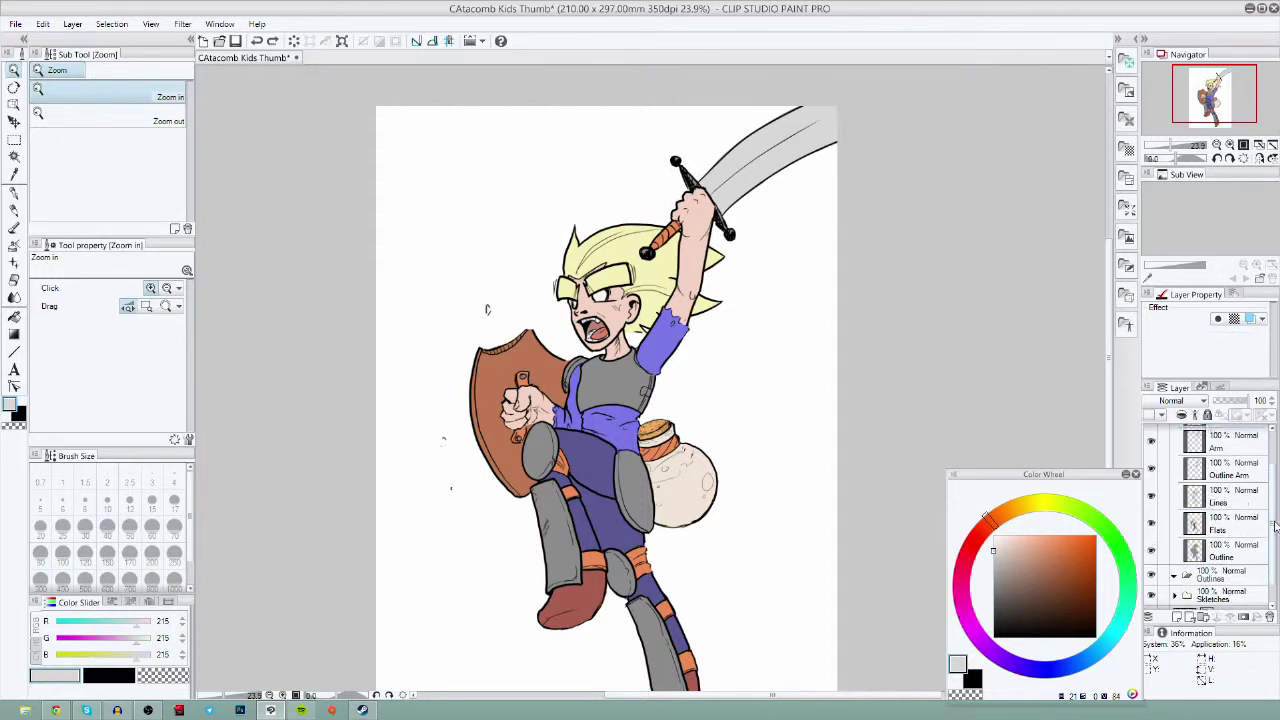
click(1244, 529)
click(1234, 475)
click(1236, 527)
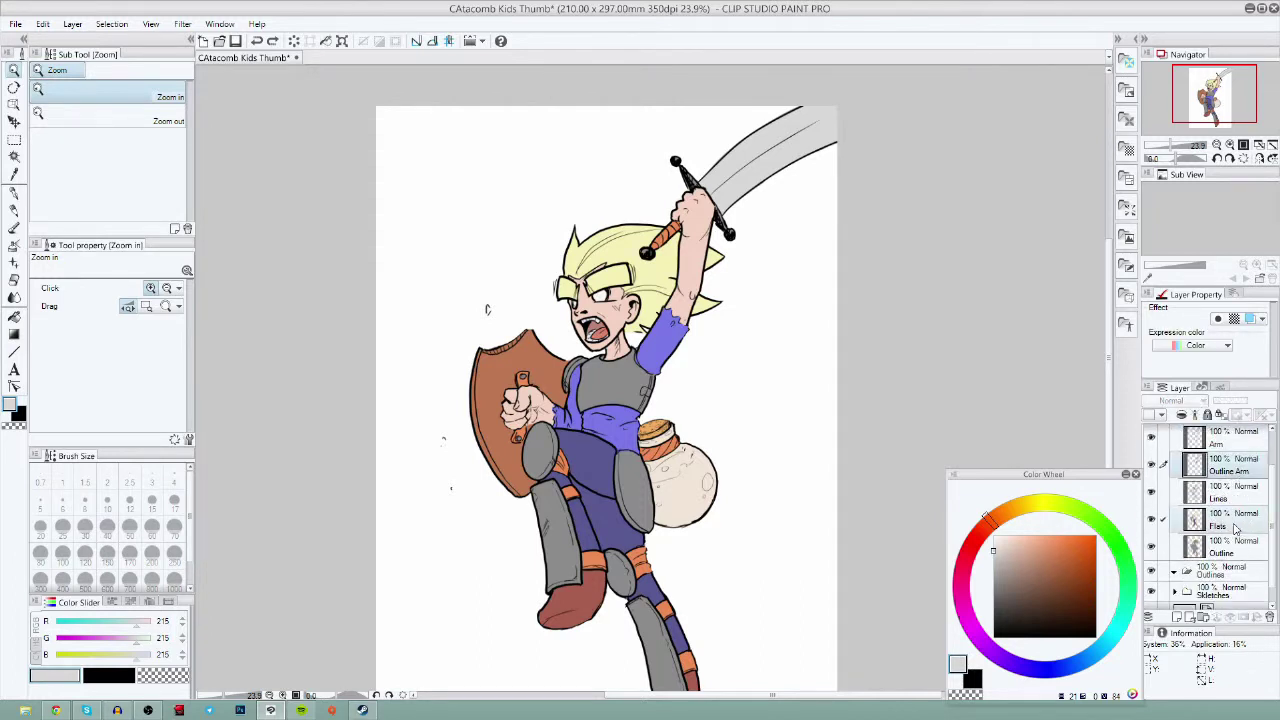
right_click(1233, 530)
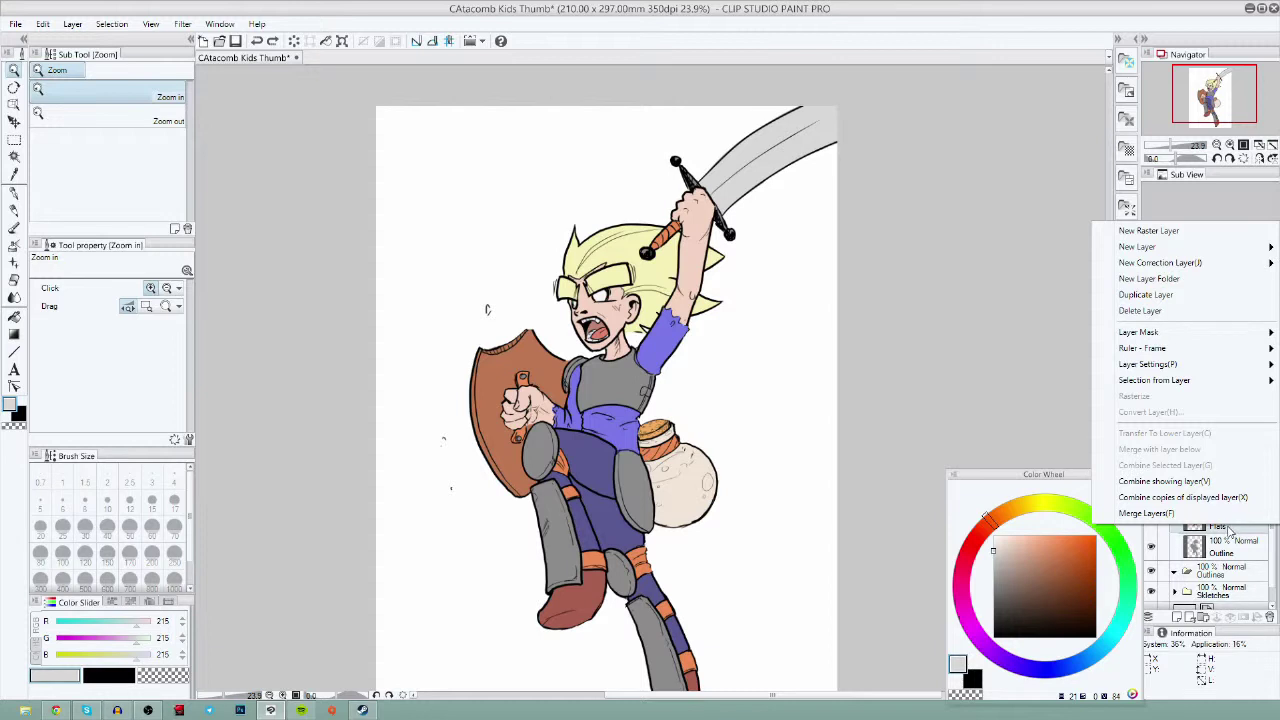
click(1136, 535)
- Add a new raster layer above the Lines & Outline folder and set its blending mode to Multiply
drag(737, 547, 806, 505)
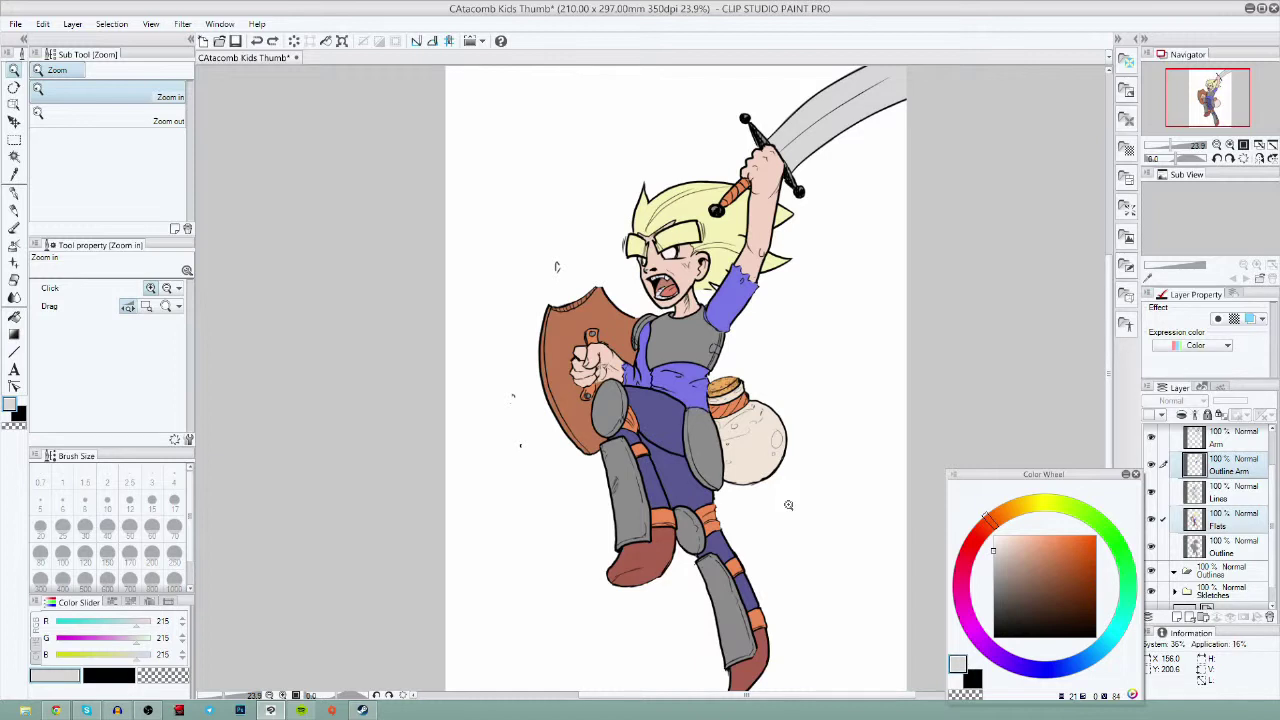
scroll(1254, 495, up, 2)
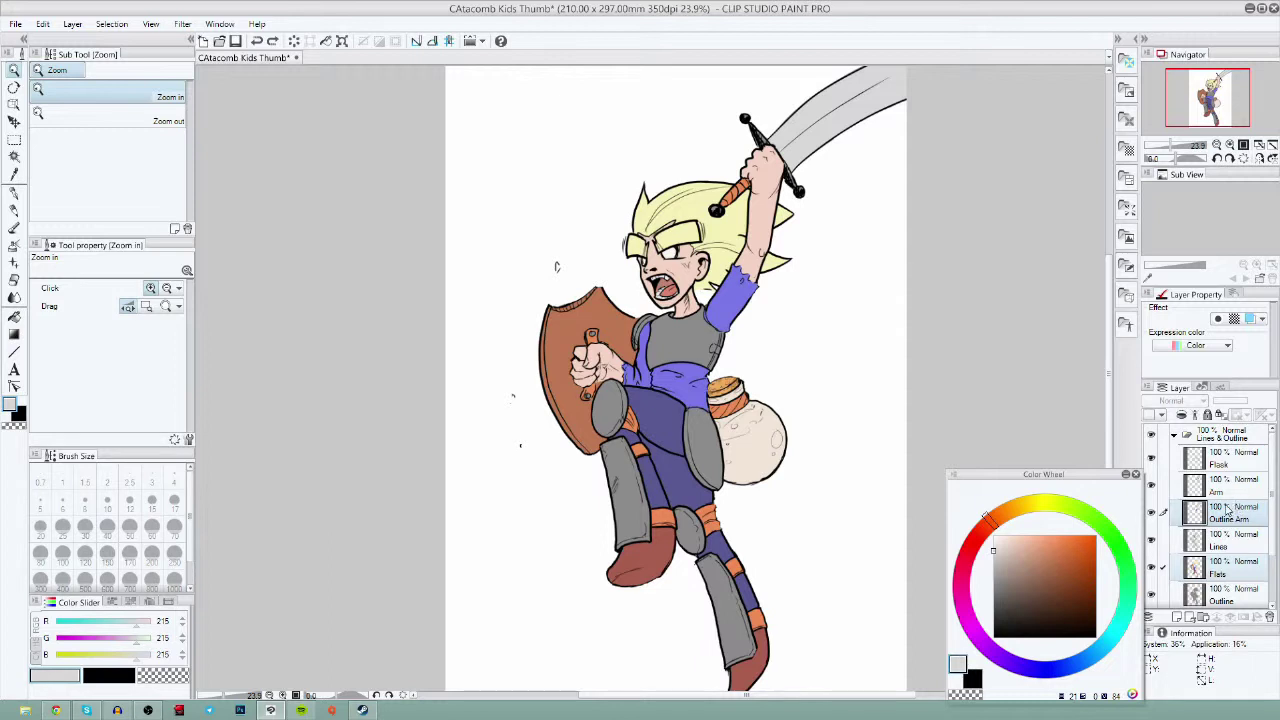
click(1180, 616)
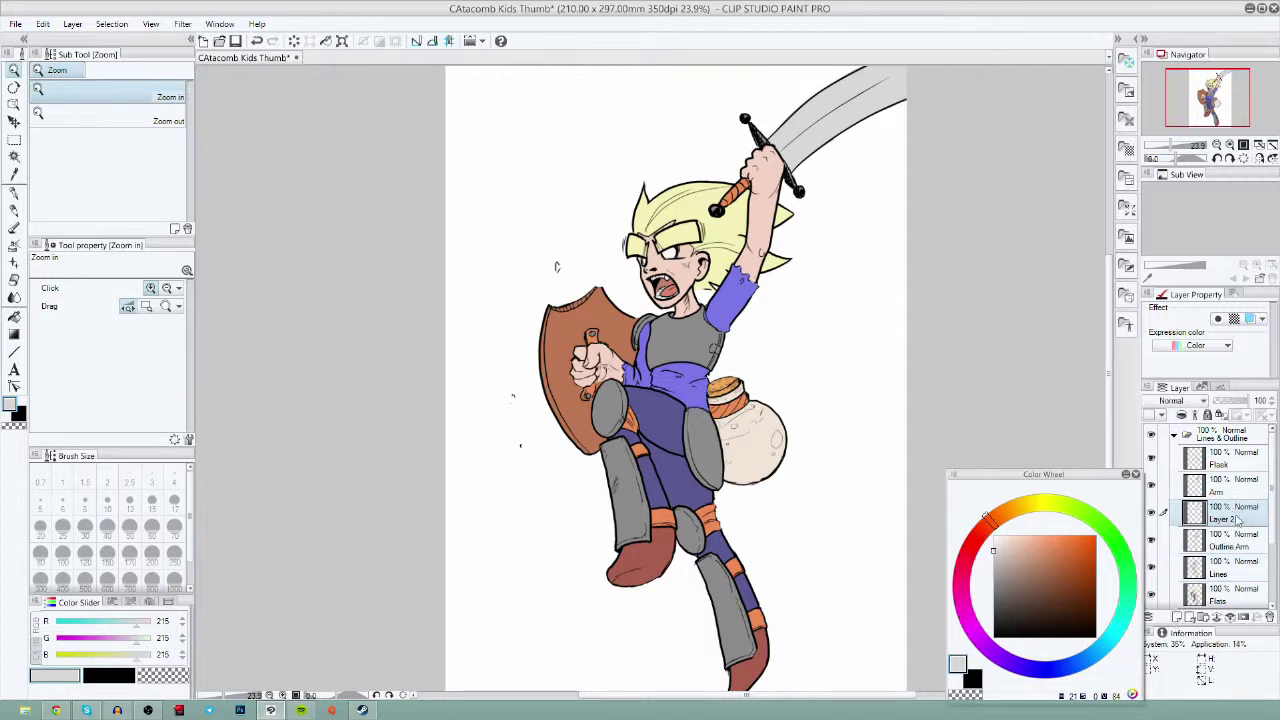
click(1174, 462)
click(1180, 400)
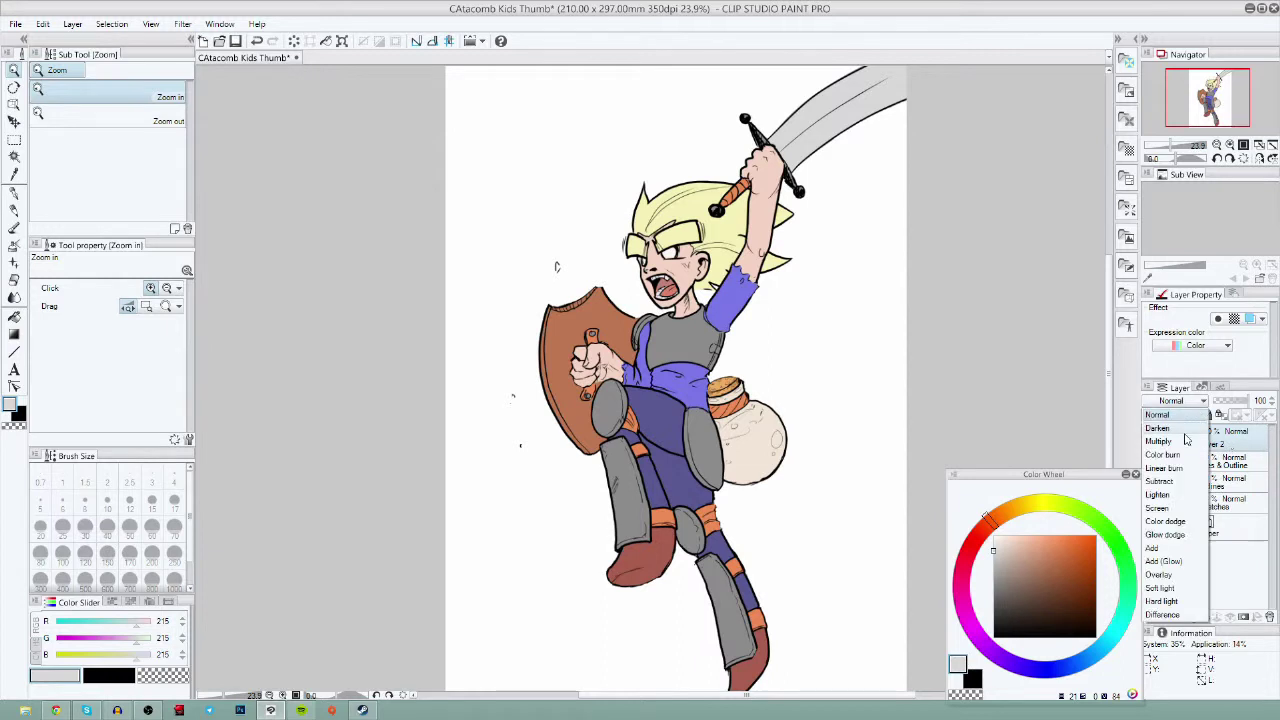
click(1190, 450)
- Shade the face, ear and neck in pale peach (RGB 250, 221, 206) with the Smooth brush at size 57.9 and density 11
scroll(690, 208, down, 1)
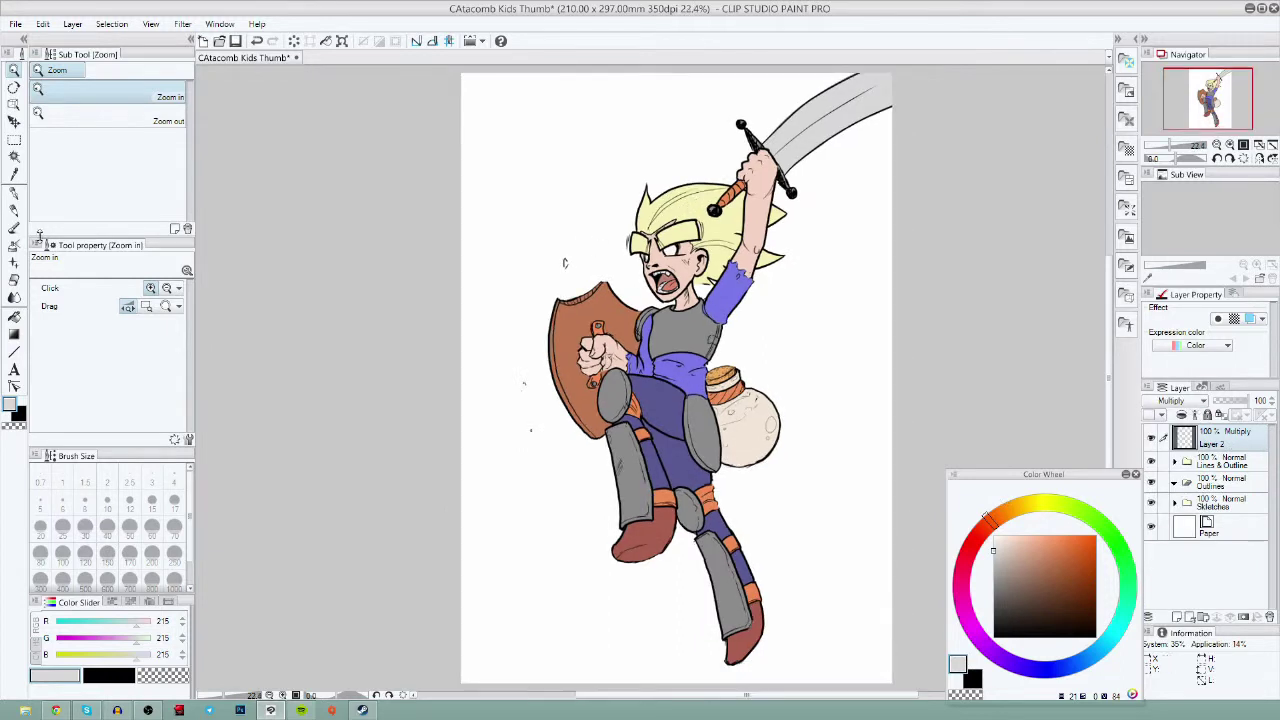
key(b)
click(1011, 544)
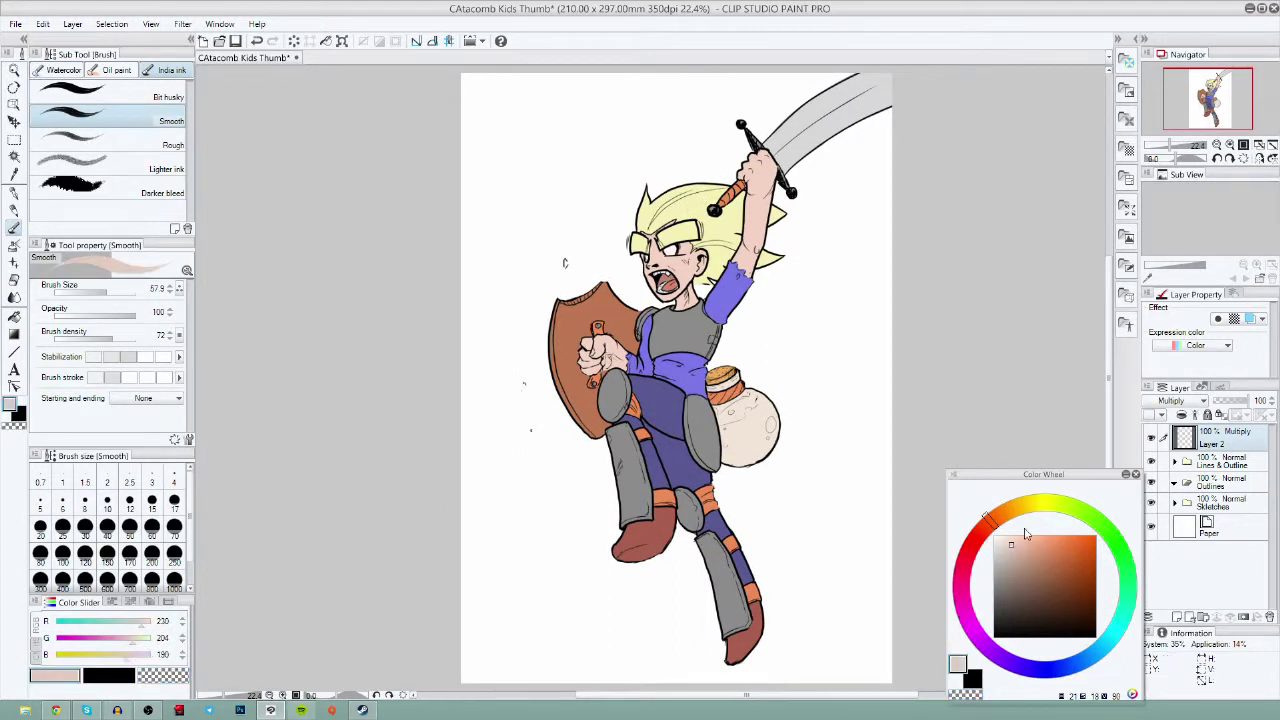
drag(1011, 545, 1017, 541)
key(ctrl+space)
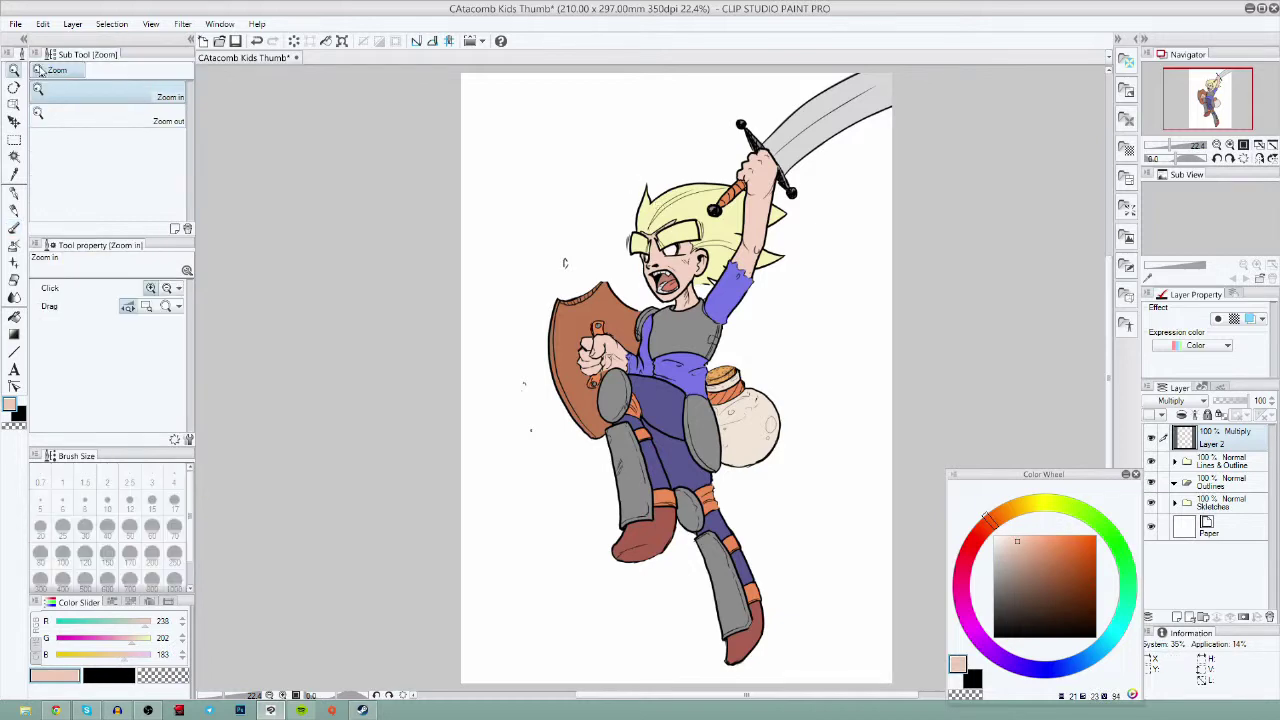
drag(683, 234, 722, 212)
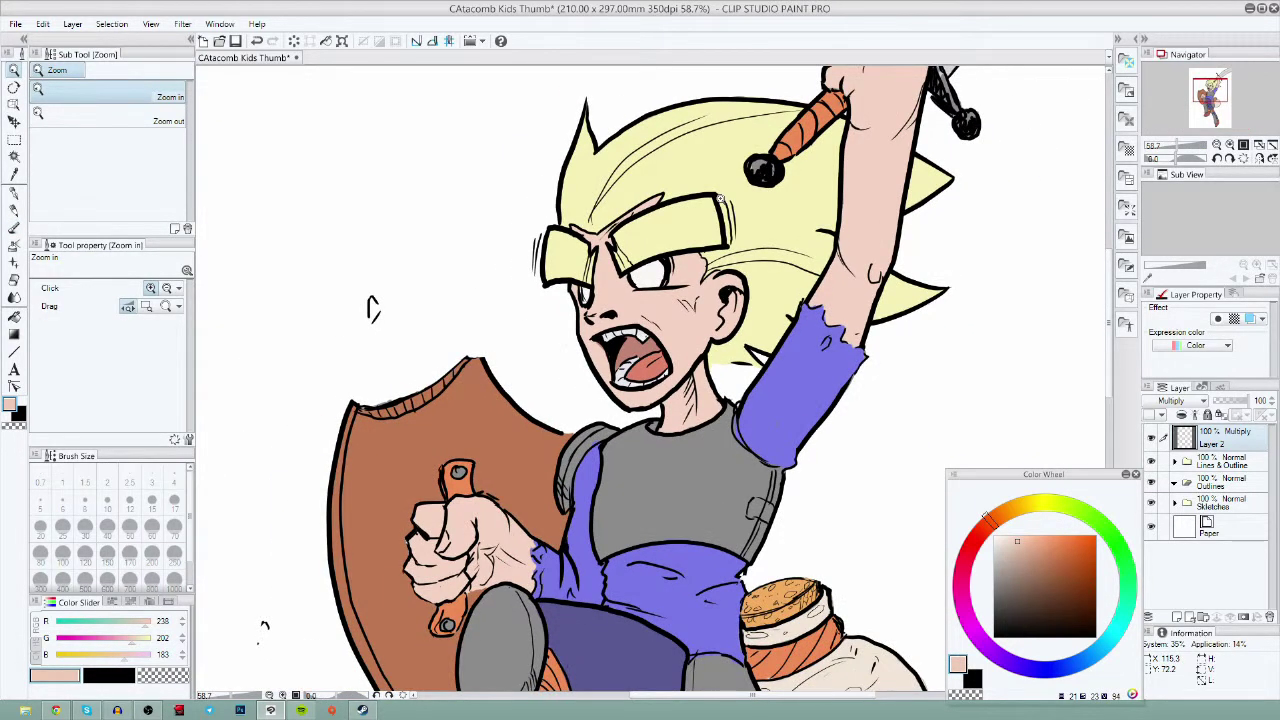
click(14, 228)
drag(112, 333, 58, 336)
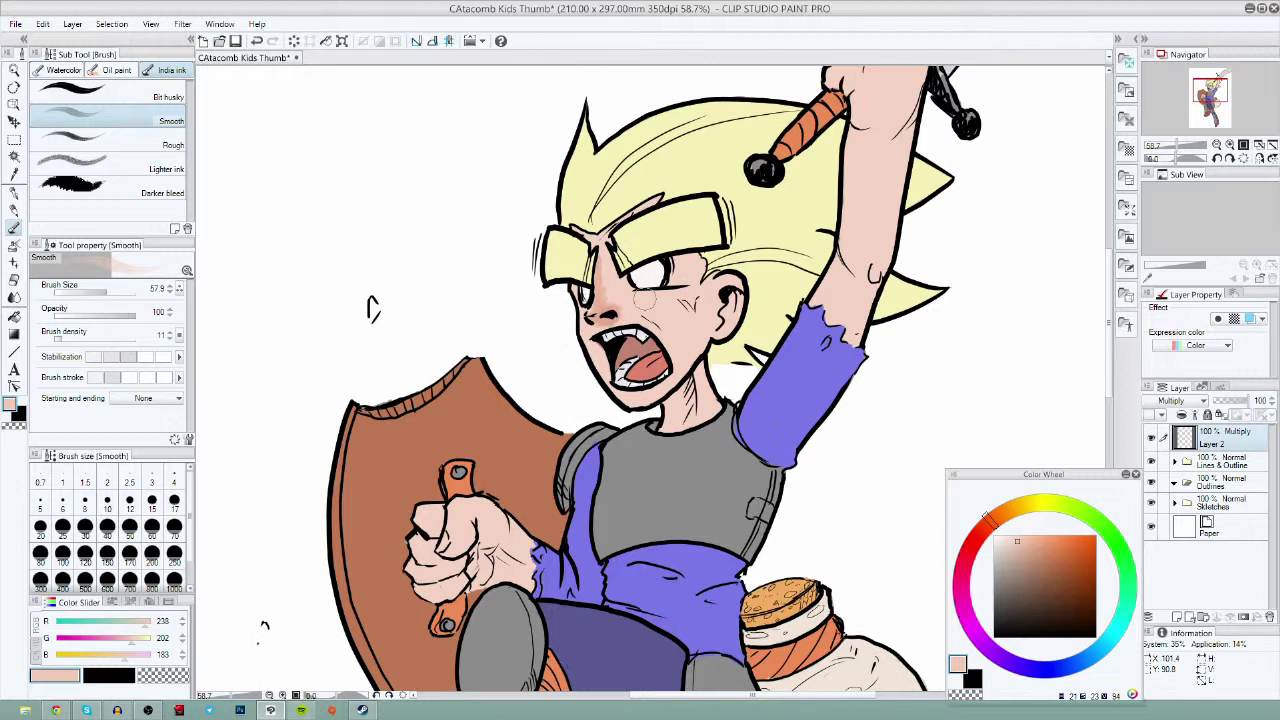
click(1011, 537)
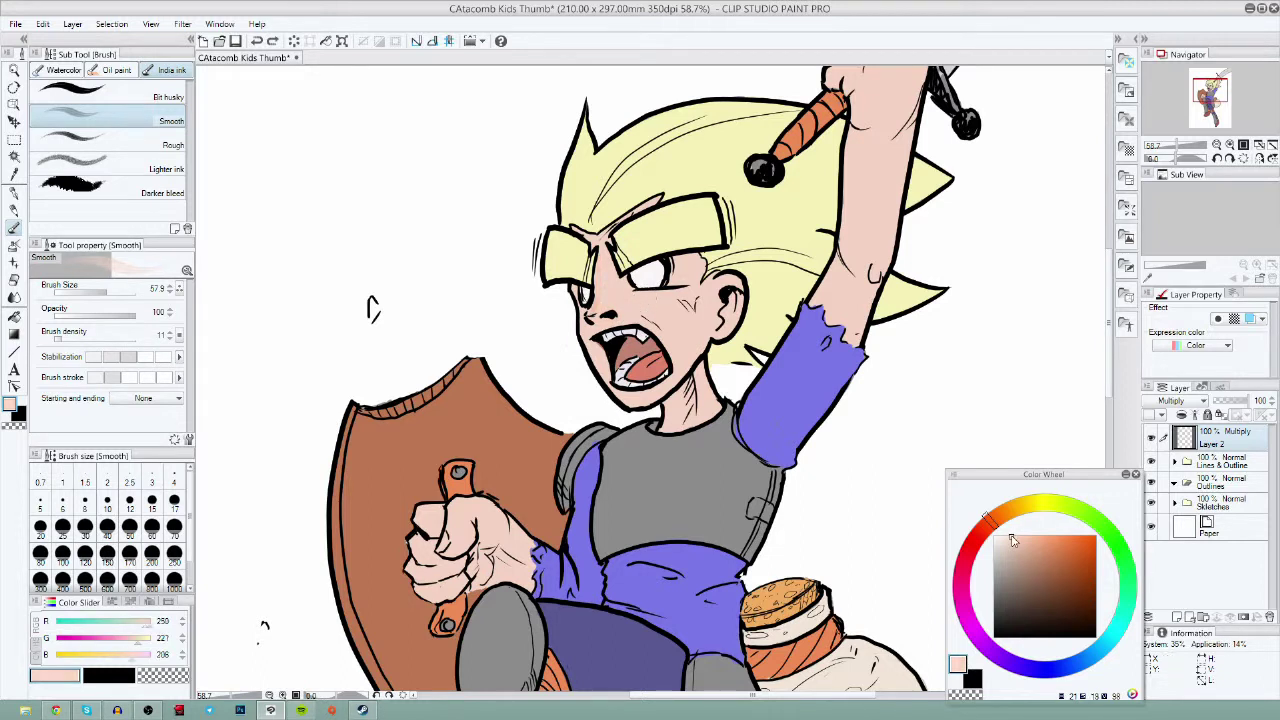
mouse_move(630, 292)
mouse_down()
mouse_move(671, 285)
mouse_move(676, 298)
mouse_move(687, 270)
mouse_up()
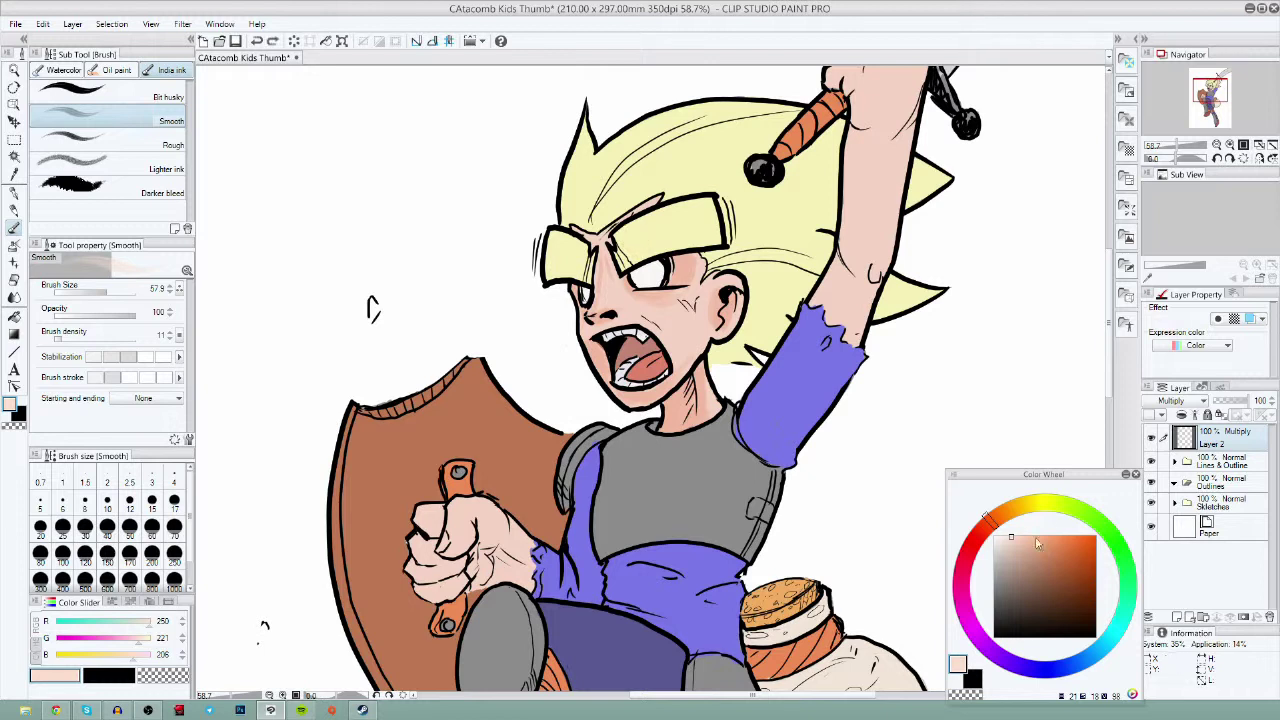
- Shade the hair and eyebrows on the Multiply layer in pale yellow (RGB 250, 247, 206)
click(1037, 501)
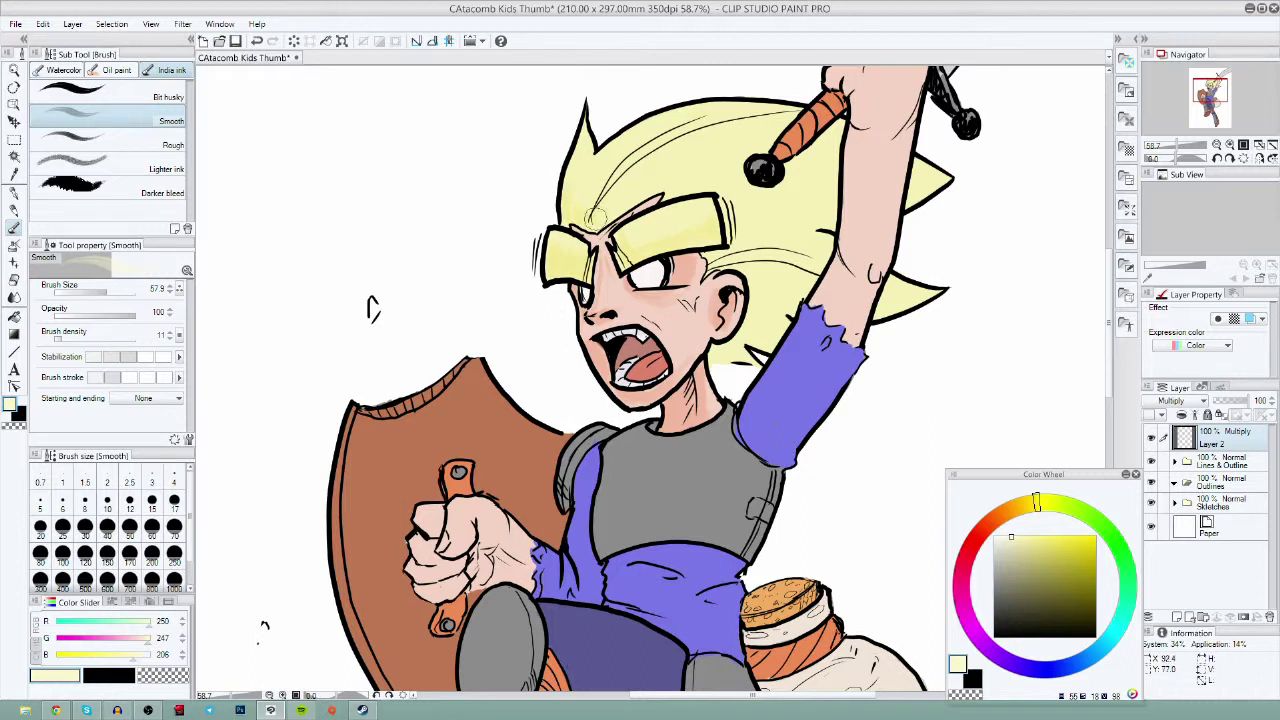
drag(850, 254, 668, 292)
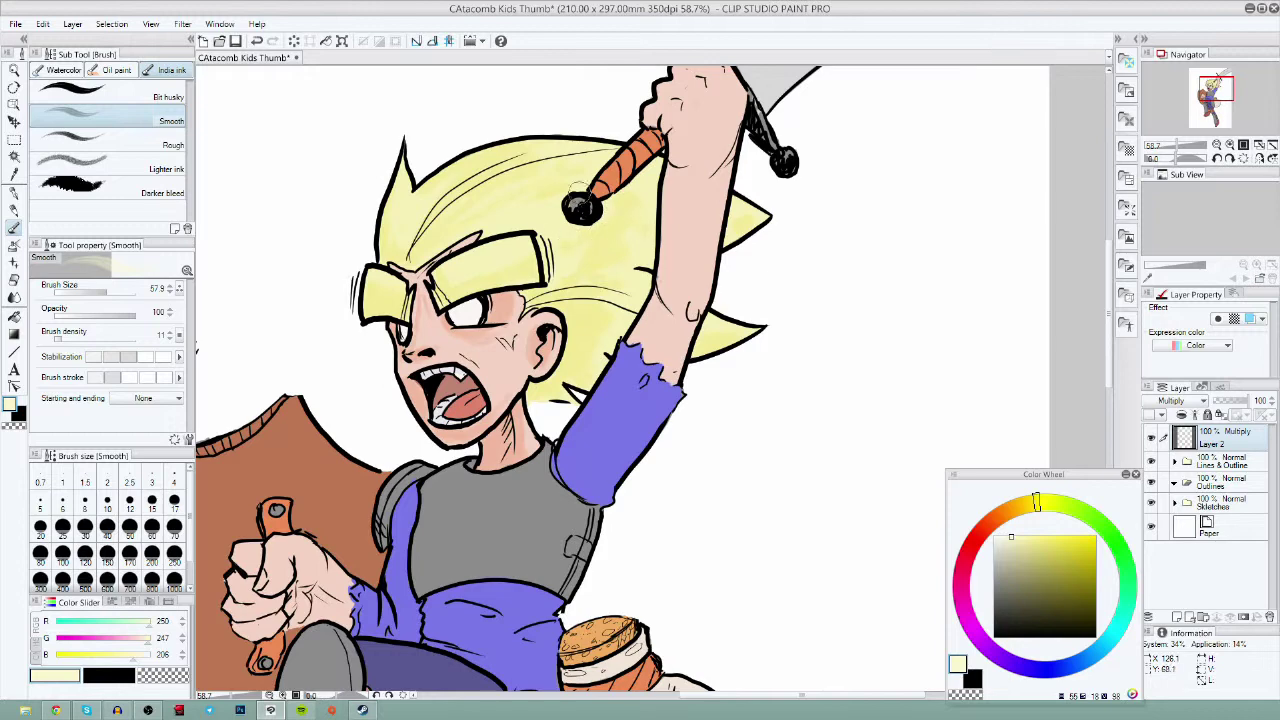
- Shade the raised sleeve and the shirt beside the chest armour in soft blue (RGB 161, 168, 227) on the Multiply layer
drag(196, 347, 375, 240)
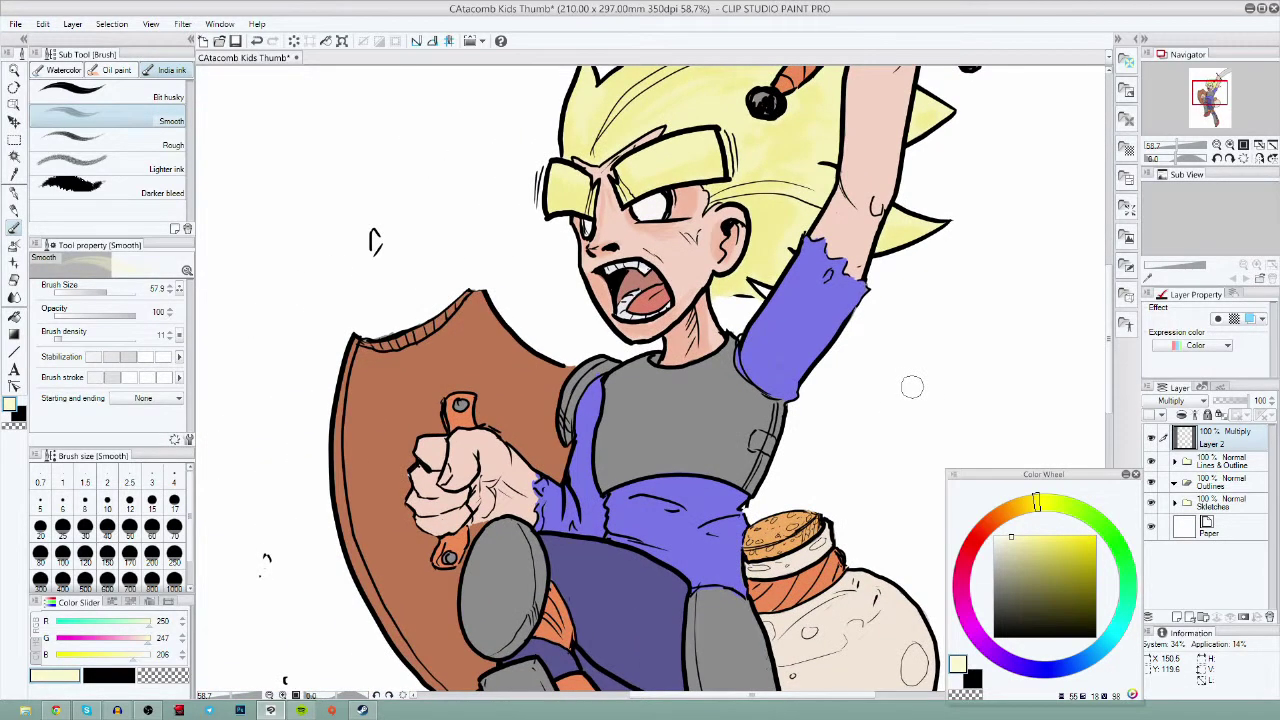
click(1052, 668)
mouse_move(826, 272)
mouse_down()
mouse_move(808, 262)
mouse_move(745, 365)
mouse_move(783, 388)
mouse_move(874, 336)
mouse_up()
mouse_move(647, 368)
mouse_down()
mouse_move(653, 344)
mouse_move(635, 434)
mouse_move(650, 457)
mouse_up()
click(1023, 545)
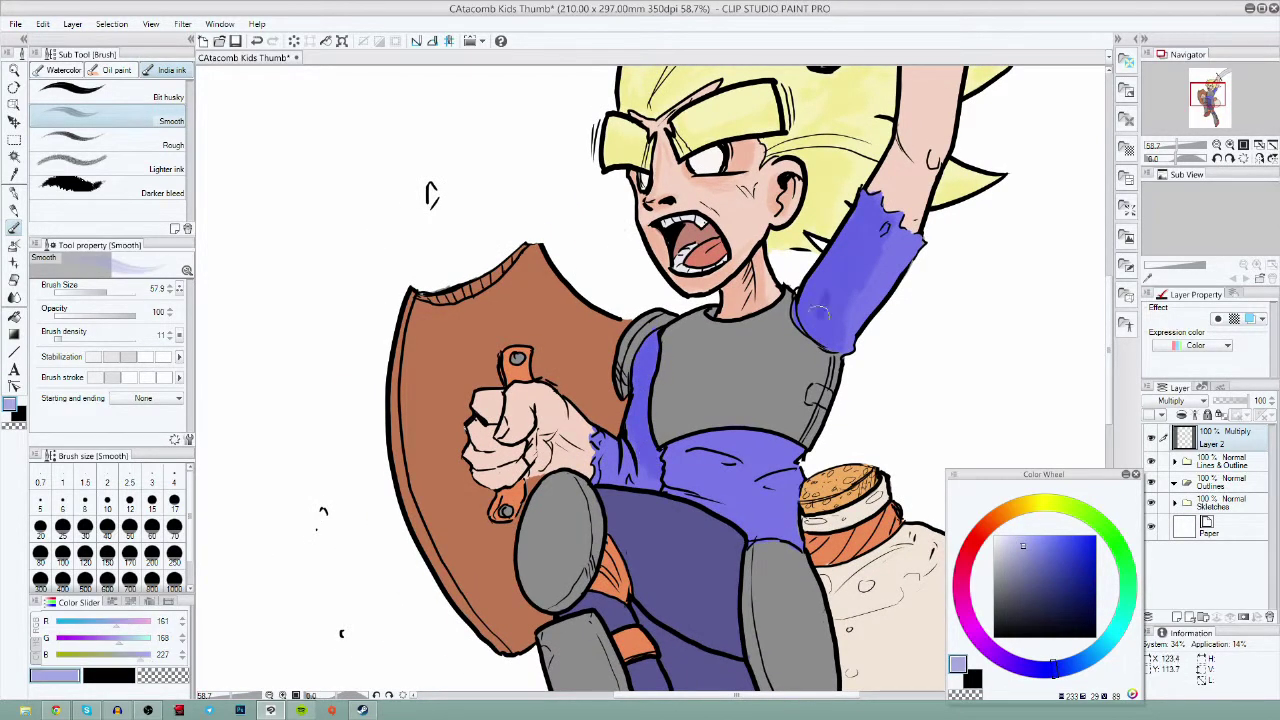
mouse_move(826, 266)
mouse_down()
mouse_move(800, 316)
mouse_move(855, 250)
mouse_move(828, 312)
mouse_move(832, 342)
mouse_up()
mouse_move(645, 364)
mouse_down()
mouse_move(634, 431)
mouse_move(651, 461)
mouse_move(626, 466)
mouse_move(601, 446)
mouse_move(602, 481)
mouse_move(649, 472)
mouse_up()
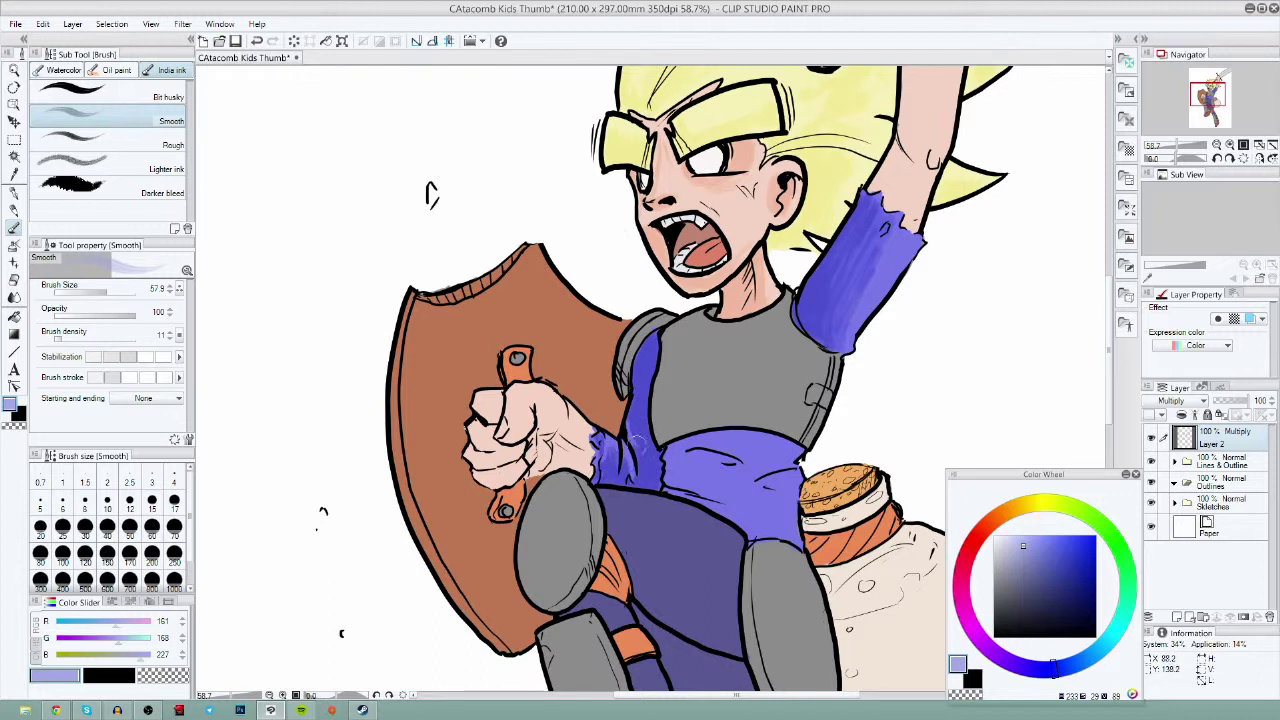
- Extend the soft blue shading (RGB 161, 168, 227) down the raised sleeve and over the shirt's midriff
mouse_move(860, 195)
mouse_down()
mouse_move(865, 215)
mouse_move(805, 315)
mouse_move(838, 333)
mouse_up()
mouse_move(673, 453)
mouse_down()
mouse_move(733, 438)
mouse_move(668, 464)
mouse_move(710, 490)
mouse_up()
mouse_move(780, 452)
mouse_down()
mouse_move(745, 468)
mouse_move(786, 496)
mouse_move(661, 481)
mouse_move(773, 475)
mouse_move(723, 510)
mouse_move(755, 532)
mouse_move(757, 498)
mouse_up()
mouse_move(685, 457)
mouse_down()
mouse_move(782, 472)
mouse_move(692, 478)
mouse_move(669, 462)
mouse_move(770, 440)
mouse_up()
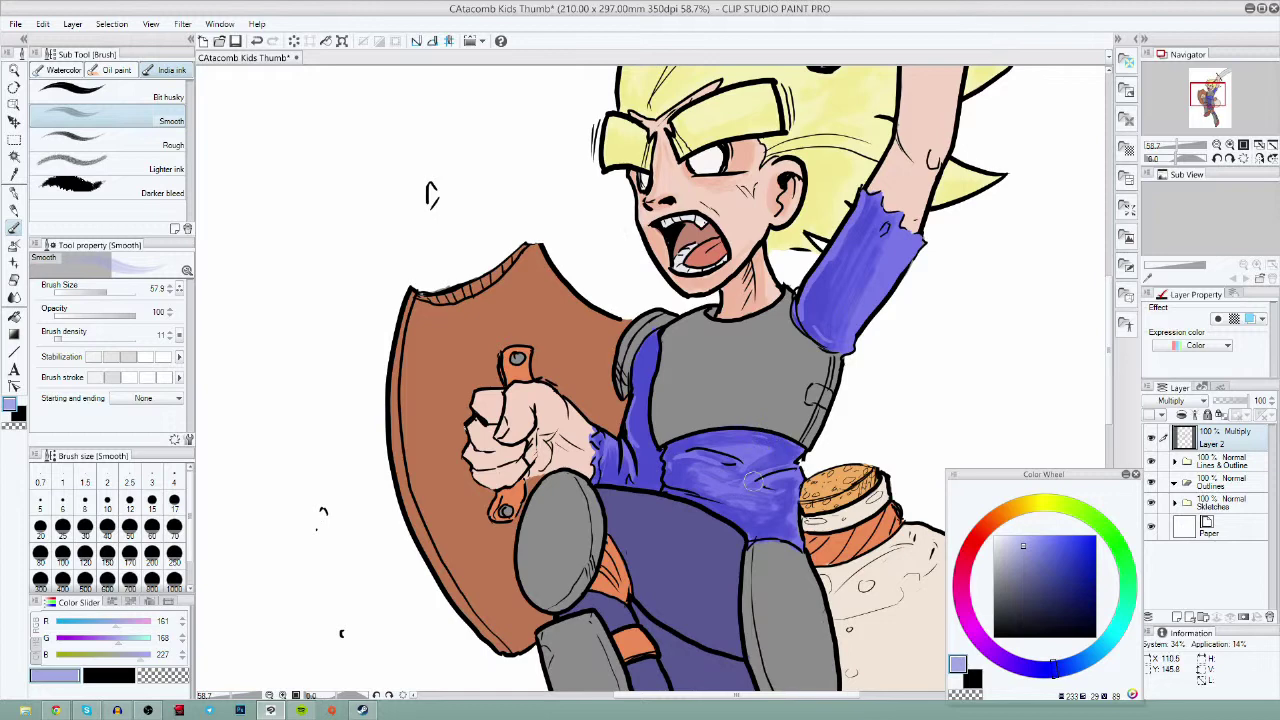
- Shade the trousers' front and rear thighs in muted slate blue (RGB 112, 116, 152) on the Multiply layer
drag(844, 588, 946, 468)
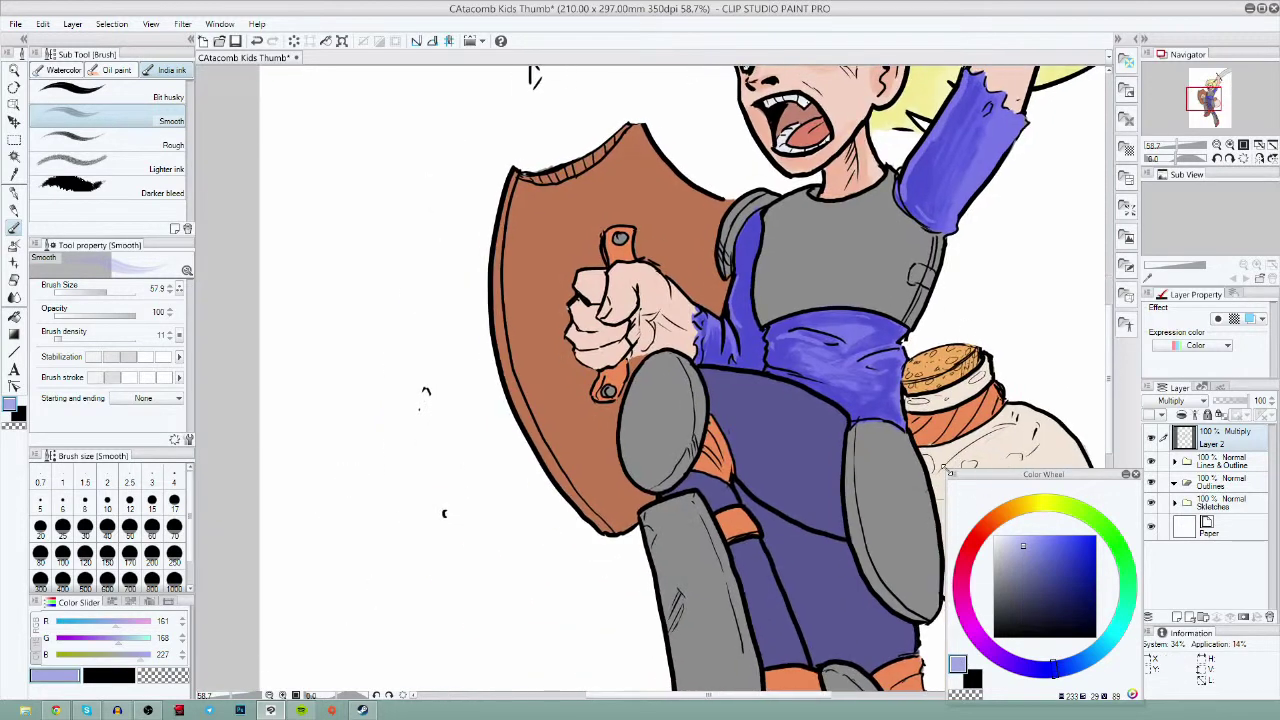
mouse_move(836, 452)
mouse_down()
mouse_move(778, 487)
mouse_move(747, 472)
mouse_move(781, 479)
mouse_move(842, 456)
mouse_move(819, 483)
mouse_move(832, 481)
mouse_move(749, 481)
mouse_move(769, 493)
mouse_move(750, 481)
mouse_move(826, 461)
mouse_move(792, 512)
mouse_move(839, 527)
mouse_up()
key(ctrl+z)
click(1021, 576)
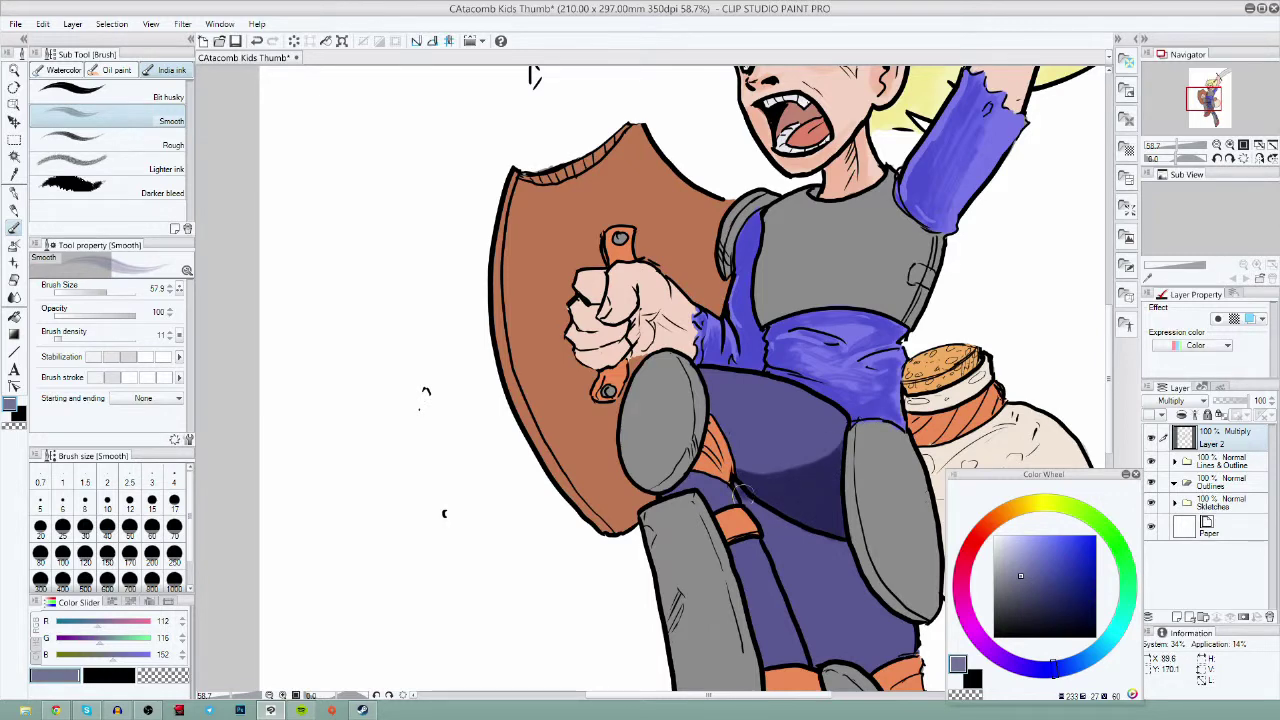
drag(742, 494, 769, 523)
drag(836, 573, 818, 499)
mouse_move(871, 554)
mouse_down()
mouse_move(800, 581)
mouse_move(806, 567)
mouse_move(808, 581)
mouse_move(842, 575)
mouse_move(863, 552)
mouse_move(827, 530)
mouse_move(797, 576)
mouse_move(855, 526)
mouse_up()
- Shade the rear trouser leg down to the lowest orange band in the same slate blue
mouse_move(840, 583)
mouse_down()
mouse_move(780, 520)
mouse_move(745, 440)
mouse_move(765, 480)
mouse_move(801, 472)
mouse_move(785, 500)
mouse_move(820, 505)
mouse_move(758, 309)
mouse_up()
mouse_move(841, 470)
mouse_down()
mouse_move(832, 481)
mouse_move(862, 508)
mouse_move(854, 525)
mouse_move(825, 480)
mouse_move(806, 519)
mouse_move(845, 376)
mouse_up()
mouse_move(892, 472)
mouse_down()
mouse_move(907, 520)
mouse_move(761, 453)
mouse_up()
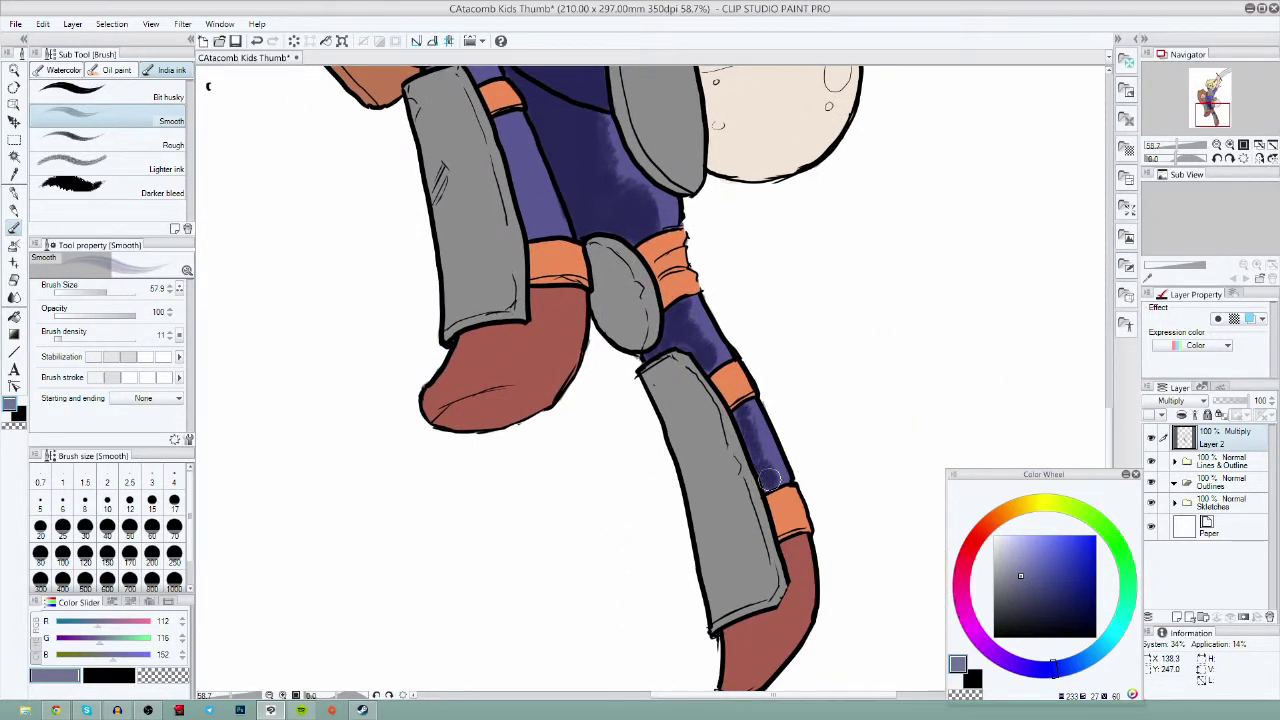
drag(696, 350, 710, 370)
- Shade the front thigh and the front lower leg beside the shin guard in slate blue
mouse_move(694, 389)
mouse_down()
mouse_move(709, 509)
mouse_move(884, 641)
mouse_up()
mouse_move(700, 302)
mouse_down()
mouse_move(755, 290)
mouse_move(787, 263)
mouse_move(782, 285)
mouse_move(722, 285)
mouse_up()
mouse_move(648, 302)
mouse_down()
mouse_move(625, 316)
mouse_move(670, 330)
mouse_up()
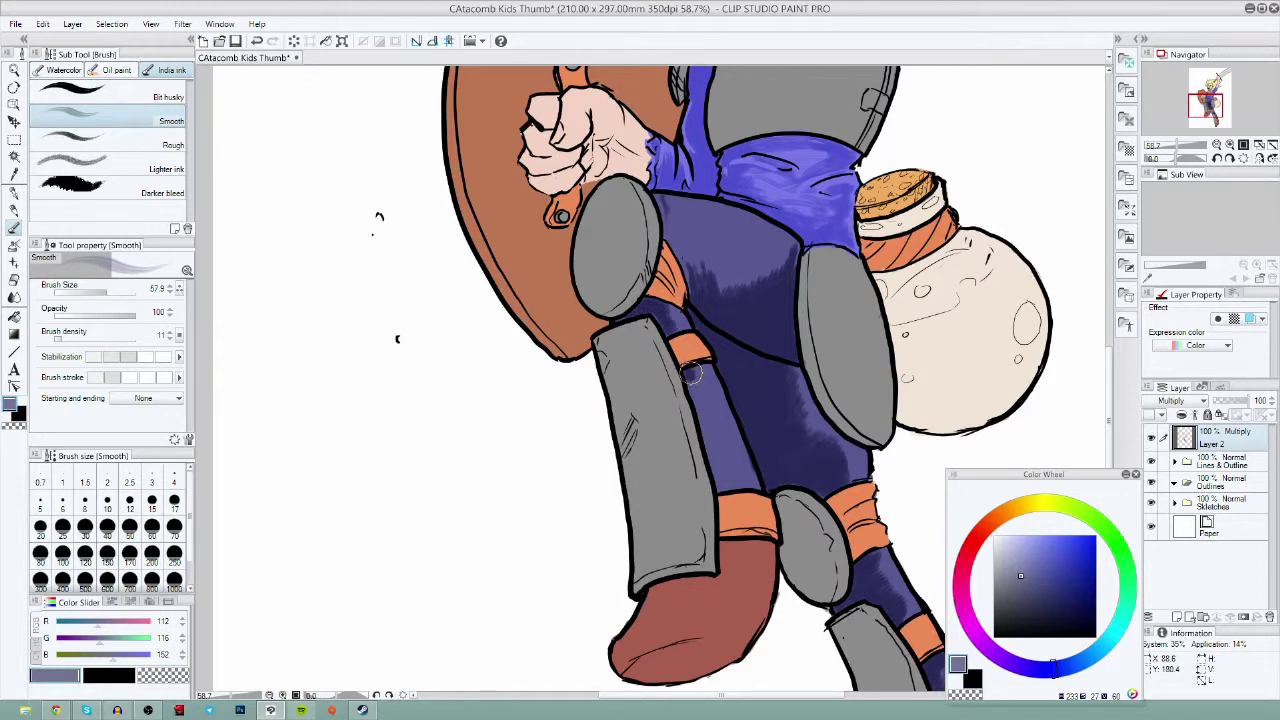
mouse_move(692, 372)
mouse_down()
mouse_move(720, 465)
mouse_move(698, 405)
mouse_up()
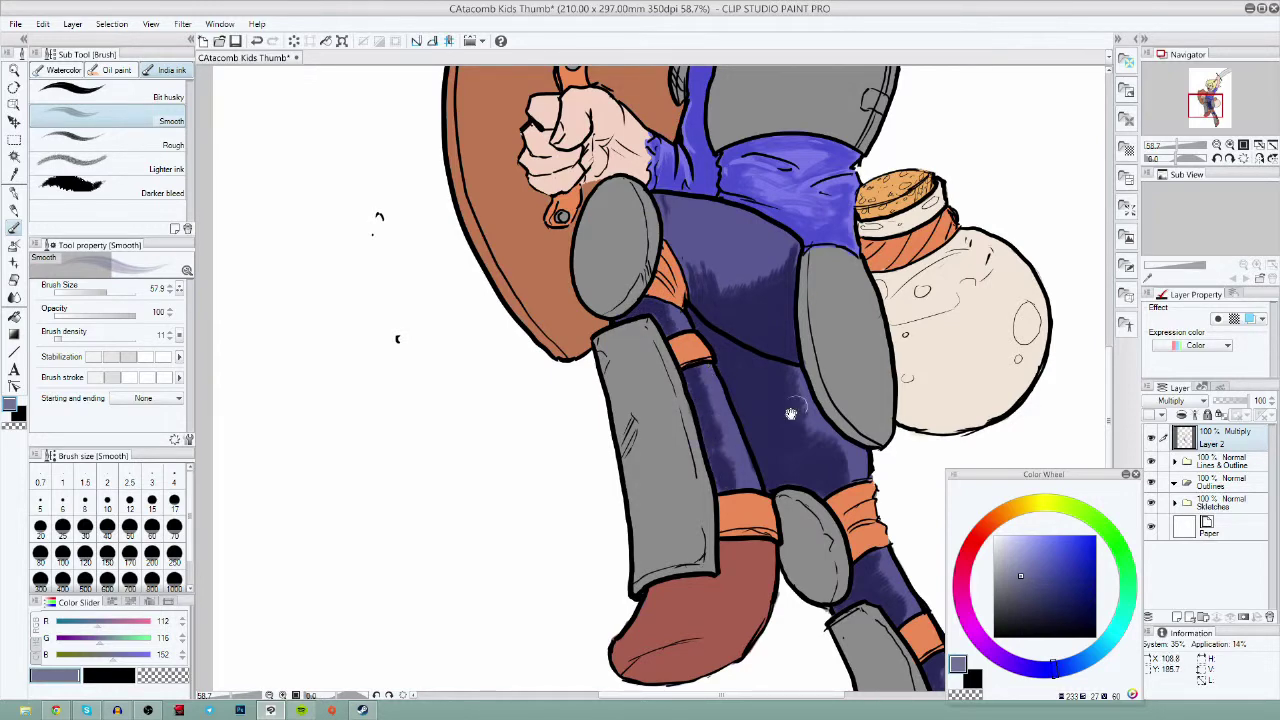
- Deepen the shading on the raised sleeve in soft blue (RGB 160, 168, 230)
drag(790, 413, 710, 603)
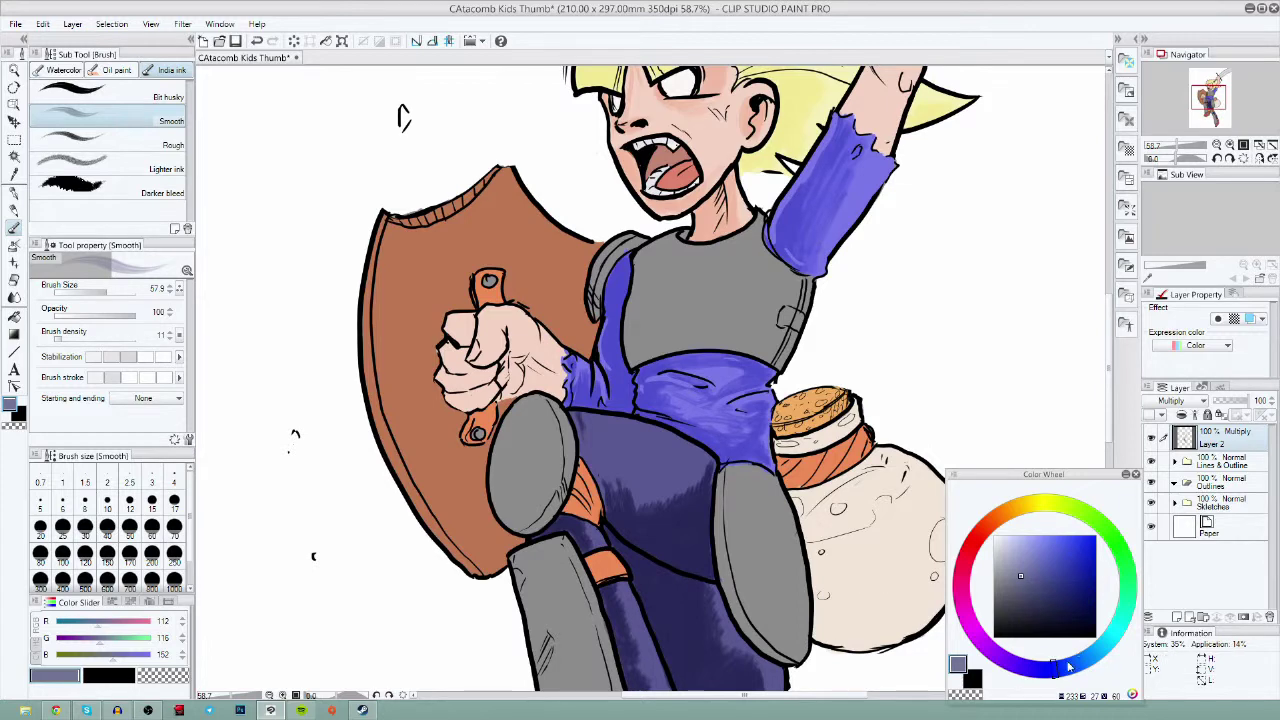
click(1024, 545)
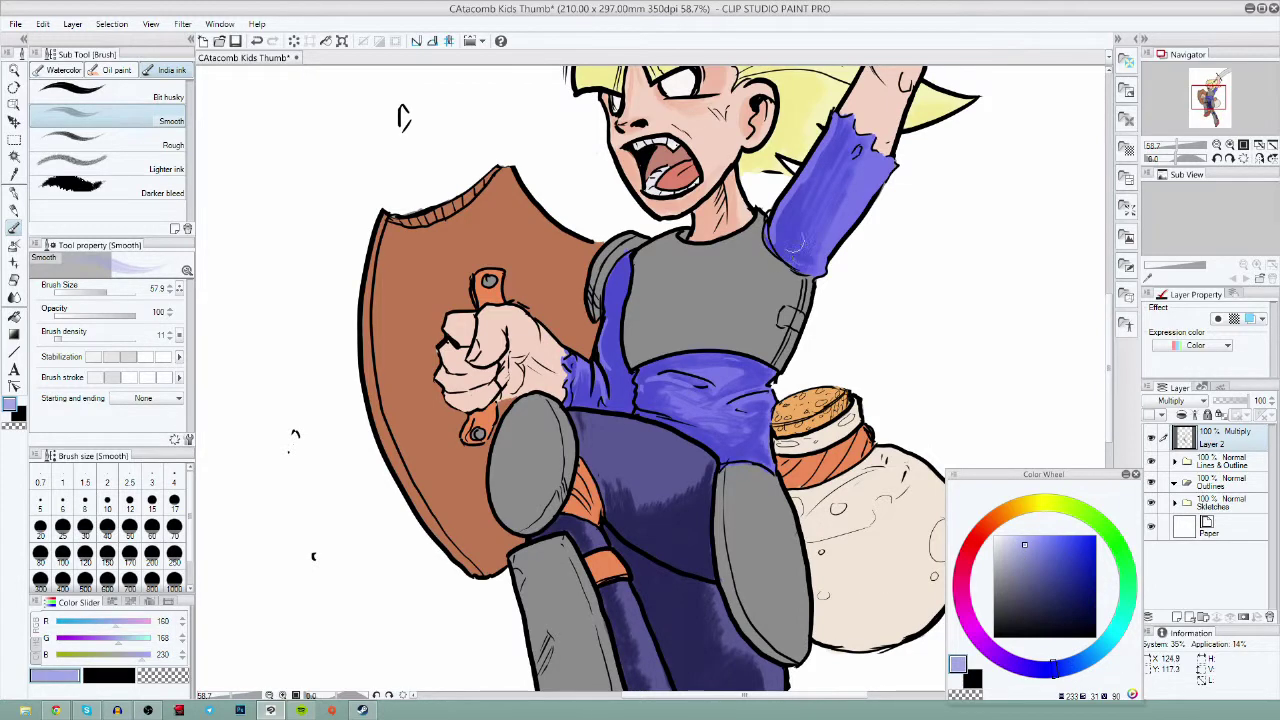
mouse_move(809, 232)
mouse_down()
mouse_move(843, 200)
mouse_move(857, 152)
mouse_move(845, 122)
mouse_move(836, 184)
mouse_move(810, 190)
mouse_move(775, 232)
mouse_move(826, 132)
mouse_up()
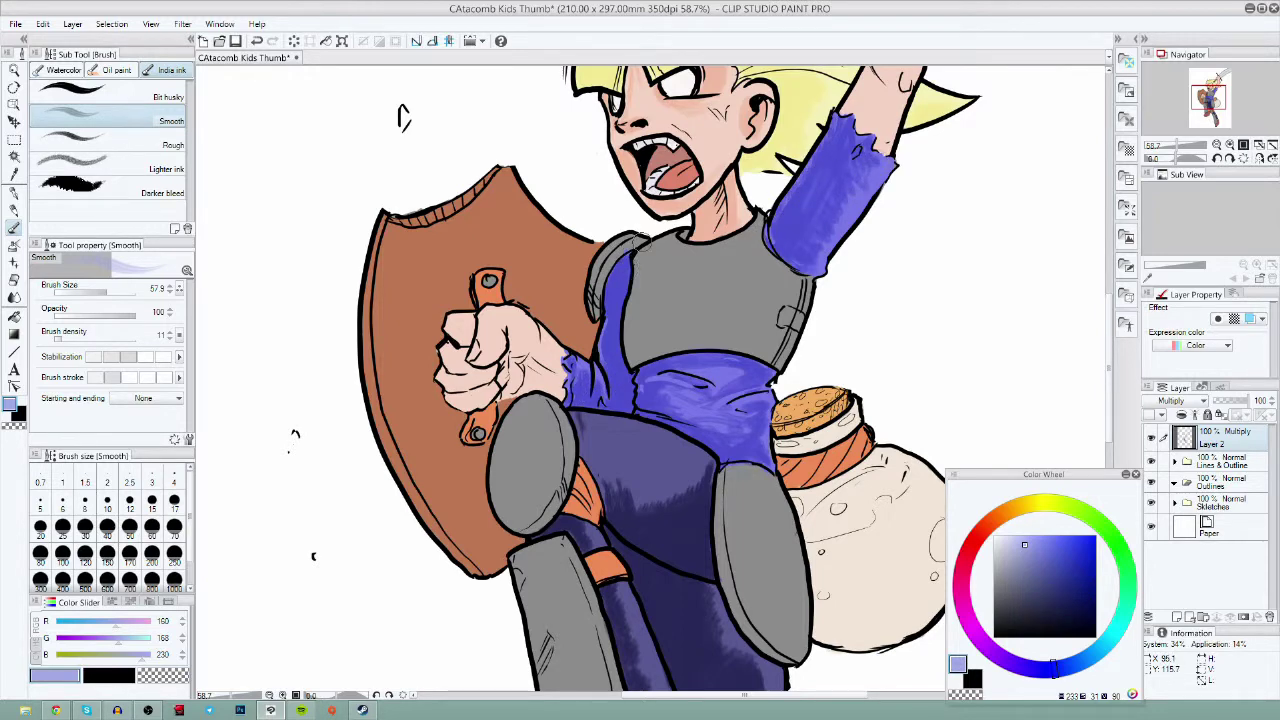
- Shade the chest armour in pale blue-grey (RGB 208, 210, 225) with the Smooth brush at size 86.6
mouse_move(852, 668)
mouse_down()
mouse_move(908, 597)
mouse_move(818, 560)
mouse_move(854, 591)
mouse_move(868, 668)
mouse_up()
click(1000, 547)
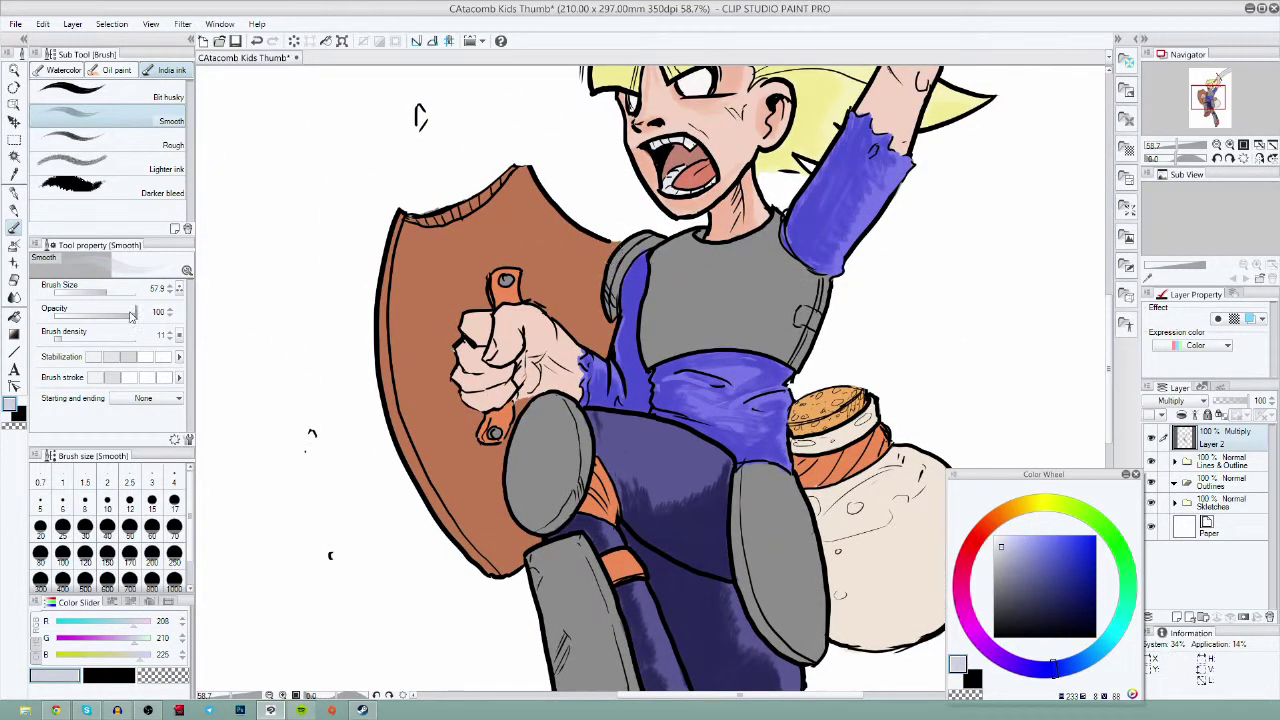
click(90, 291)
click(92, 289)
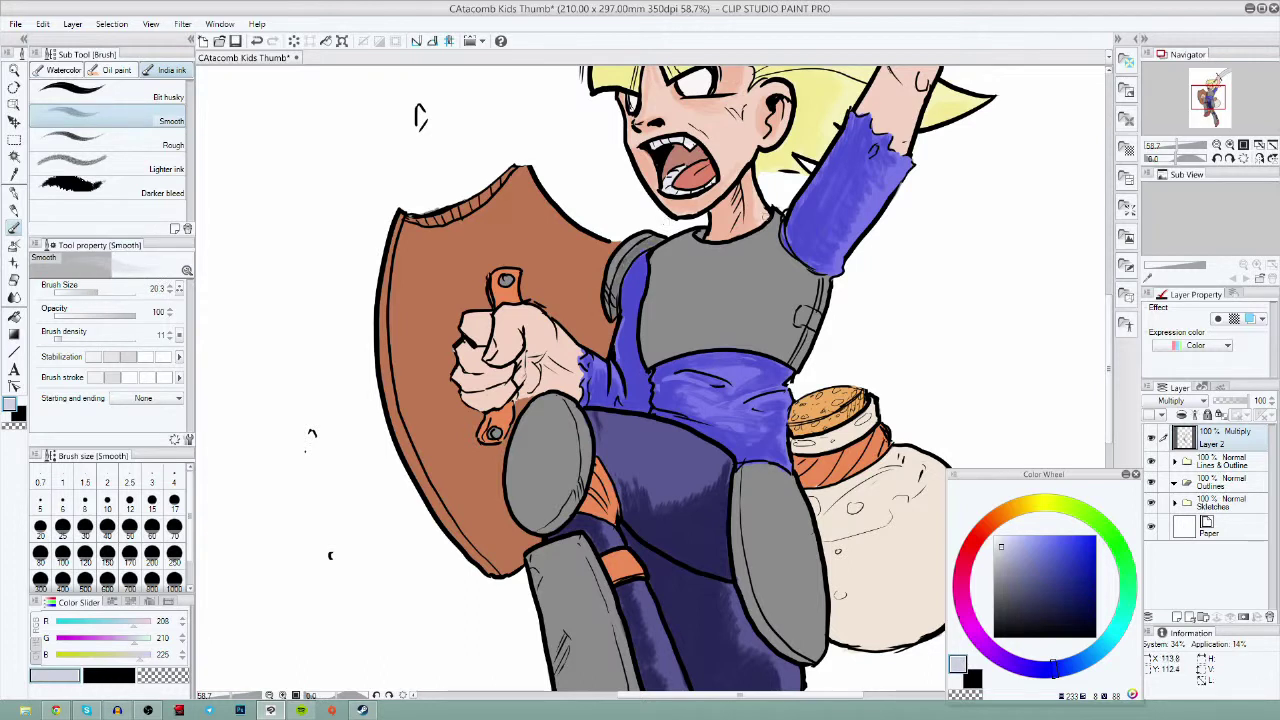
click(108, 290)
mouse_move(662, 257)
mouse_down()
mouse_move(698, 251)
mouse_move(679, 244)
mouse_move(659, 268)
mouse_move(644, 340)
mouse_move(654, 270)
mouse_move(629, 345)
mouse_move(684, 270)
mouse_move(769, 214)
mouse_move(729, 240)
mouse_move(682, 300)
mouse_move(731, 258)
mouse_move(659, 325)
mouse_move(644, 362)
mouse_move(696, 322)
mouse_up()
mouse_move(819, 267)
mouse_down()
mouse_move(752, 255)
mouse_move(790, 282)
mouse_move(755, 280)
mouse_move(755, 265)
mouse_move(662, 345)
mouse_move(772, 345)
mouse_move(810, 310)
mouse_up()
- Shade the edges of the two large knee guards in pale blue-grey
mouse_move(791, 505)
mouse_down()
mouse_move(788, 446)
mouse_move(768, 427)
mouse_up()
mouse_move(518, 448)
mouse_down()
mouse_move(549, 343)
mouse_move(552, 380)
mouse_move(516, 425)
mouse_up()
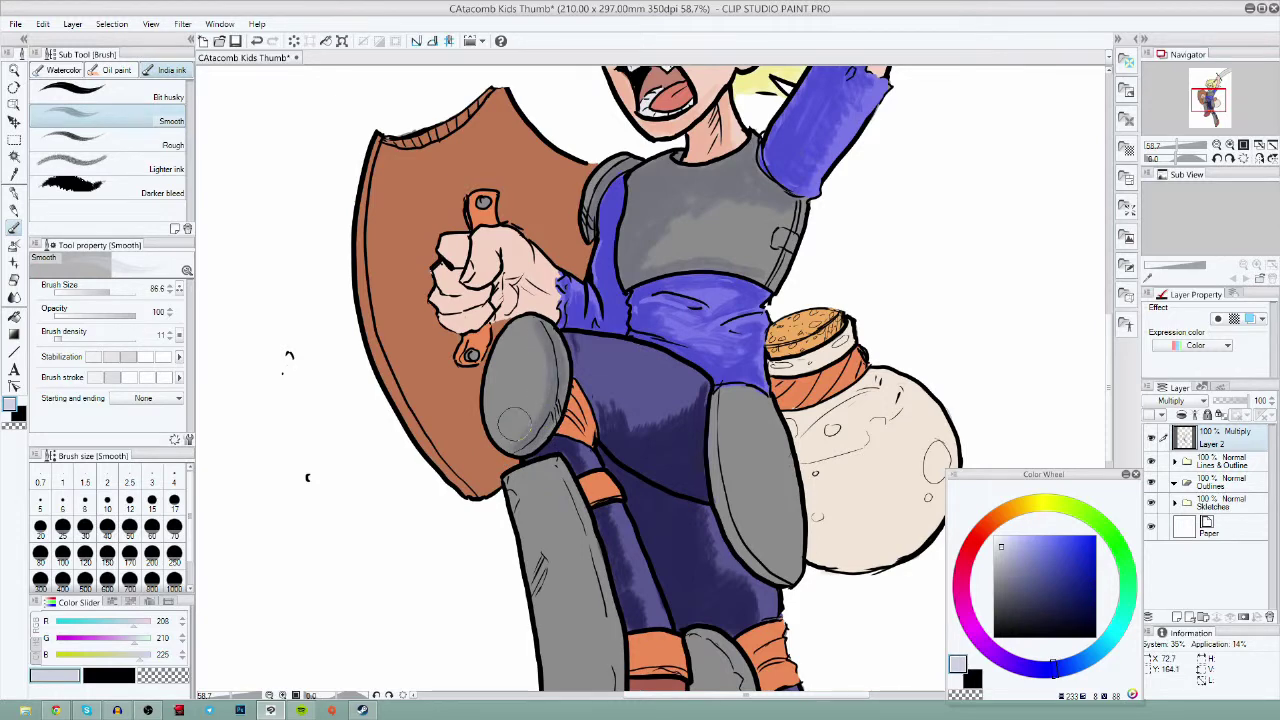
drag(715, 408, 644, 377)
drag(644, 377, 649, 460)
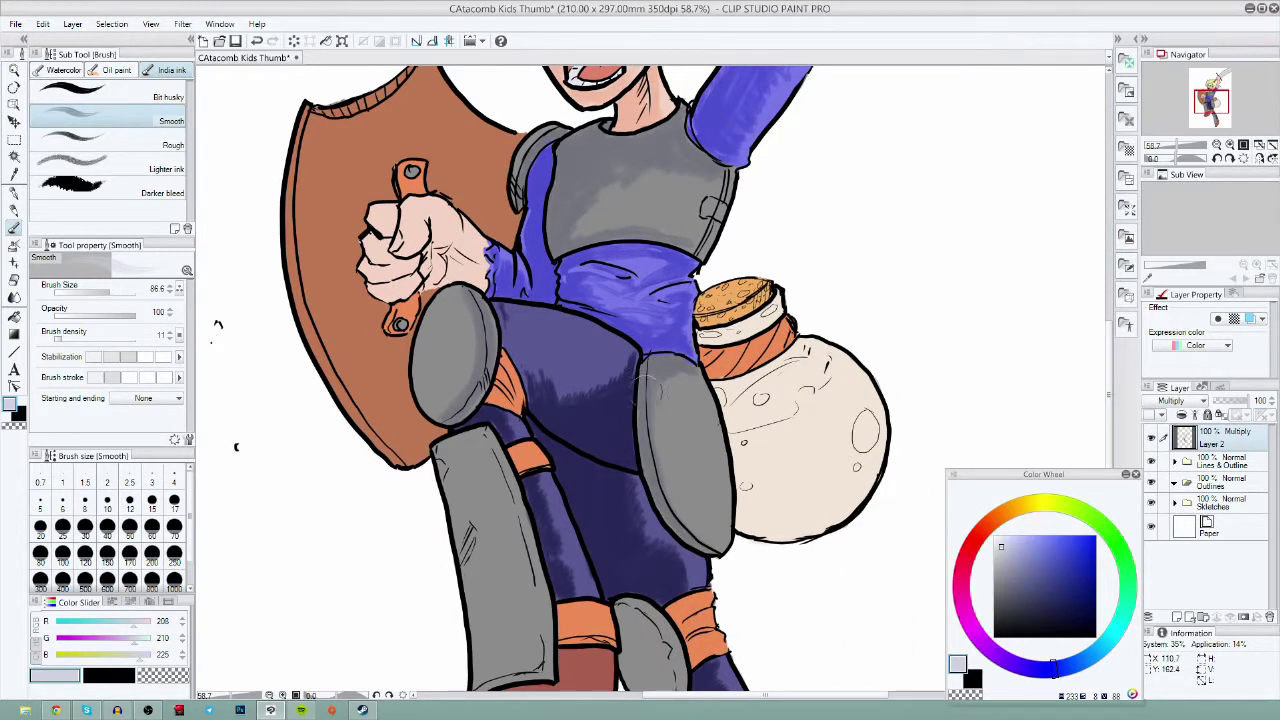
- Shade the edges of both shin guards in pale blue-grey, reducing the brush size to 30.4 for the rear one
mouse_move(676, 545)
mouse_down()
mouse_move(776, 531)
mouse_move(781, 420)
mouse_up()
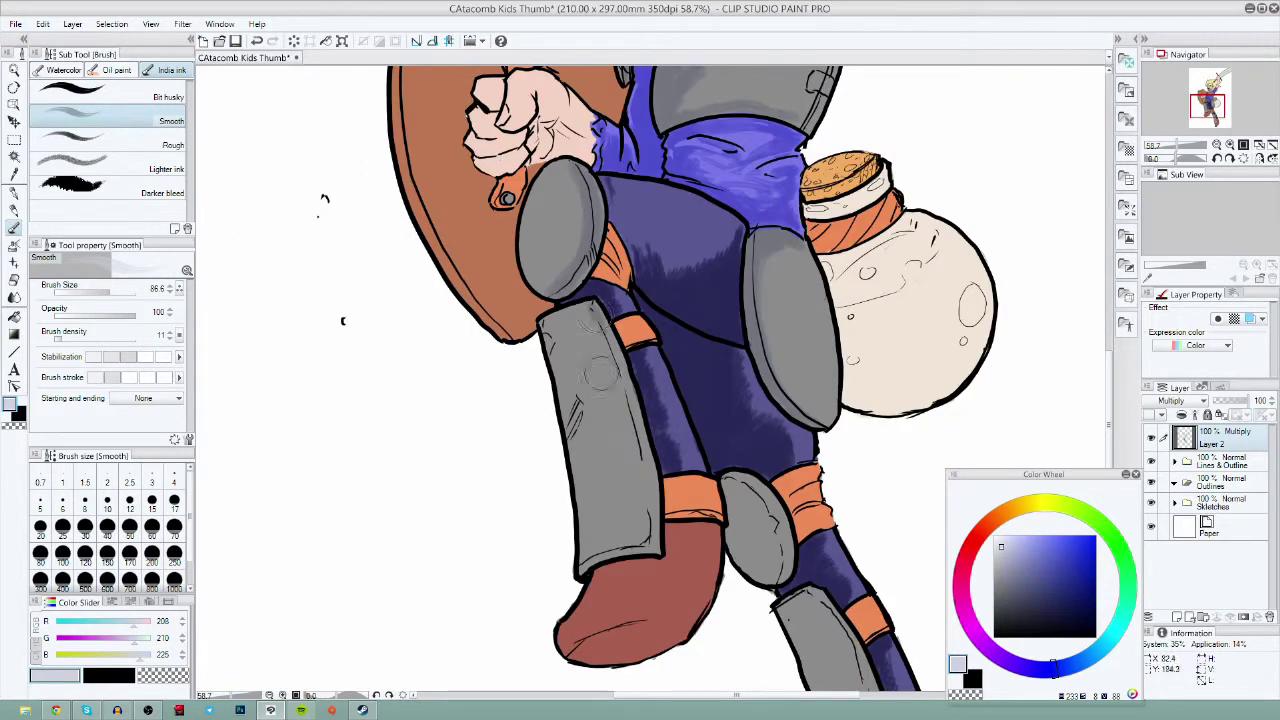
drag(632, 394, 651, 538)
drag(583, 565, 649, 537)
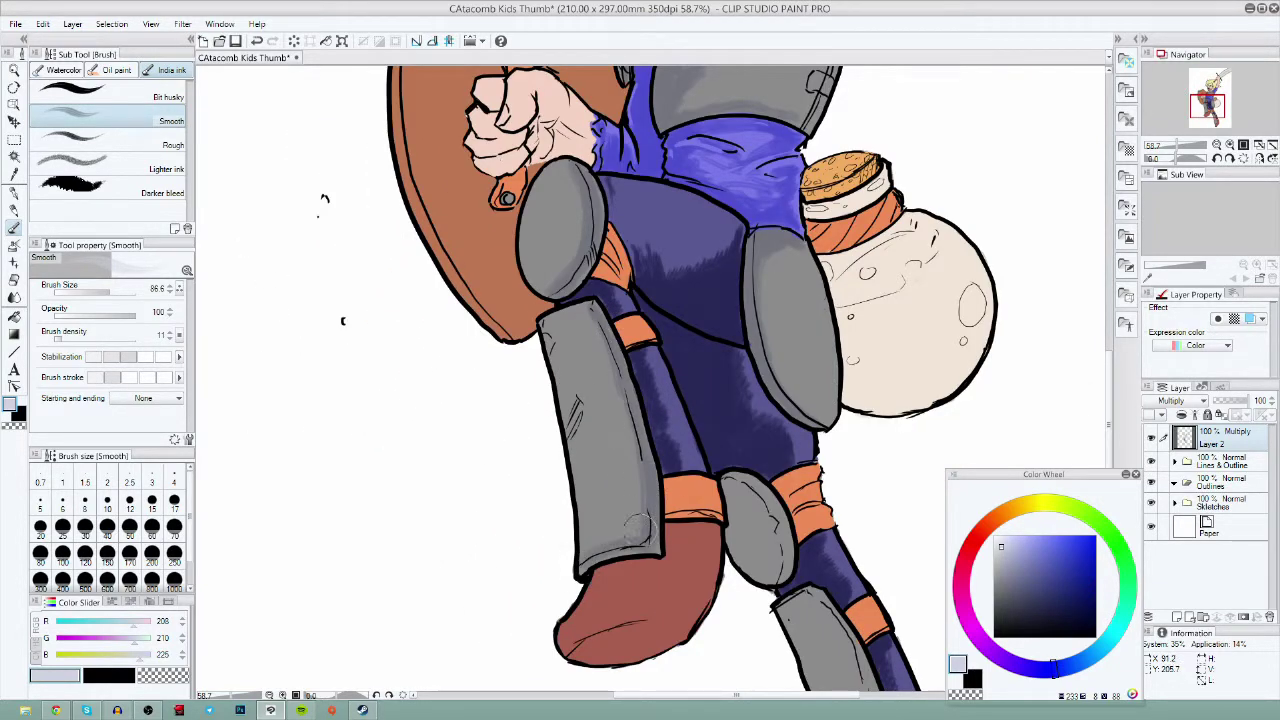
mouse_move(780, 530)
mouse_down()
mouse_move(592, 440)
mouse_move(428, 236)
mouse_up()
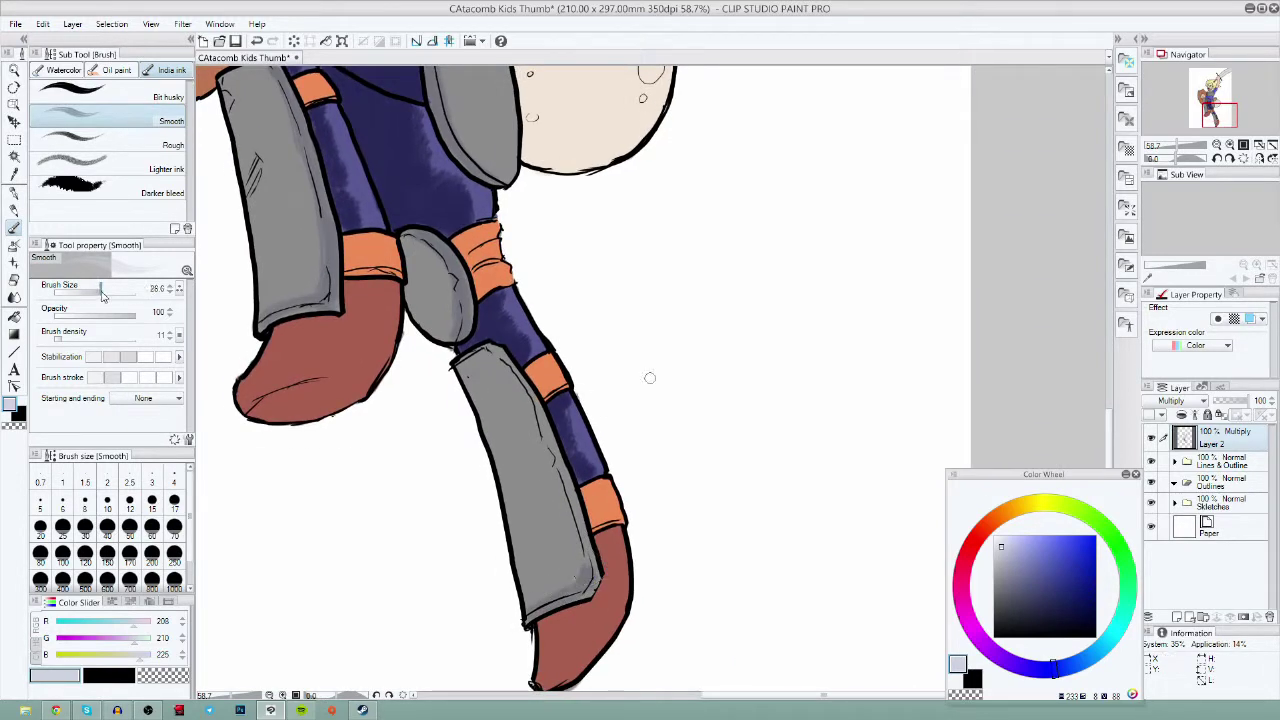
mouse_move(591, 593)
mouse_down()
mouse_move(572, 483)
mouse_move(574, 500)
mouse_move(537, 402)
mouse_up()
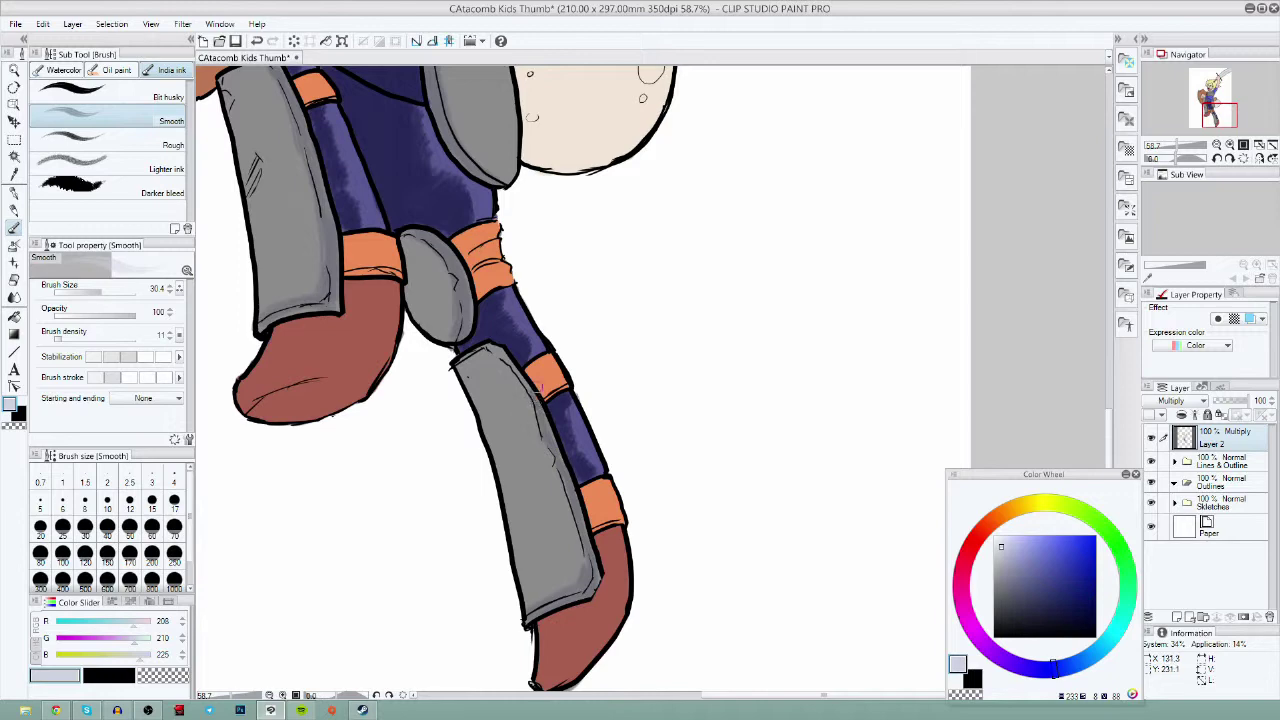
- Shade the shield's outer rim, notched upper edge and hand strap in muted reddish brown (RGB 202, 153, 131)
drag(618, 322, 823, 506)
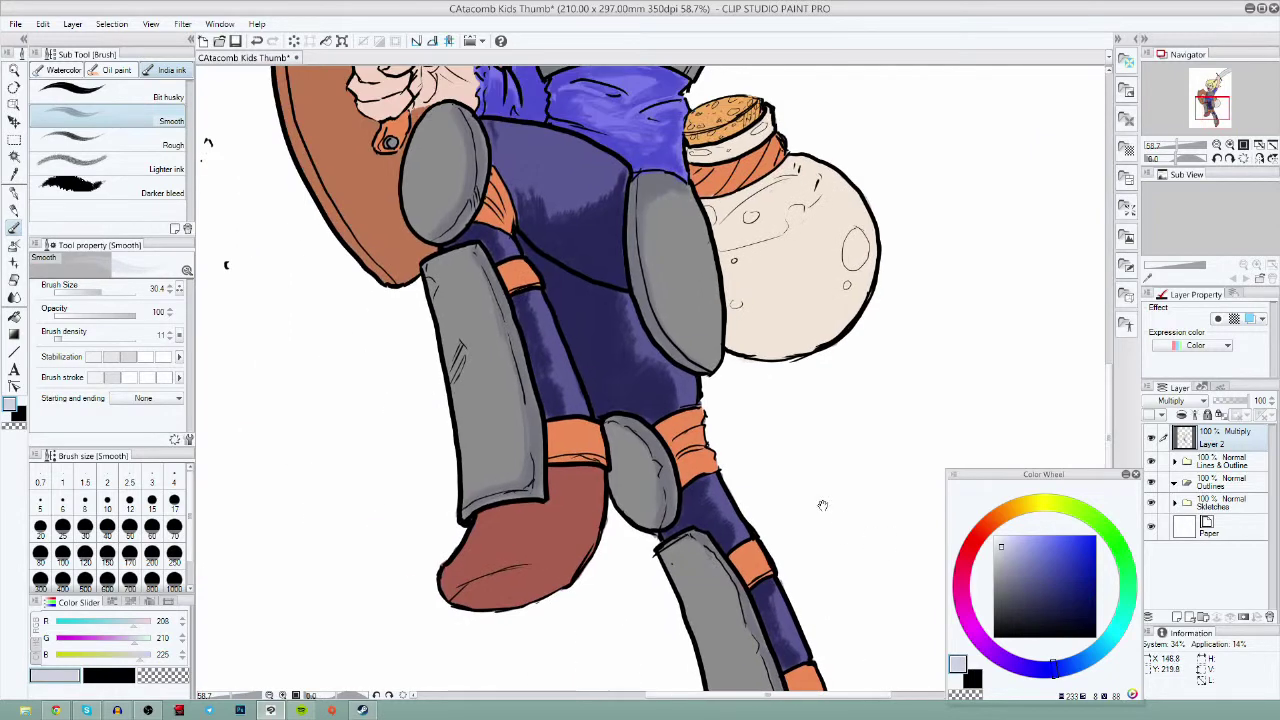
drag(774, 393, 914, 675)
click(988, 522)
click(1031, 548)
click(1029, 556)
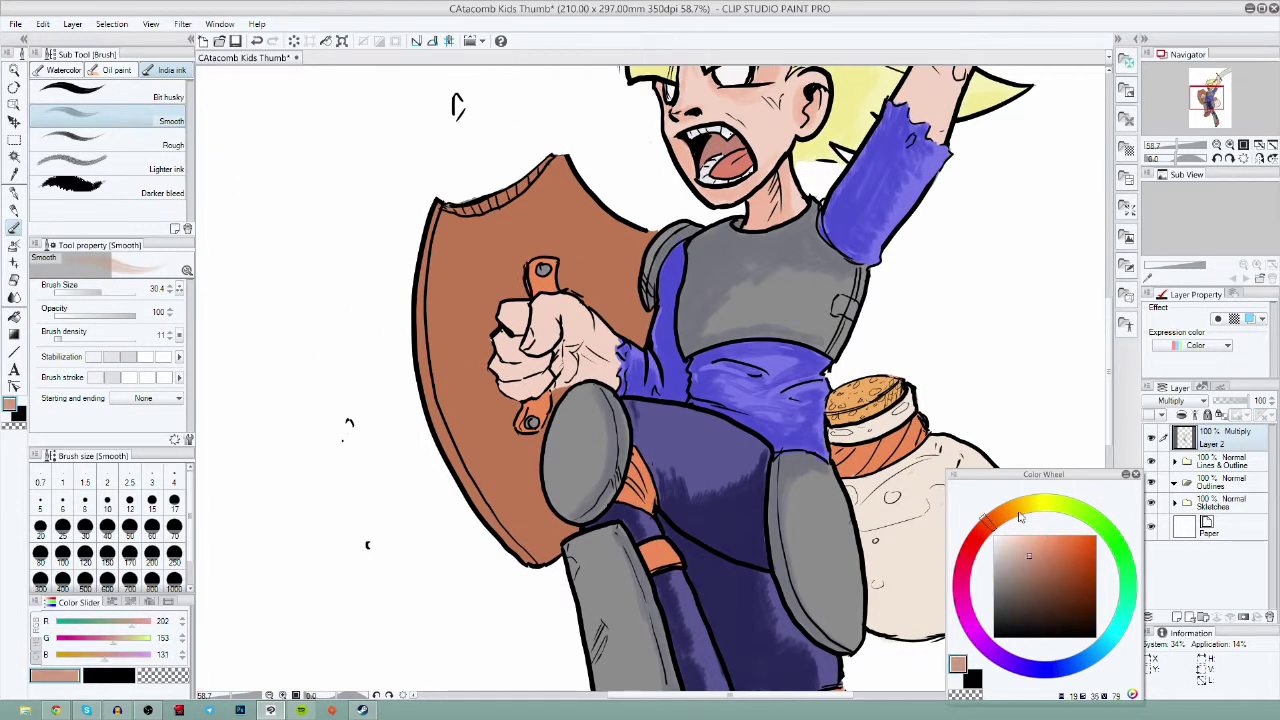
mouse_move(420, 295)
mouse_down()
mouse_move(428, 420)
mouse_move(530, 560)
mouse_up()
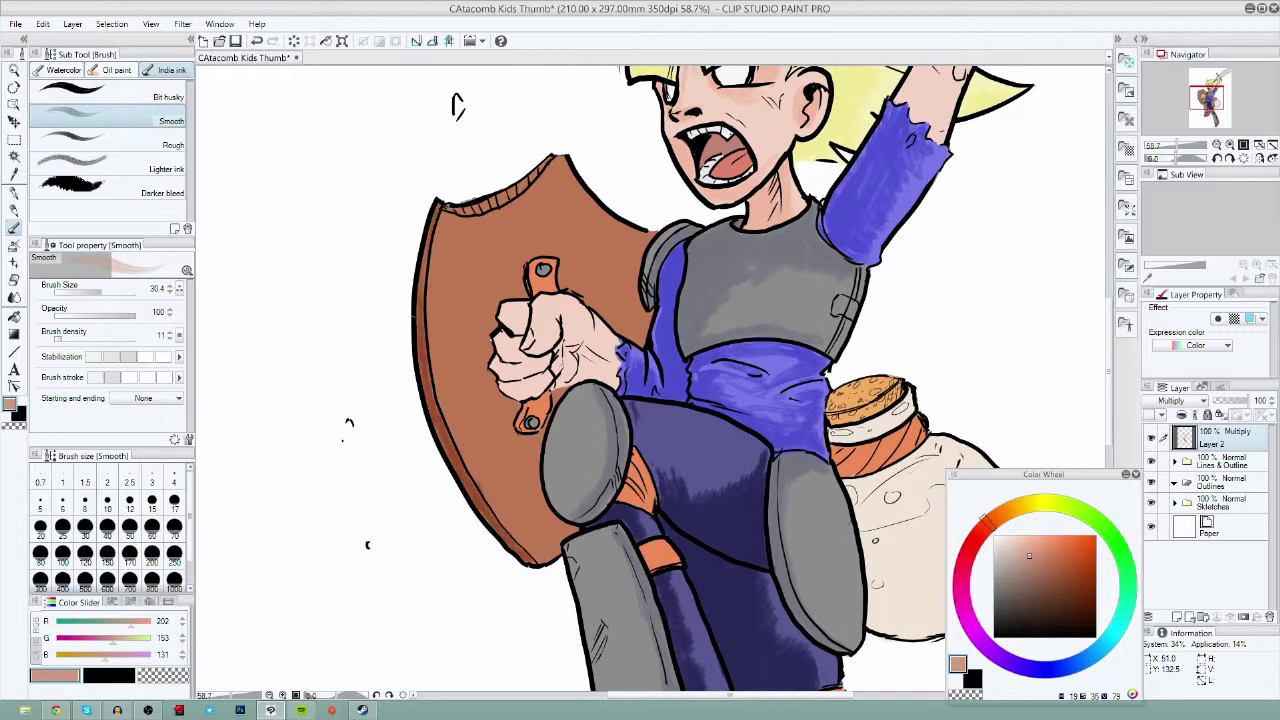
drag(456, 205, 541, 163)
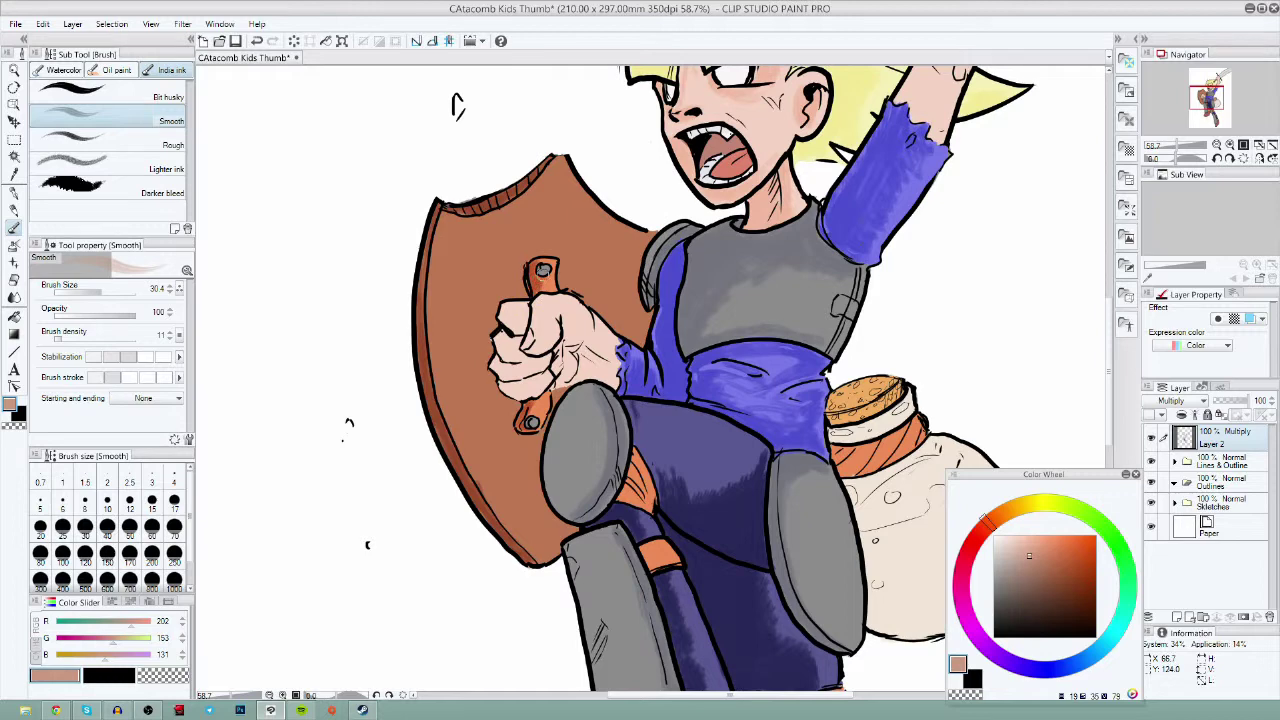
- Deepen the skin shading on the shield hand and raised forearm in peach (RGB 233, 191, 171)
scroll(650, 380, up, 5)
click(1031, 541)
drag(447, 362, 515, 237)
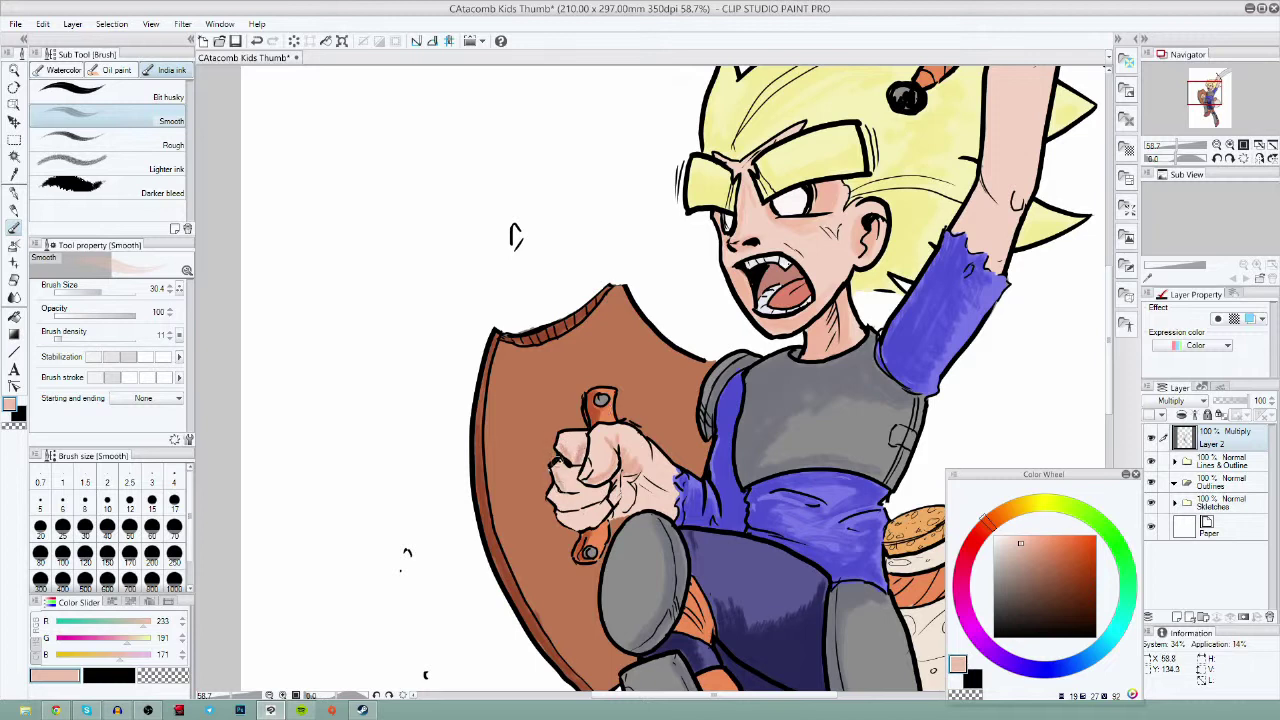
mouse_move(600, 492)
mouse_down()
mouse_move(566, 484)
mouse_move(672, 515)
mouse_up()
drag(863, 396, 534, 639)
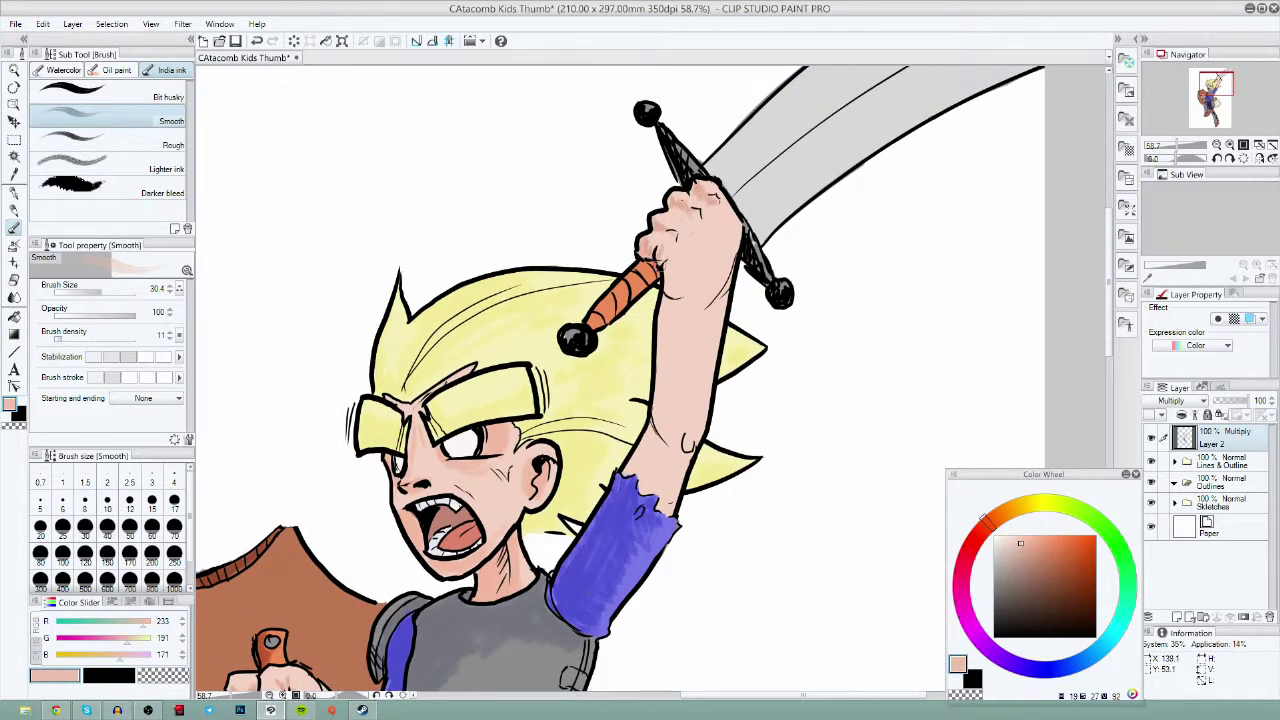
mouse_move(669, 277)
mouse_down()
mouse_move(665, 266)
mouse_move(656, 412)
mouse_move(663, 397)
mouse_move(640, 470)
mouse_up()
drag(200, 478, 433, 475)
drag(926, 440, 934, 454)
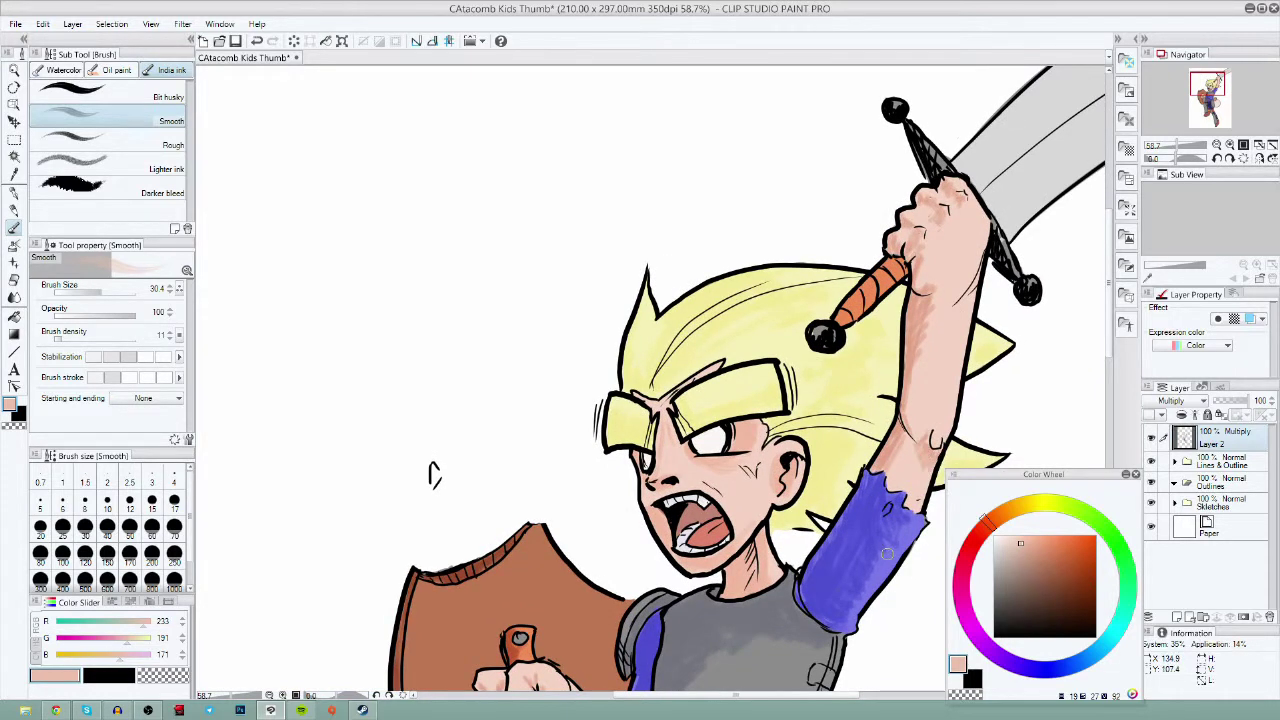
- Add a new raster layer above the Multiply layer and set its blending mode to Lighten
key(ctrl+space)
drag(887, 553, 772, 425)
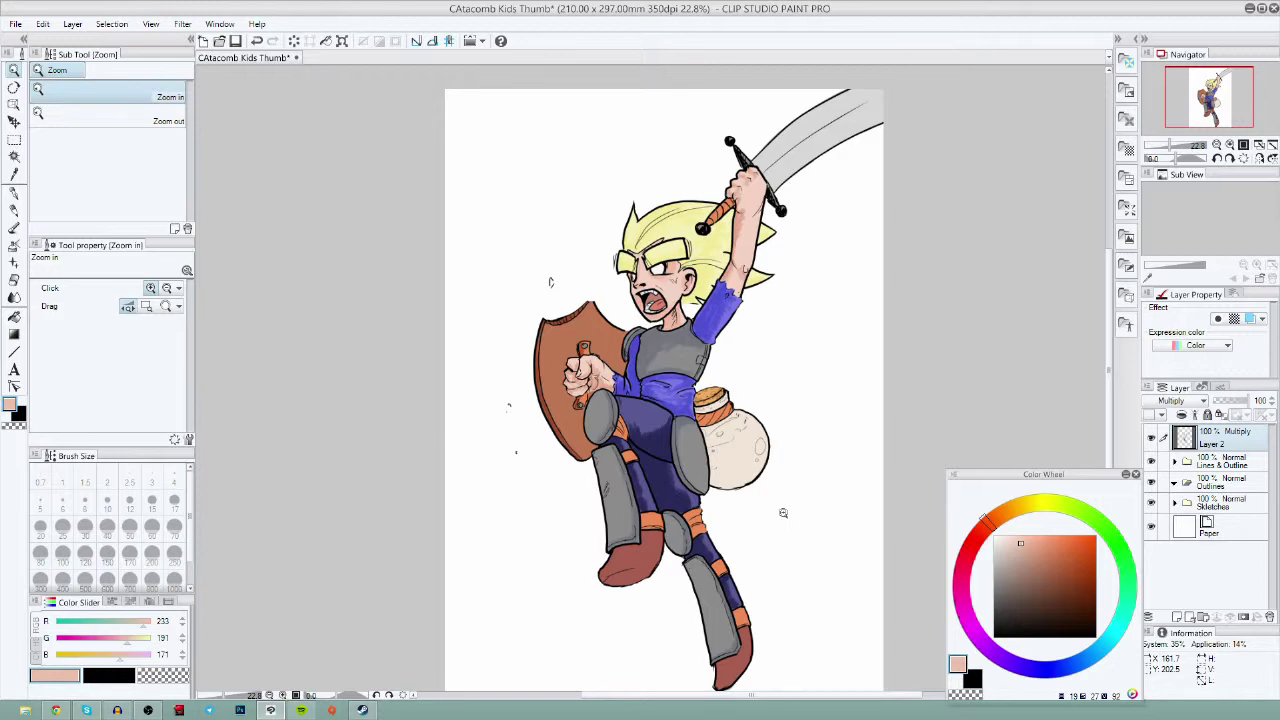
click(1177, 617)
click(1180, 401)
click(1160, 494)
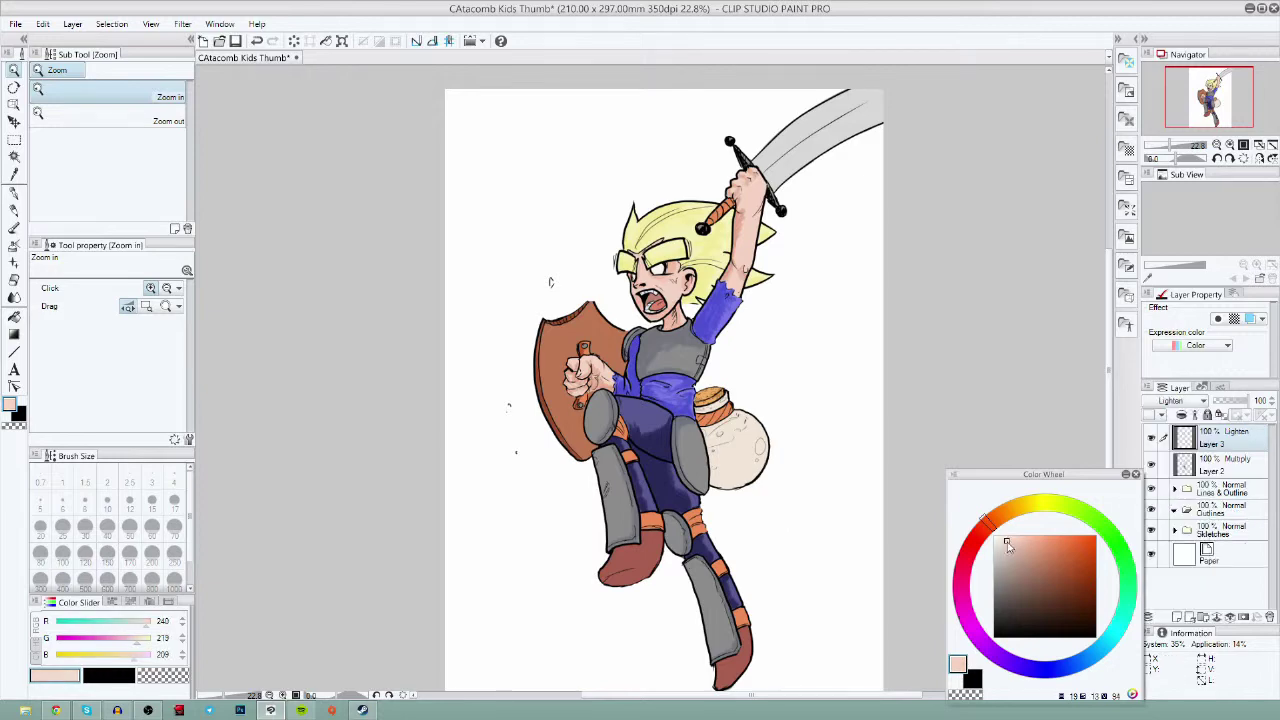
- Highlight the chest armour and shoulder plate in very pale peach (RGB 248, 232, 224) with the Lighter ink brush at size 40
scroll(654, 390, up, 4)
key(b)
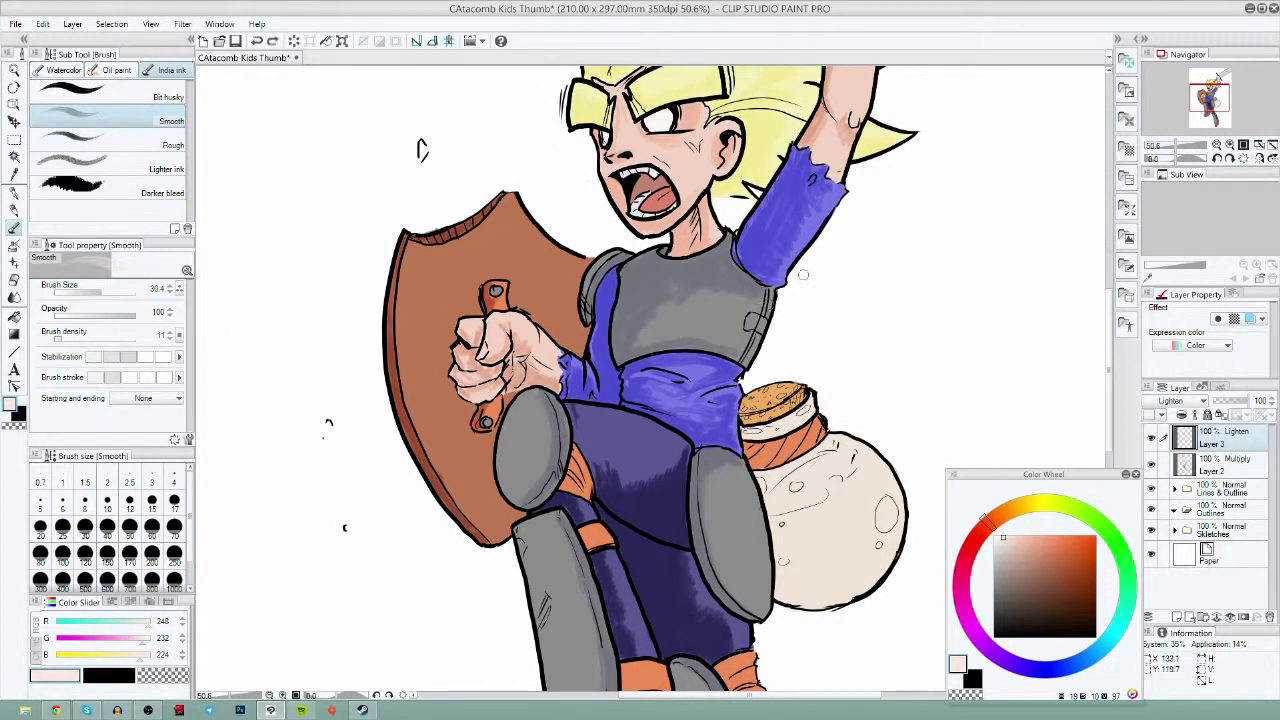
click(178, 170)
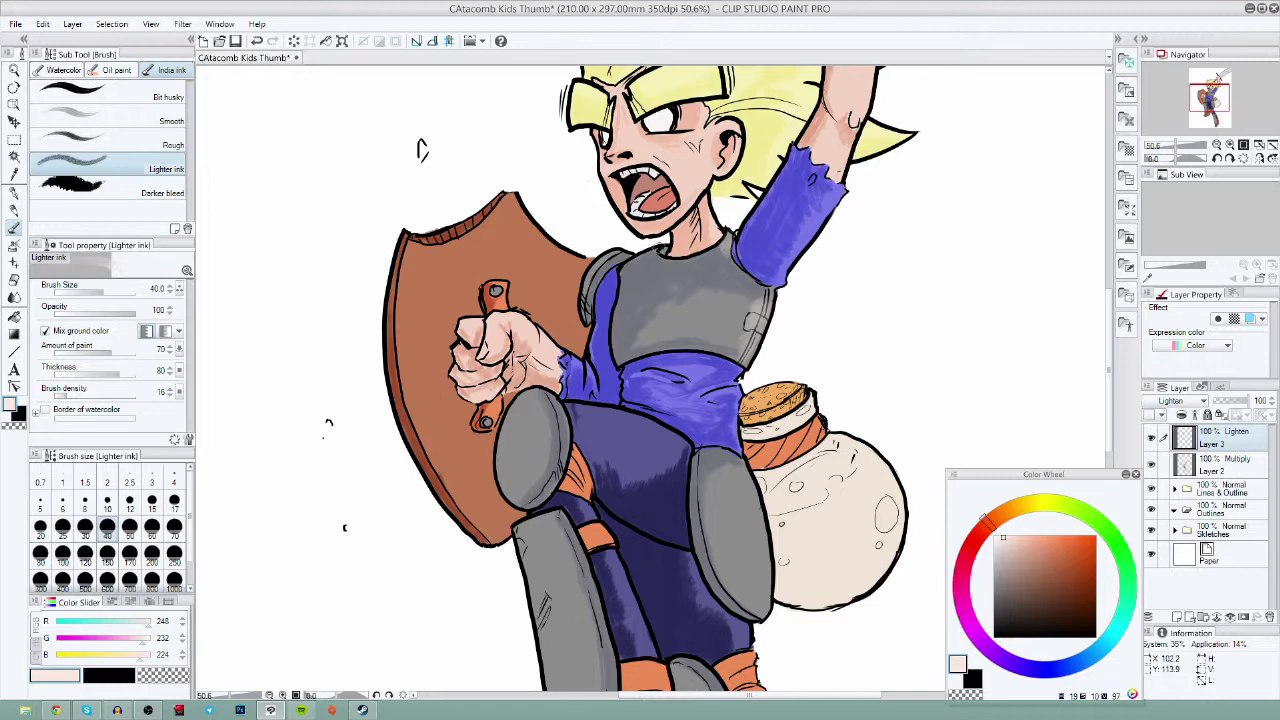
drag(629, 266, 666, 252)
drag(584, 298, 592, 270)
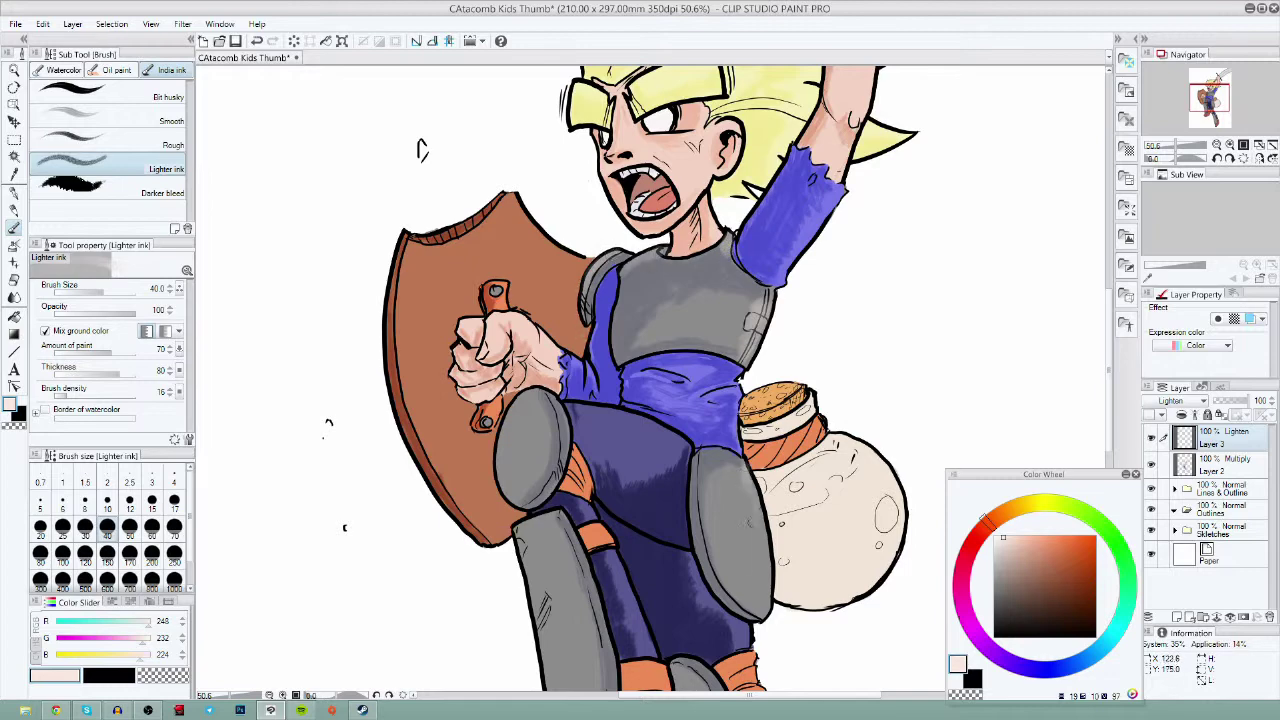
- Highlight the two large knee guards and the raised sleeve in the same pale peach on the Lighten layer
mouse_move(748, 522)
mouse_down()
mouse_move(753, 606)
mouse_move(746, 483)
mouse_move(745, 606)
mouse_move(746, 560)
mouse_up()
mouse_move(777, 277)
mouse_down()
mouse_move(646, 398)
mouse_move(697, 310)
mouse_up()
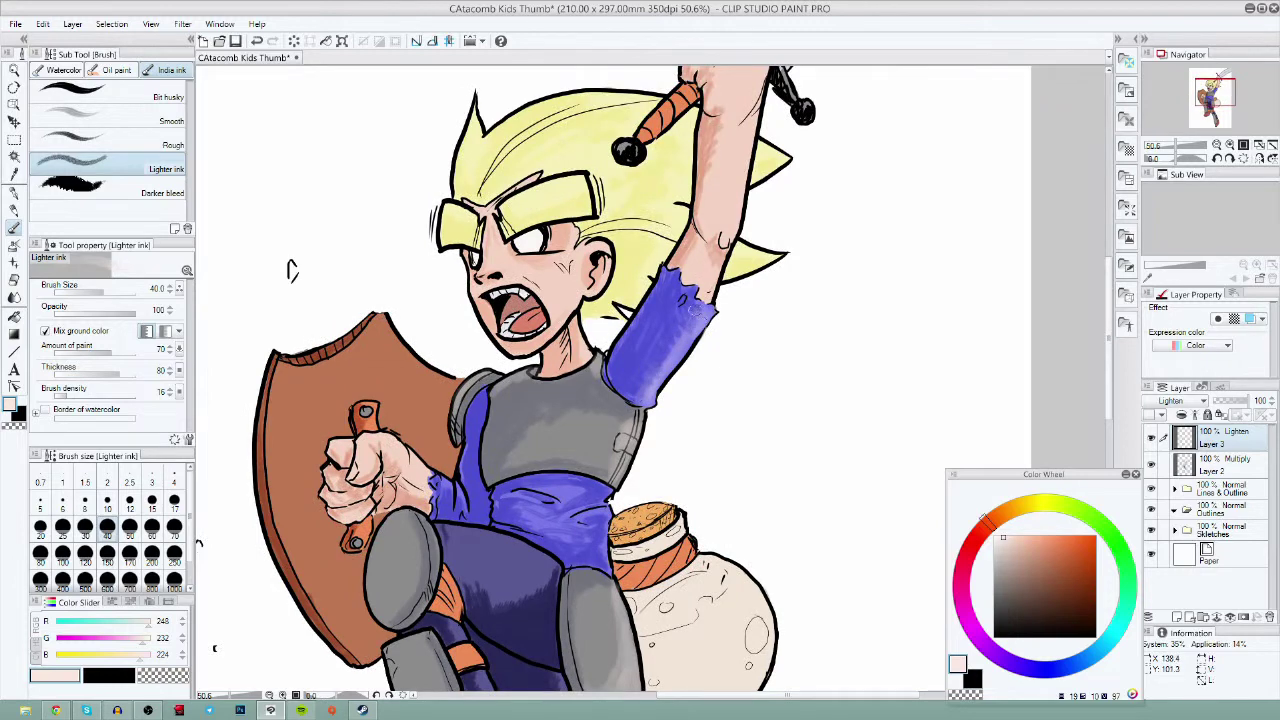
drag(292, 270, 395, 85)
mouse_move(509, 339)
mouse_down()
mouse_move(512, 394)
mouse_move(491, 378)
mouse_move(506, 381)
mouse_move(483, 420)
mouse_move(514, 398)
mouse_up()
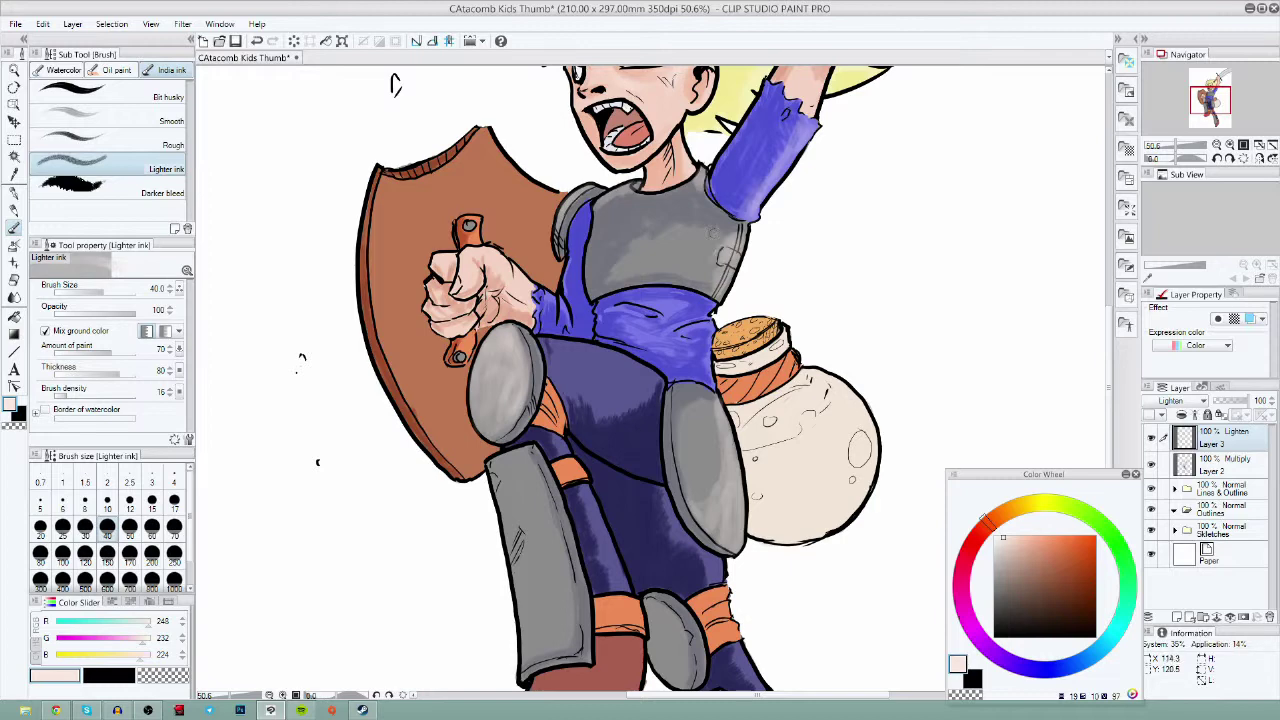
- Highlight both shin guards, the small rear knee guard and the upper edge of the front thigh in pale peach
drag(712, 232, 731, 84)
mouse_move(510, 316)
mouse_down()
mouse_move(550, 485)
mouse_move(565, 466)
mouse_up()
mouse_move(675, 505)
mouse_down()
mouse_move(680, 460)
mouse_move(695, 535)
mouse_move(685, 460)
mouse_move(700, 530)
mouse_up()
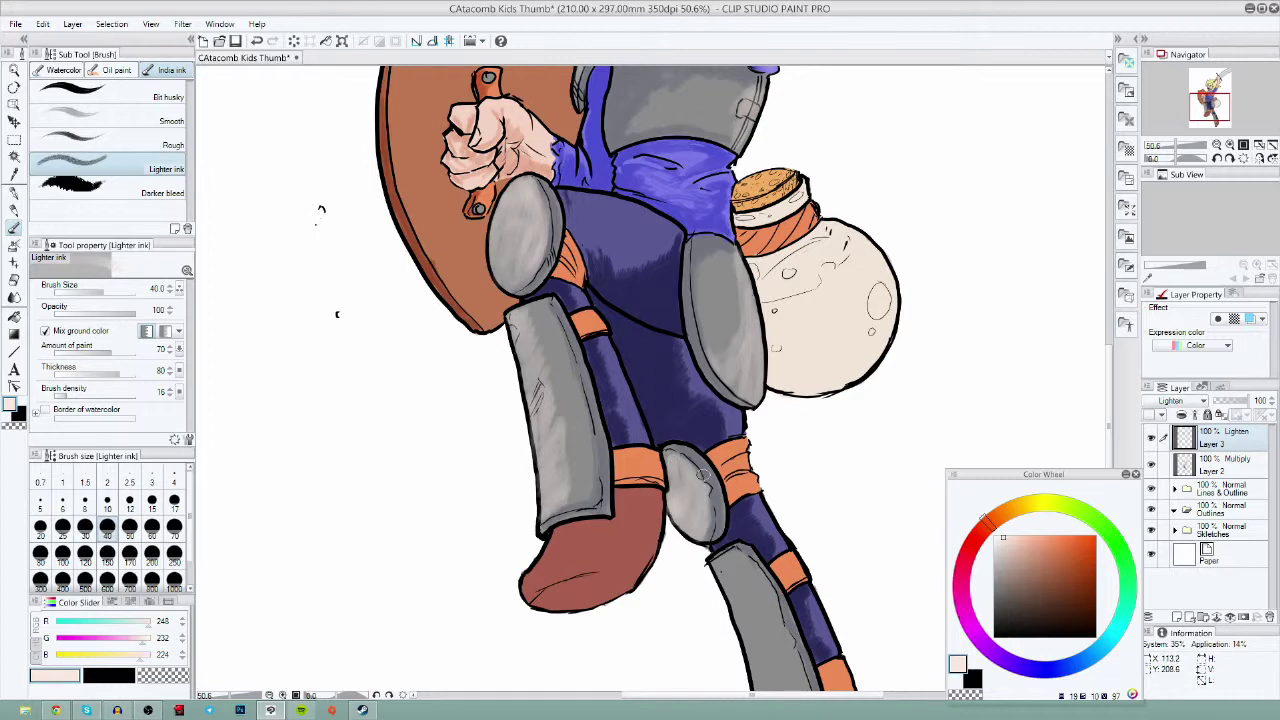
drag(703, 475, 611, 317)
mouse_move(624, 402)
mouse_down()
mouse_move(660, 490)
mouse_move(656, 447)
mouse_move(670, 473)
mouse_move(706, 588)
mouse_up()
drag(780, 269, 782, 403)
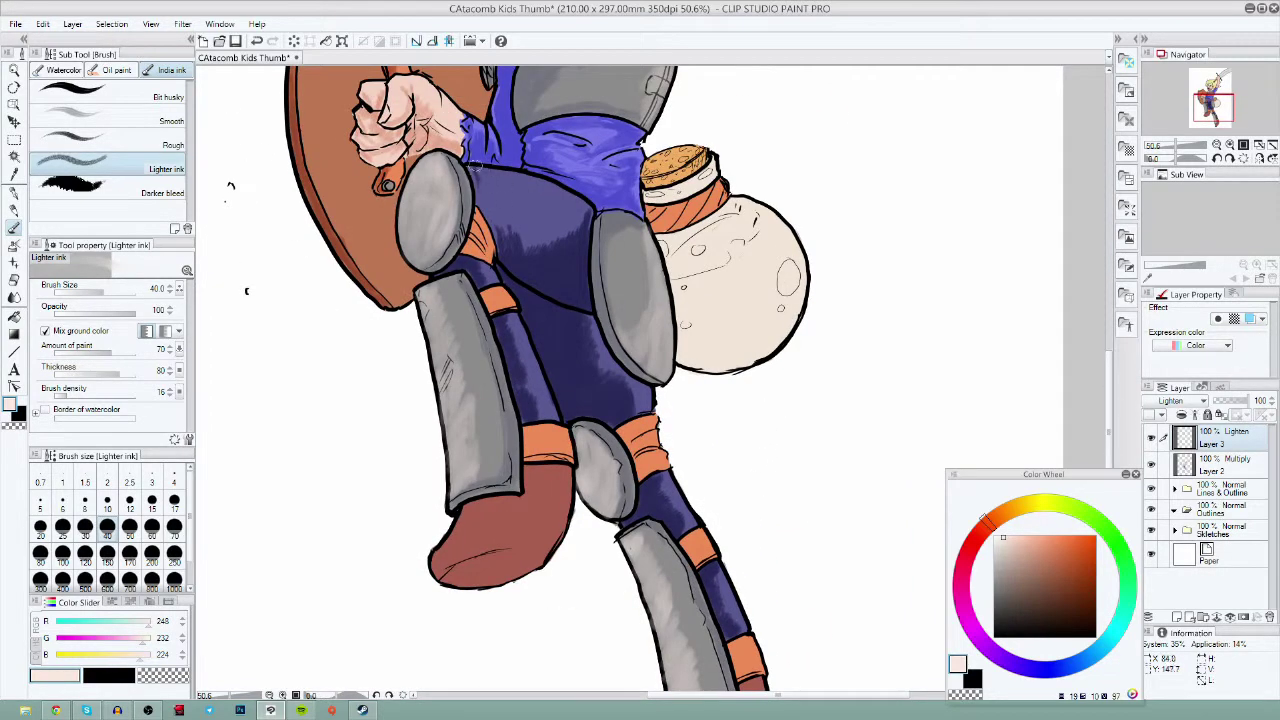
drag(475, 165, 584, 209)
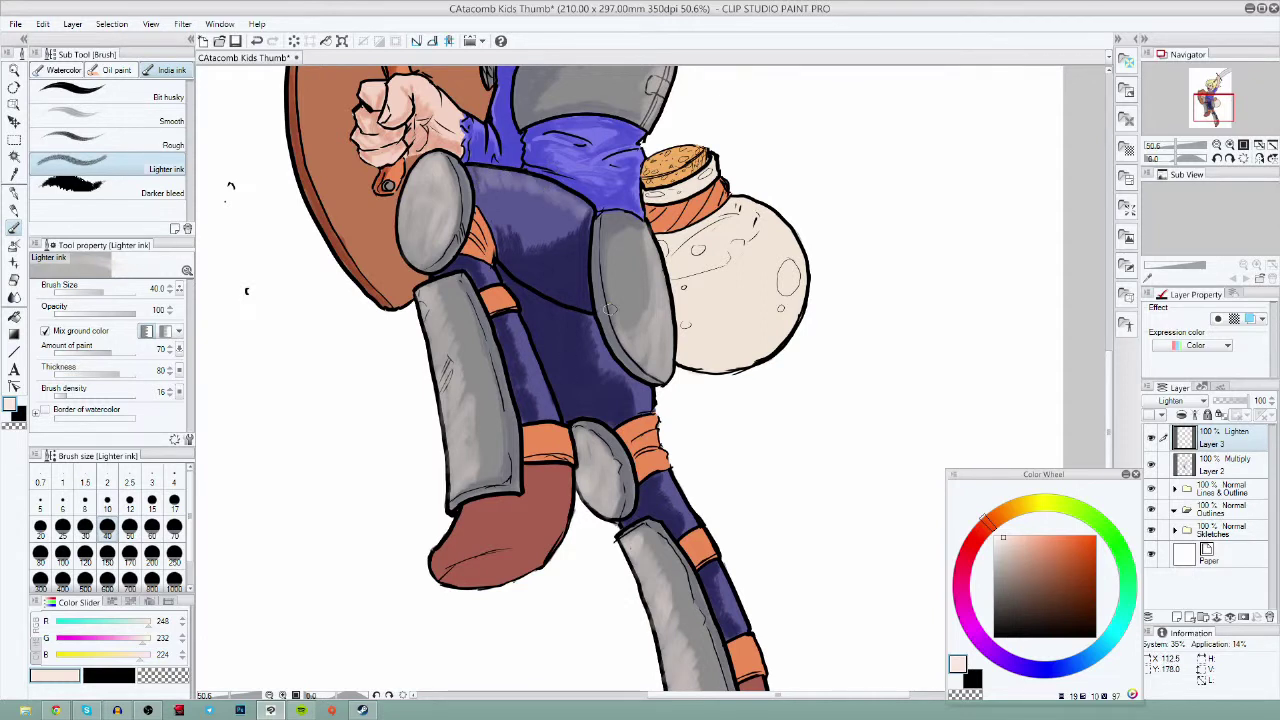
- Shade the orange leg straps on the Multiply layer in dusty peach (RGB 210, 166, 146) with the Lighter ink brush
click(1226, 466)
drag(1032, 541, 1024, 552)
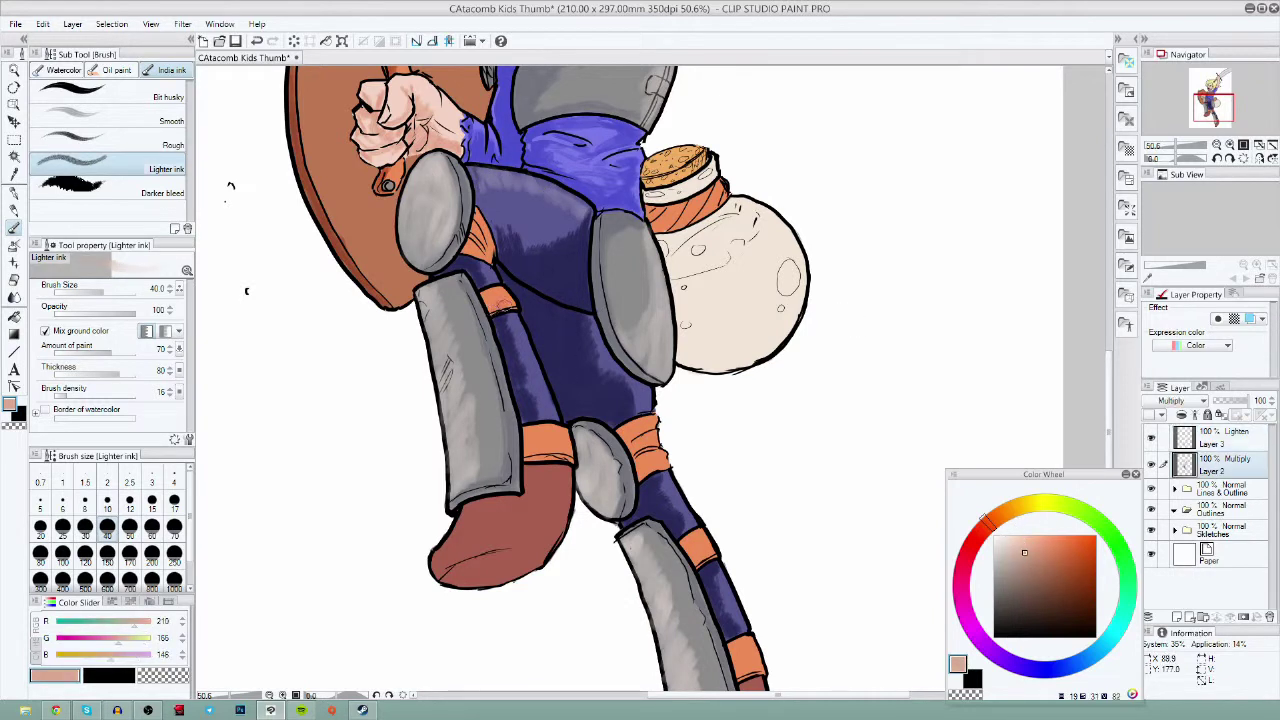
drag(532, 452, 526, 433)
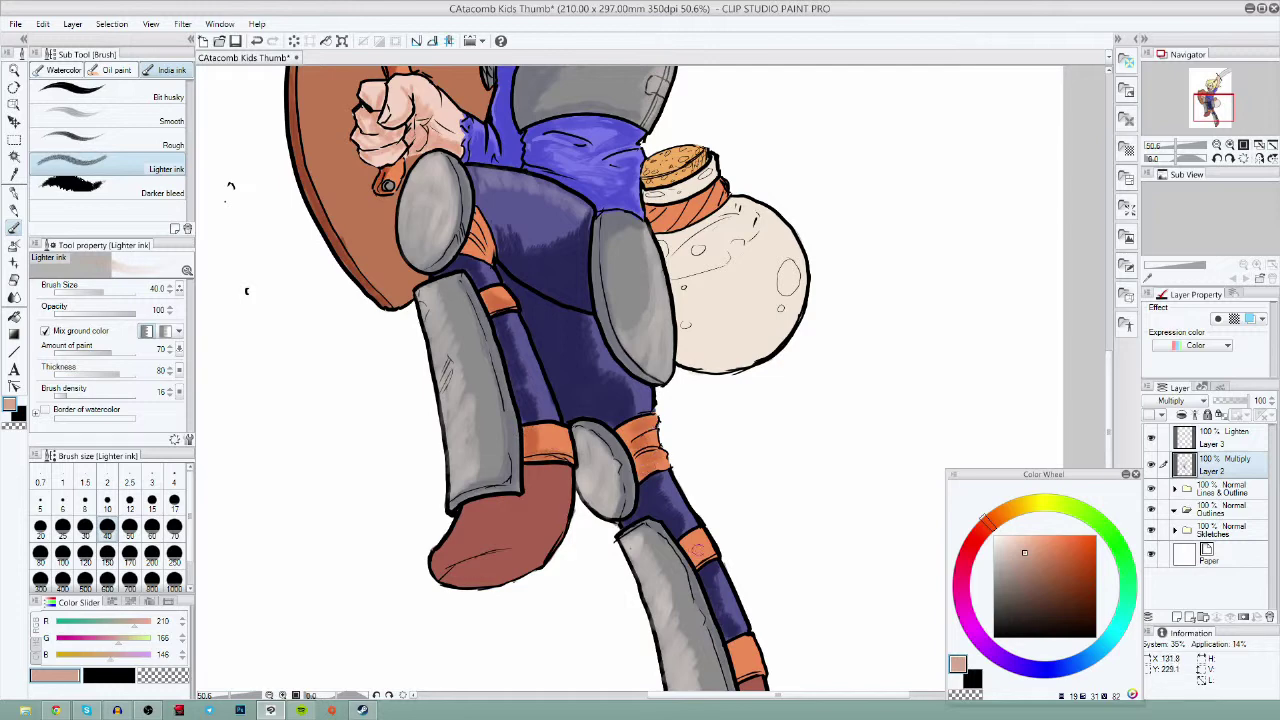
drag(814, 589, 763, 443)
drag(620, 294, 784, 611)
mouse_move(588, 428)
mouse_down()
mouse_move(596, 396)
mouse_move(578, 511)
mouse_up()
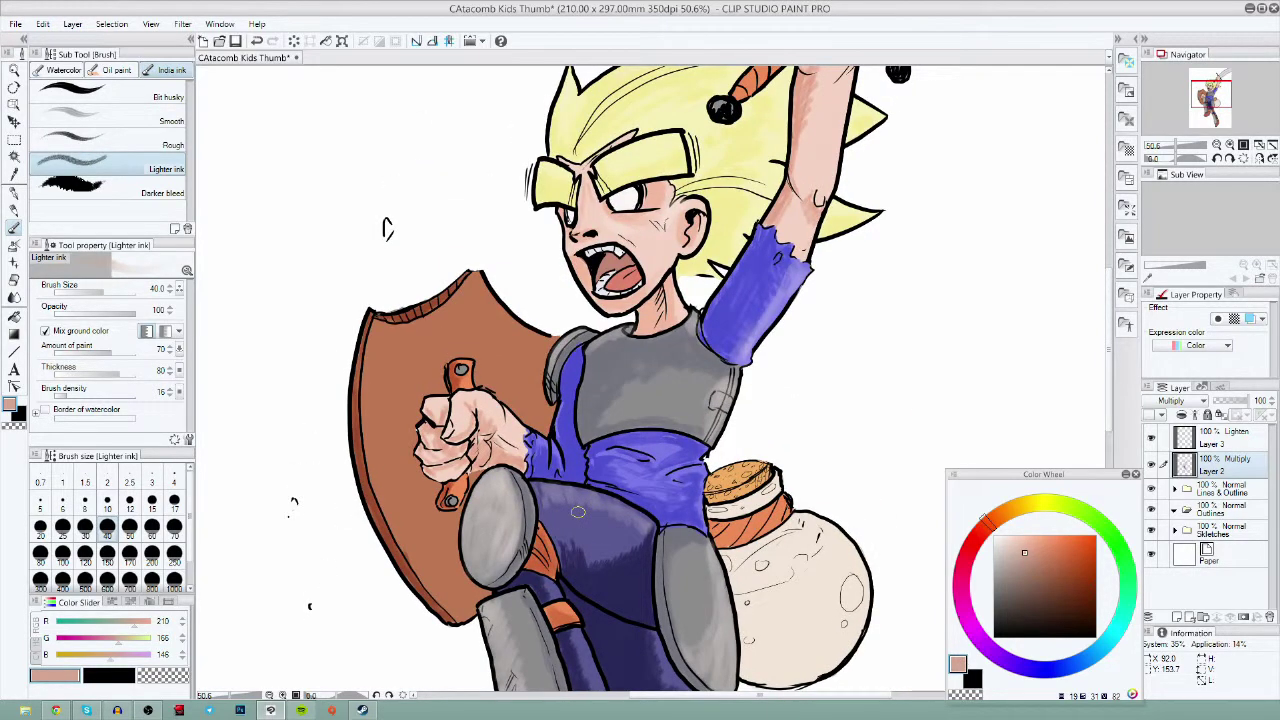
click(19, 67)
drag(855, 539, 838, 552)
drag(897, 640, 795, 527)
drag(795, 527, 774, 605)
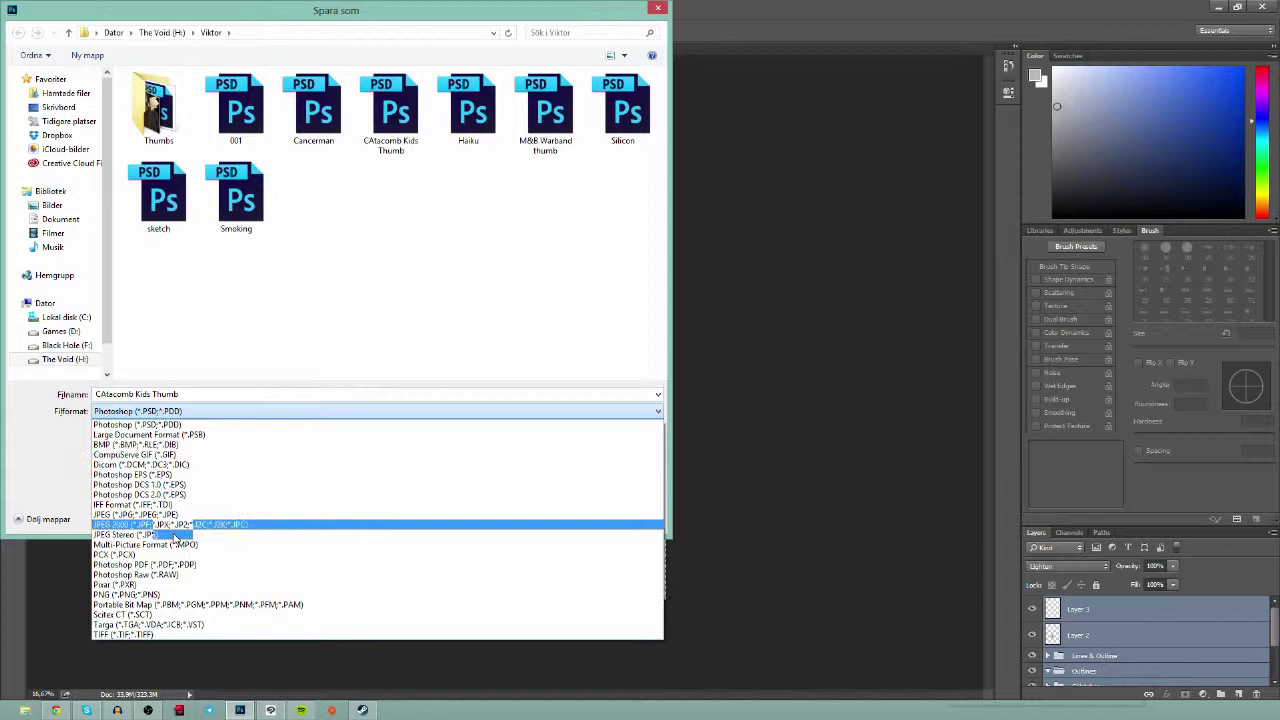
- Save the coloured character as a PNG named CAtacomb Kids Thumb and open that PNG
click(185, 603)
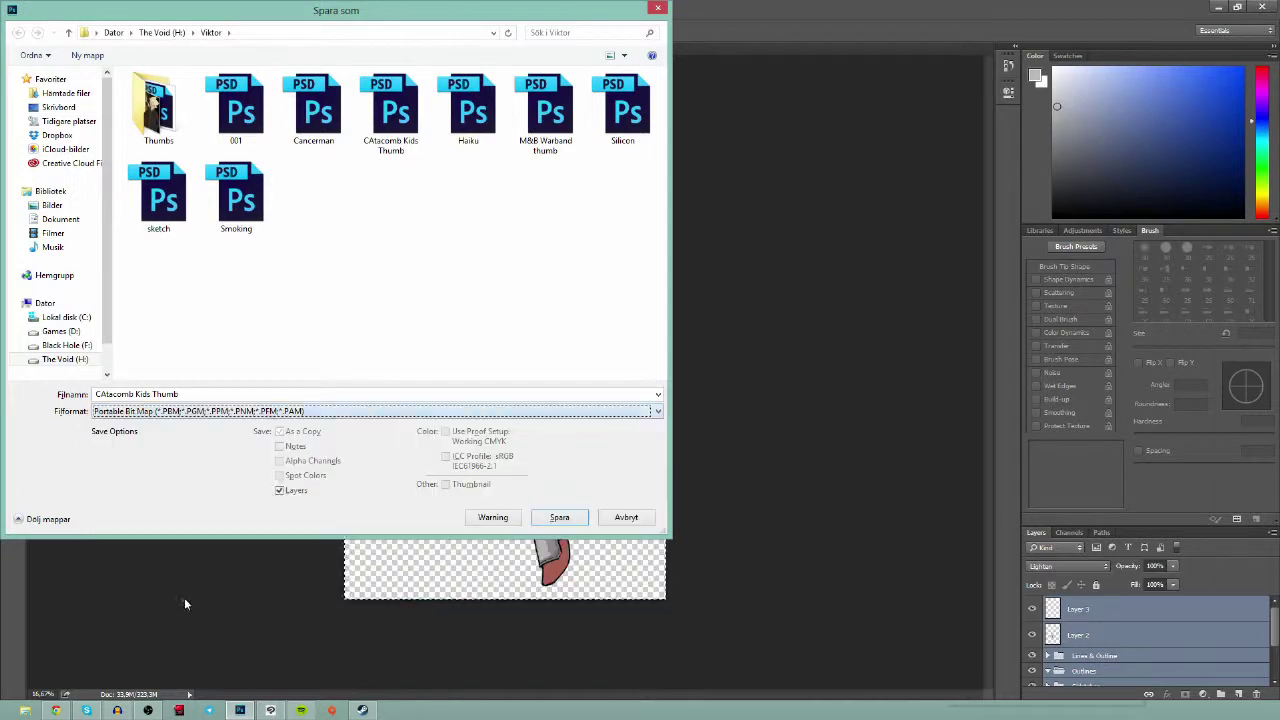
click(165, 411)
click(160, 596)
click(559, 516)
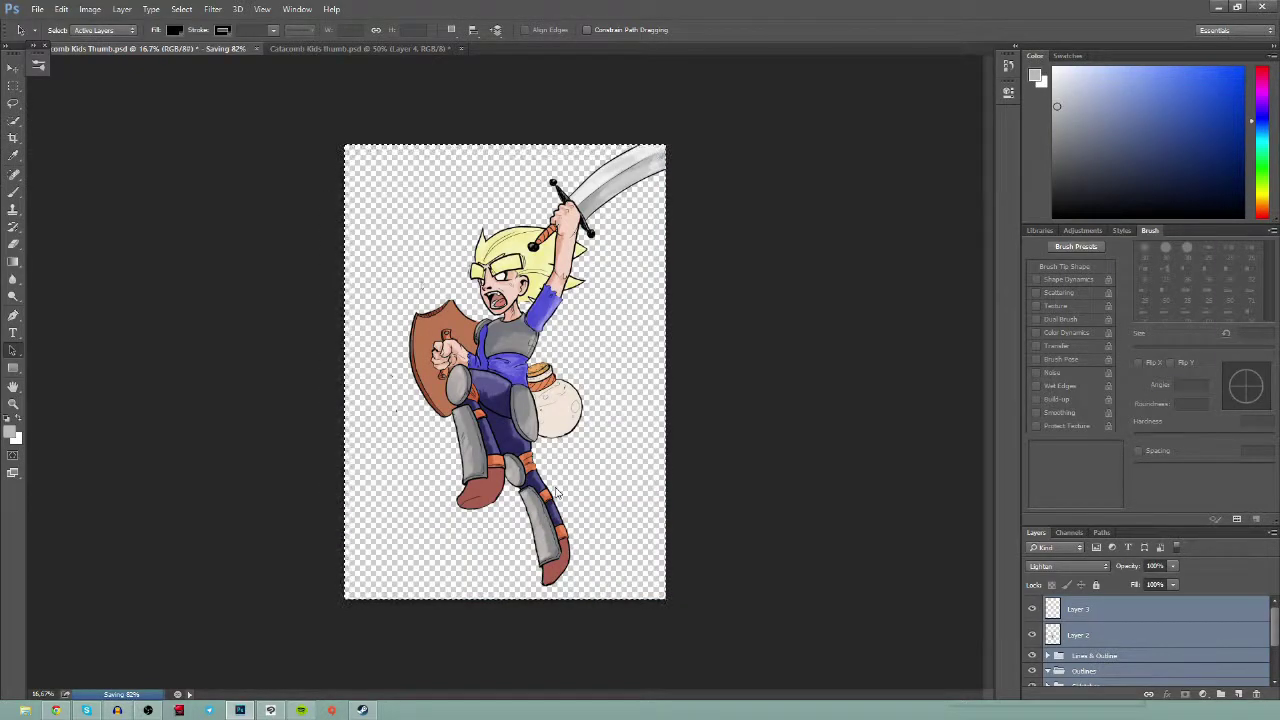
key(ctrl+o)
double_click(614, 111)
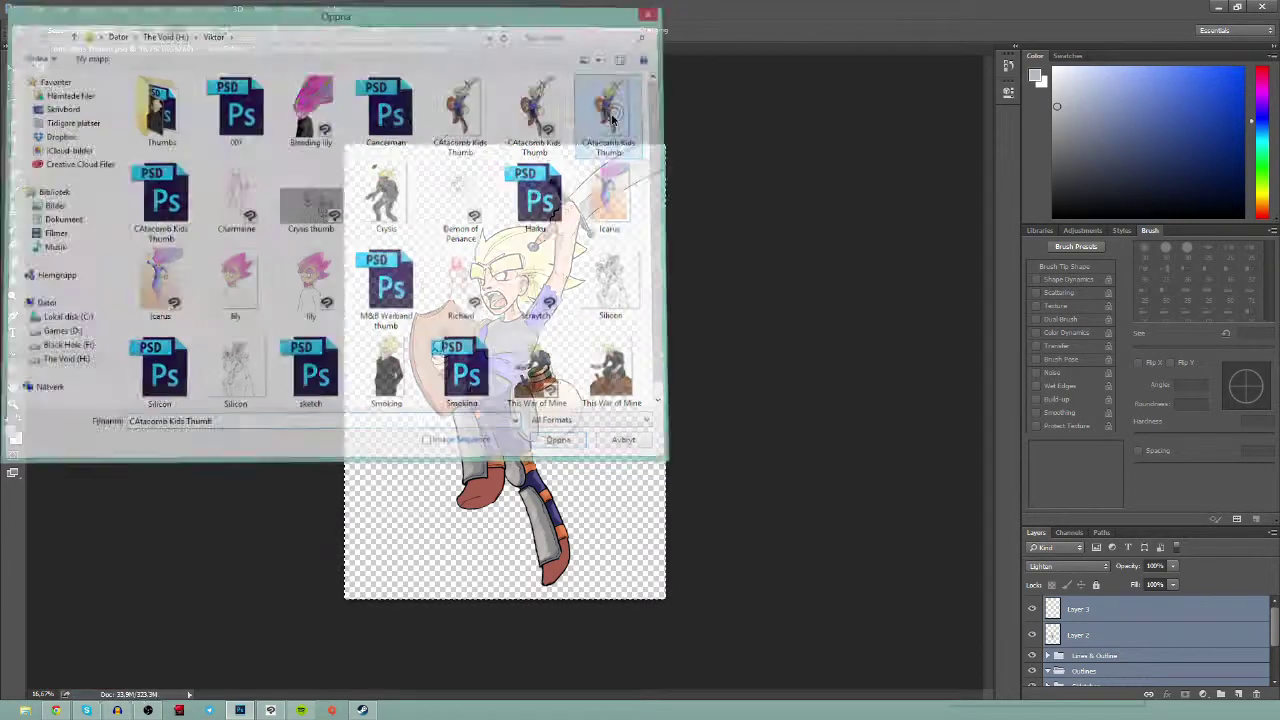
- In the Catacomb Kids thumbnail document, scale the pasted character down to about 47% and place it in the right half of the canvas
click(323, 49)
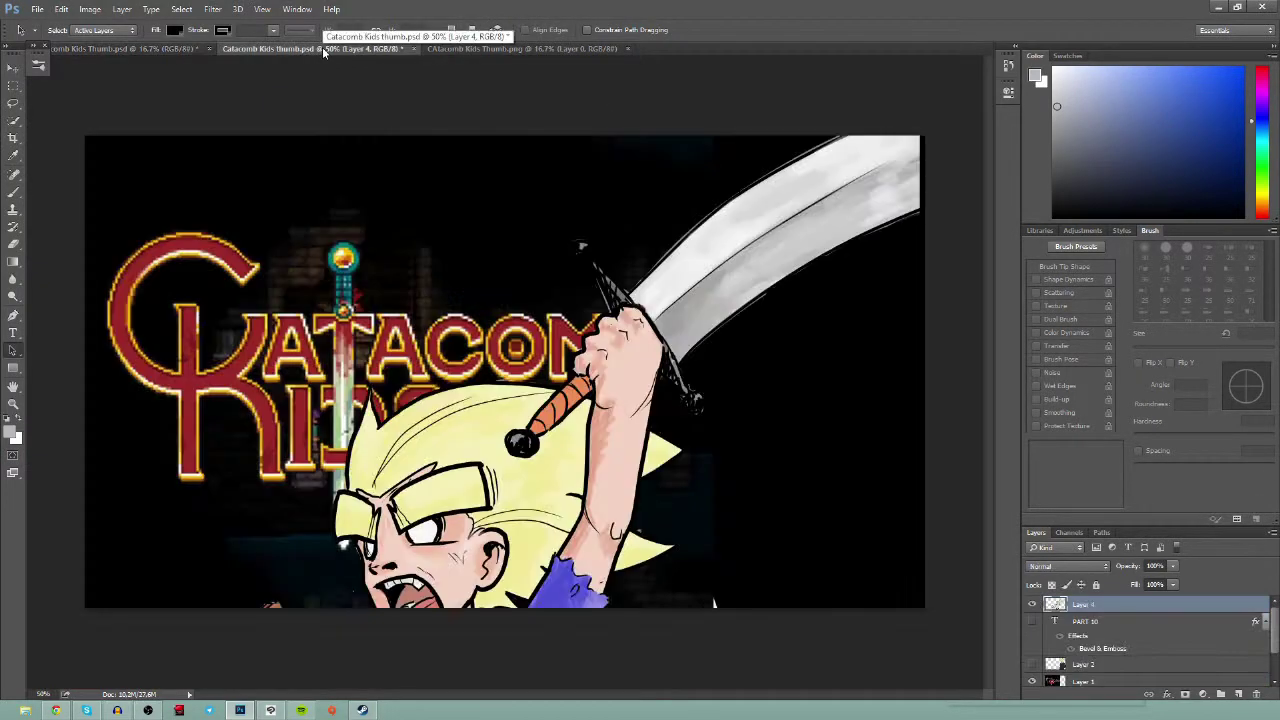
key(ctrl+t)
drag(86, 136, 546, 301)
drag(785, 528, 768, 361)
drag(529, 135, 590, 229)
drag(770, 503, 766, 406)
drag(589, 135, 492, 61)
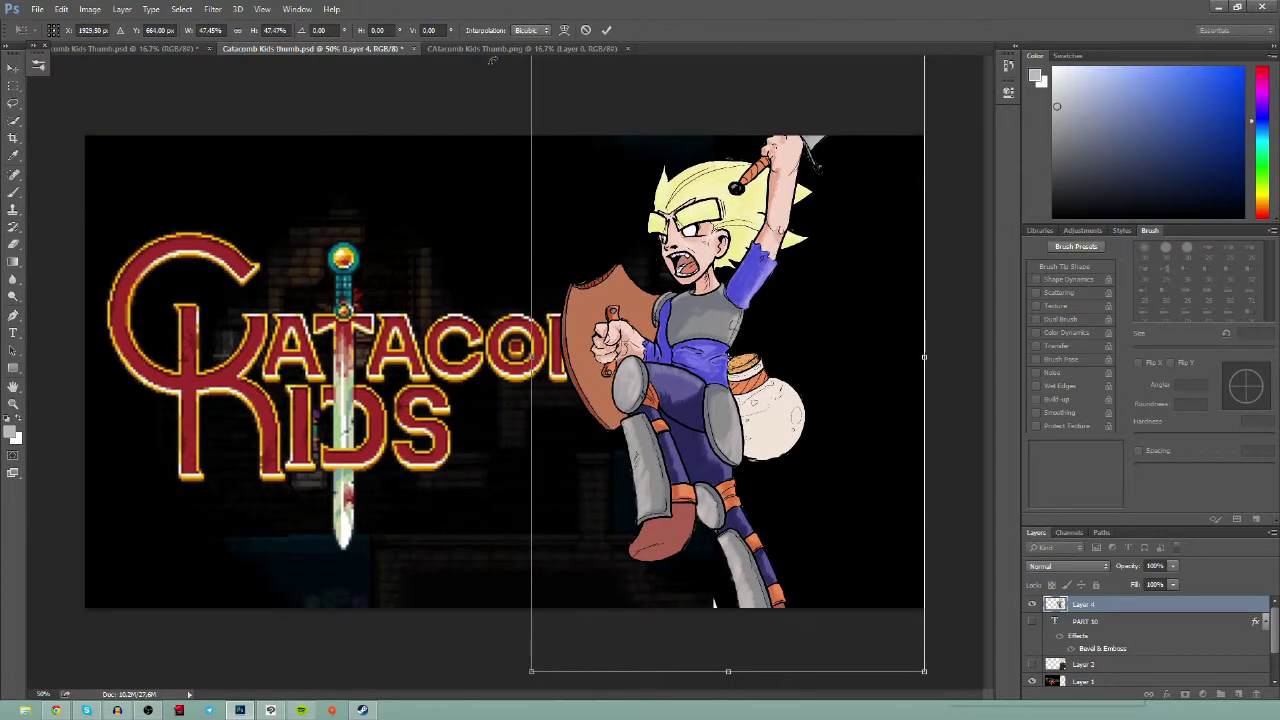
key(Return)
- Move the character layer below Layer 2, then resize and reposition it with the shield next to the end of the logo
drag(1130, 613, 1109, 666)
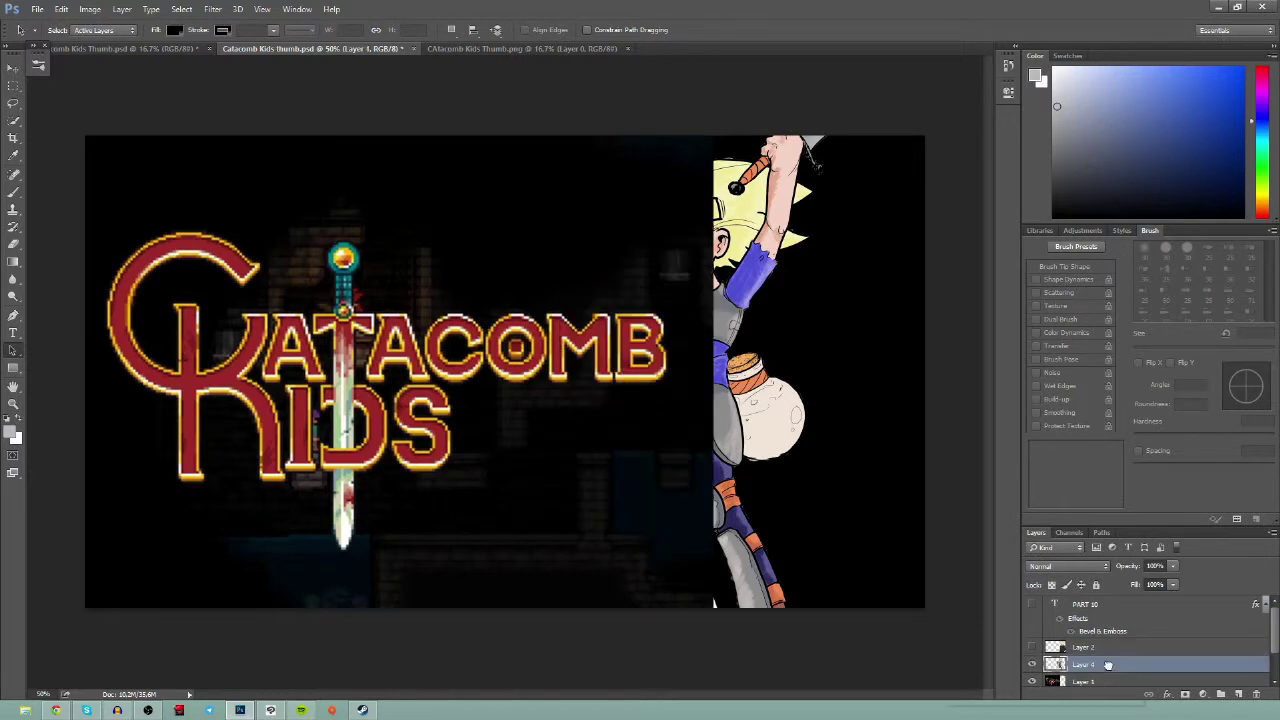
key(v)
drag(724, 424, 799, 474)
key(ctrl+t)
drag(606, 58, 544, 57)
key(Return)
drag(776, 434, 800, 508)
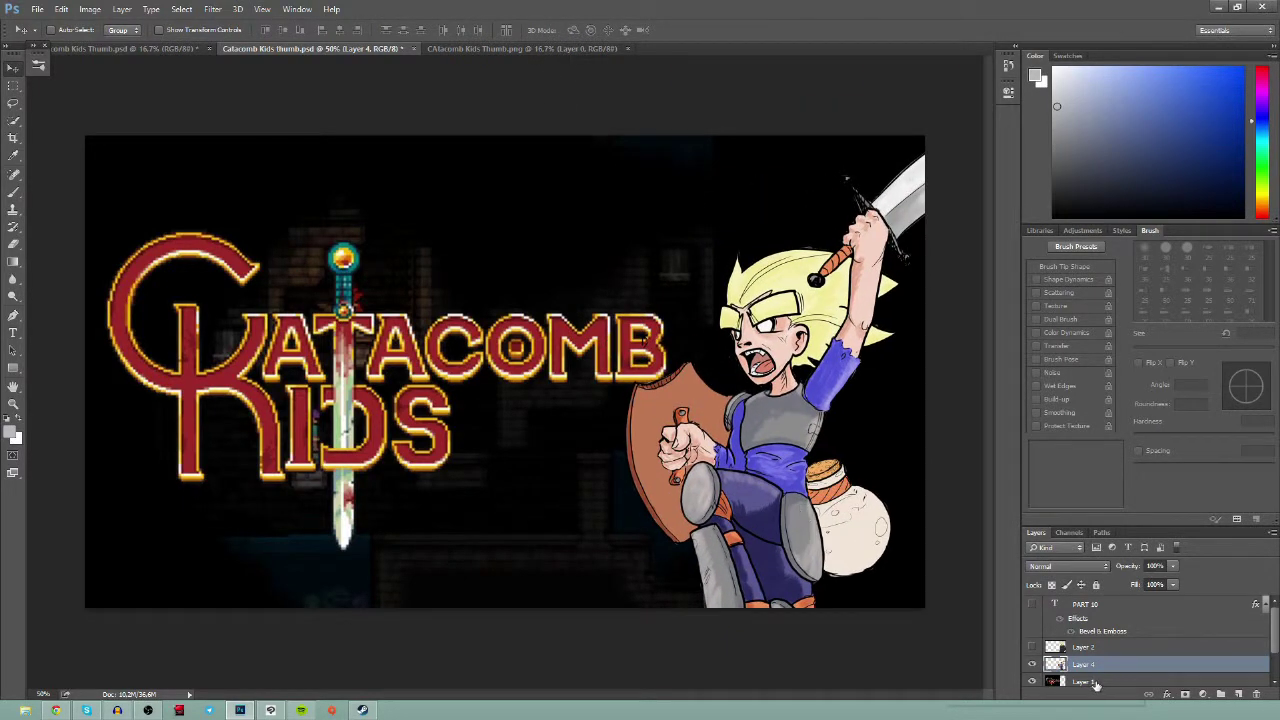
key(ctrl+t)
drag(591, 123, 540, 44)
key(Return)
- Move the Catacomb Kids logo on Layer 1 upward on the canvas
click(1095, 678)
key(shift+Up)
key(shift+Up)
key(shift+Up)
key(shift+Up)
key(shift+Up)
key(shift+Up)
key(shift+Up)
key(shift+Up)
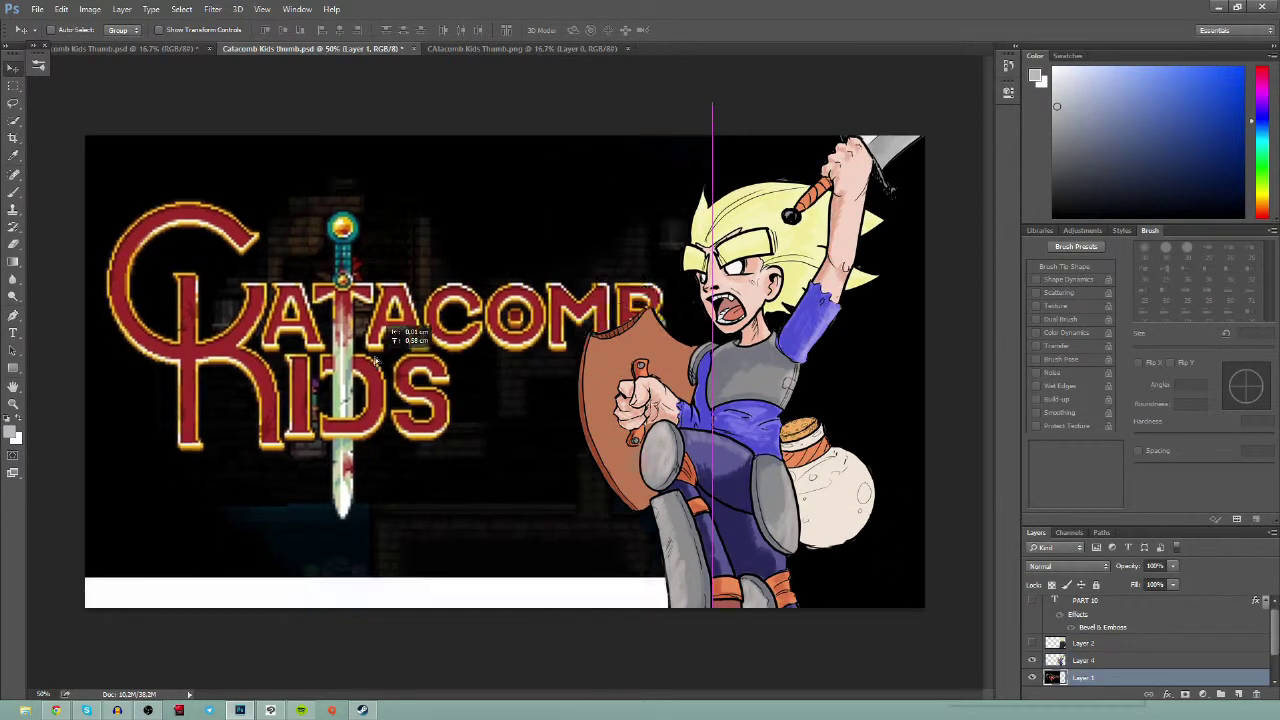
- Fill the white Background layer with black using the Paint Bucket
scroll(1268, 650, down, 2)
click(1166, 679)
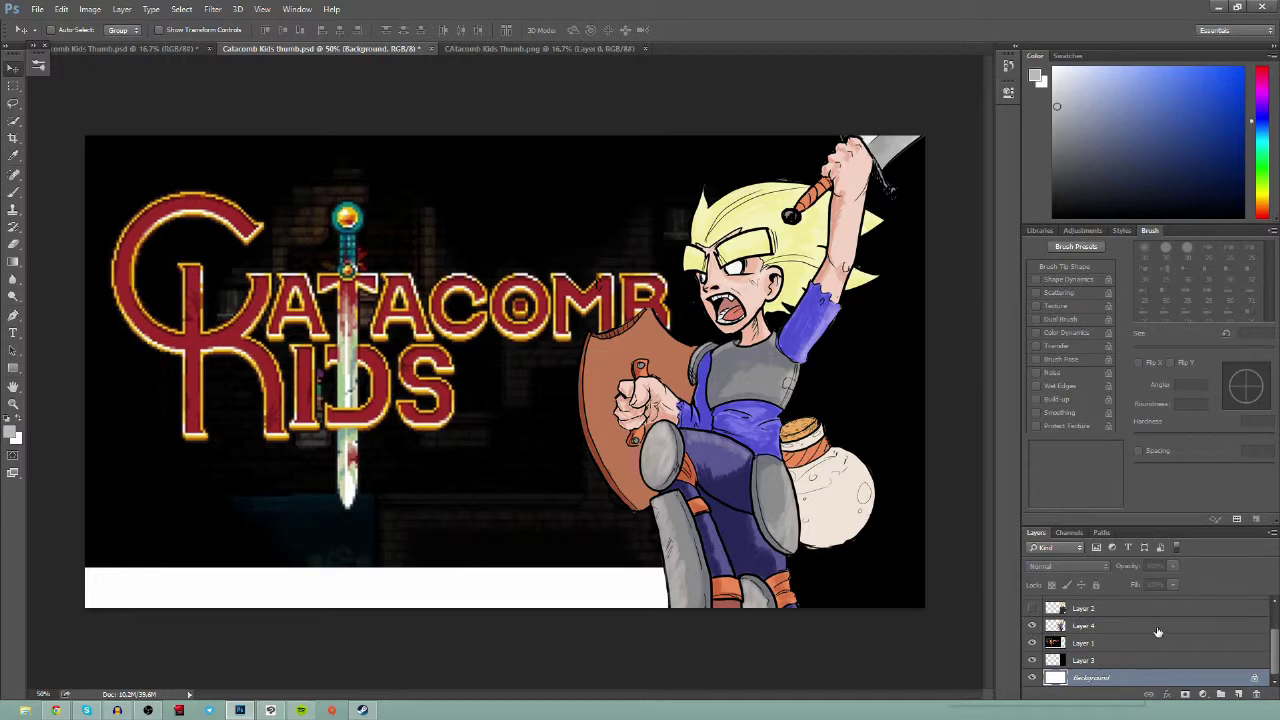
right_click(13, 260)
click(60, 274)
key(d)
click(560, 588)
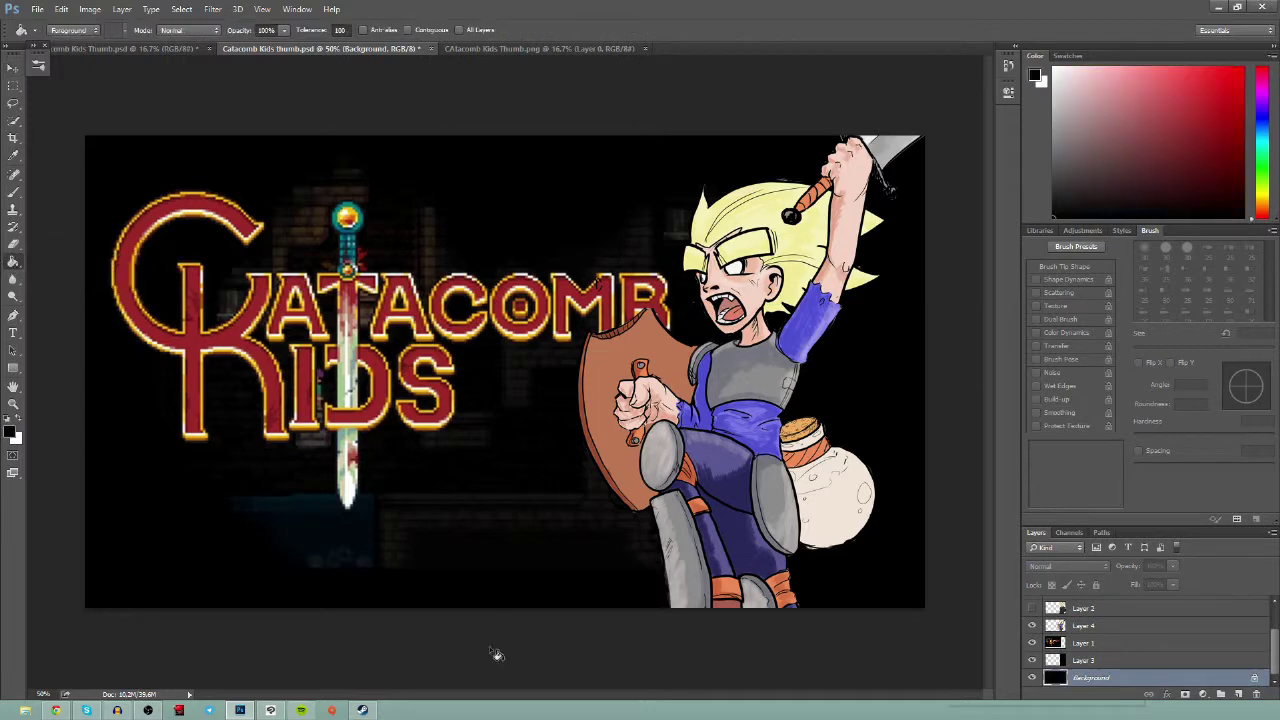
- Raise the logo on Layer 1 further so the word CATACOMB clears the top of the shield
key(v)
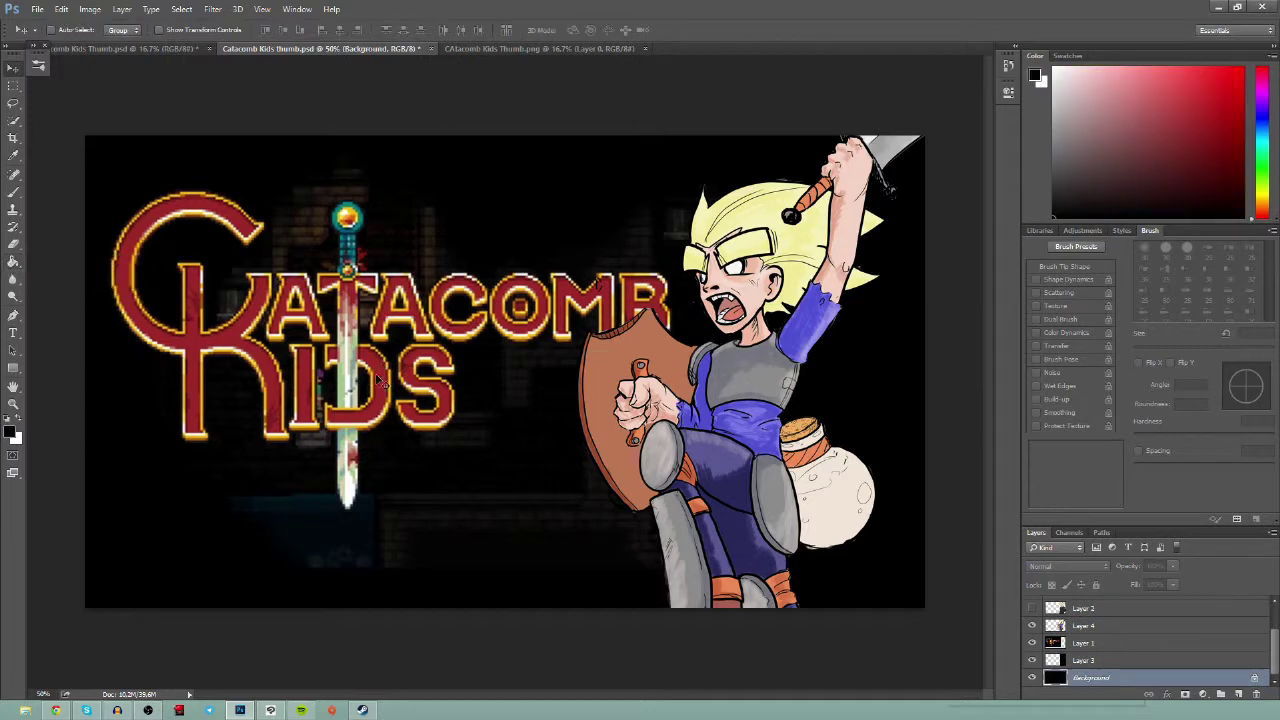
click(375, 370)
click(652, 274)
click(1085, 642)
drag(400, 369, 395, 332)
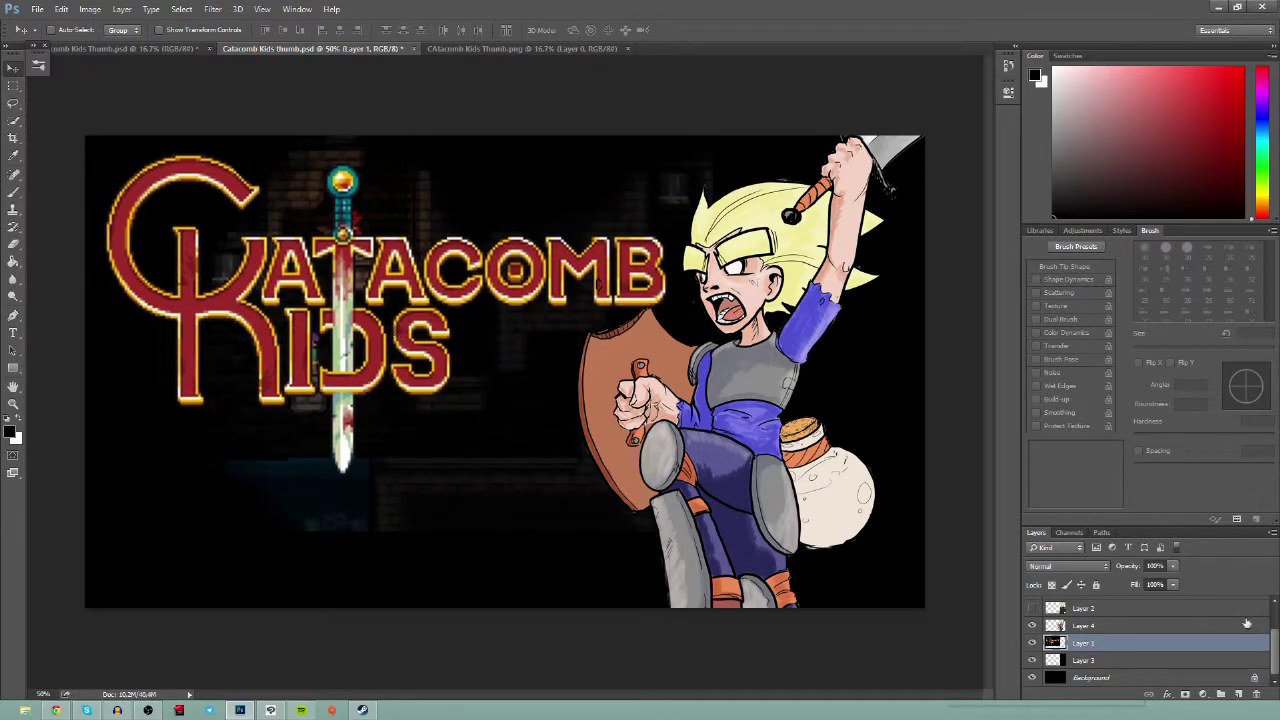
- Adjust the character layer with Hue/Saturation: saturation -6, slightly lower lightness and the hue shifted slightly toward red
click(1165, 625)
key(ctrl+u)
drag(1035, 285, 1031, 311)
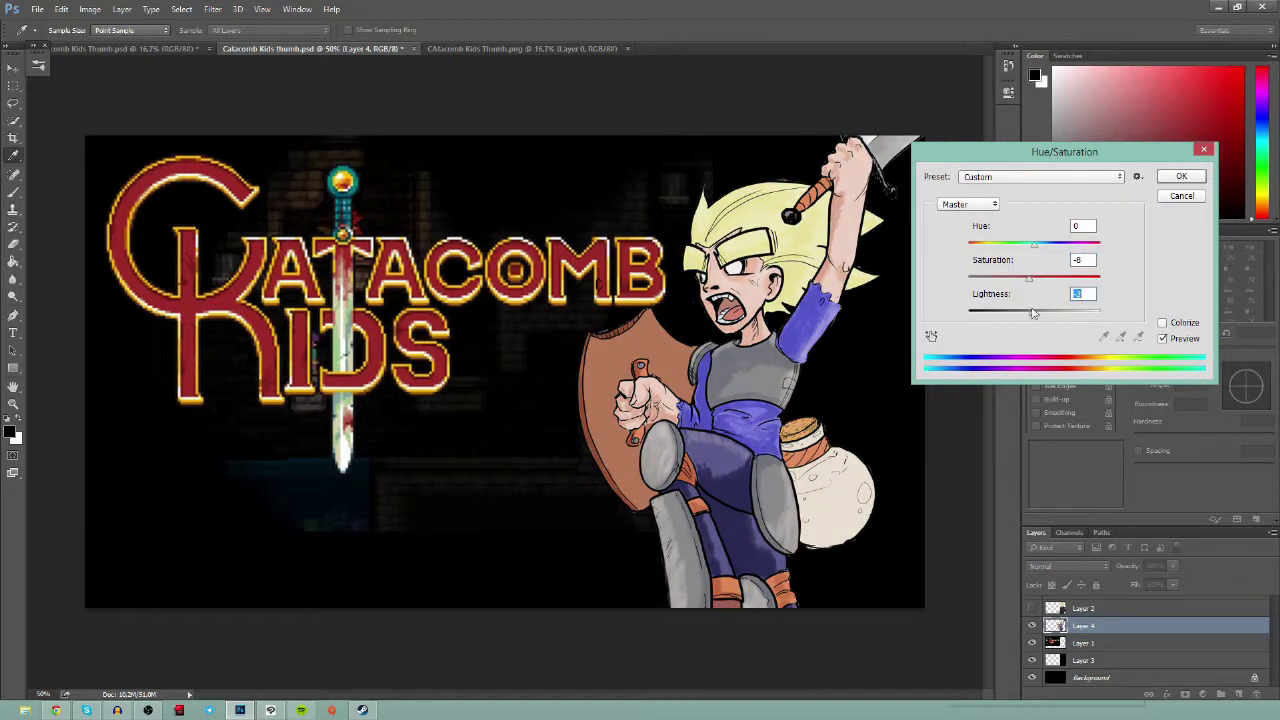
mouse_move(1046, 244)
mouse_down()
mouse_move(1118, 257)
mouse_move(1010, 249)
mouse_move(1032, 249)
mouse_up()
click(1162, 339)
click(1185, 179)
- Erase the stray marks around the character on Layer 4 with a 45 px eraser
key(z)
drag(602, 338, 640, 319)
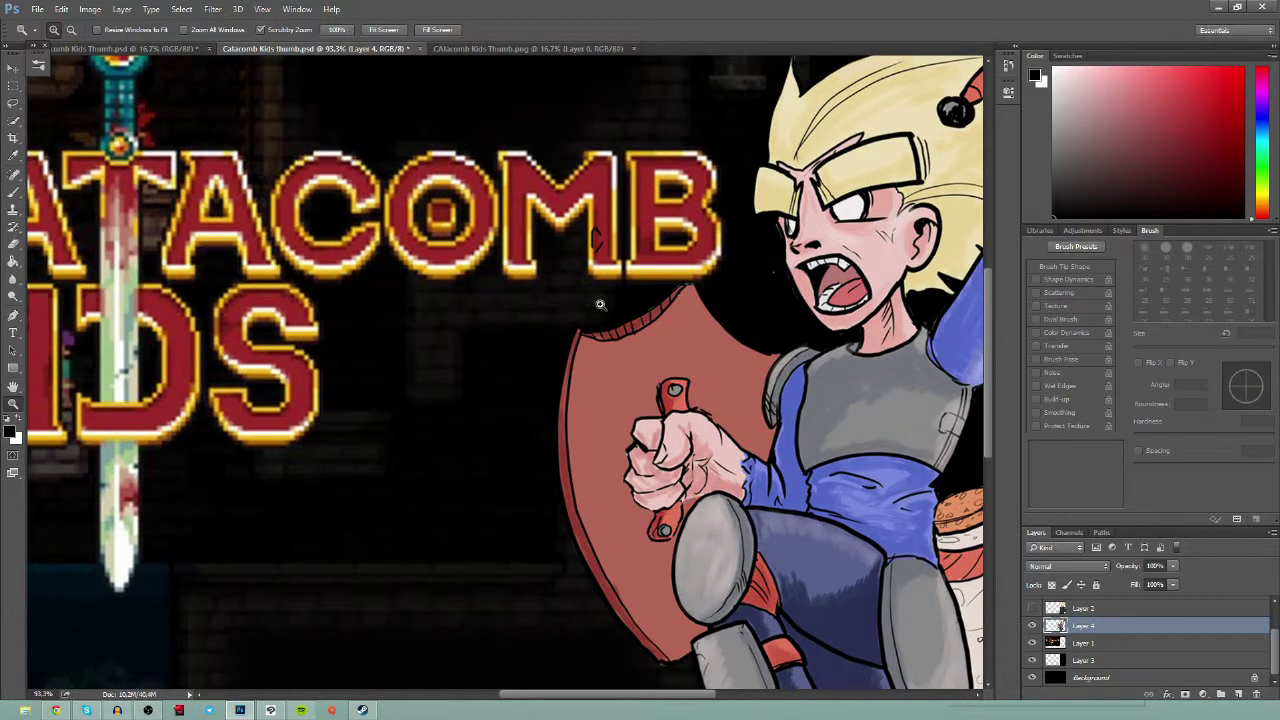
drag(896, 315, 694, 485)
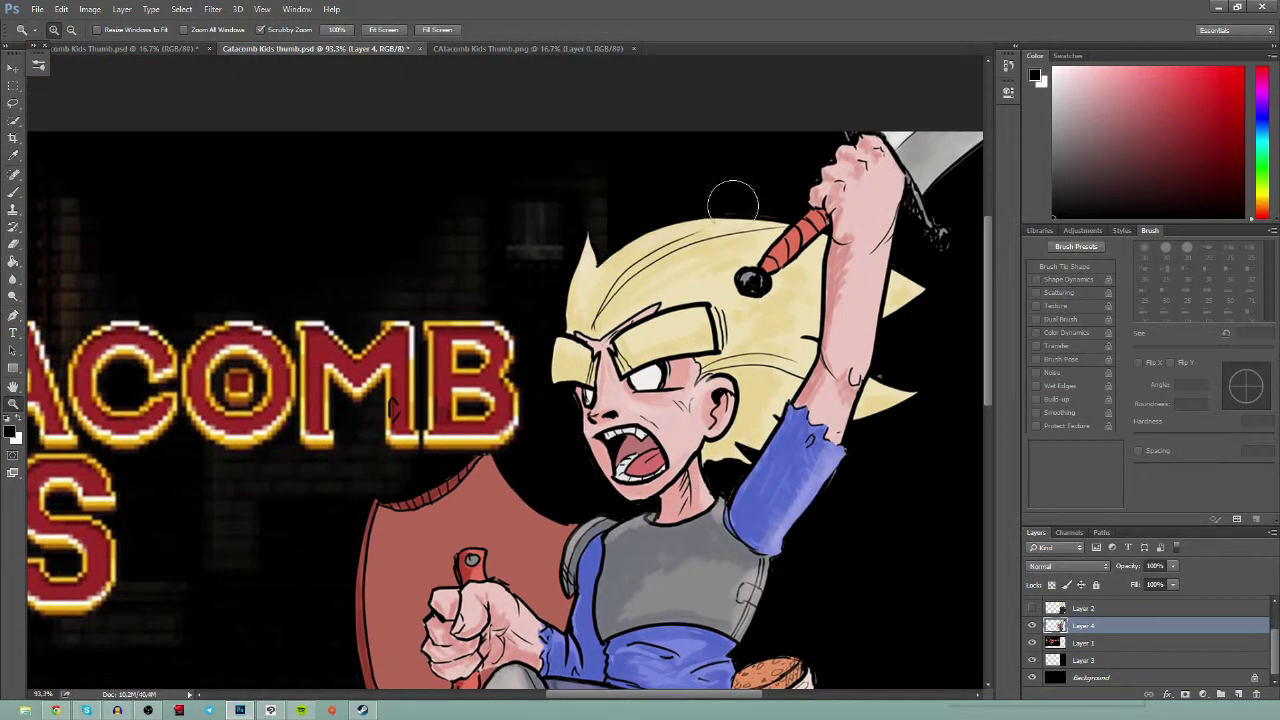
click(13, 244)
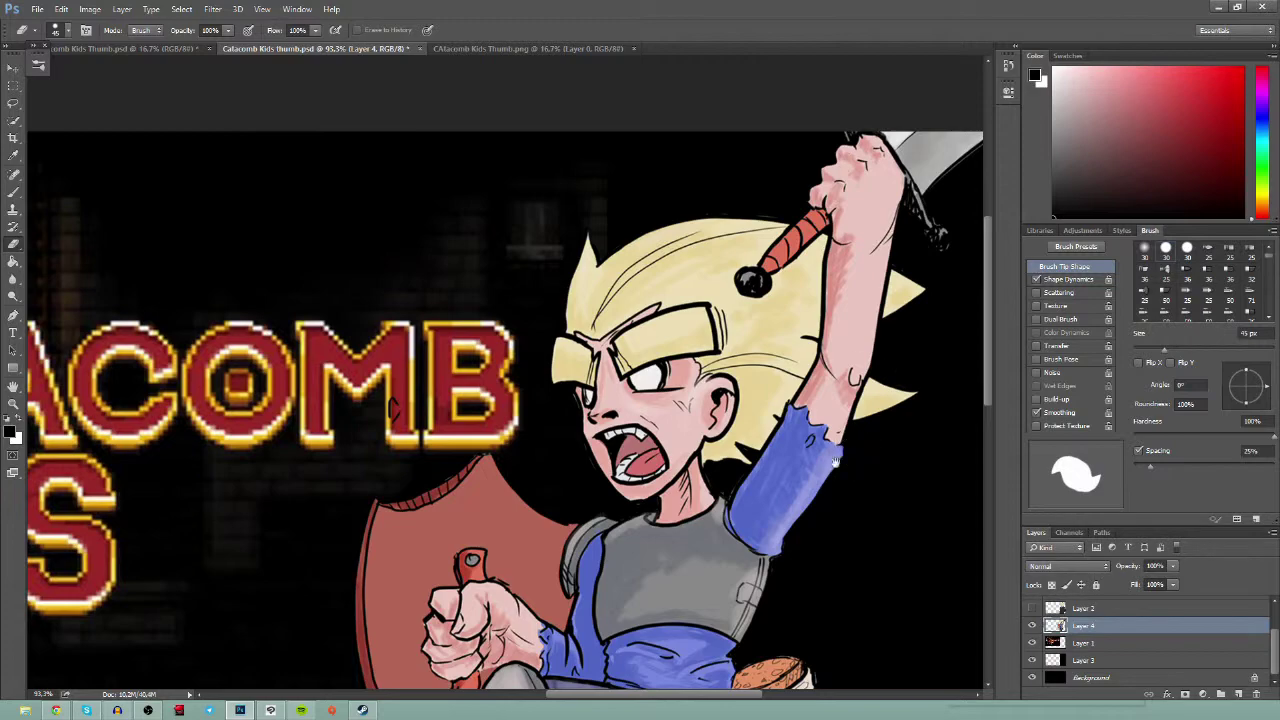
drag(508, 567, 853, 490)
drag(853, 490, 871, 543)
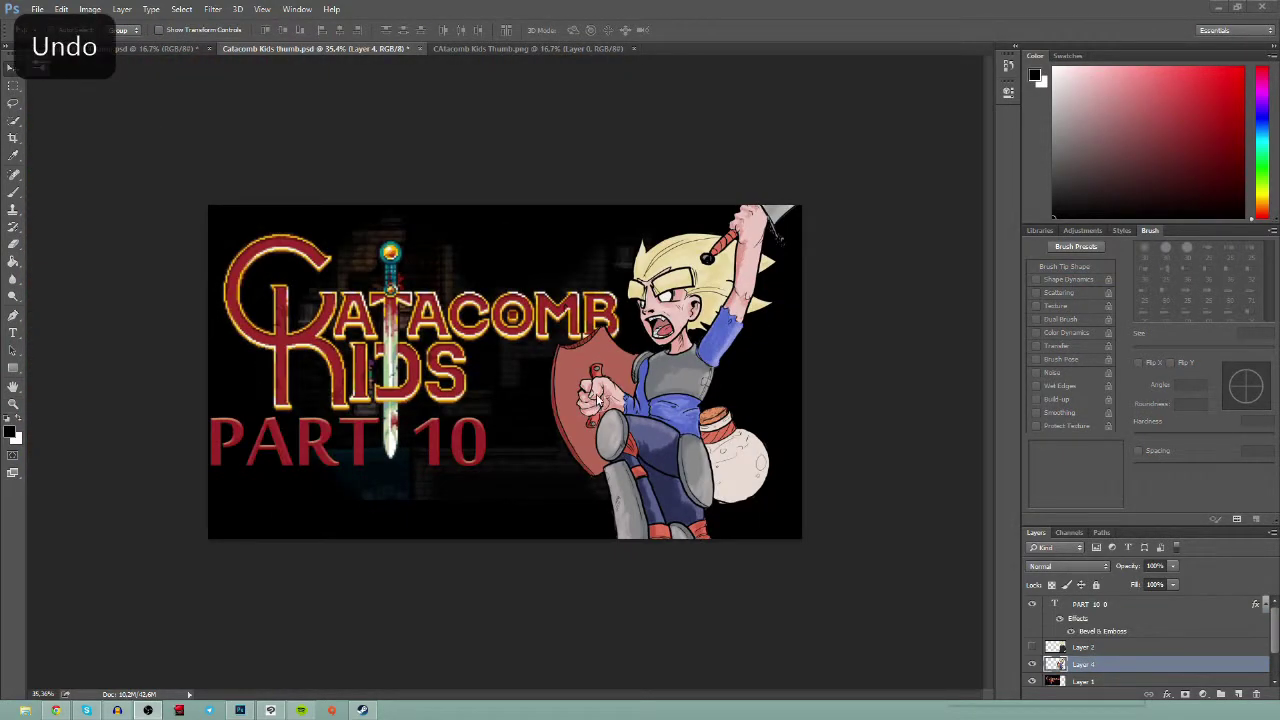
- Lasso the outer edge of the shield and add a new Multiply layer clipped to the character layer
right_click(481, 422)
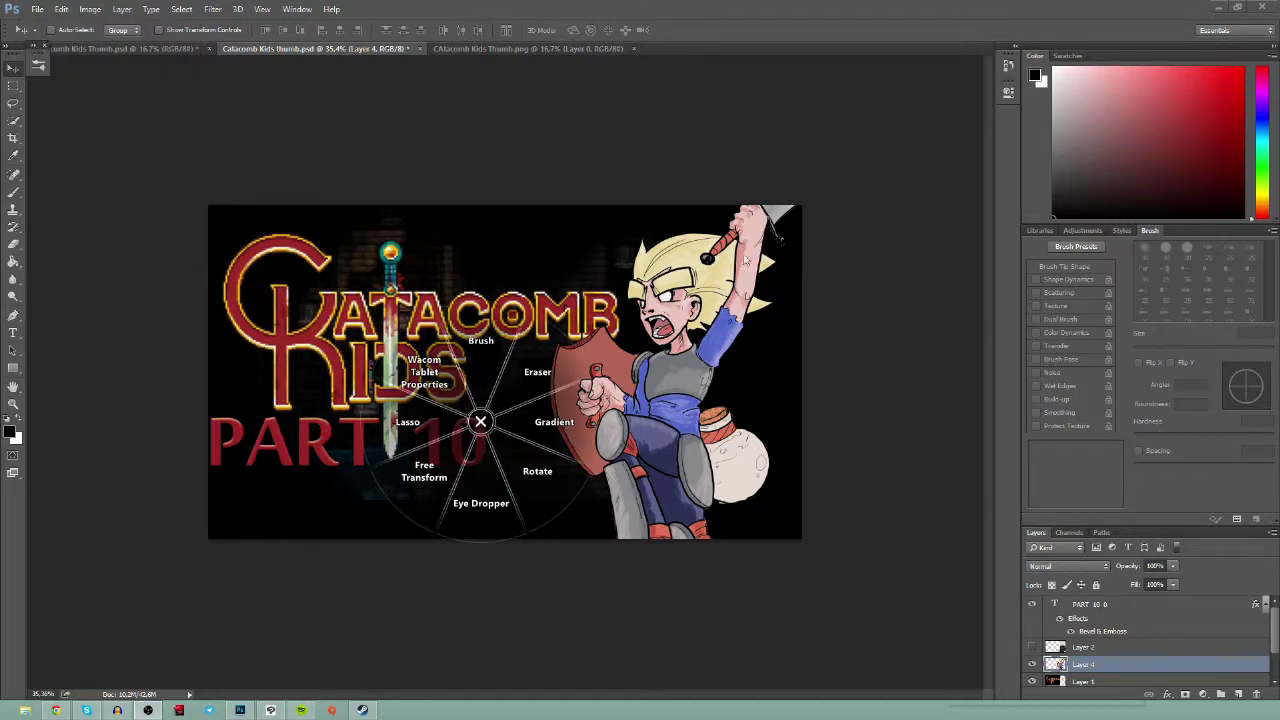
click(483, 422)
key(z)
drag(500, 360, 557, 359)
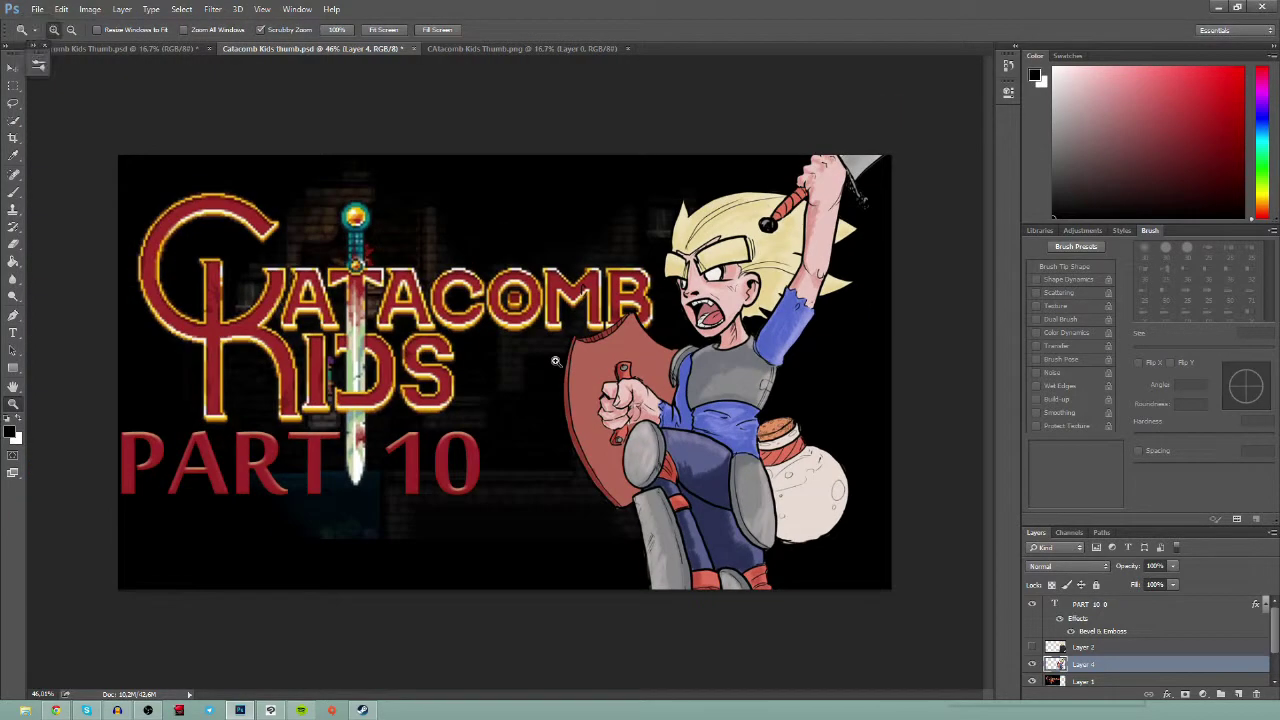
click(13, 104)
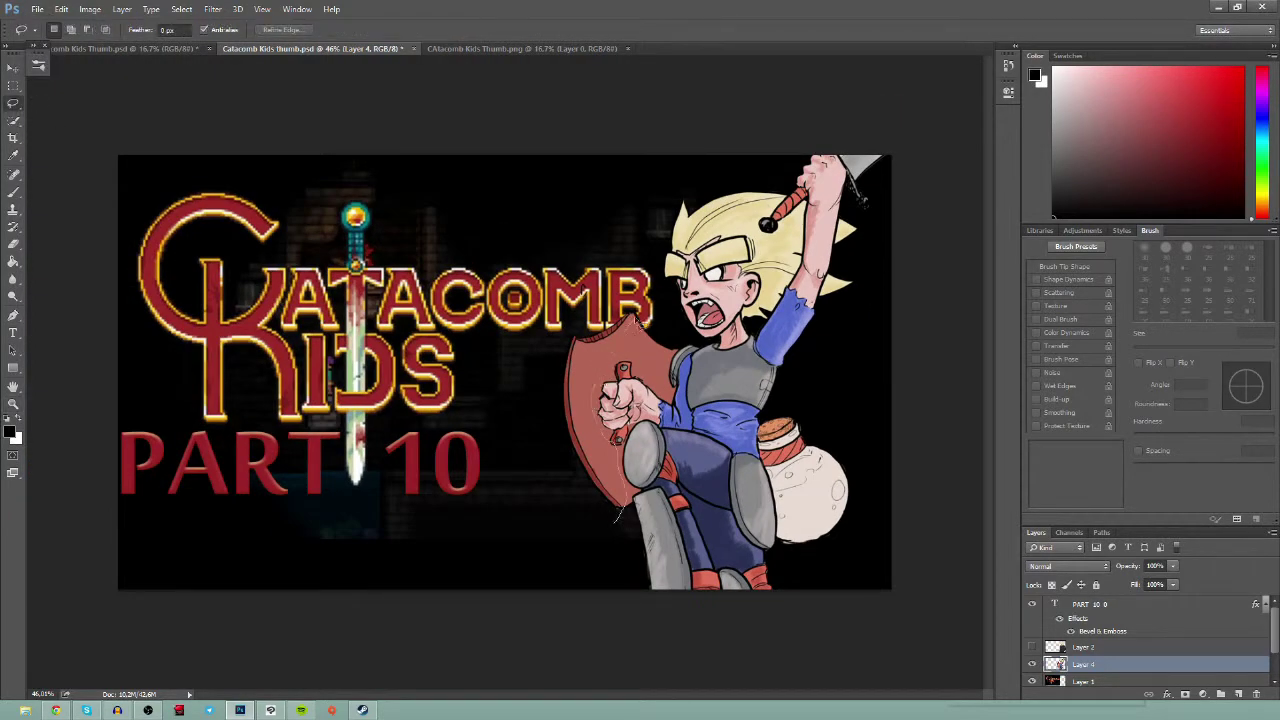
click(1238, 694)
right_click(1188, 666)
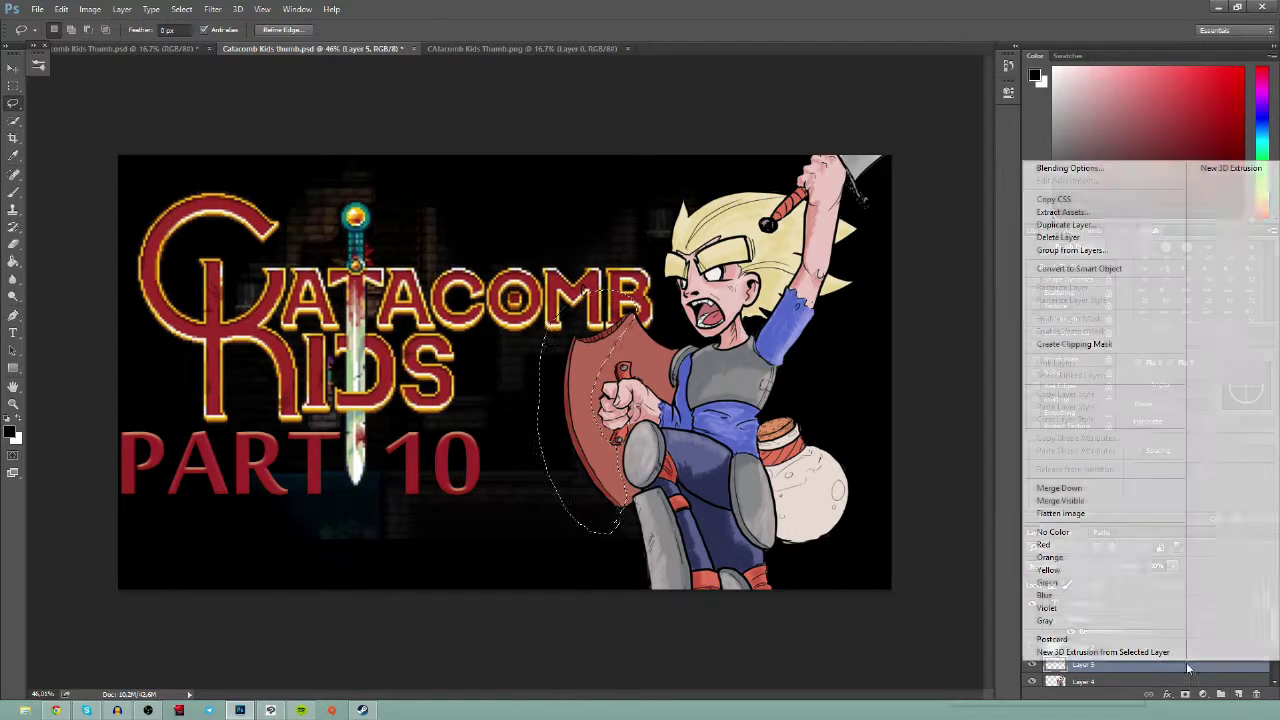
click(1136, 344)
click(1106, 568)
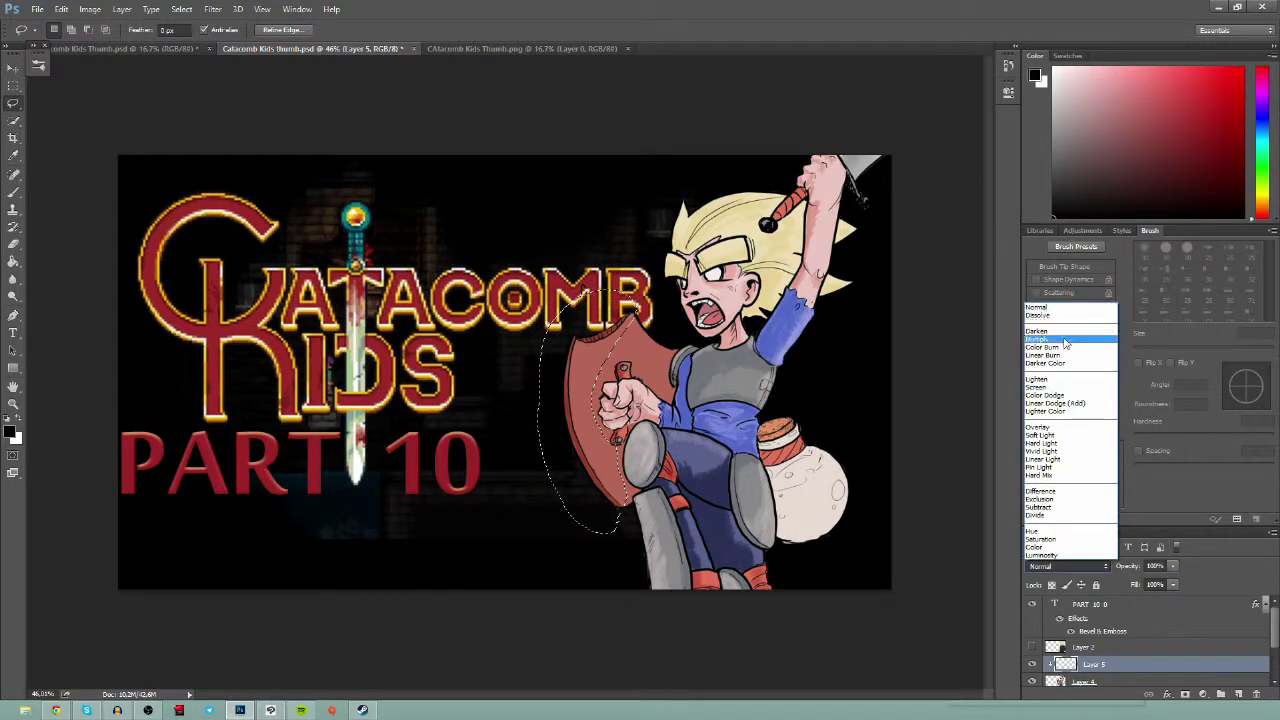
click(1070, 341)
- Shade the selected outer edge of the shield with a dusky red linear gradient and clear the selection
key(g)
key(shift+g)
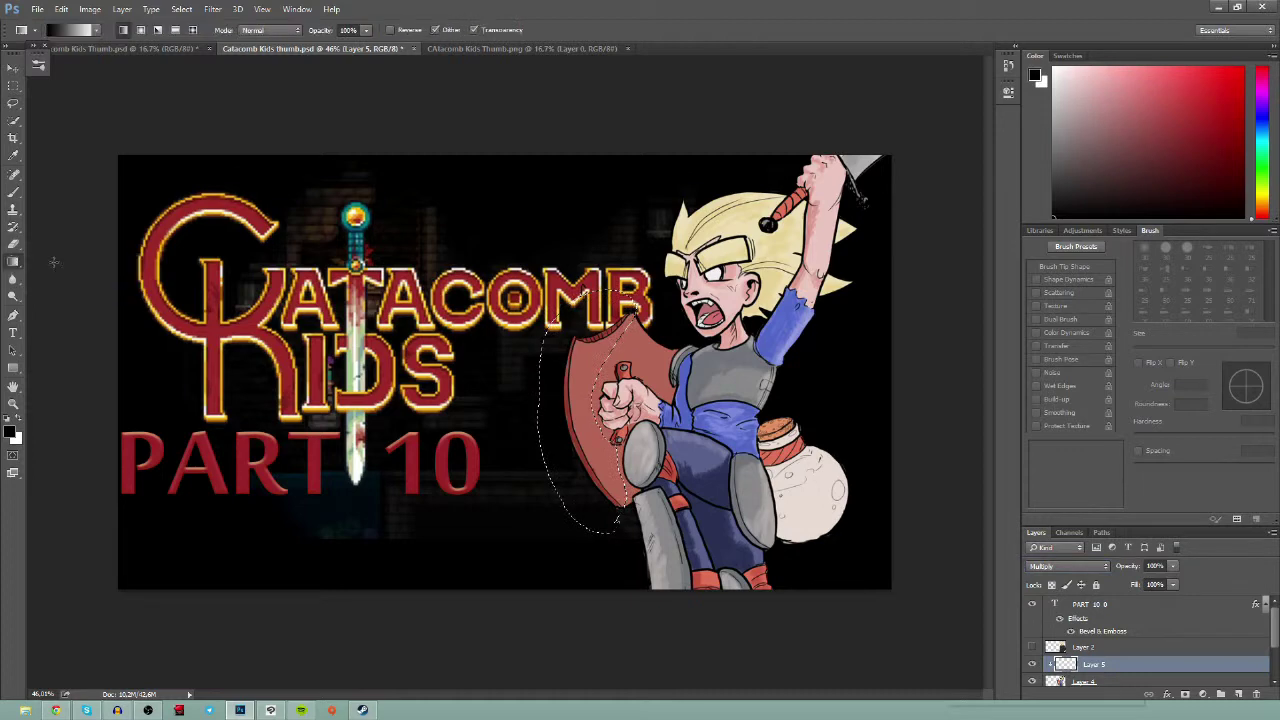
mouse_move(1168, 133)
mouse_down()
mouse_move(1146, 131)
mouse_move(1155, 117)
mouse_up()
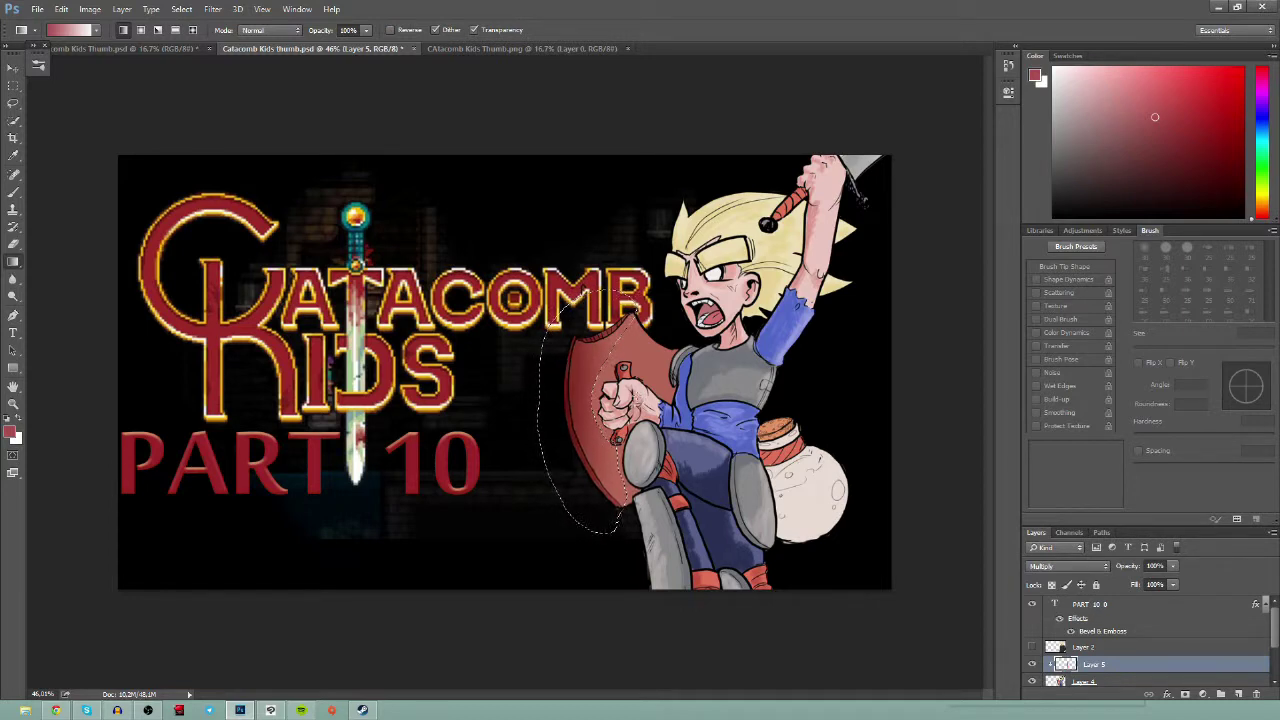
key(ctrl+d)
key(l)
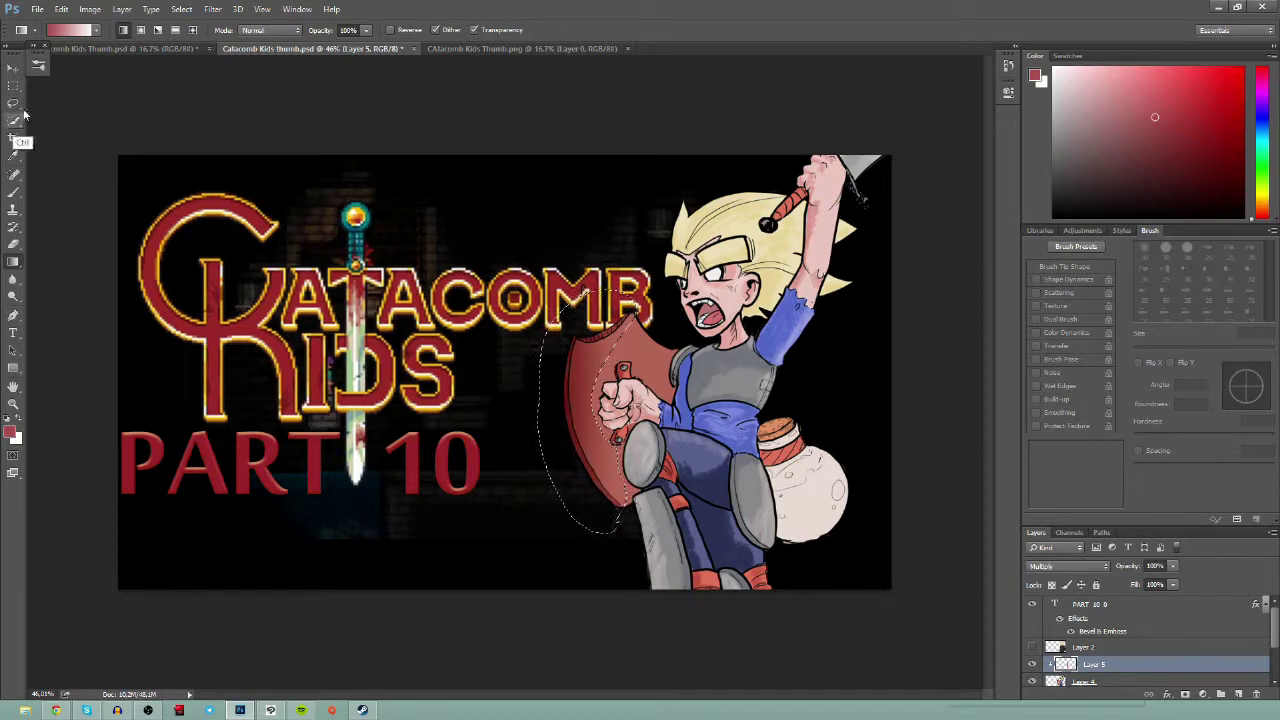
- Soften the shield shading with the Blur tool at size 51 px and 100% strength
click(13, 279)
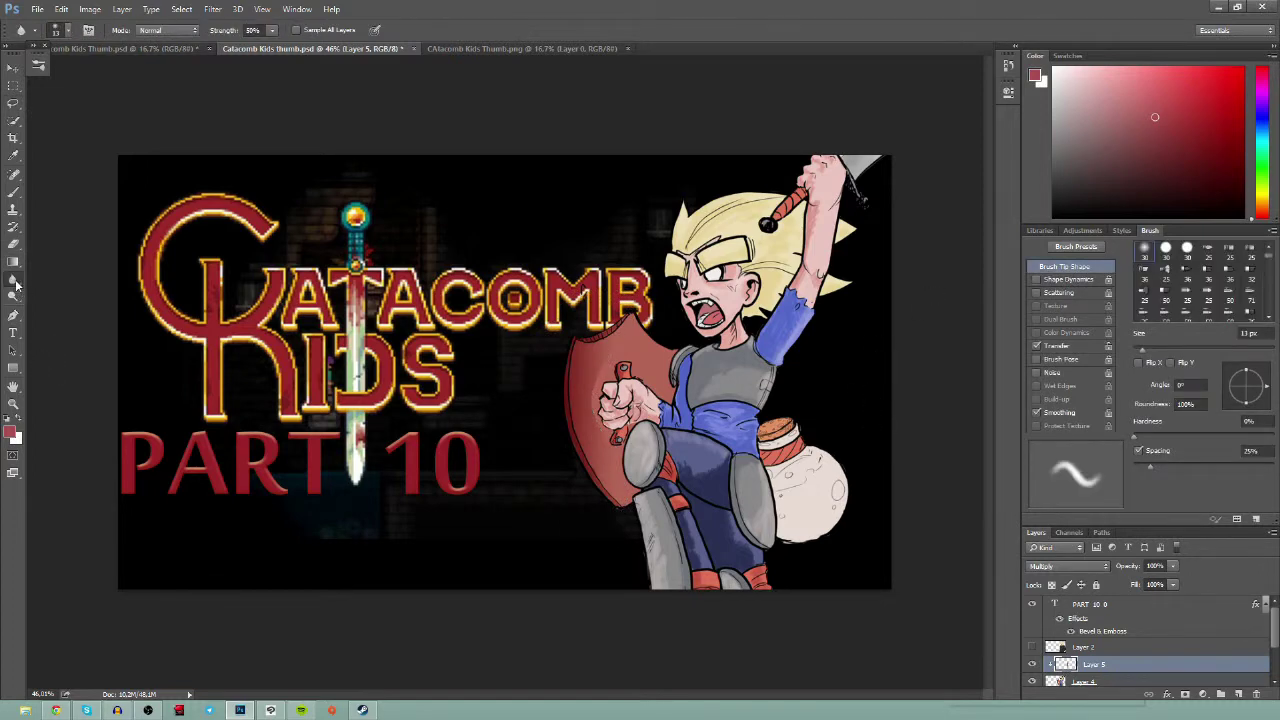
drag(1179, 350, 1169, 350)
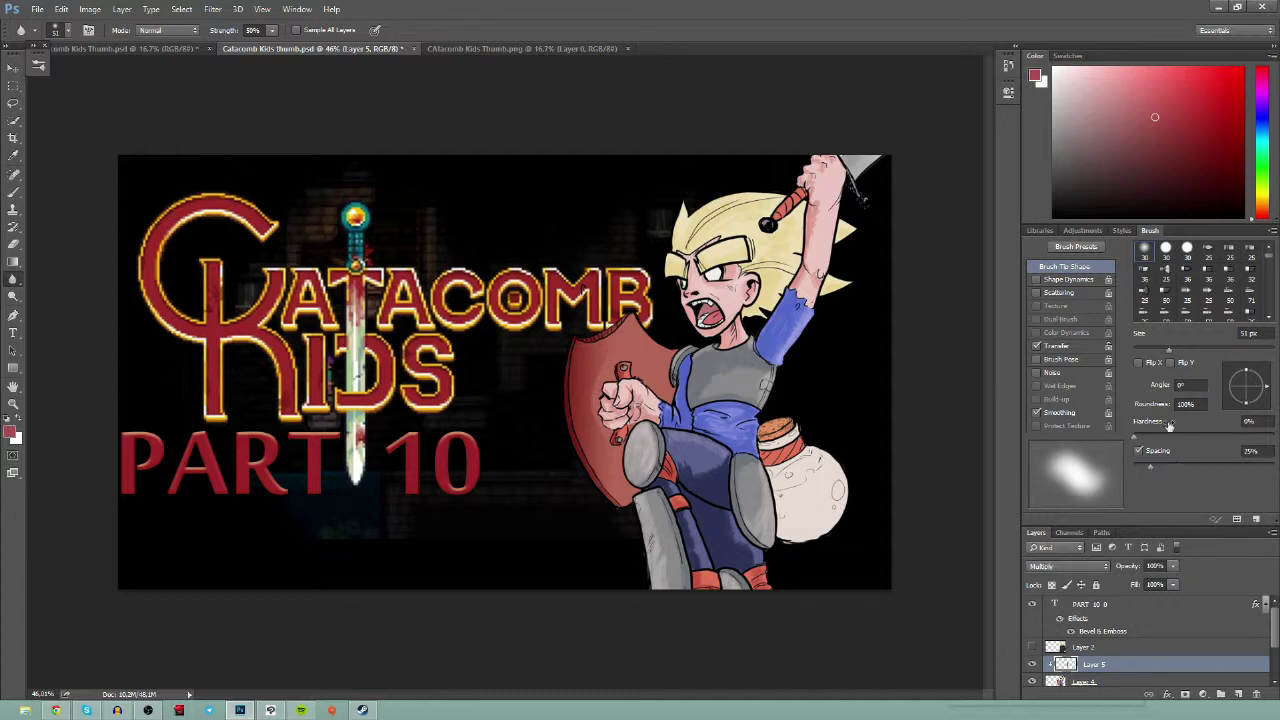
key(0)
- Add a new layer beneath the shield shading layer and clip it to the character layer
click(1238, 693)
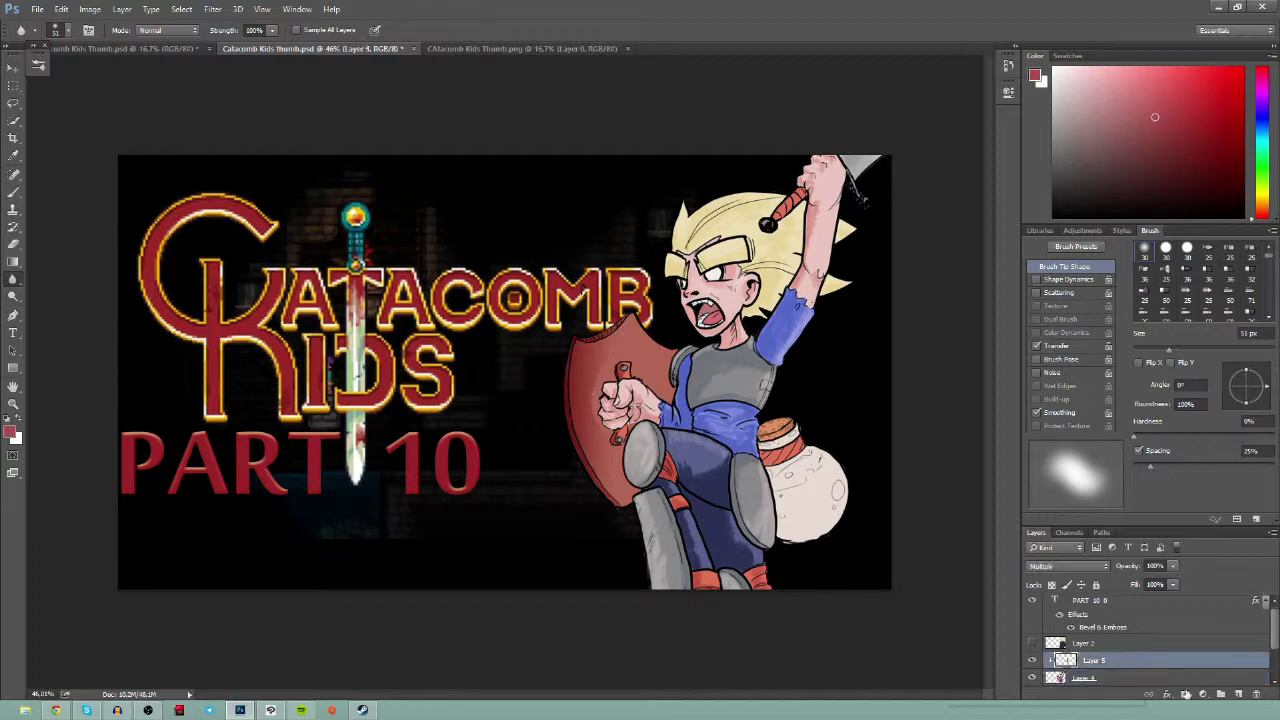
drag(1165, 665, 1173, 683)
right_click(1173, 682)
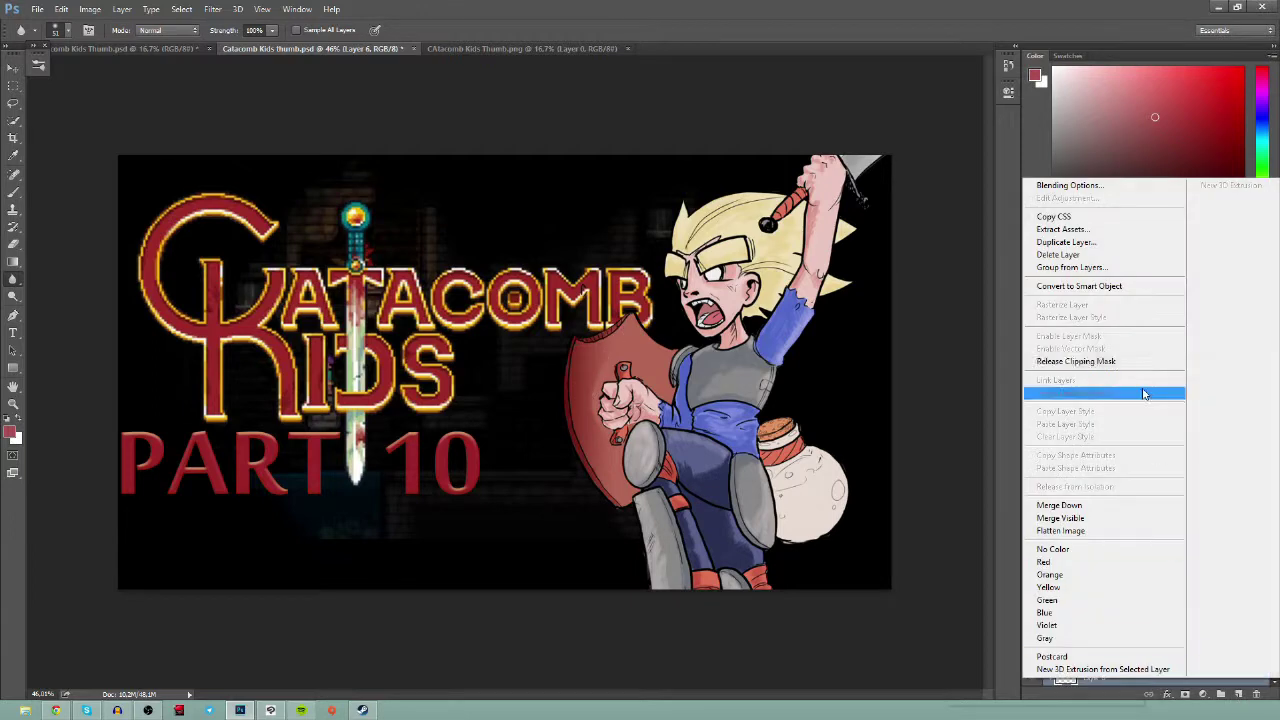
click(1142, 360)
right_click(1124, 679)
click(1160, 358)
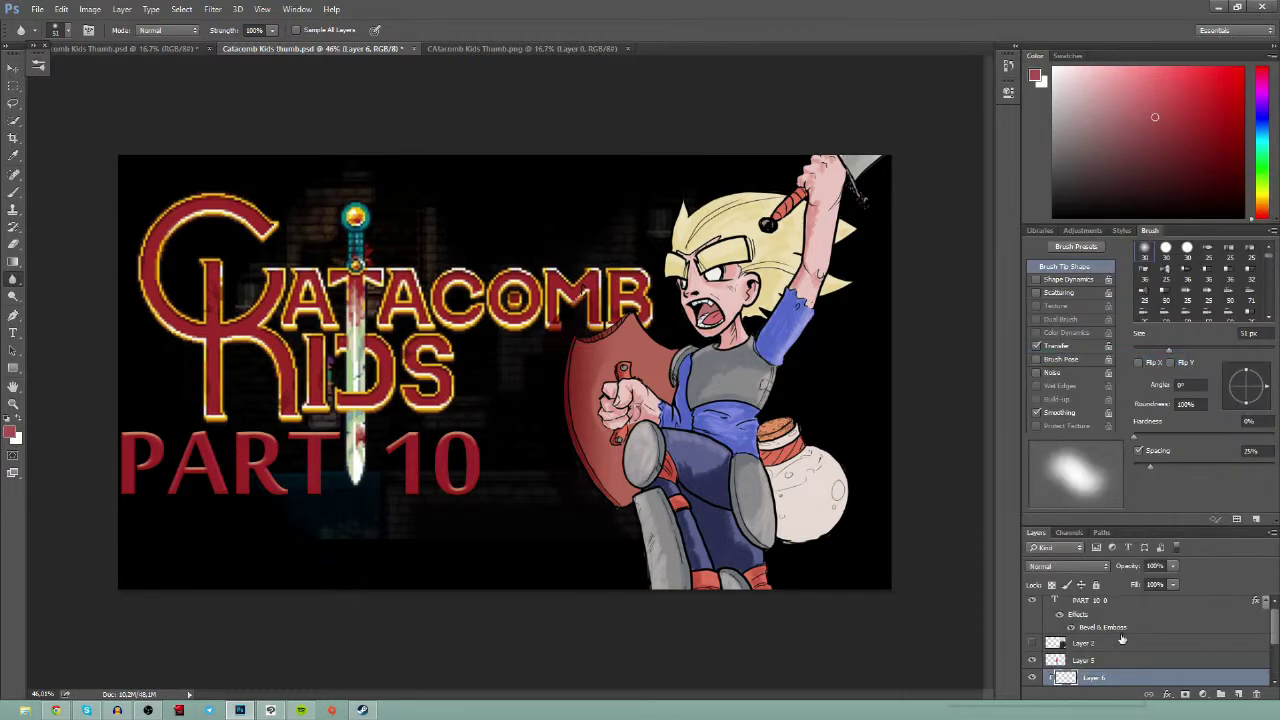
- Lasso the armoured lower leg and knee guard just below the shield
click(13, 103)
mouse_move(688, 486)
mouse_down()
mouse_move(716, 603)
mouse_move(650, 424)
mouse_up()
drag(636, 562, 628, 505)
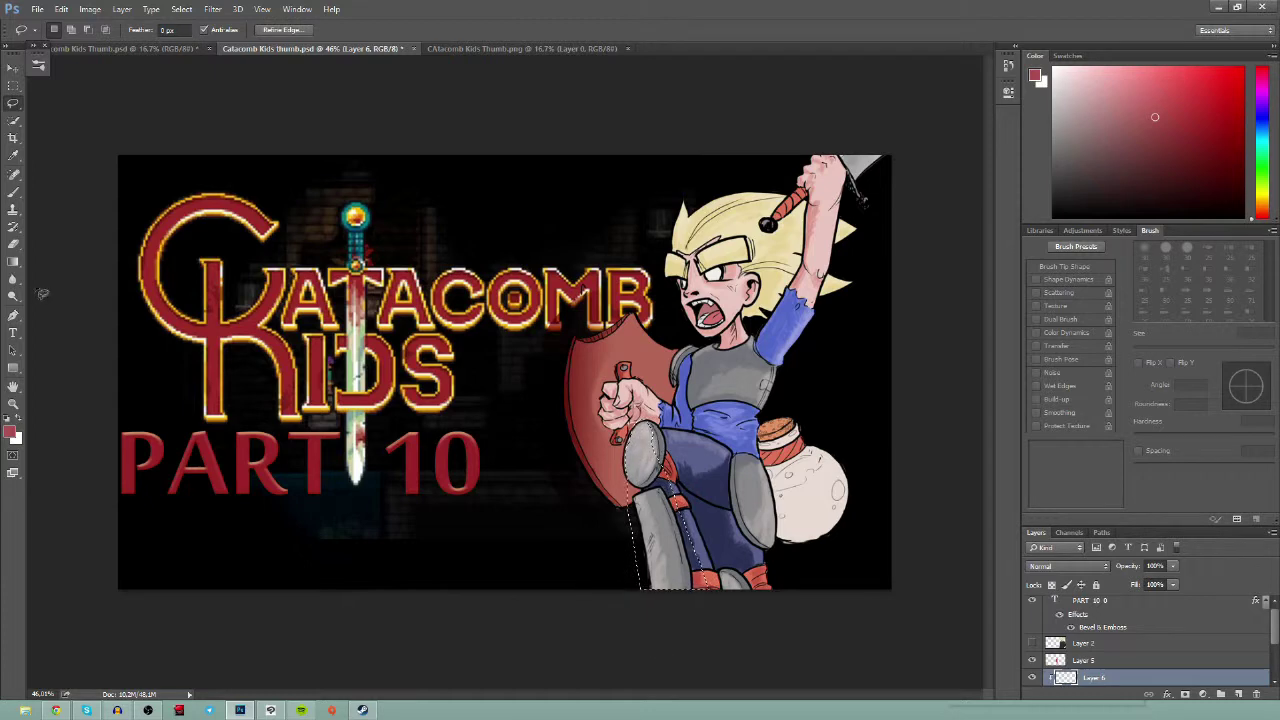
- Set the linear gradient to fade from the foreground colour to transparent for shading the selected leg
key(g)
drag(636, 440, 708, 540)
key(ctrl+z)
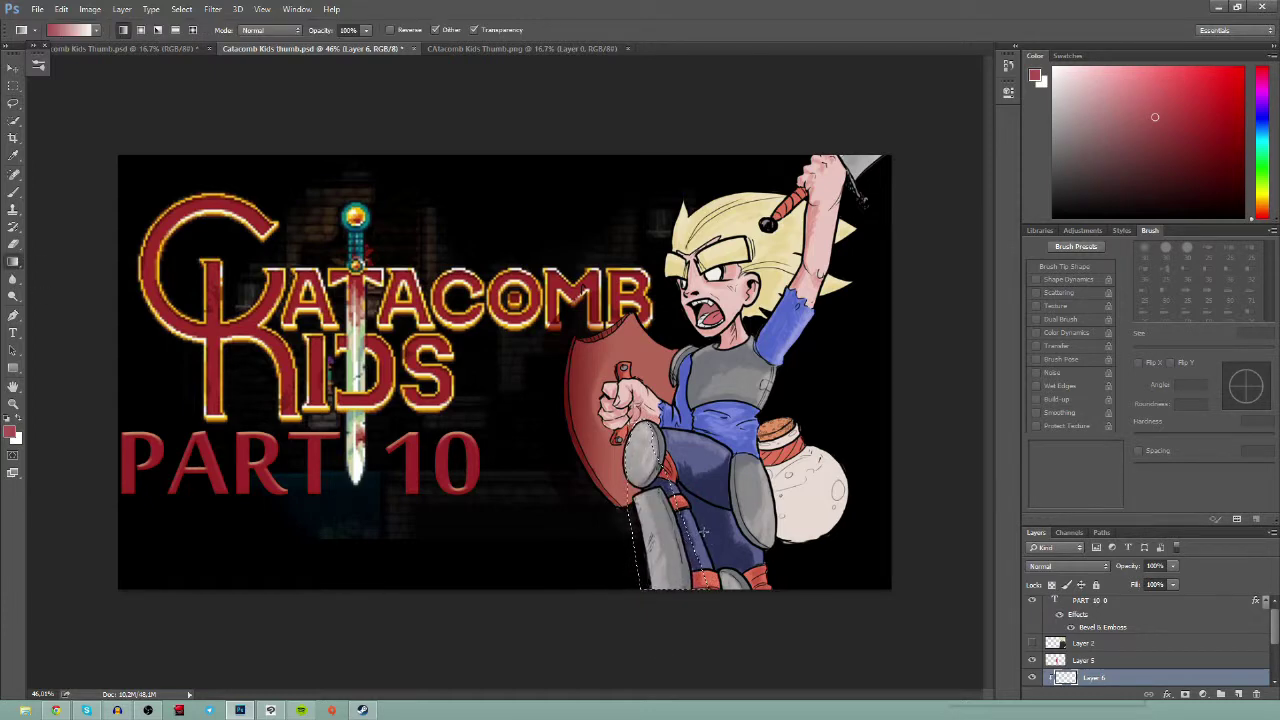
click(96, 30)
double_click(50, 55)
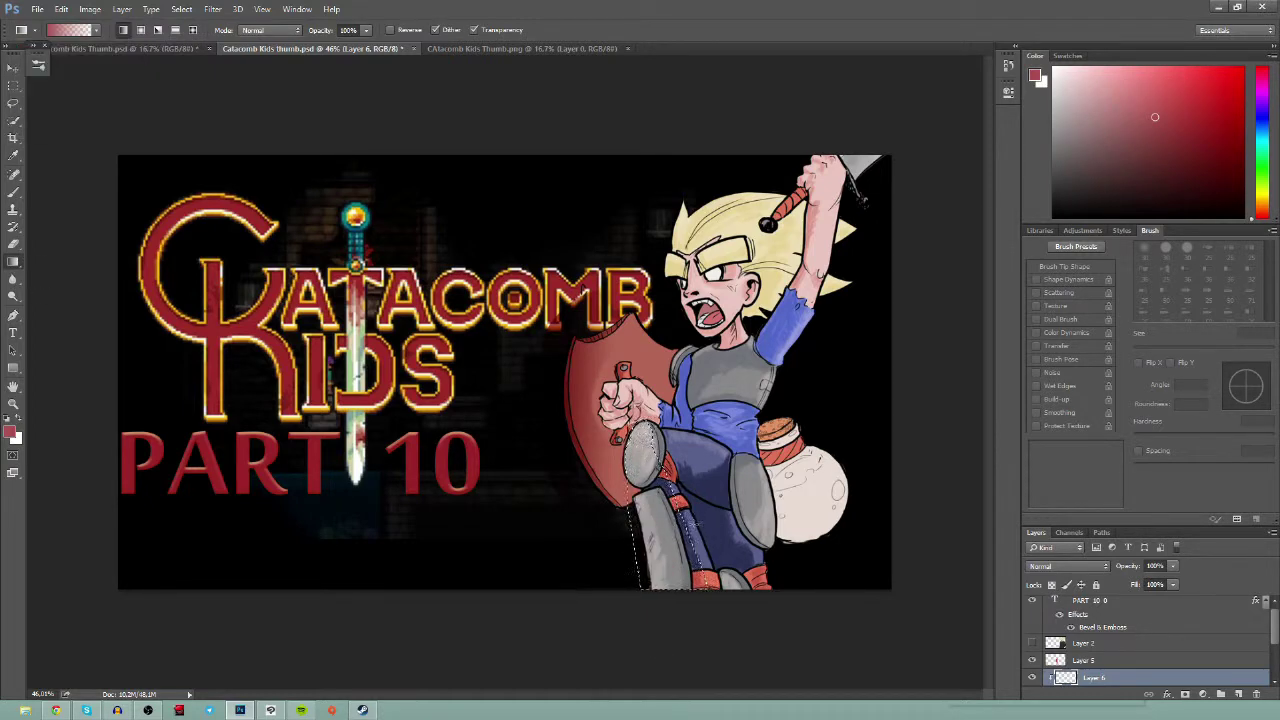
- Set the new clipped layer to Multiply, shade the selected lower leg with a light pink linear gradient, and clear the selection
click(1105, 567)
click(1060, 343)
mouse_move(634, 556)
mouse_down()
mouse_move(687, 530)
mouse_move(687, 543)
mouse_up()
key(ctrl+z)
click(1117, 84)
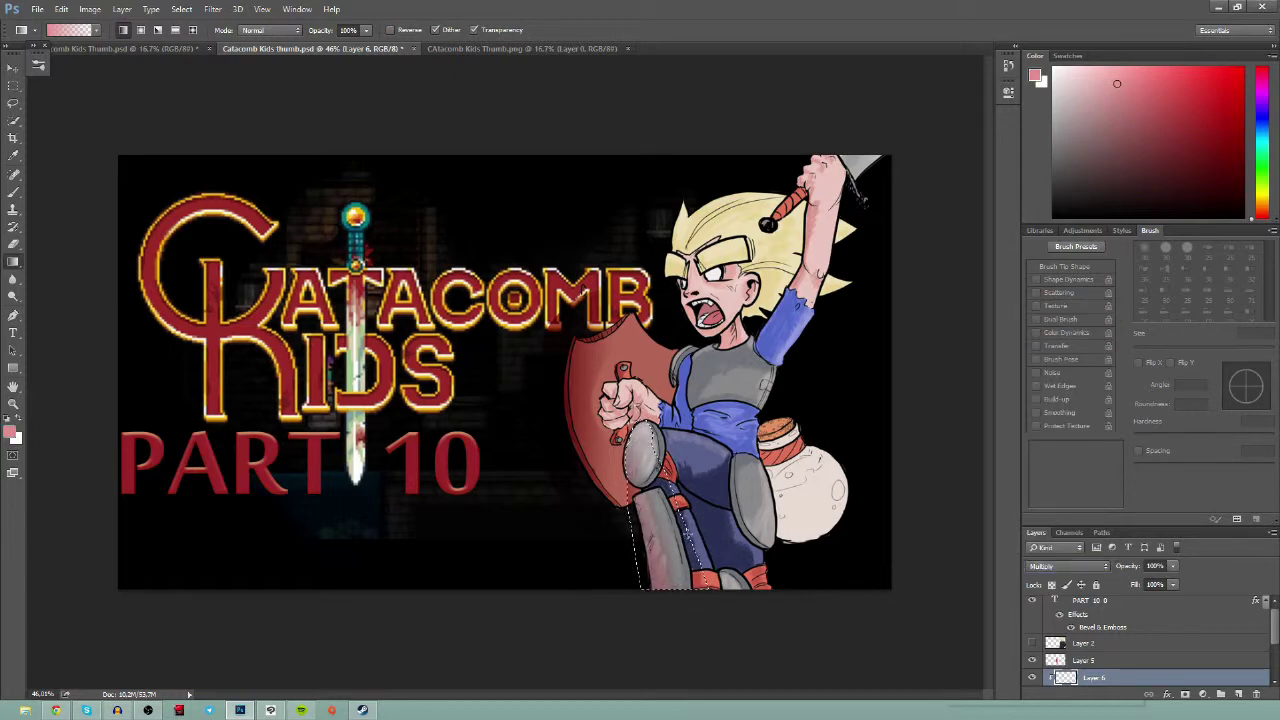
key(ctrl+d)
- Lasso part of the grey chest armour, shade it with the light pink gradient, and clear the selection
key(l)
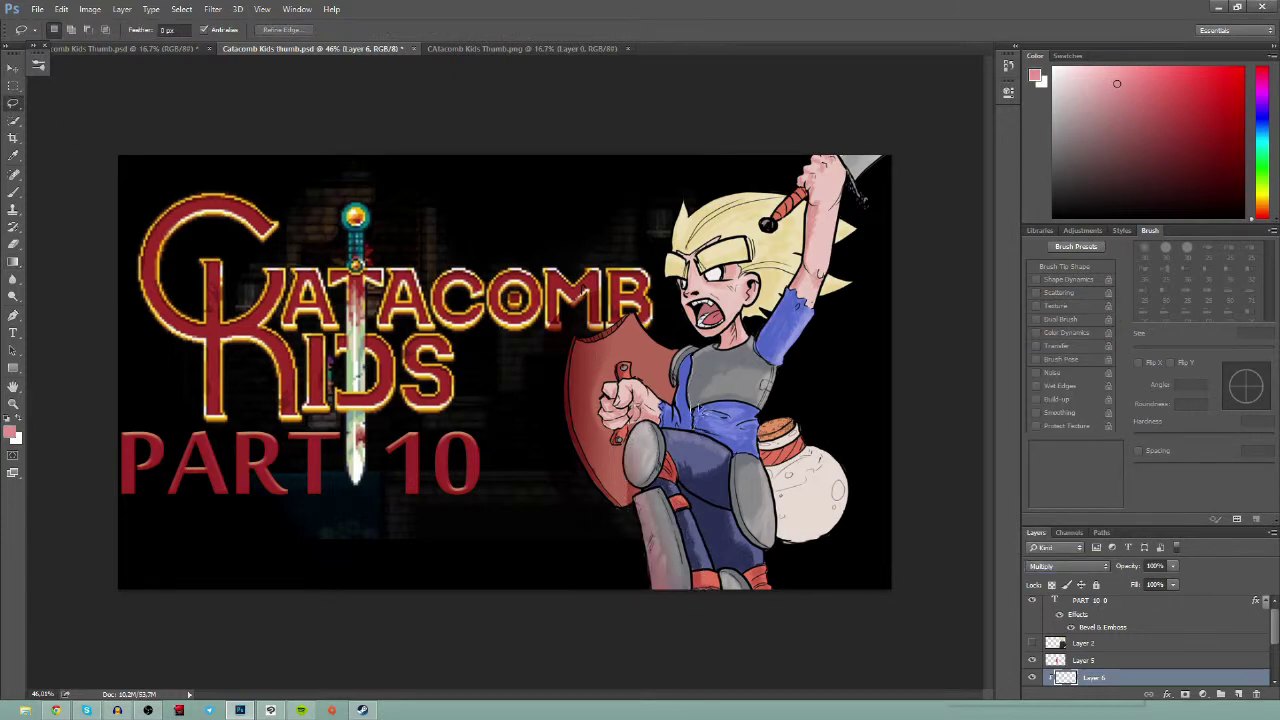
mouse_move(754, 348)
mouse_down()
mouse_move(718, 350)
mouse_move(692, 380)
mouse_up()
click(13, 263)
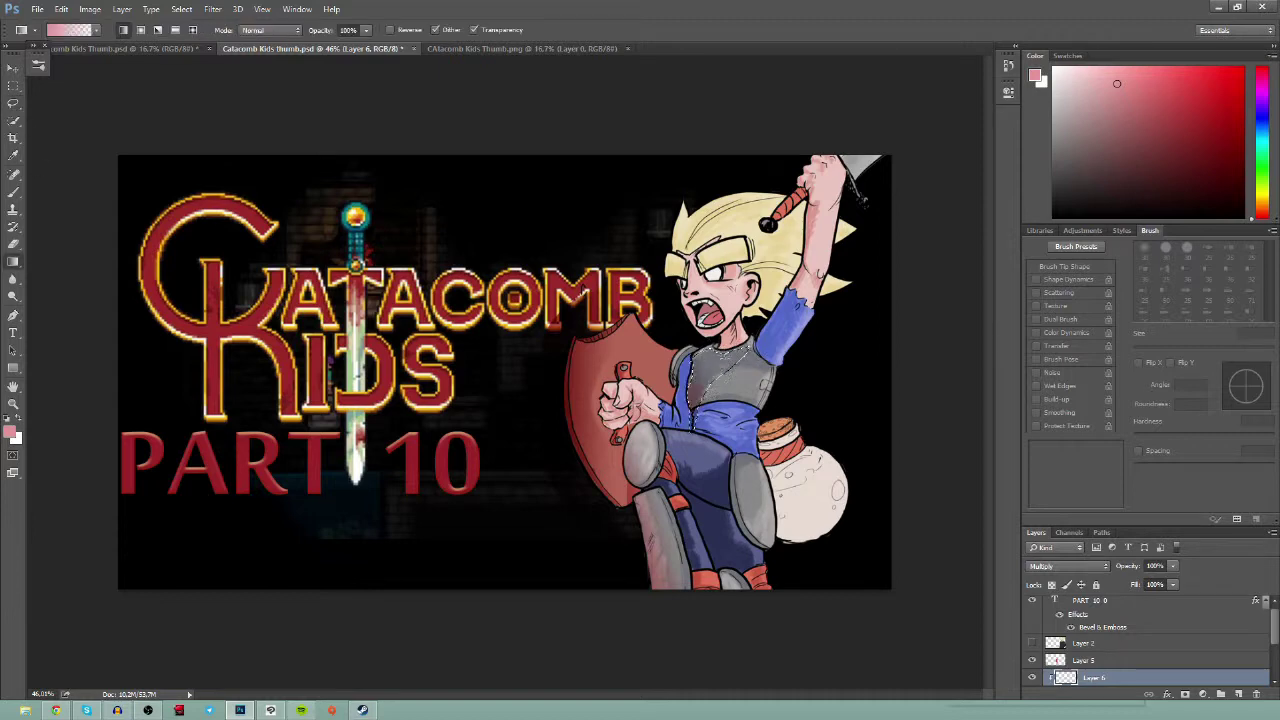
key(ctrl+d)
- Lasso the blue sleeve of the raised arm and shade it with the light pink gradient
key(m)
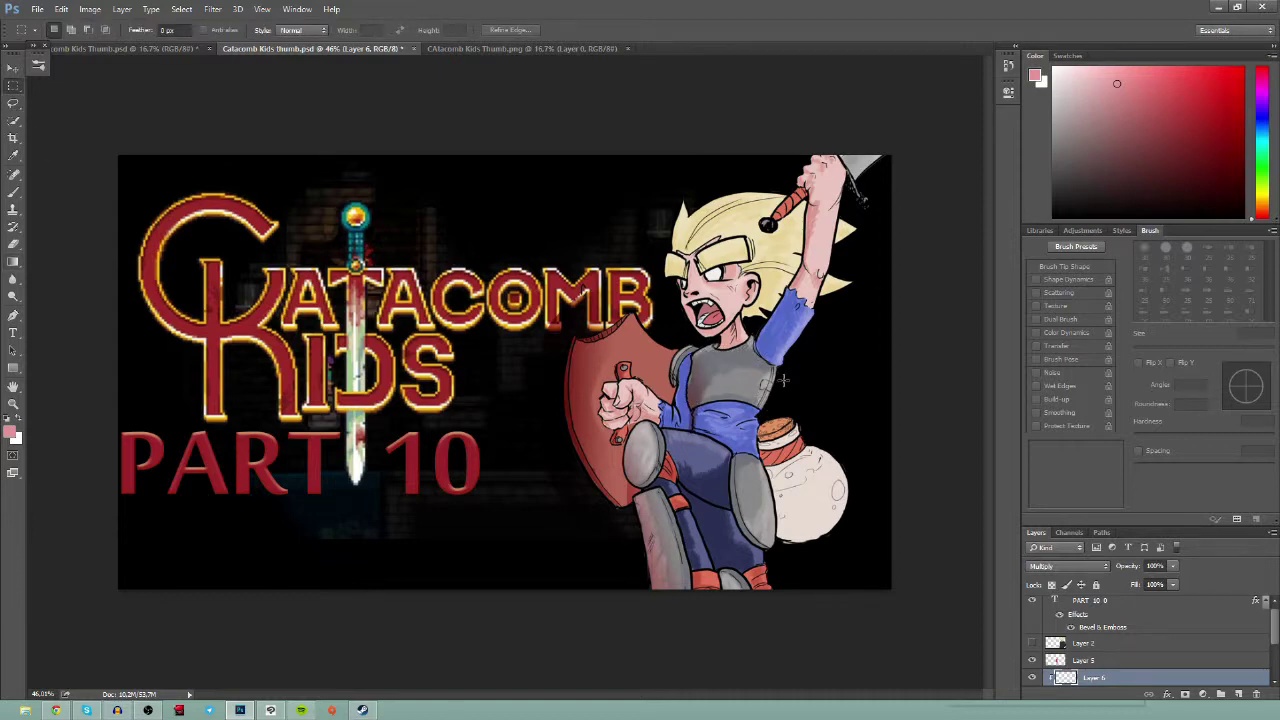
key(l)
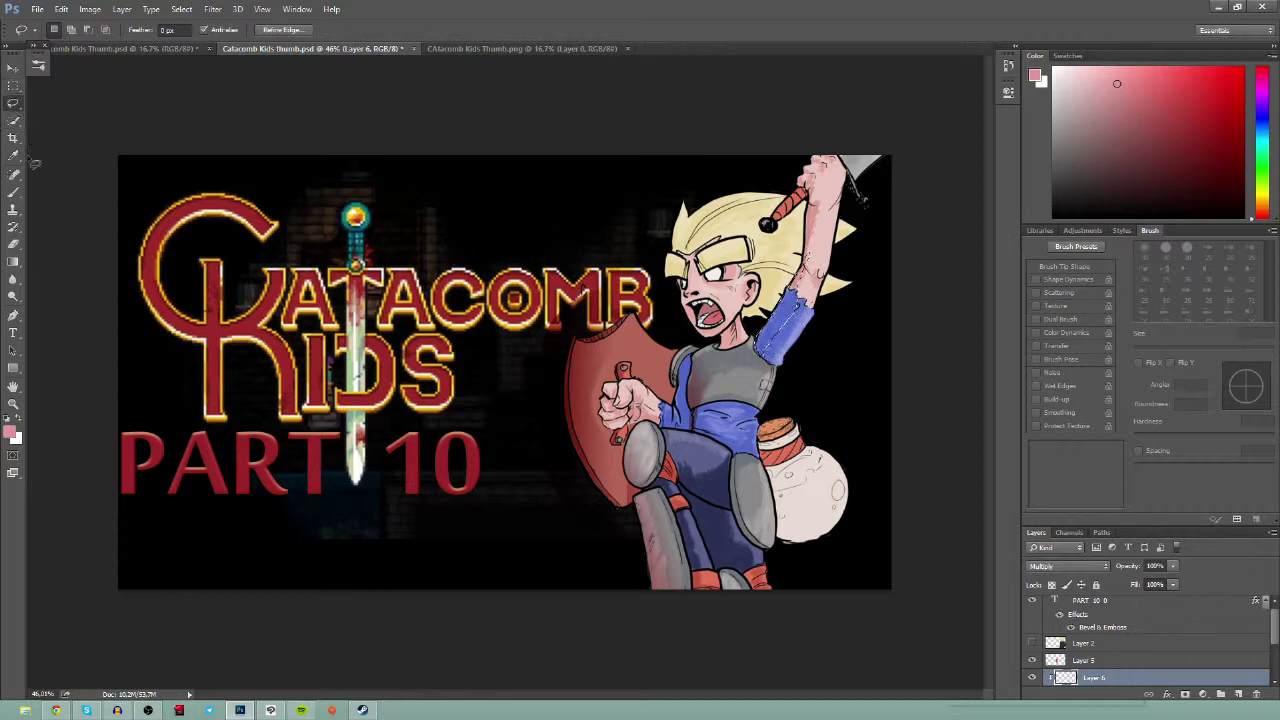
key(g)
key(r)
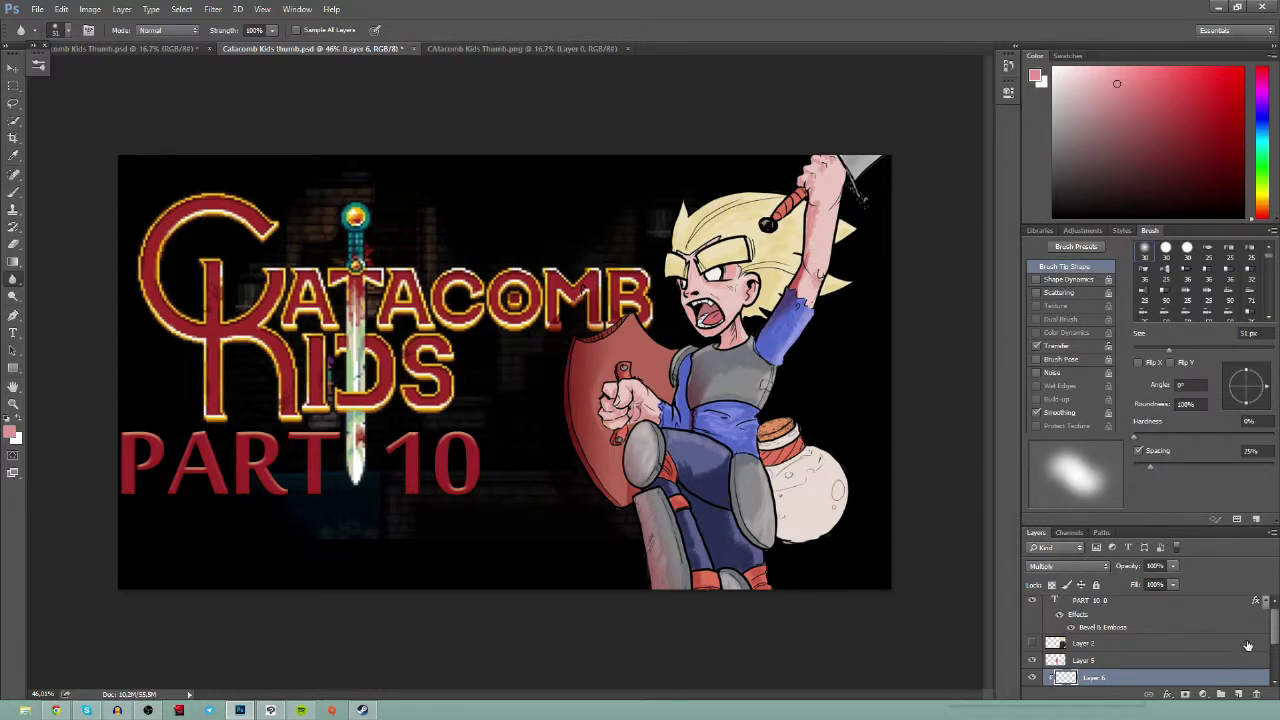
- Change the gradient's foreground colour to light grey and open the layer options of the PART 10 text layer
click(14, 263)
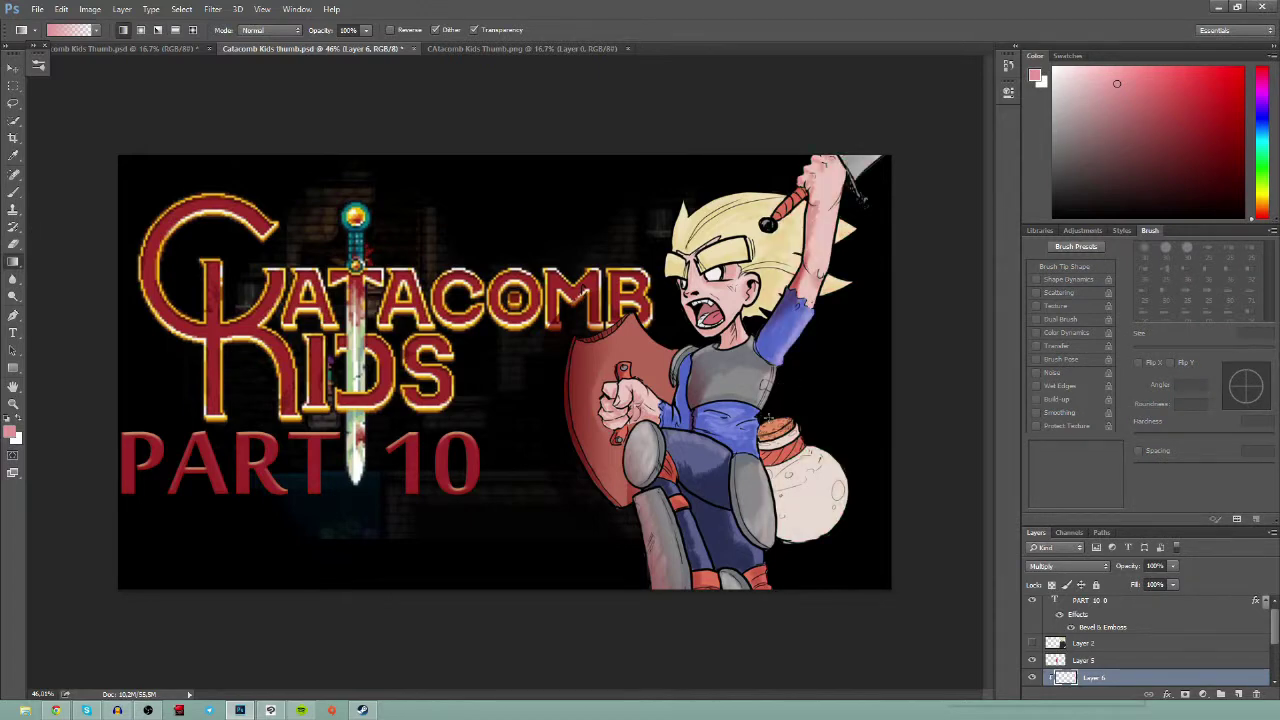
key(x)
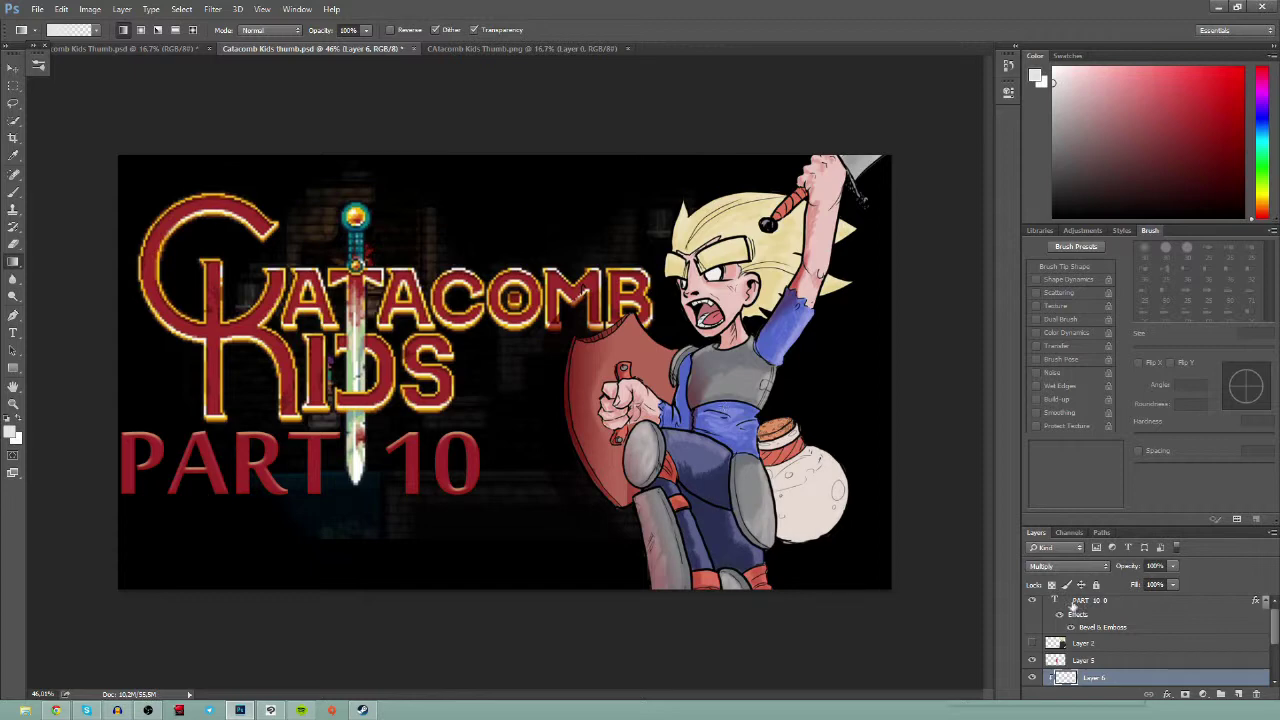
click(1073, 604)
right_click(1055, 605)
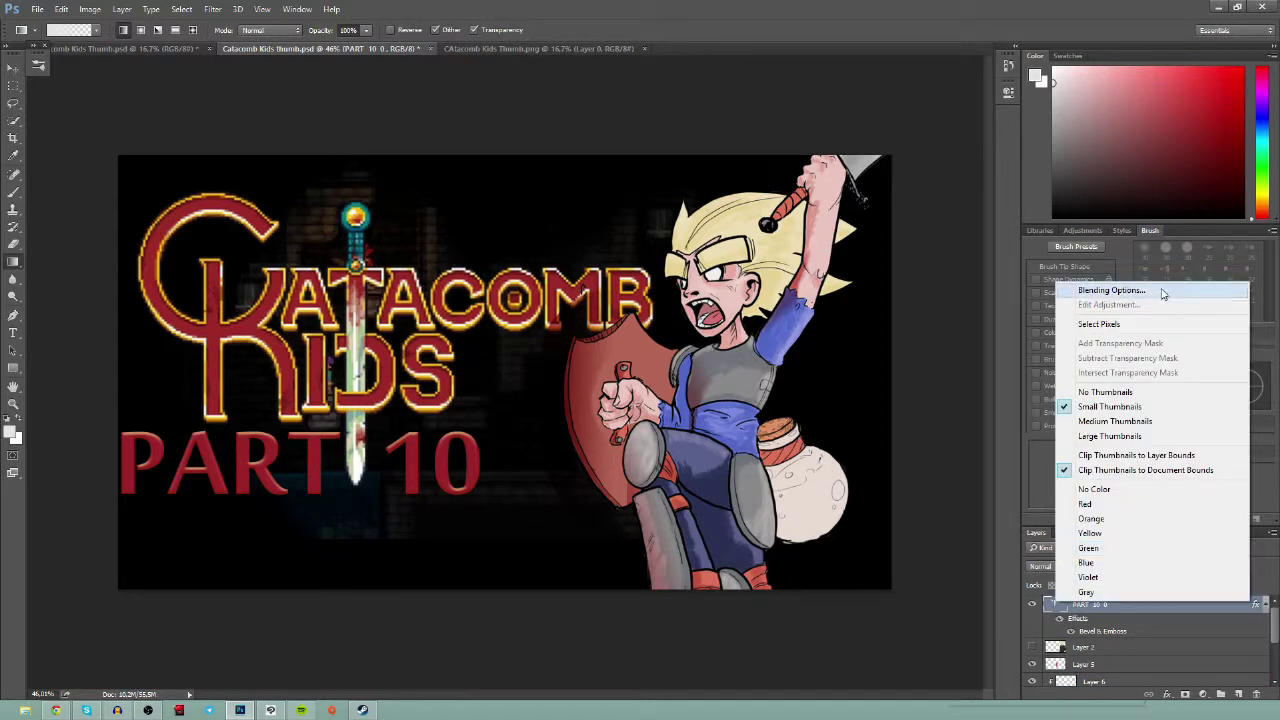
right_click(1188, 614)
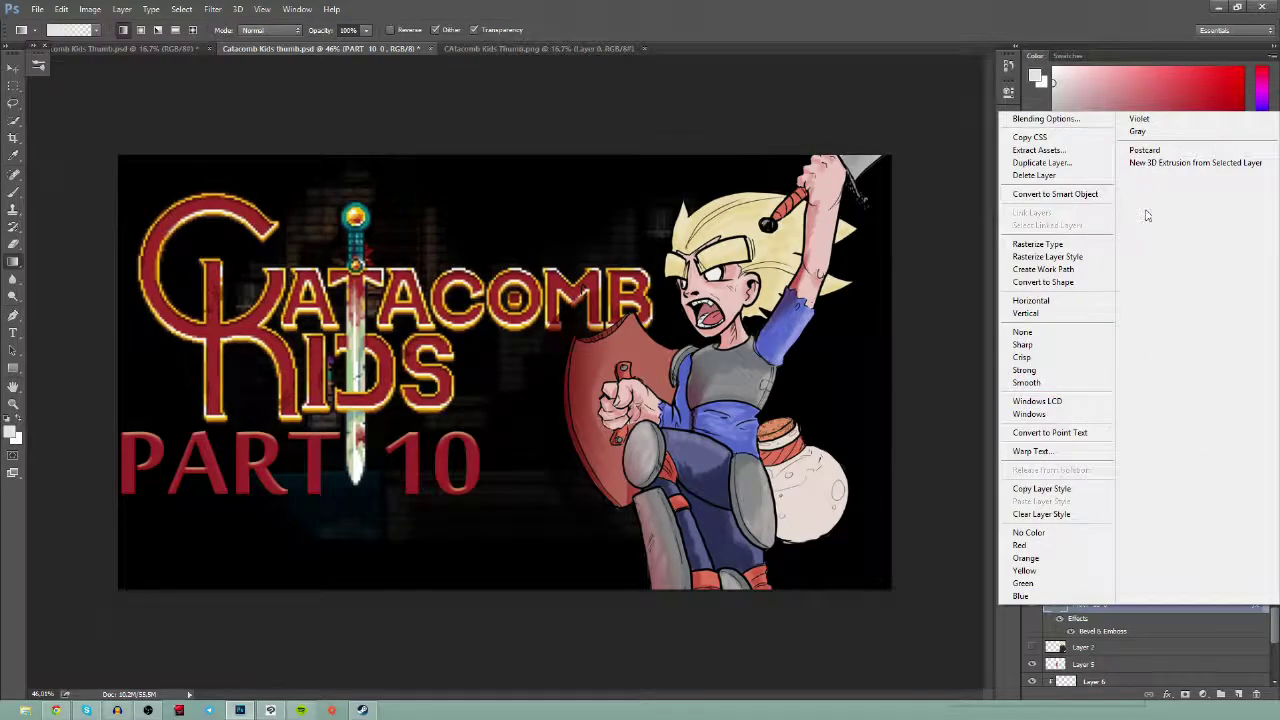